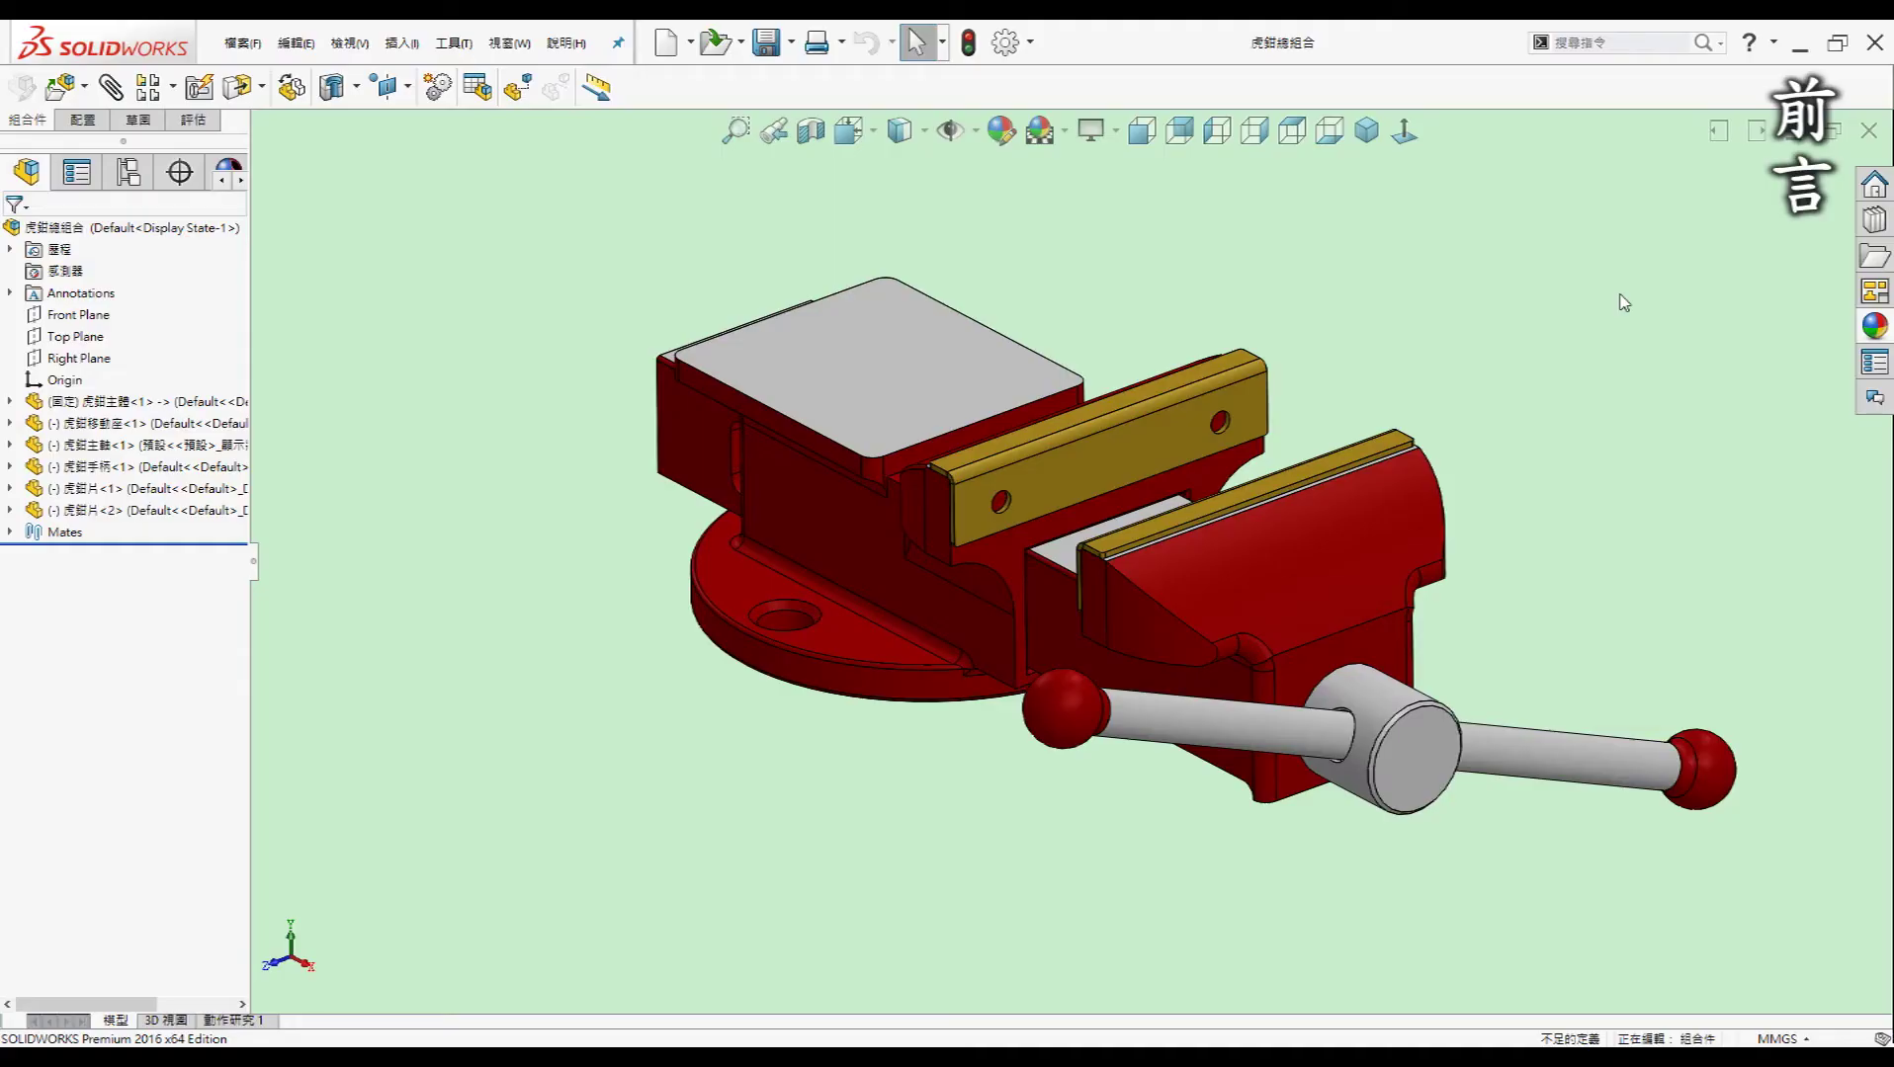
- Orbit the assembled vise to inspect it from isometric, side and underside angles, including the lead screw
mouse_move(1624, 303)
middle_mouse_down()
mouse_move(1464, 348)
mouse_move(1454, 414)
mouse_move(1418, 438)
mouse_move(1433, 428)
mouse_move(923, 654)
mouse_move(943, 610)
mouse_move(828, 624)
mouse_move(810, 522)
mouse_move(1306, 689)
mouse_move(1173, 585)
mouse_move(1255, 516)
mouse_move(1071, 513)
mouse_move(1167, 536)
middle_mouse_up()
key("ctrl+7")
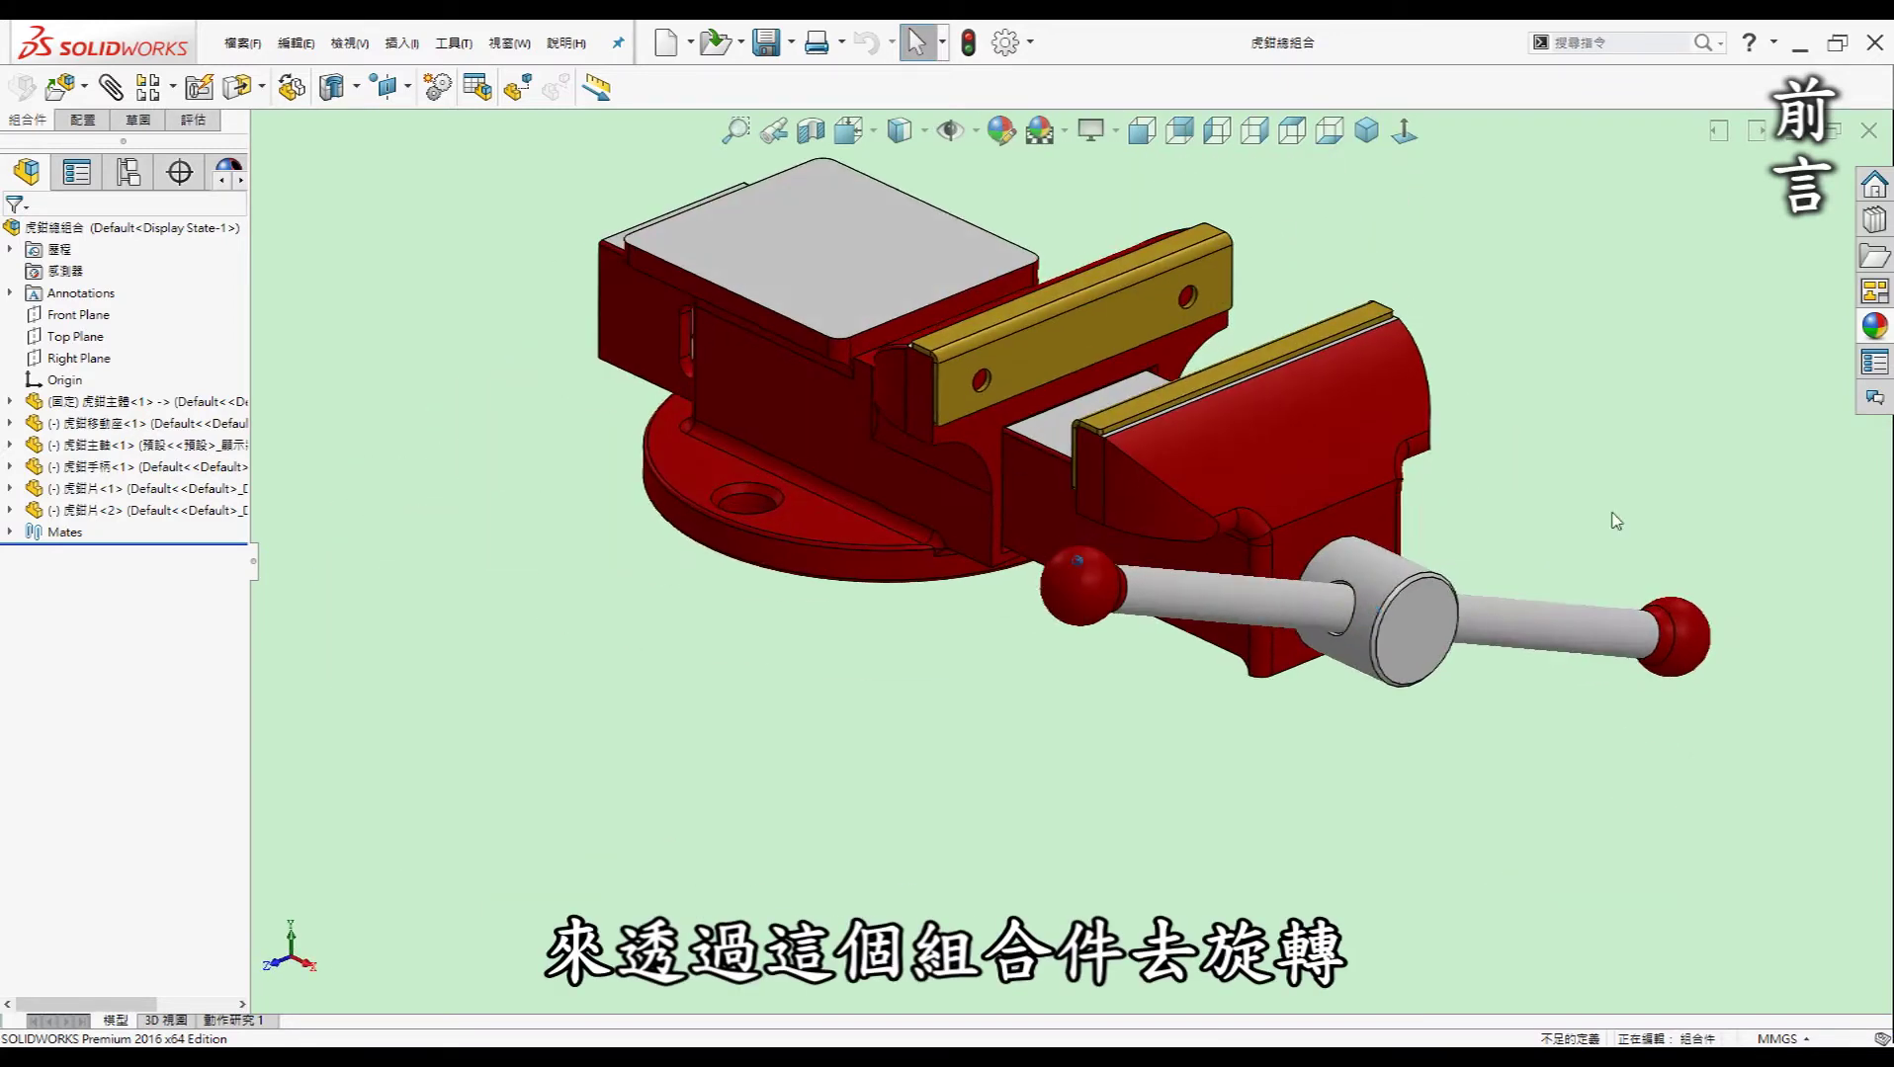
key("f")
middle_click_drag(861, 610, 1140, 678)
mouse_move(1091, 570)
middle_mouse_down()
mouse_move(1100, 591)
mouse_move(1189, 321)
mouse_move(1205, 362)
mouse_move(1213, 340)
middle_mouse_up()
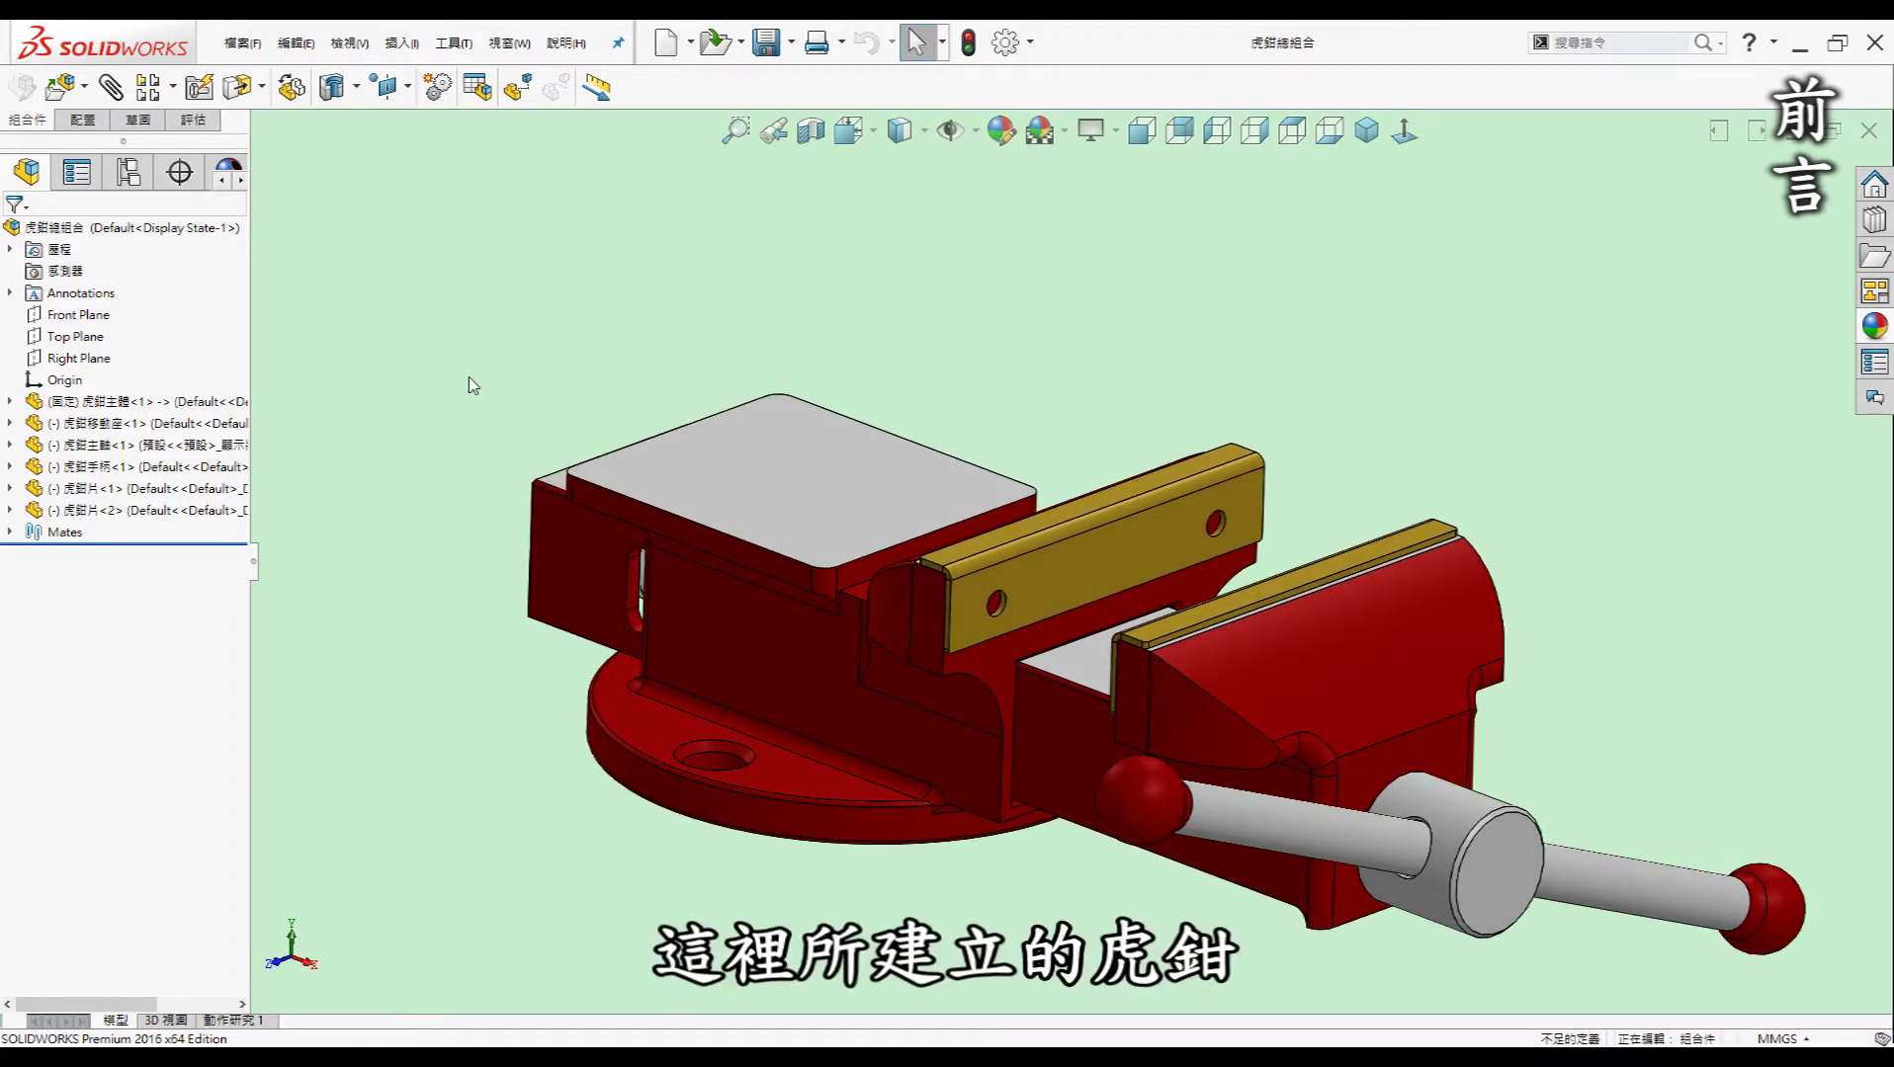
middle_click_drag(473, 386, 481, 379)
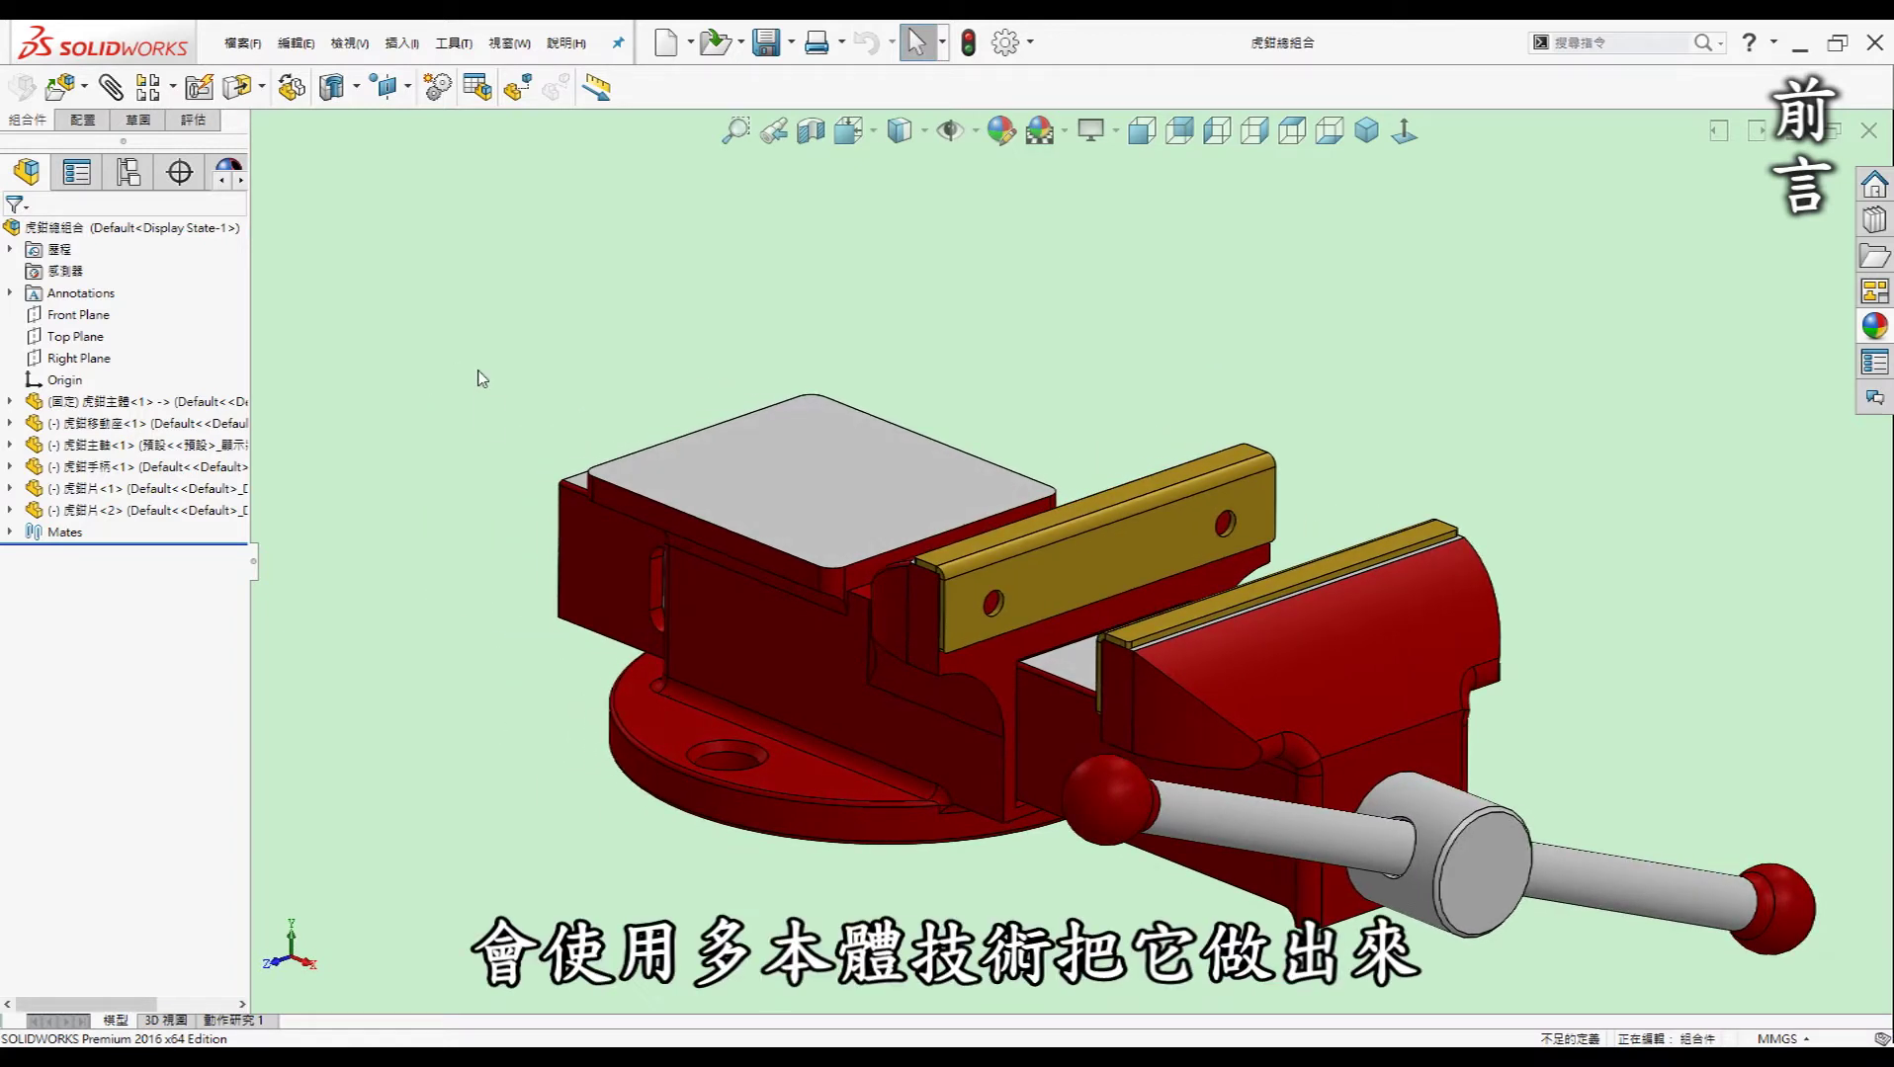
mouse_move(811, 436)
middle_mouse_down()
mouse_move(884, 418)
mouse_move(1205, 587)
mouse_move(1274, 712)
middle_mouse_up()
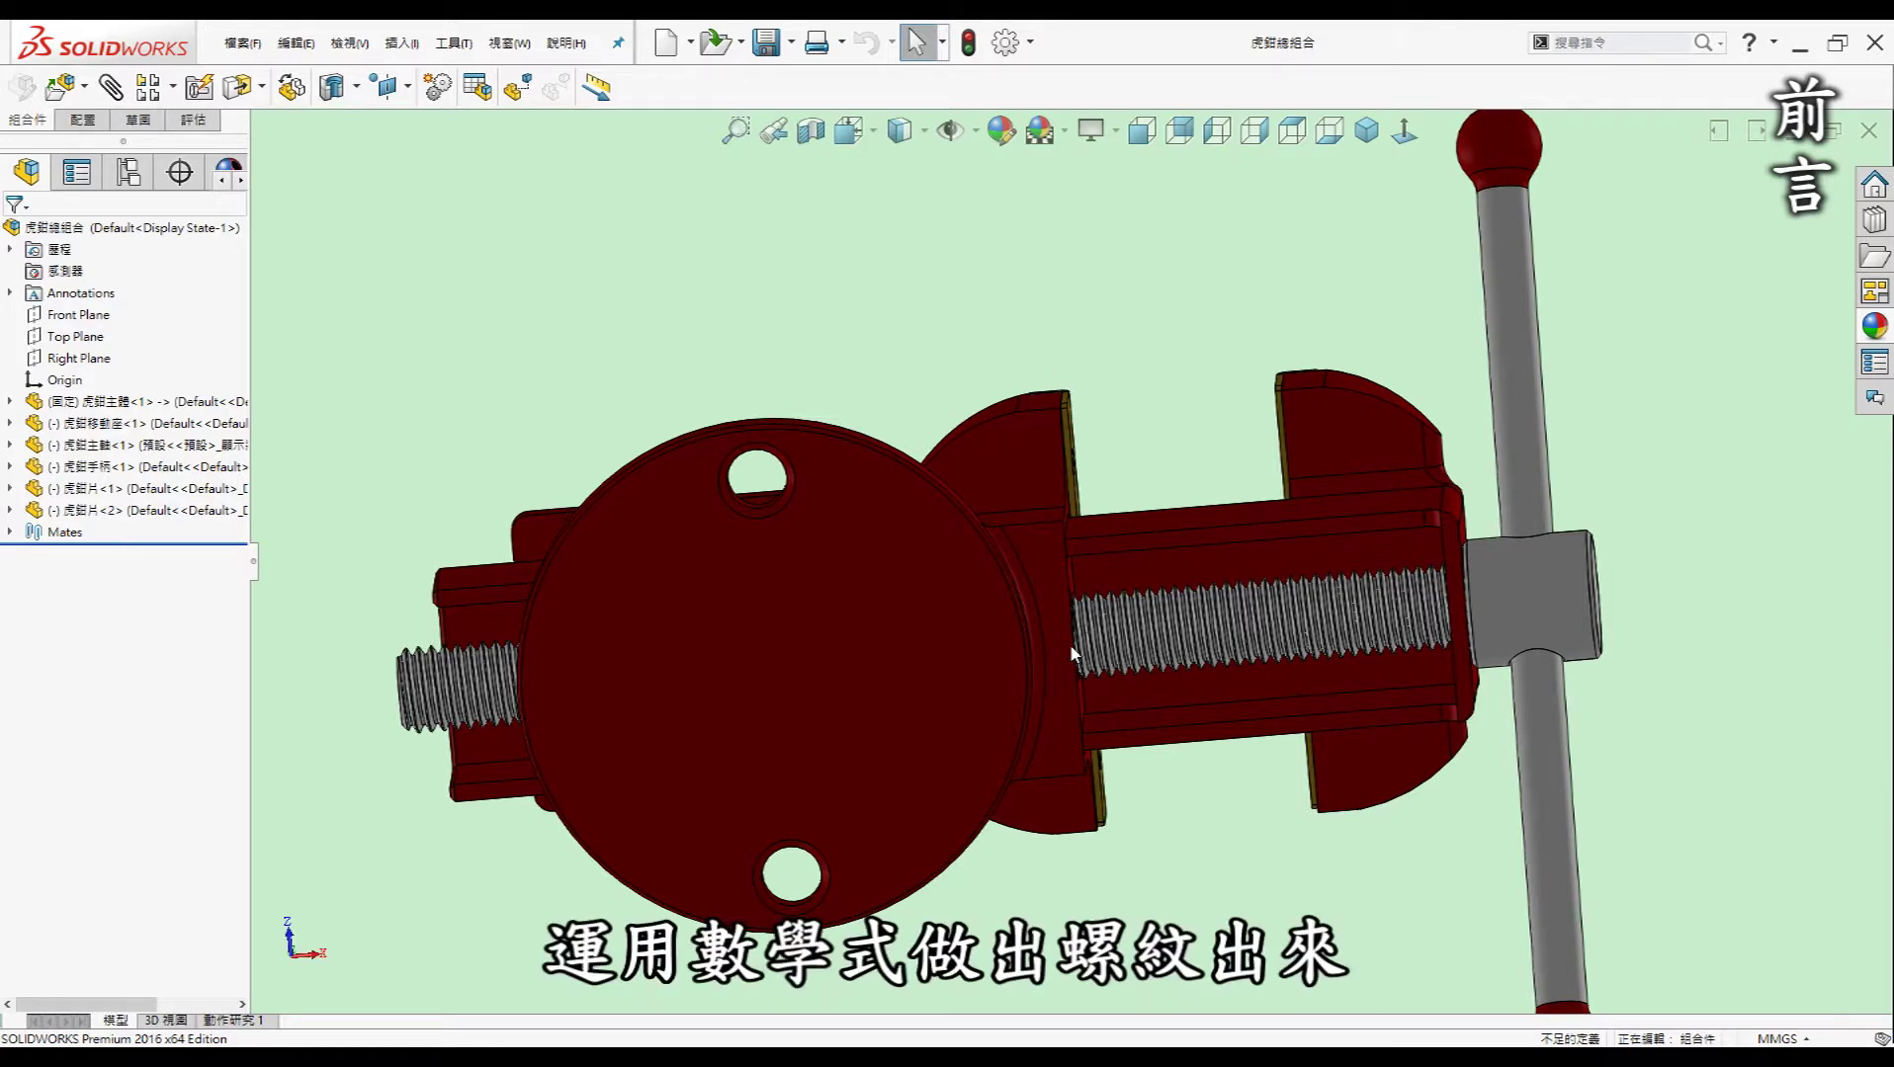
mouse_move(863, 629)
middle_mouse_down()
mouse_move(963, 616)
mouse_move(736, 654)
middle_mouse_up()
- Play the motion study animation, then roll the vise body back to its first extrusion
key("ctrl+1")
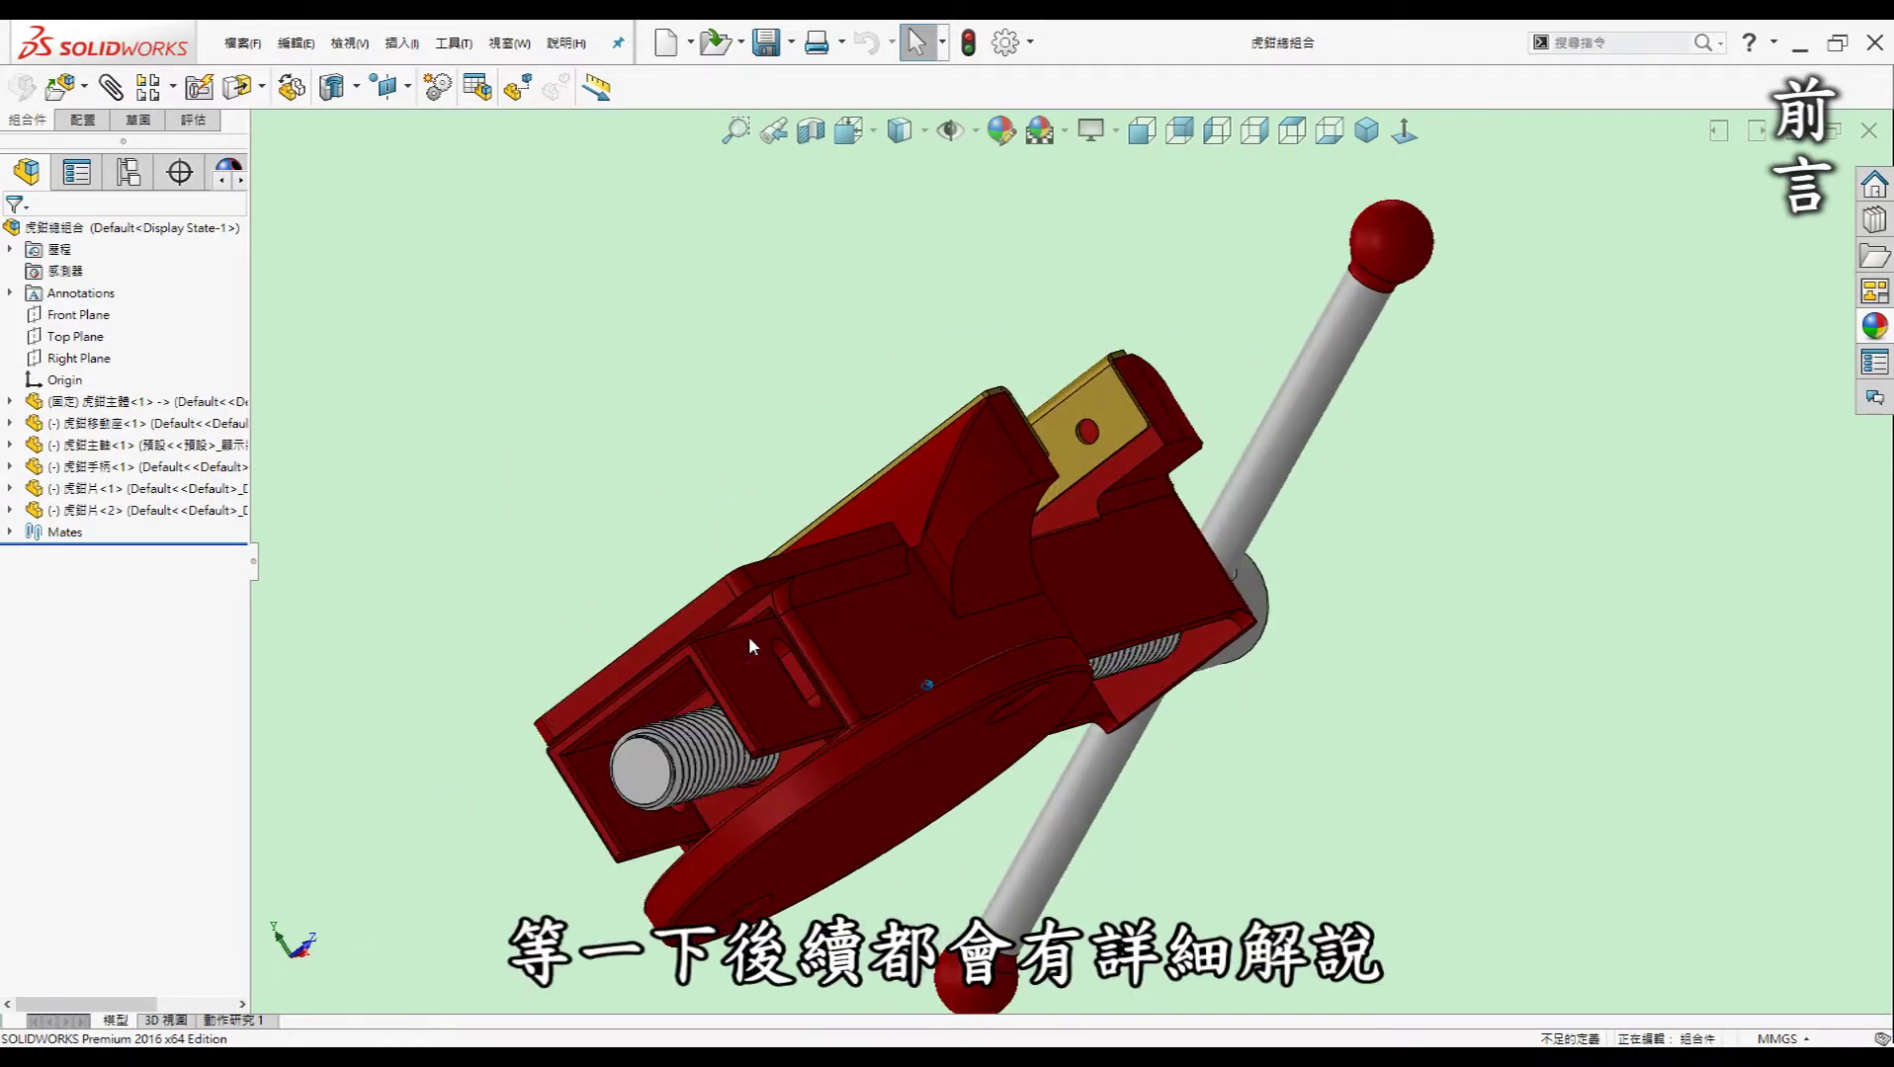
key("ctrl+7")
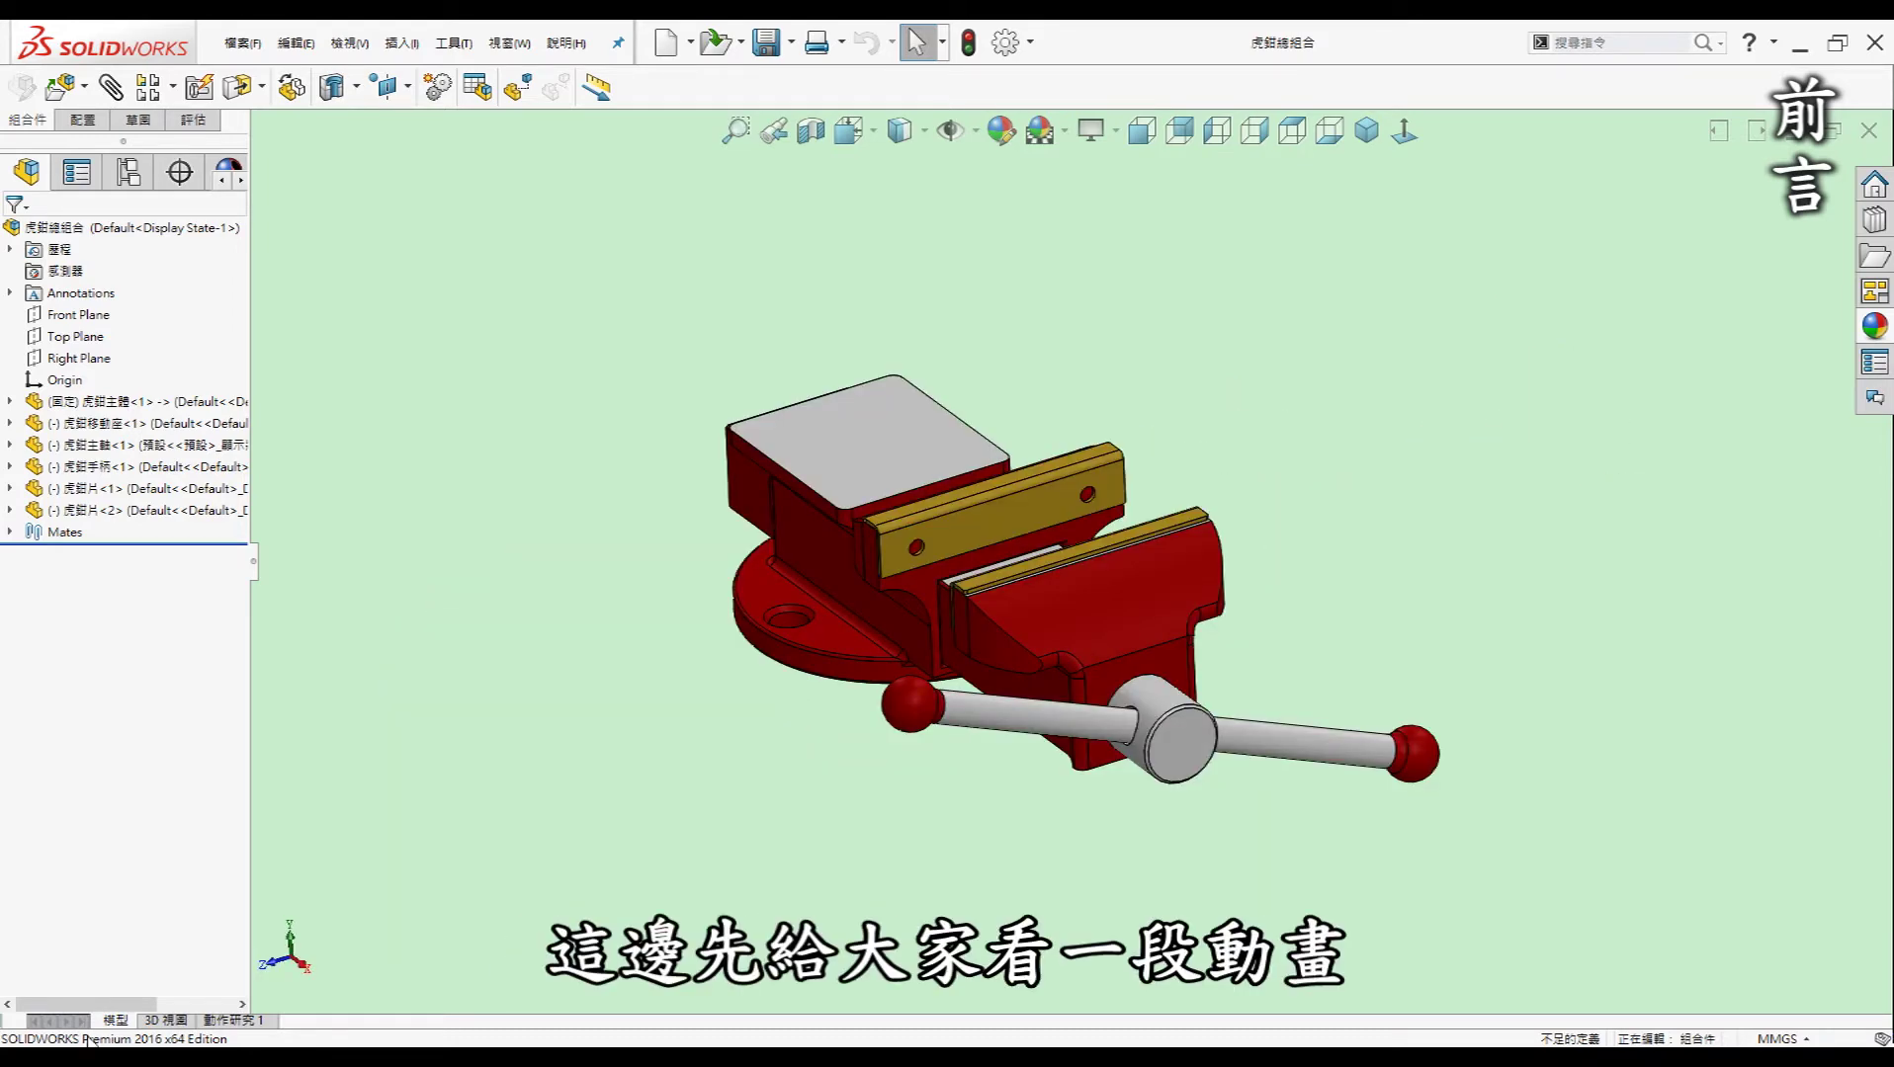
left_click(216, 1018)
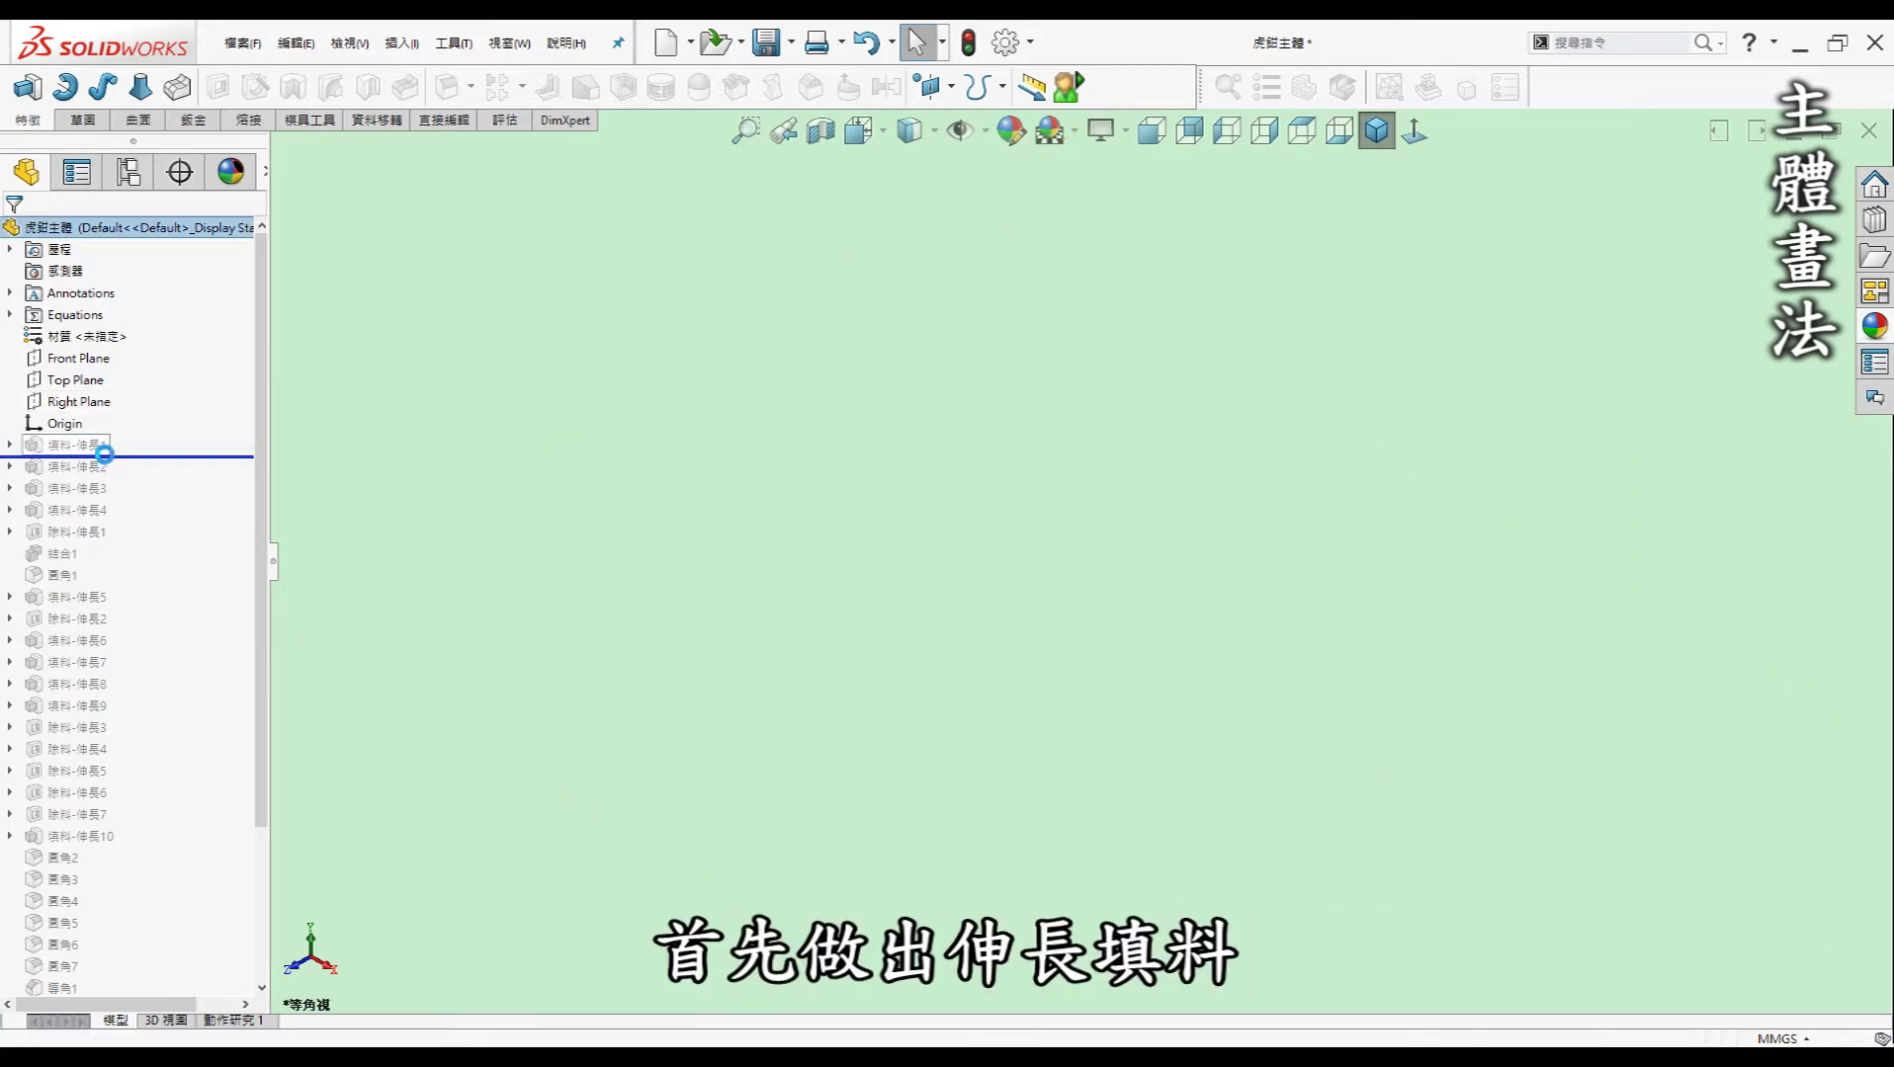
left_click_drag(103, 457, 104, 457)
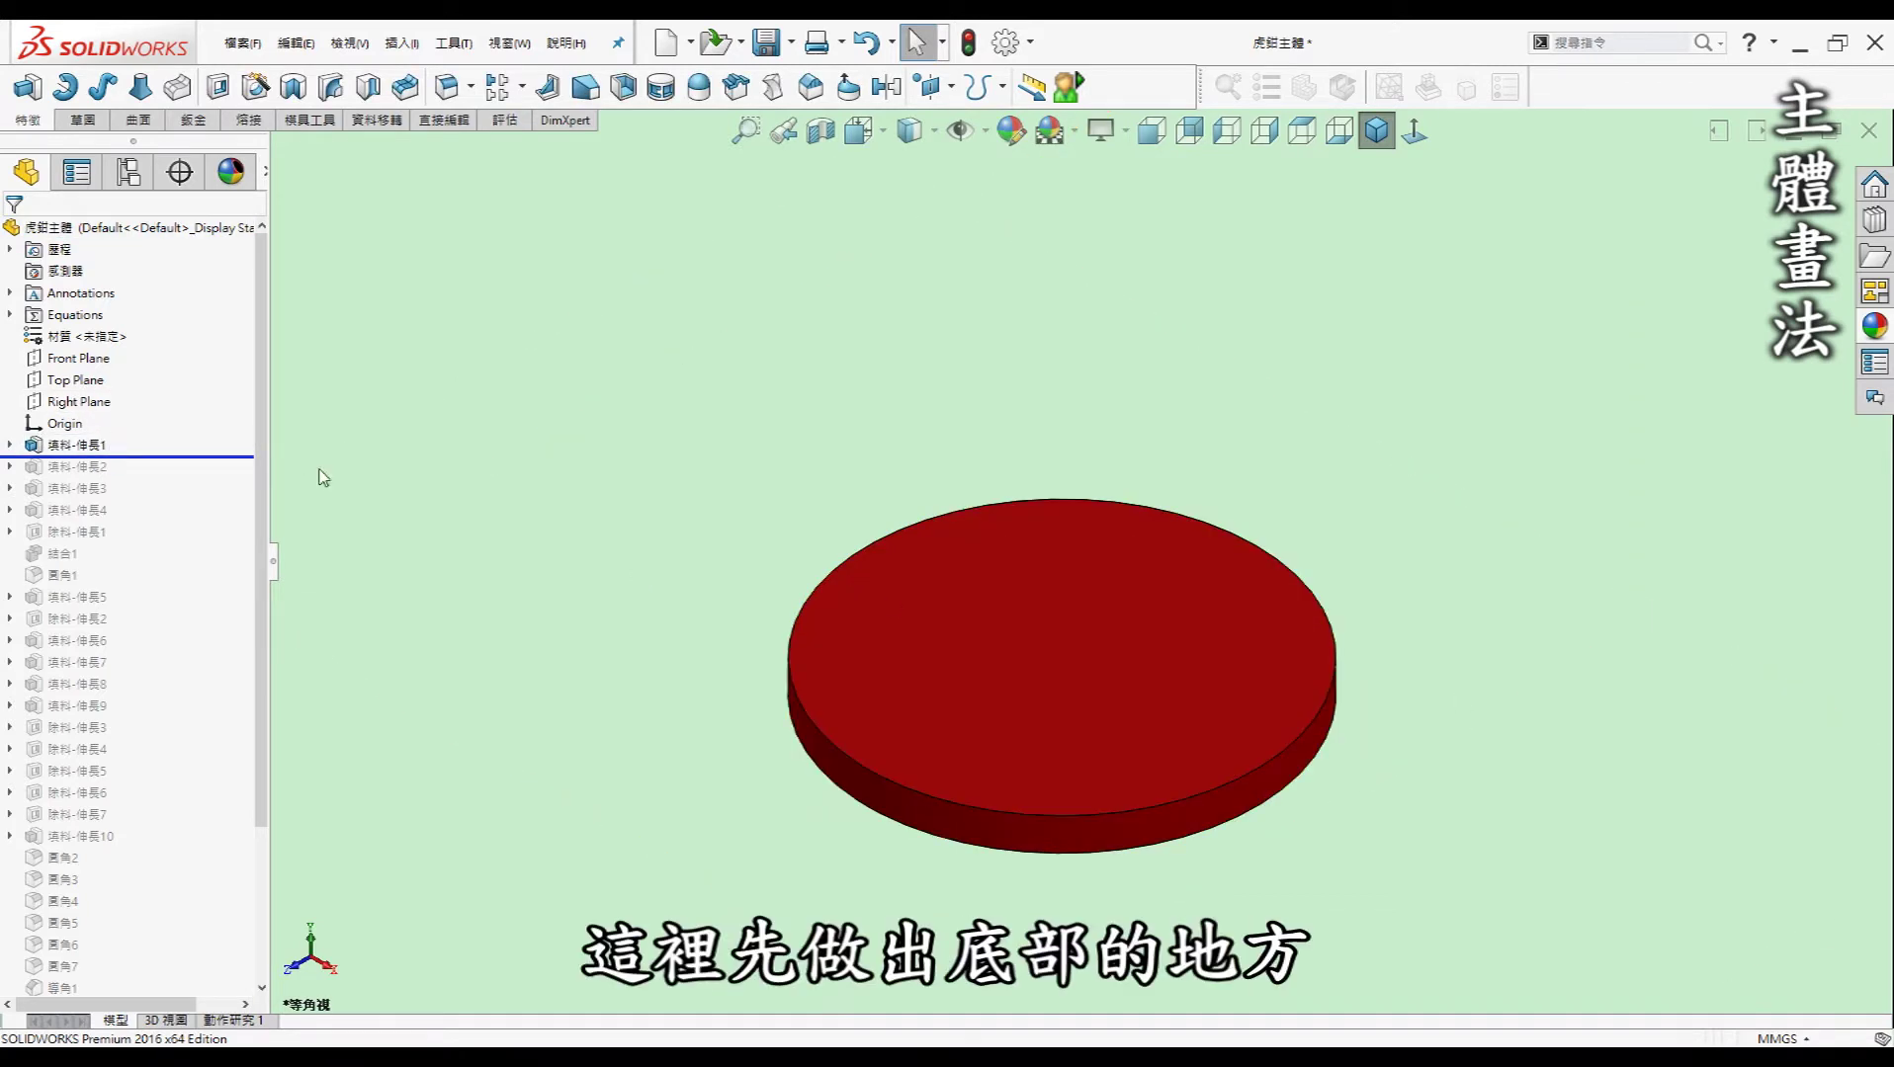
- Inspect the base disc's circle sketch under the first extrusion
left_click(11, 446)
left_click(84, 469)
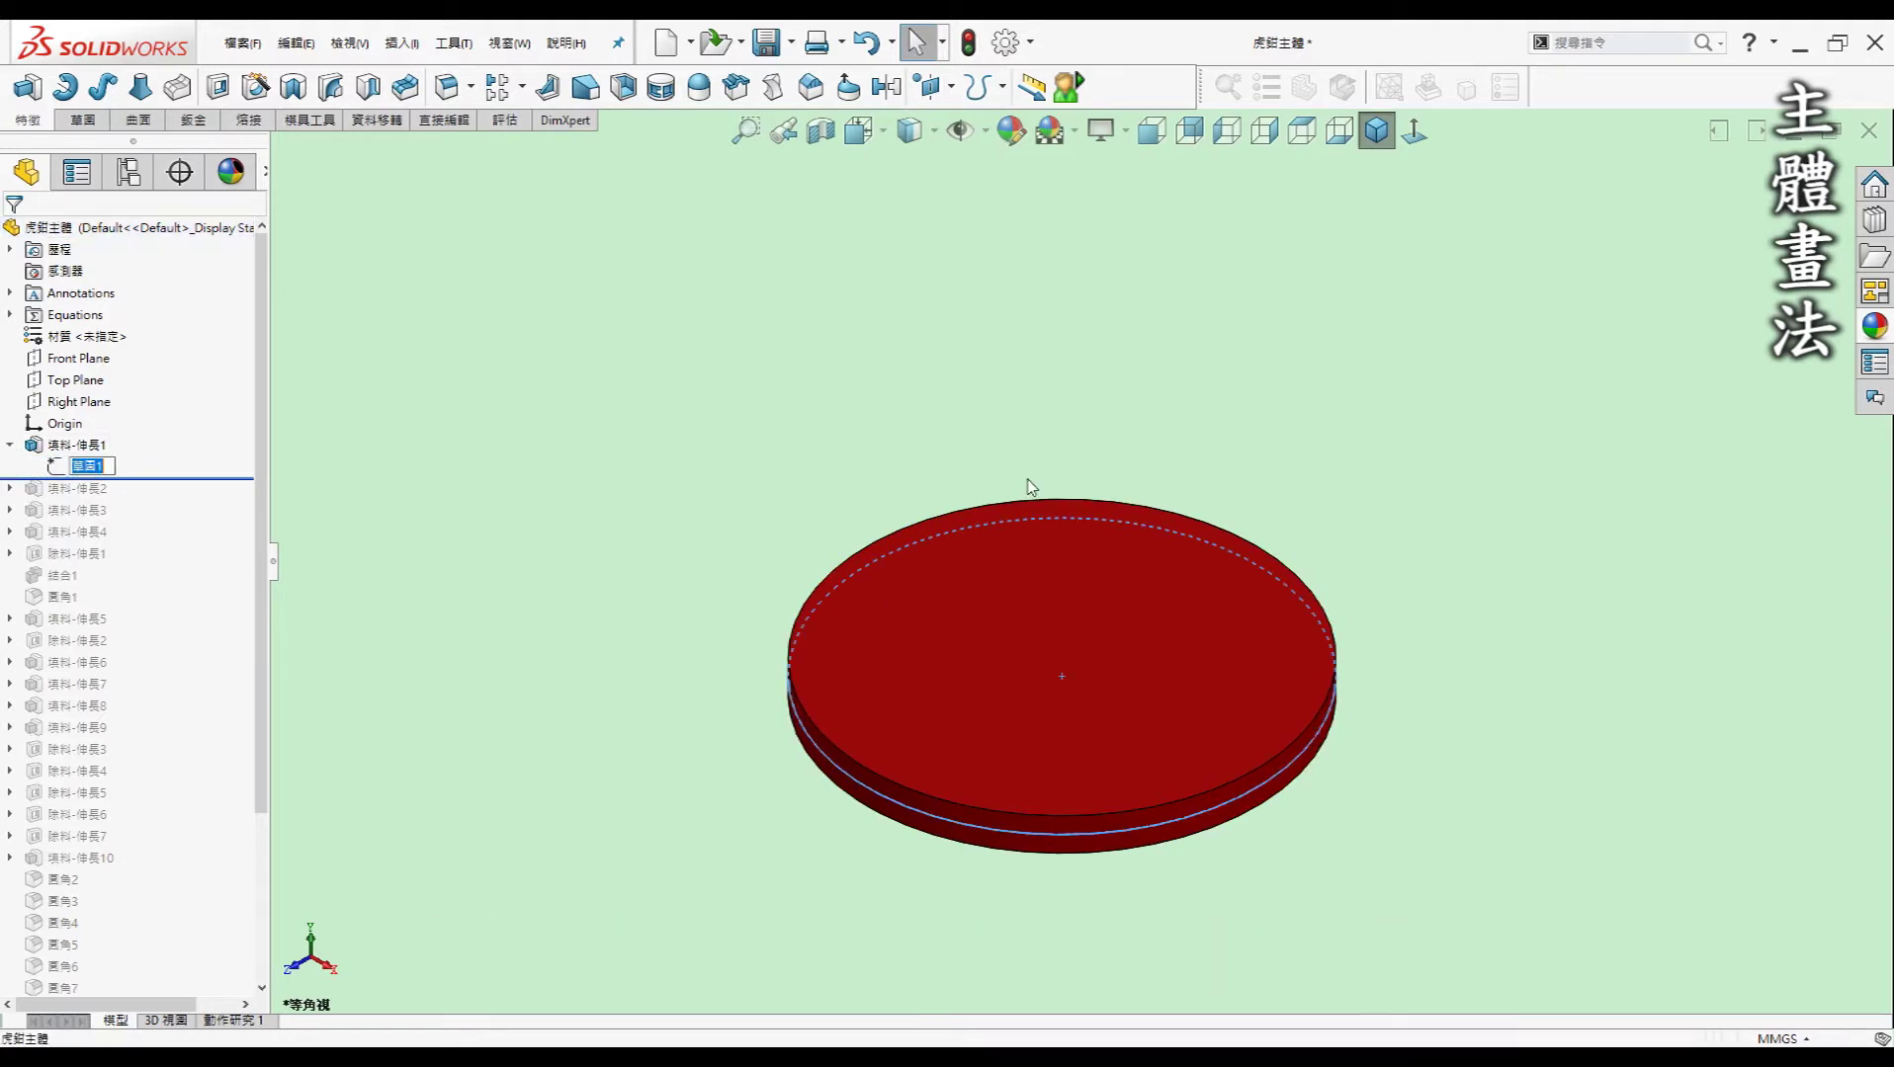
left_click(119, 468)
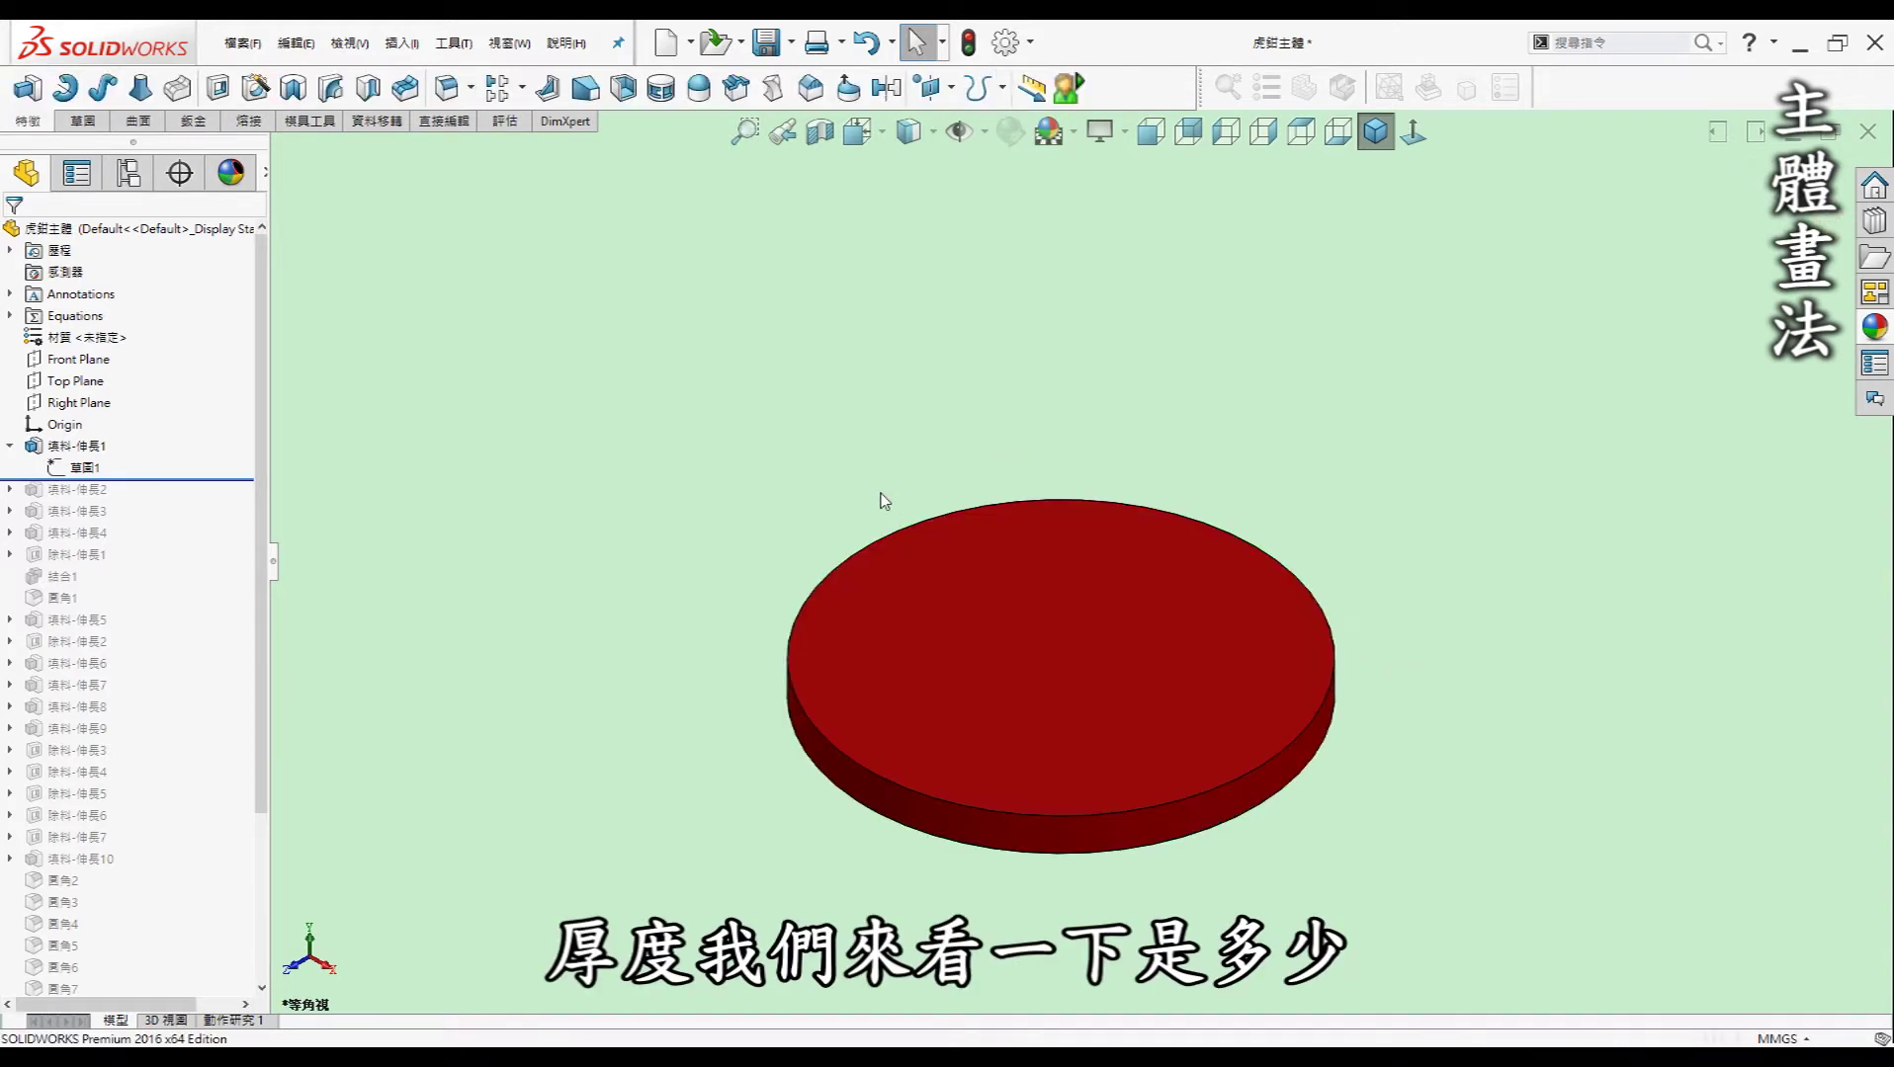
- Measure the 60 mm, 5 mm thick disc face, then roll in the second extrusion
key("m")
left_click(970, 667)
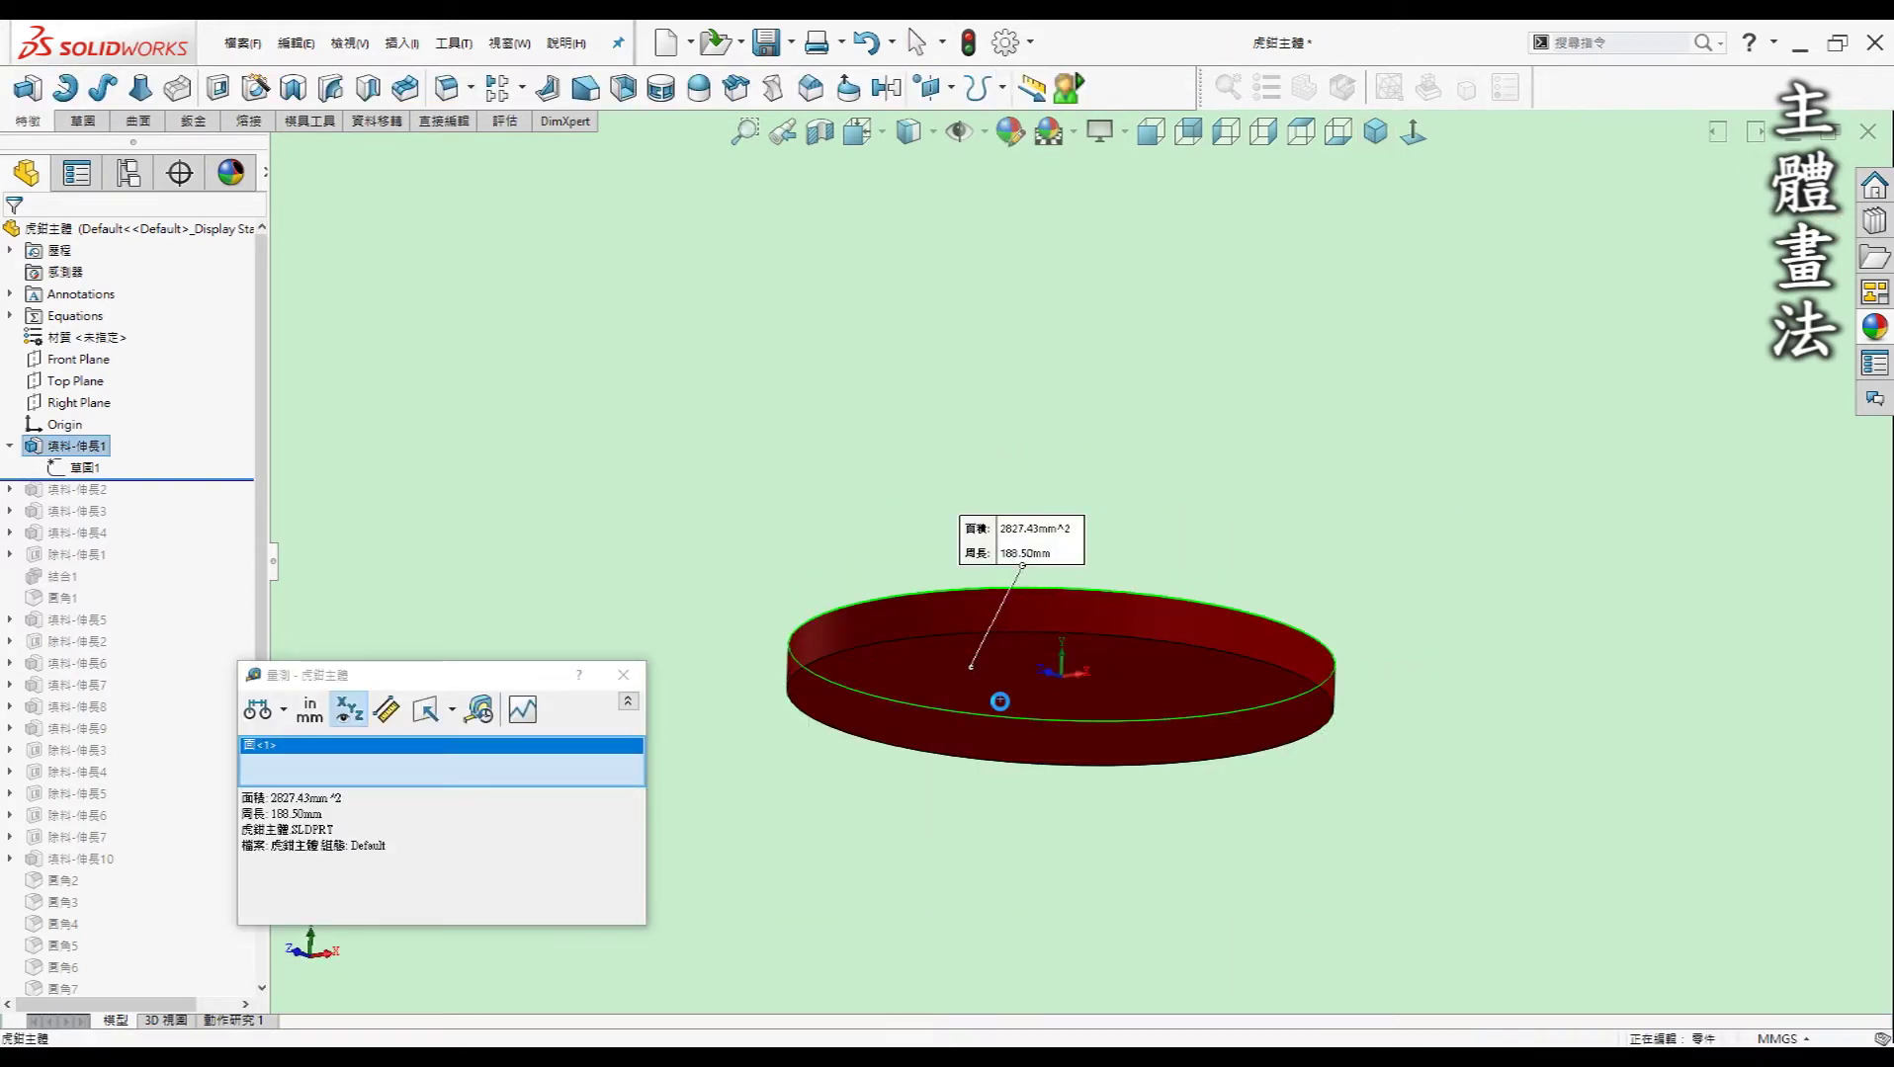
left_click(1000, 701)
key("Escape")
left_click(1377, 138)
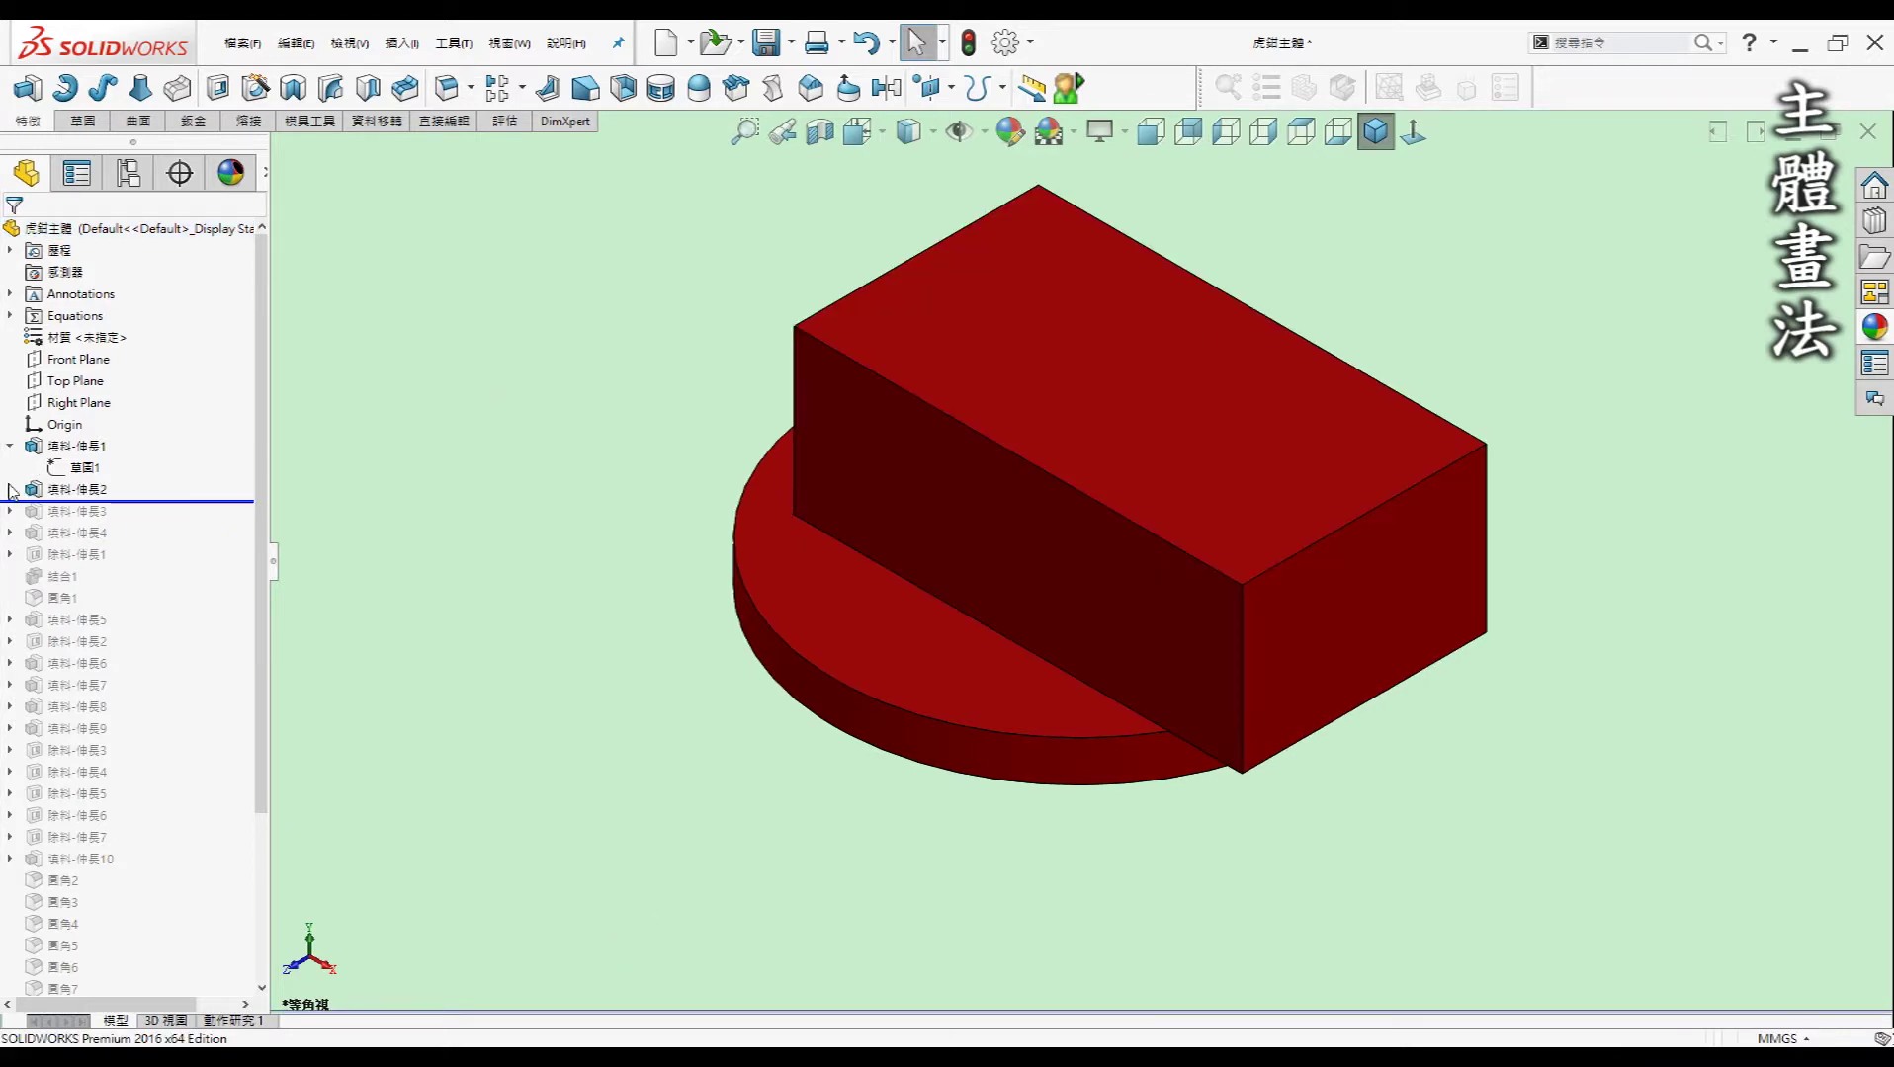
left_click(11, 489)
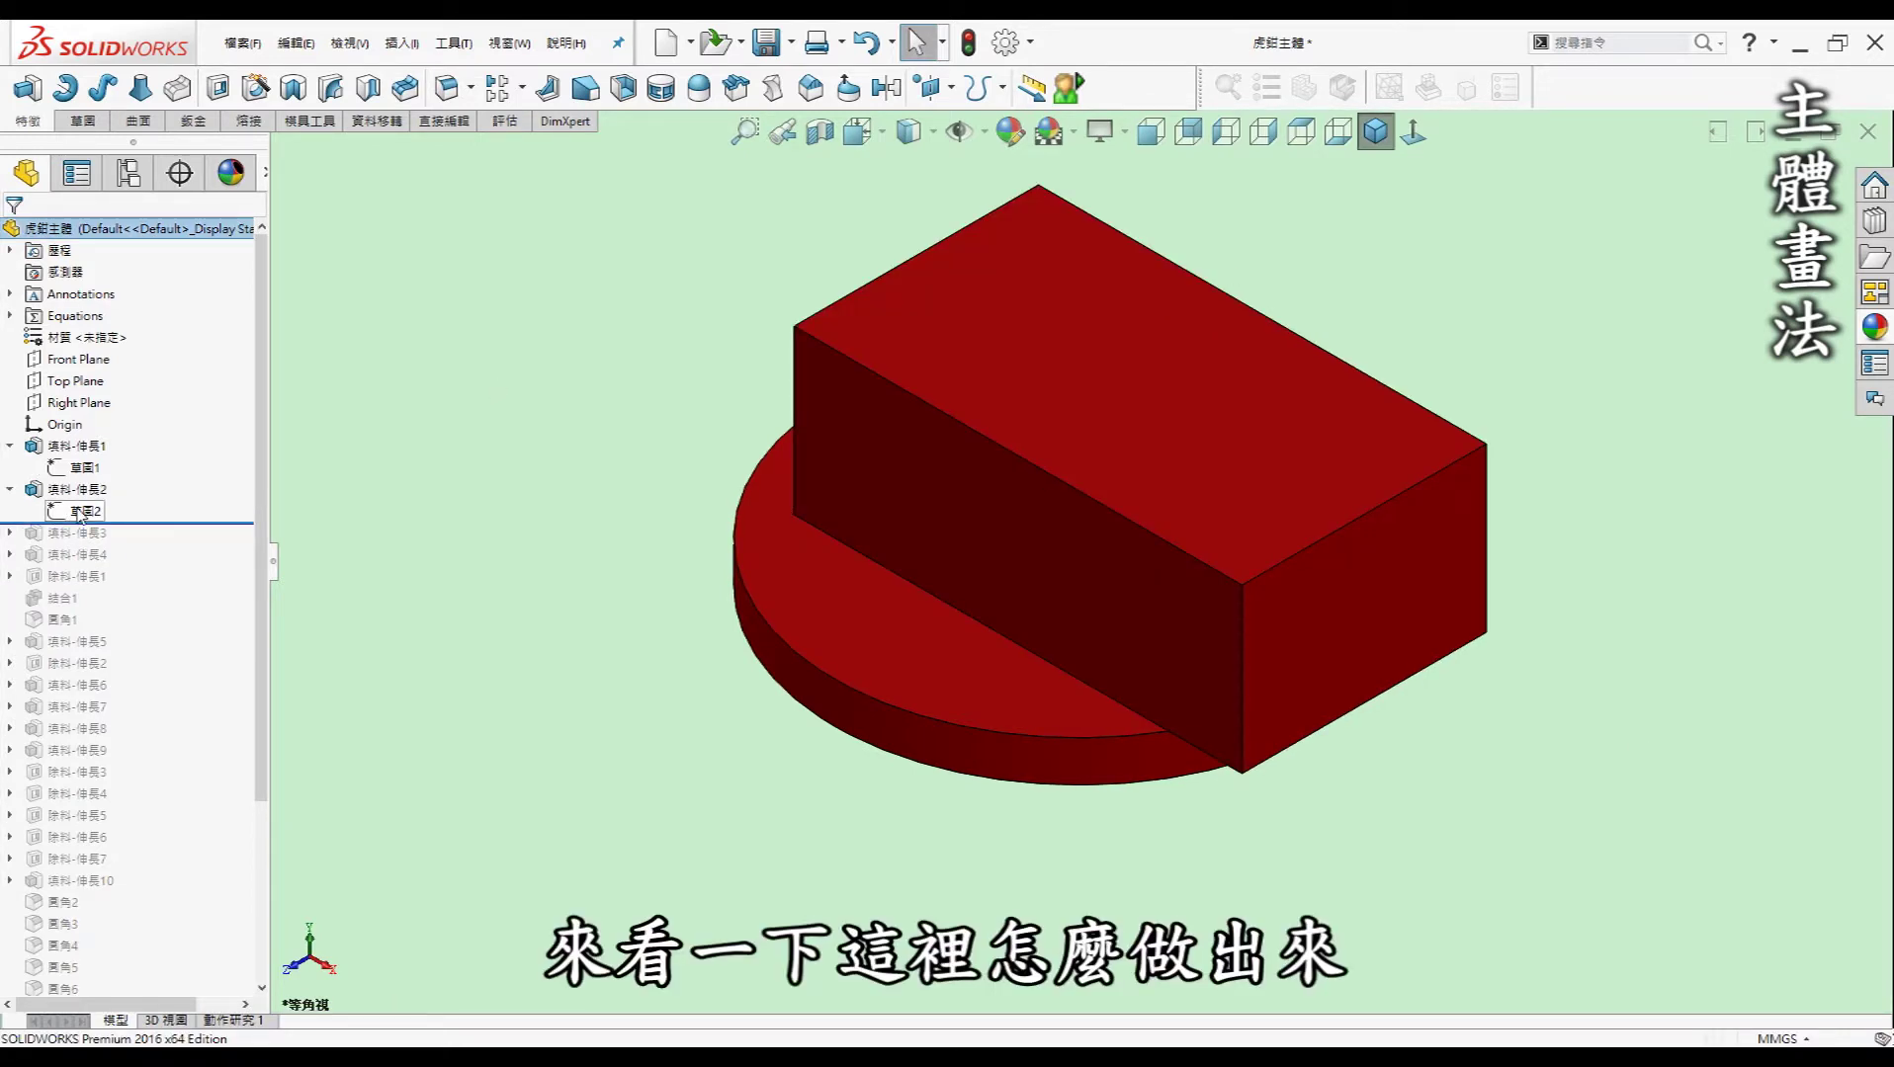
- Review the block's rectangle sketch face-on and read the 30 mm top edge length
left_click(83, 511)
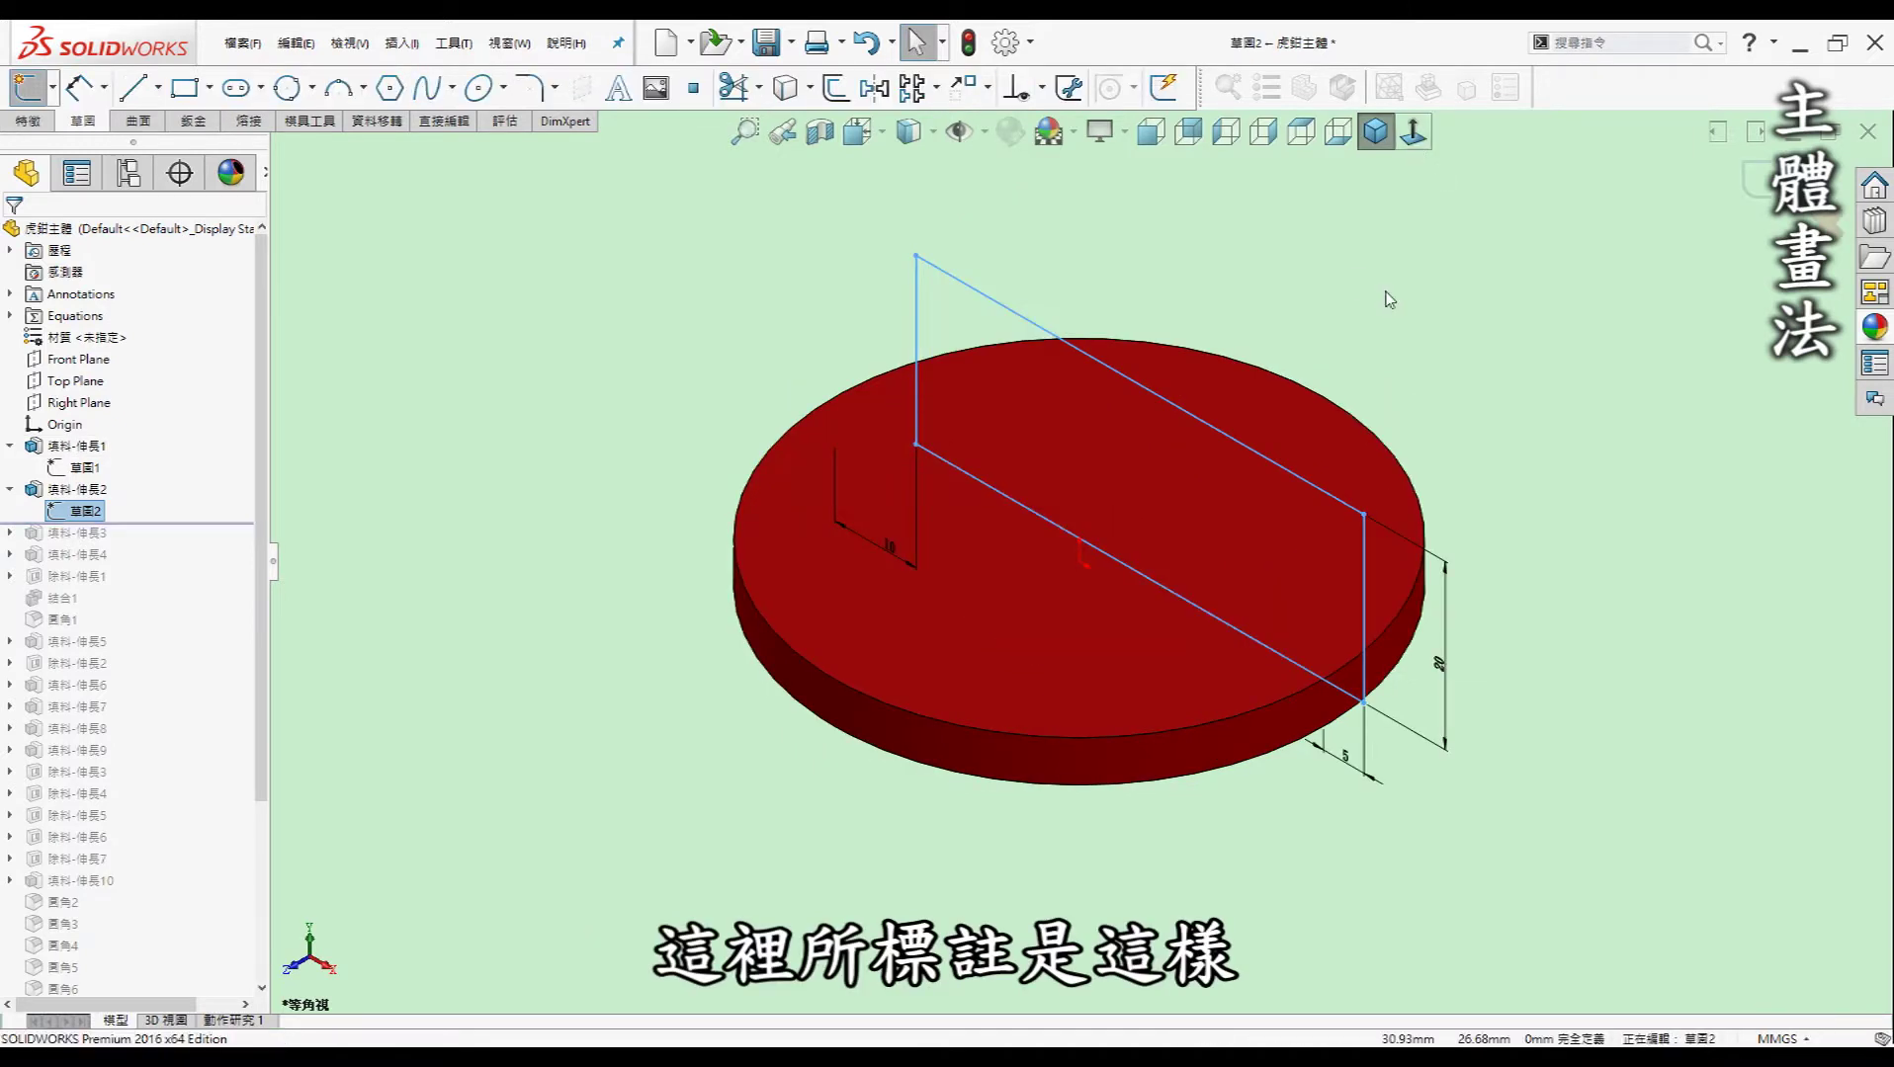
left_click(1413, 136)
left_click(976, 862)
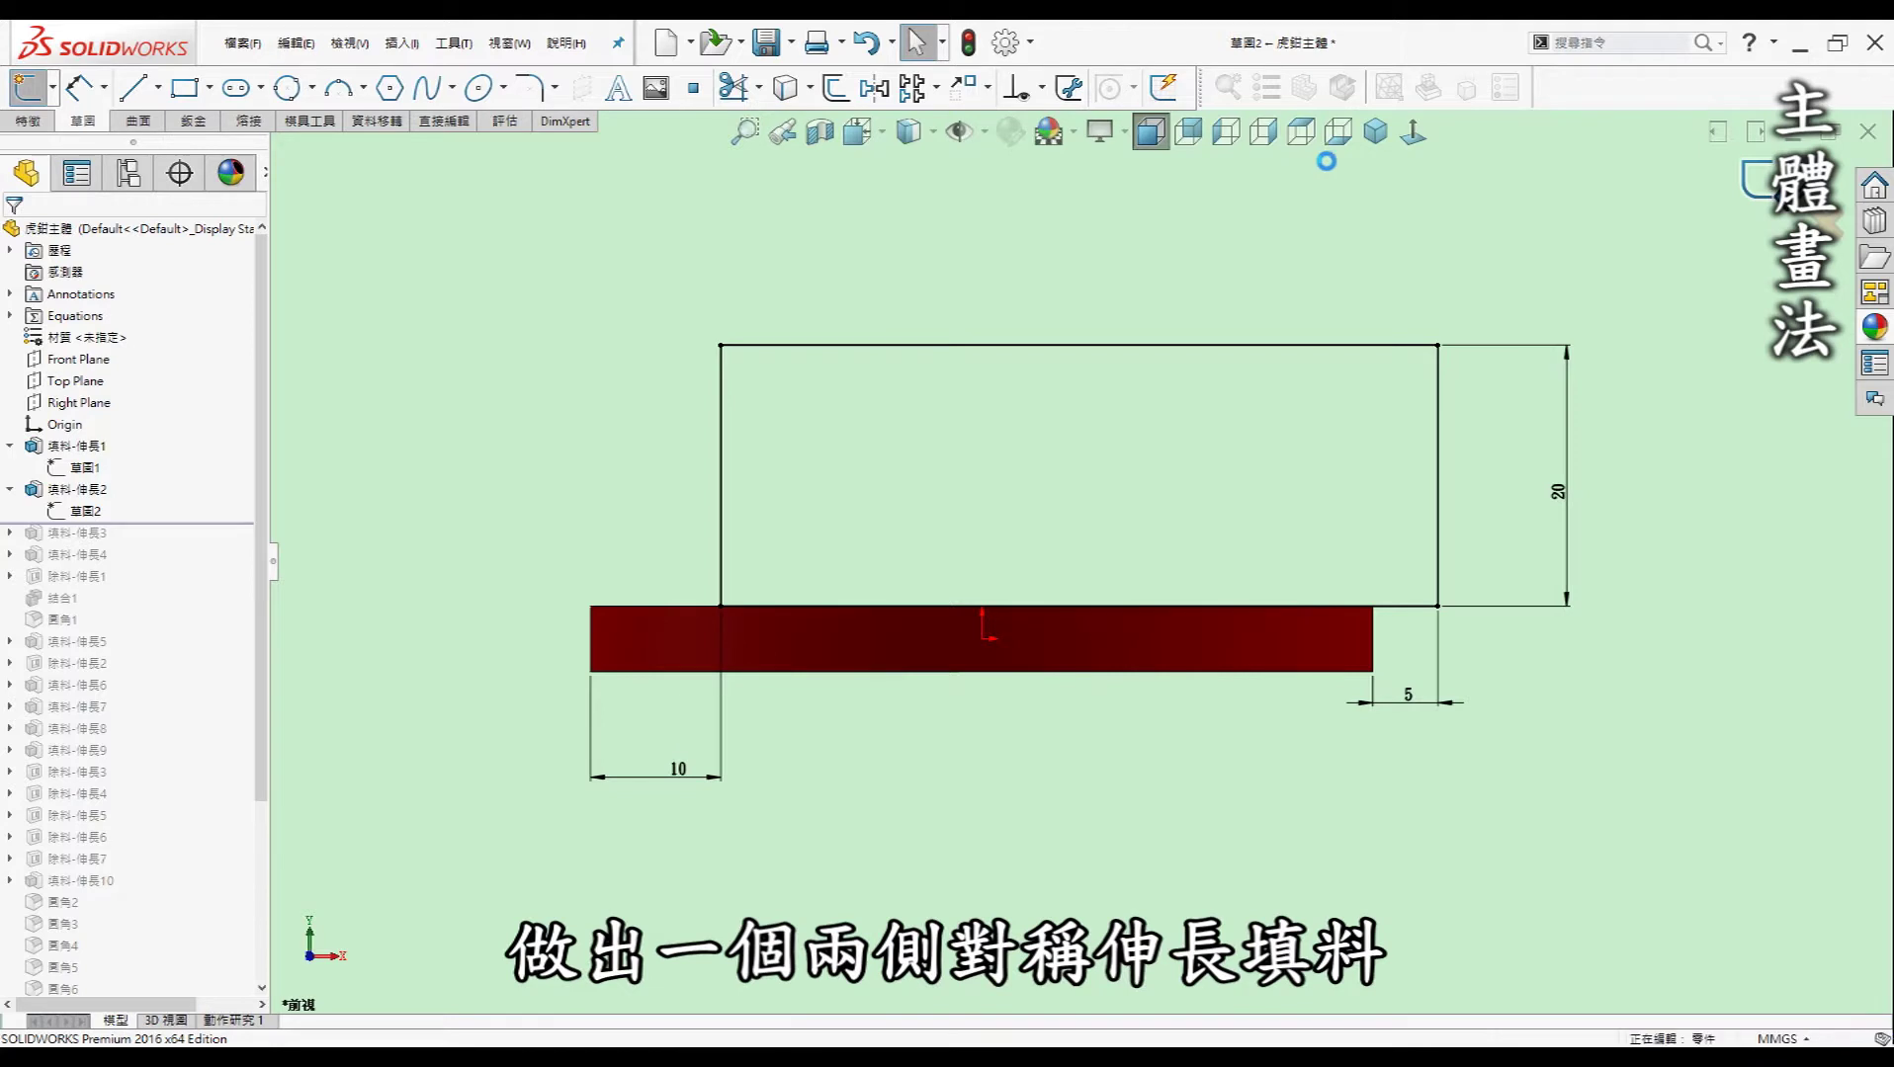
key("ctrl+7")
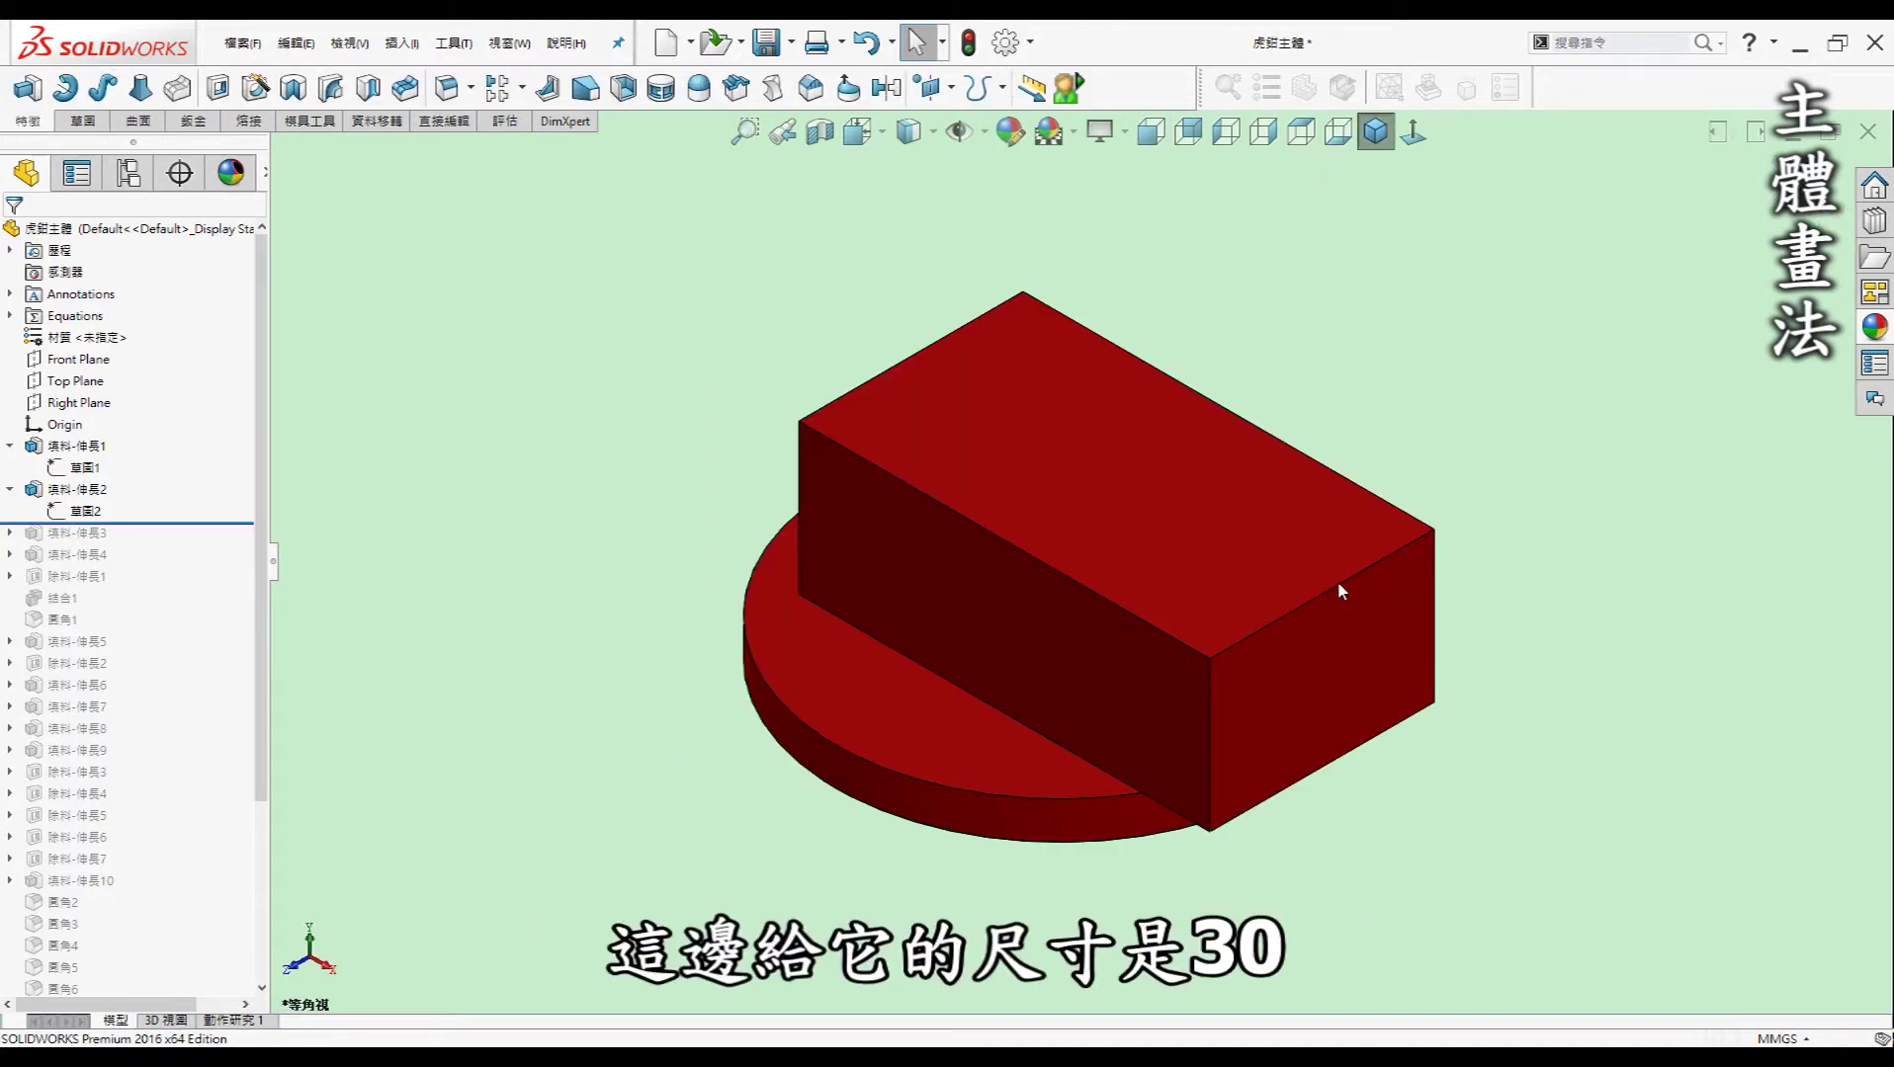
left_click(1338, 584)
key("Escape")
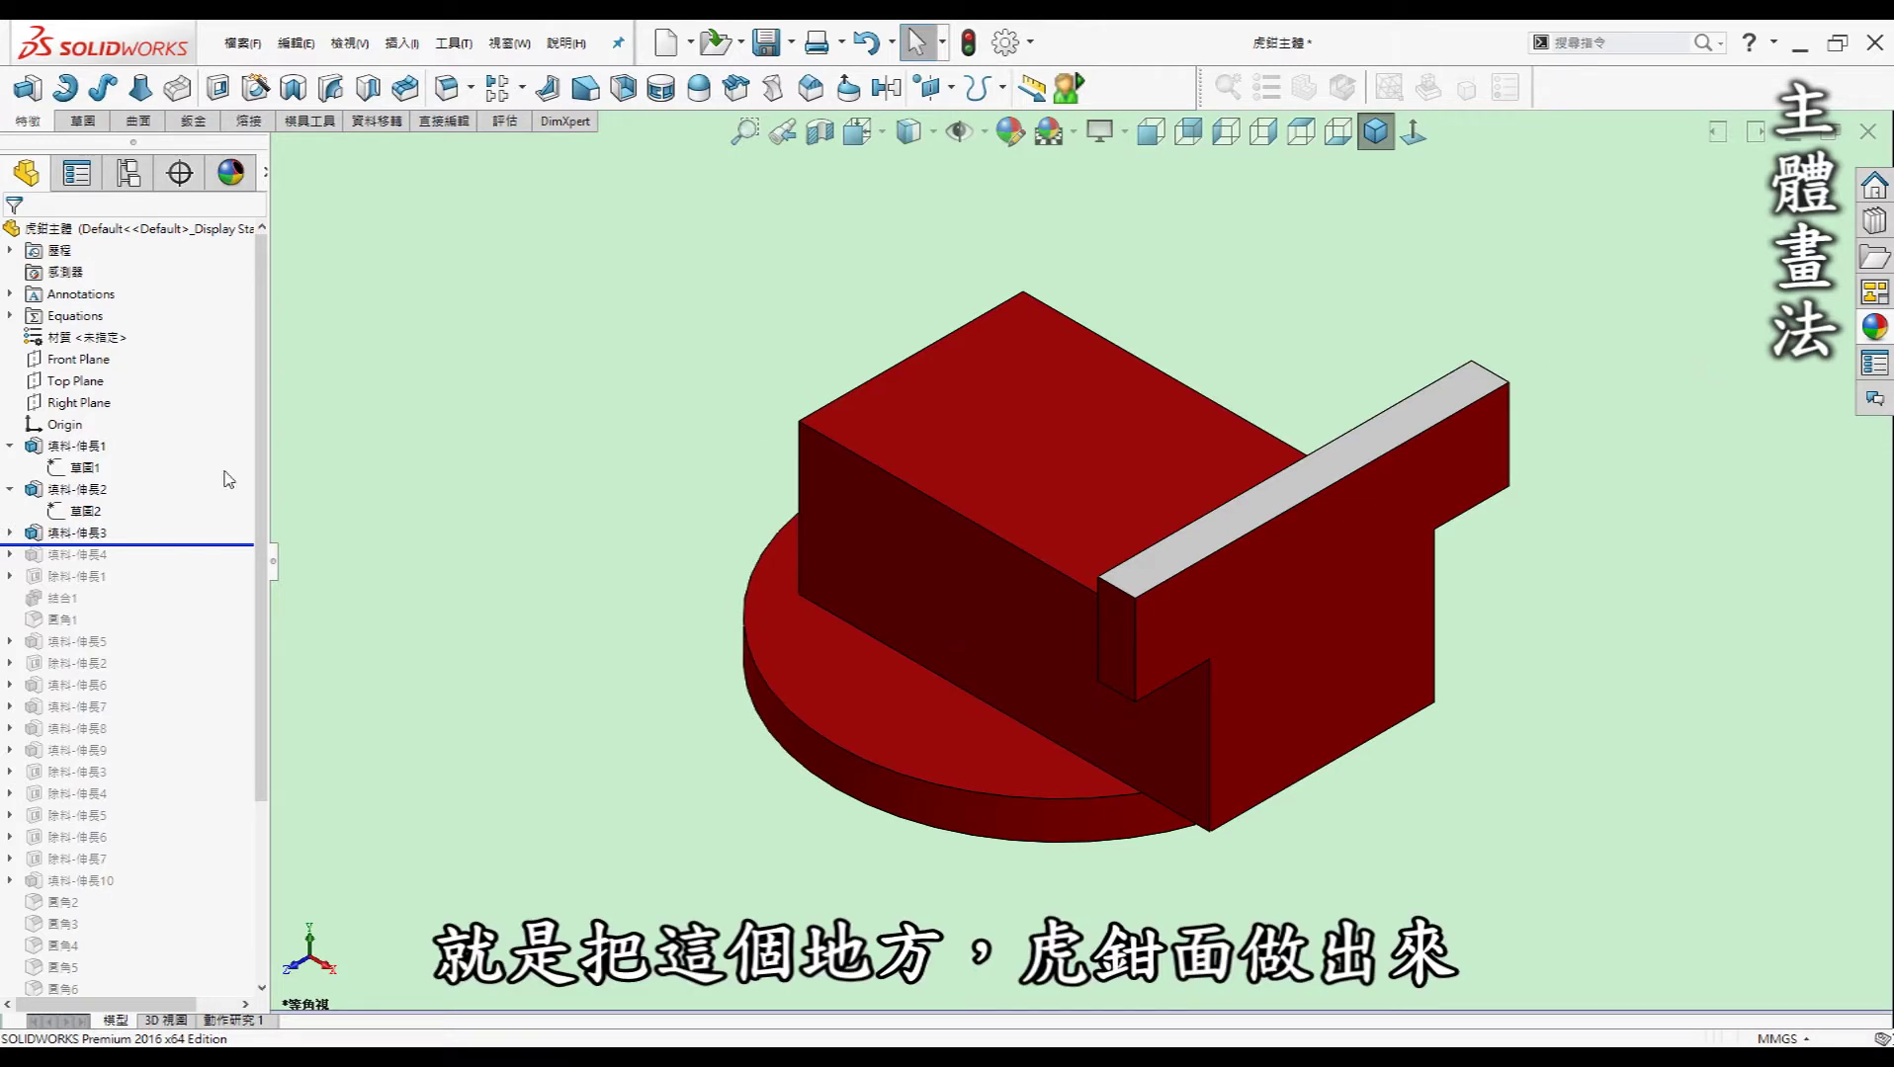
left_click(8, 534)
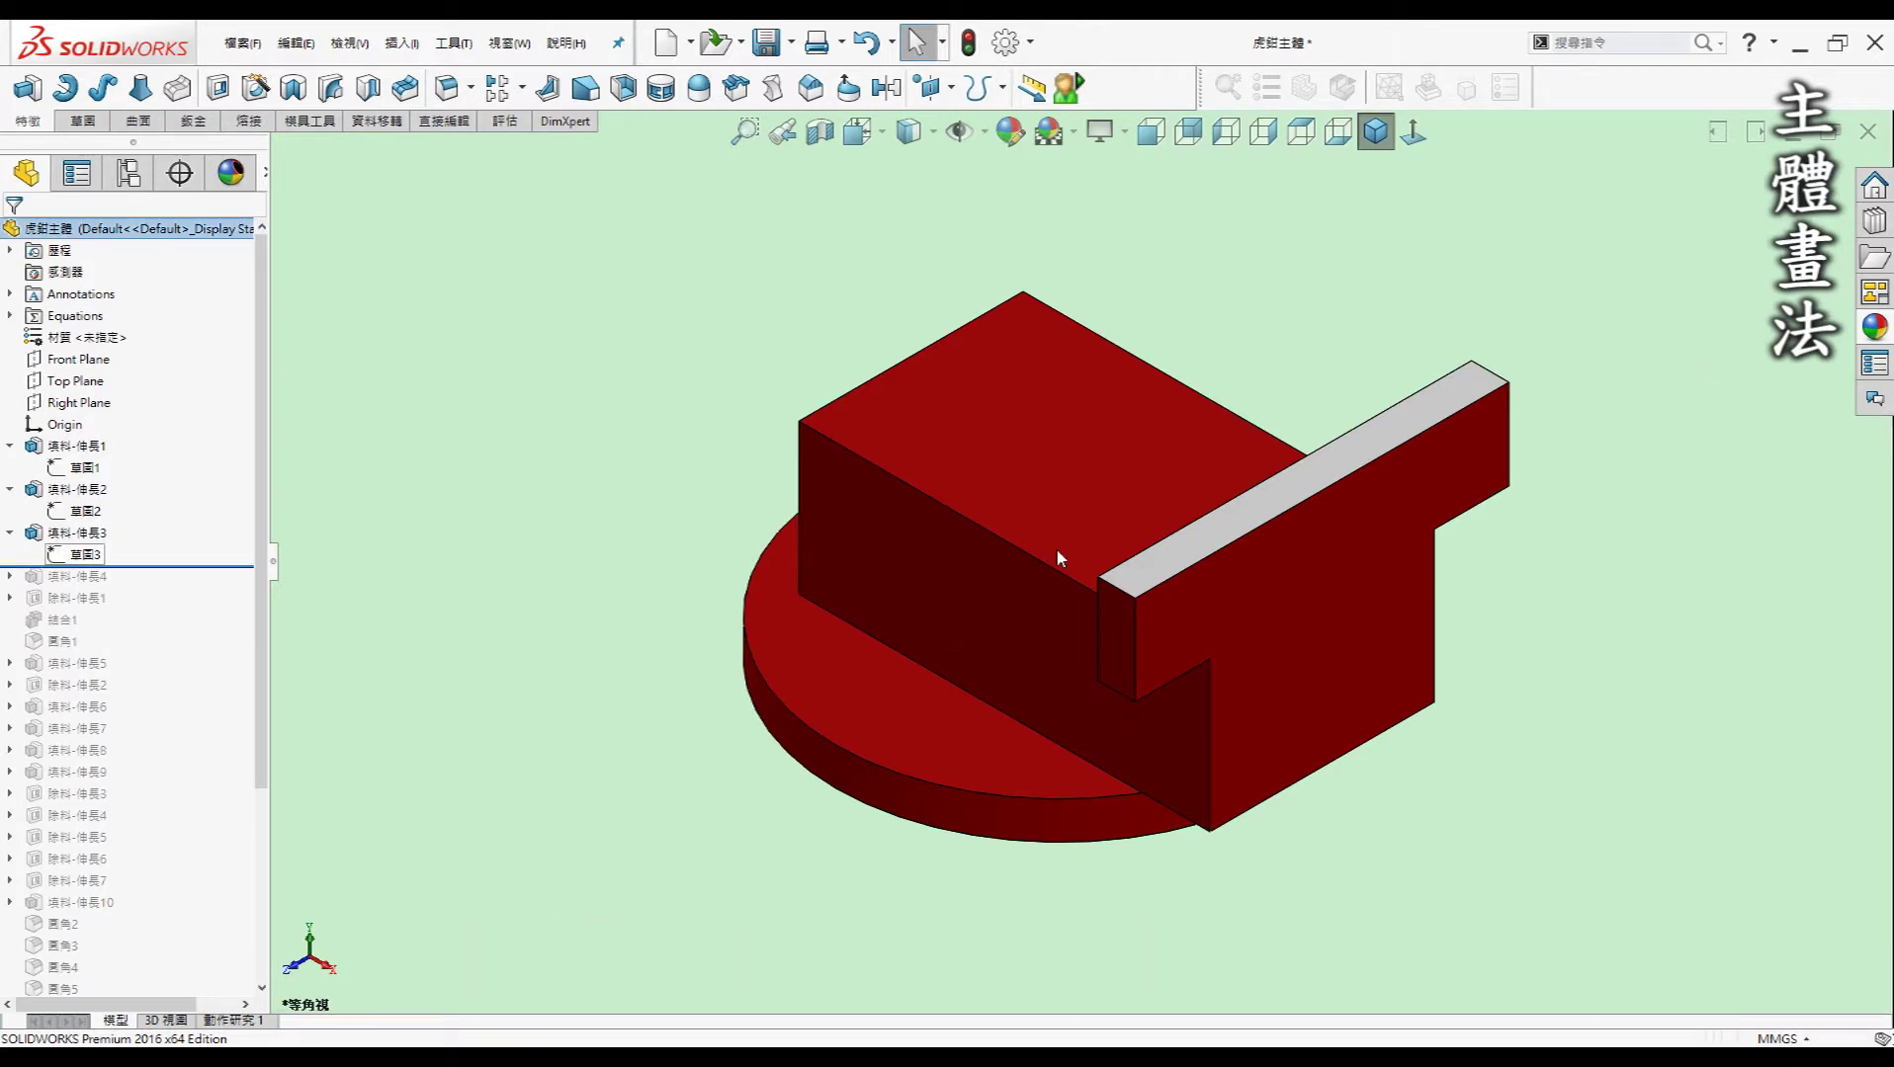
left_click(68, 556)
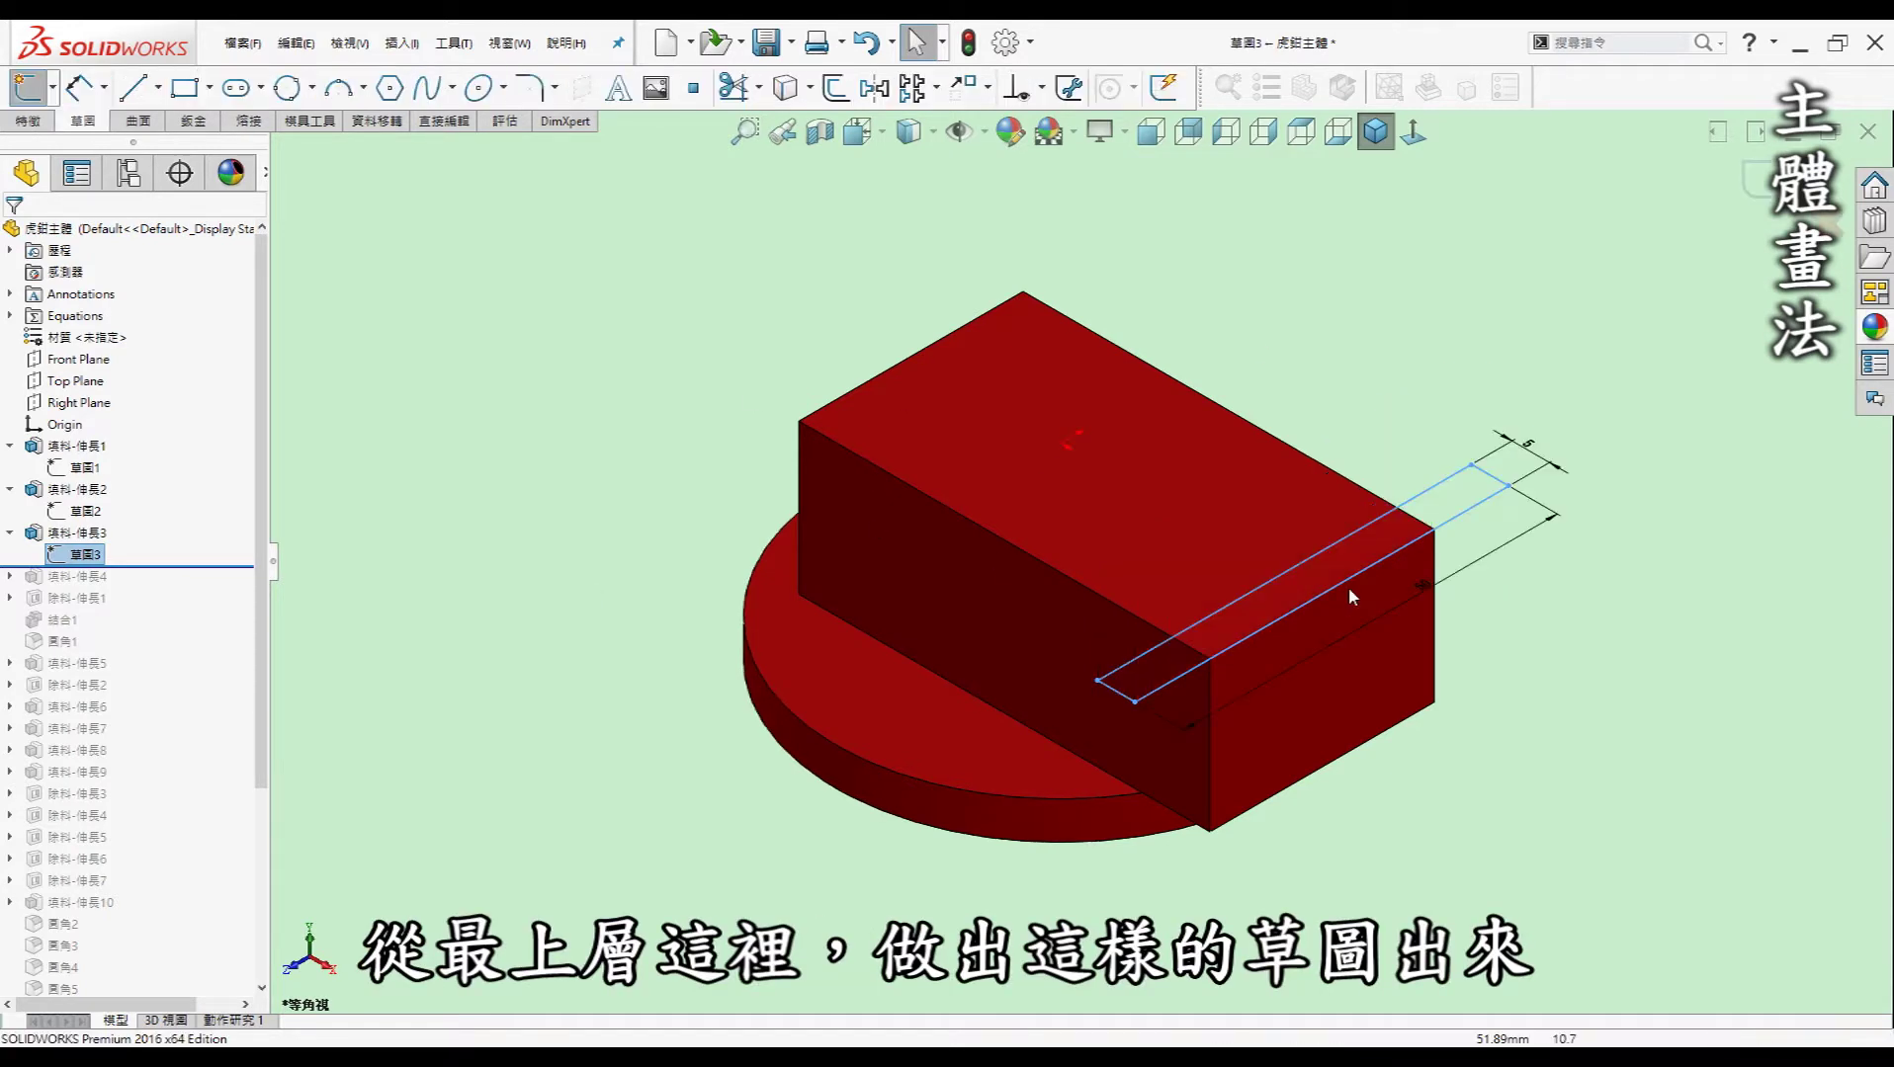
left_click(1592, 633)
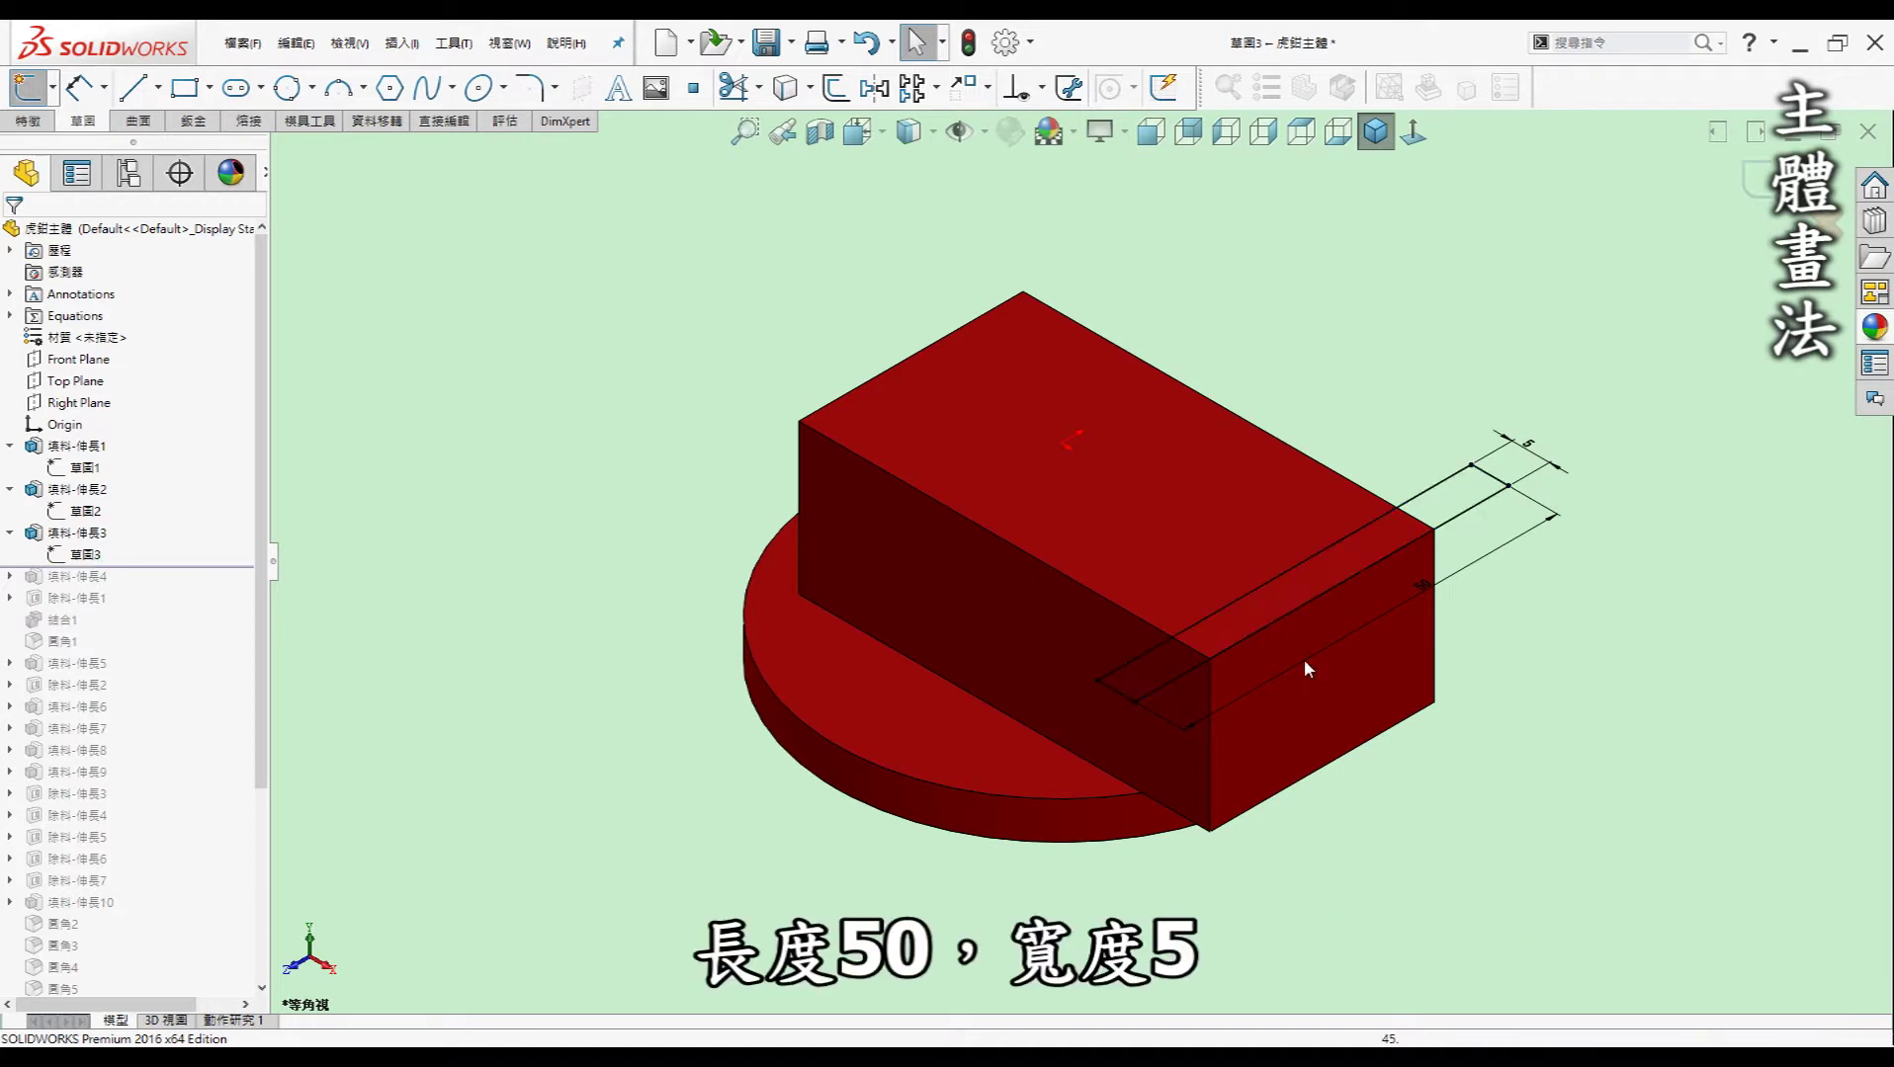
left_click(1752, 192)
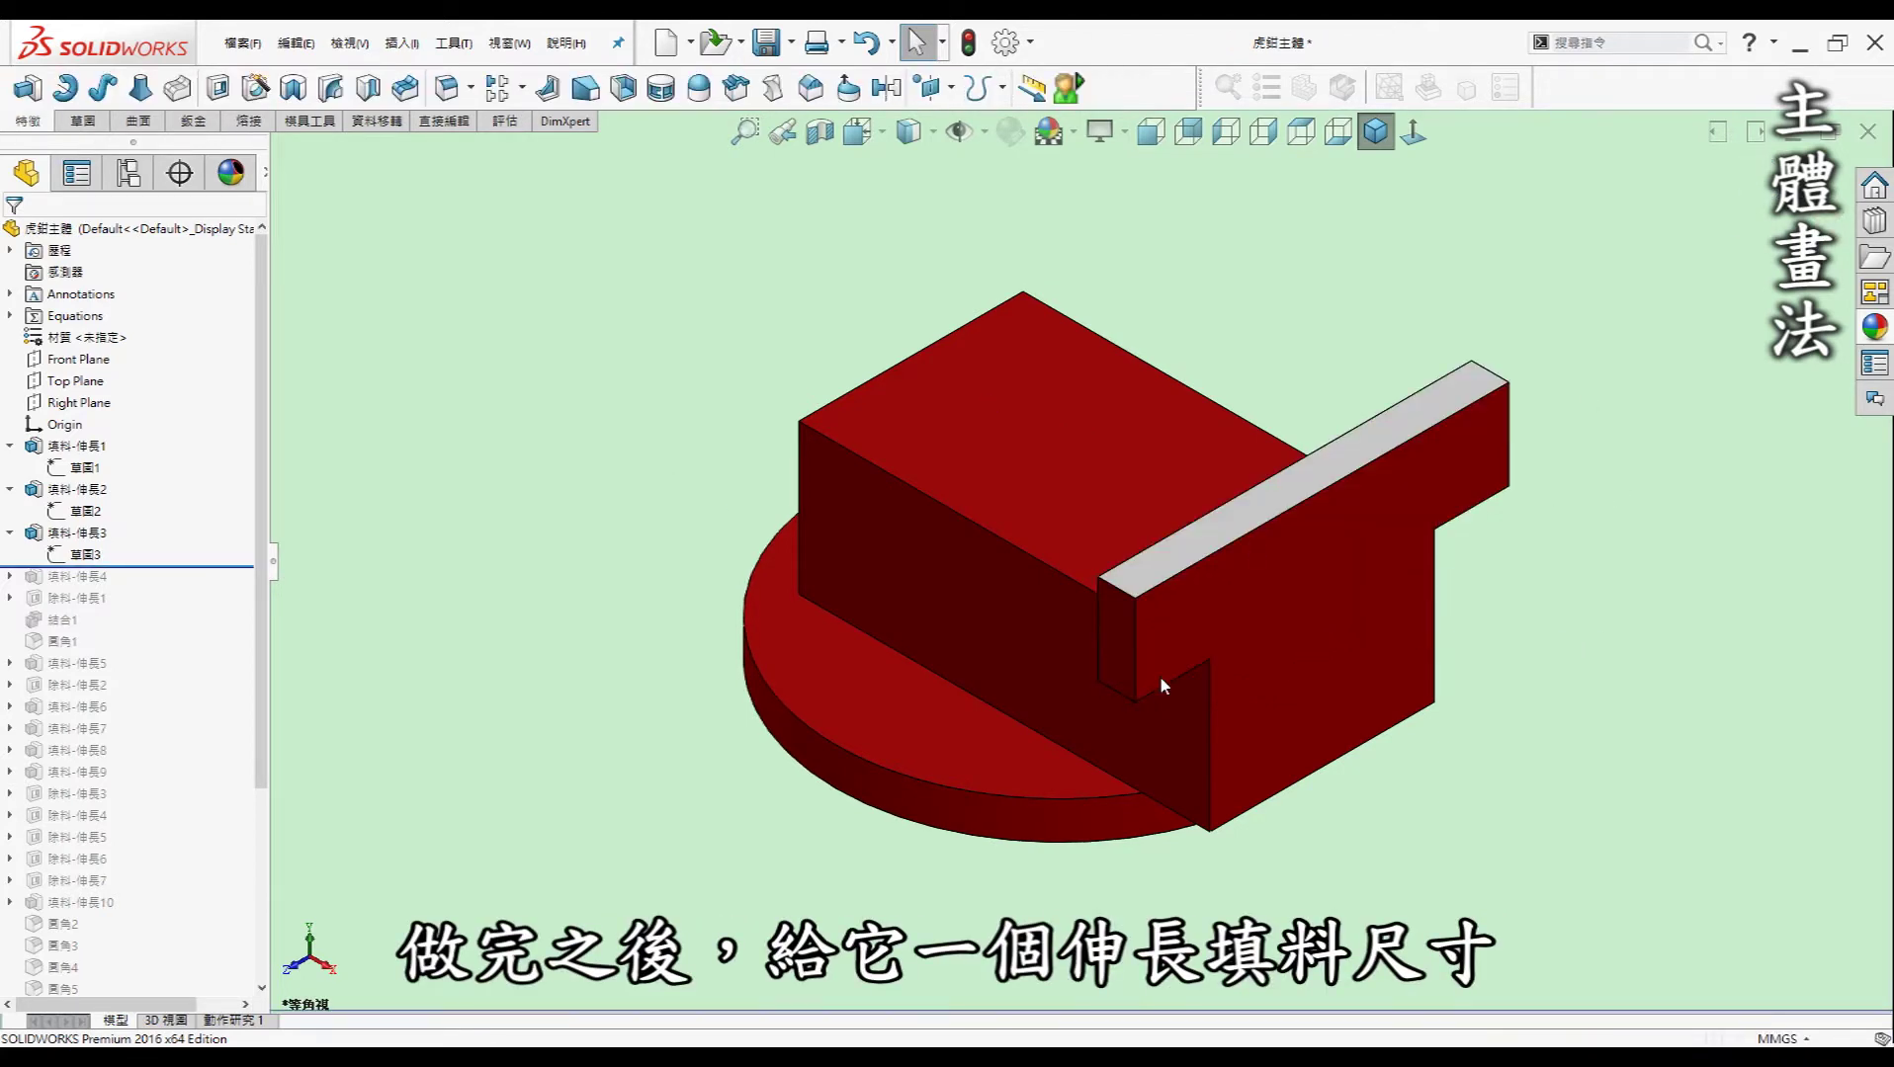
left_click(1134, 623)
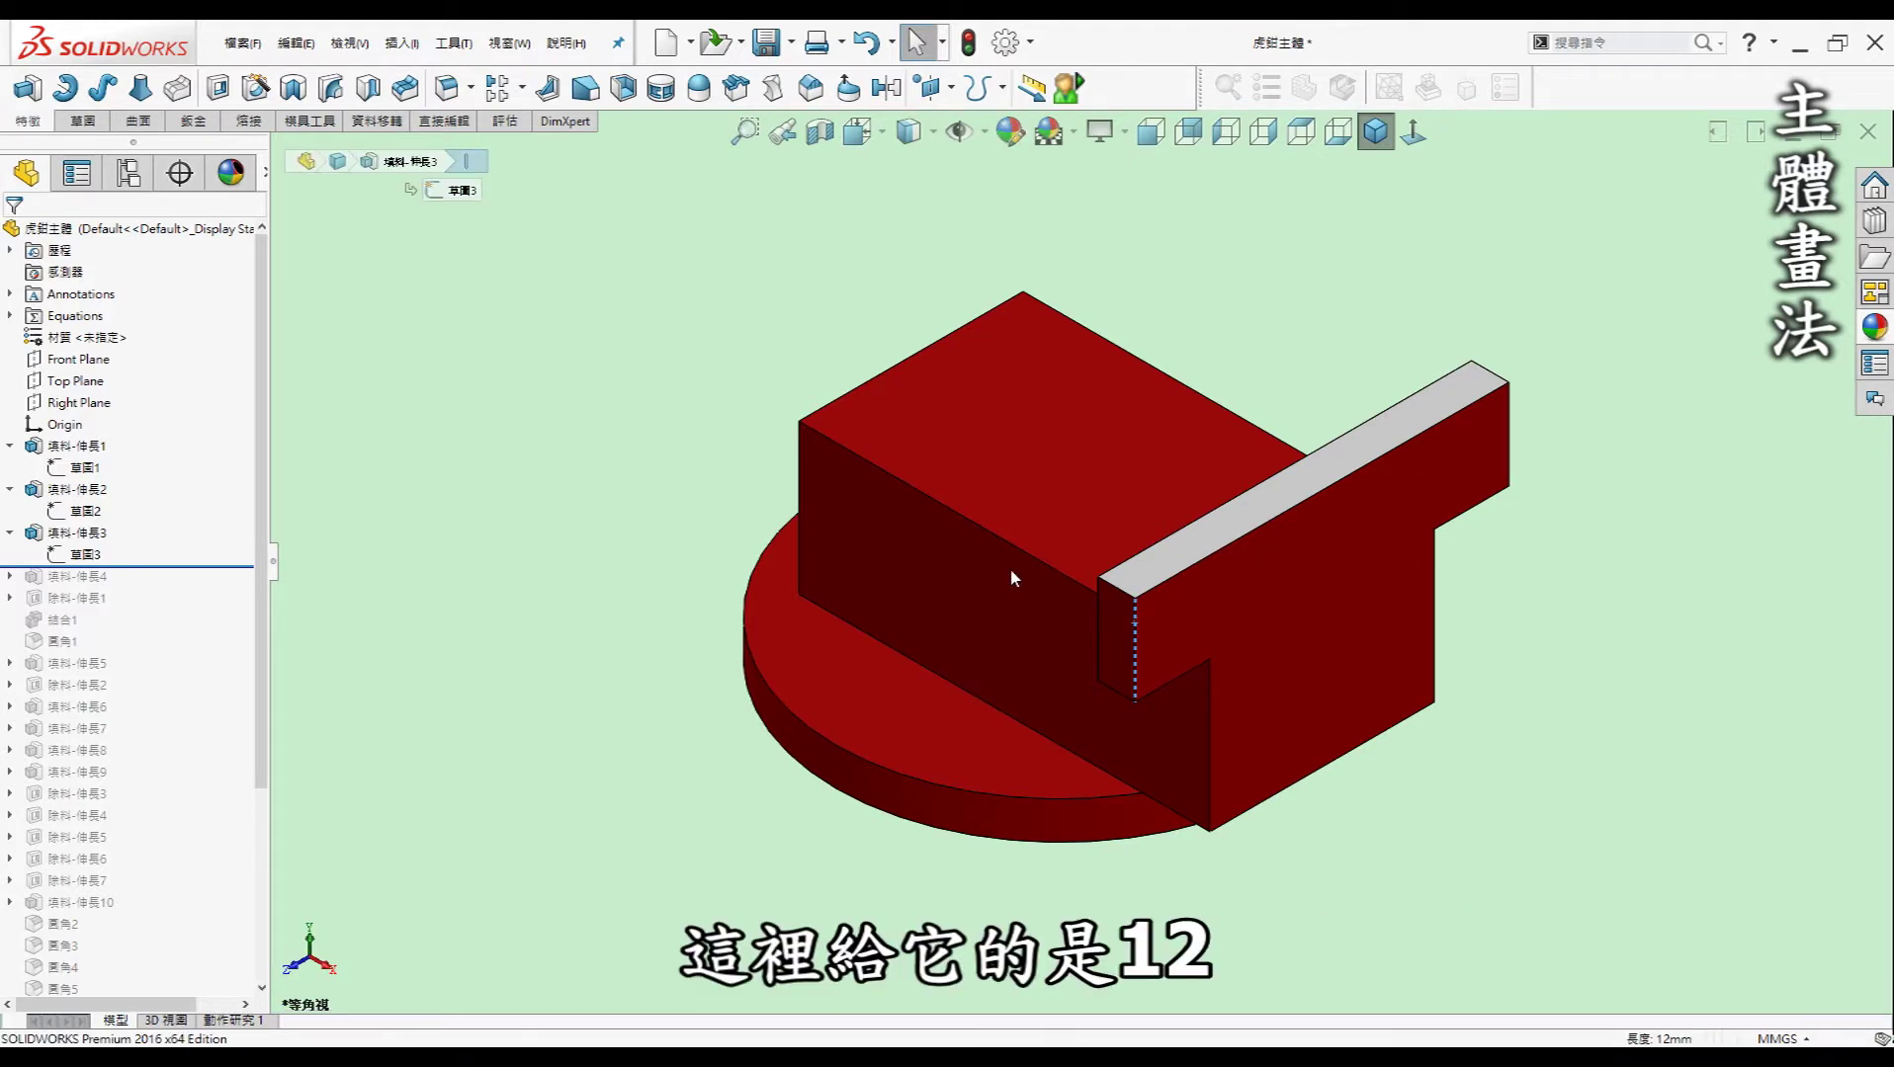
left_click(1550, 613)
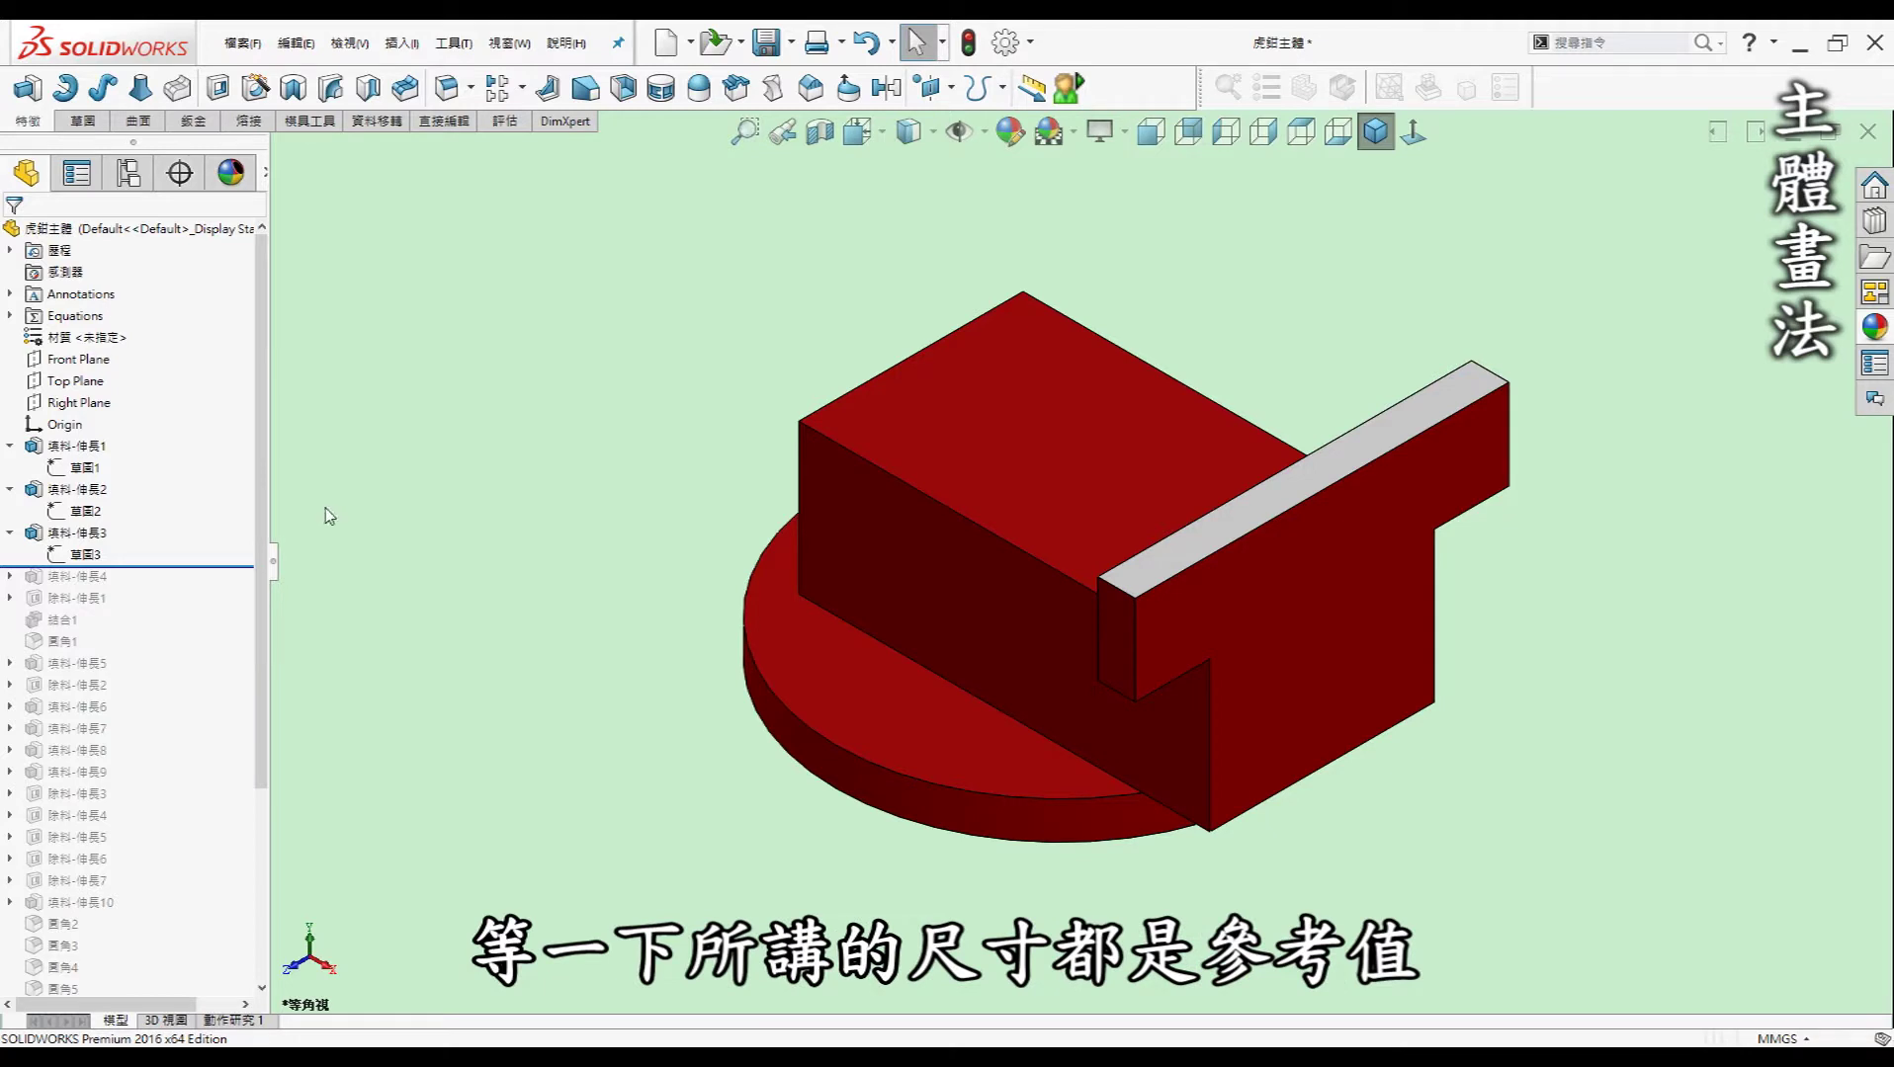
key("z")
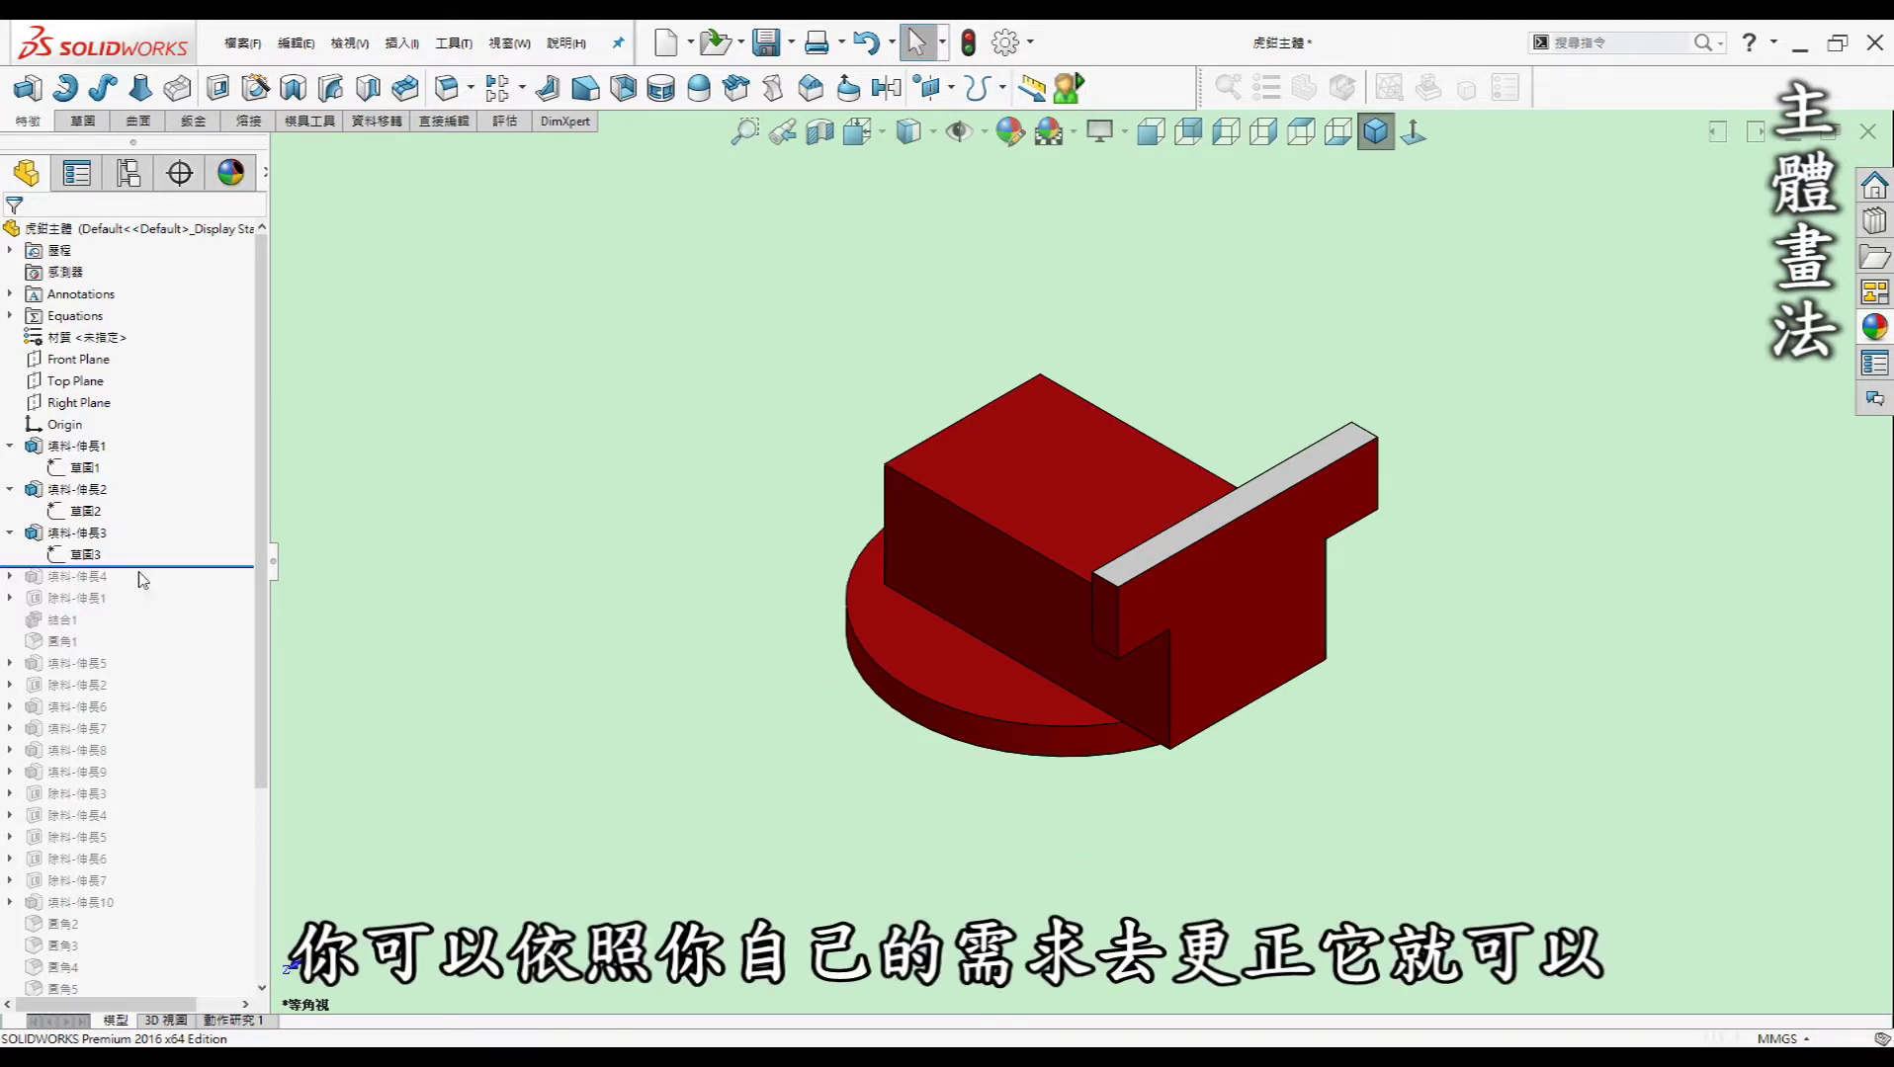
left_click_drag(150, 567, 148, 588)
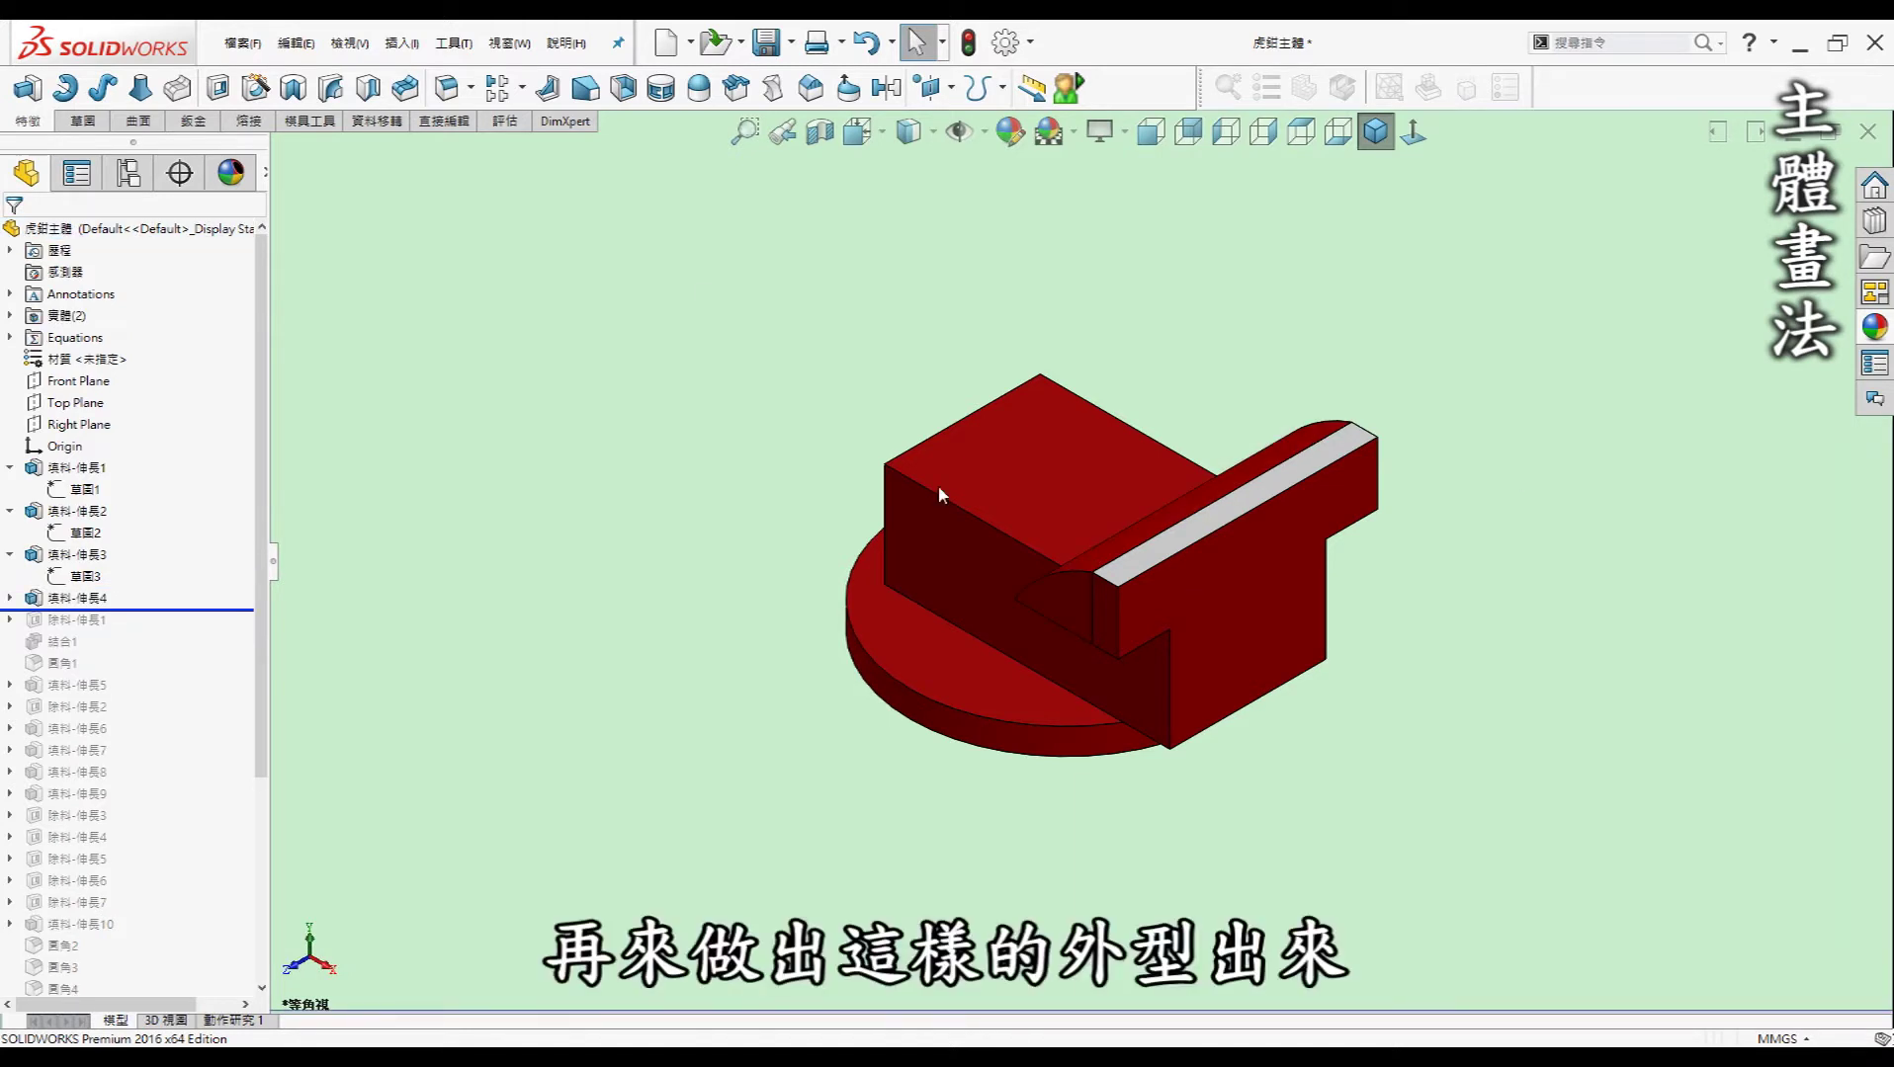
- Review the R30 arc profile sketch and extrude it as an unmerged separate body
left_click(10, 597)
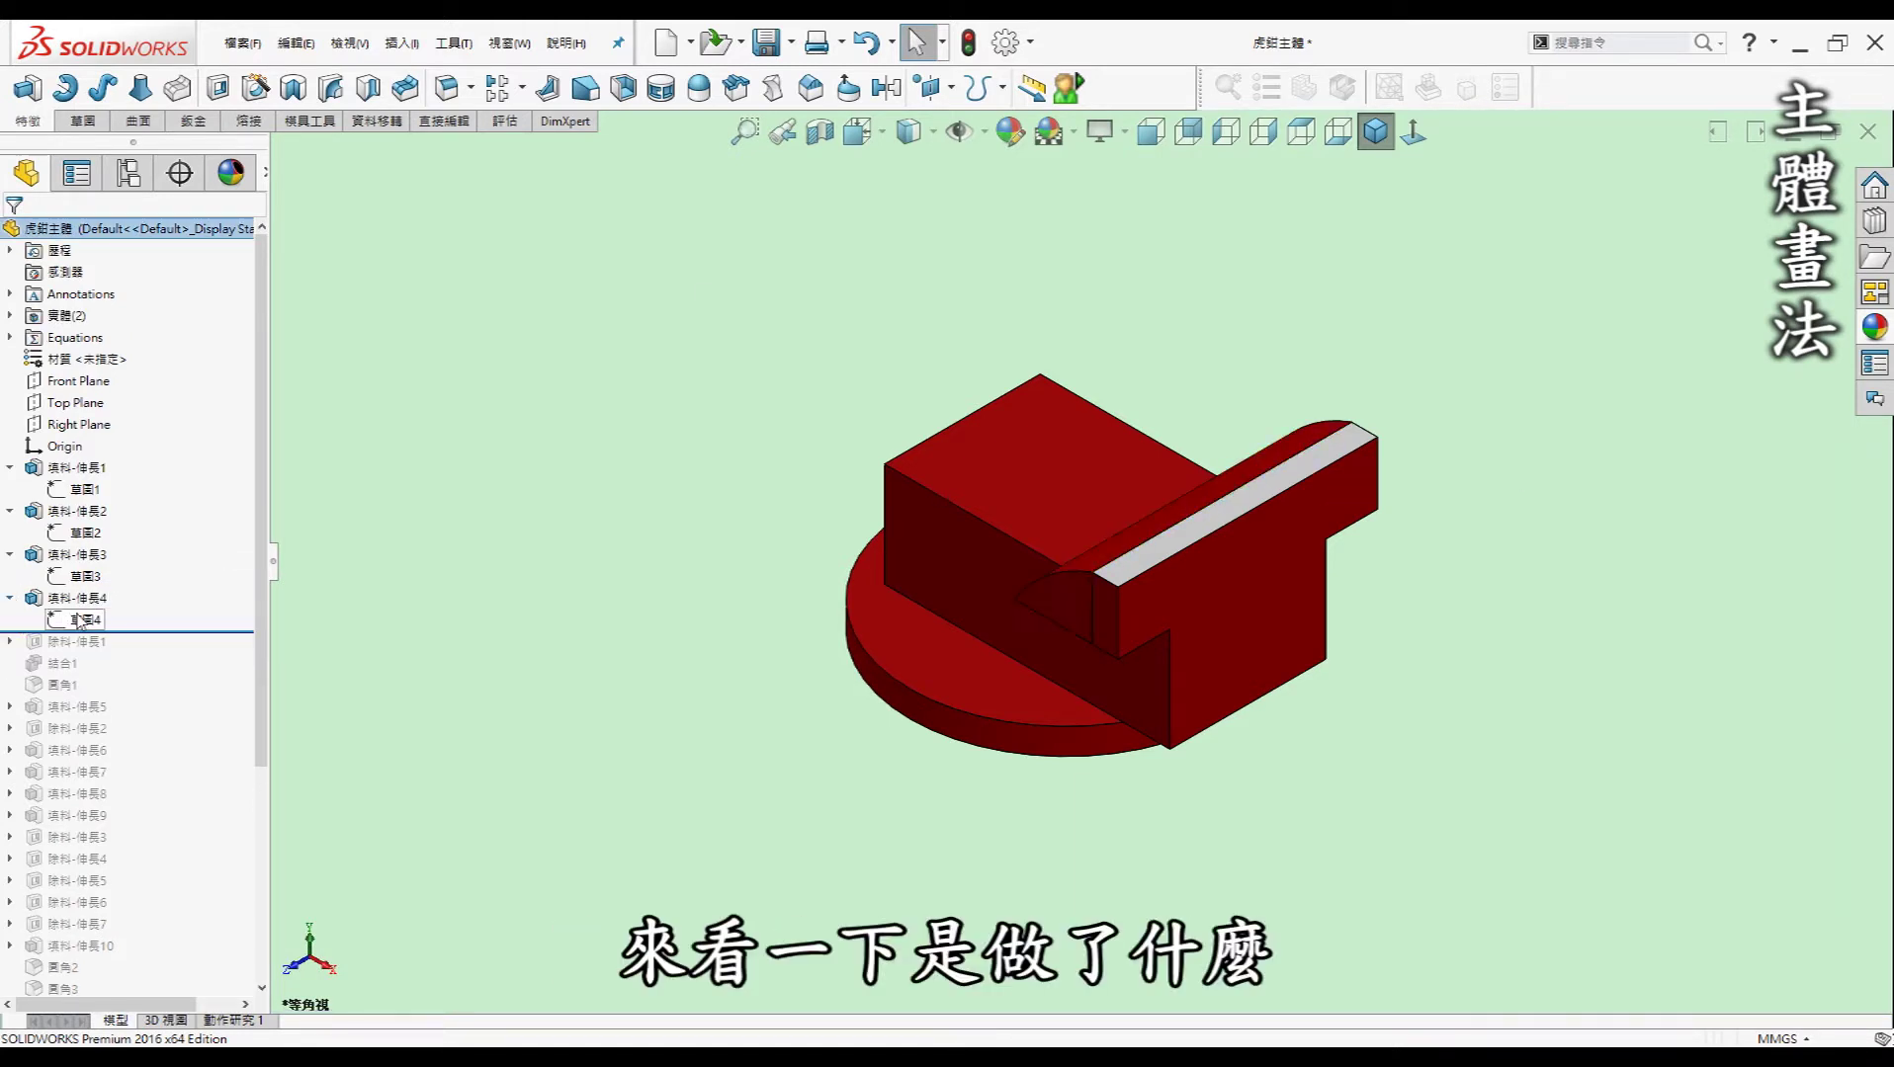
left_click(79, 621)
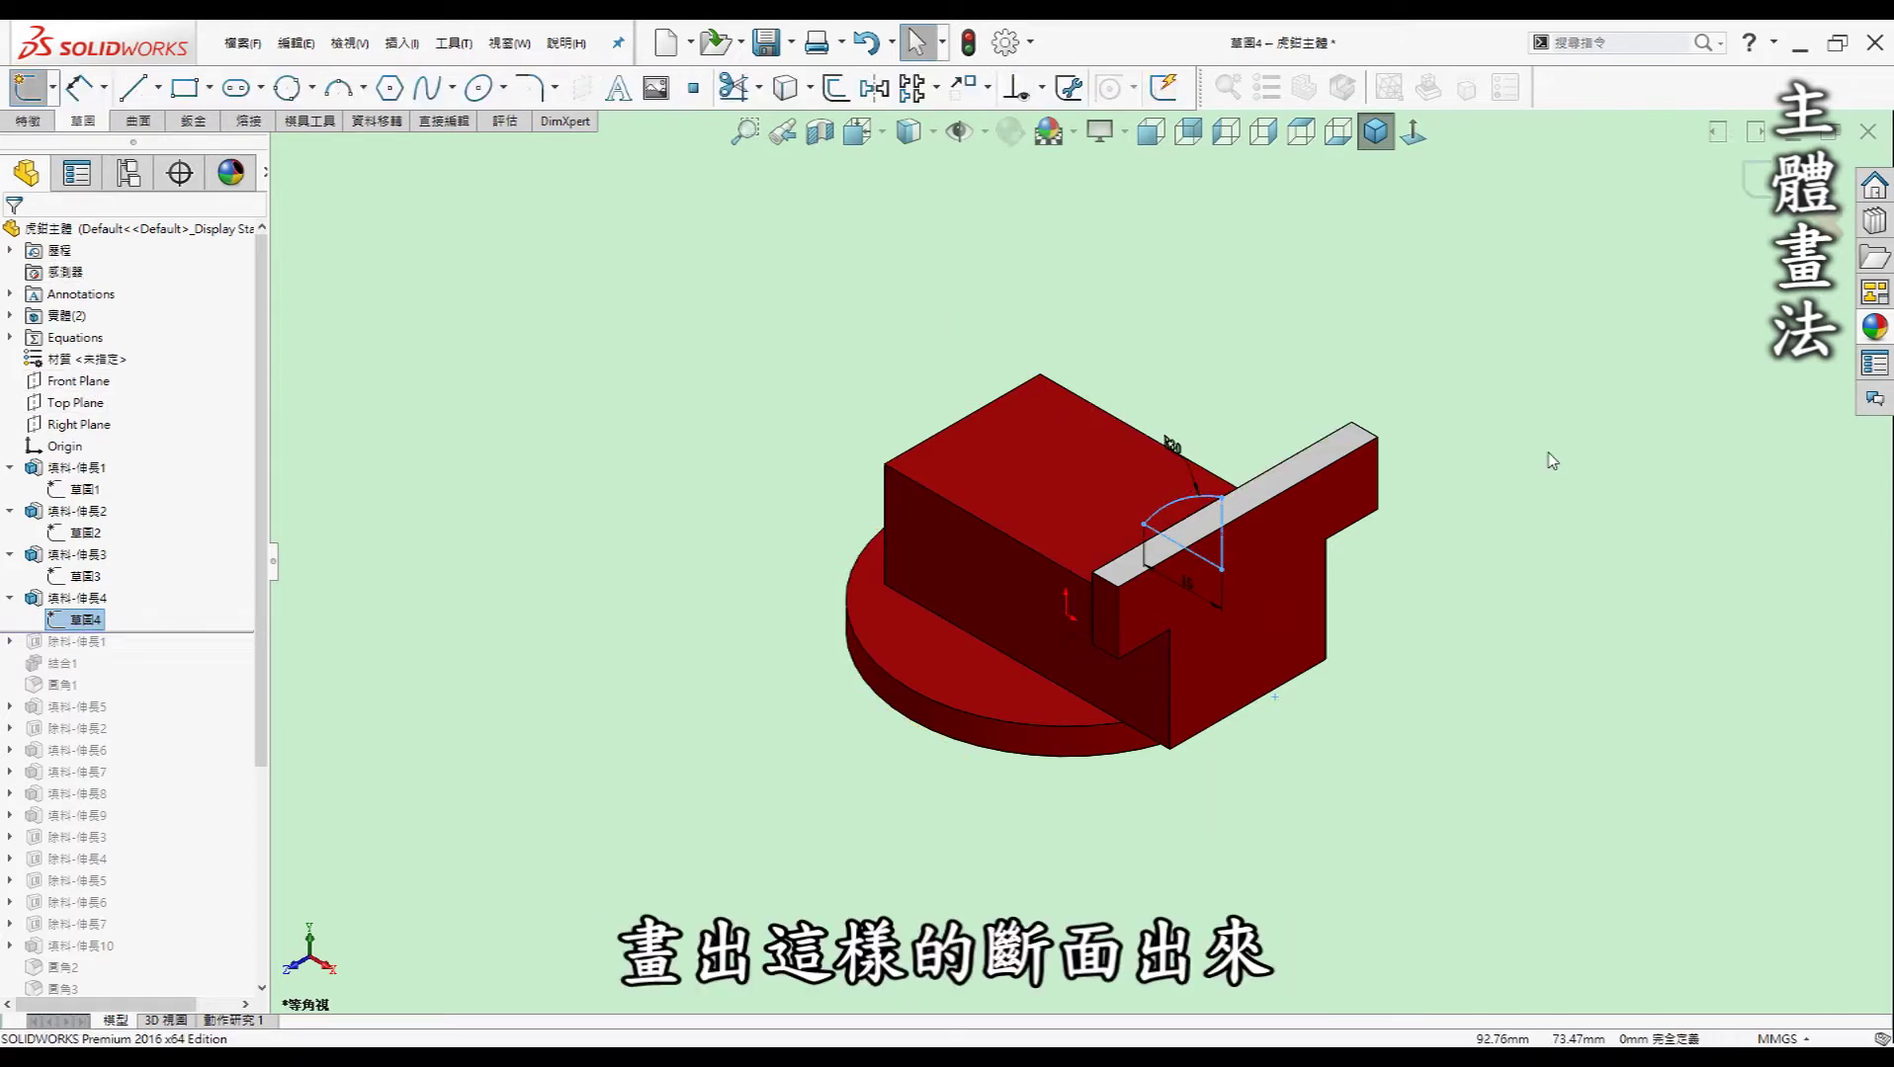
key("ctrl+1")
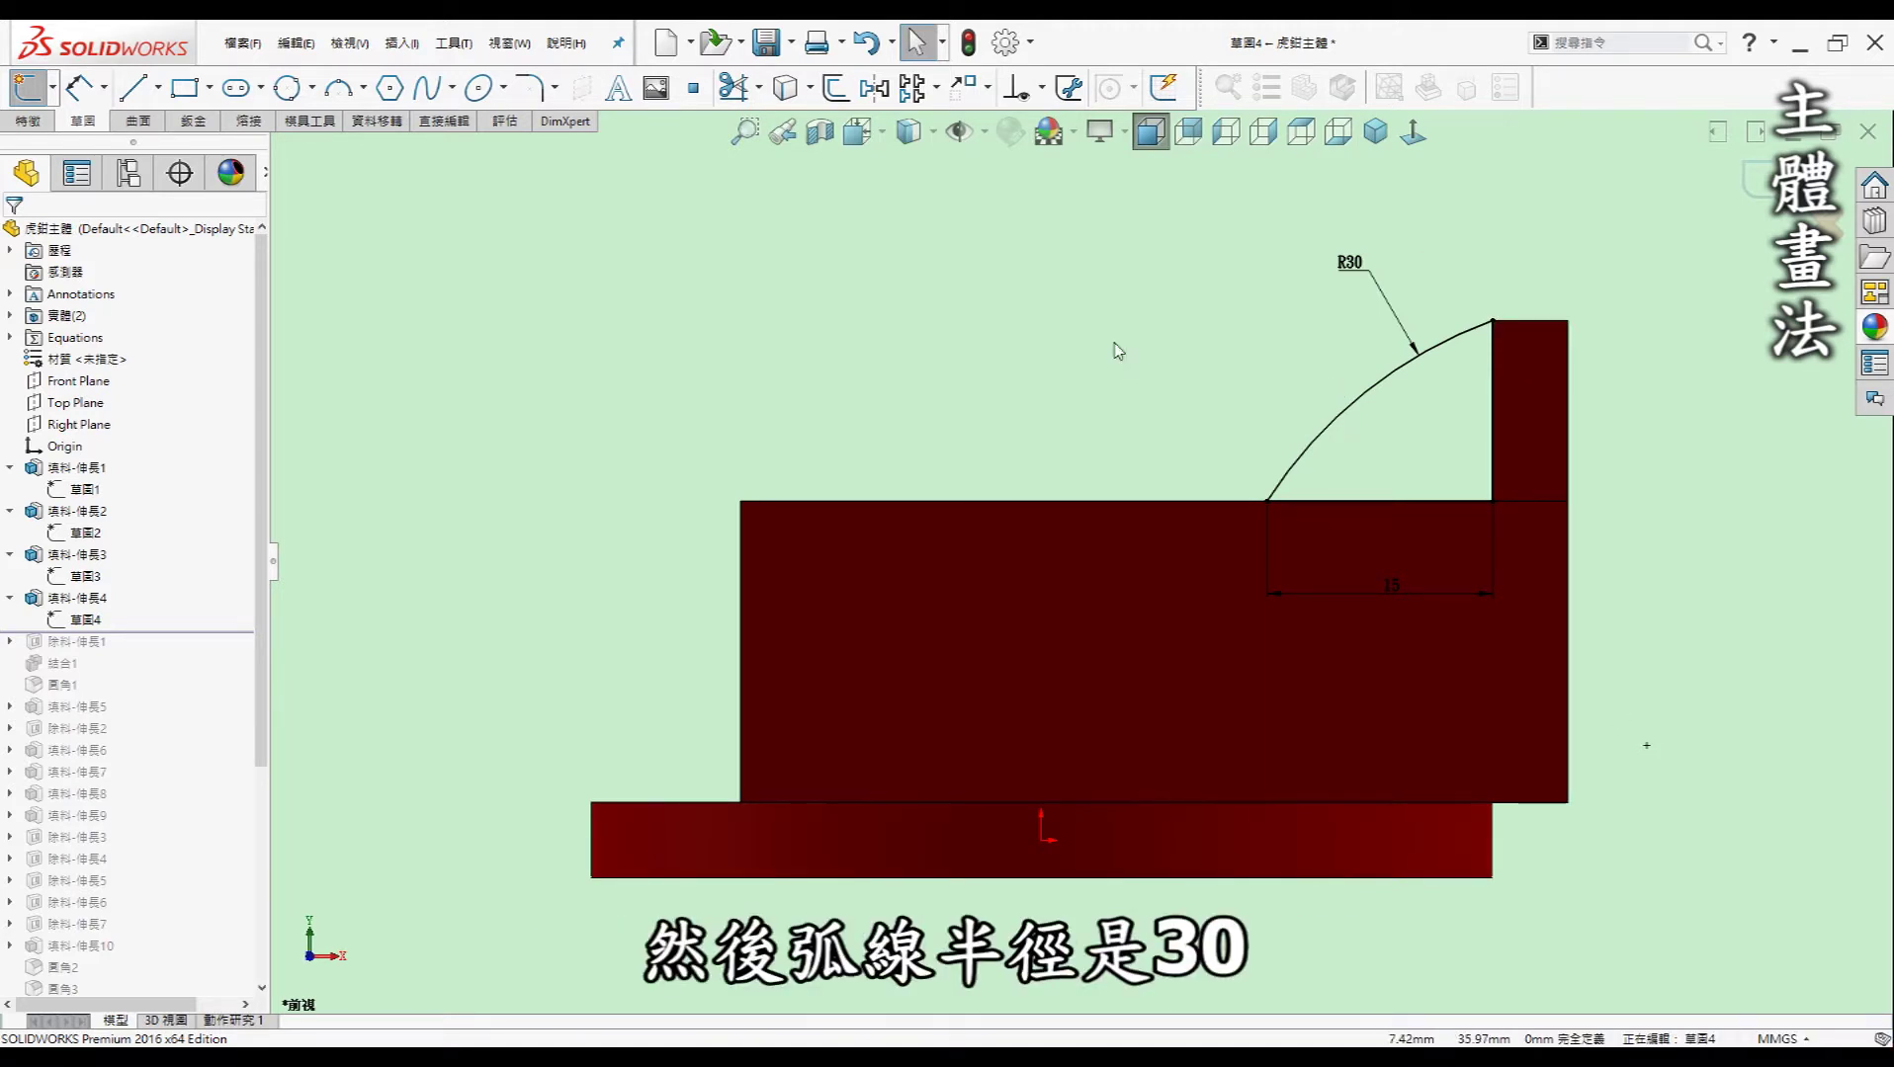
left_click(1375, 132)
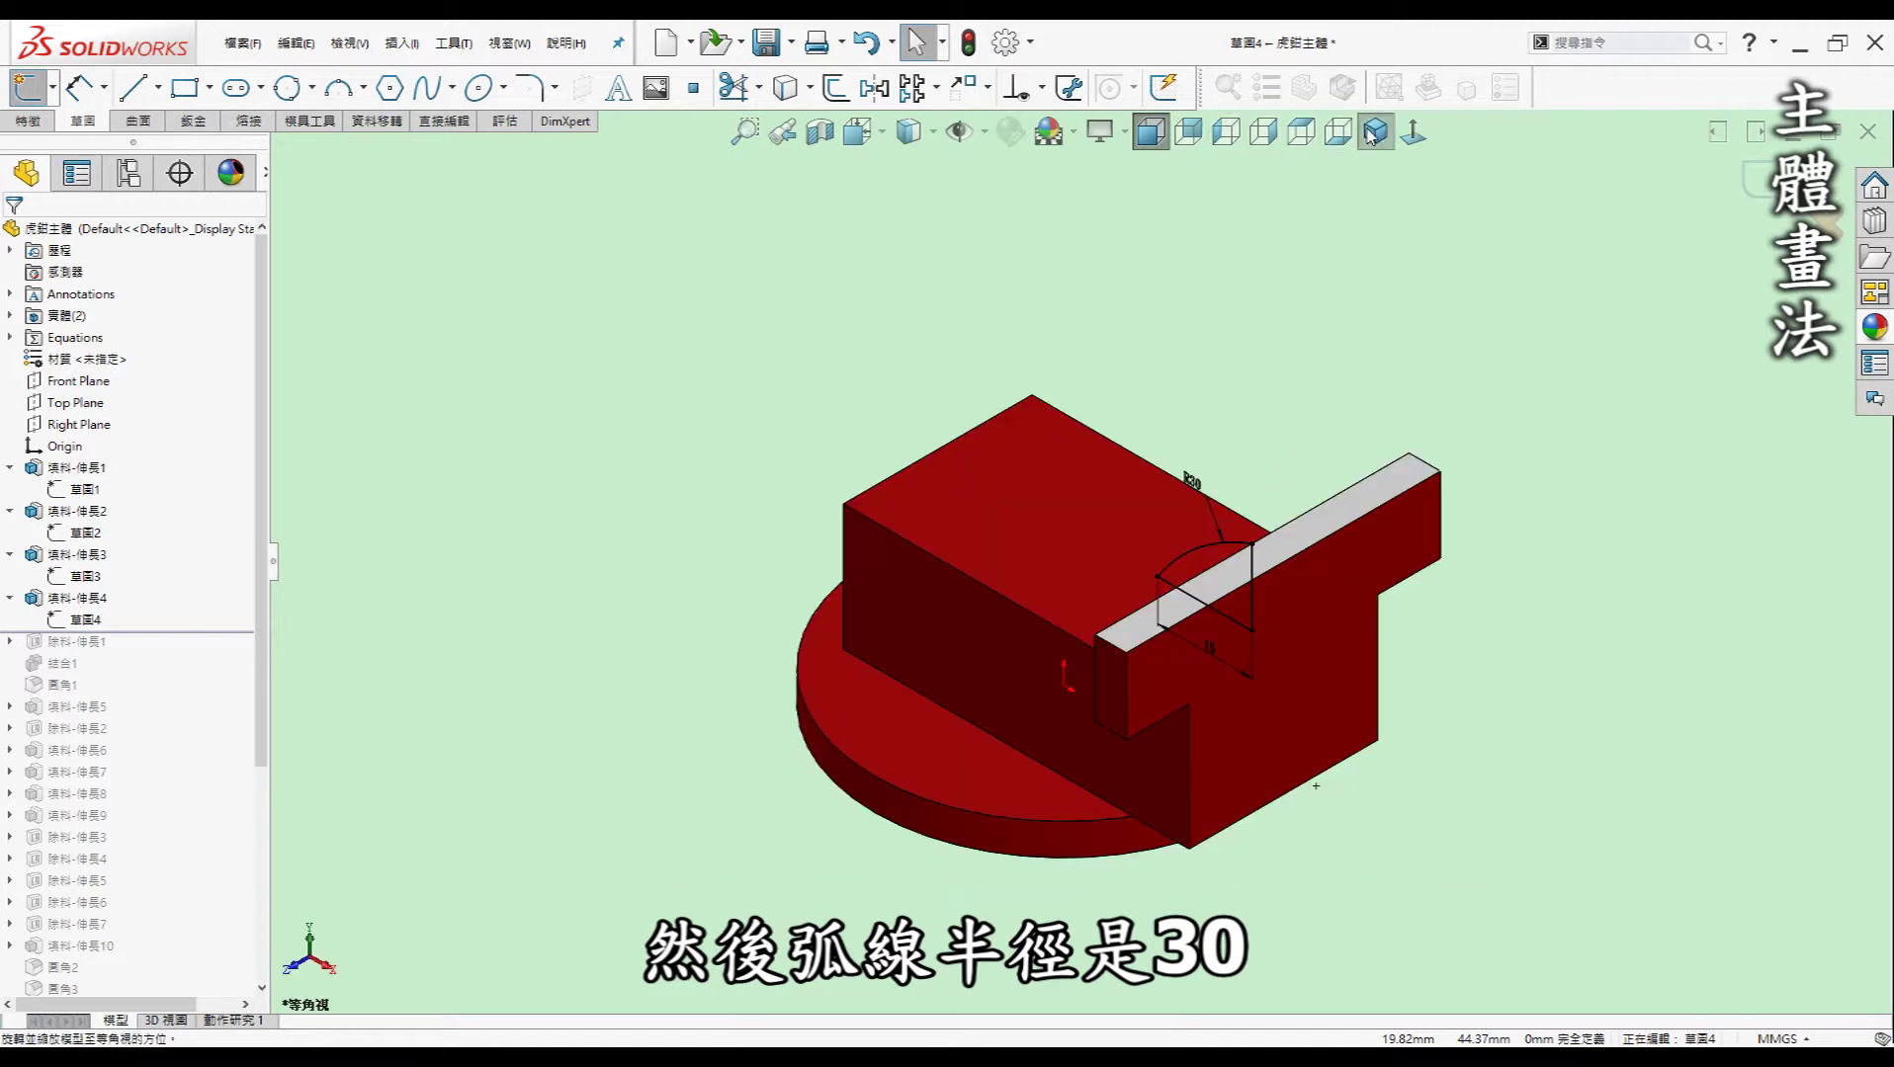
left_click(1757, 203)
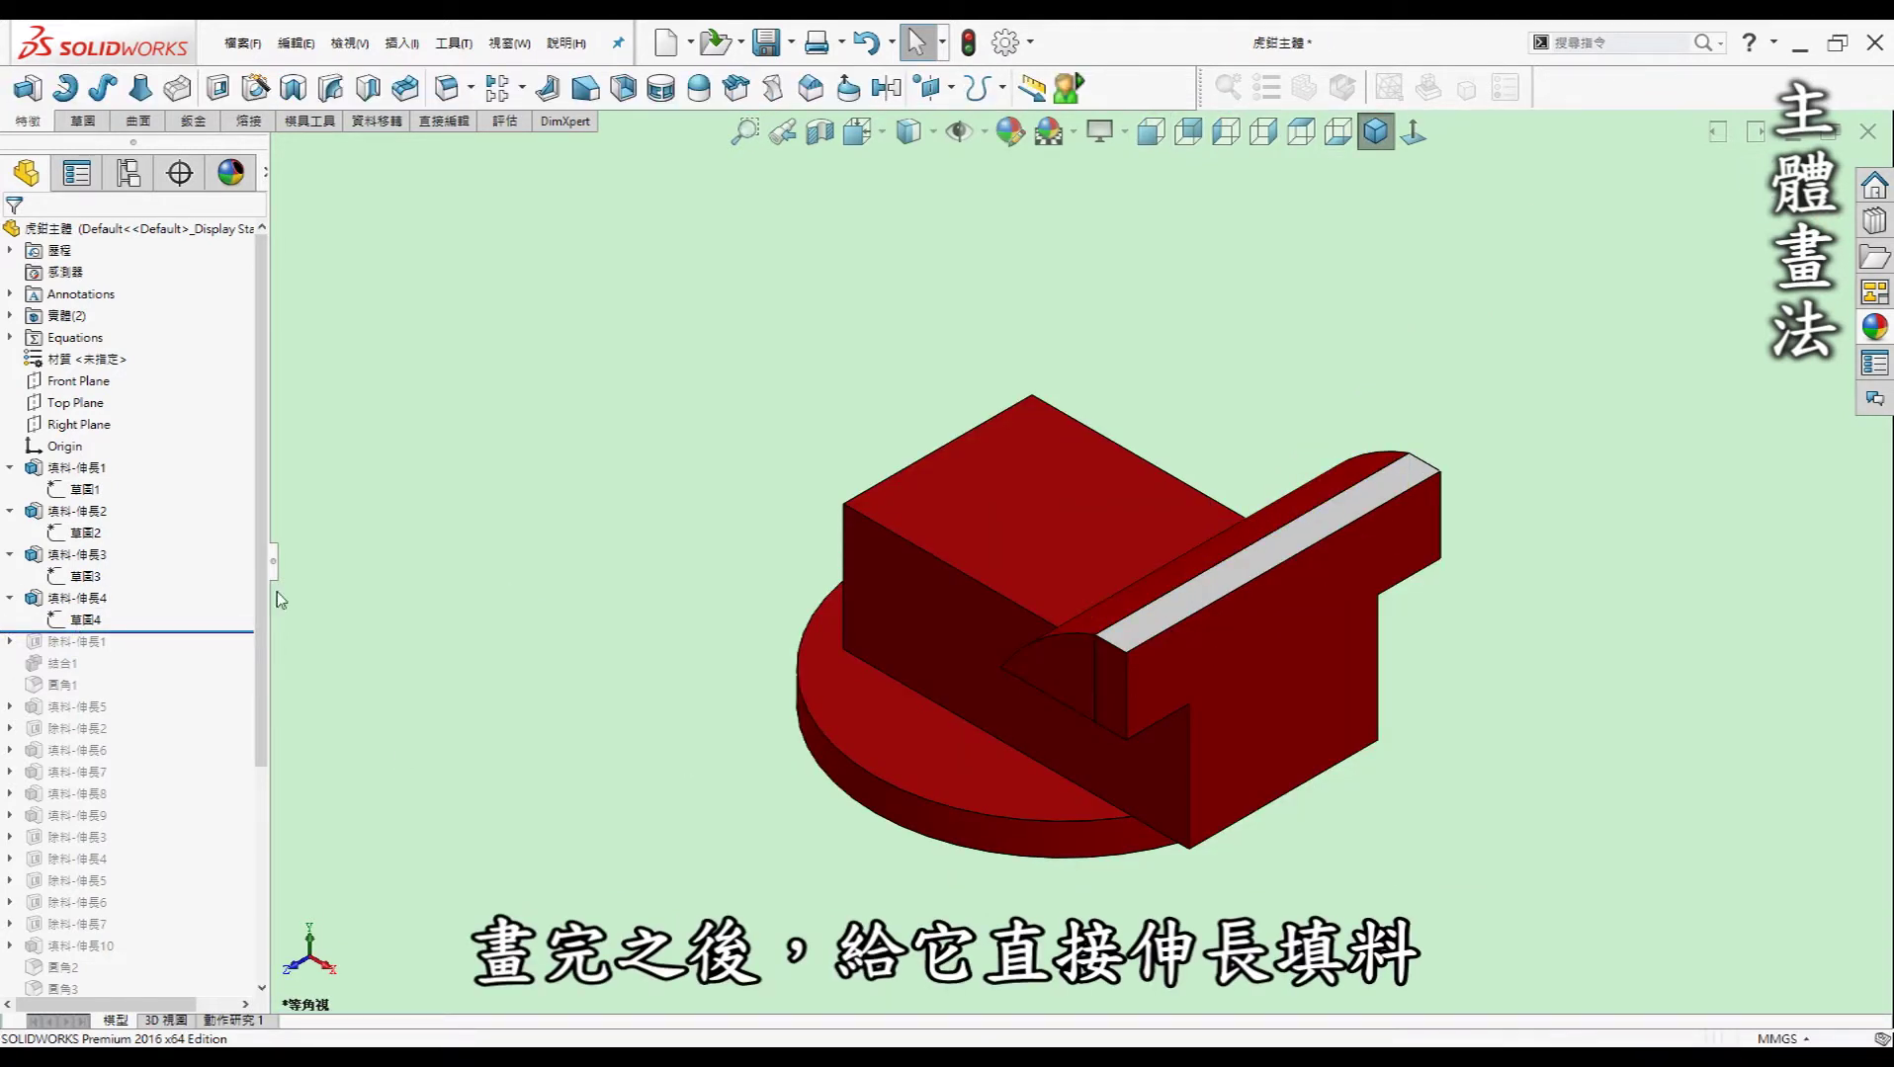
- Check both solid bodies in the Solid Bodies list, then roll in Cut-Extrude1
left_click(10, 315)
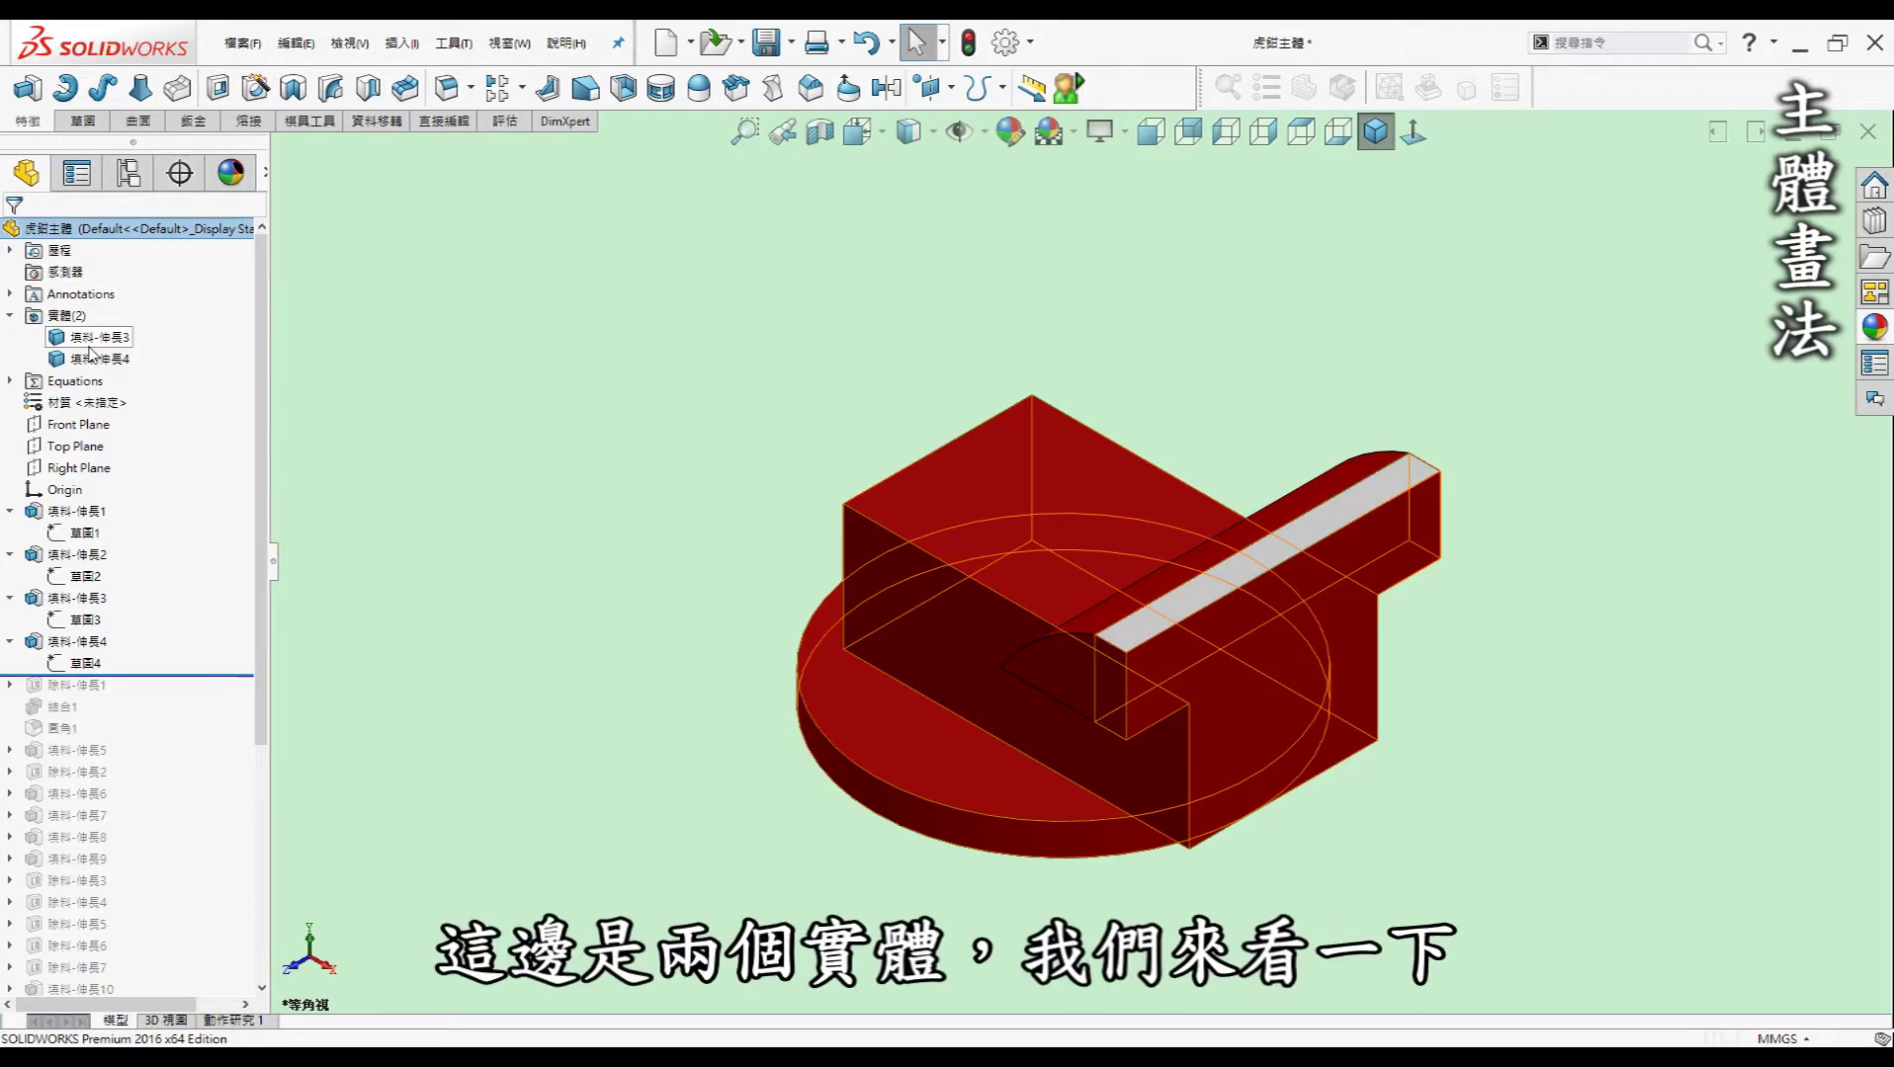
left_click(90, 366)
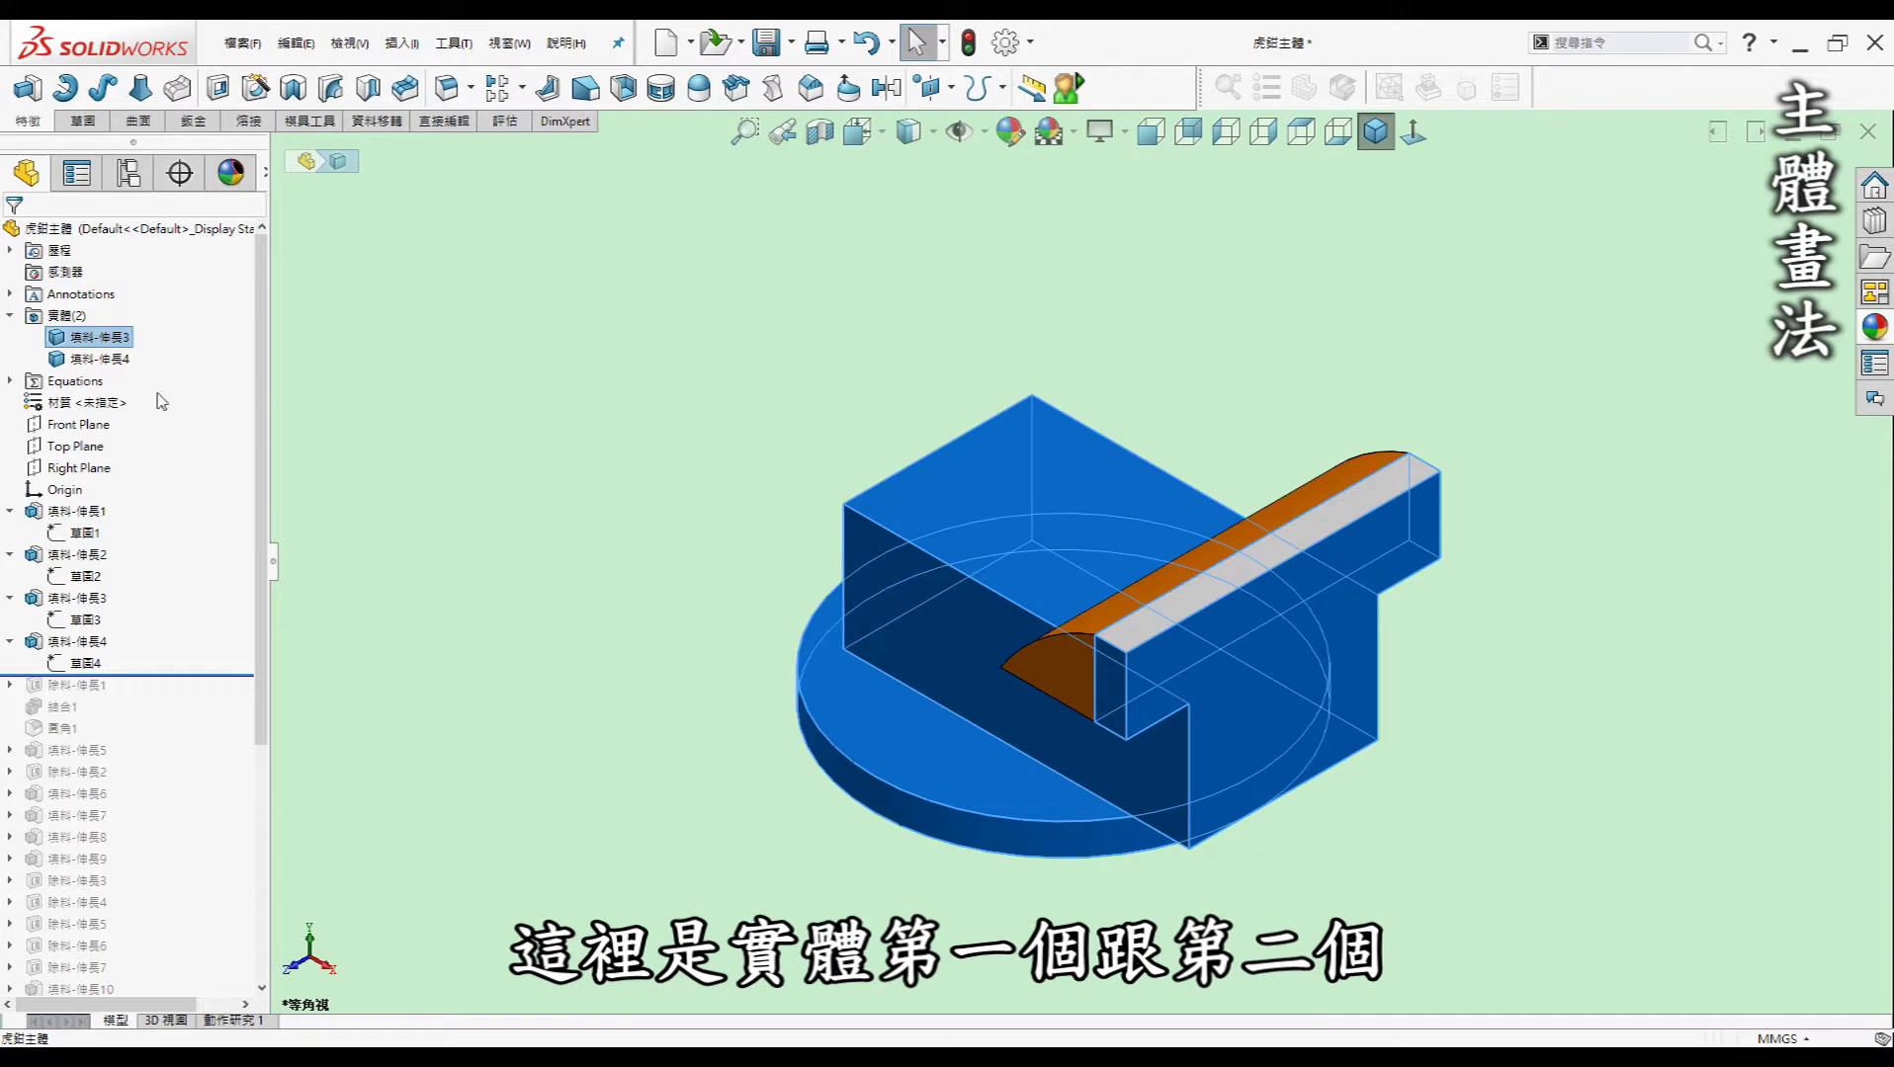
left_click(314, 436)
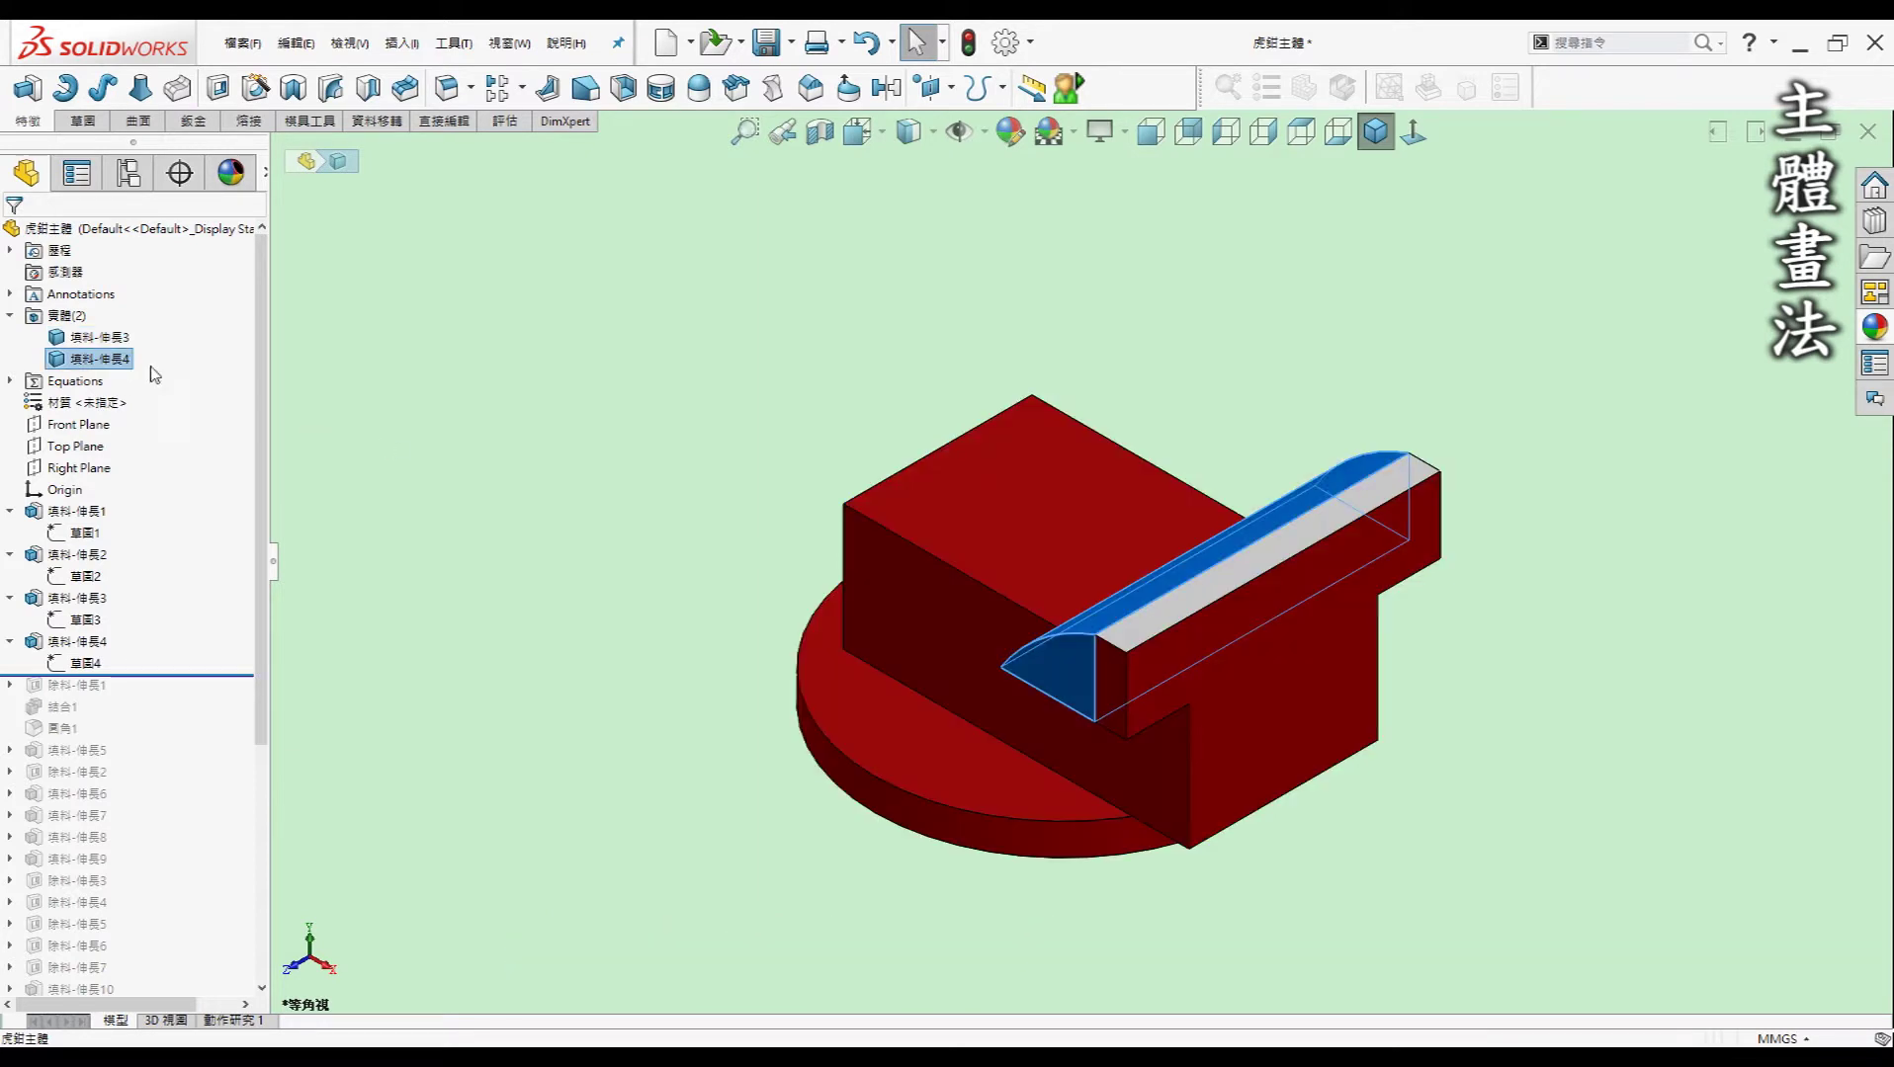
left_click(10, 315)
left_click_drag(176, 633, 179, 646)
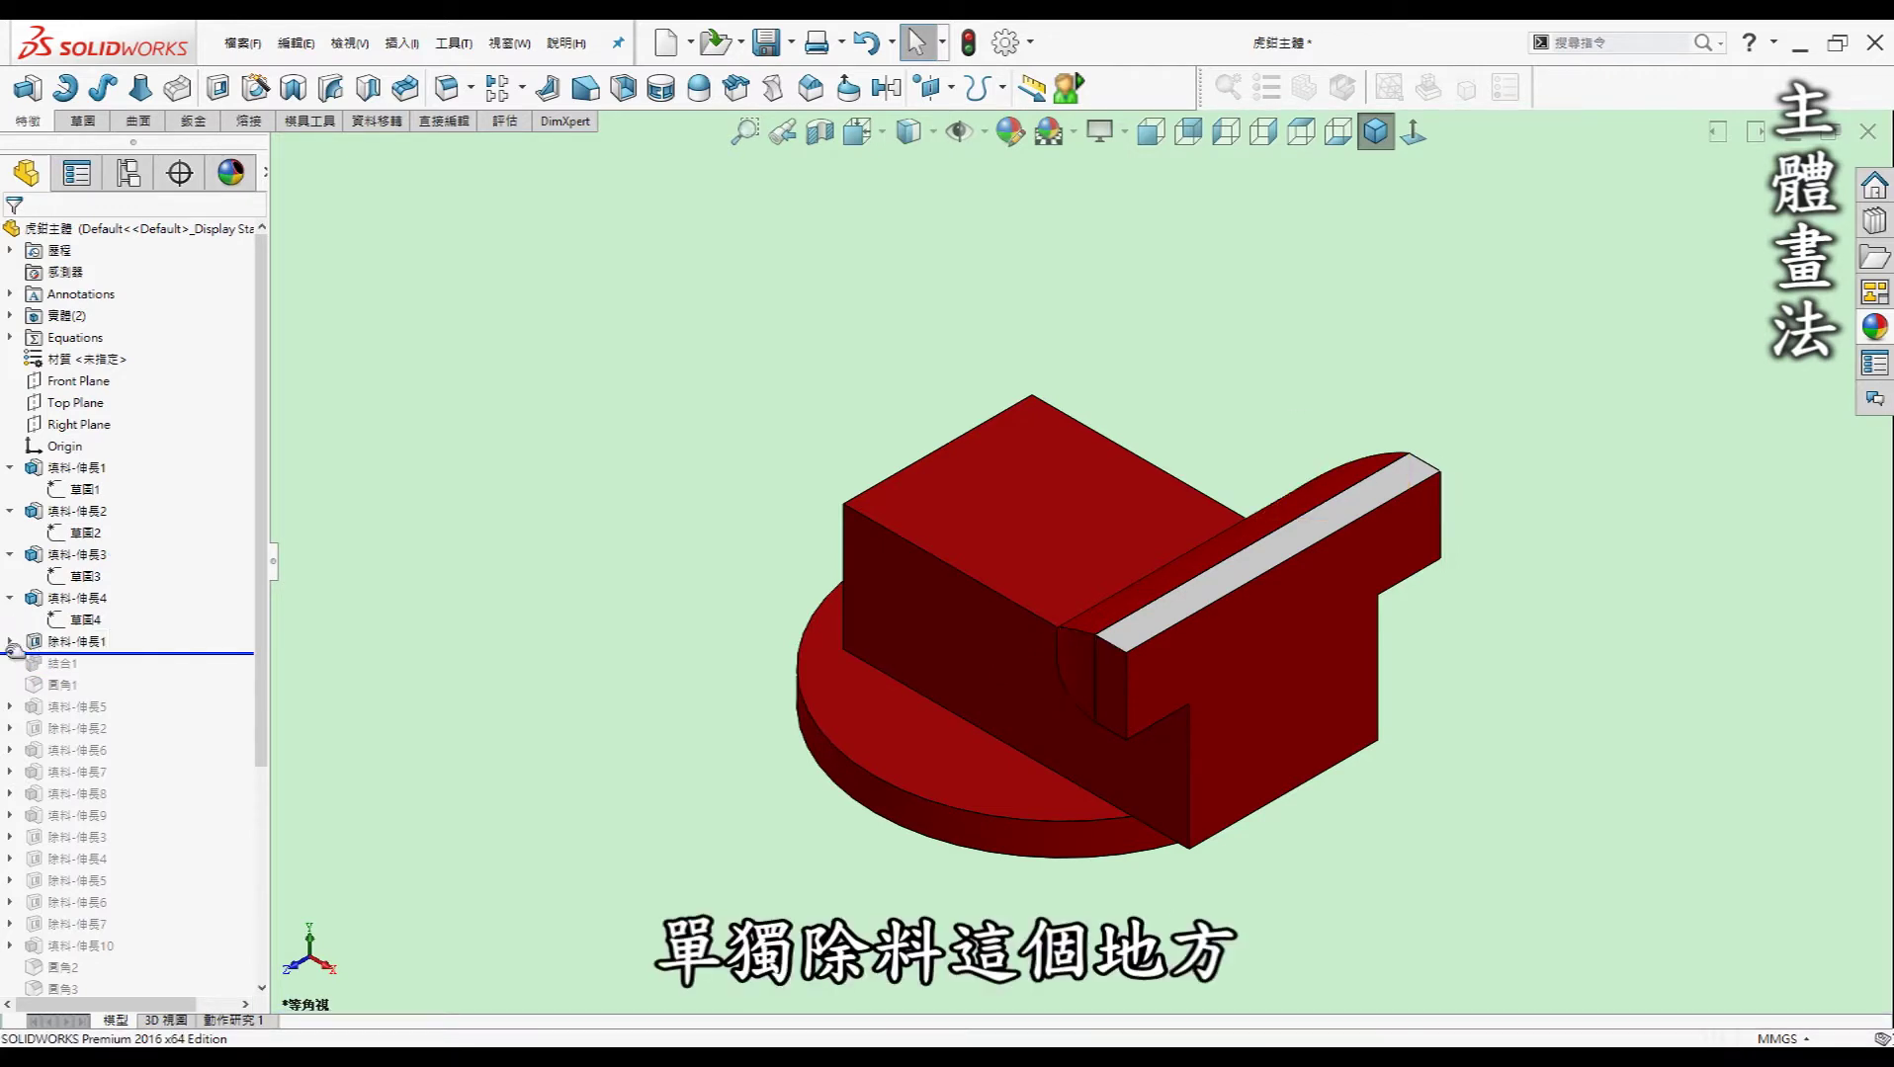
- Review the first cut's Sketch5 from the top view, then roll forward to Combine1
left_click(83, 660)
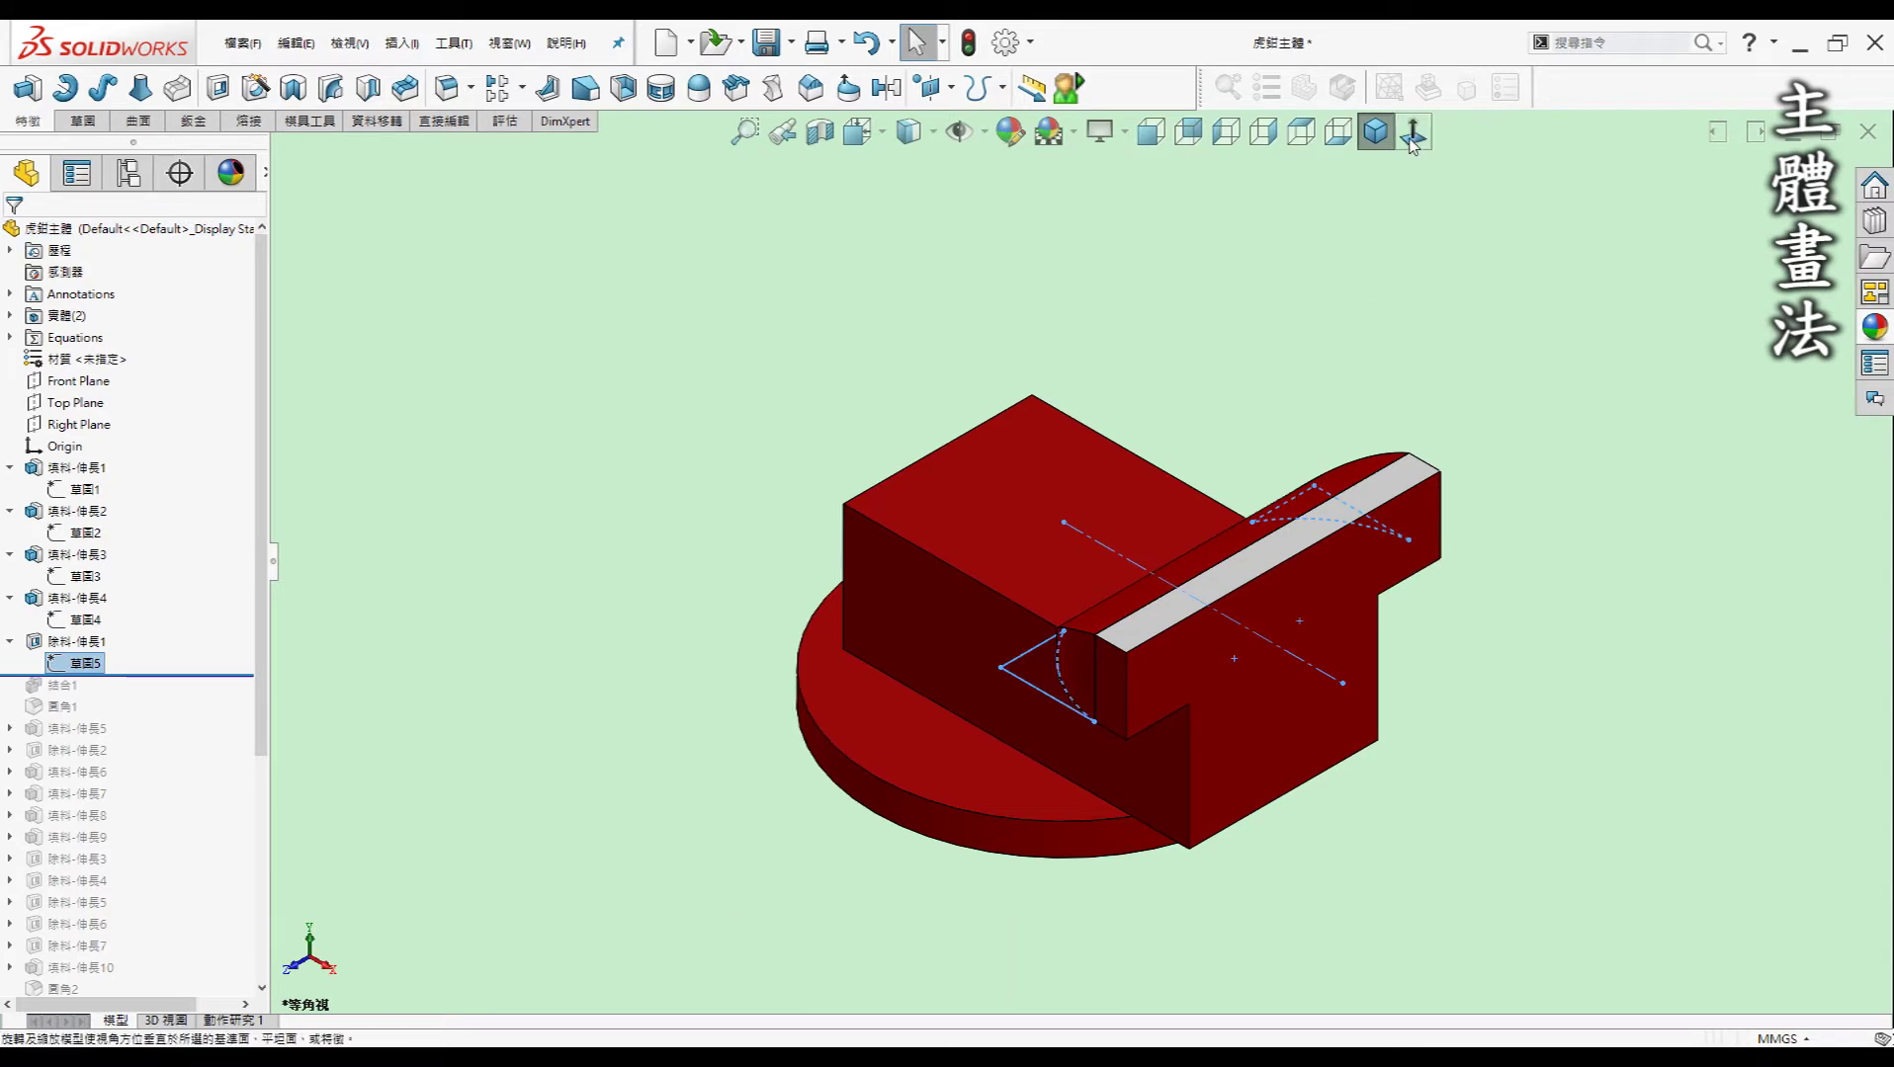
left_click(1301, 132)
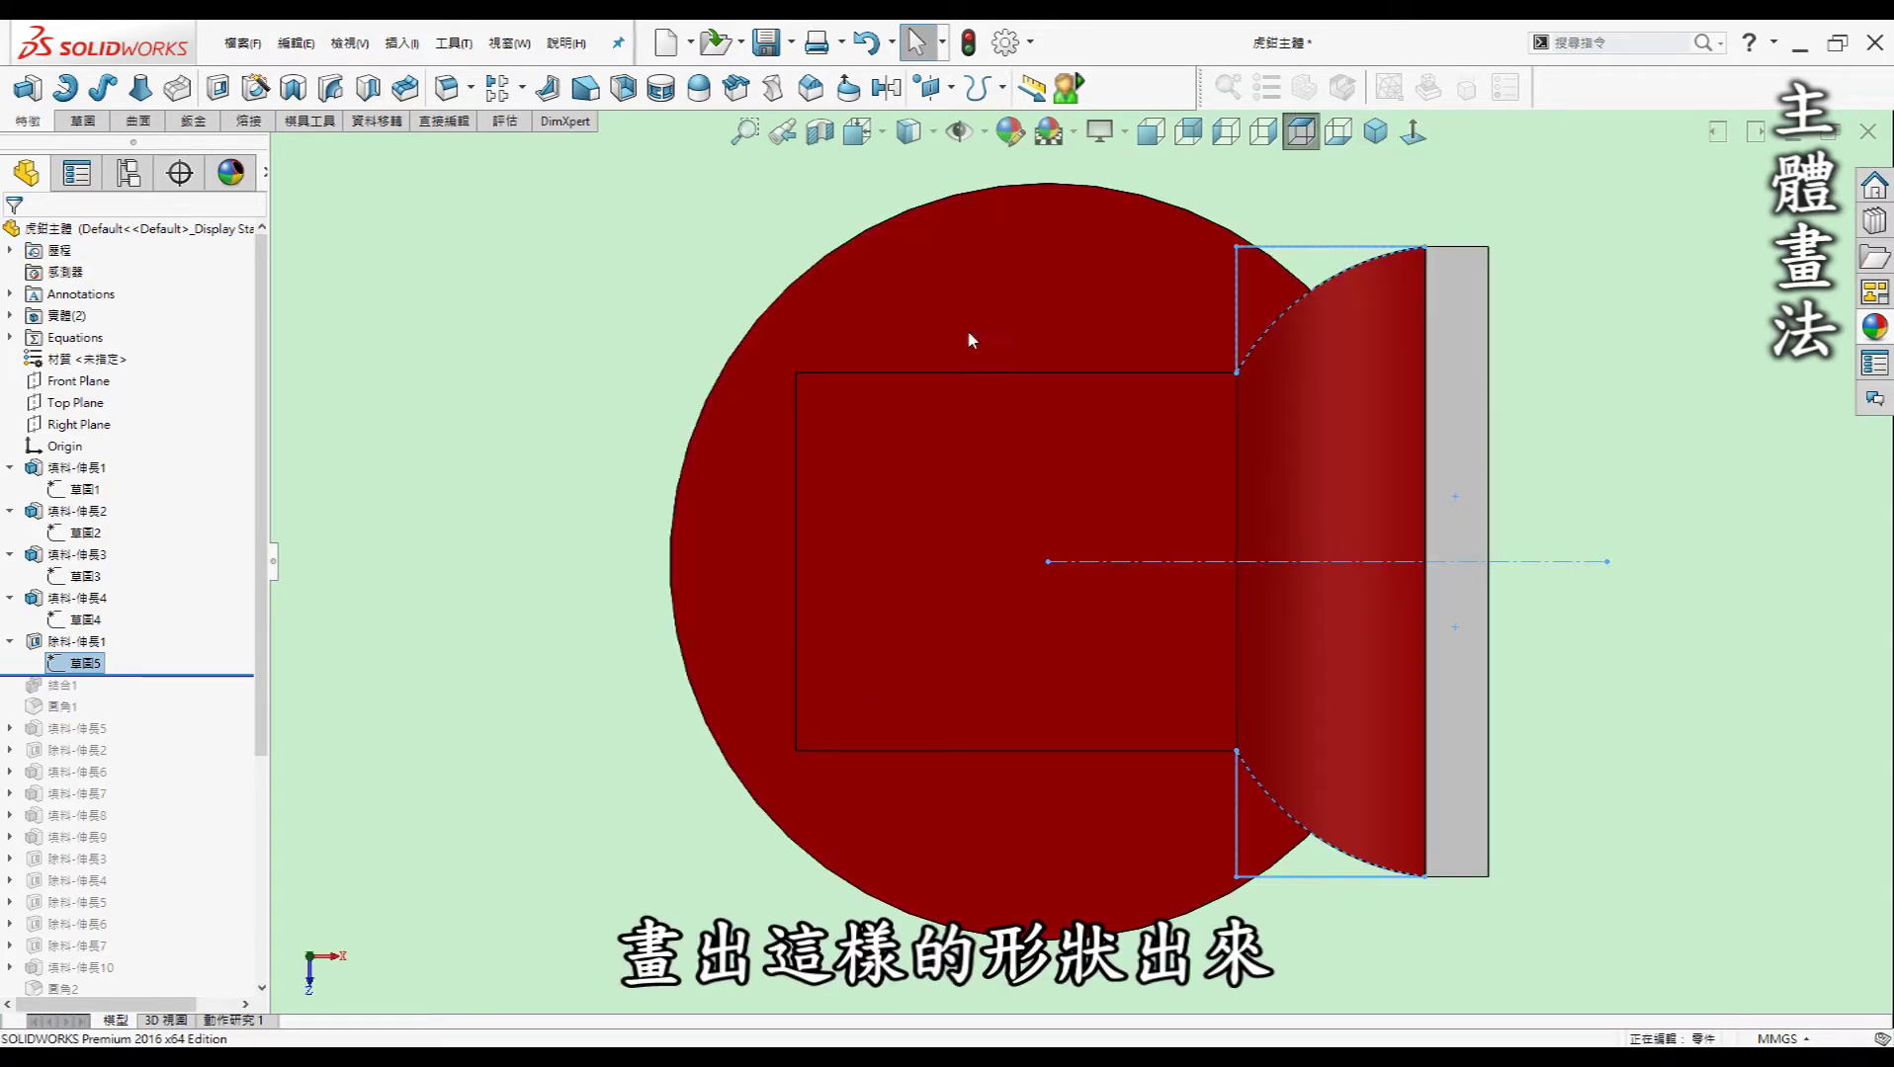
left_click(1376, 132)
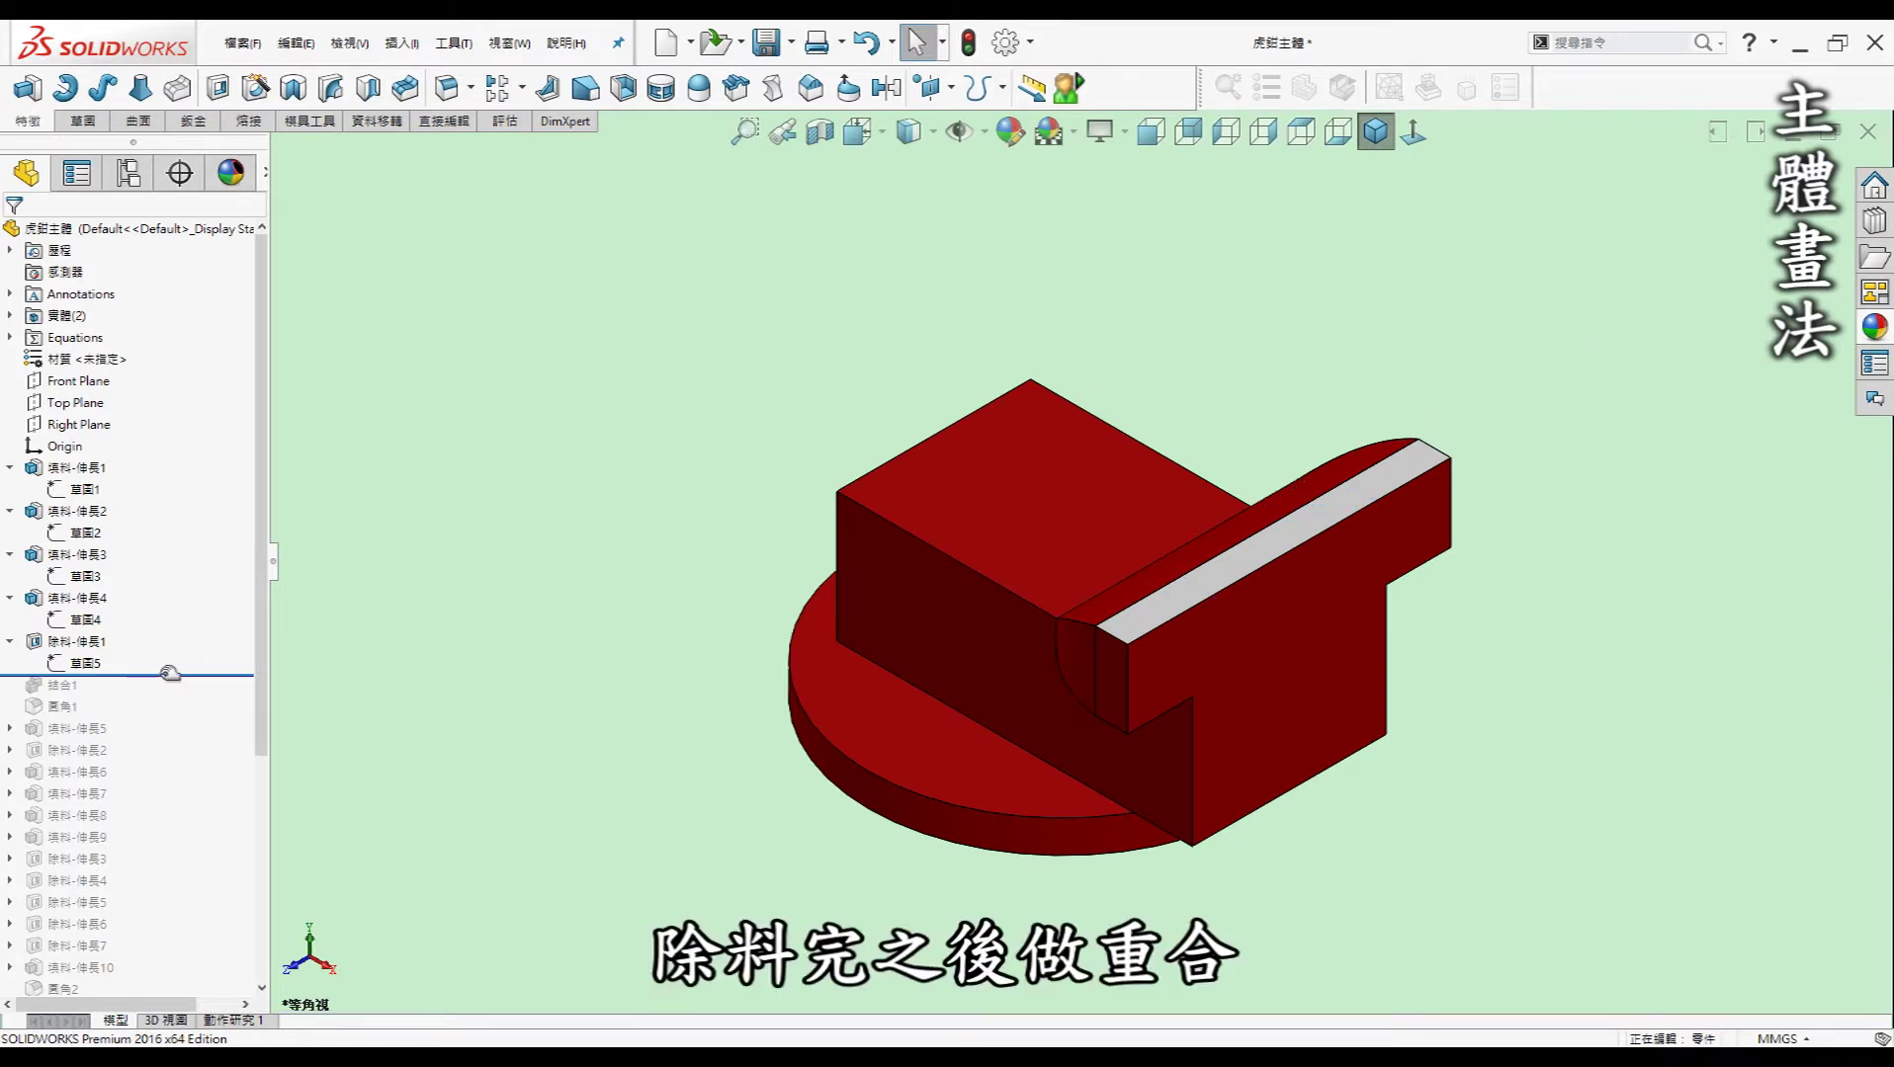
left_click_drag(164, 702, 164, 601)
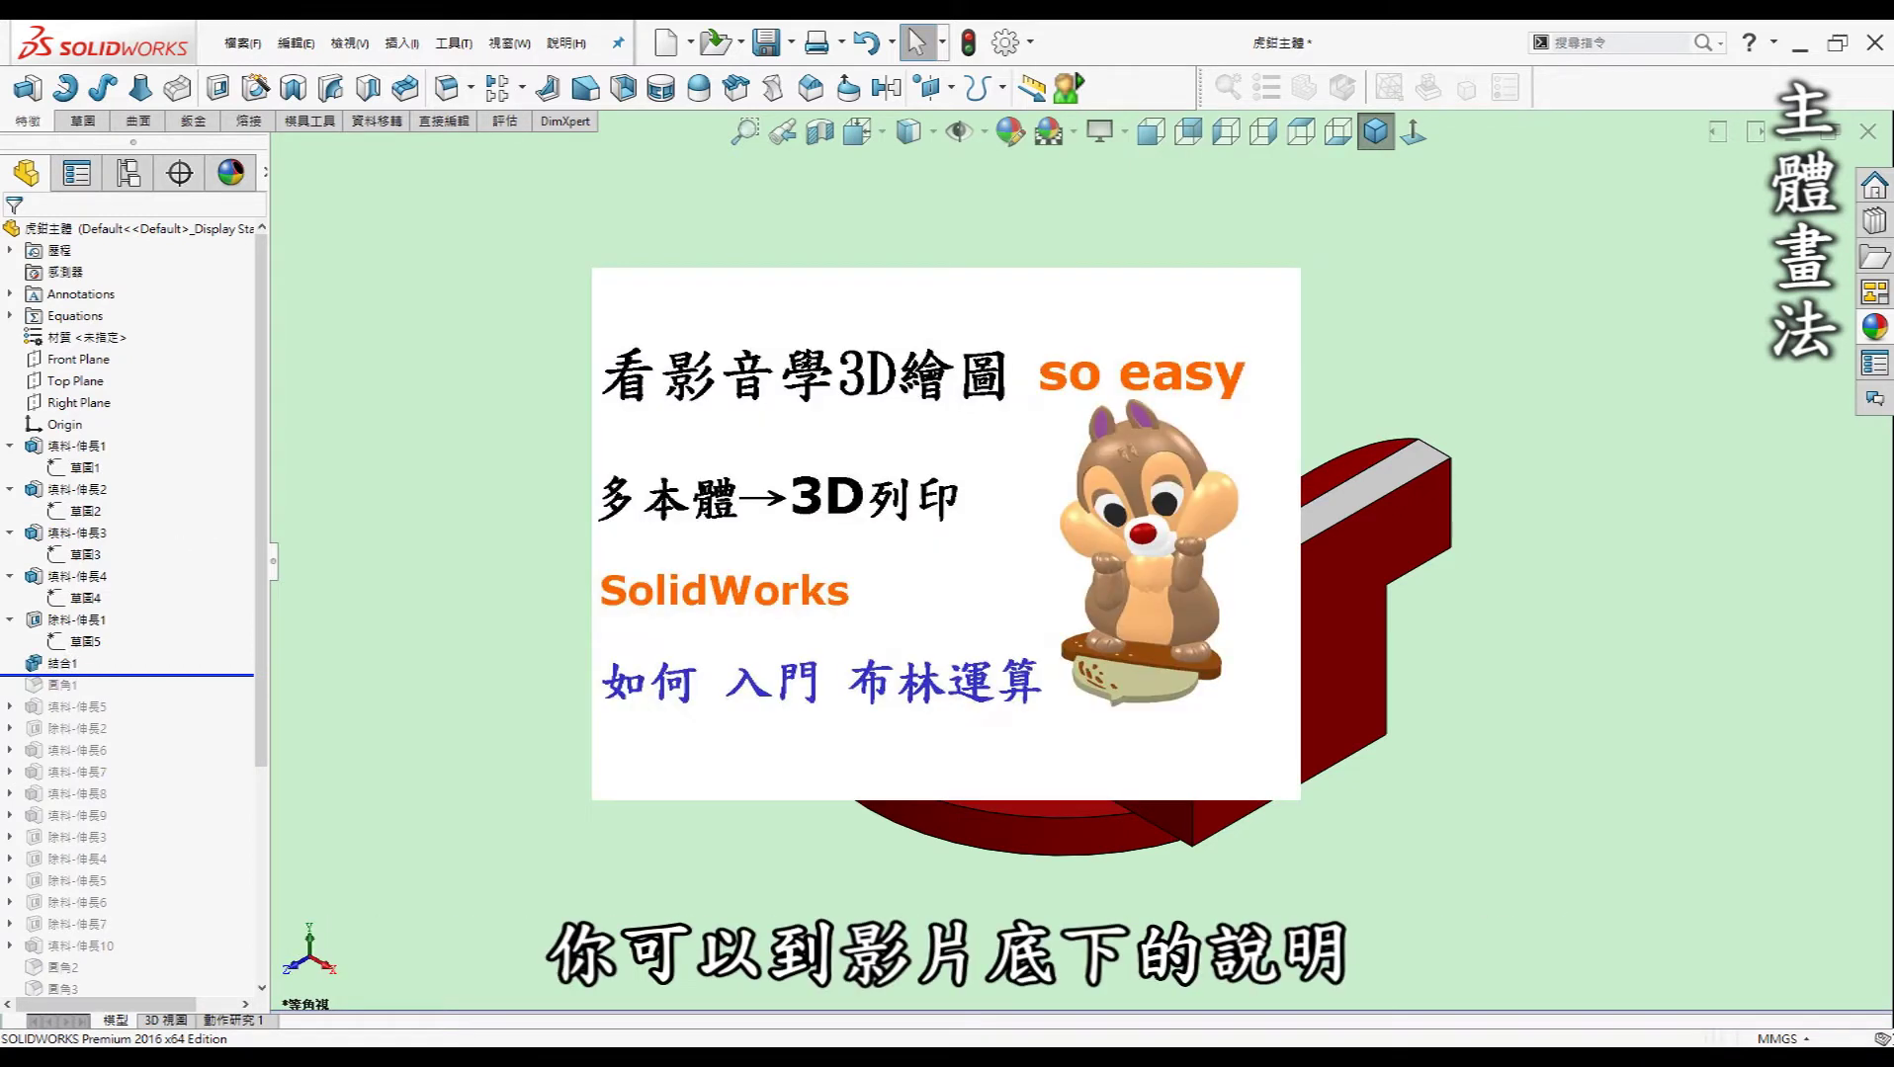
- Roll forward past Combine1, Fillet1 and Boss-Extrude5, briefly expanding Boss-Extrude5
left_click_drag(264, 493, 257, 620)
left_click_drag(107, 516, 107, 516)
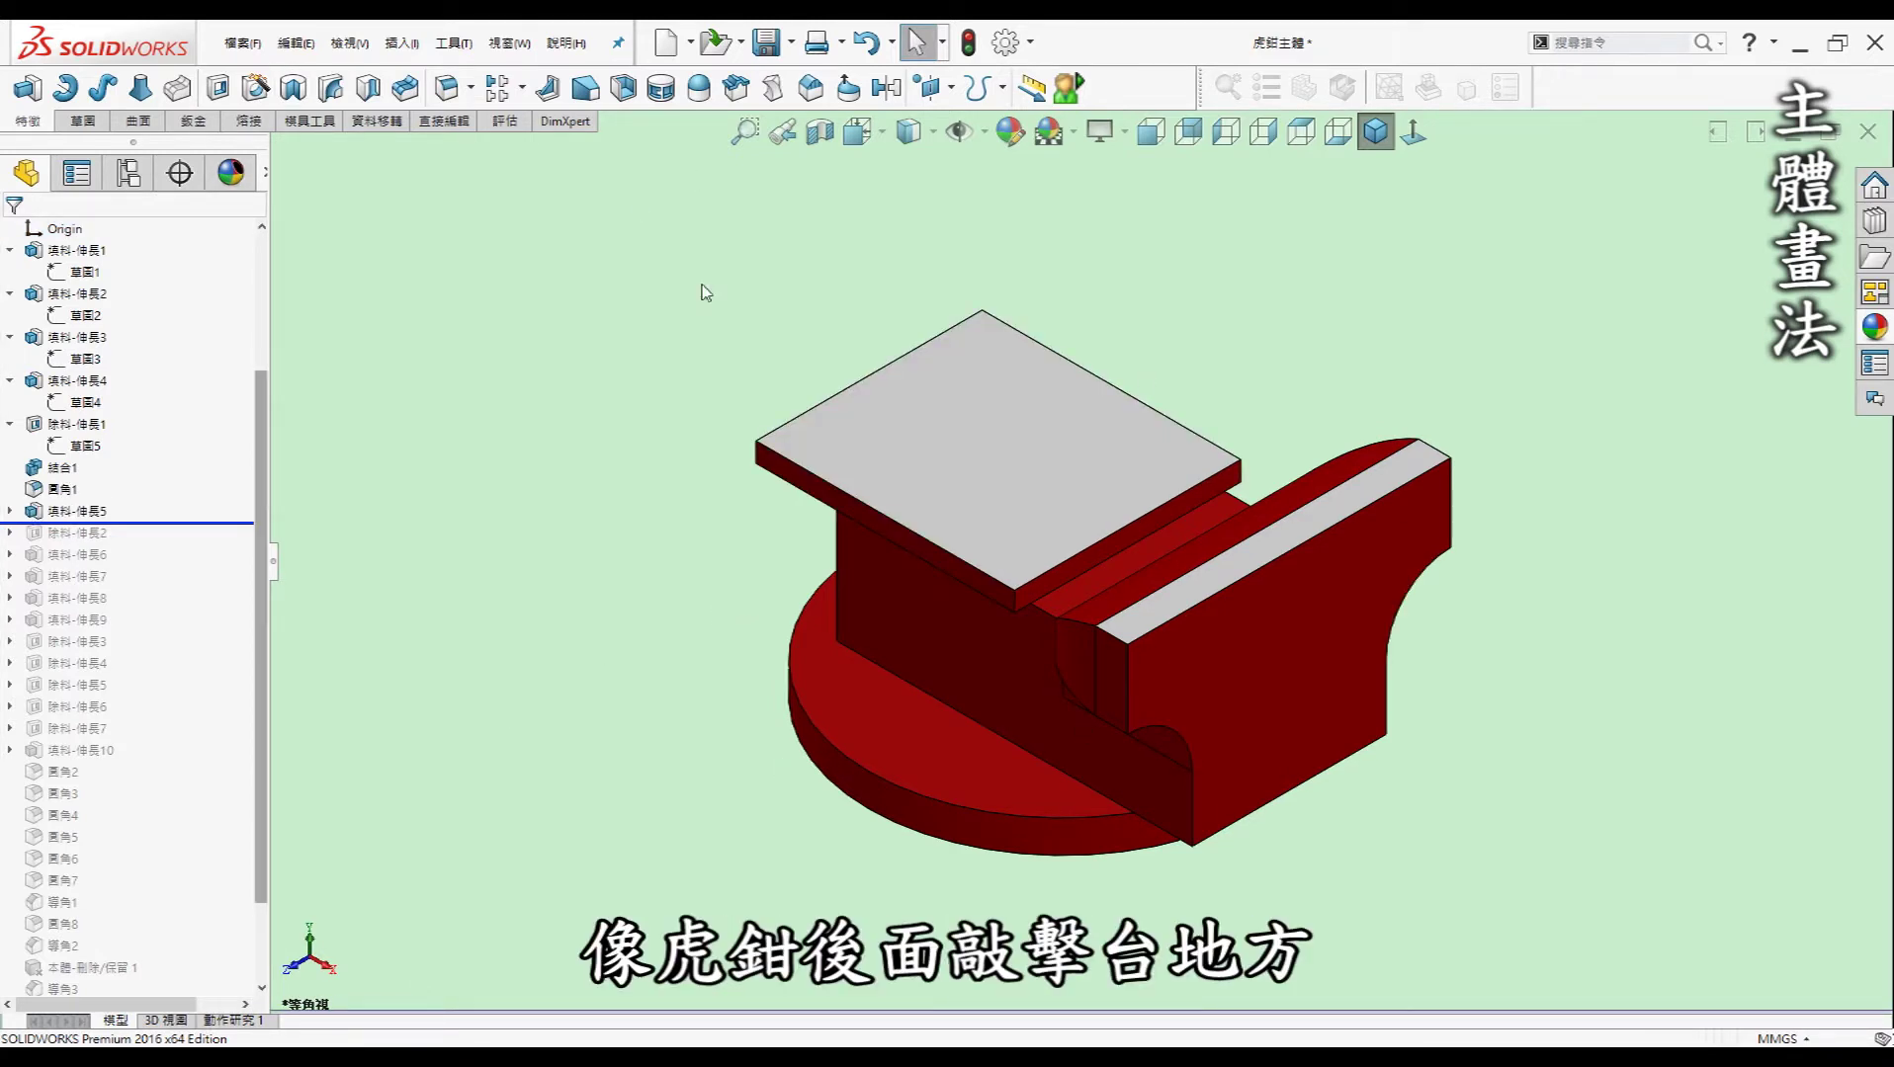
left_click(10, 512)
left_click(10, 512)
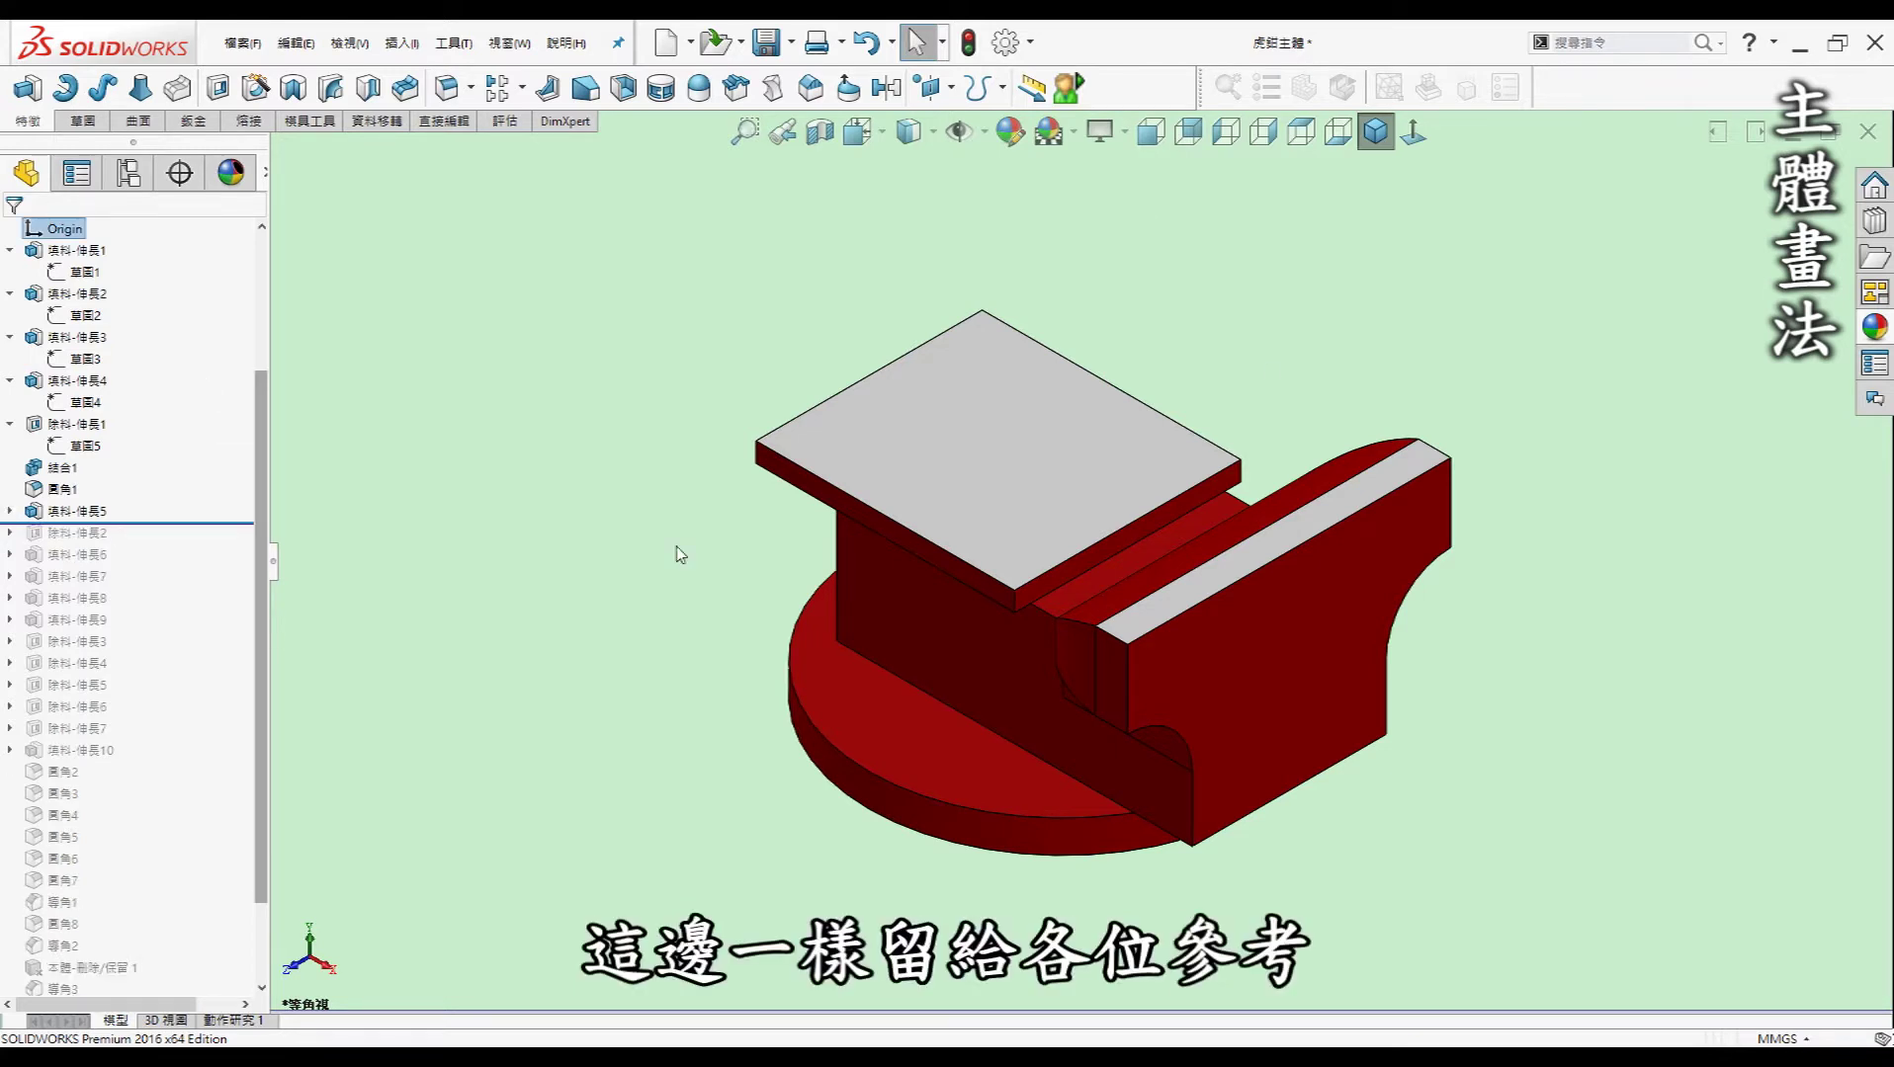
- Roll in Cut-Extrude2, inspect its ⌀7 holes on a 47 mm circle, then add the sixth extrusion
left_click_drag(15, 523, 13, 544)
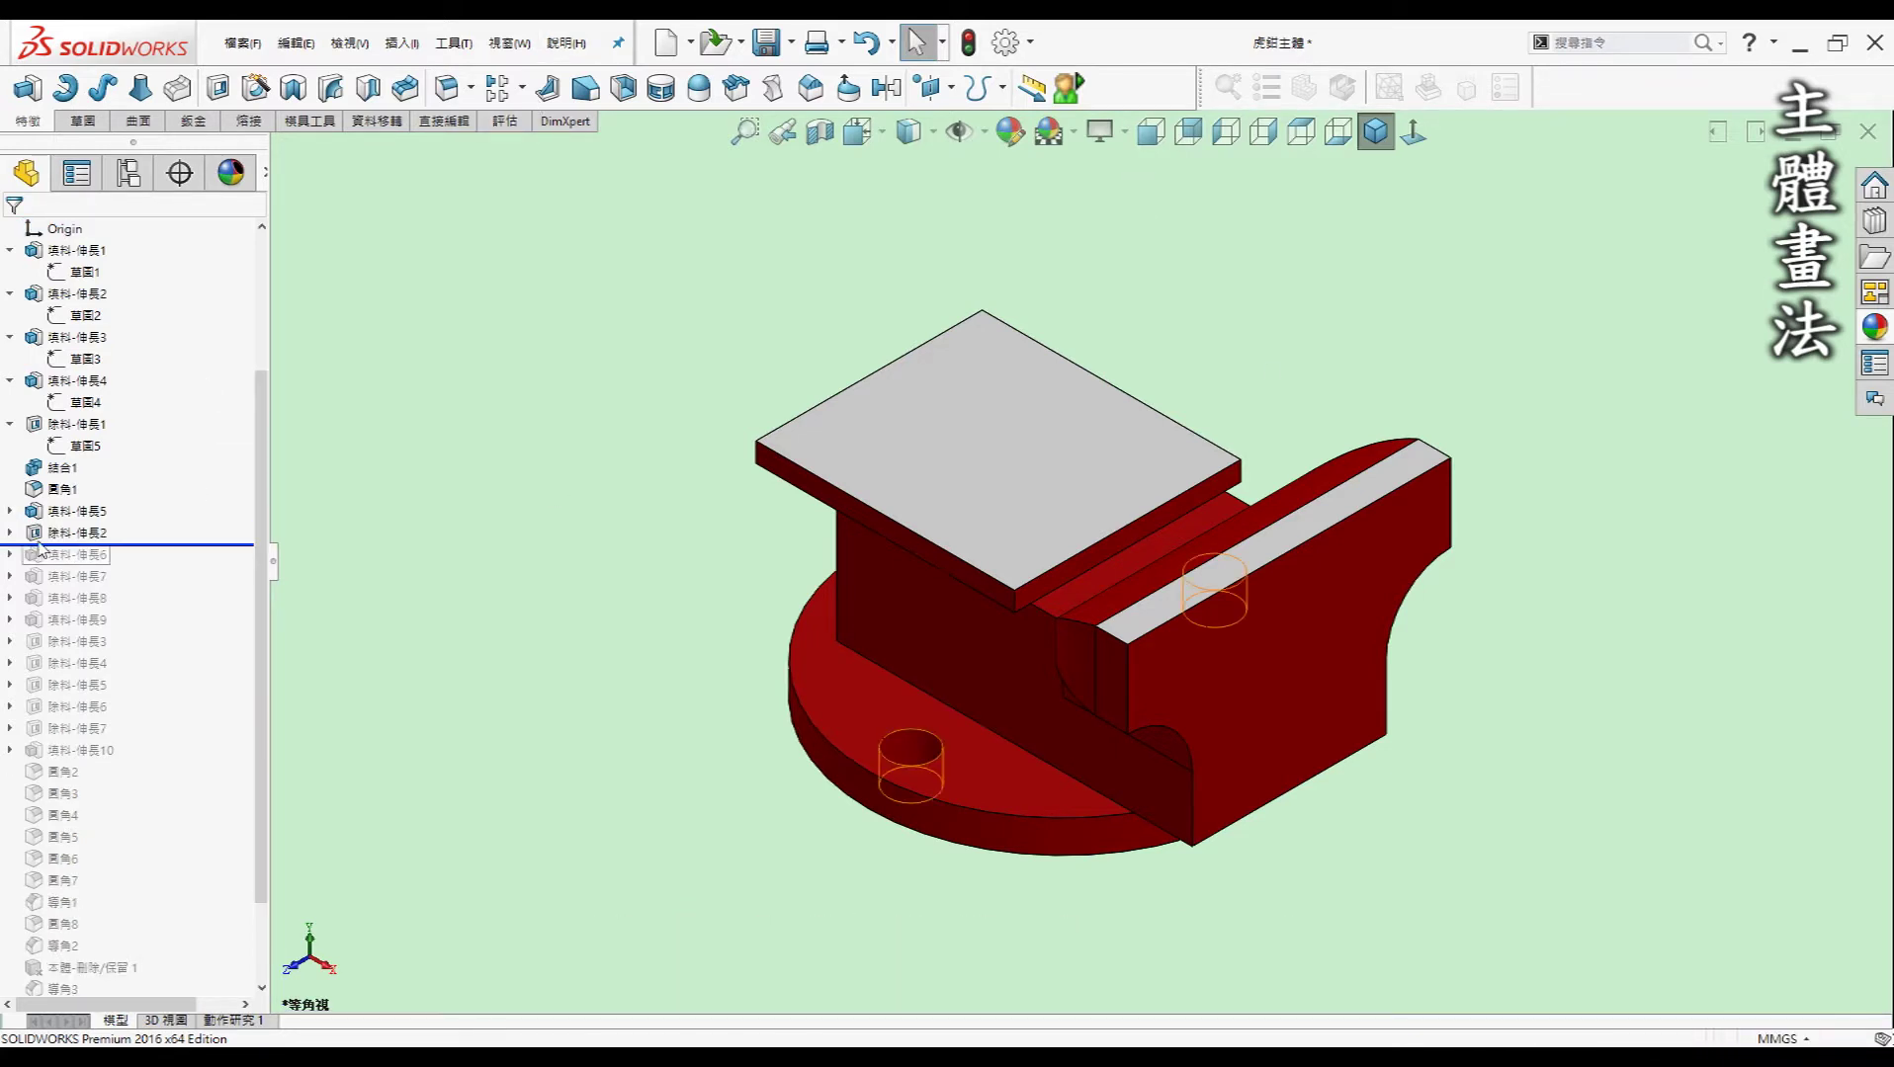
left_click(81, 558)
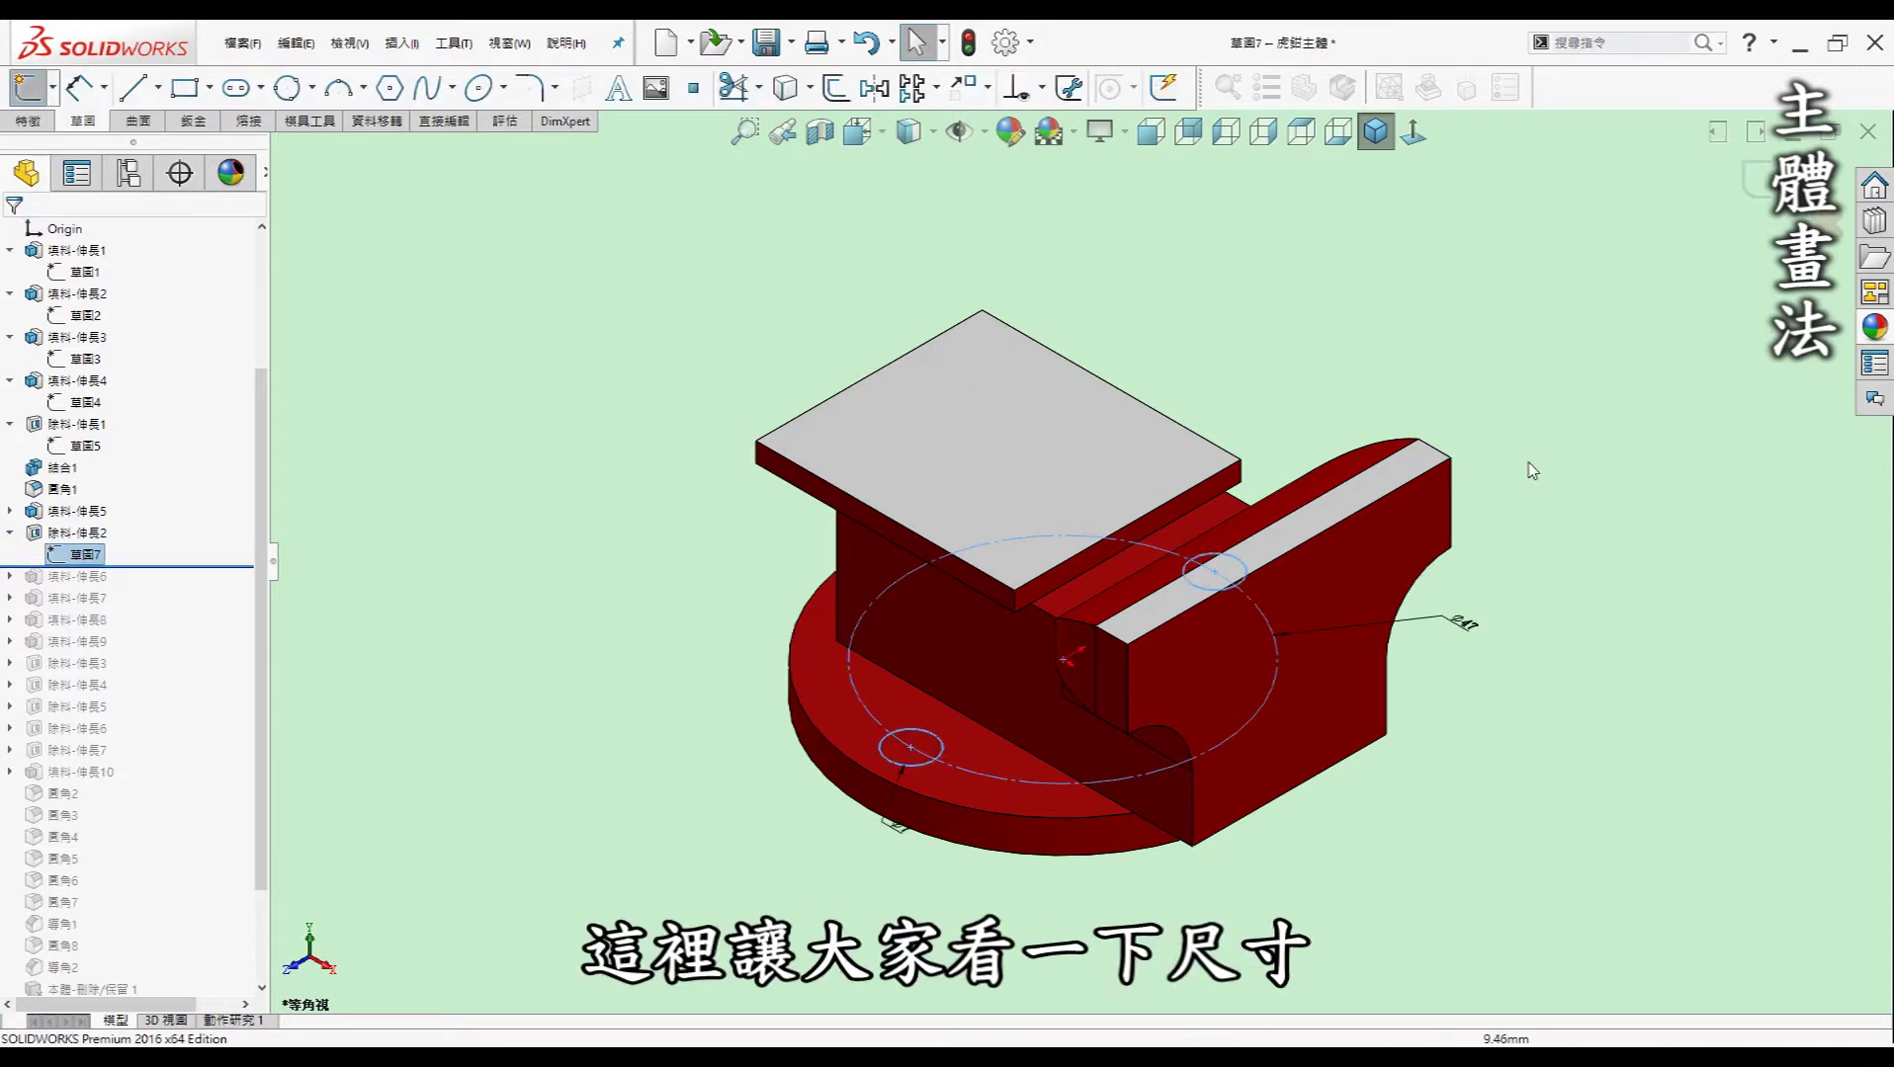
middle_click_drag(1476, 390, 1435, 449)
middle_click_drag(1111, 710, 1097, 692)
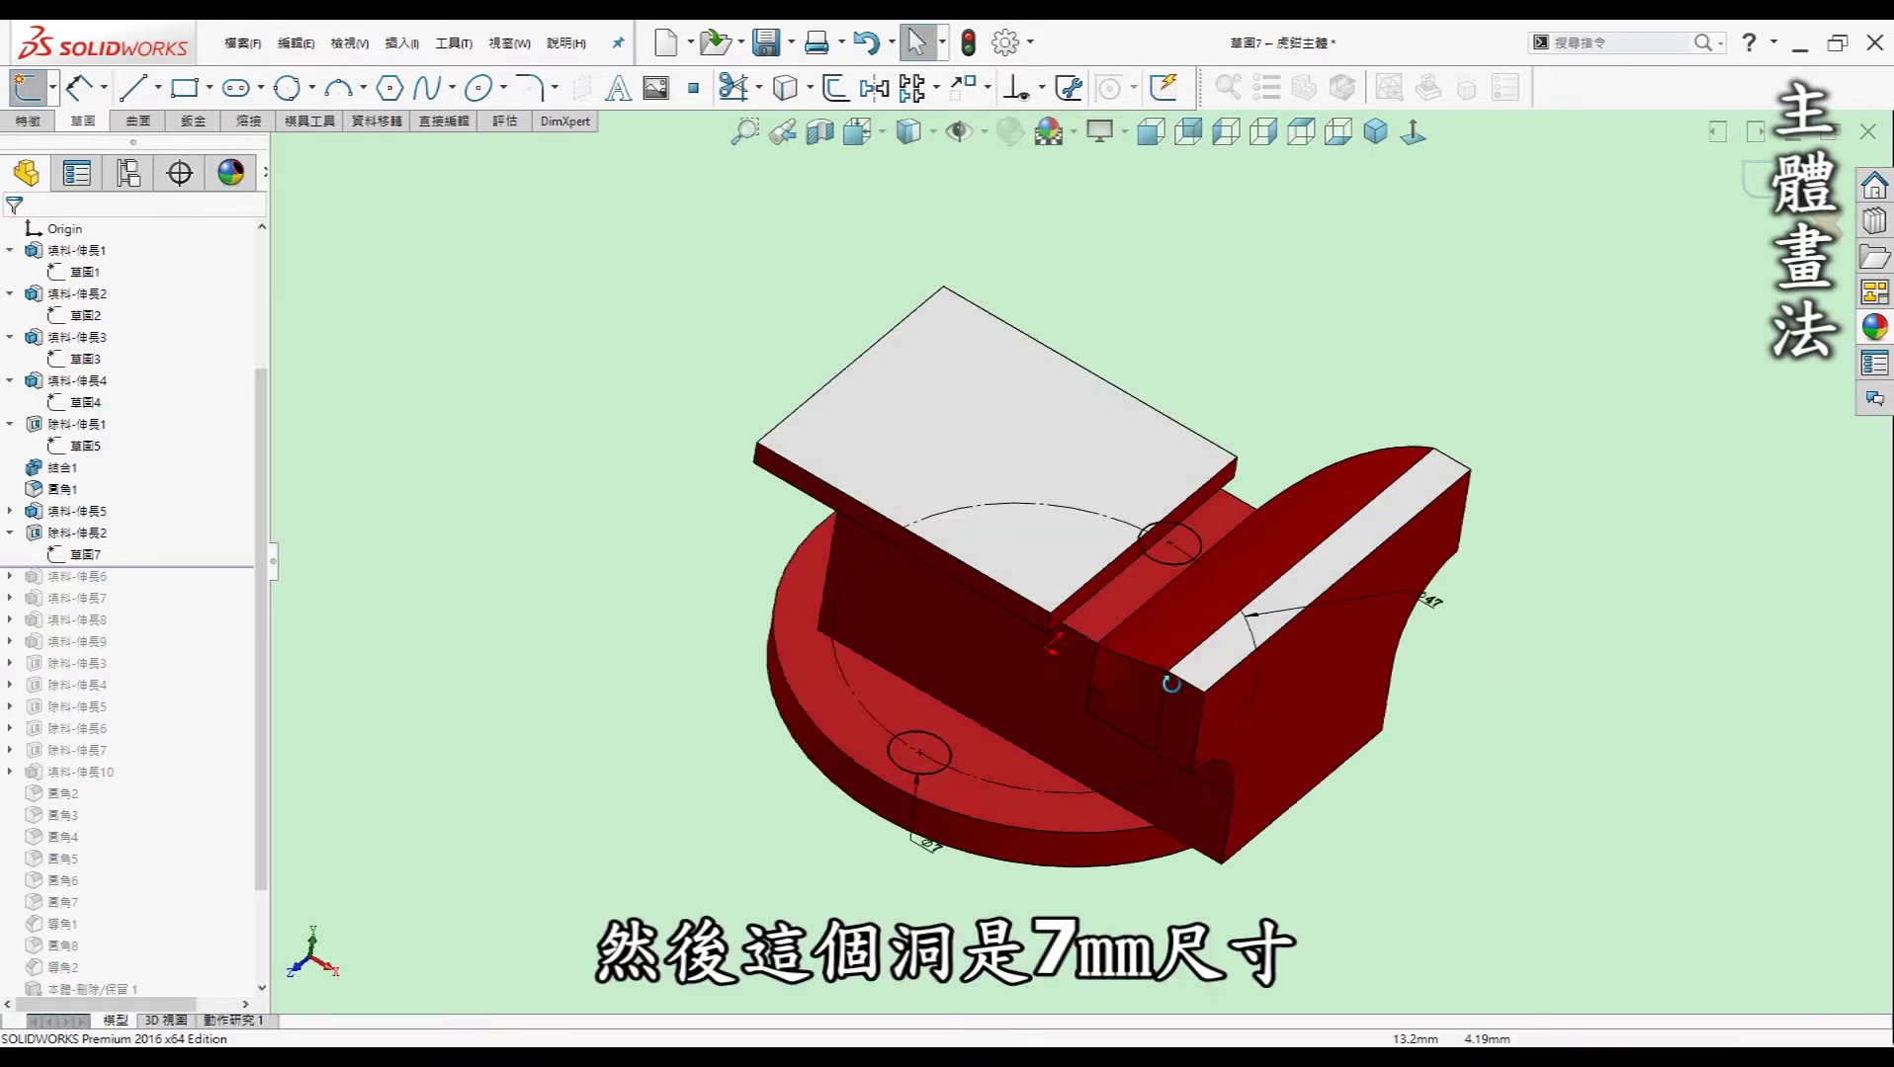
left_click(1373, 138)
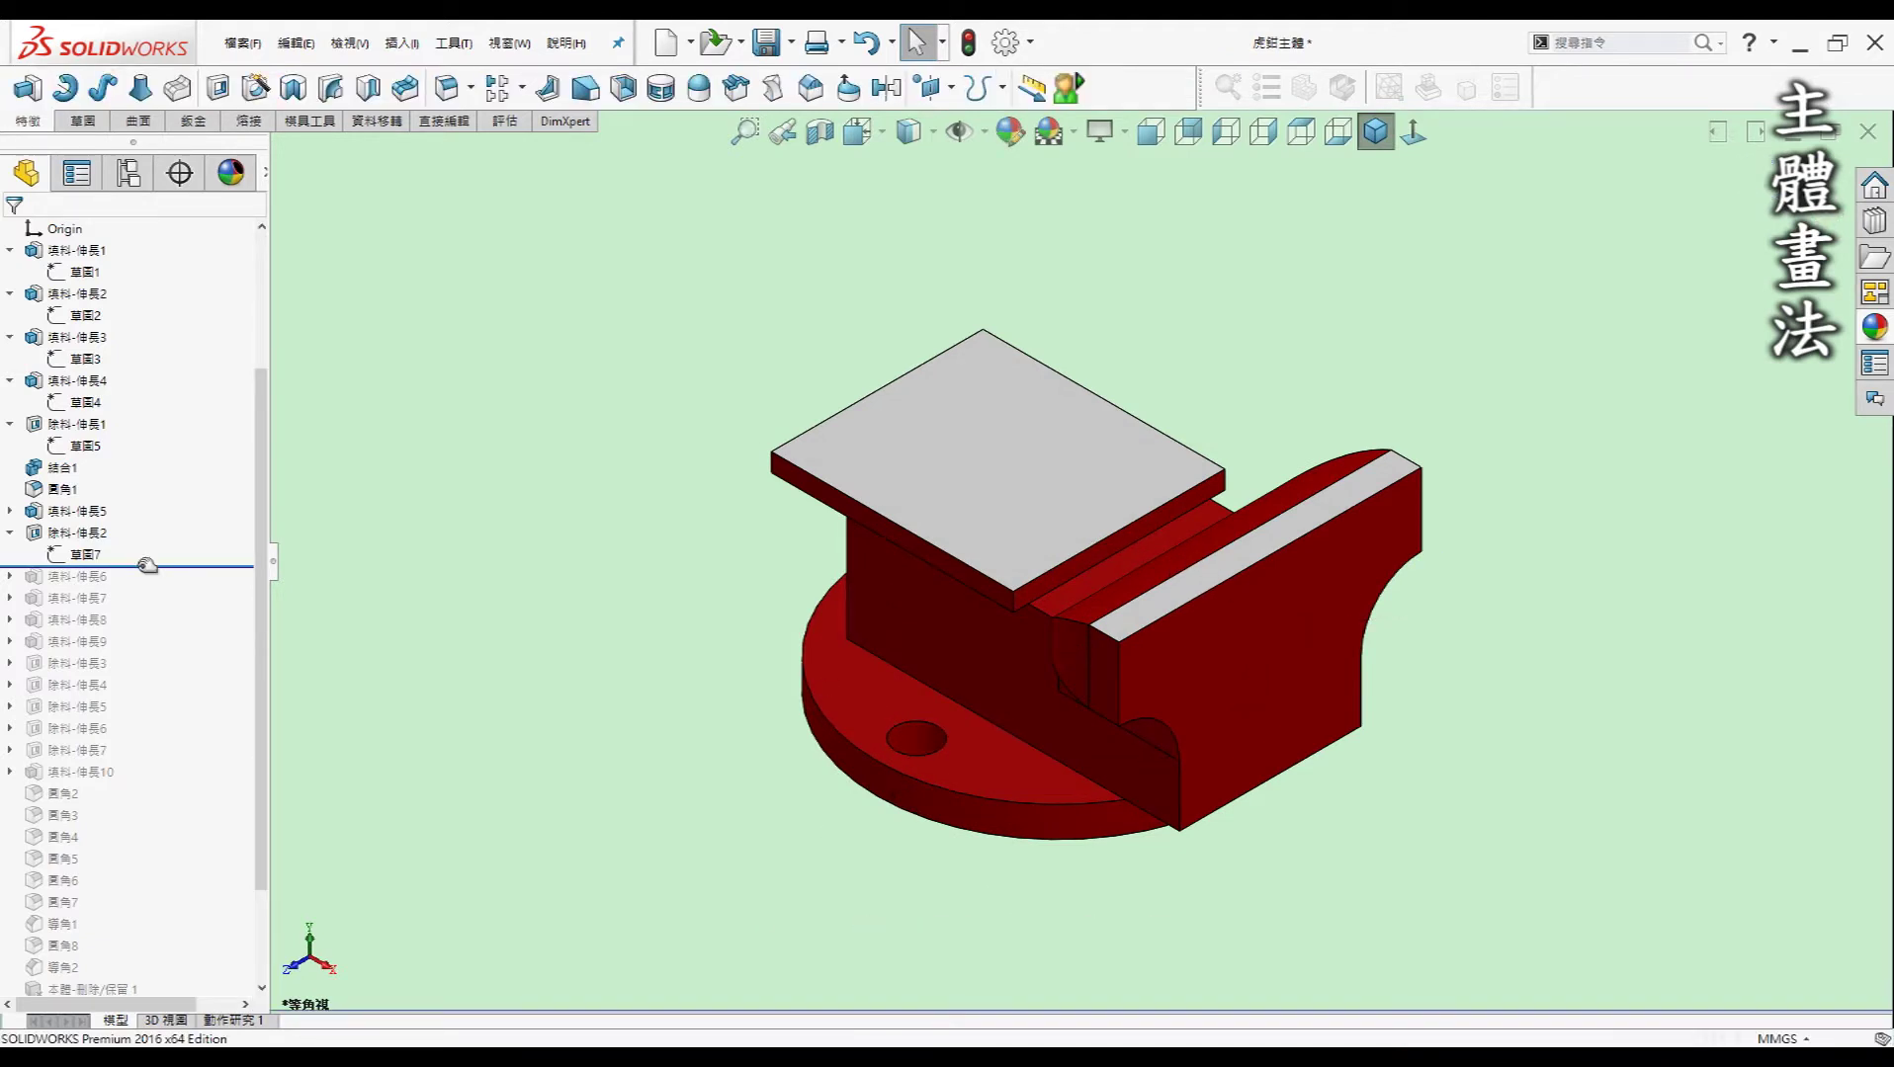
left_click_drag(148, 564, 145, 597)
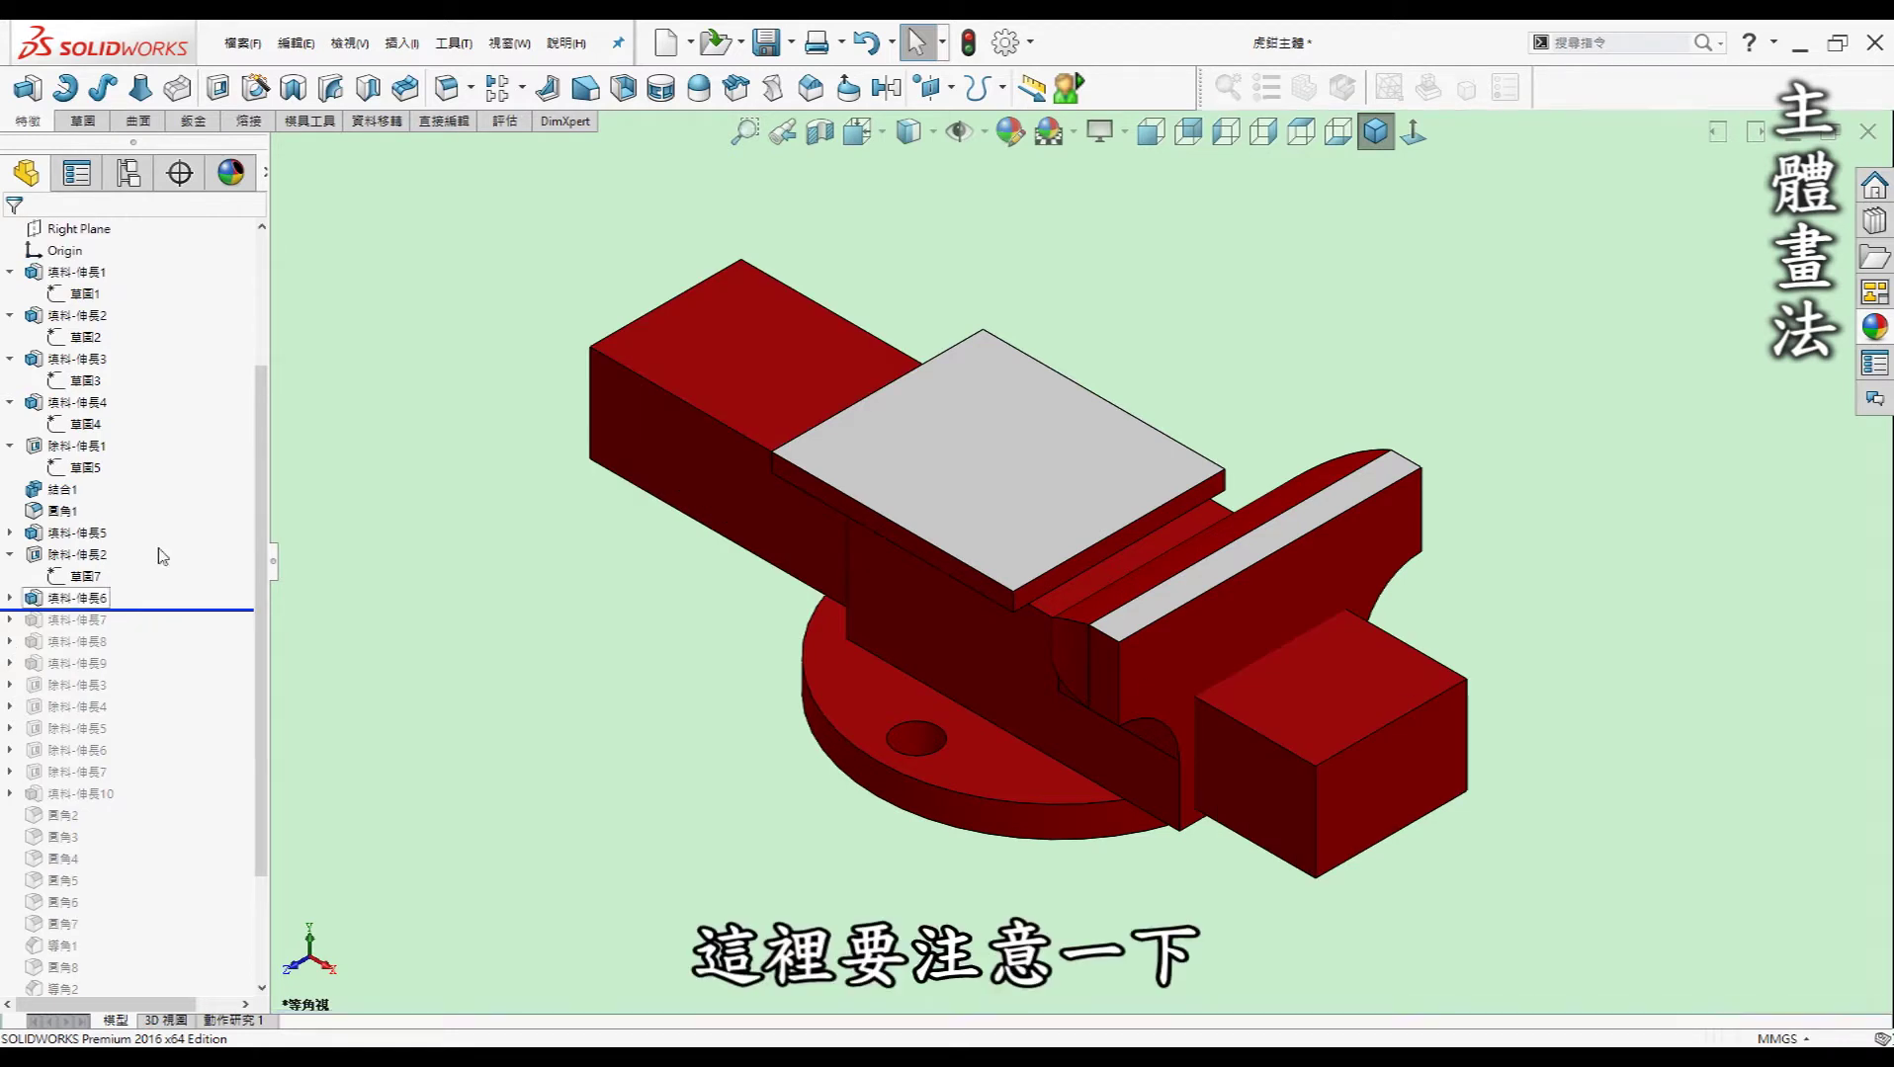
- Review Sketch8's 120, 20 and 2 mm dimensions, then exit without changes
scroll(254, 310, "up", 3)
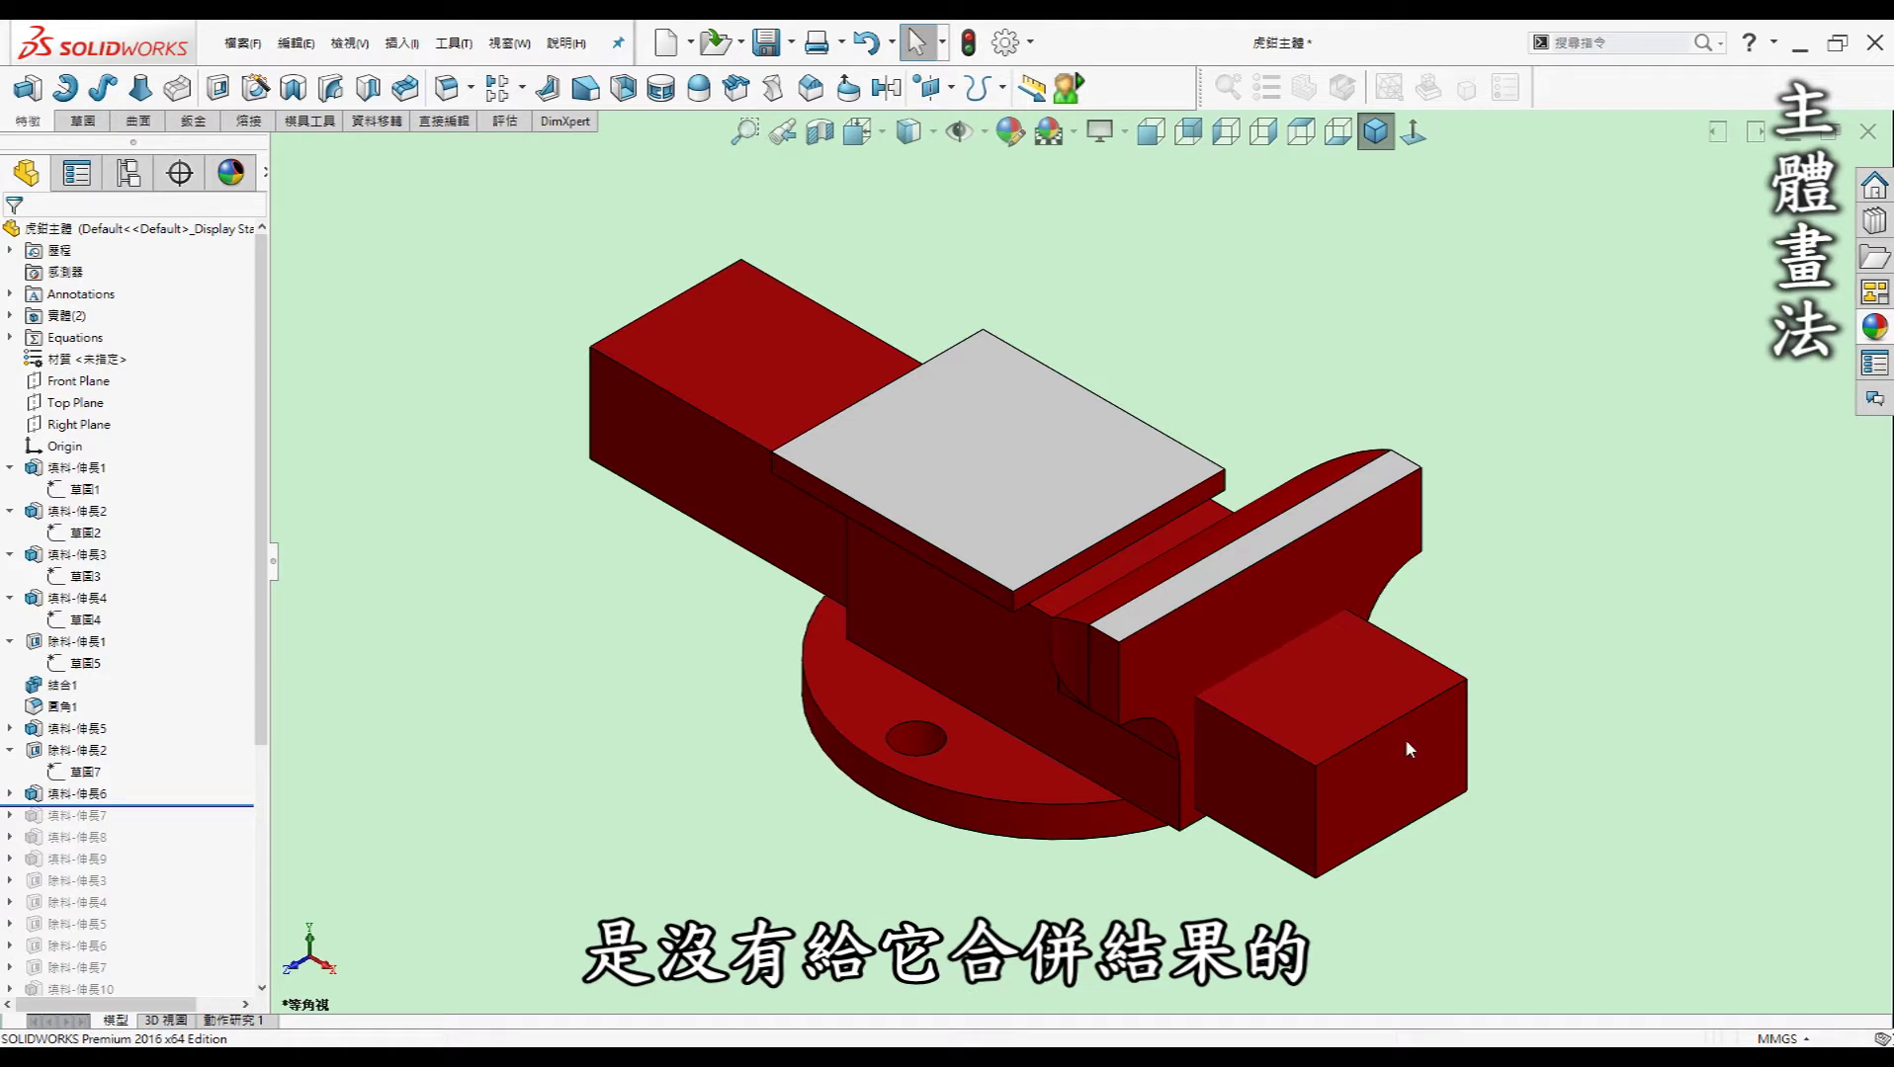
left_click(10, 795)
left_click(94, 816)
left_click(97, 759)
middle_click_drag(1531, 473, 1517, 382)
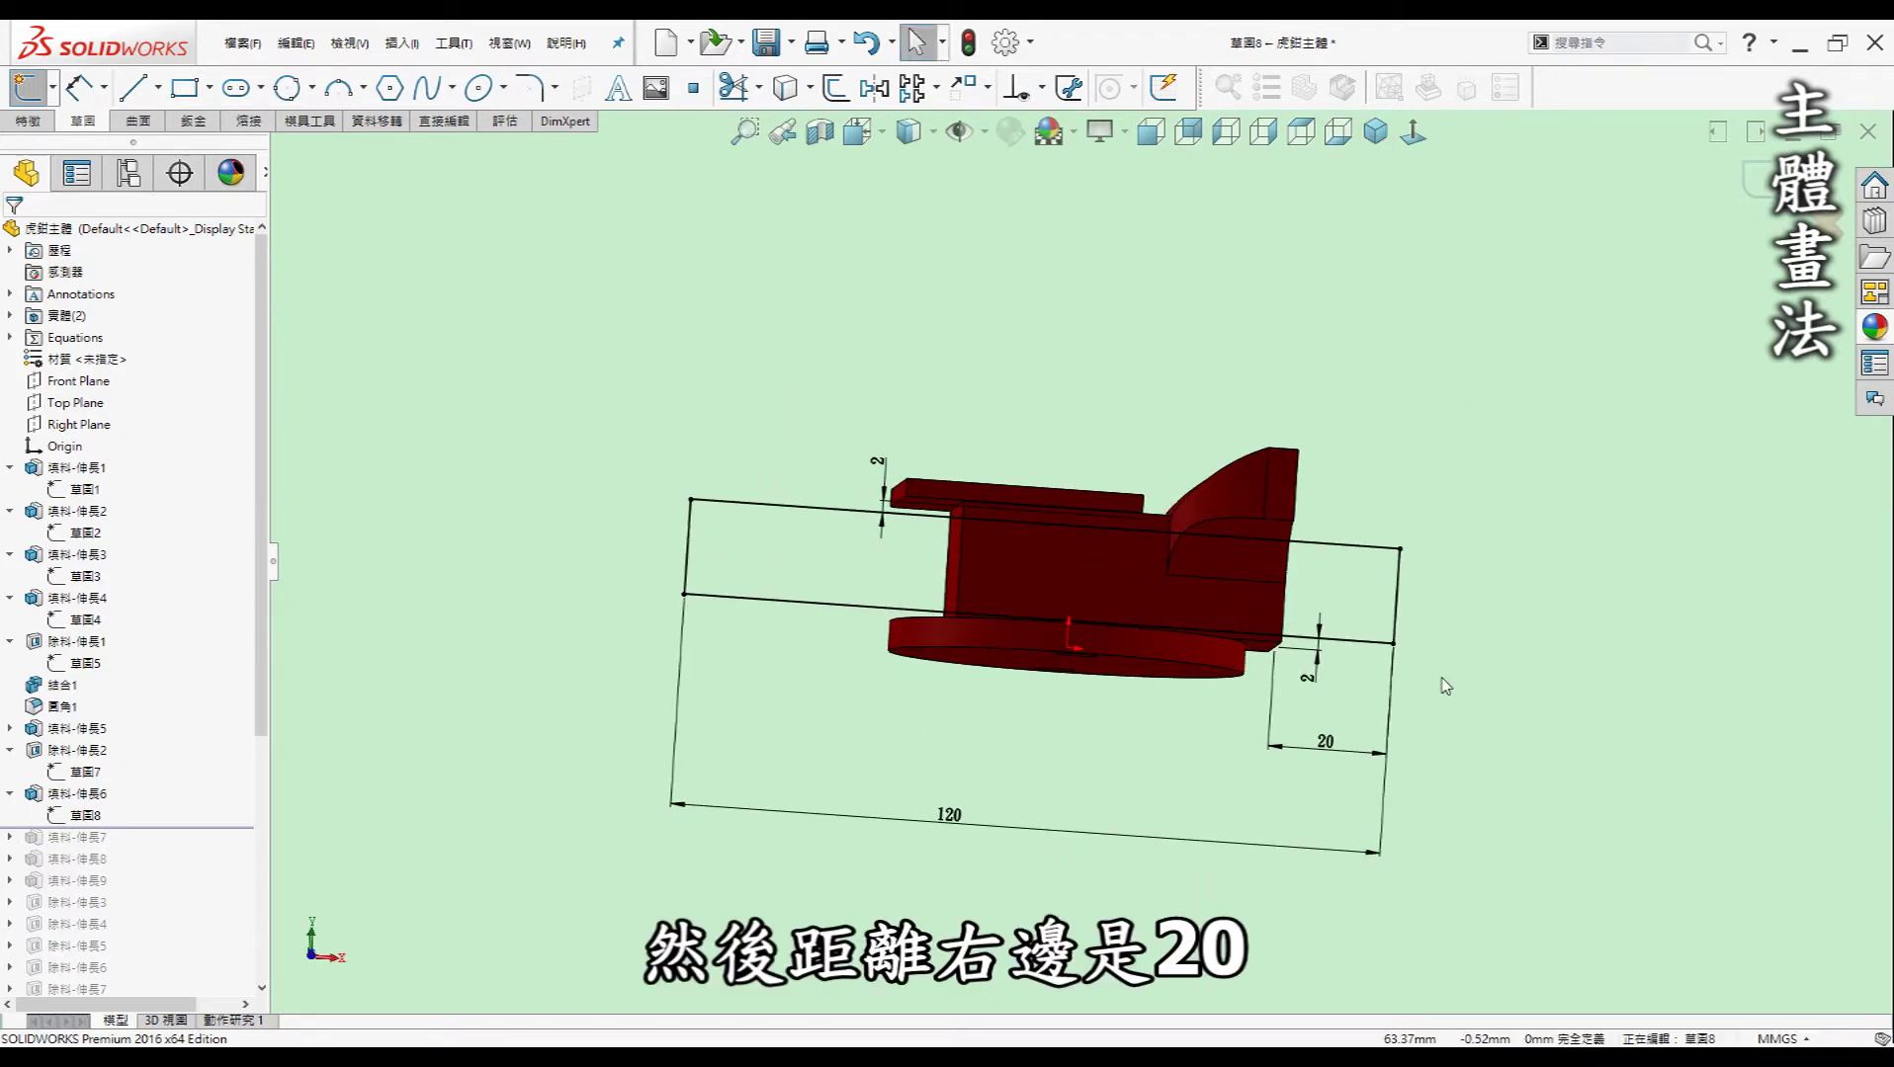
scroll(1292, 722, "down", 2)
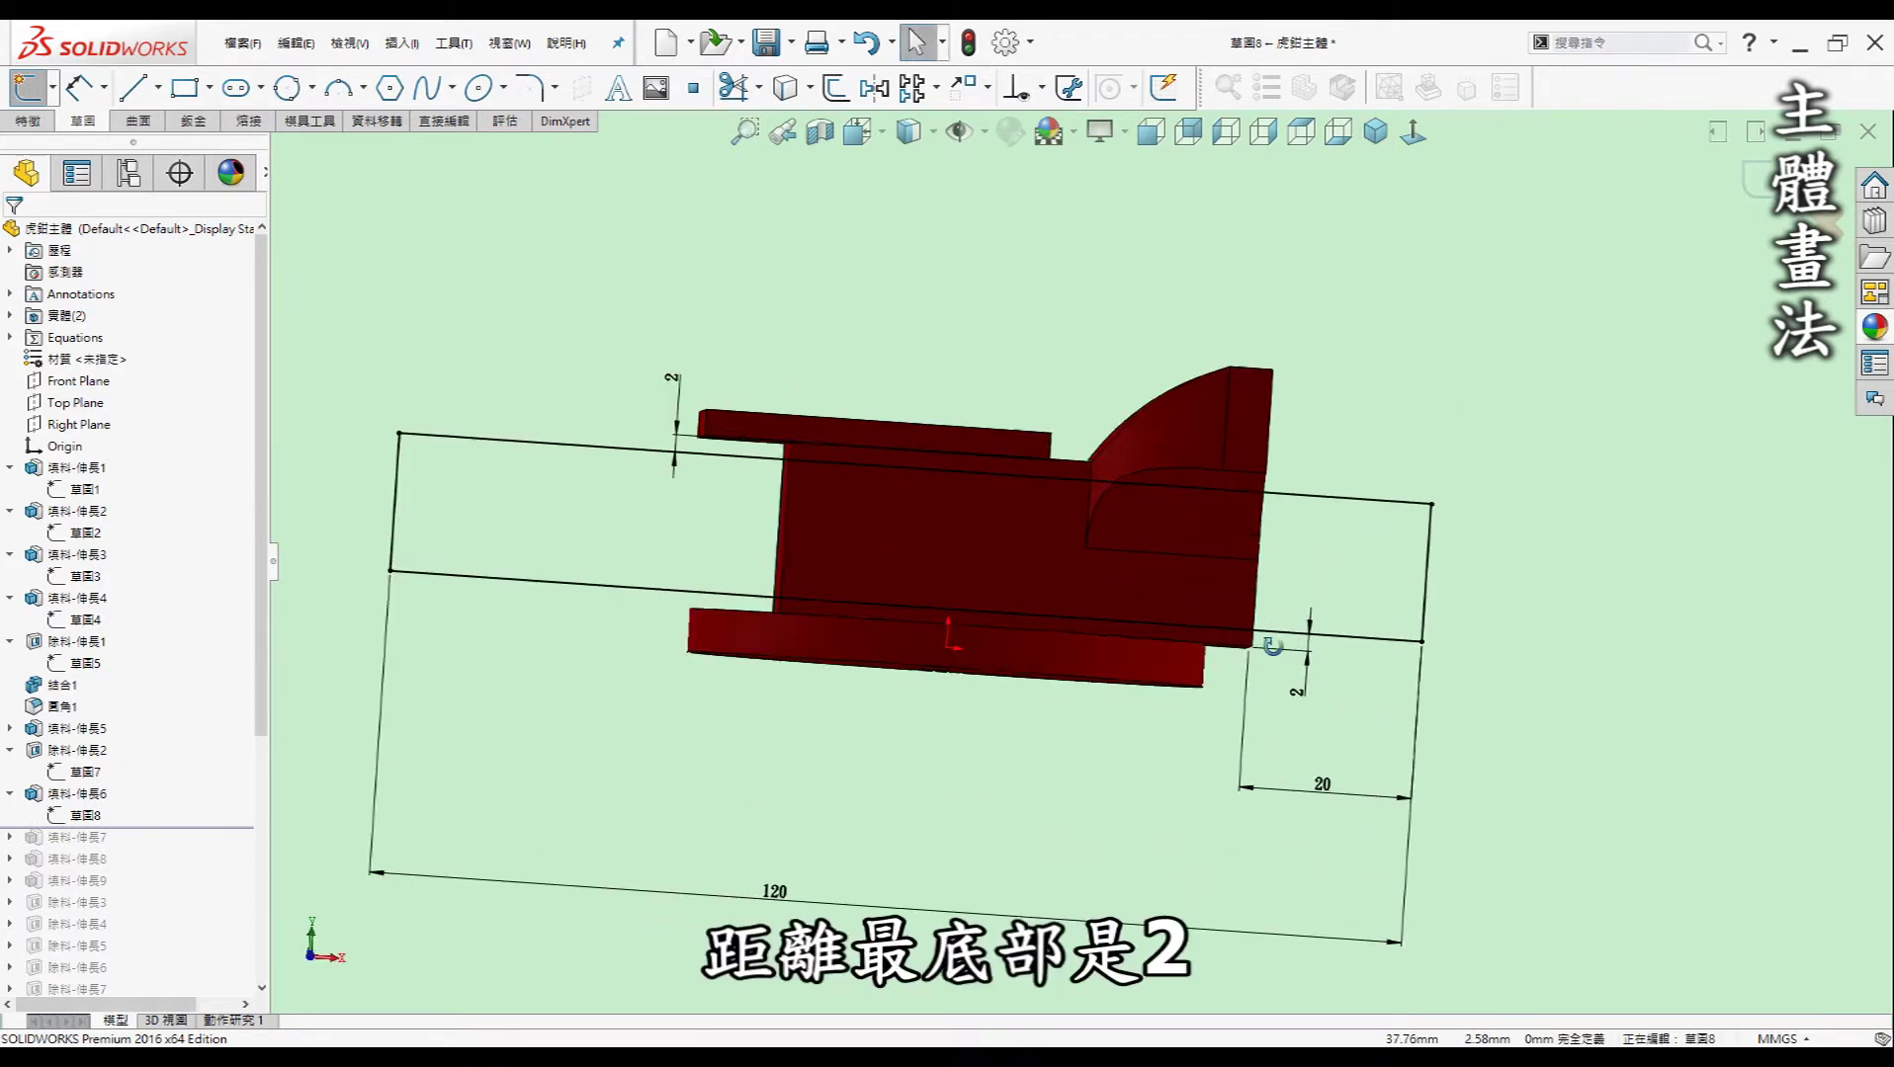
middle_click_drag(1292, 722, 1267, 661)
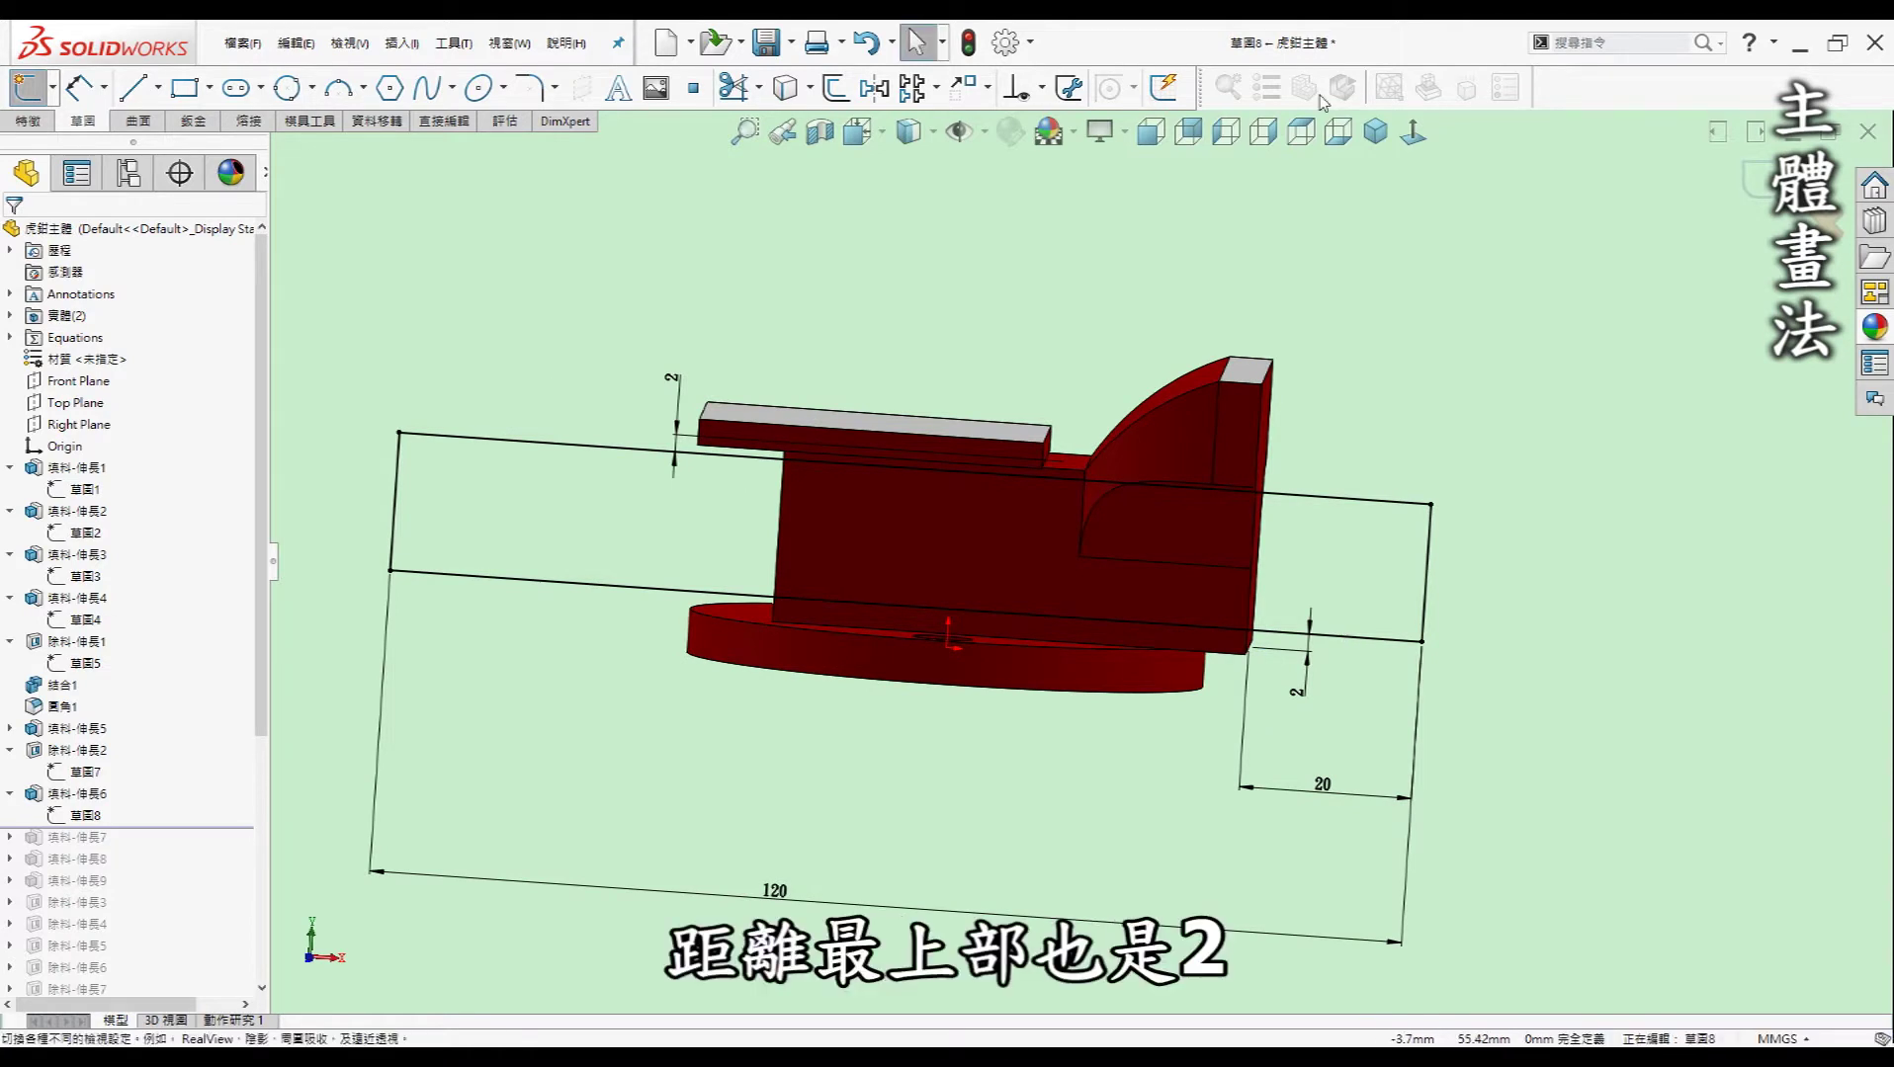
left_click(1374, 134)
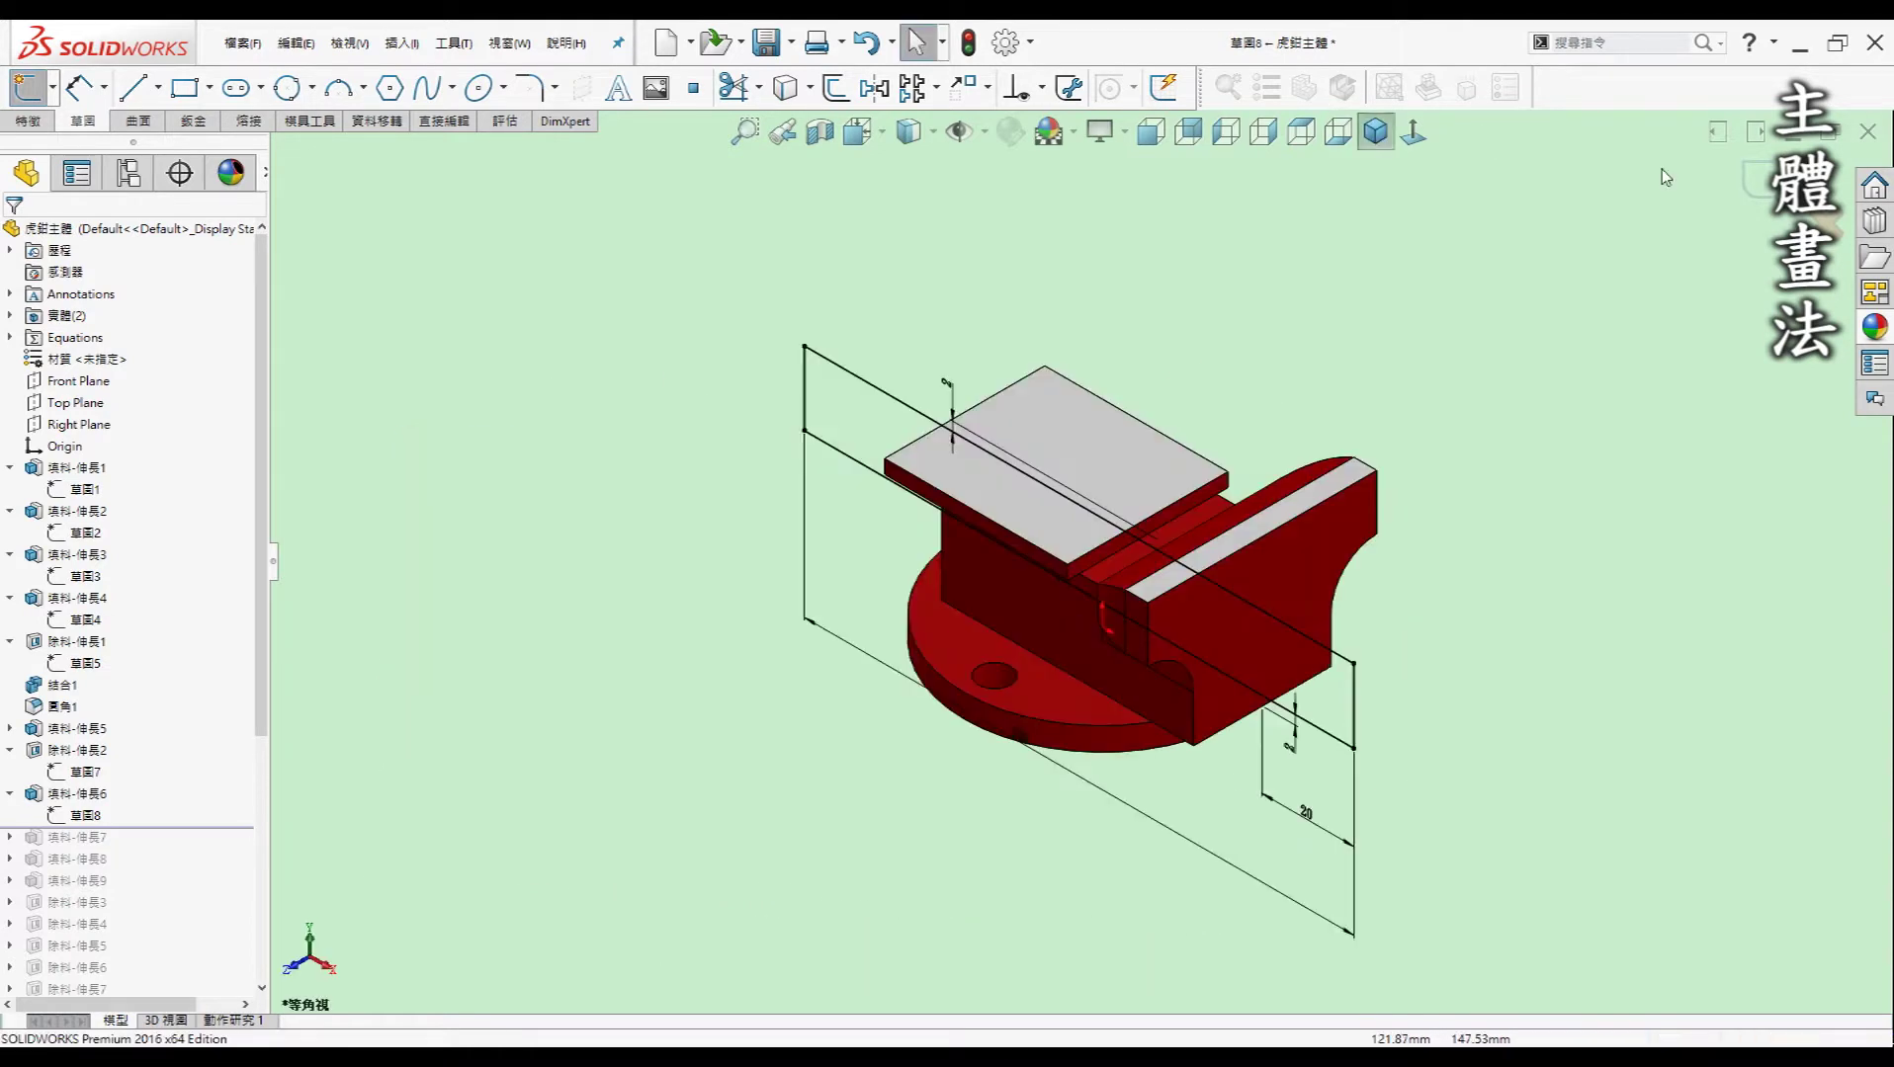
left_click(1757, 184)
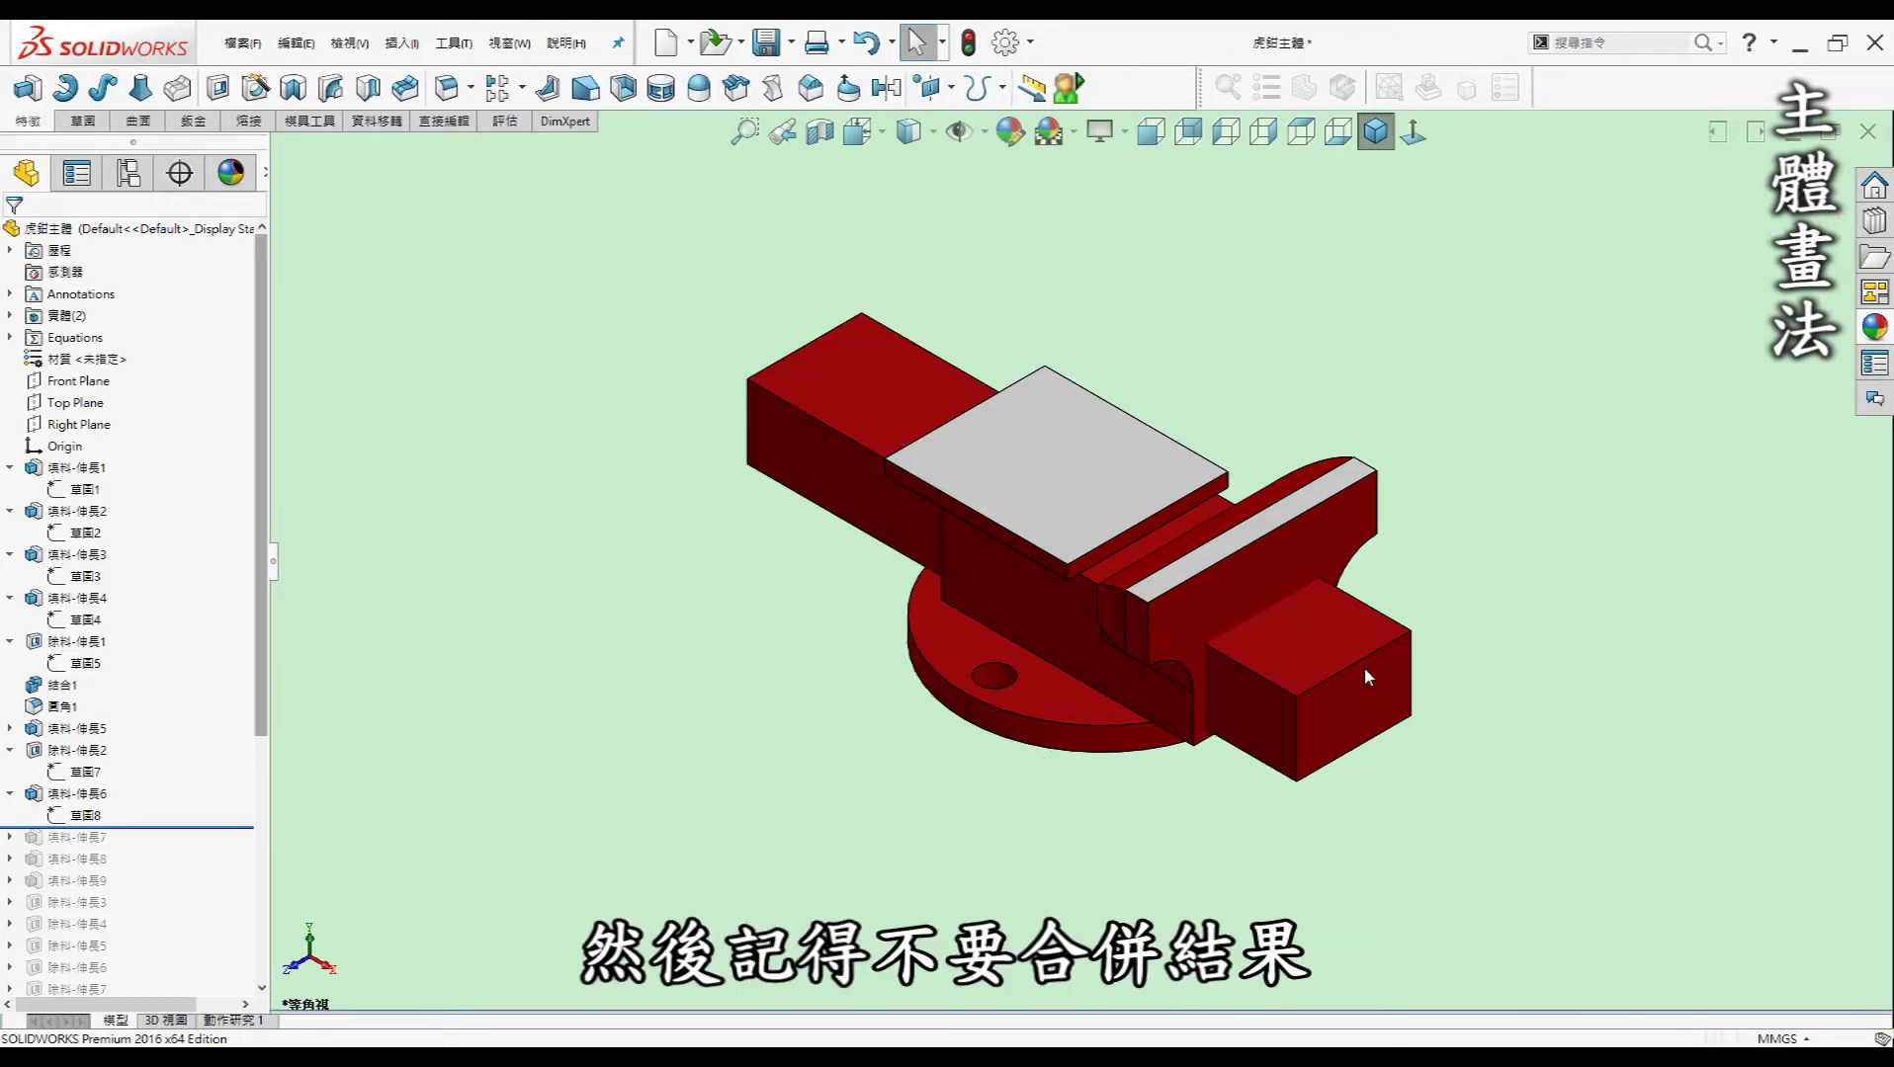
- Confirm the bar's 25 mm mid-plane depth and roll forward two more extrusions
left_click(1363, 657)
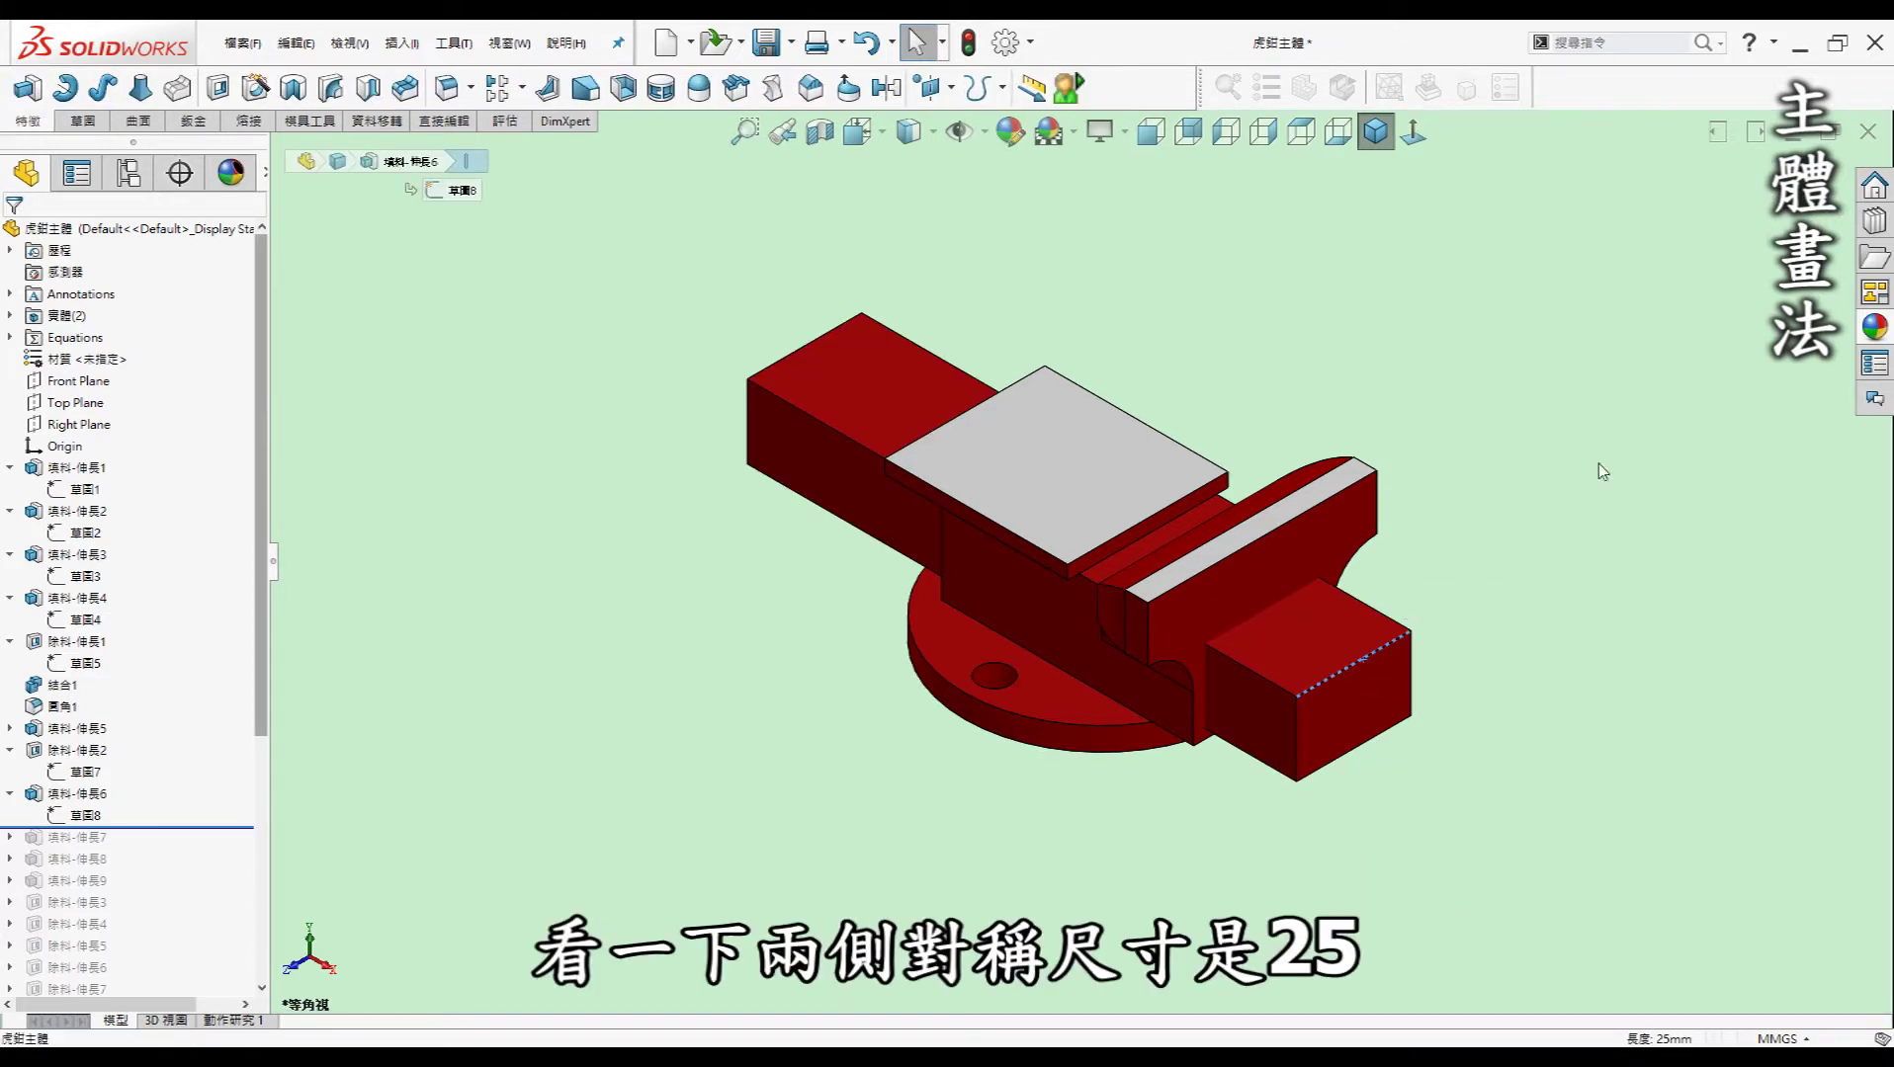
left_click(1073, 832)
scroll(253, 707, "down", 4)
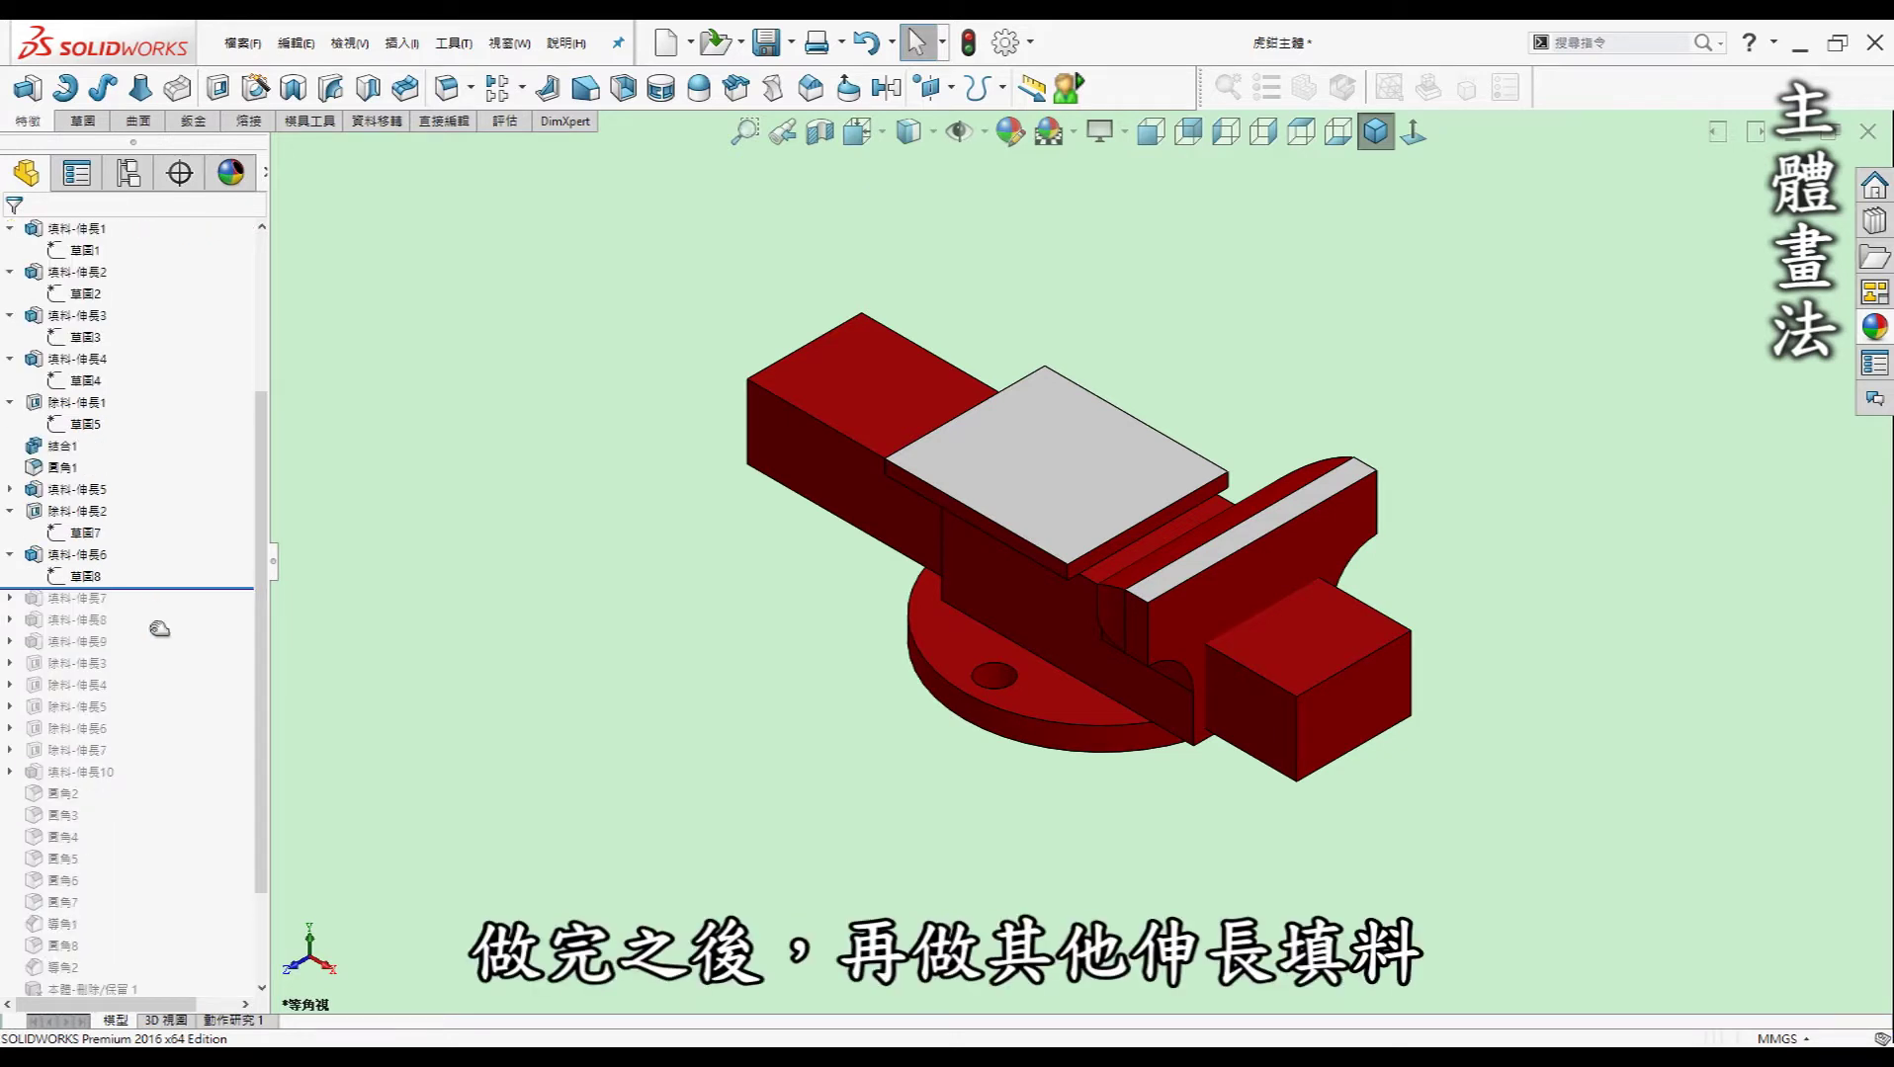
left_click_drag(160, 629, 163, 644)
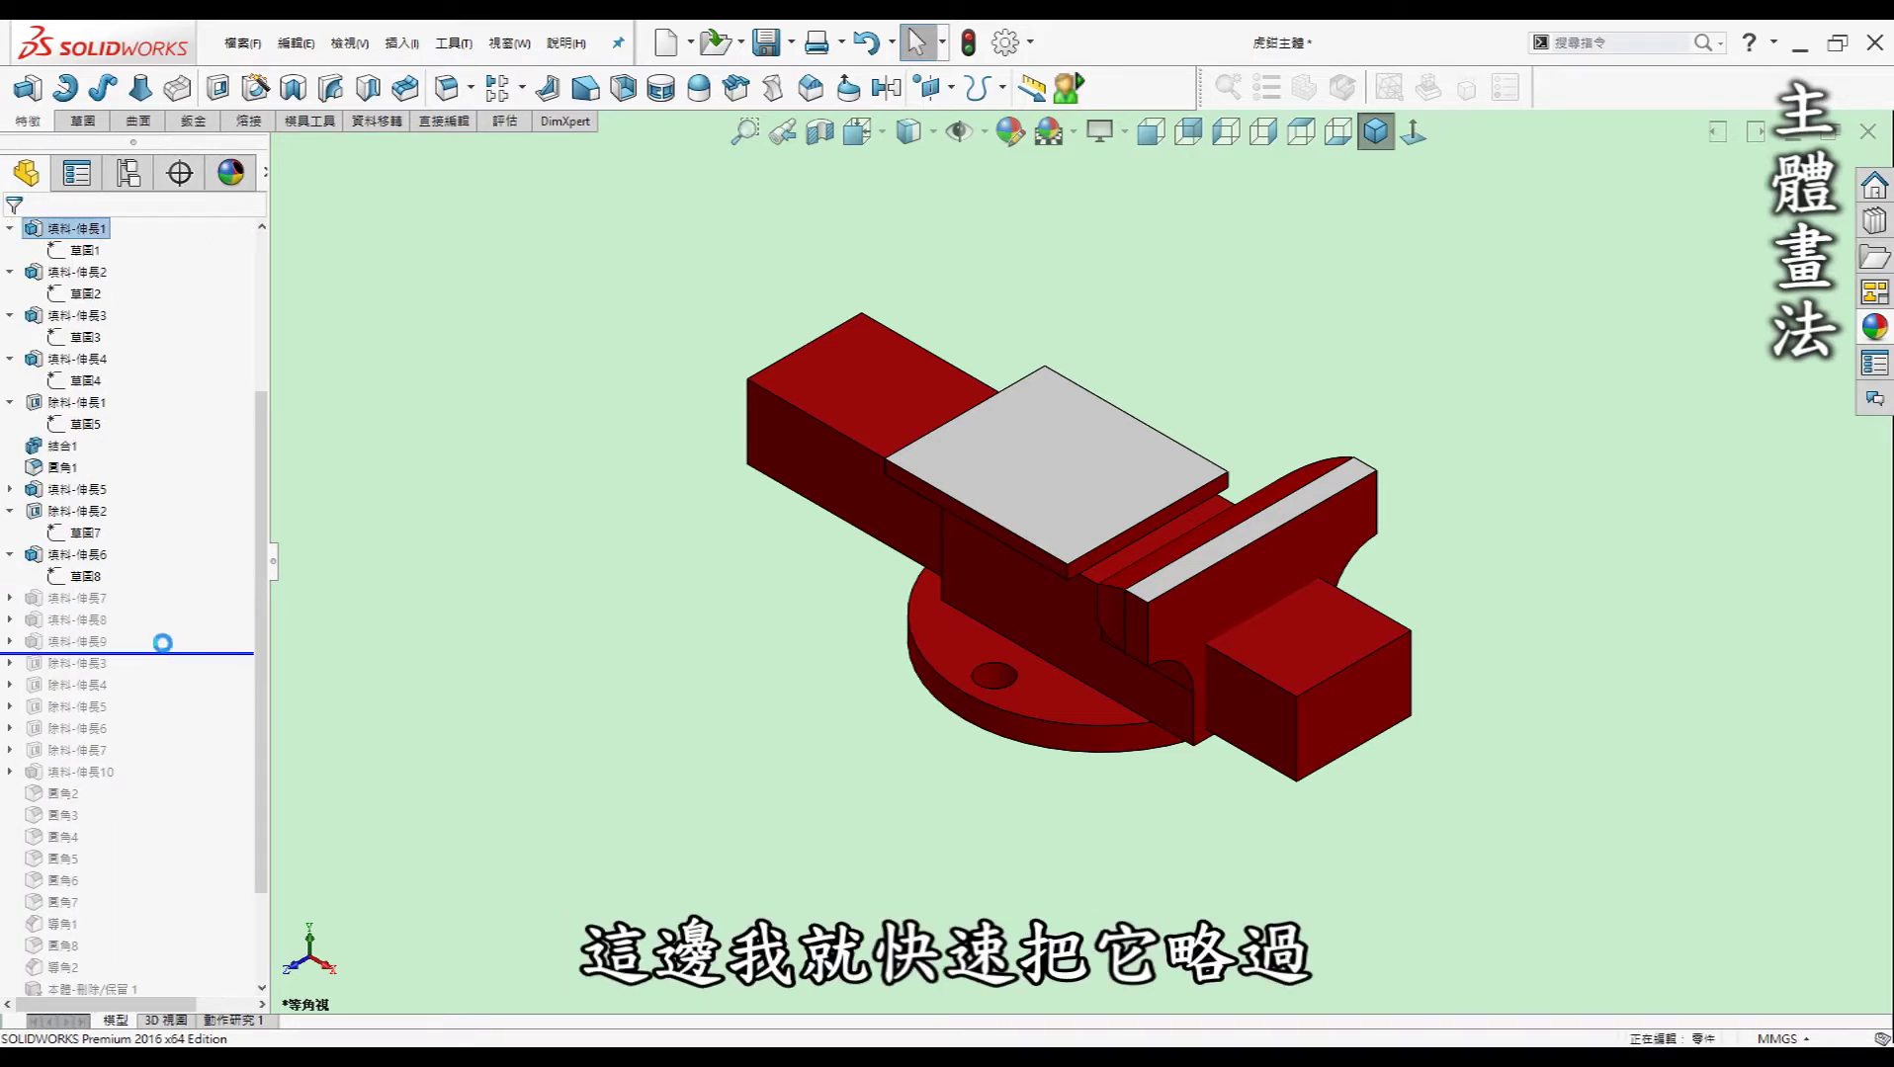
- Review the eighth extrusion's Sketch11 in edit mode and exit it
left_click(10, 619)
left_click(77, 641)
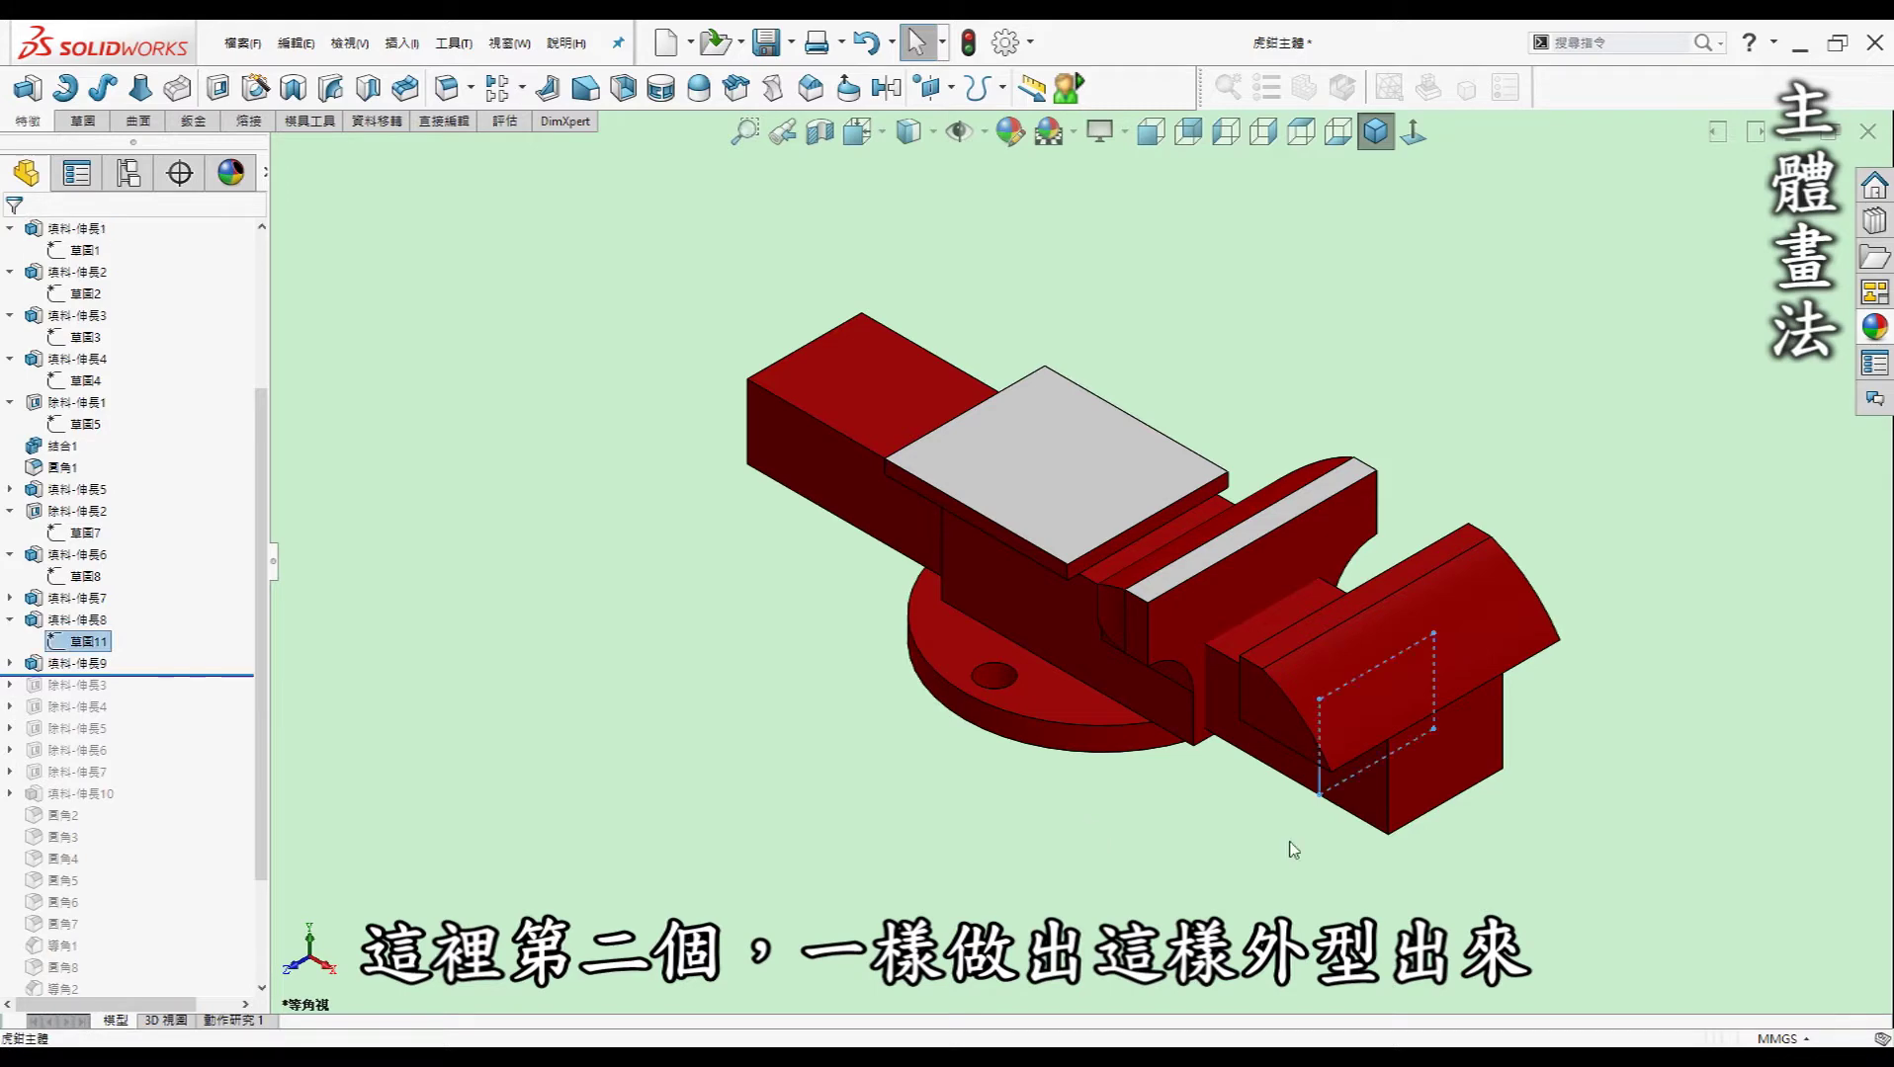
mouse_move(1315, 791)
middle_mouse_down()
mouse_move(1381, 663)
mouse_move(1424, 672)
mouse_move(1378, 608)
middle_mouse_up()
scroll(1378, 608, "down", 5)
left_click(1400, 595)
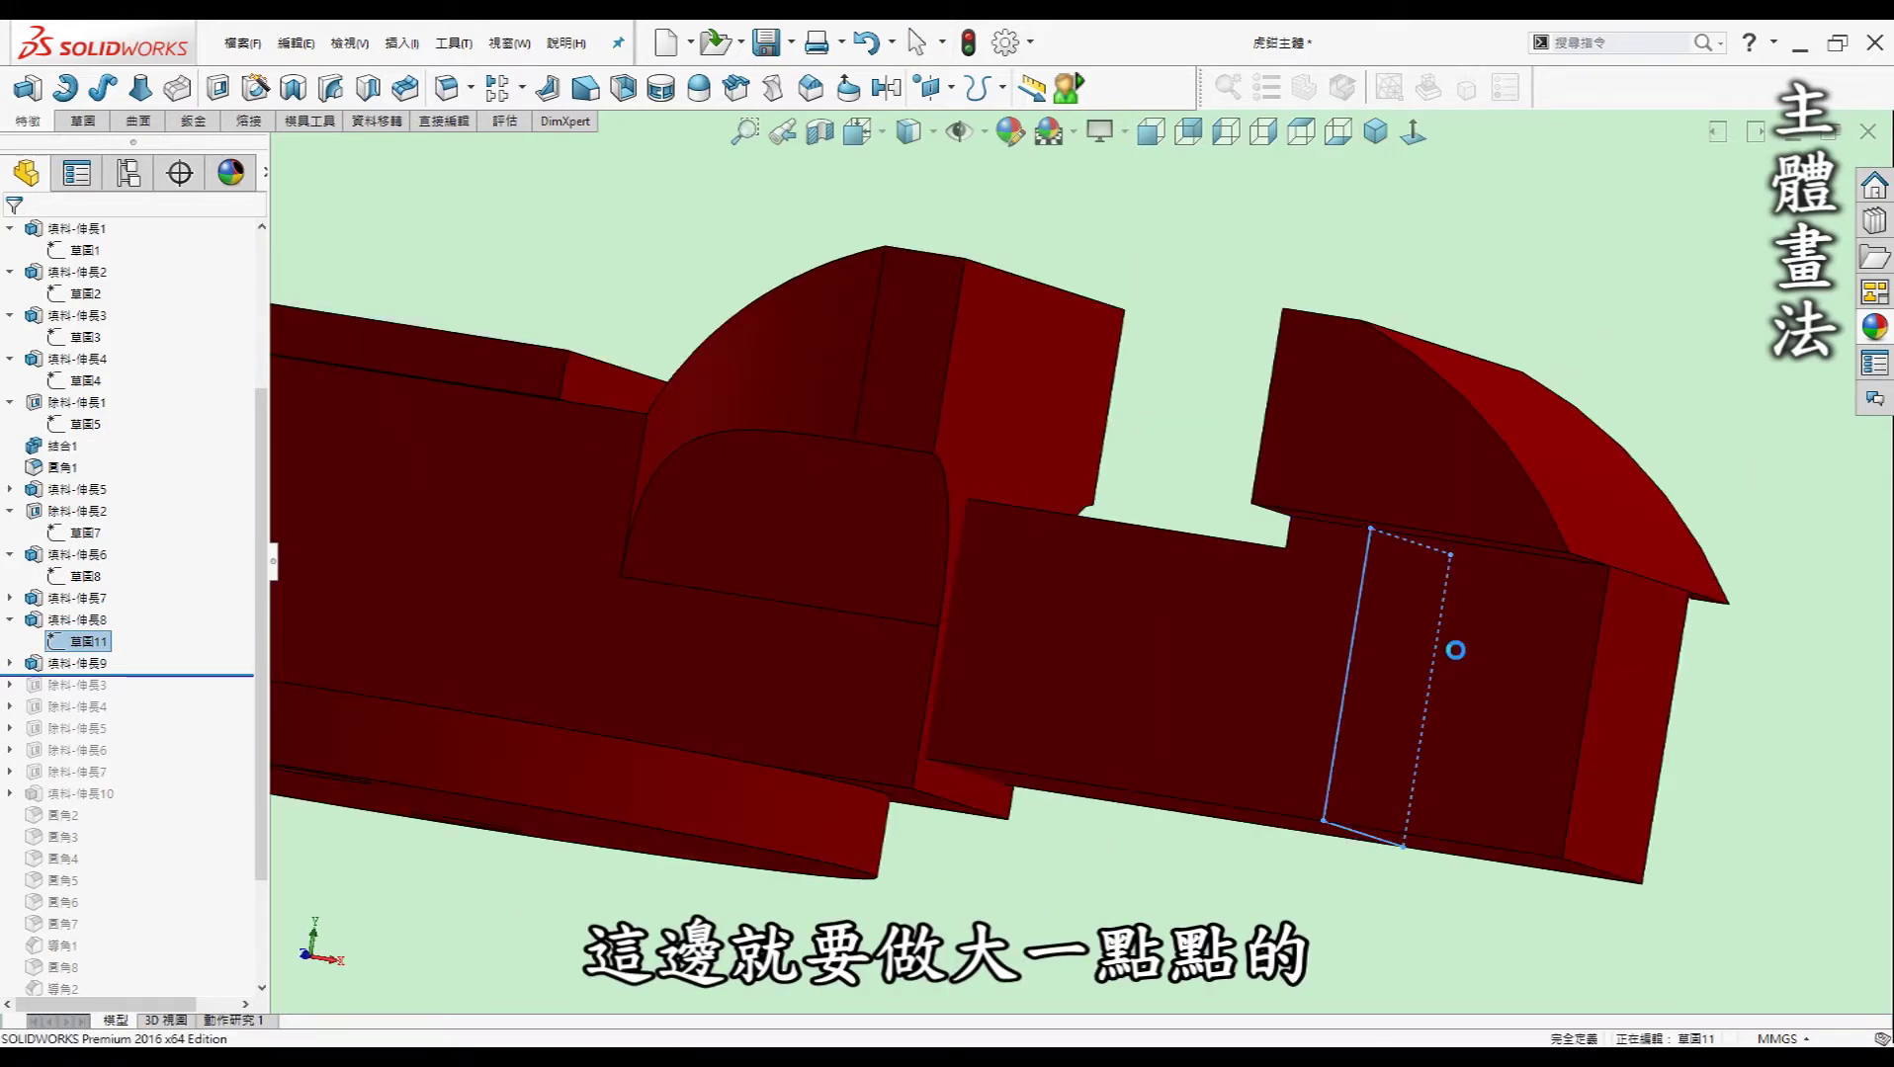
mouse_move(1483, 670)
middle_mouse_down()
mouse_move(1378, 662)
mouse_move(1725, 759)
middle_mouse_up()
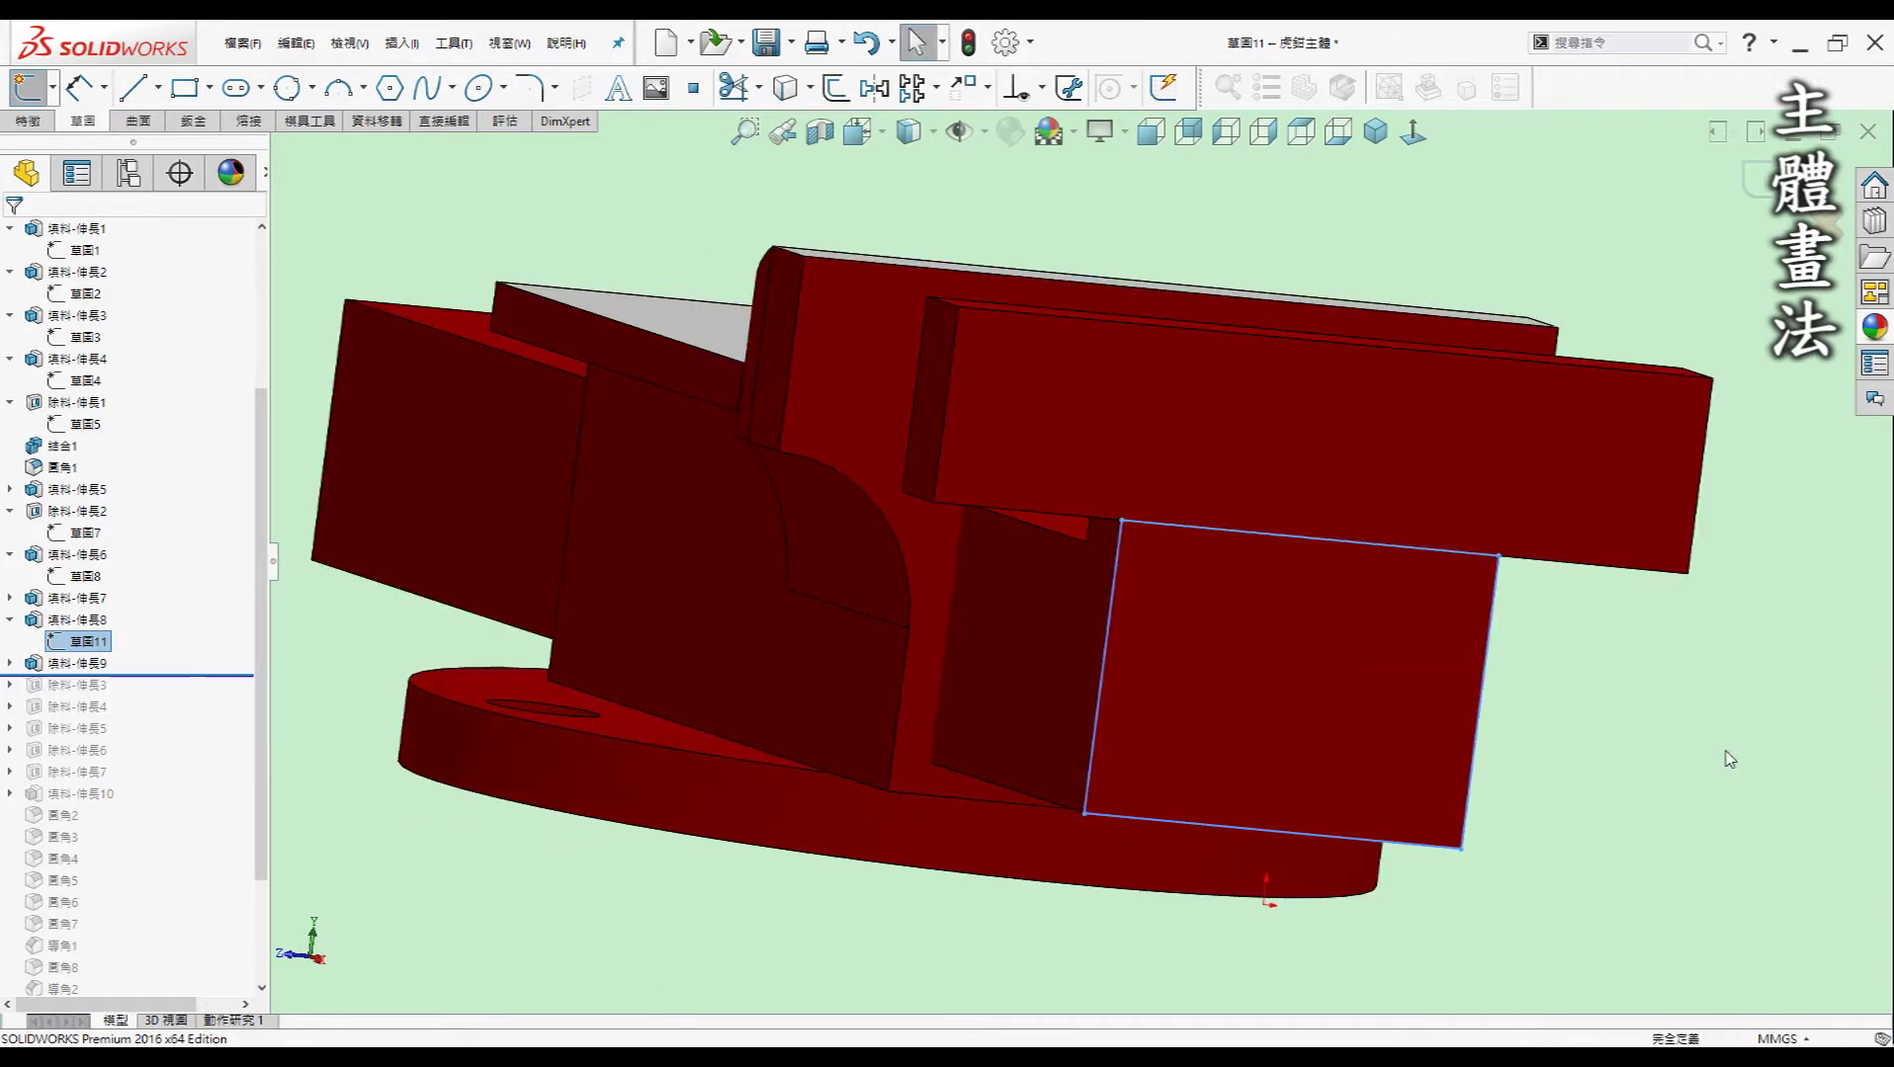
left_click(1763, 180)
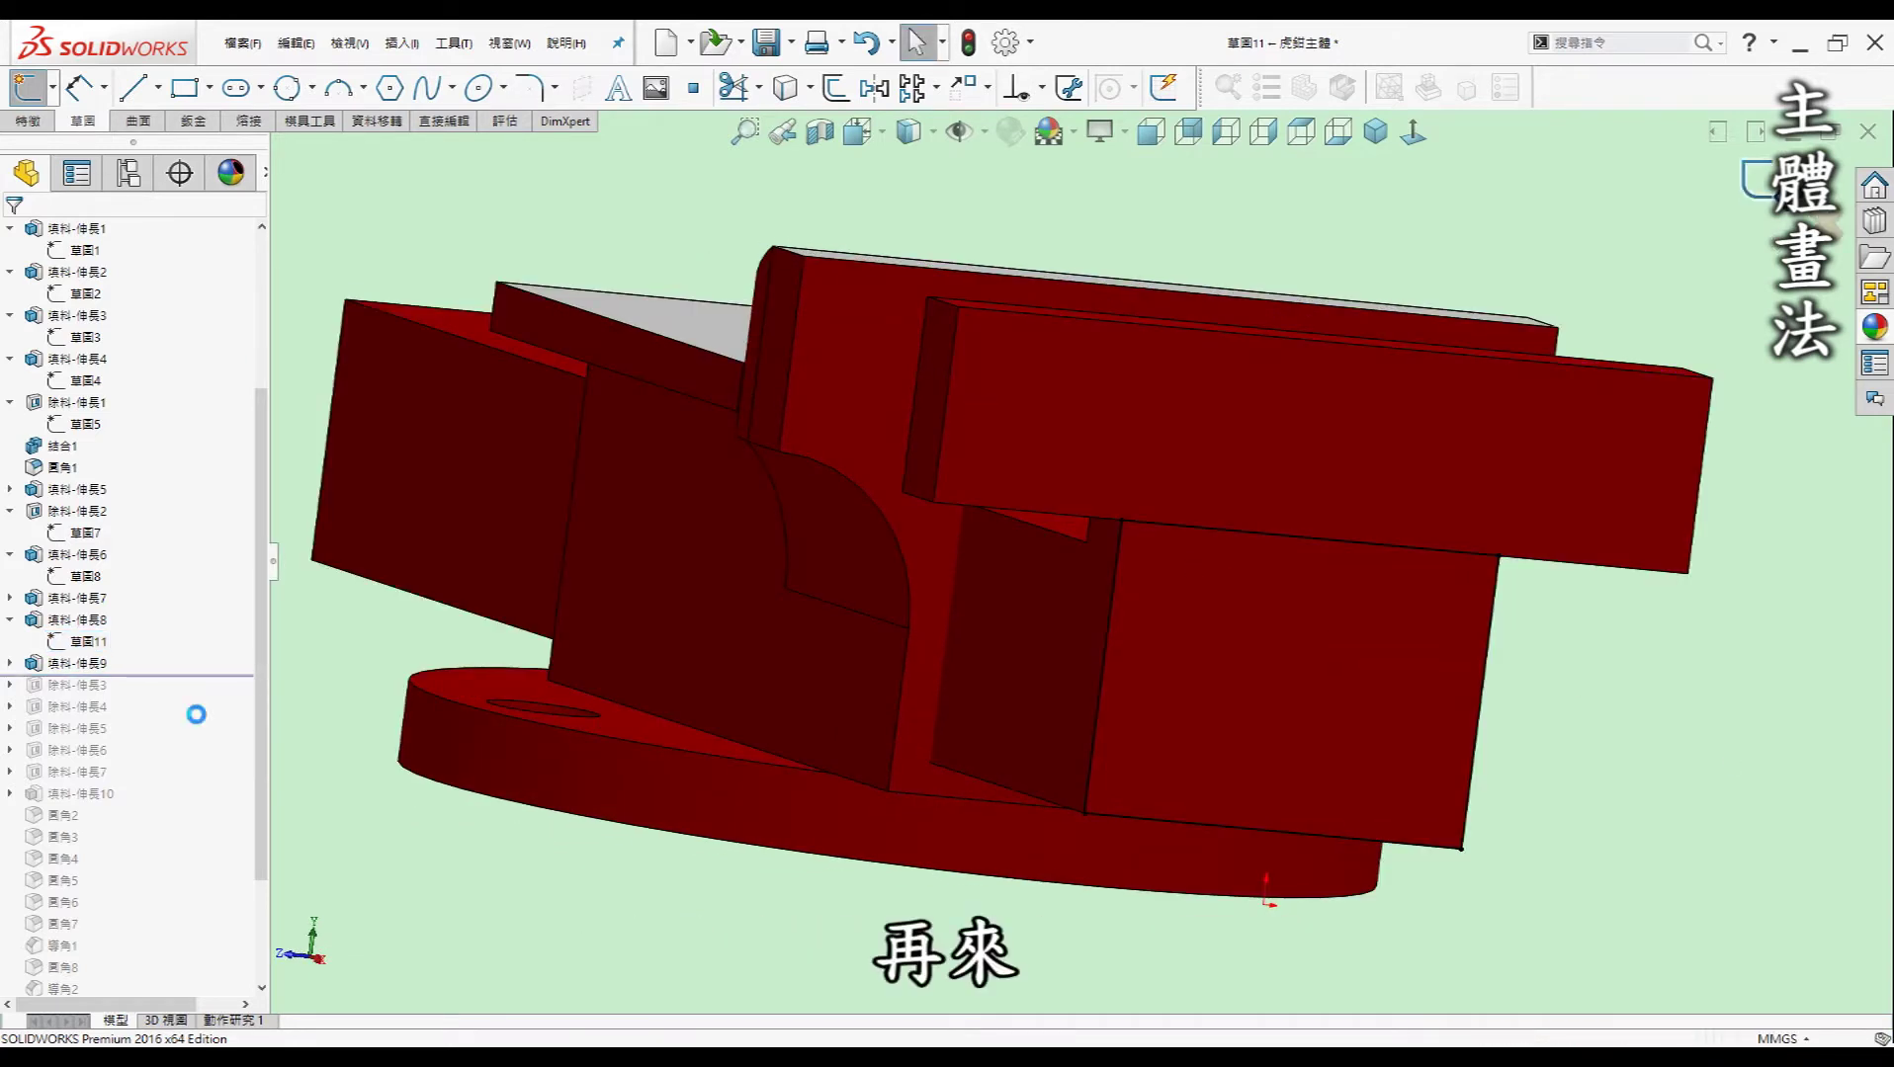
- Zoom out and review Boss-Extrude7's Sketch9 from front and side angles
left_click(56, 599)
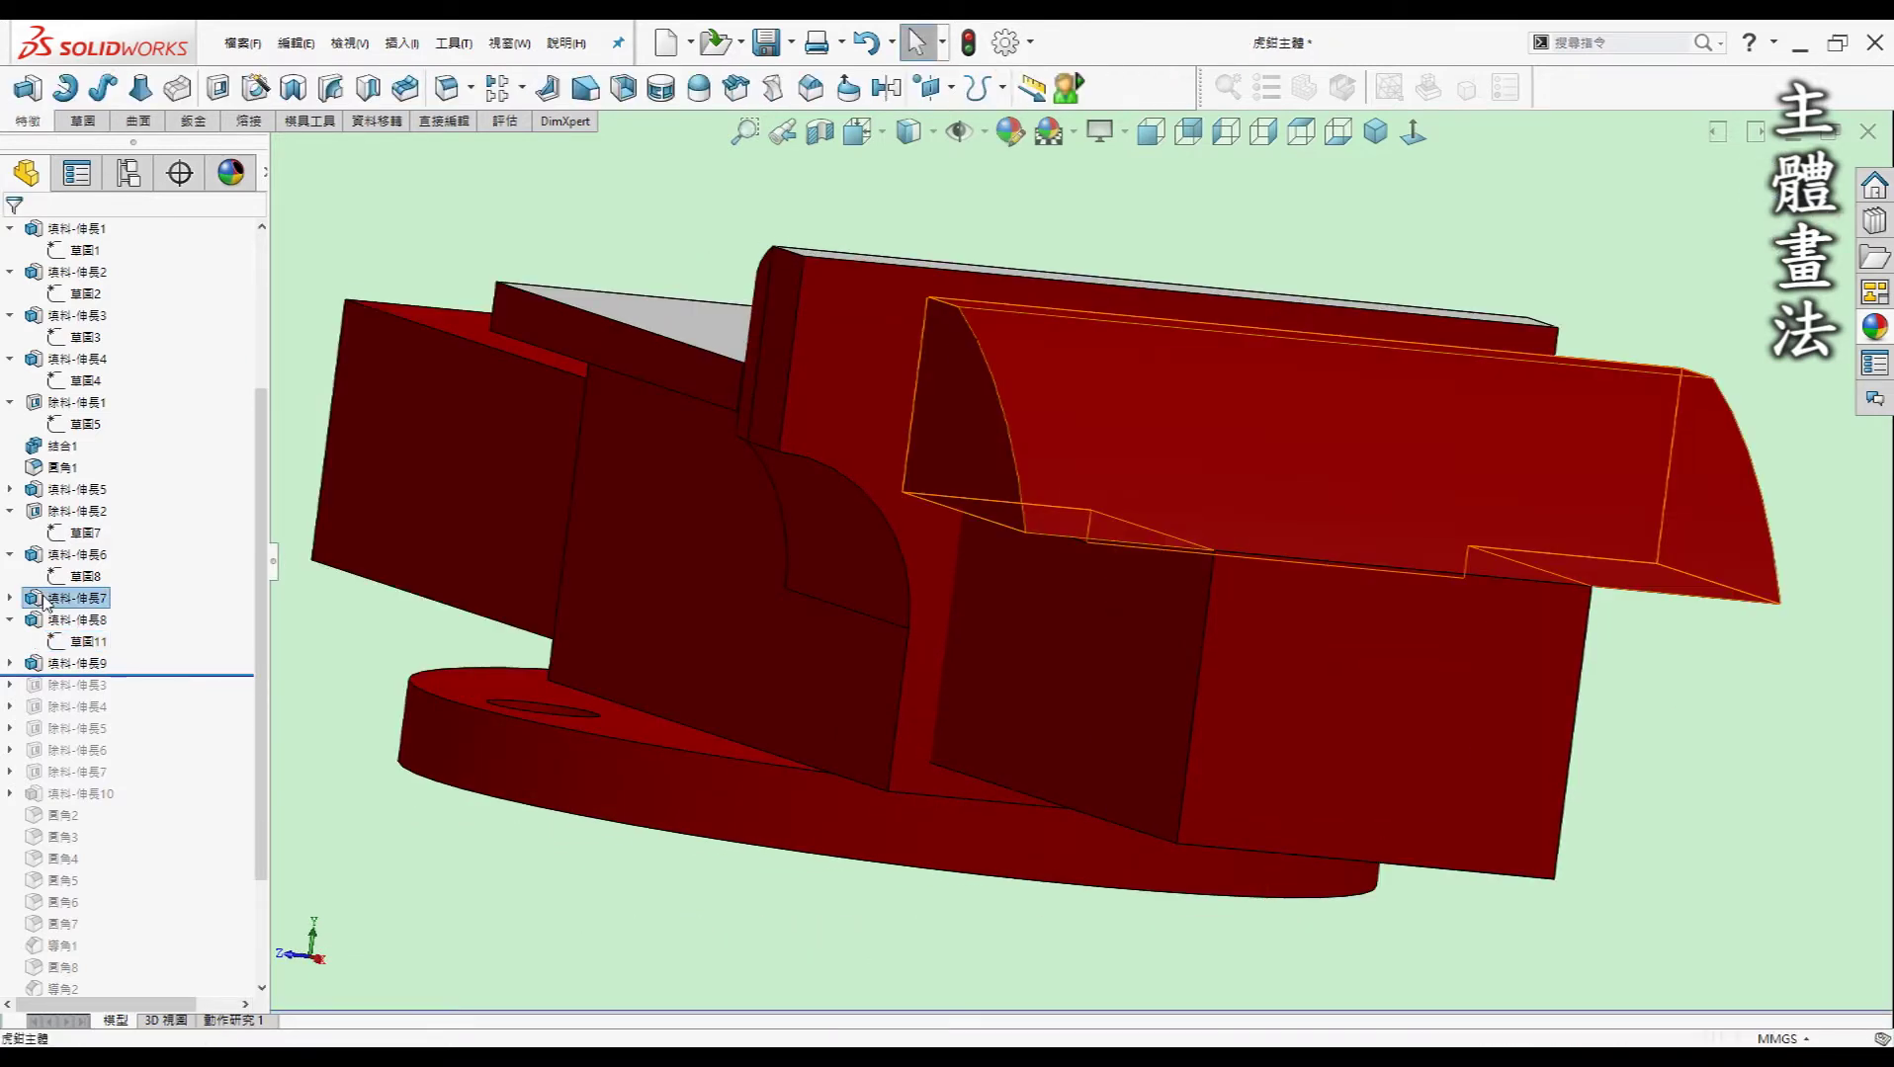
key("z")
middle_click_drag(1186, 458, 1137, 553)
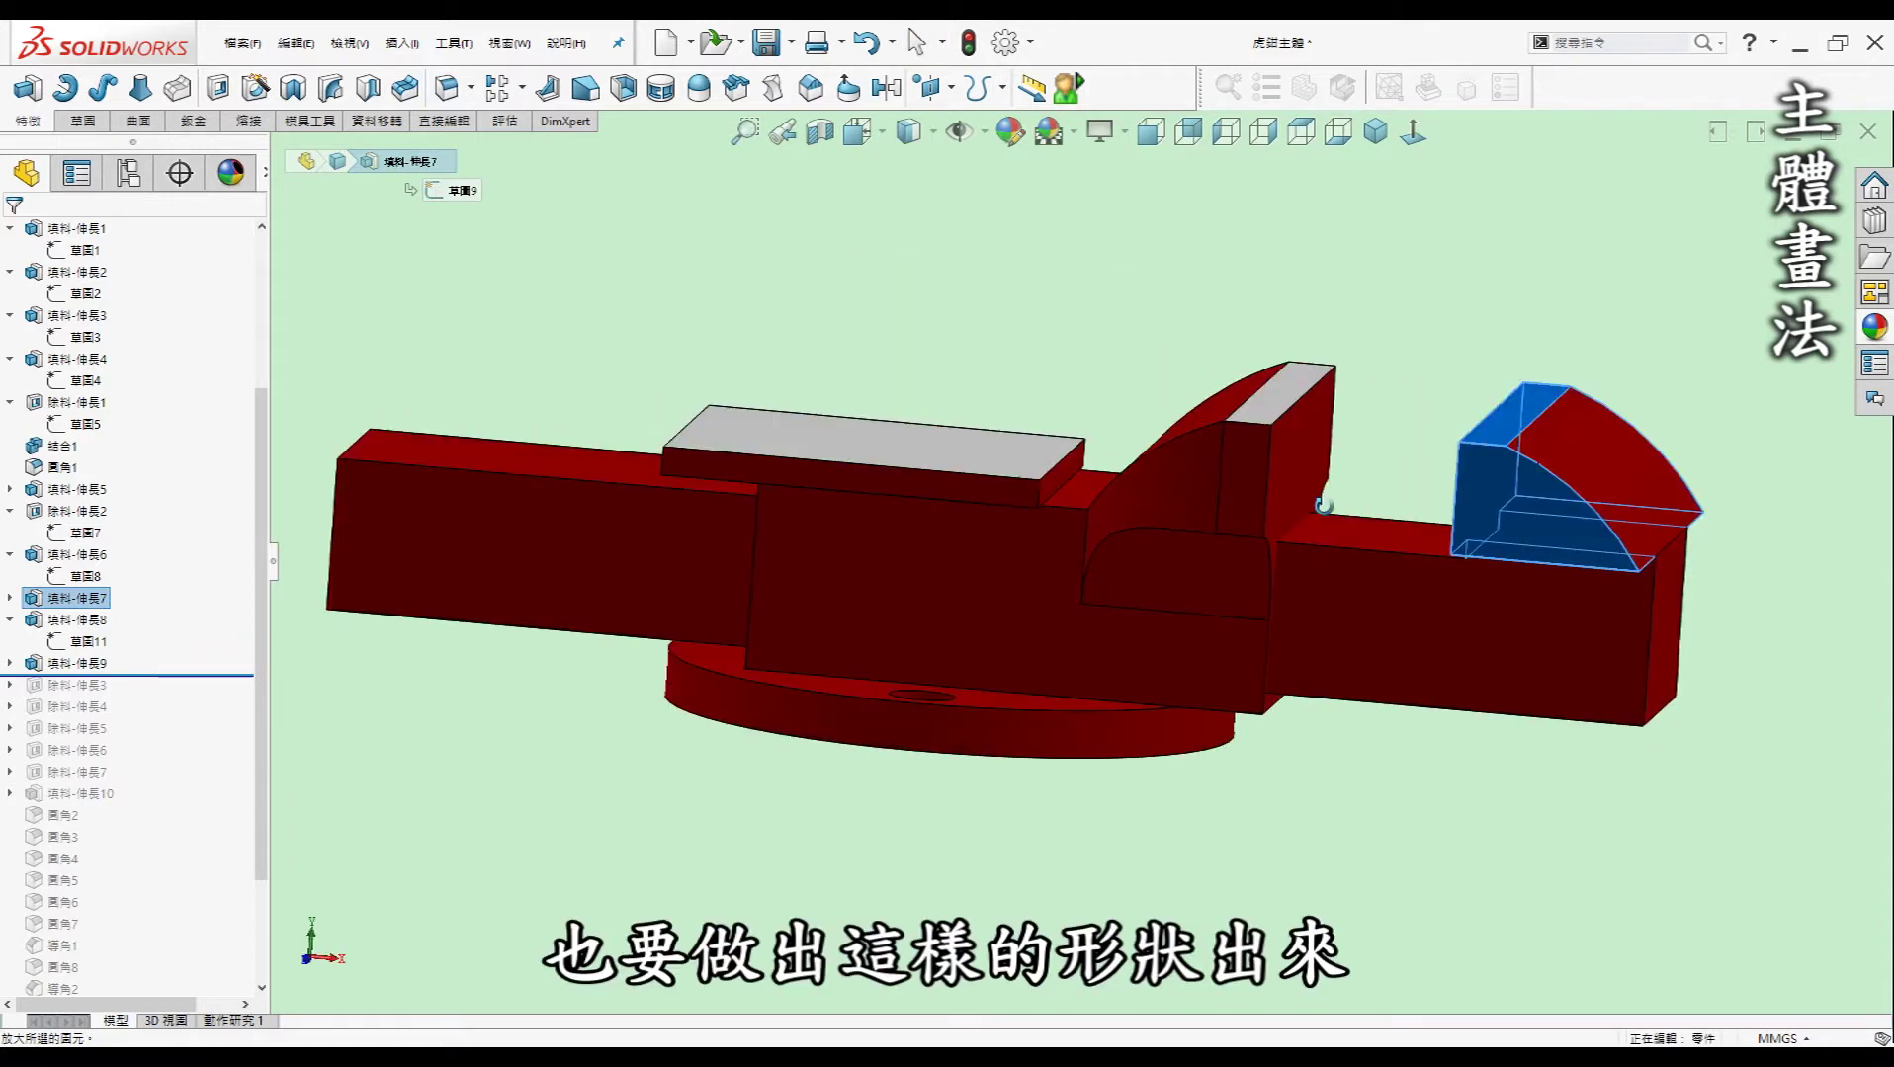
left_click(11, 598)
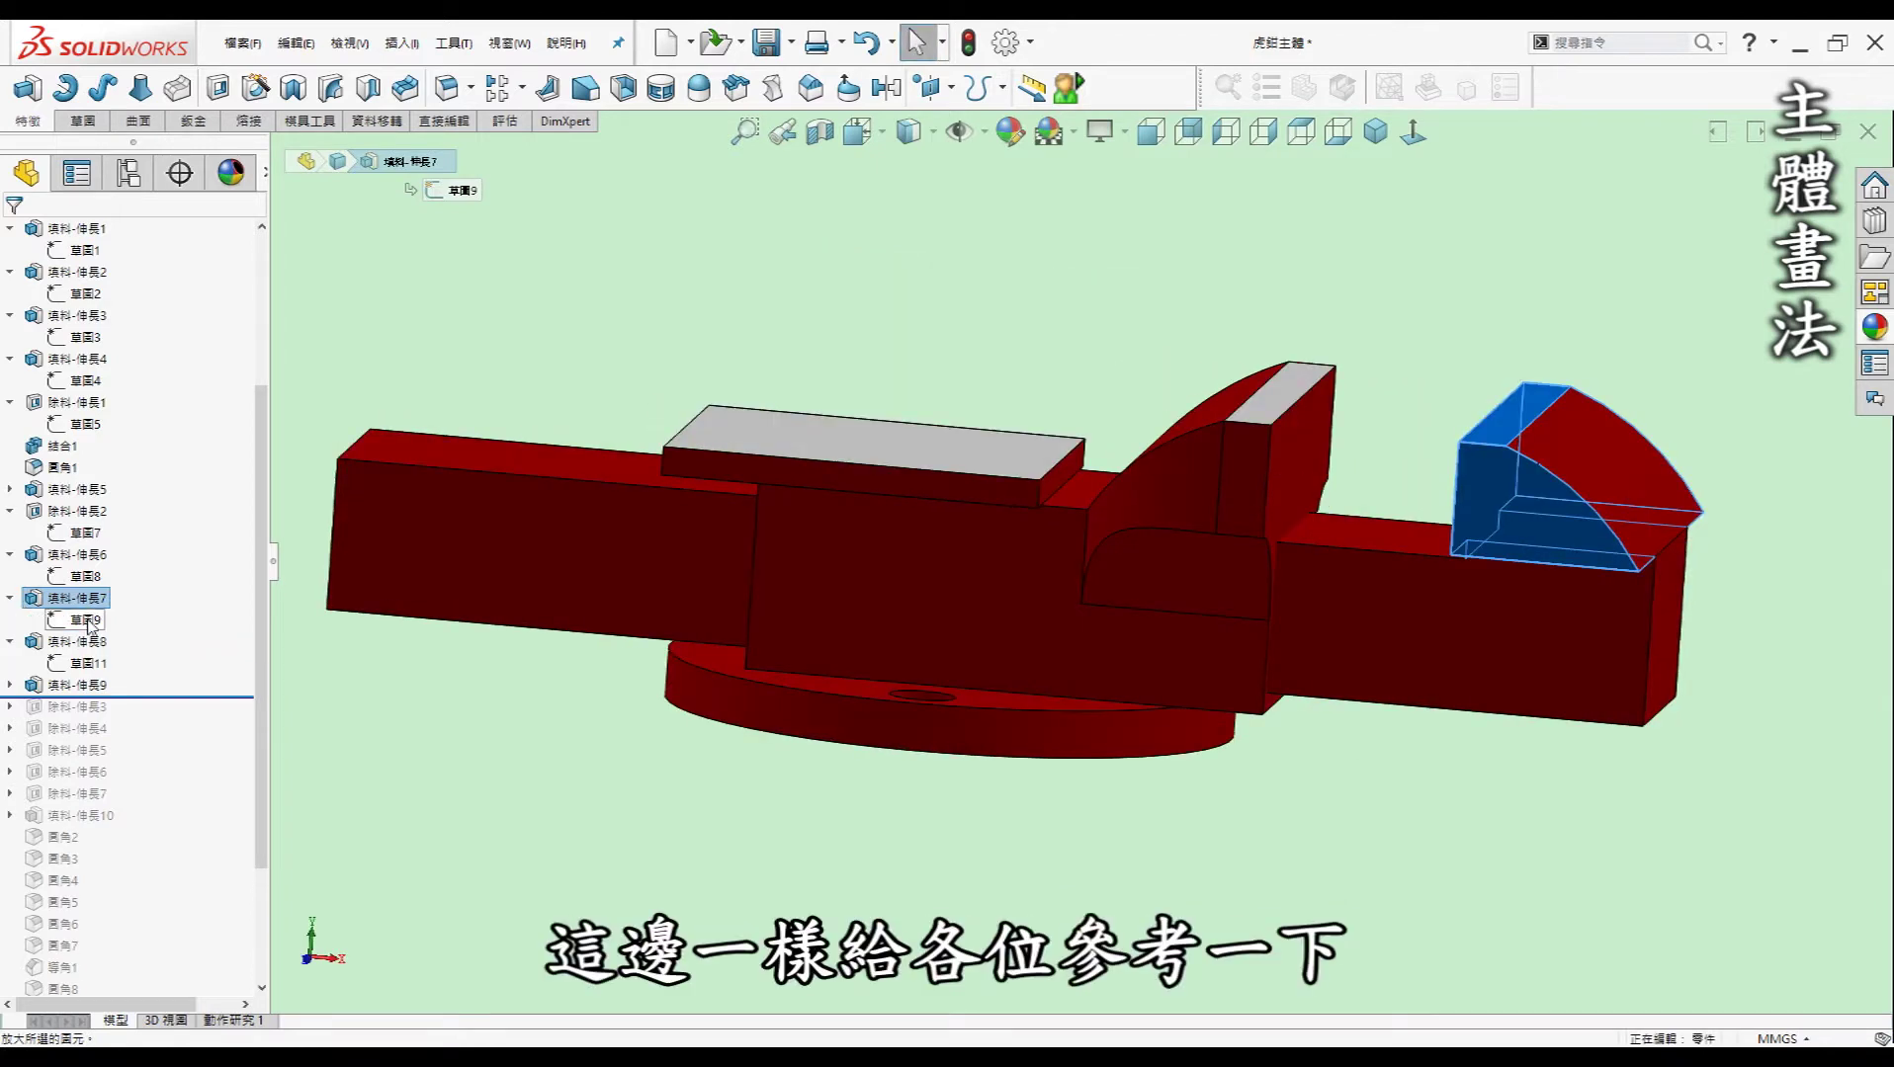
left_click(89, 620)
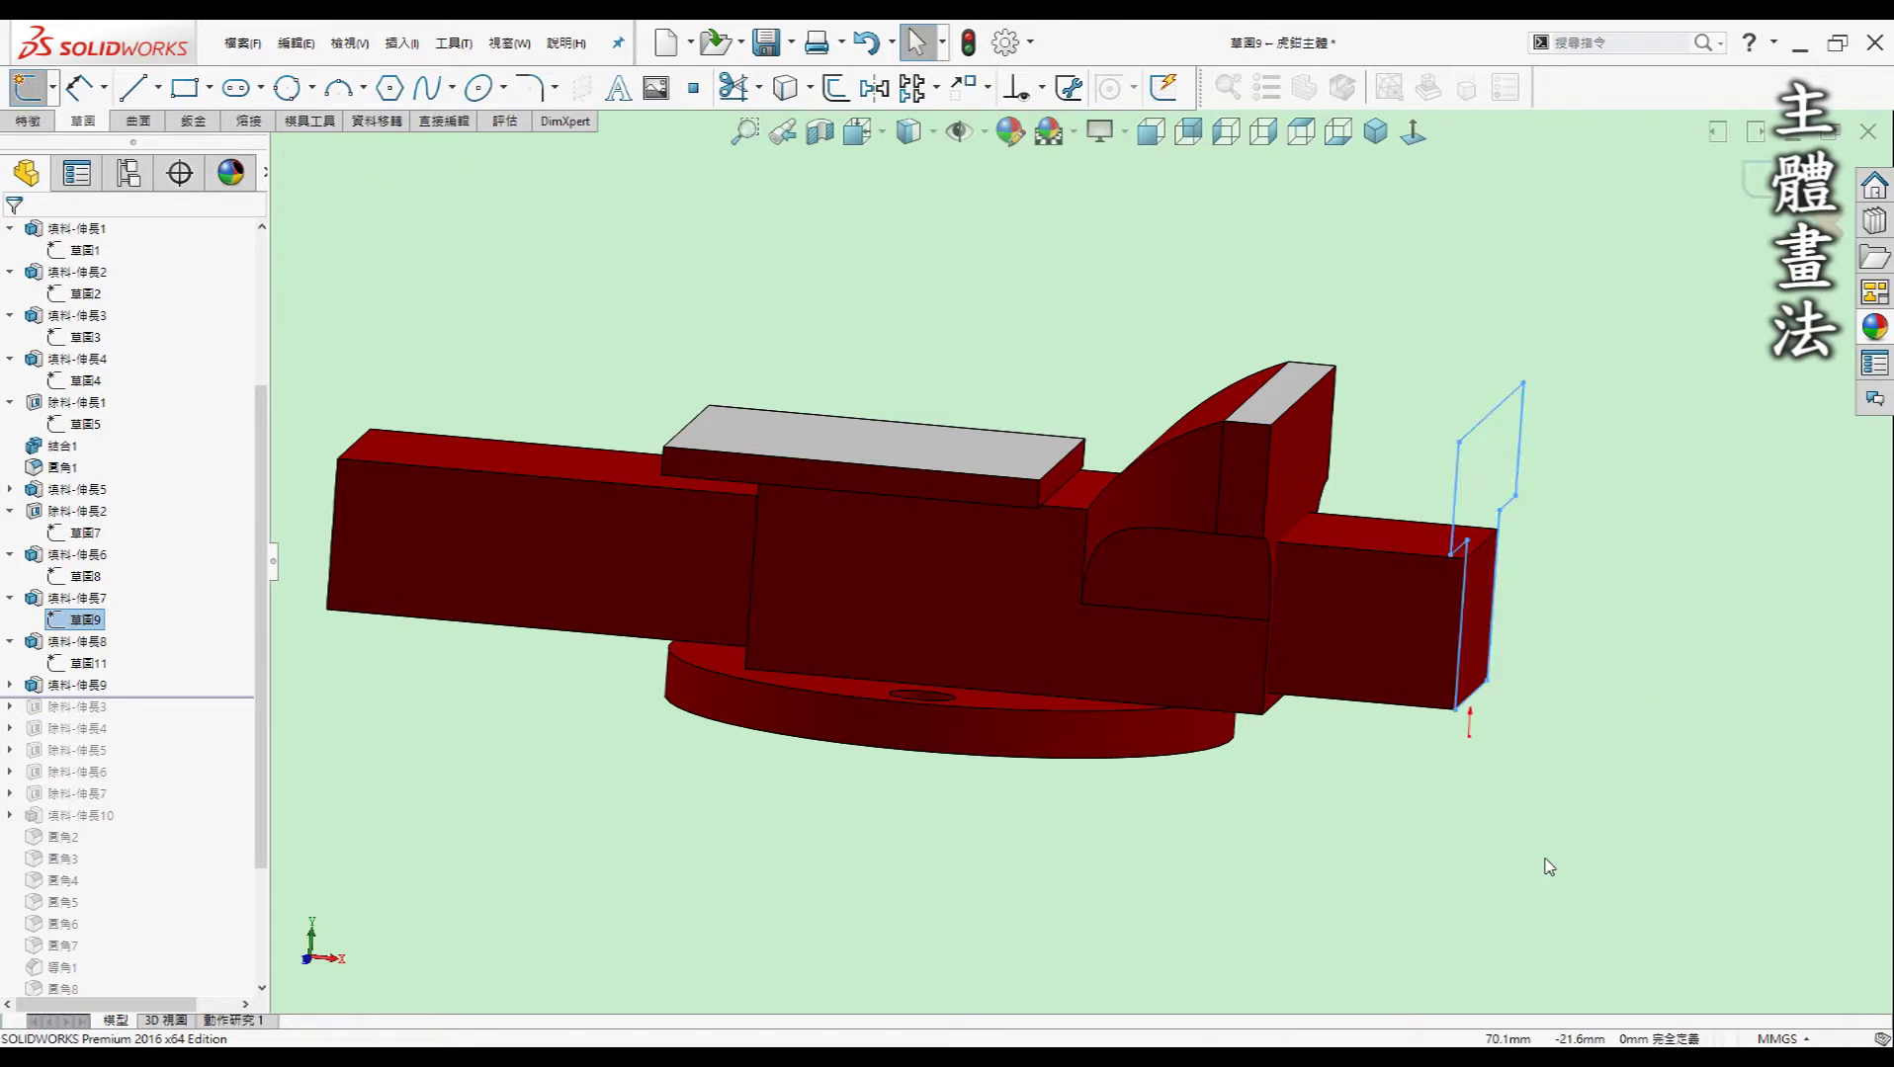
middle_click_drag(1586, 658, 498, 676)
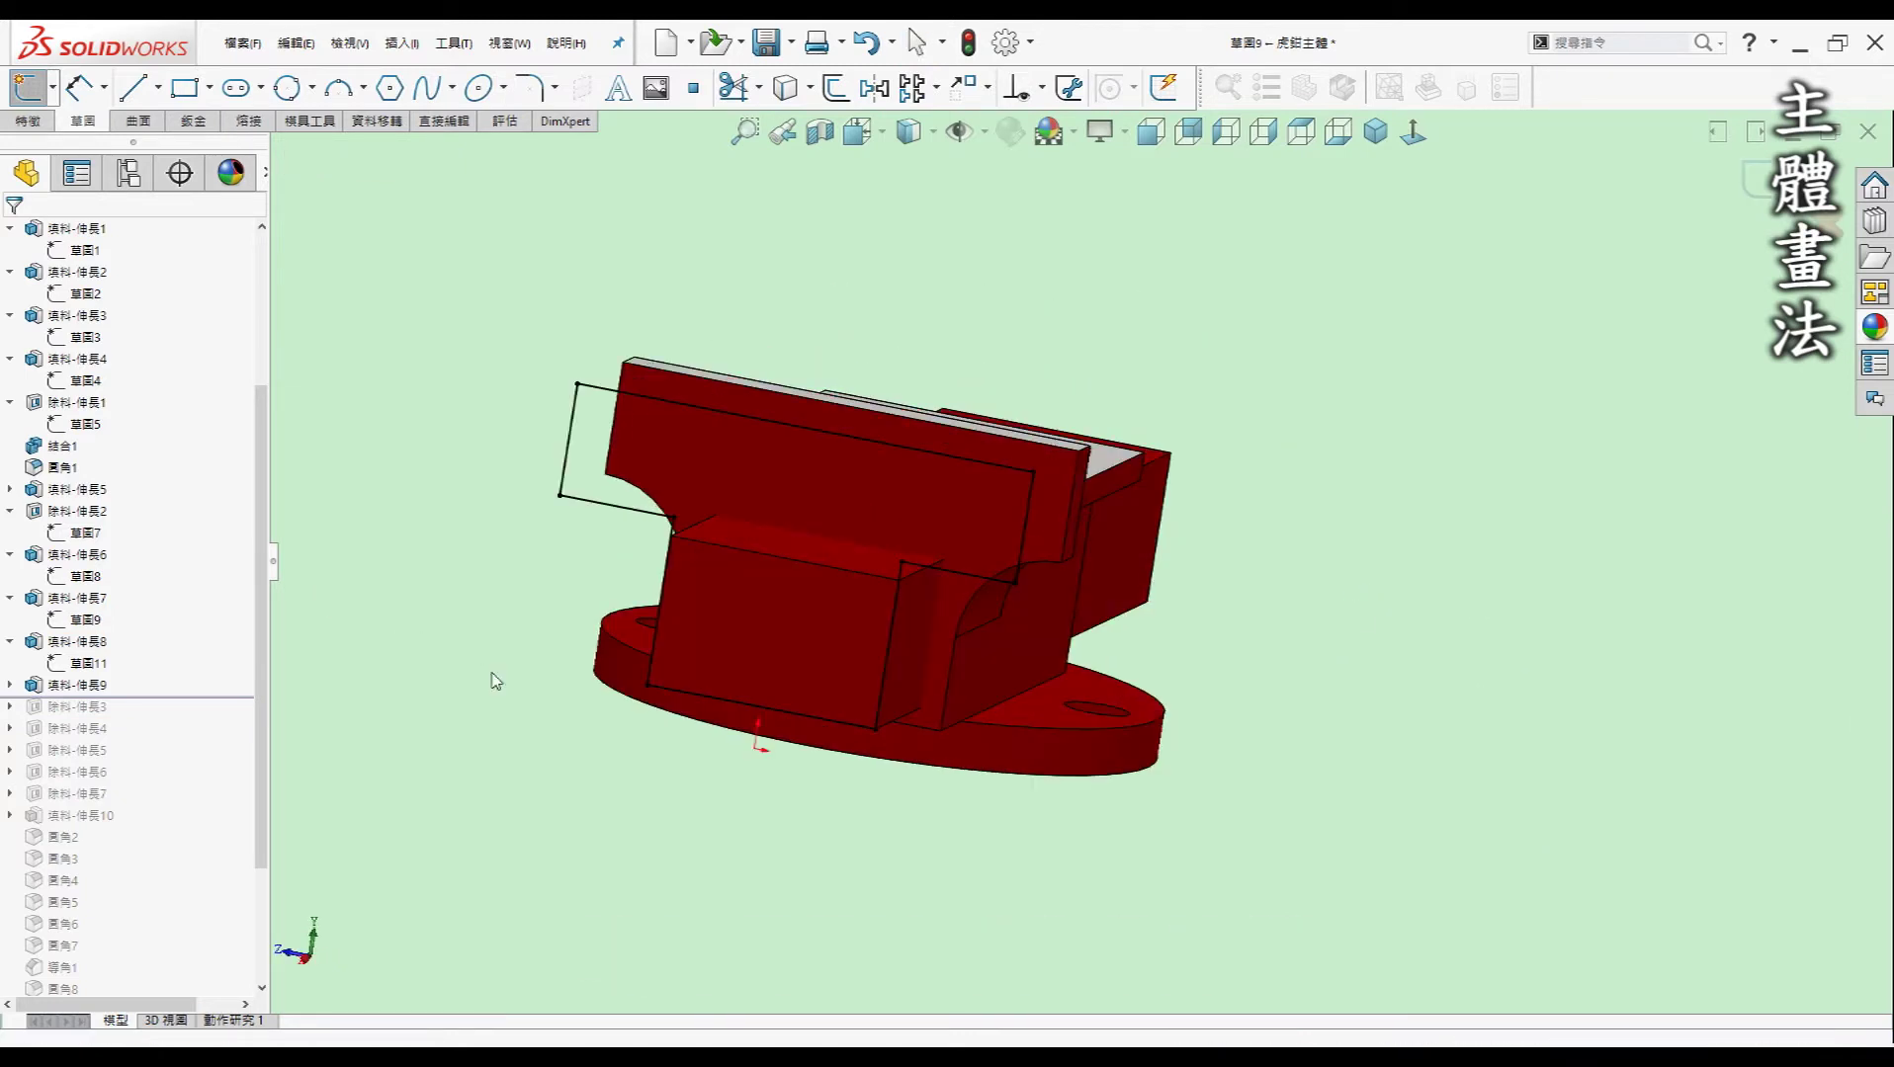
middle_click_drag(705, 515, 809, 545)
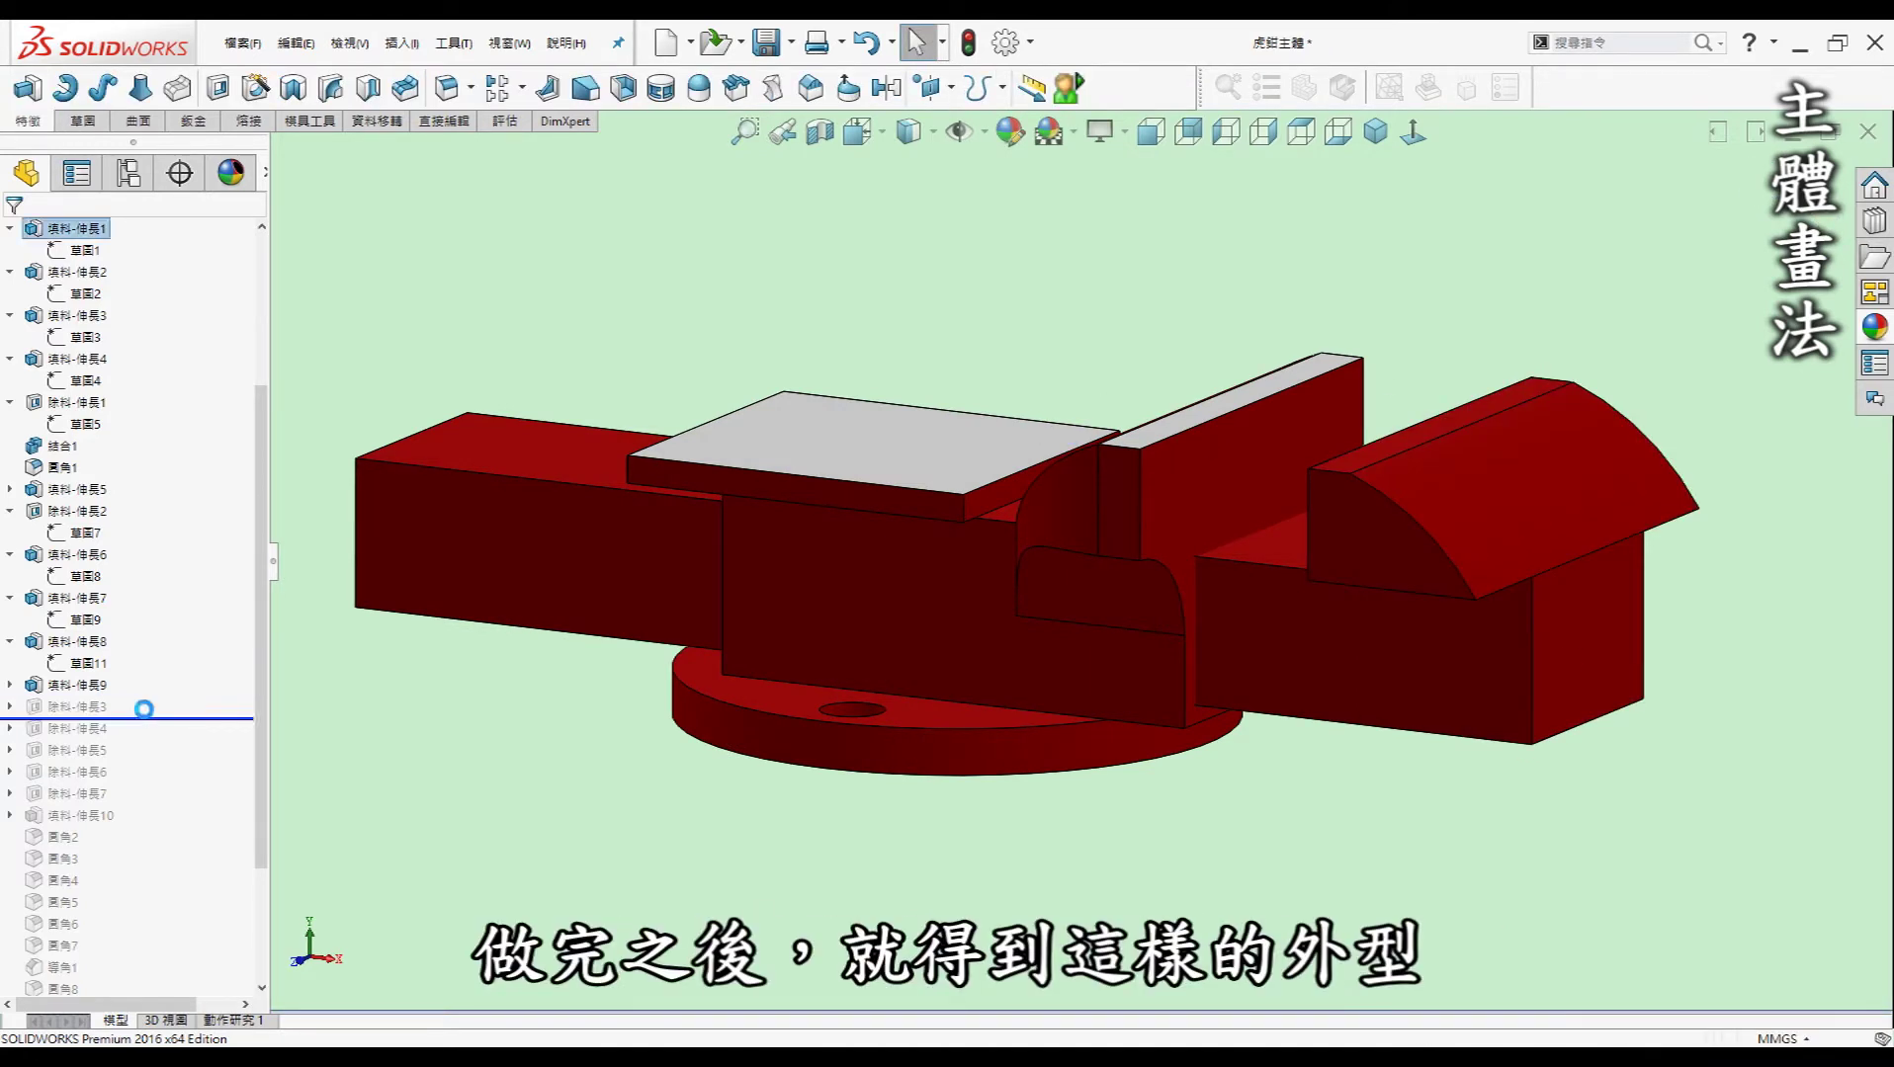
- View Cut-Extrude3's Sketch15 from bottom and isometric, then roll in Cut-Extrude4
left_click(10, 706)
left_click(77, 729)
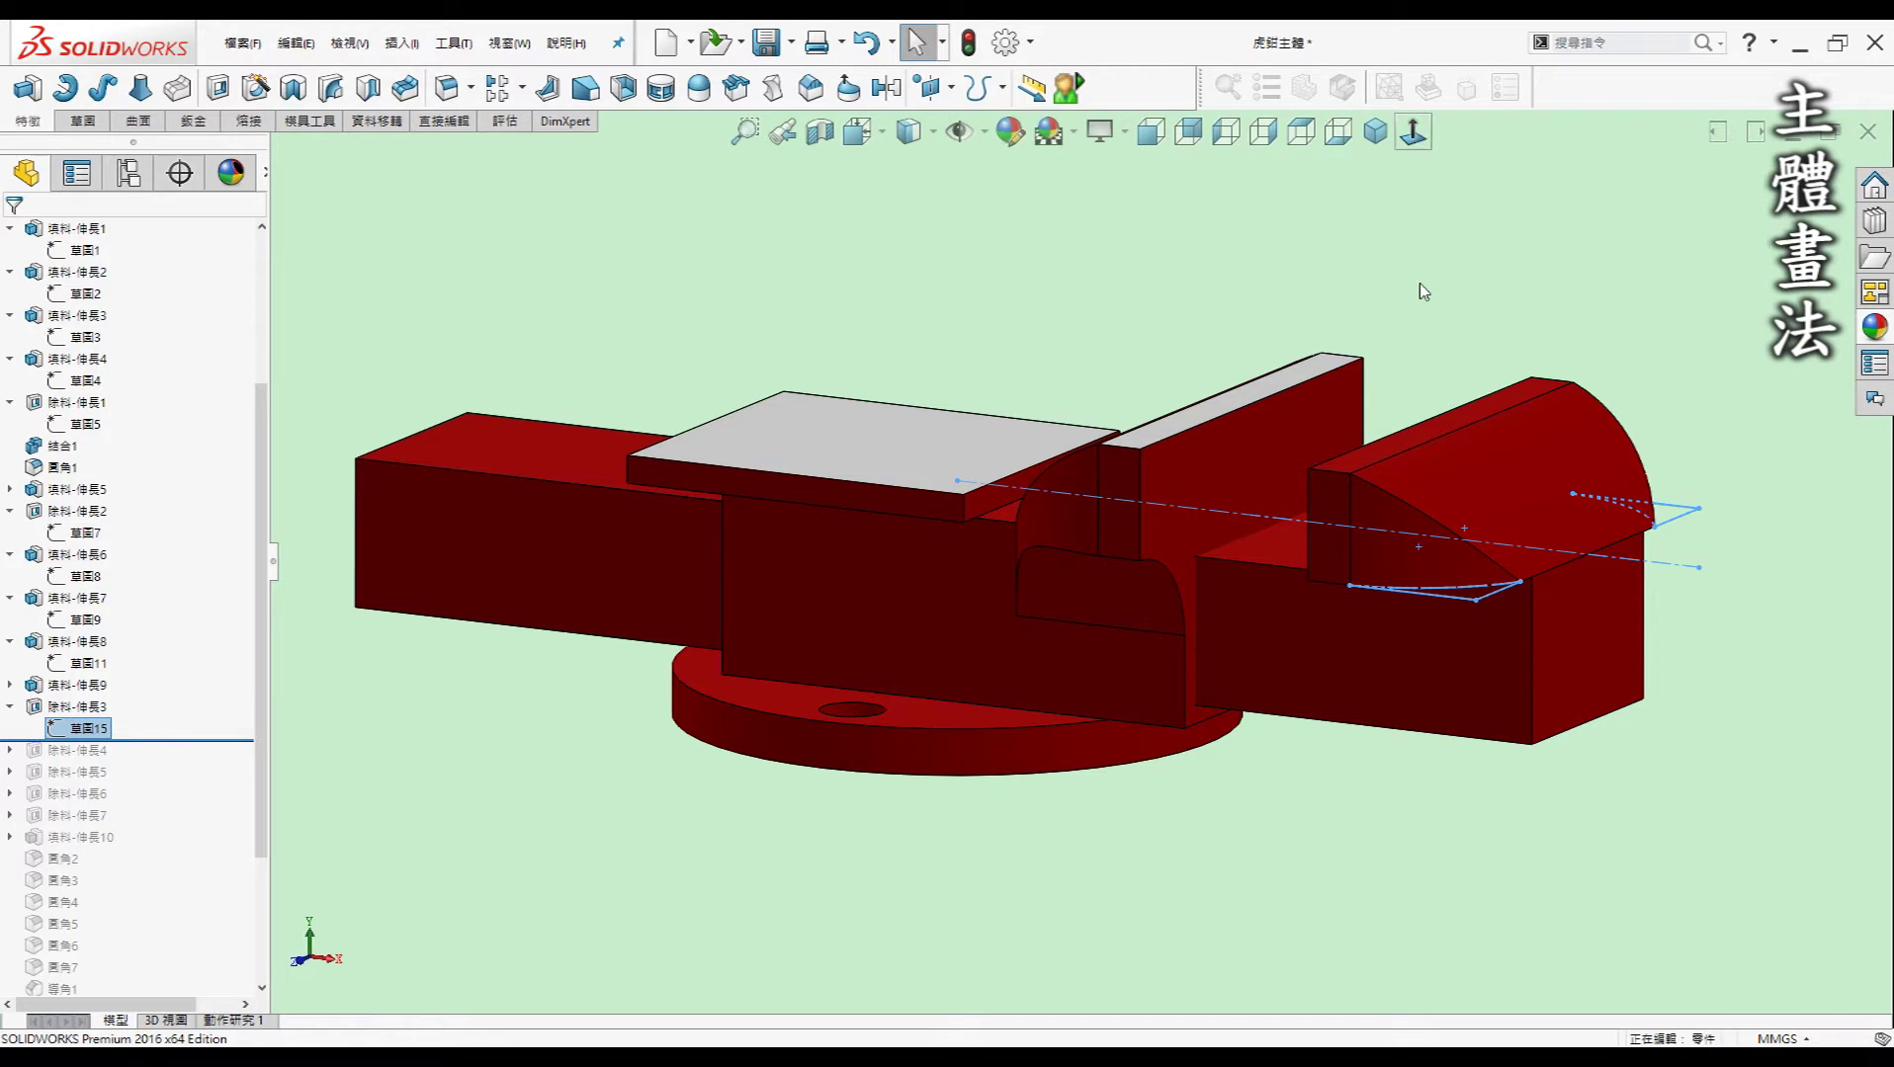
key("ctrl+6")
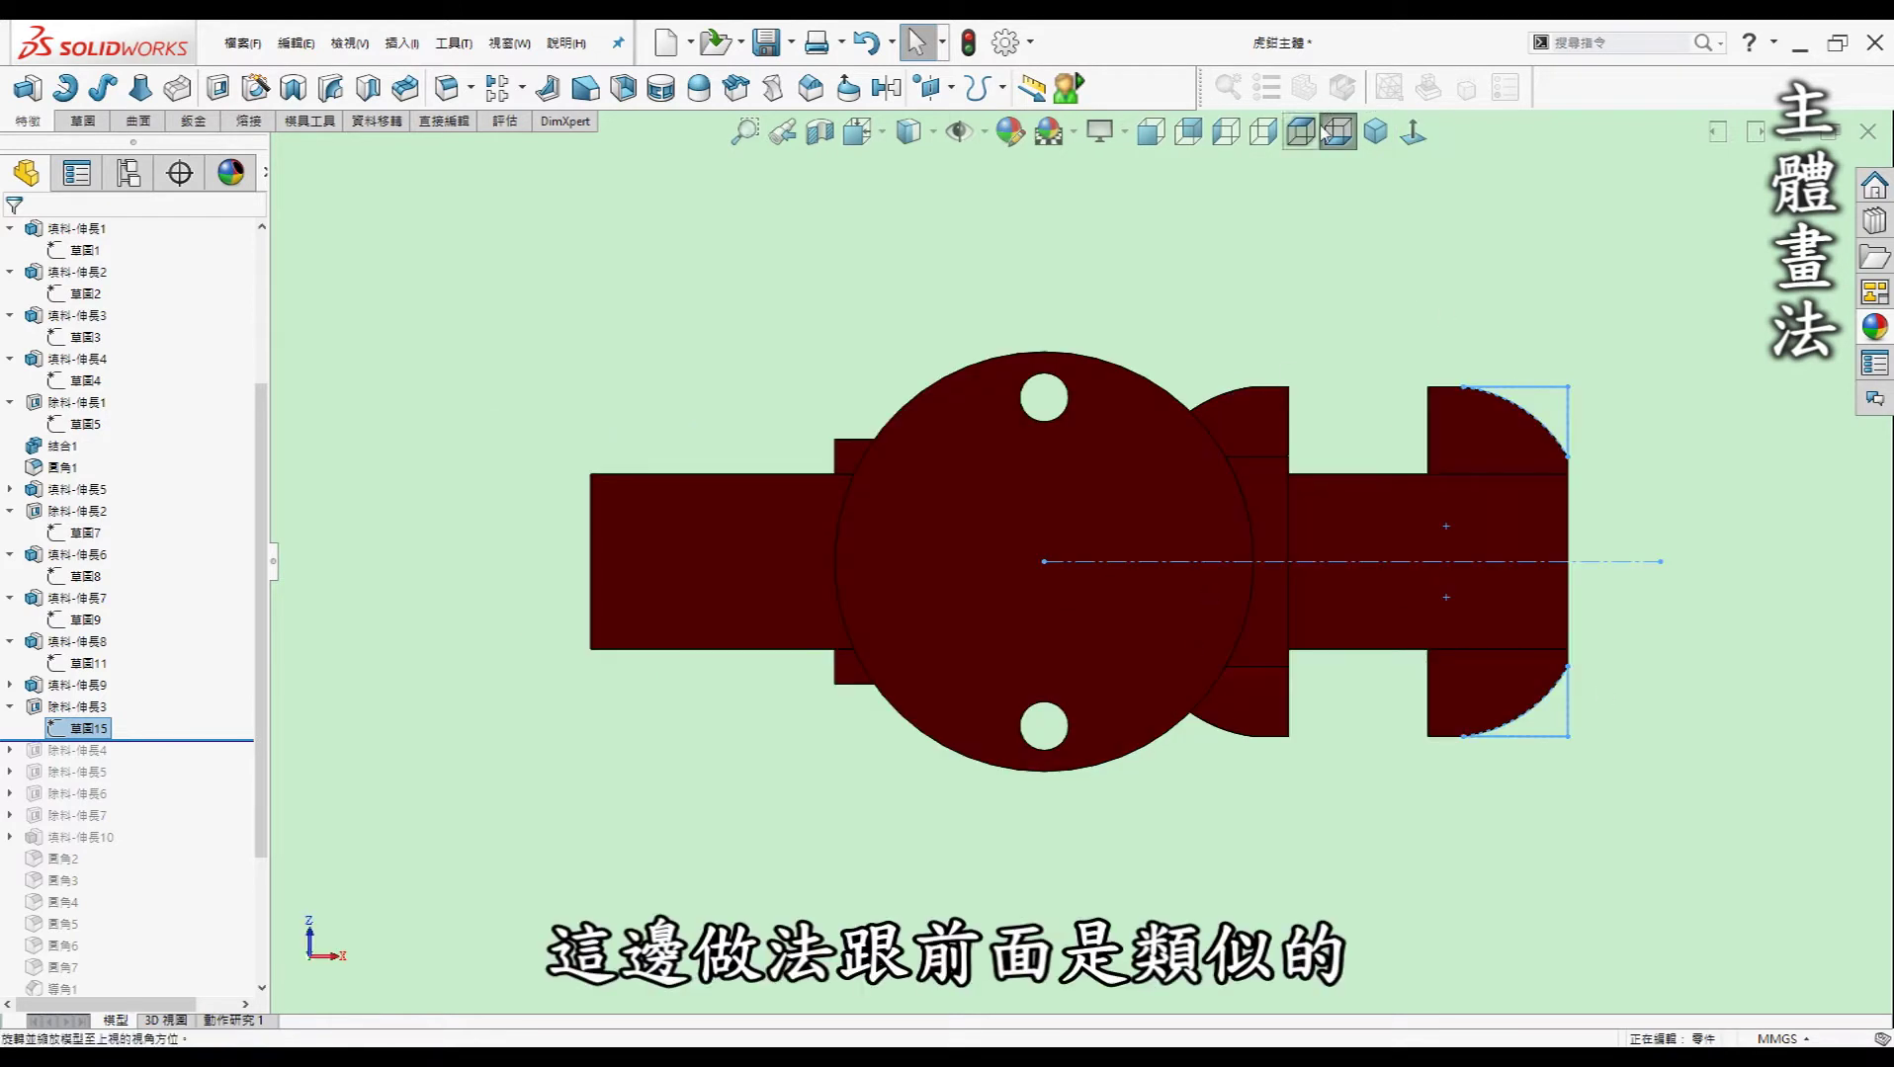
left_click(1375, 131)
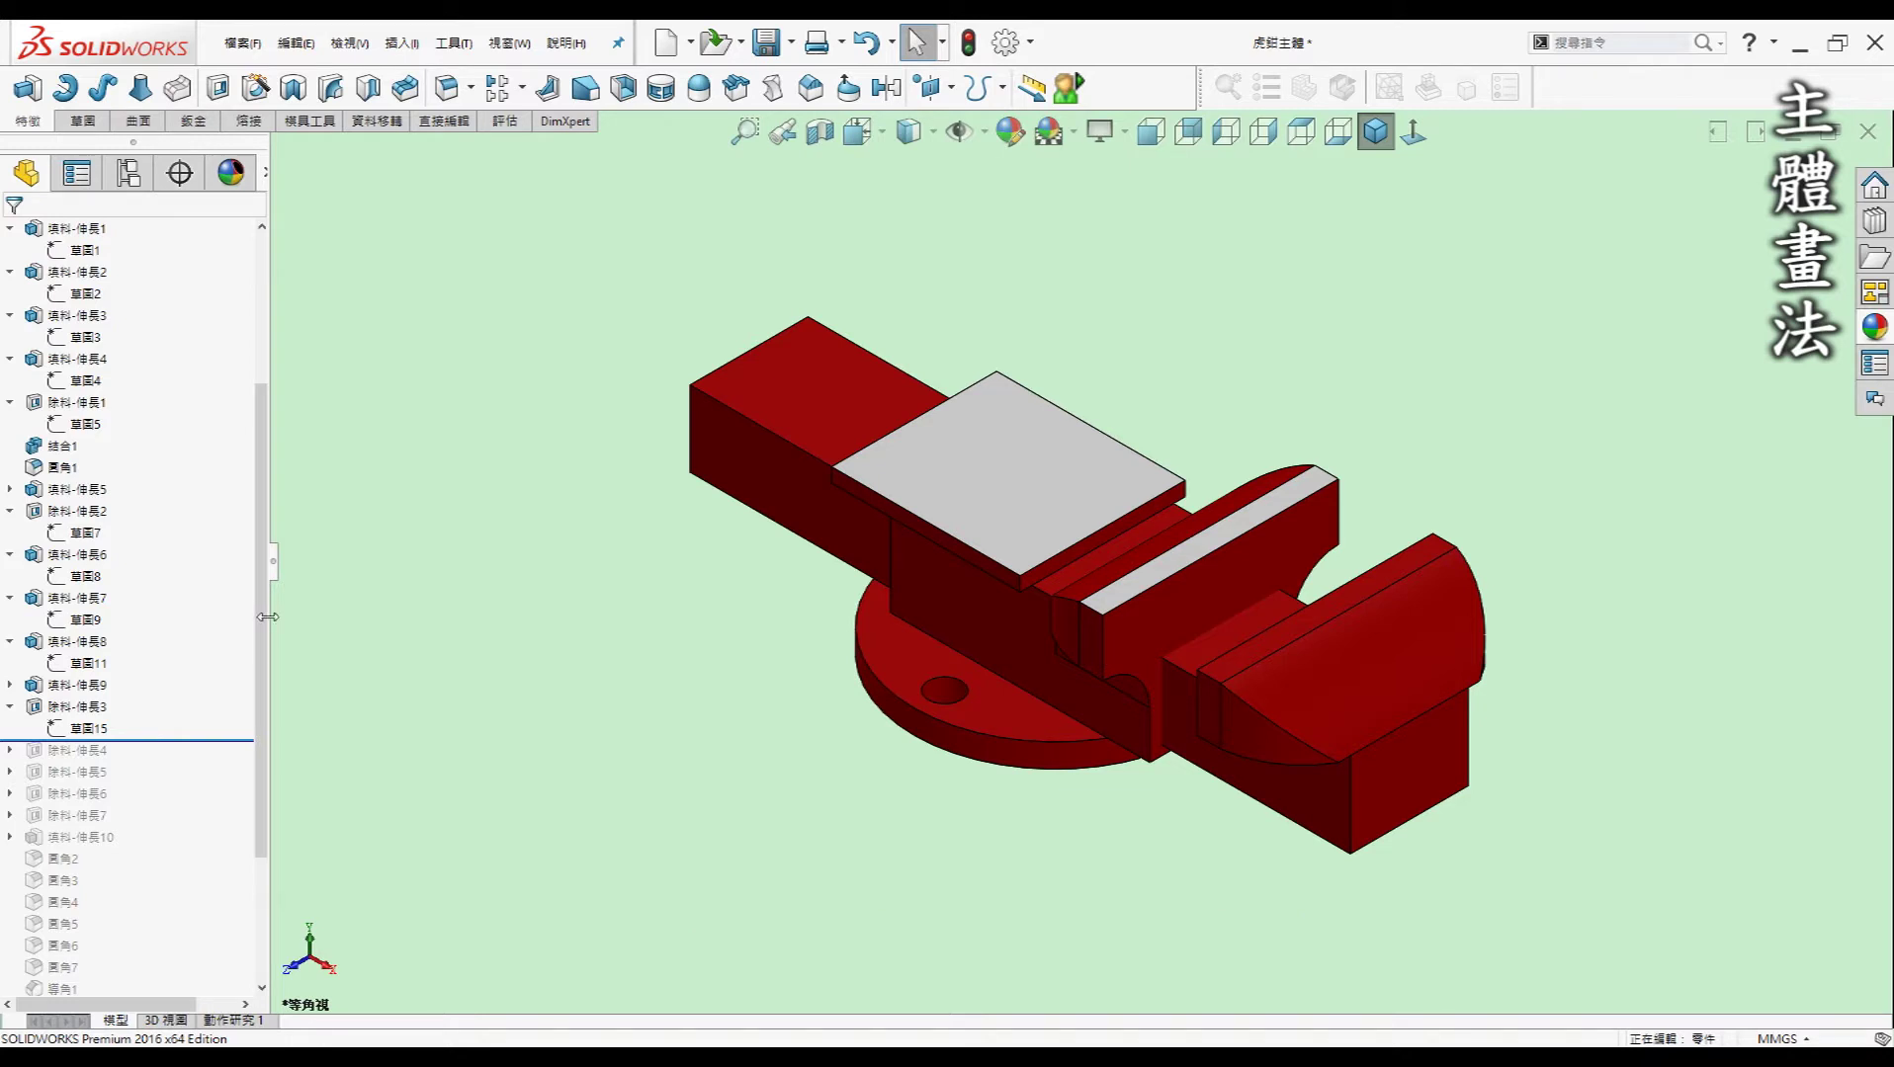
mouse_move(263, 617)
left_mouse_down()
mouse_move(272, 557)
mouse_move(280, 708)
left_mouse_up()
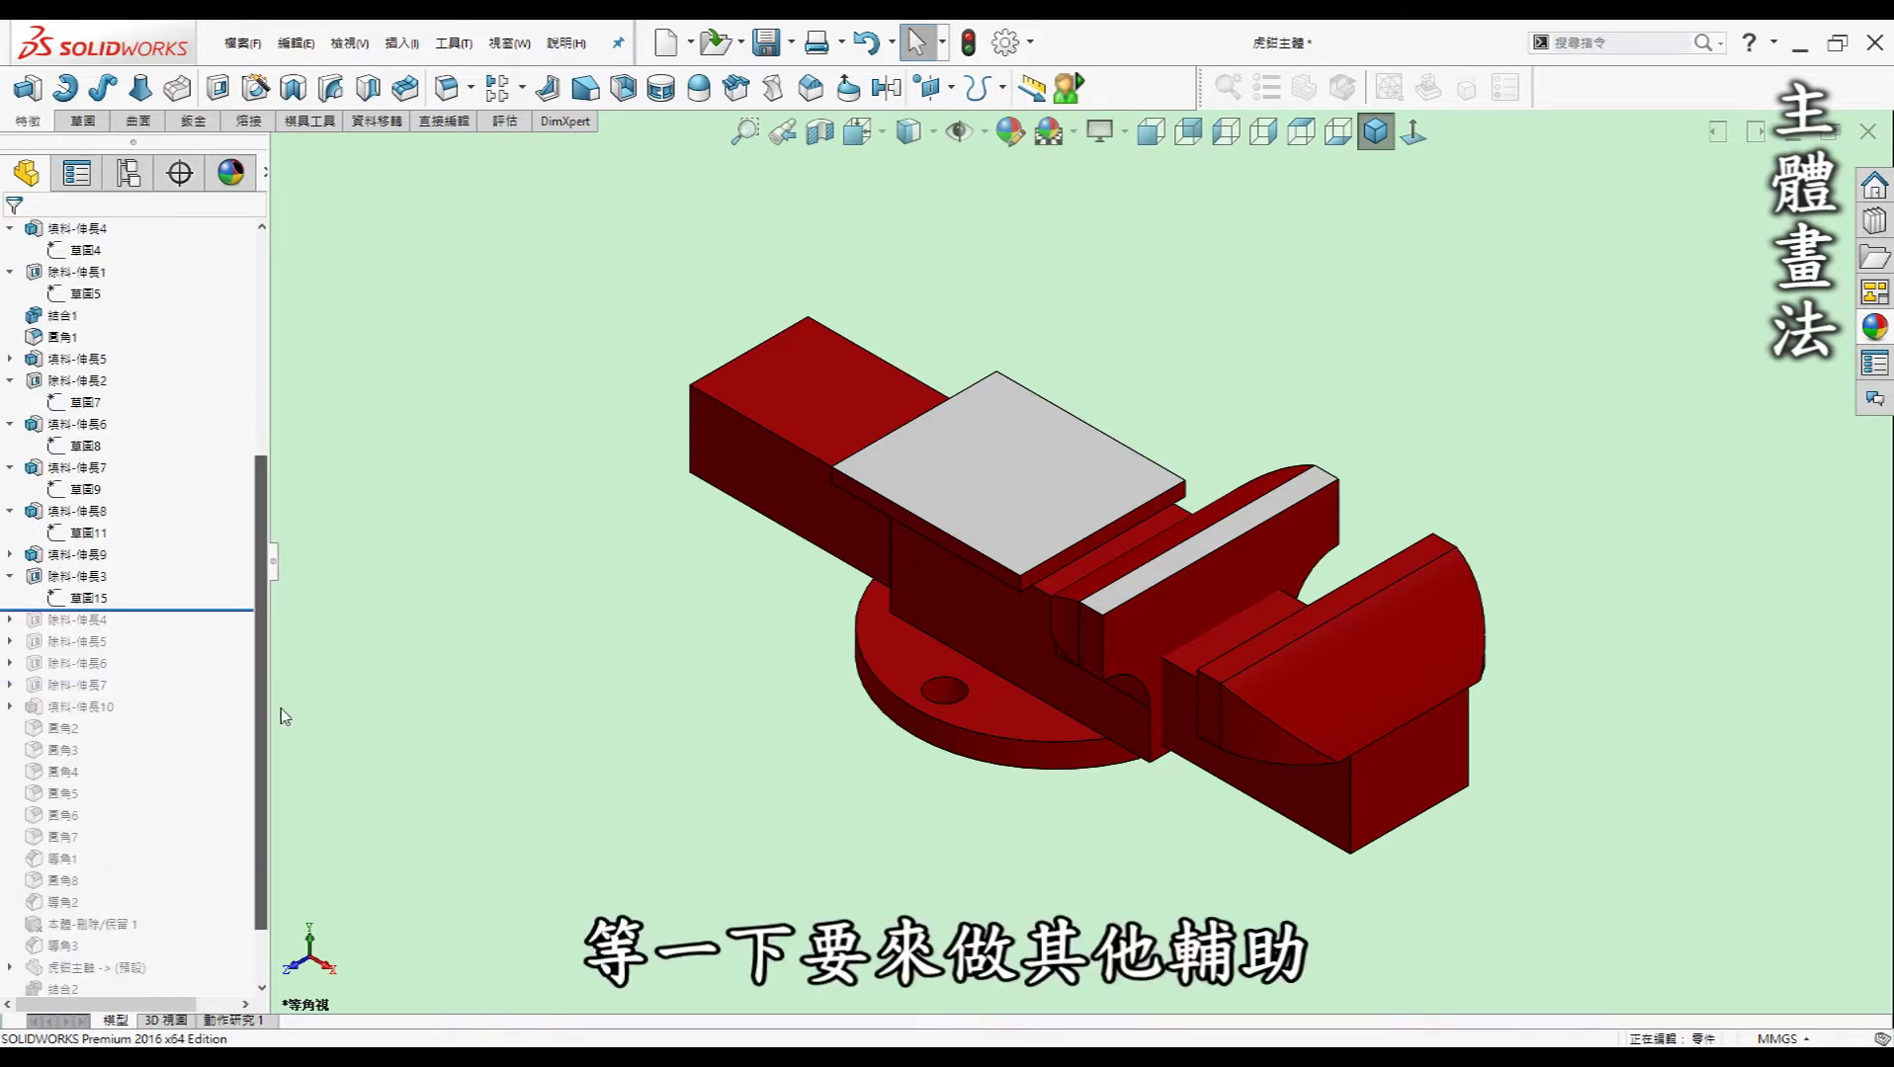
left_click_drag(163, 610, 32, 561)
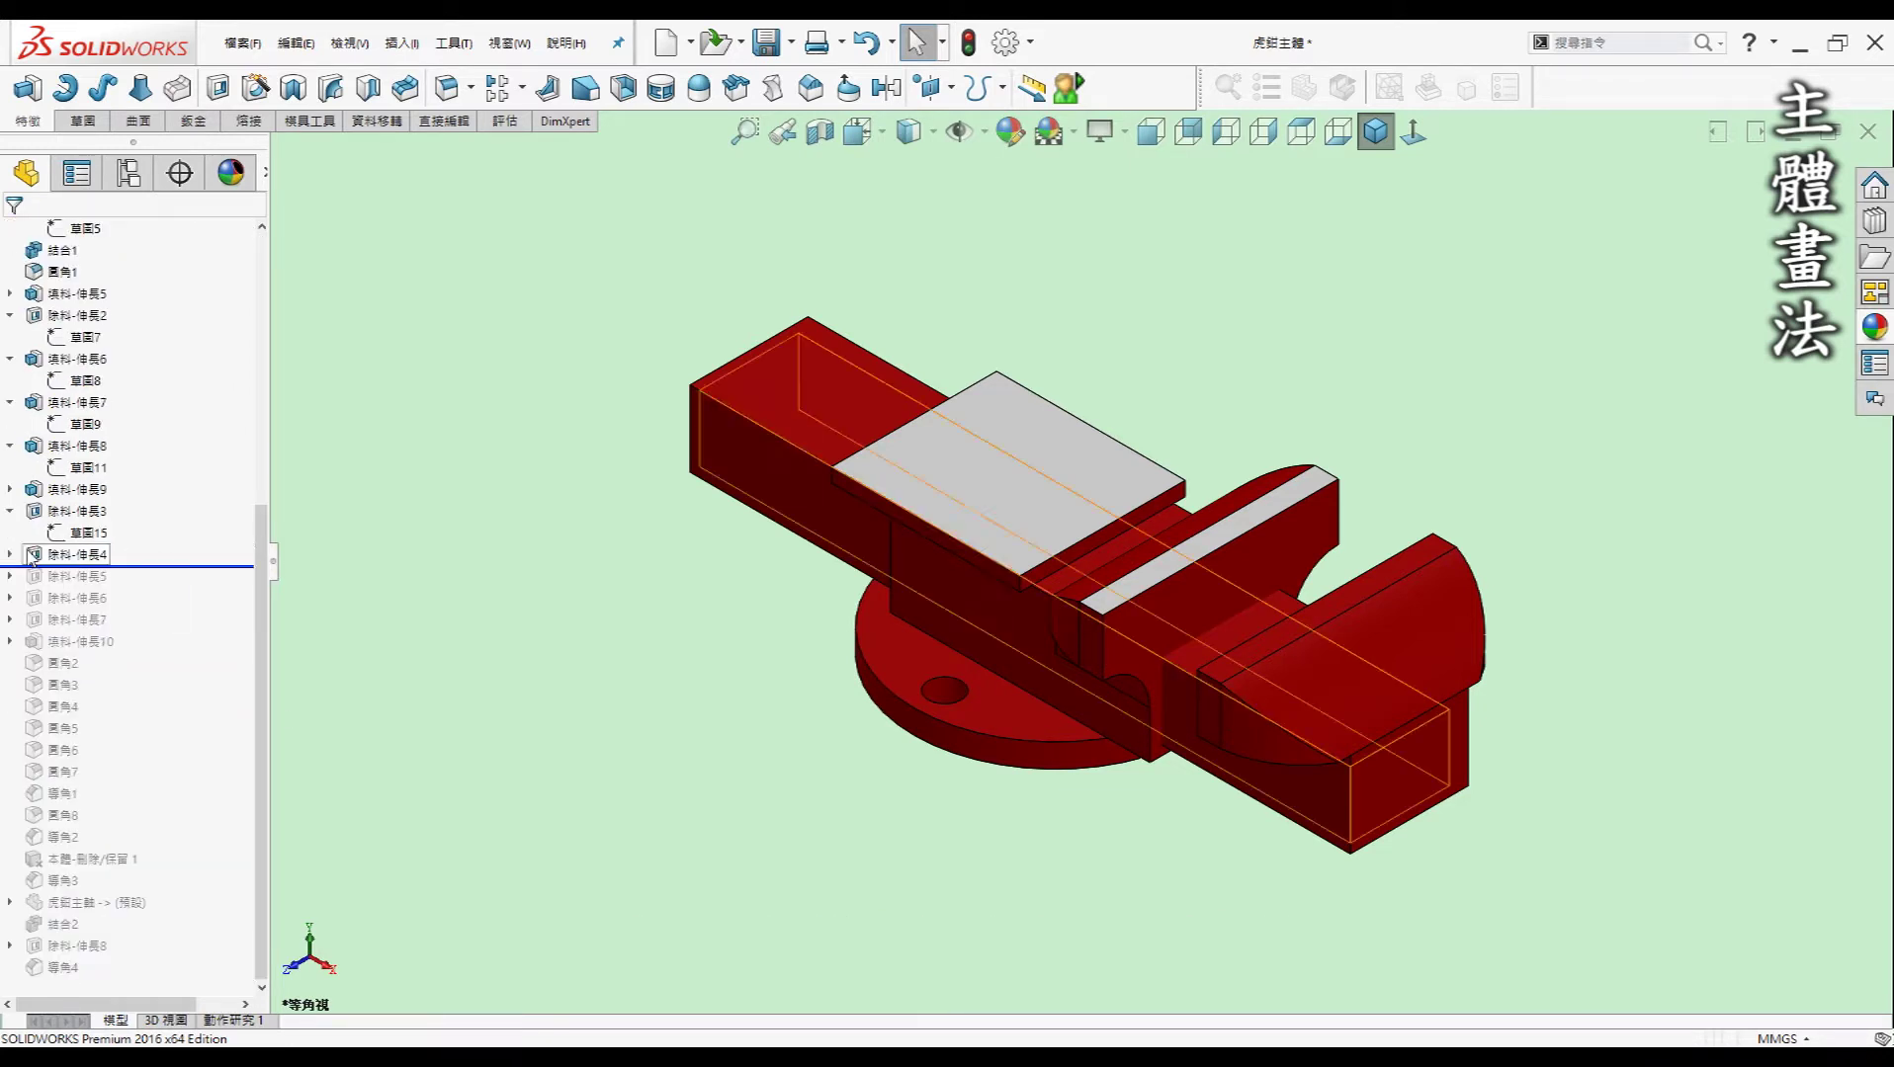
left_click(77, 554)
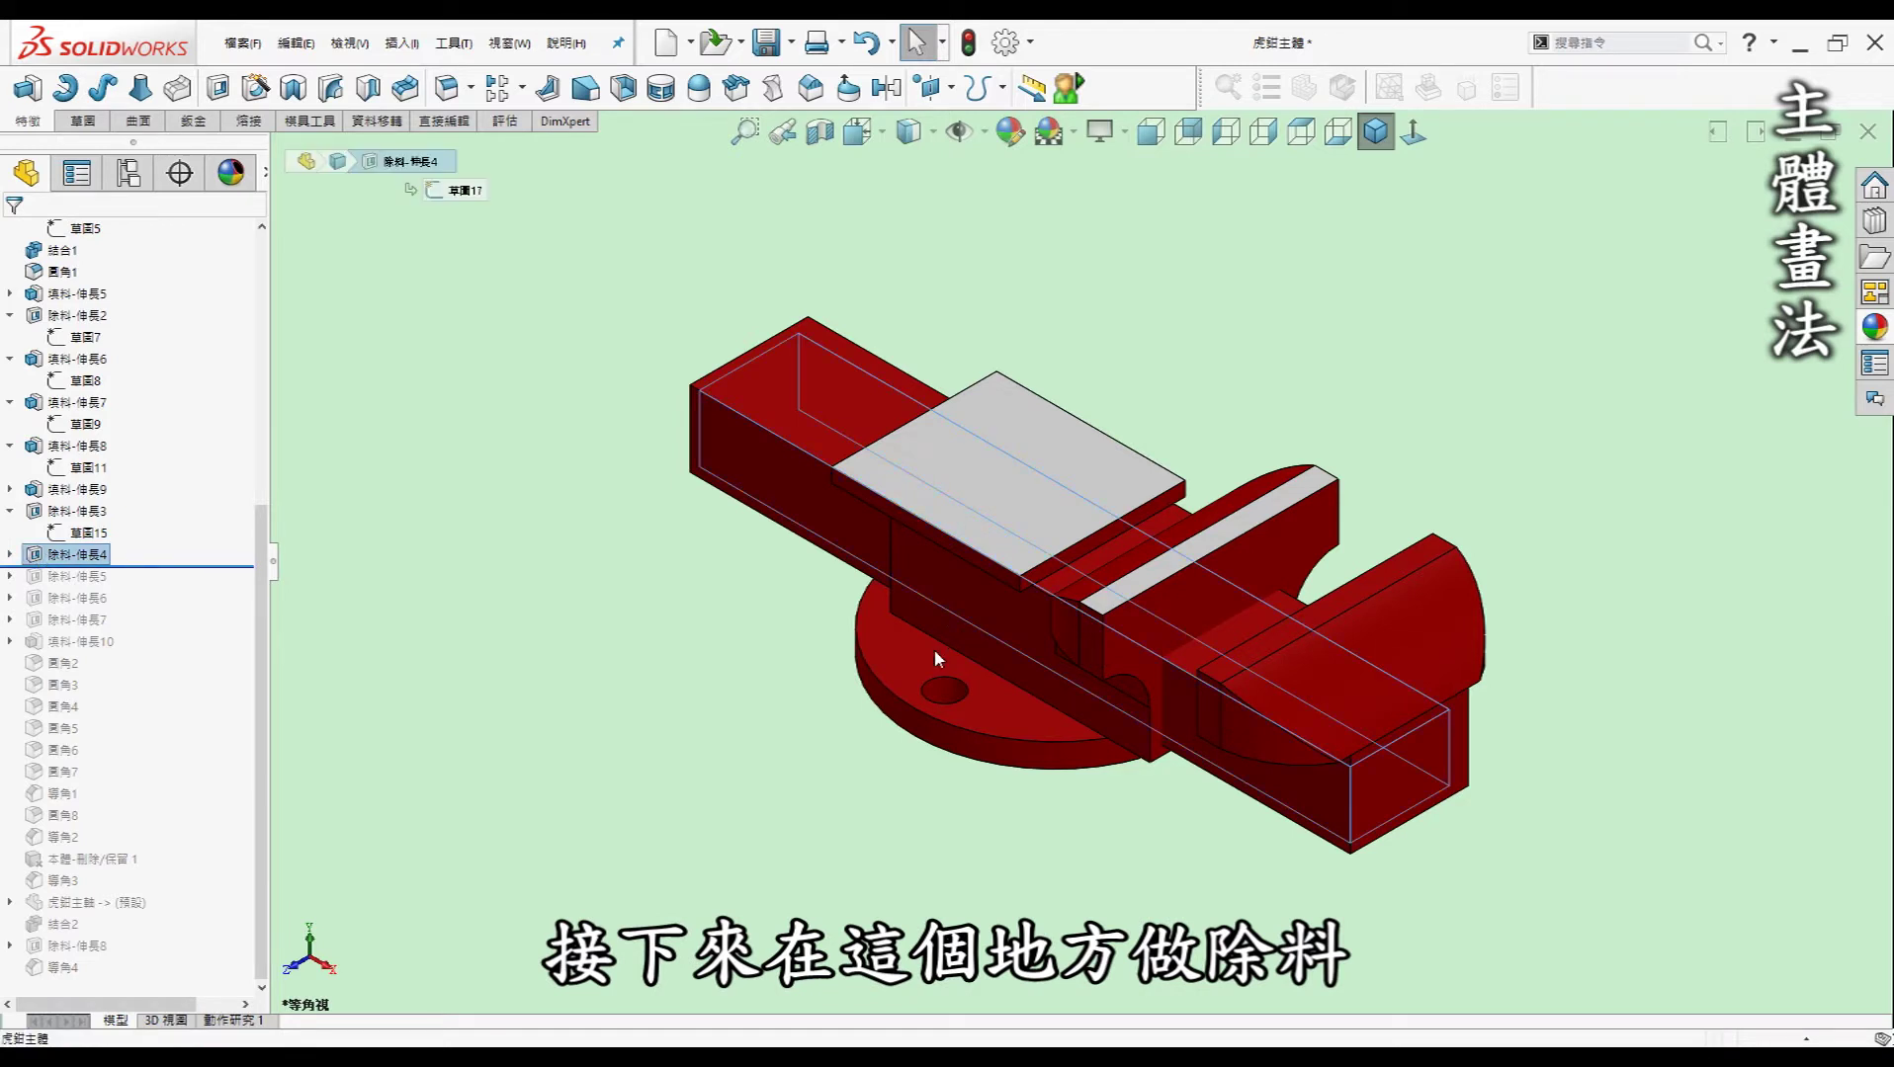
middle_click_drag(934, 649, 1057, 287)
middle_click_drag(1117, 605, 1133, 523)
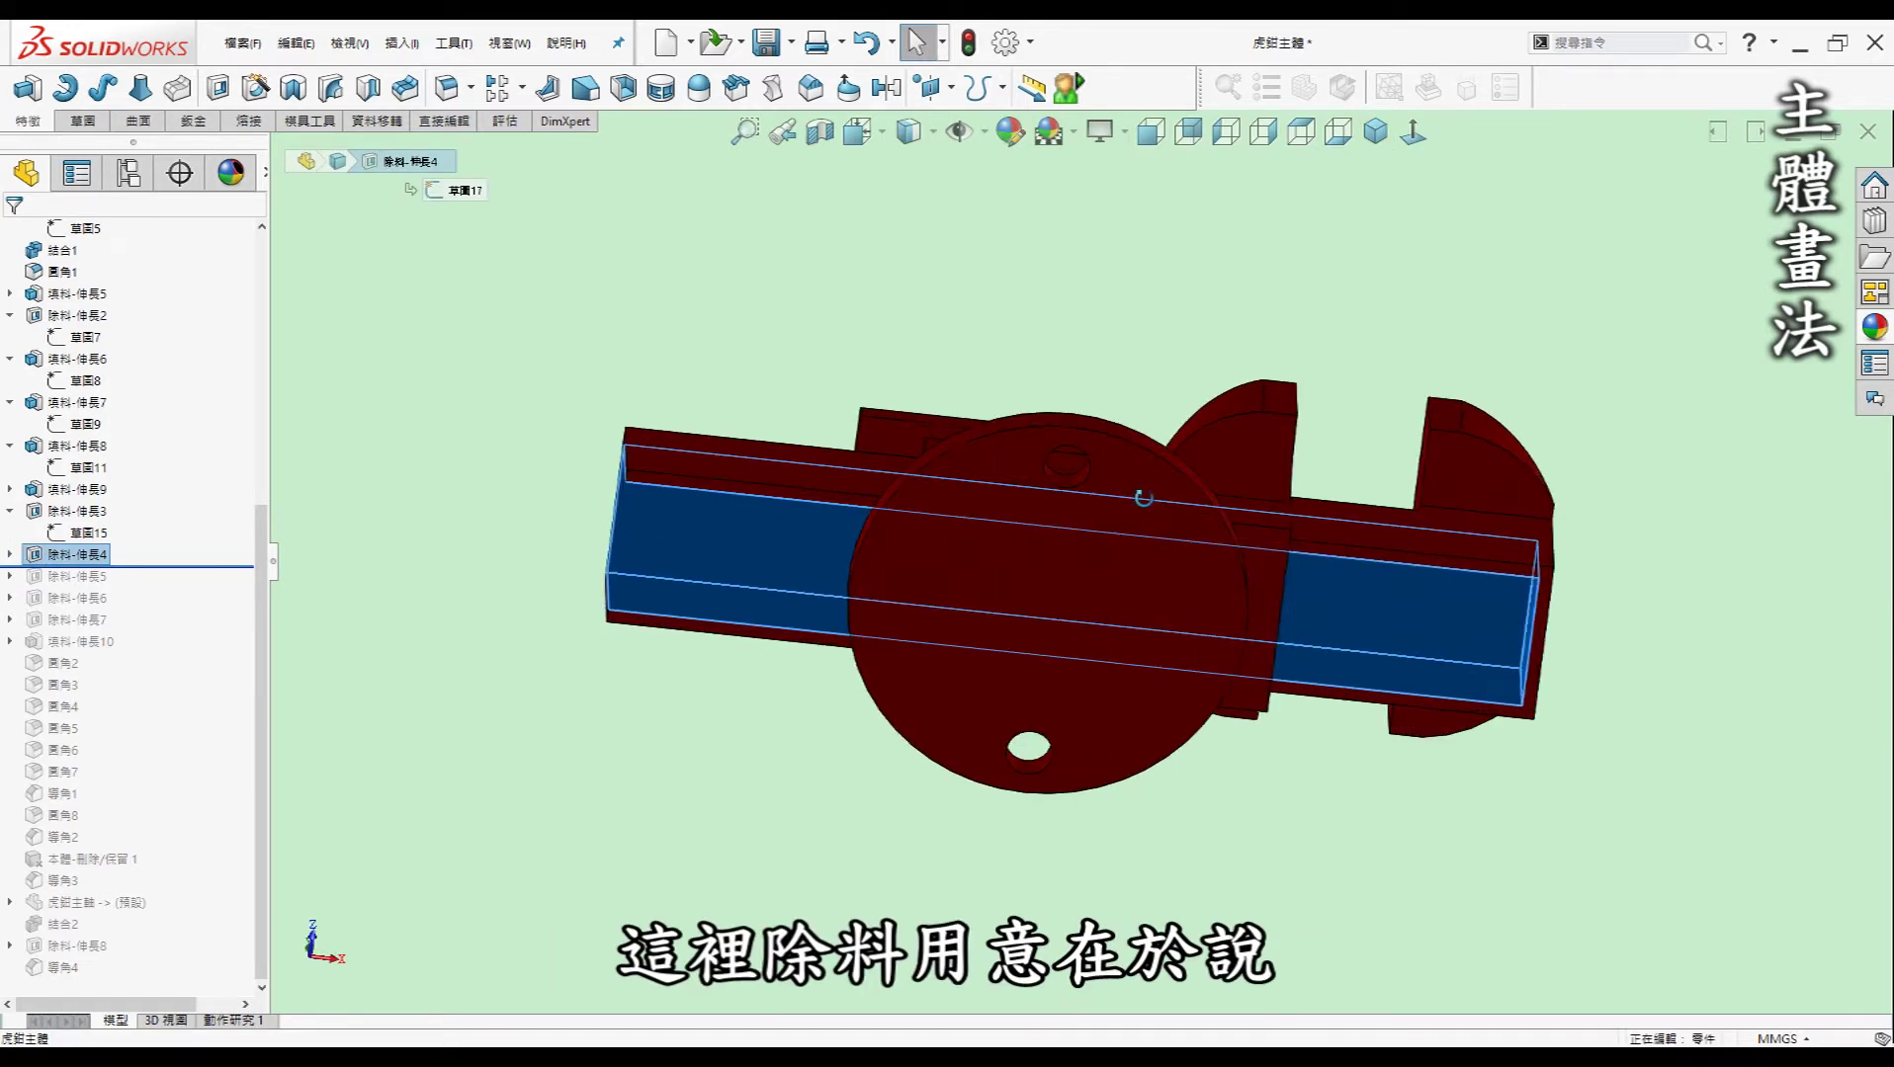
left_click(637, 742)
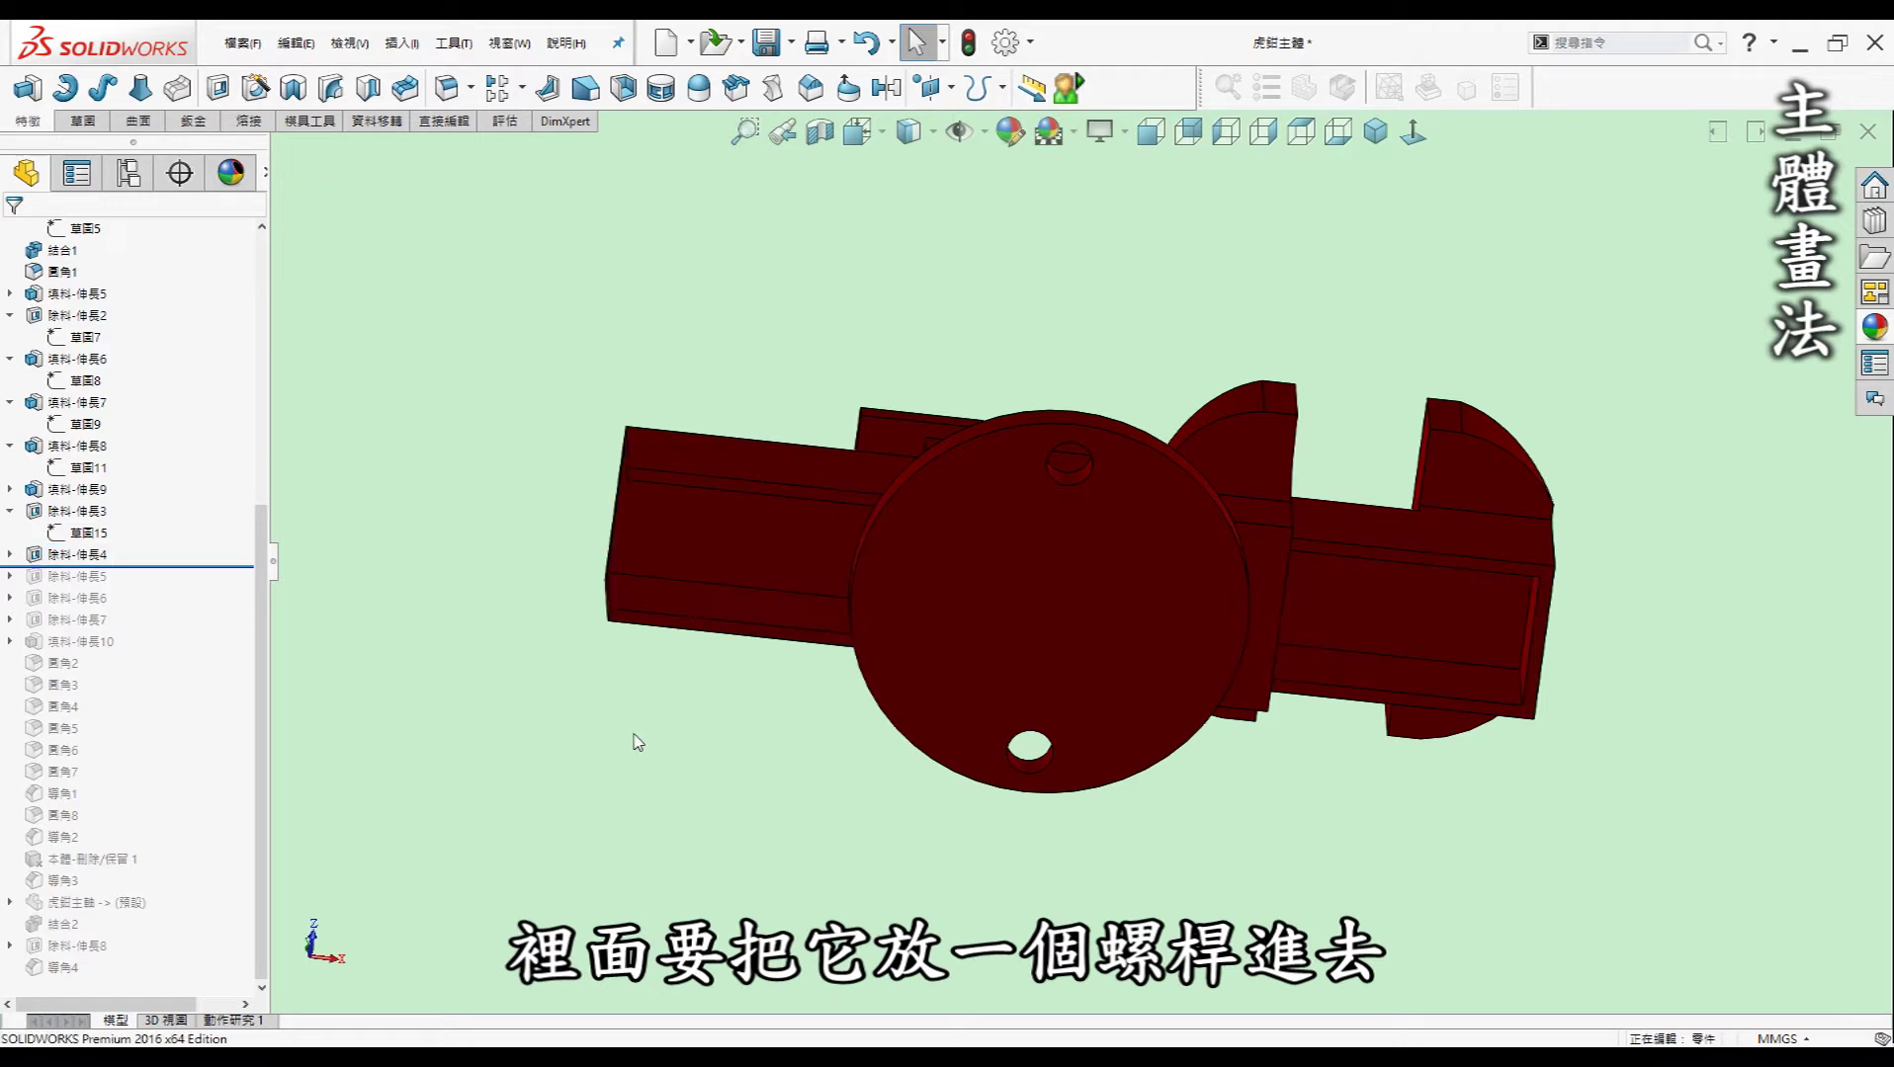
left_click(10, 555)
left_click(84, 578)
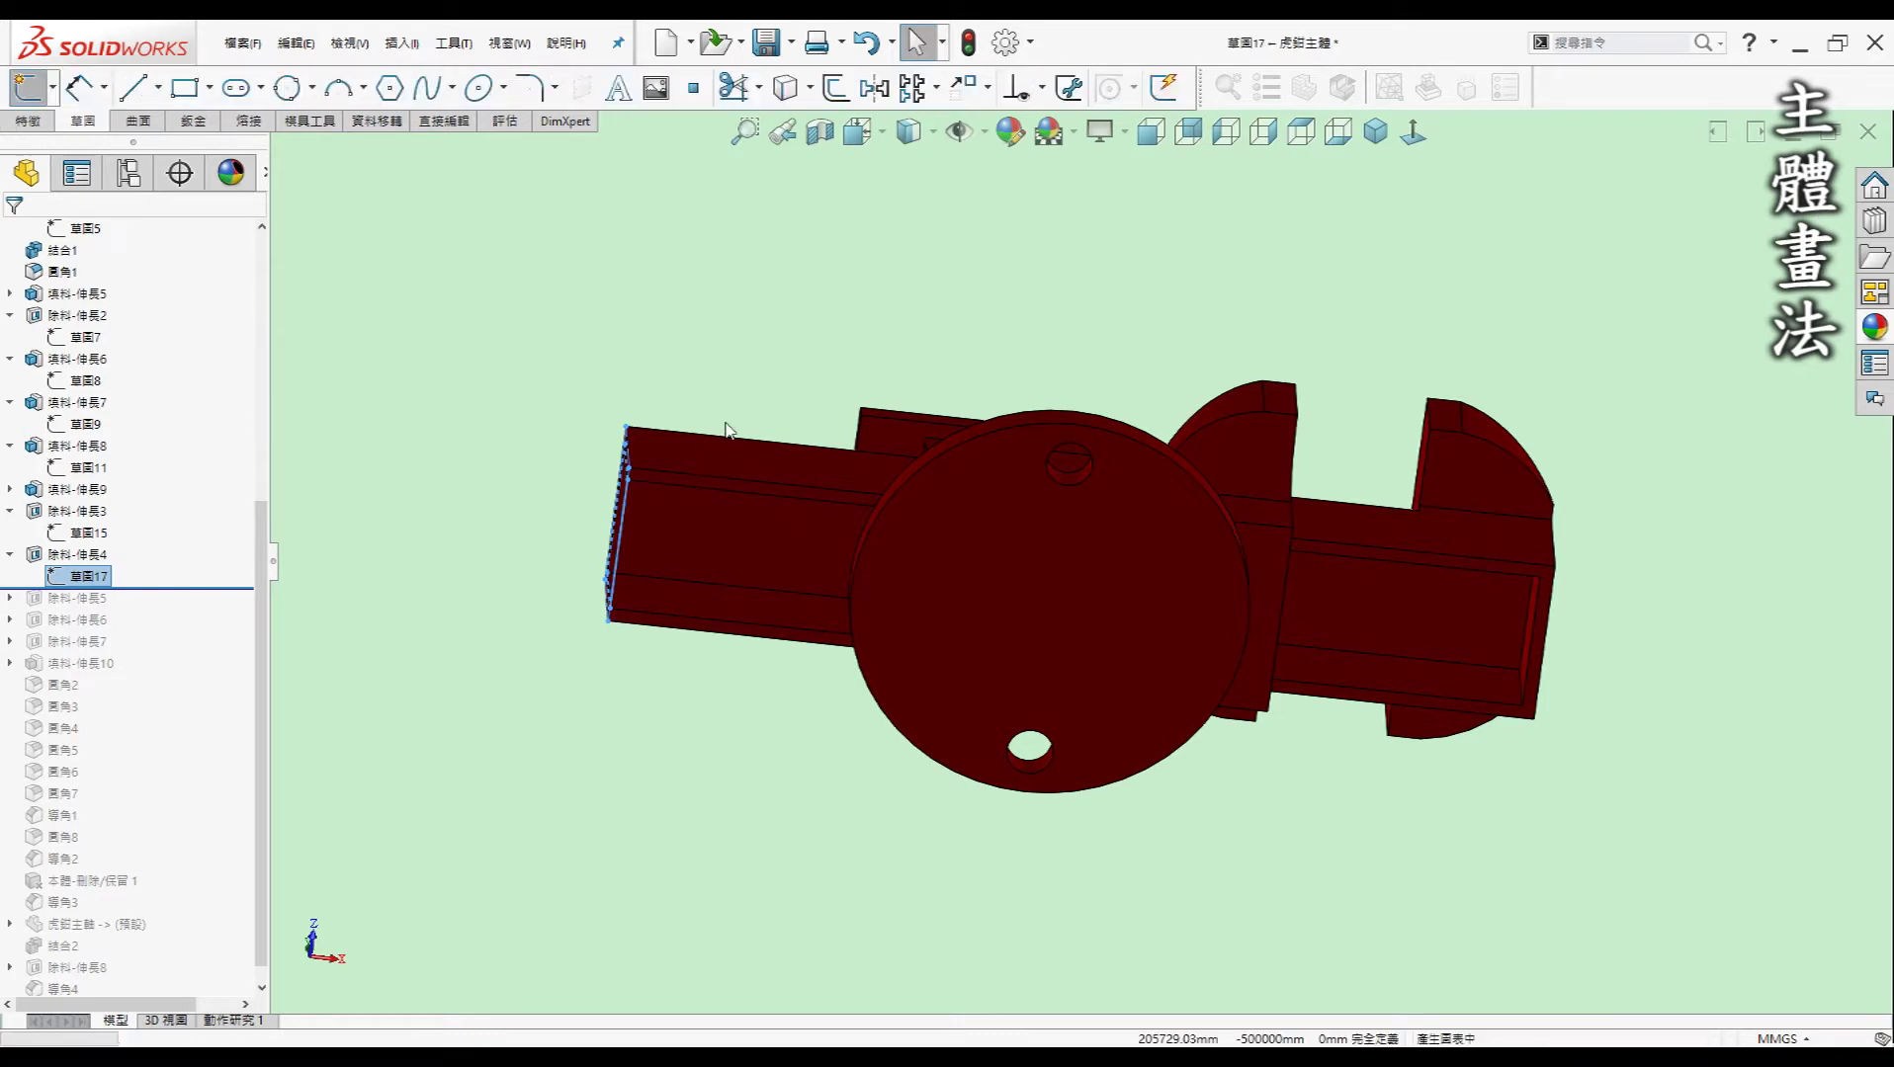
scroll(987, 620, "down", 3)
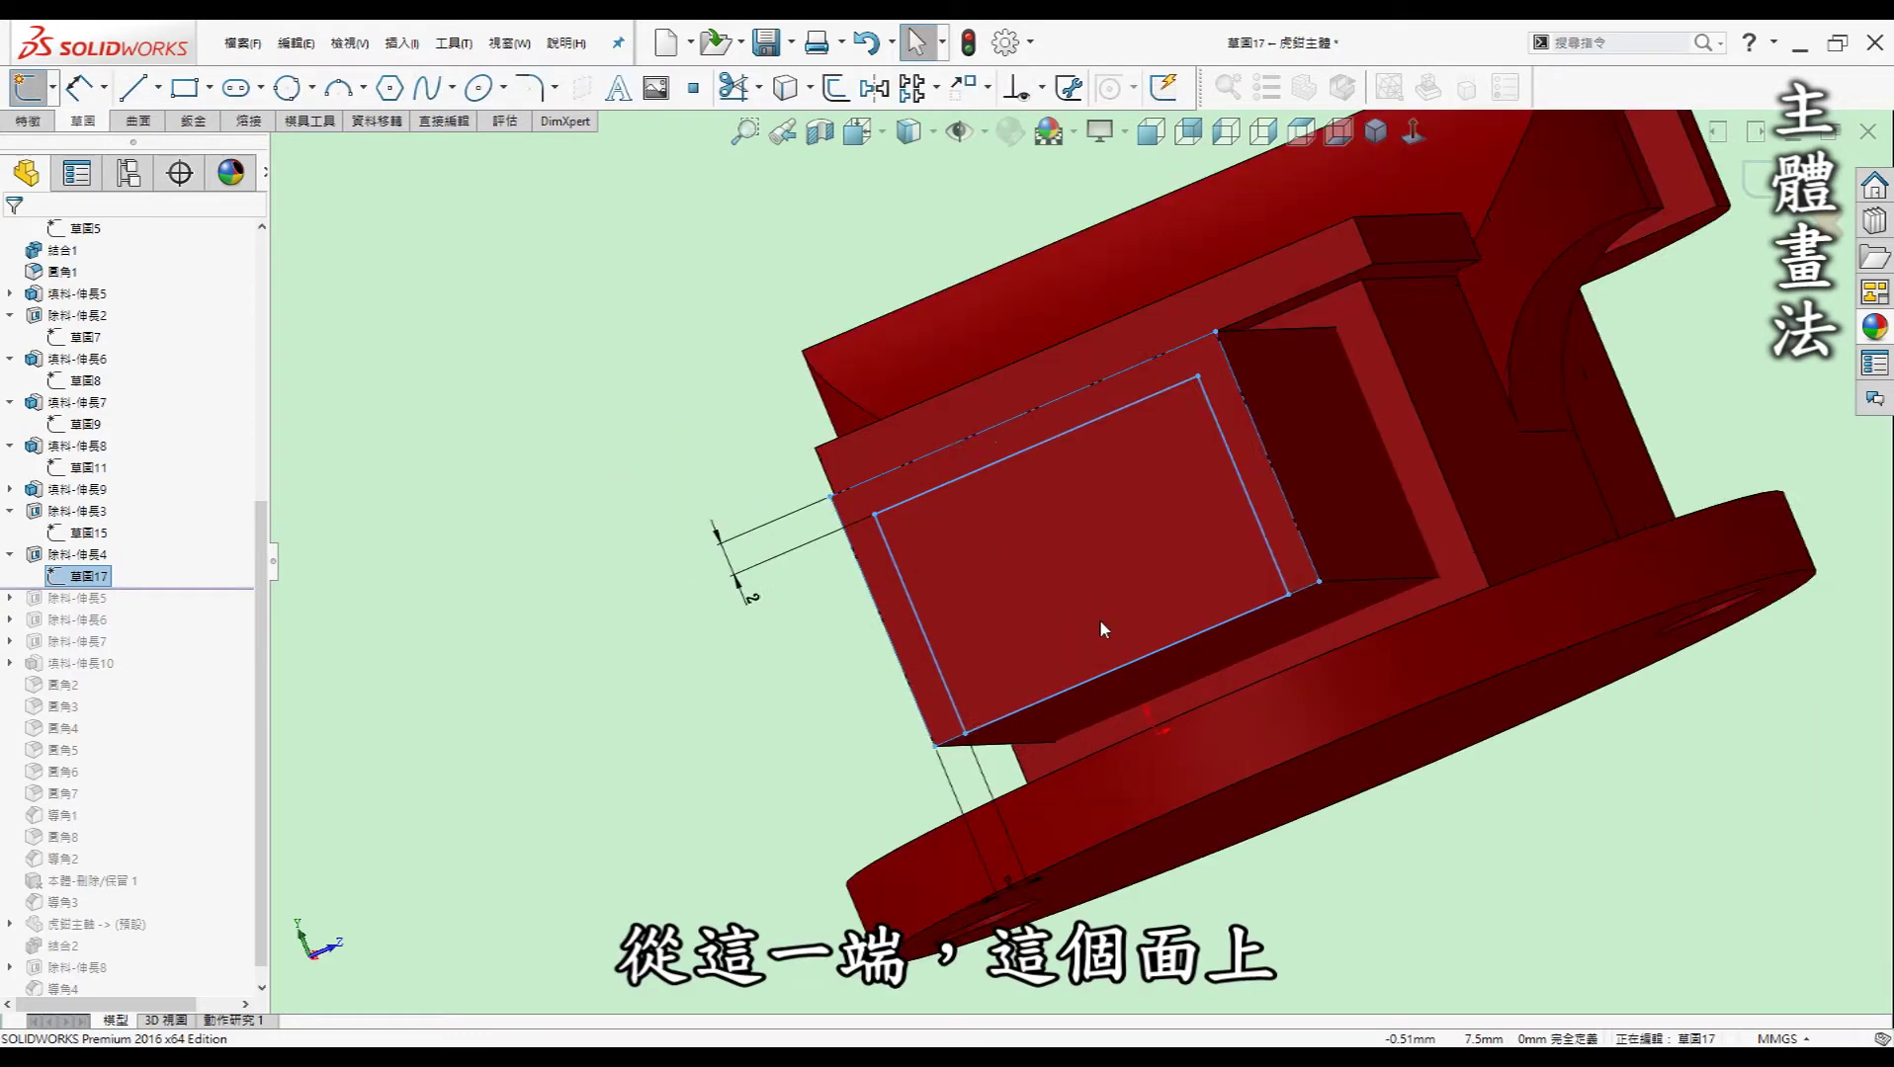
scroll(1099, 633, "down", 2)
scroll(1099, 633, "up", 1)
scroll(1107, 626, "up", 1)
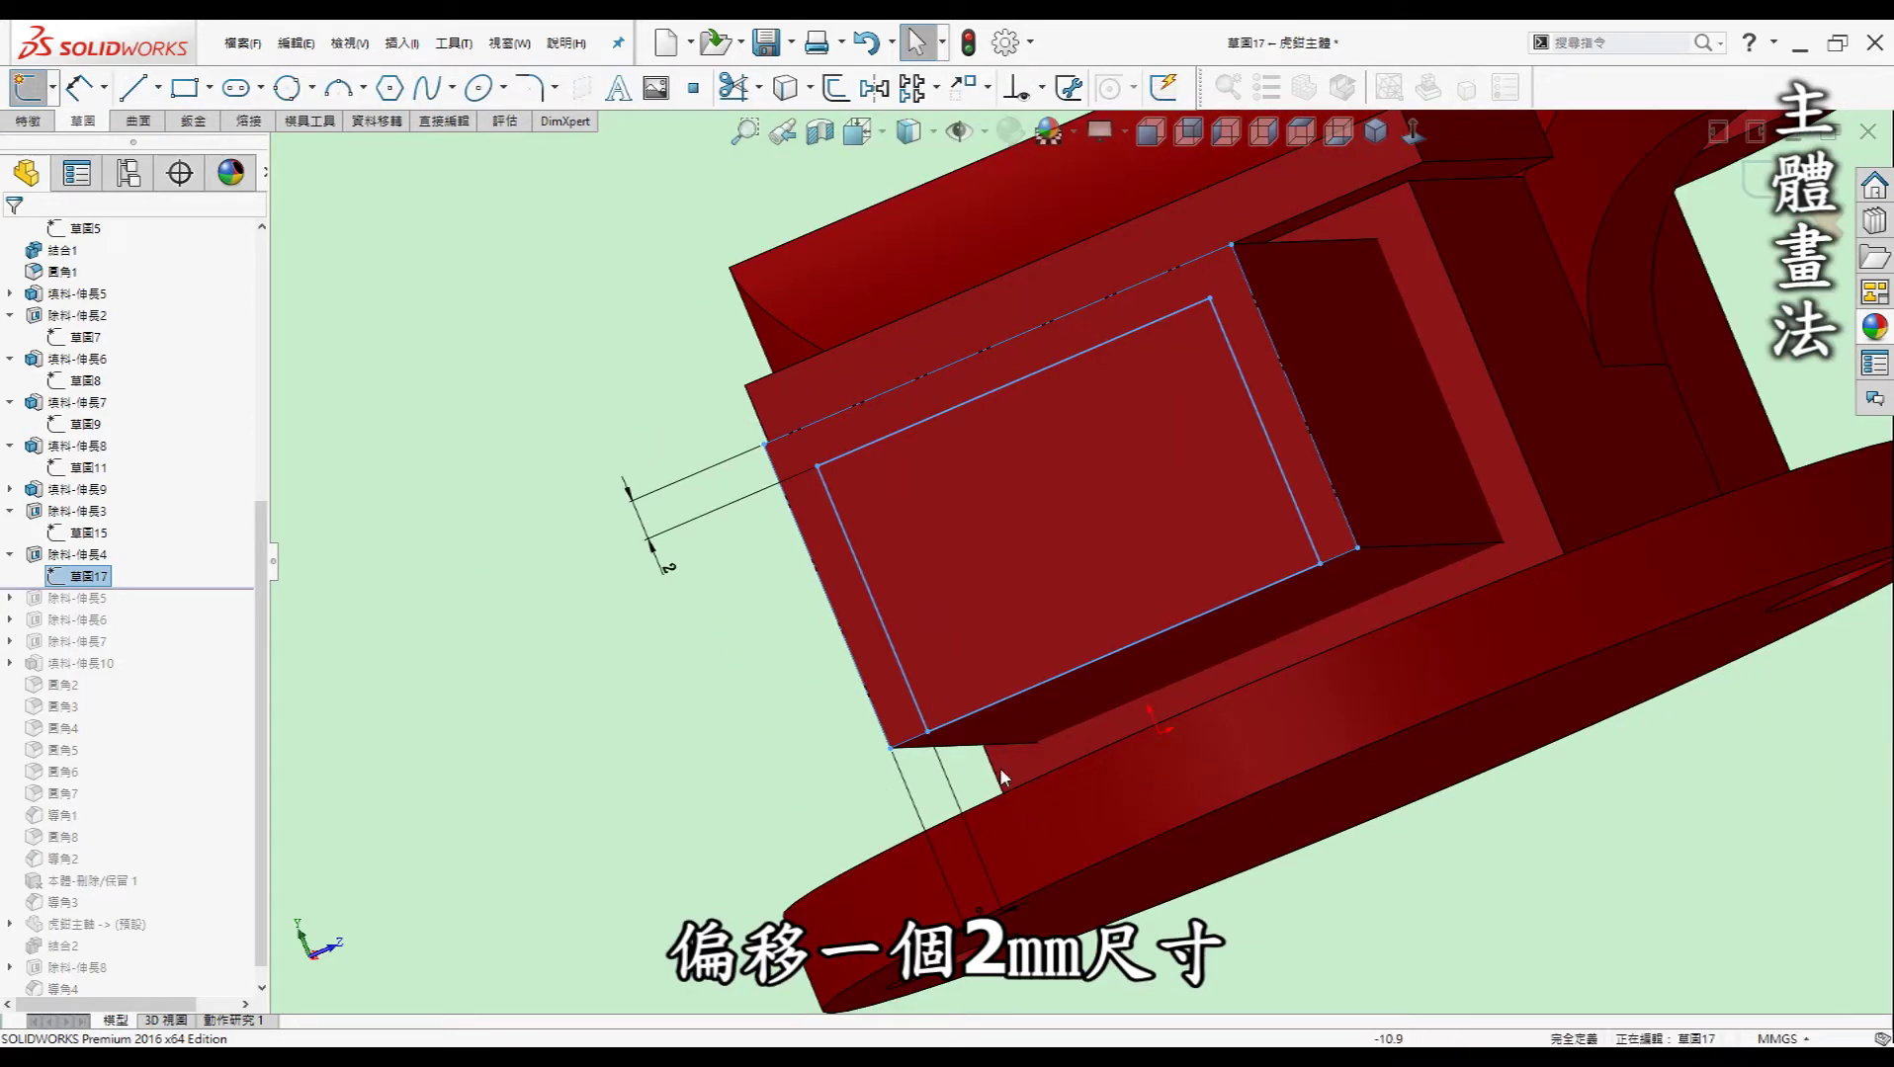
scroll(1275, 494, "up", 3)
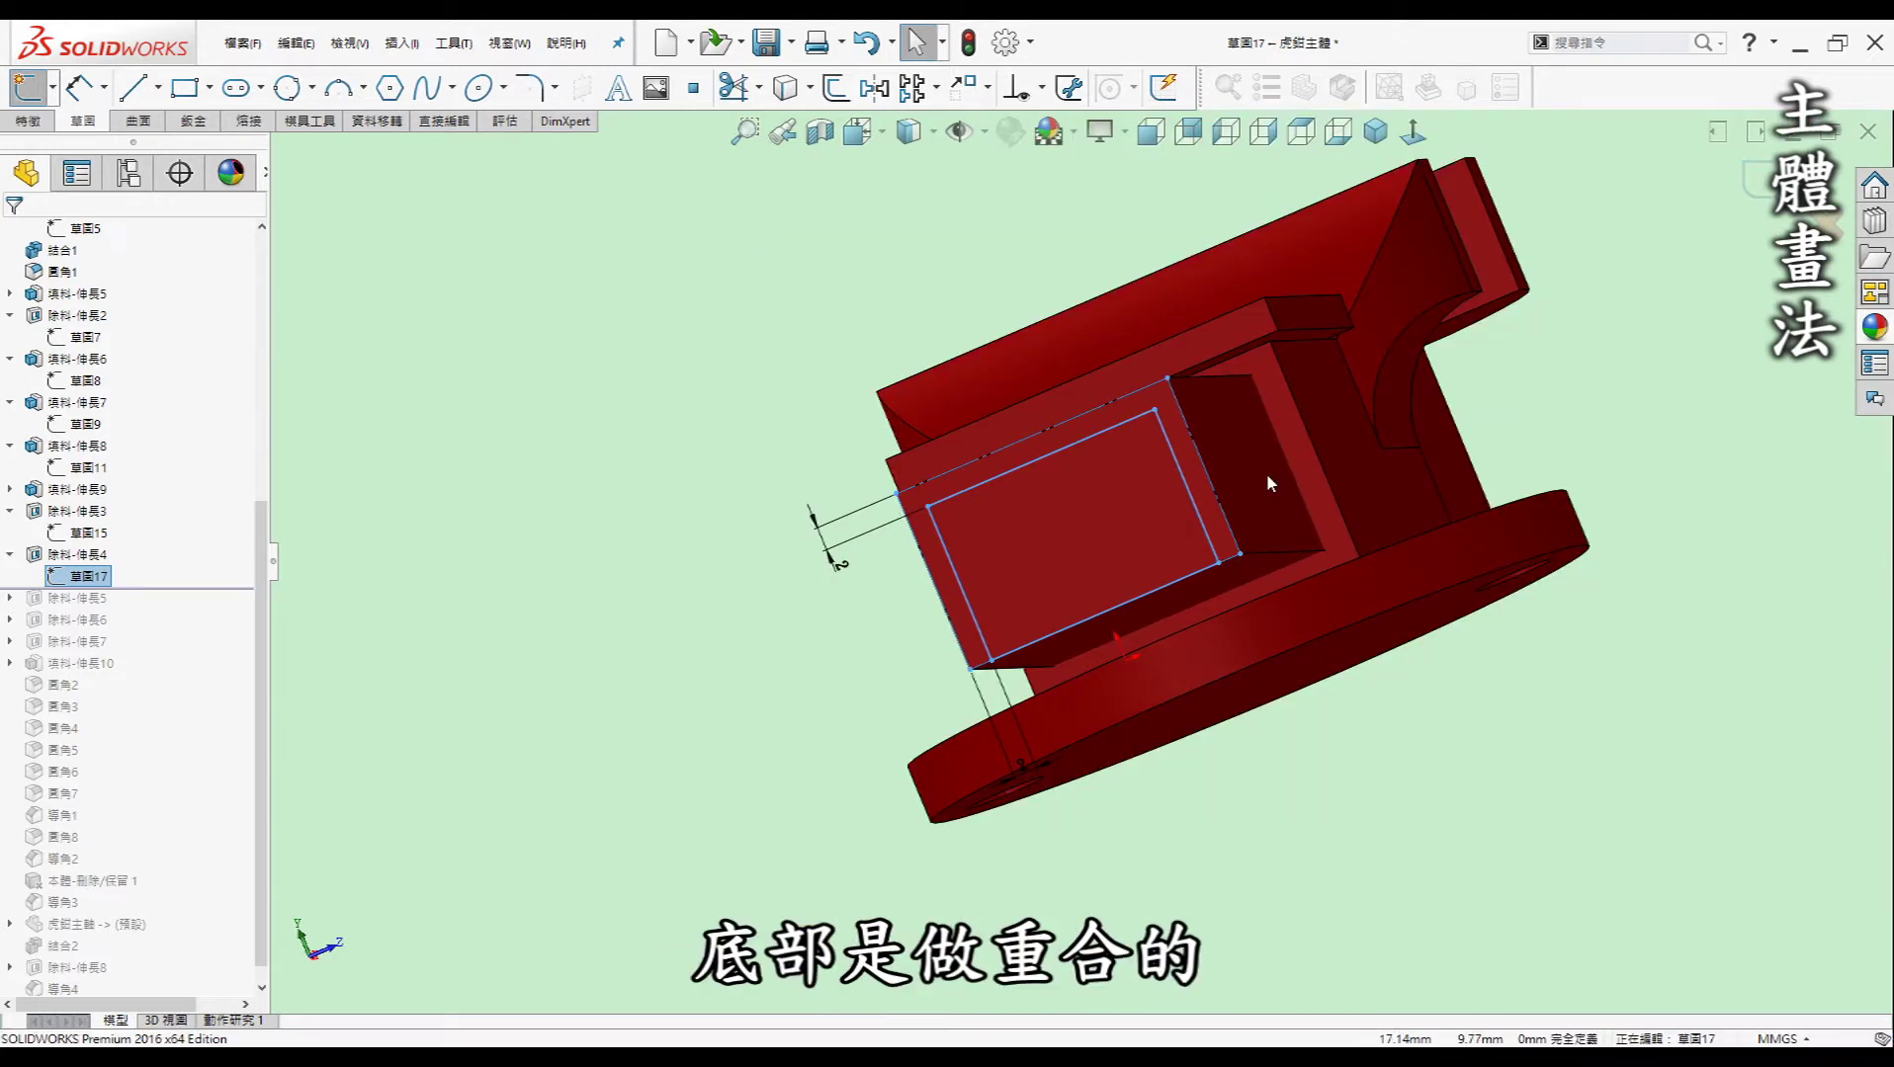
middle_click_drag(1266, 474, 1134, 423)
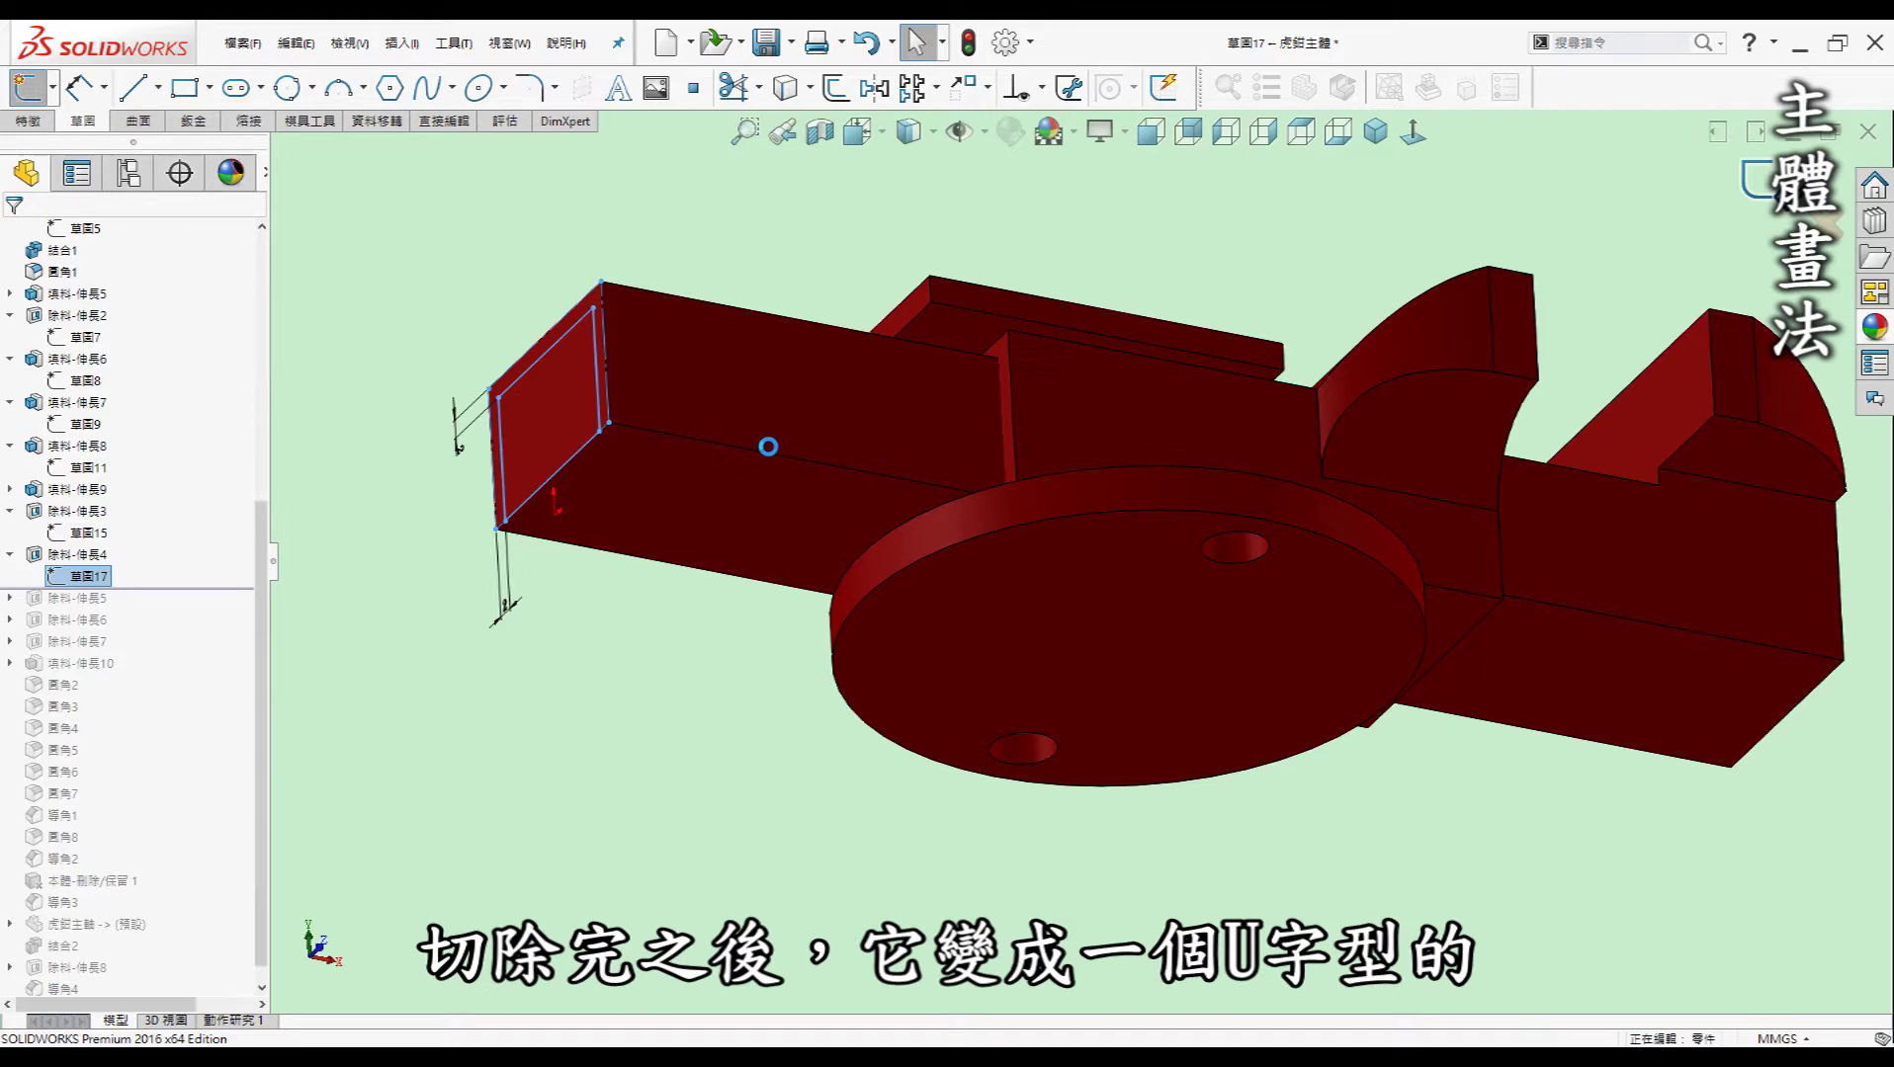
middle_click_drag(1281, 637, 1439, 608)
scroll(1803, 702, "down", 5)
right_click_drag(1725, 681, 1625, 626)
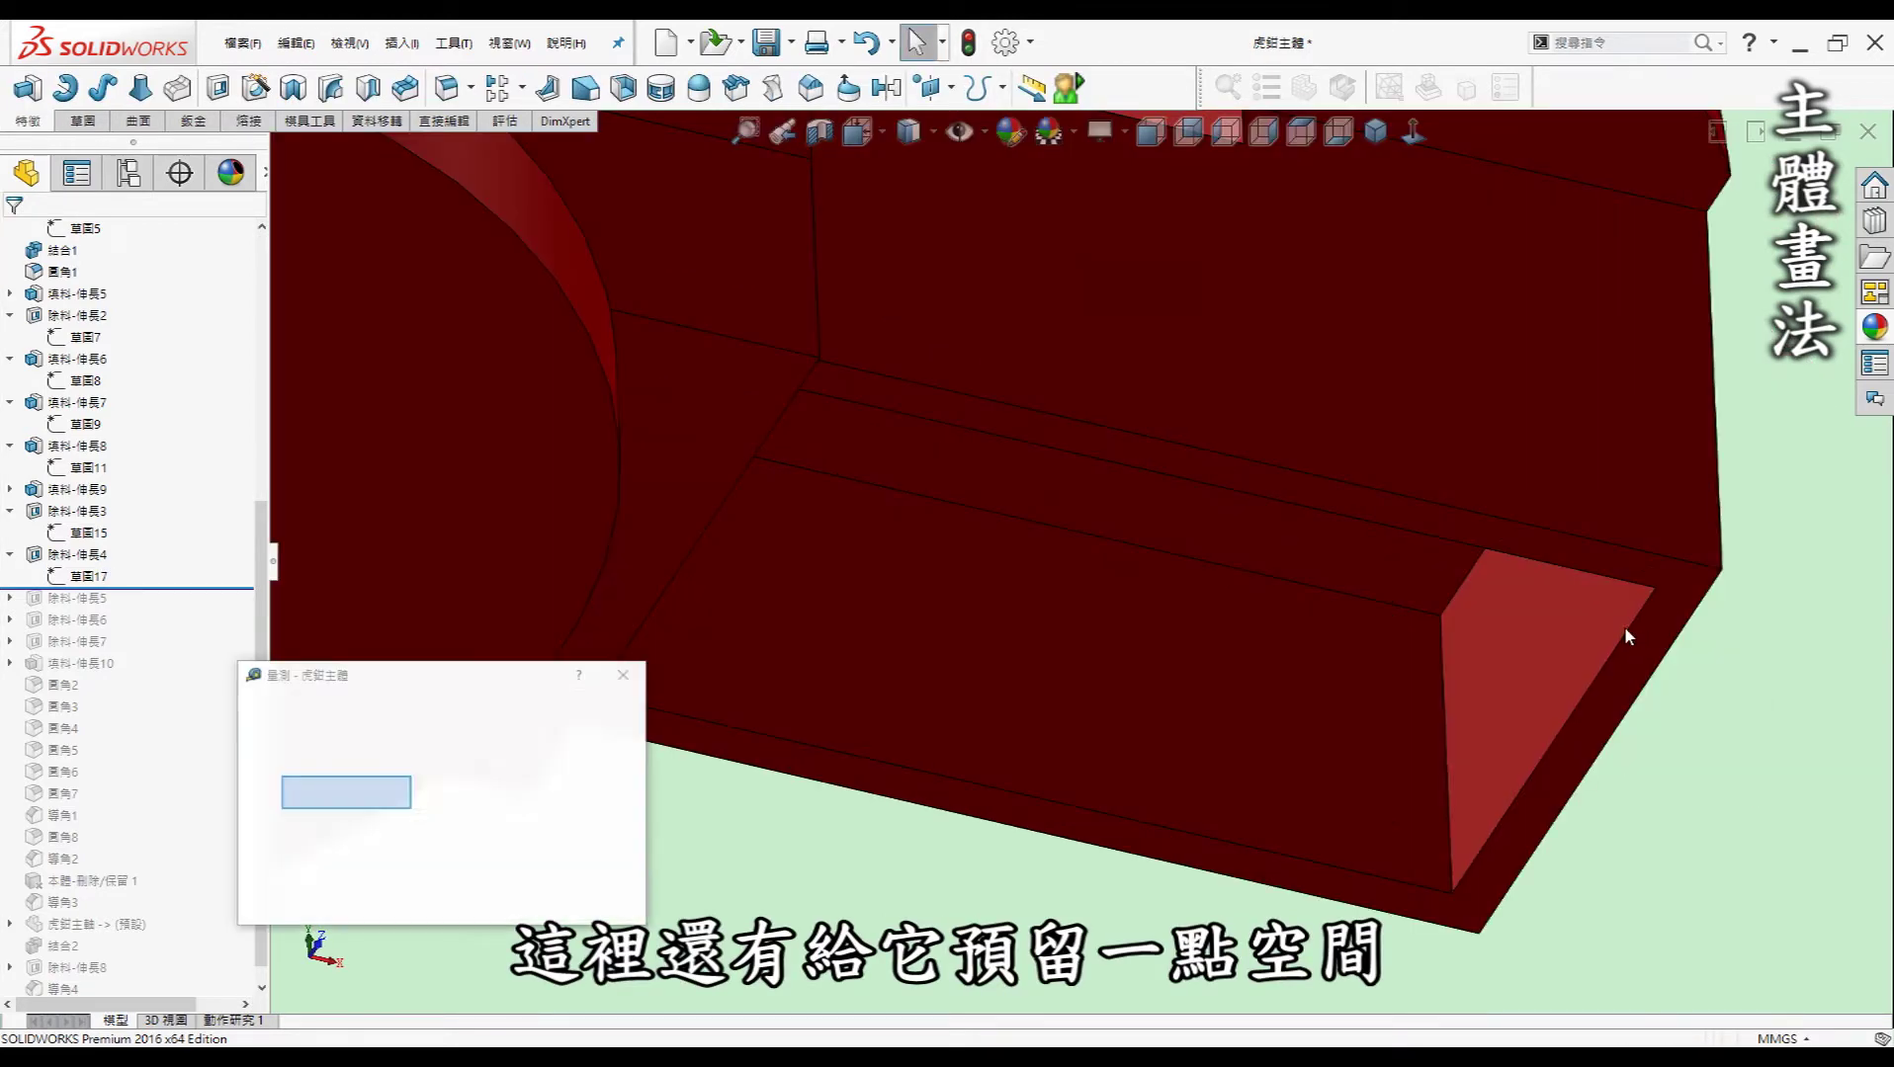
left_click(1591, 623)
mouse_move(1592, 622)
middle_mouse_down()
mouse_move(1513, 643)
mouse_move(1556, 618)
middle_mouse_up()
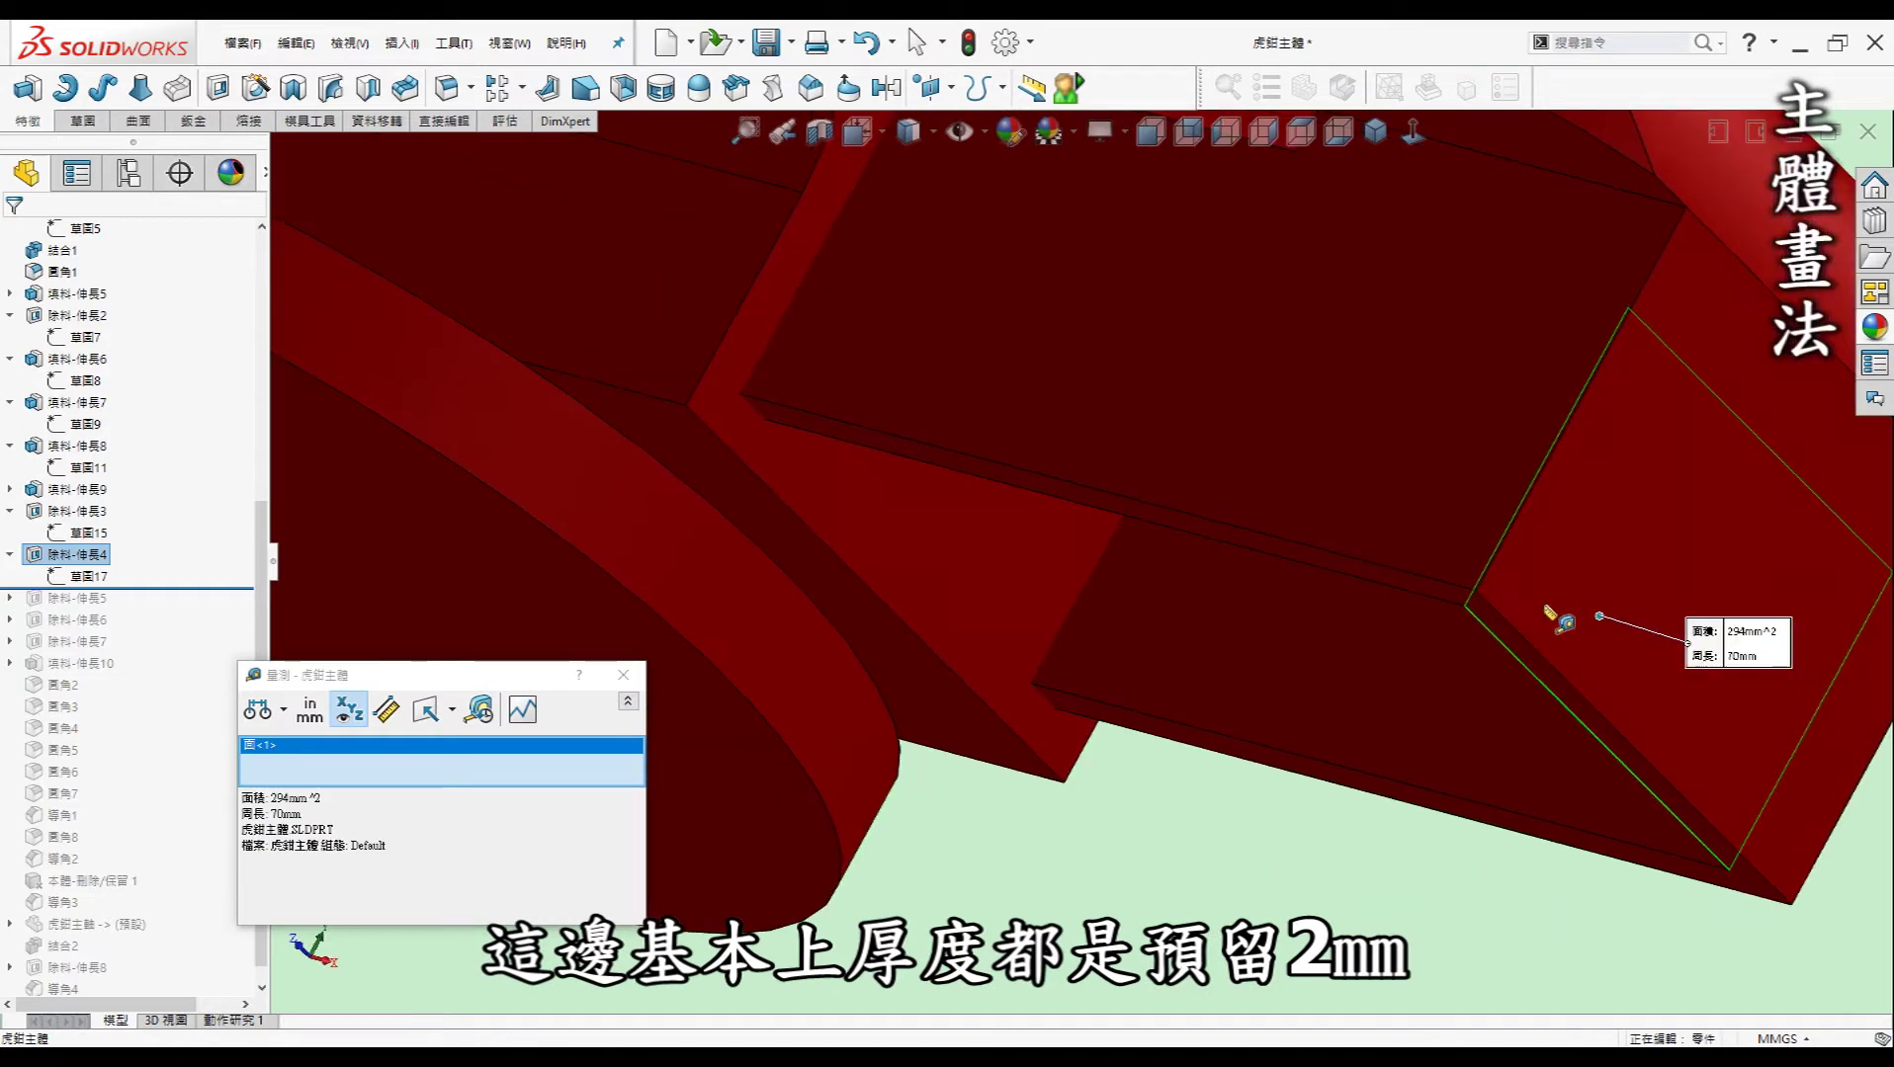
scroll(1562, 612, "up", 5)
key("Escape")
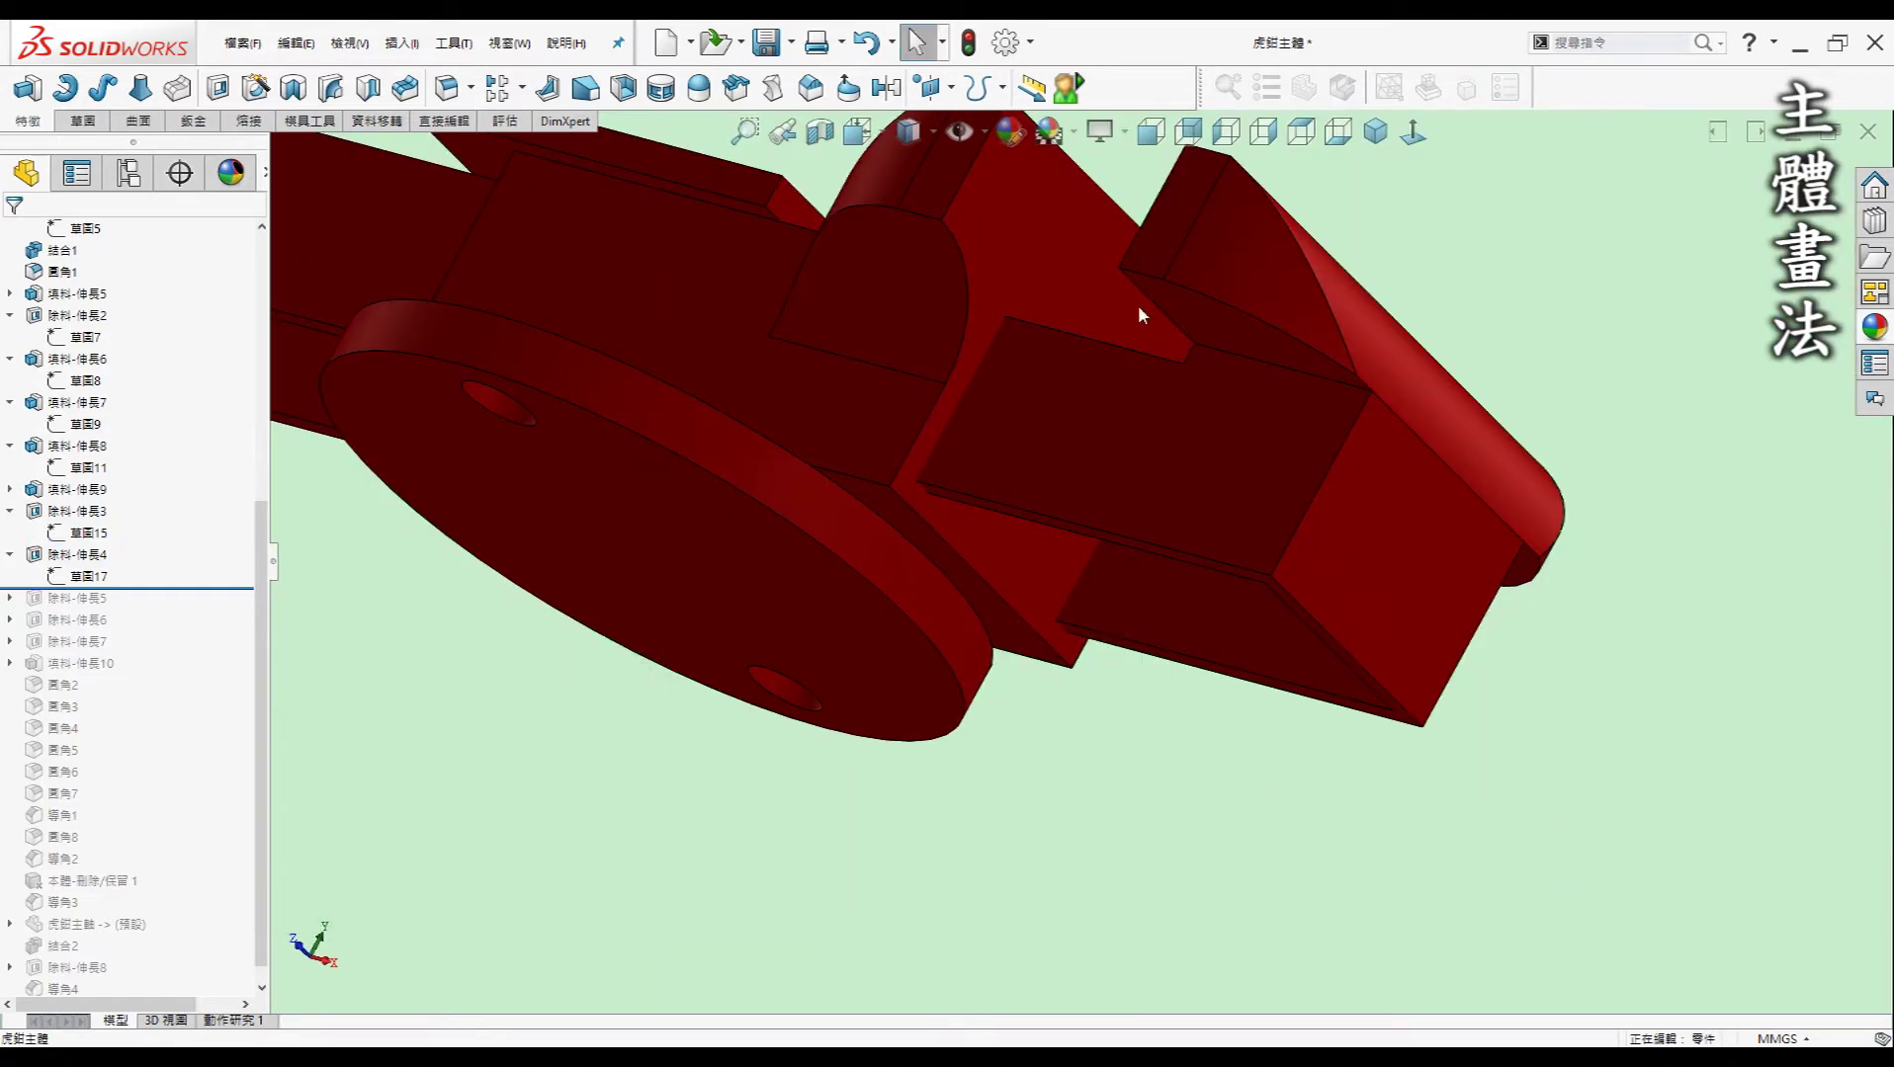
- Roll the vise body forward to include 除料-伸長5 and open its sketch 草圖18 for editing
scroll(1164, 632, "up", 3)
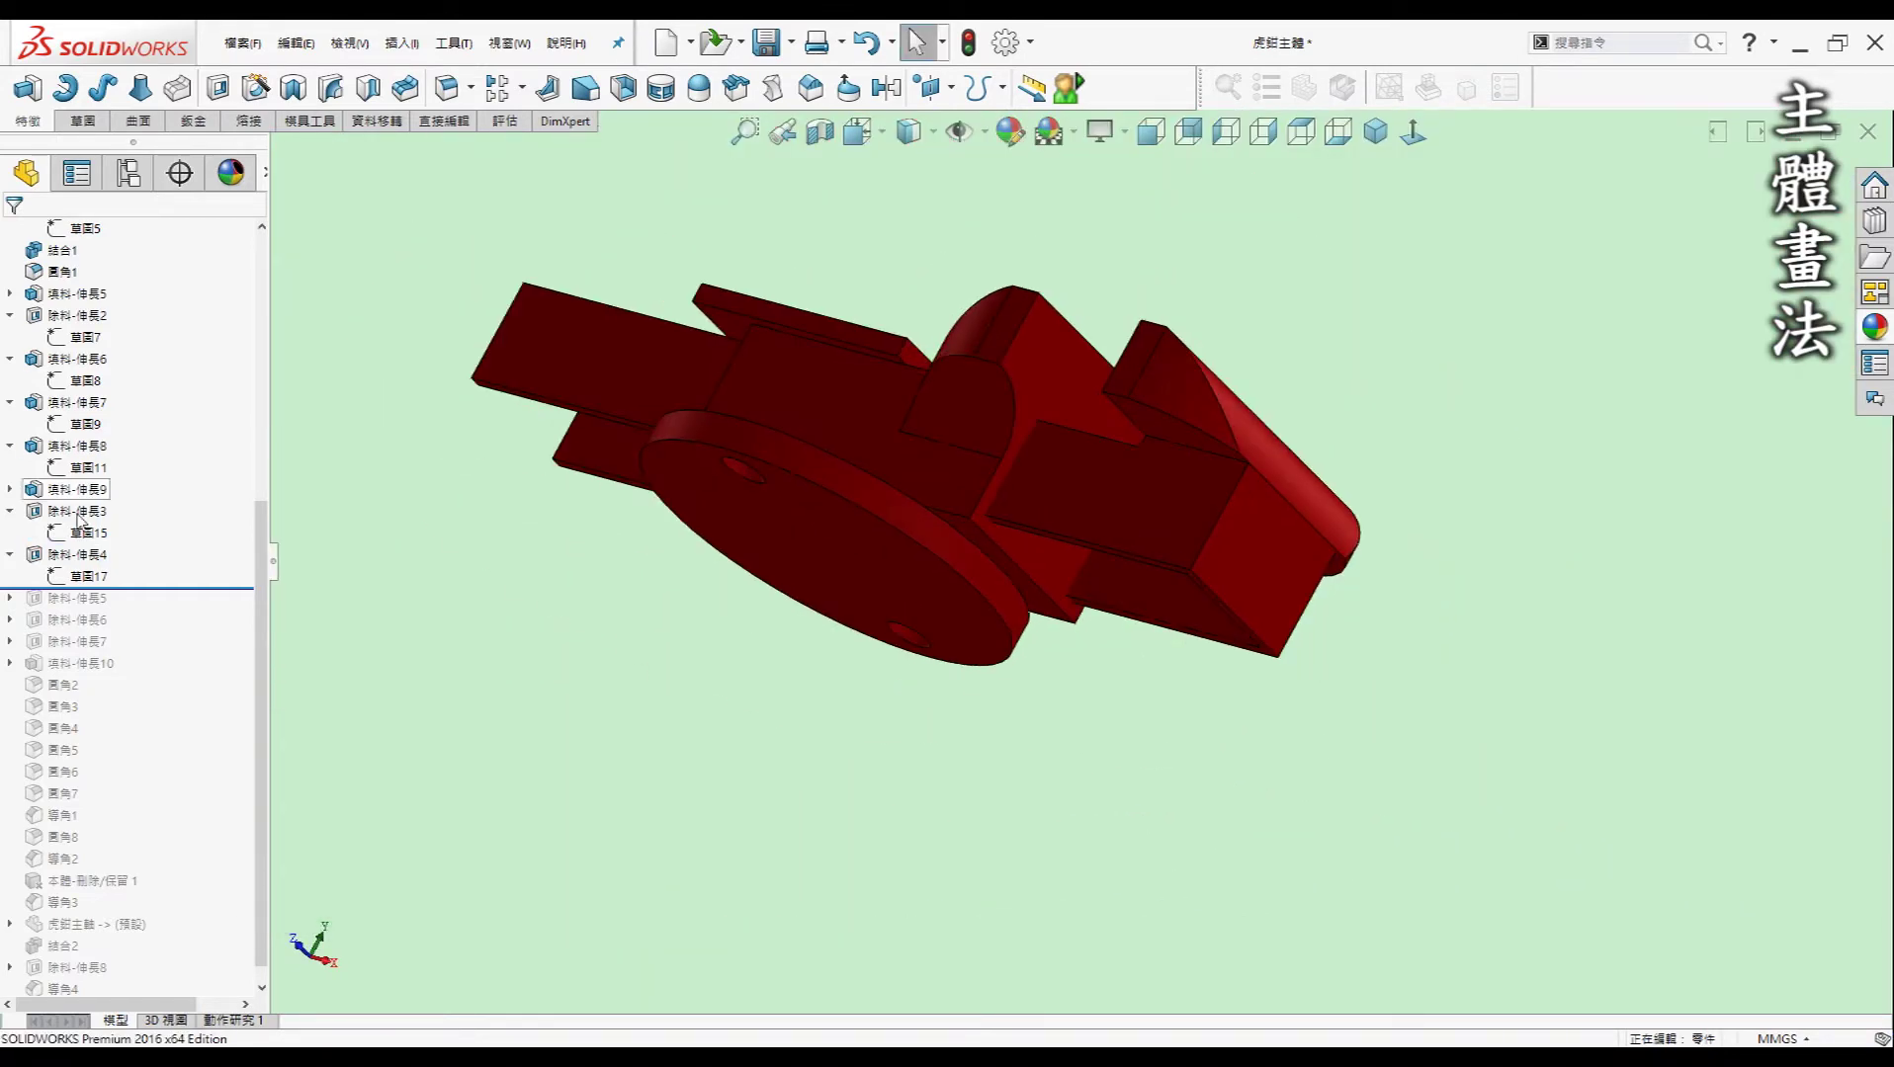
left_click_drag(132, 588, 127, 610)
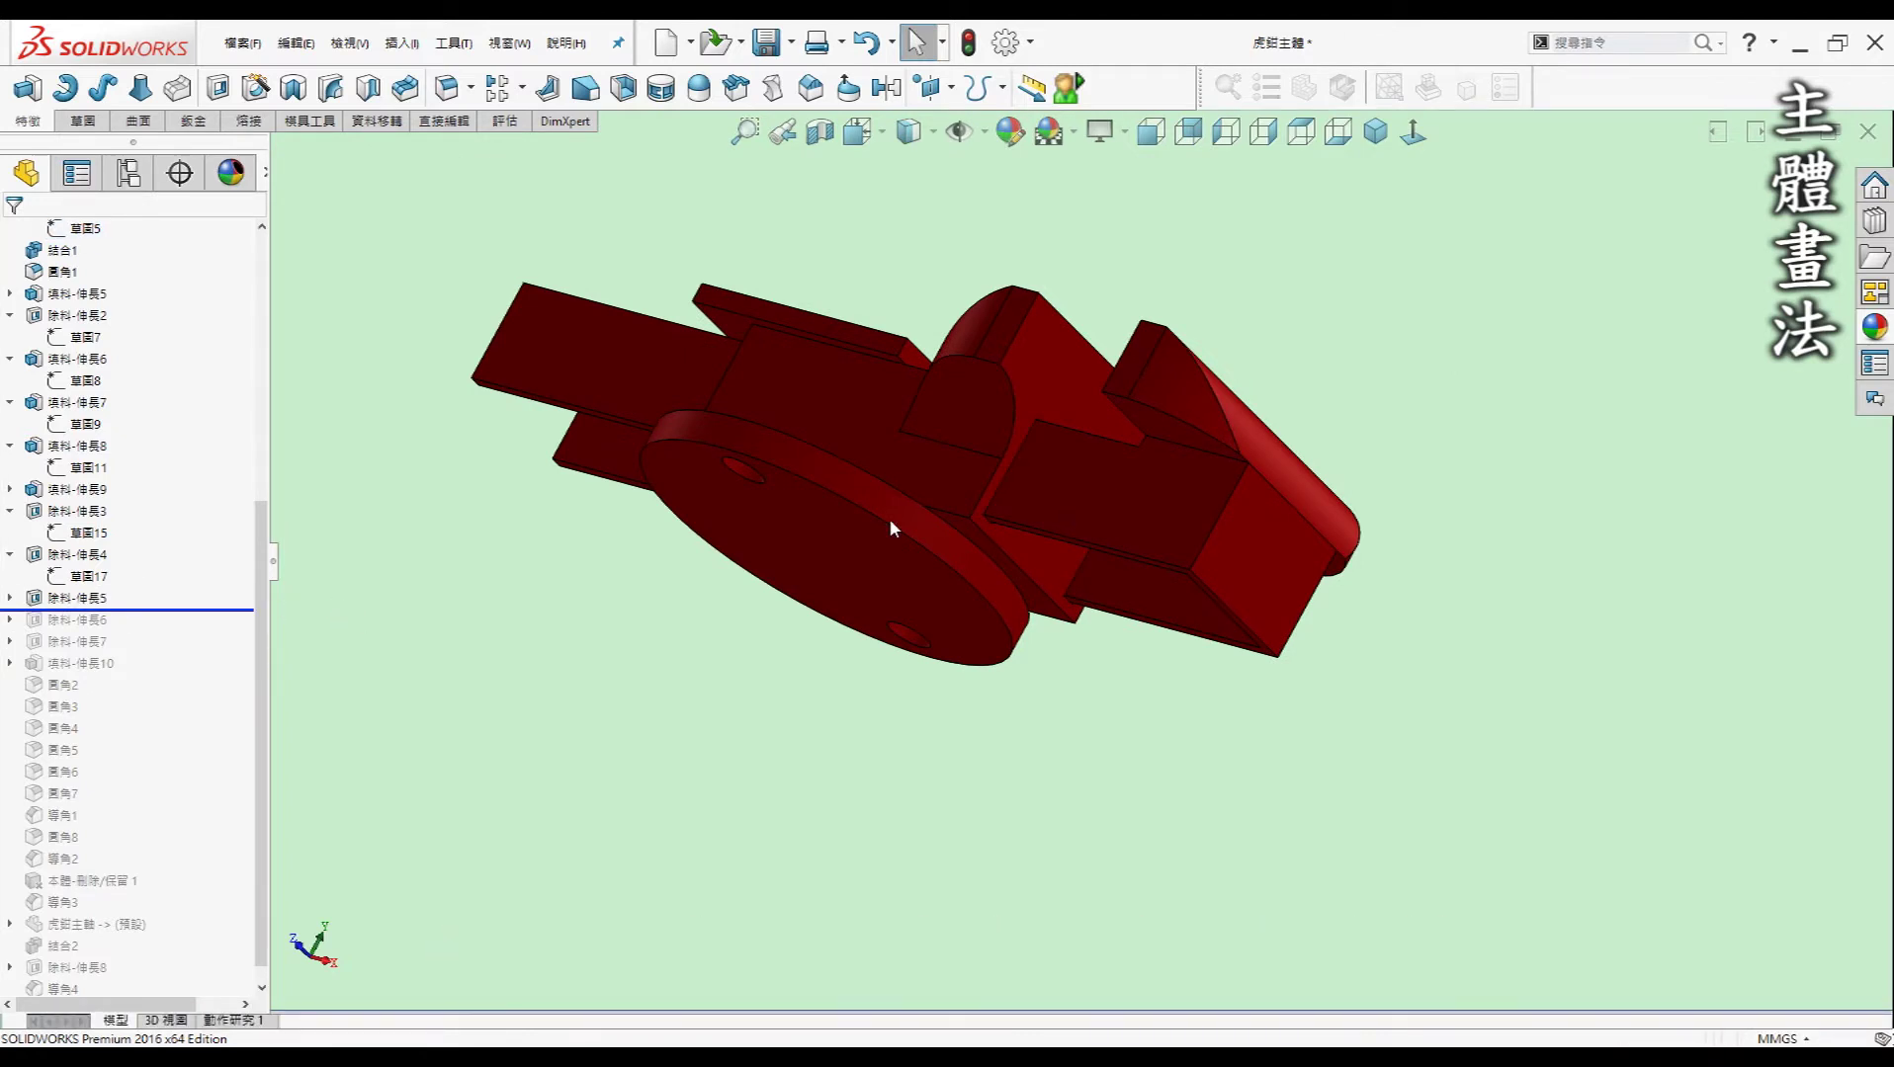
left_click(10, 598)
left_click(89, 620)
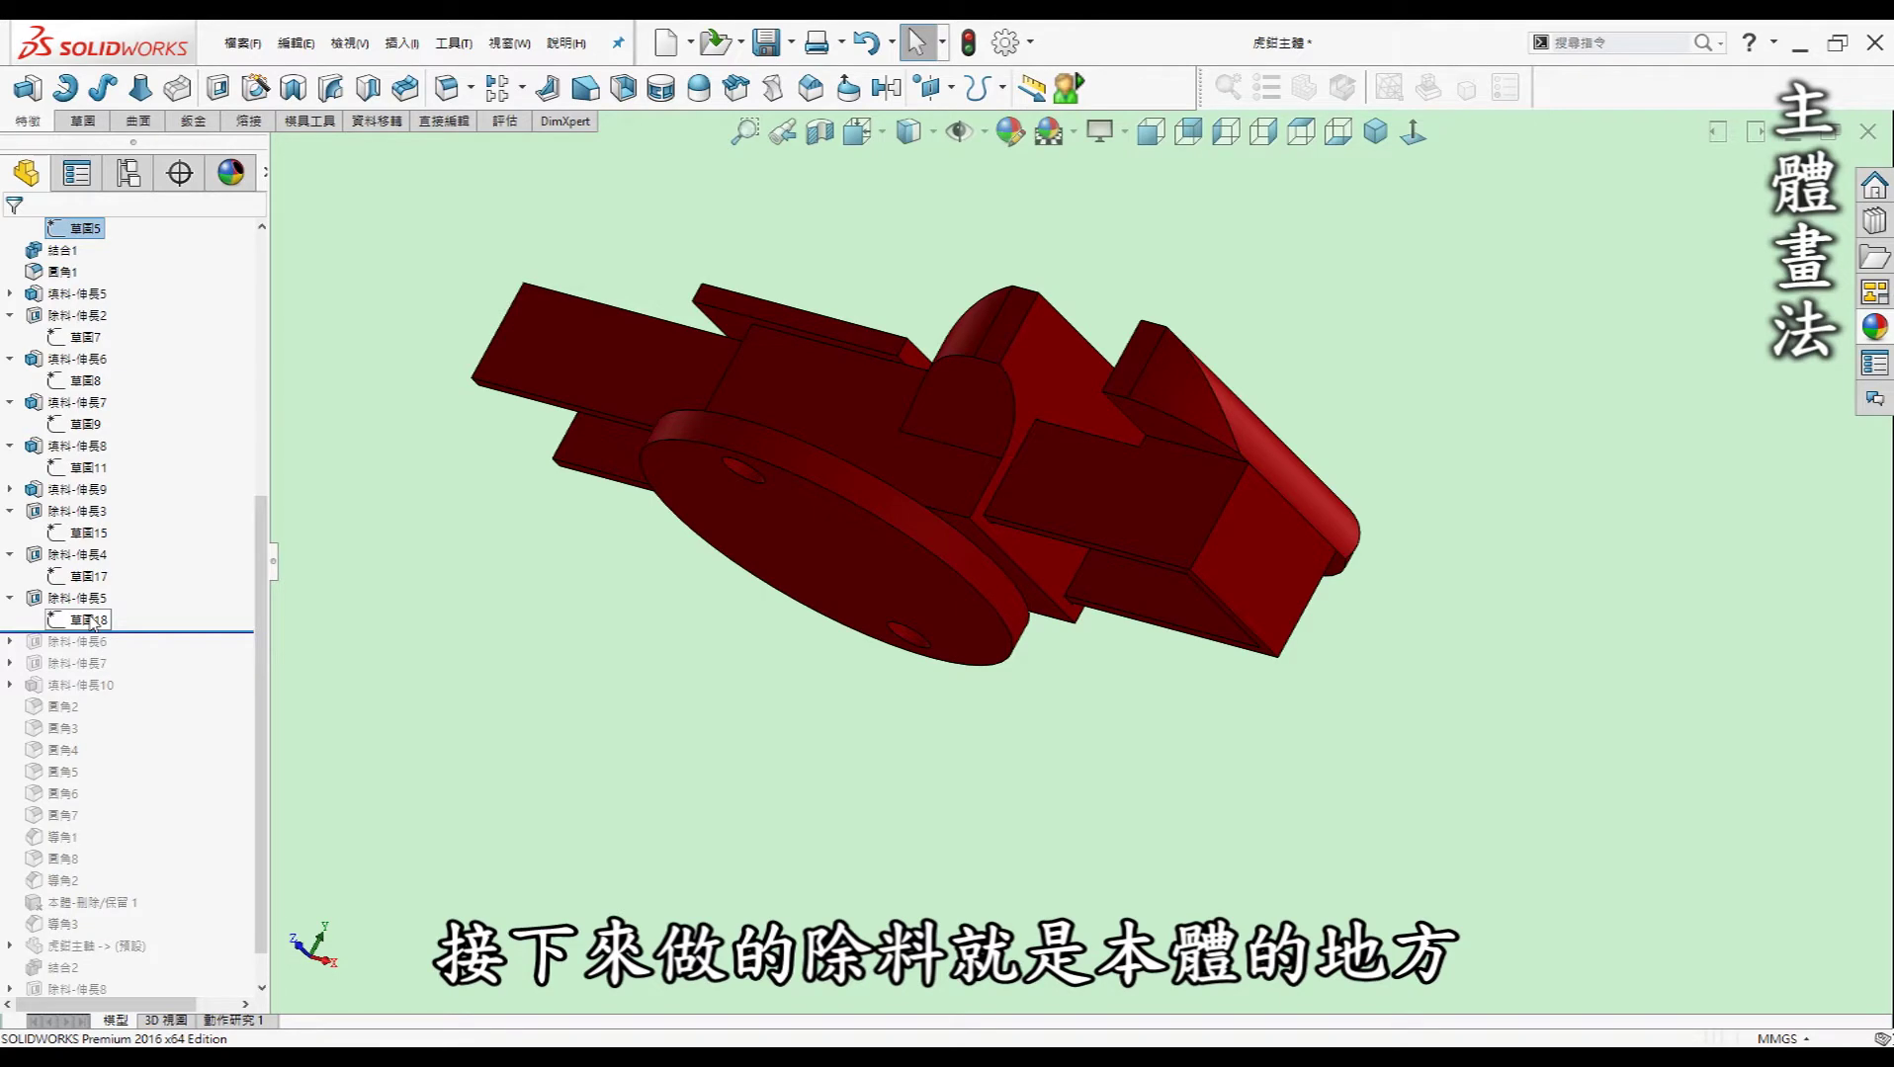
mouse_move(1046, 534)
middle_mouse_down()
mouse_move(876, 461)
mouse_move(1082, 612)
mouse_move(1135, 611)
middle_mouse_up()
left_click(981, 431)
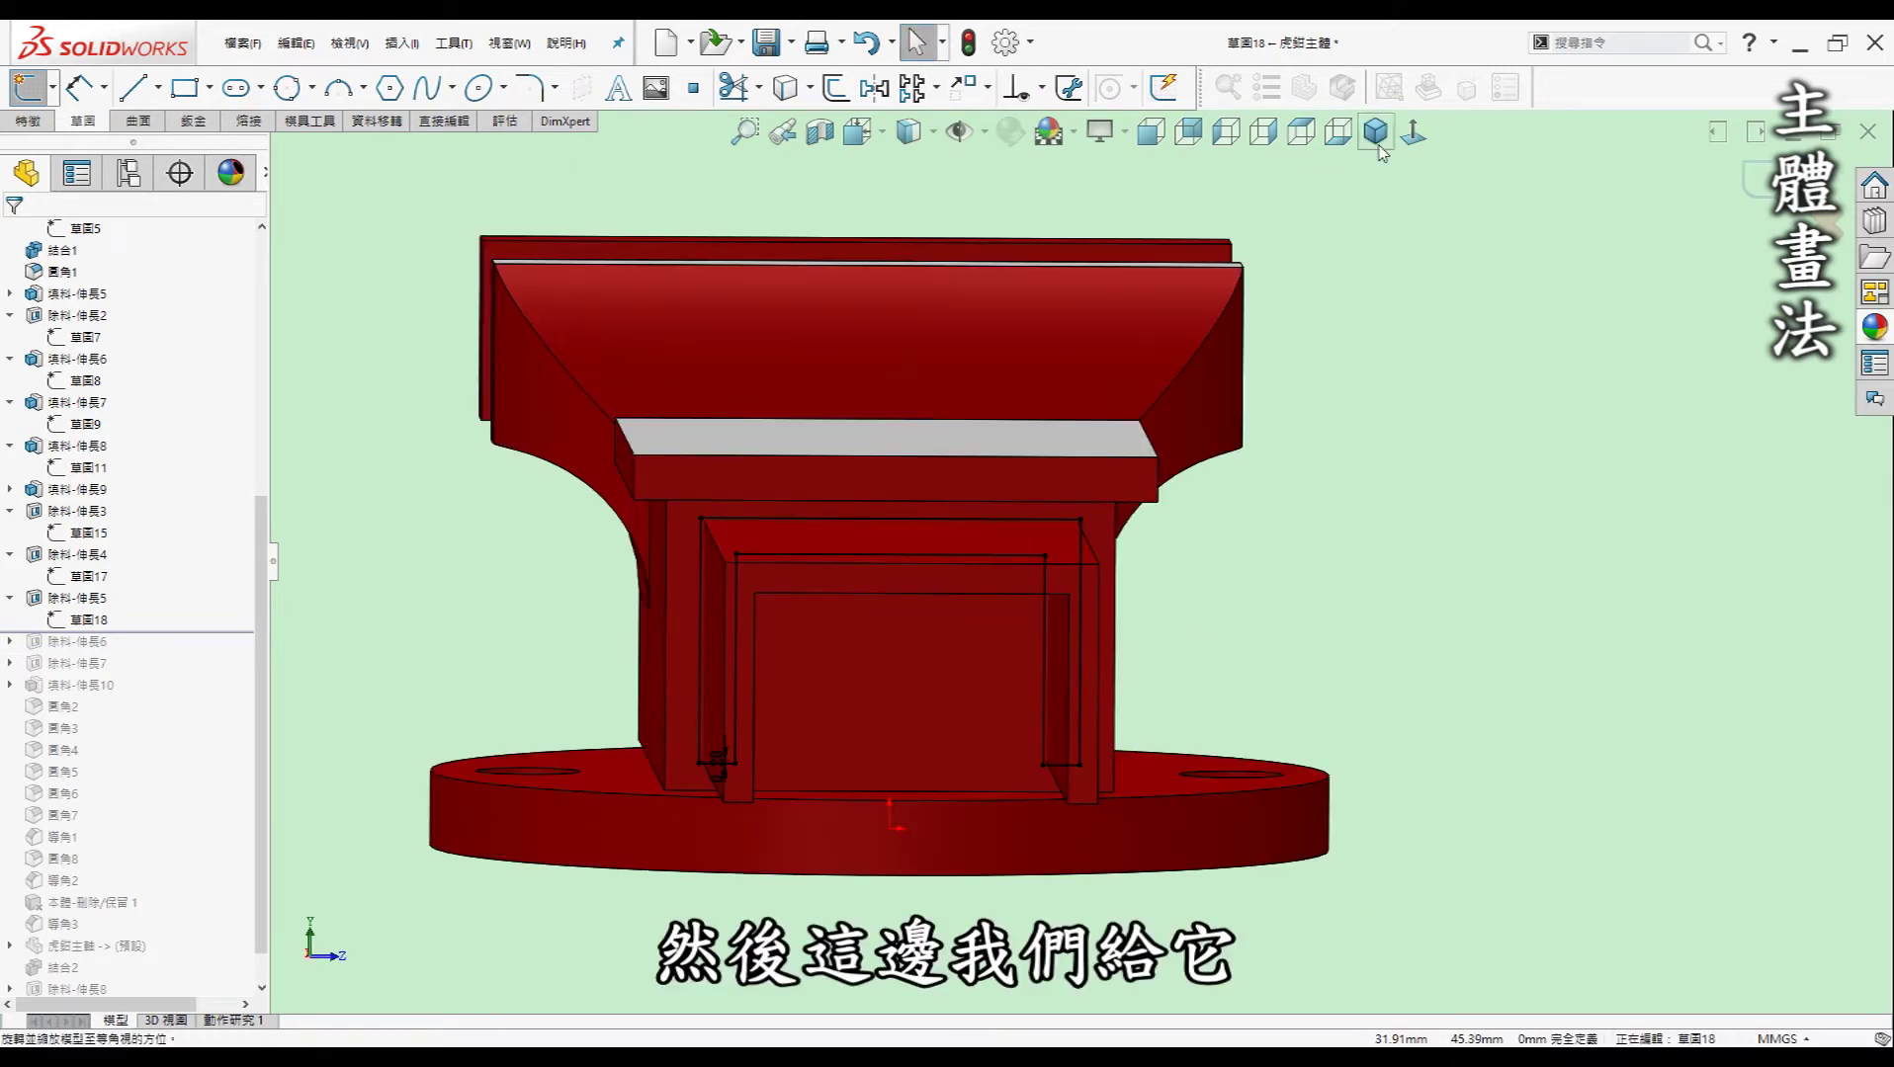
- View 草圖18 normal-to and zoom in to check the 0.2 outward offset
left_click(1226, 132)
scroll(862, 732, "down", 5)
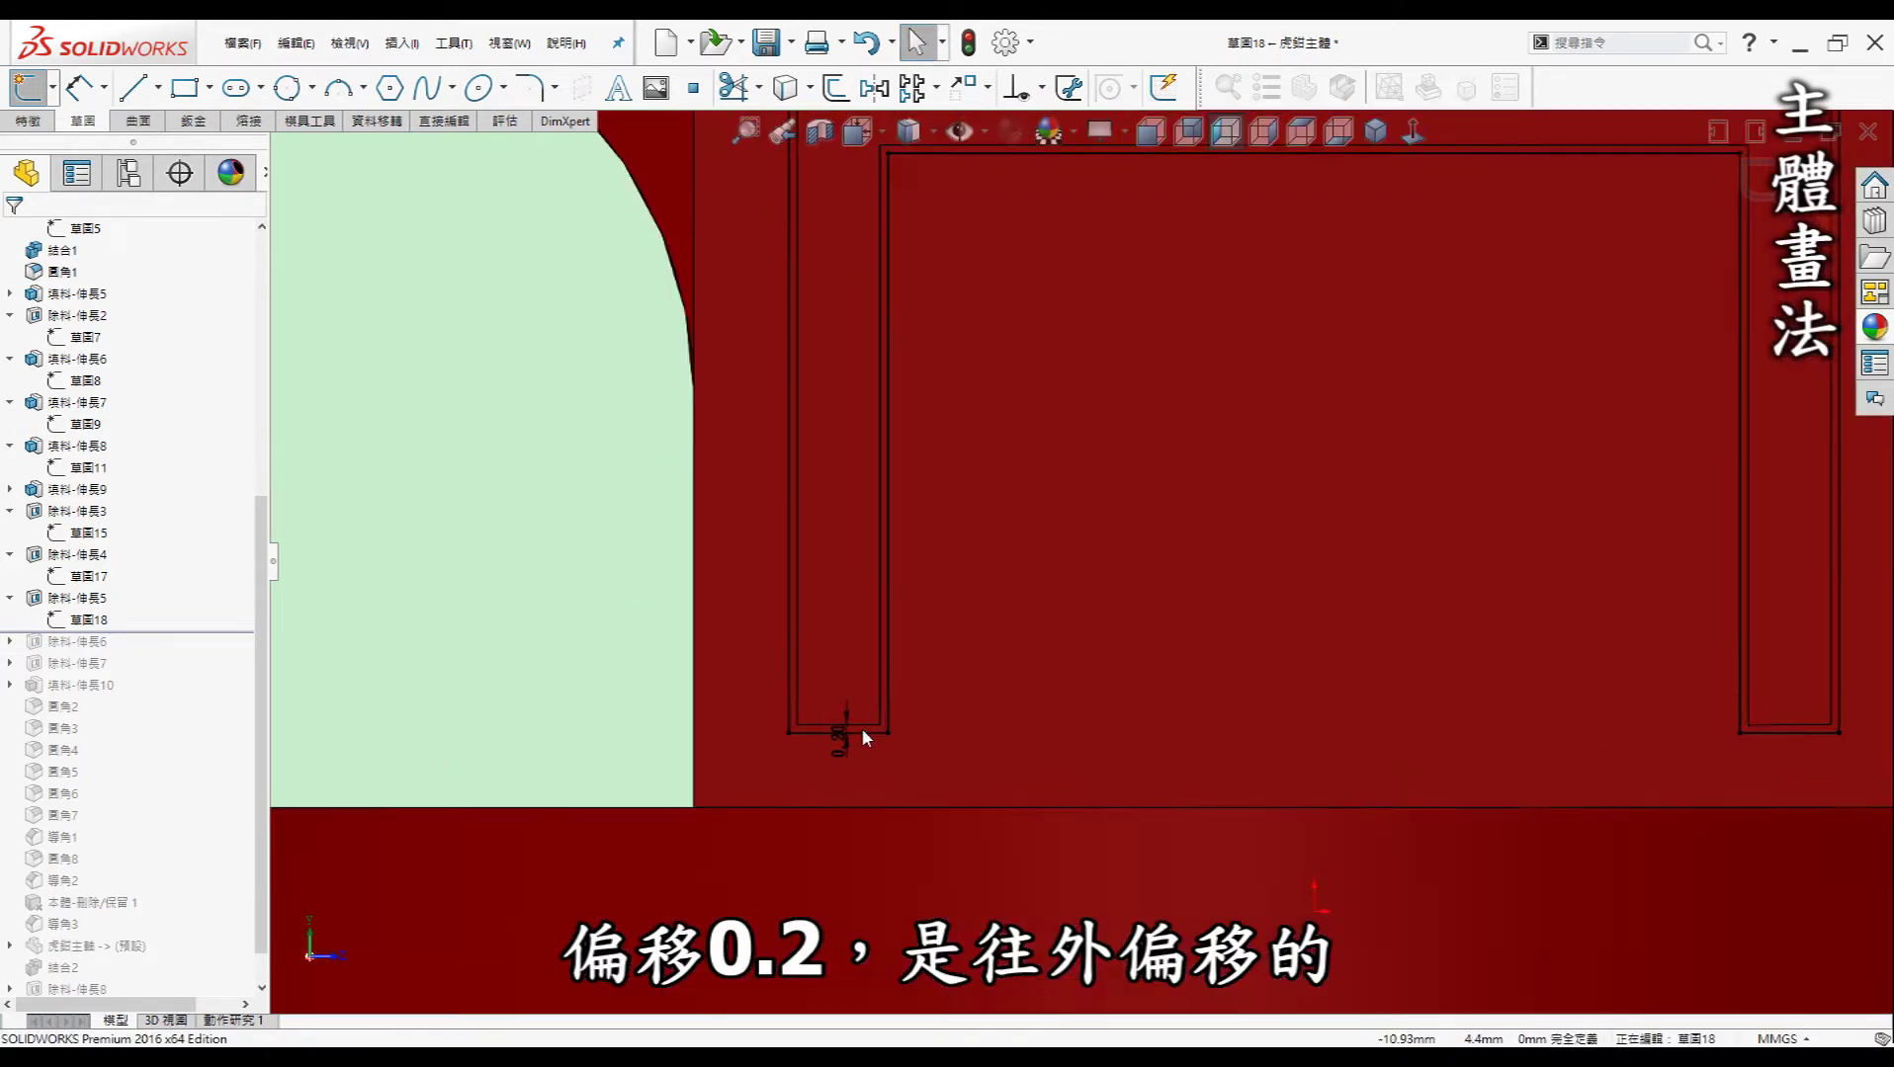
scroll(886, 722, "up", 1)
scroll(1031, 522, "up", 5)
scroll(1220, 452, "up", 2)
mouse_move(1221, 452)
middle_mouse_down()
mouse_move(1083, 457)
mouse_move(957, 491)
middle_mouse_up()
- Exit 草圖18 back to the part and inspect the clearance gap at the curved jaw
key("Escape")
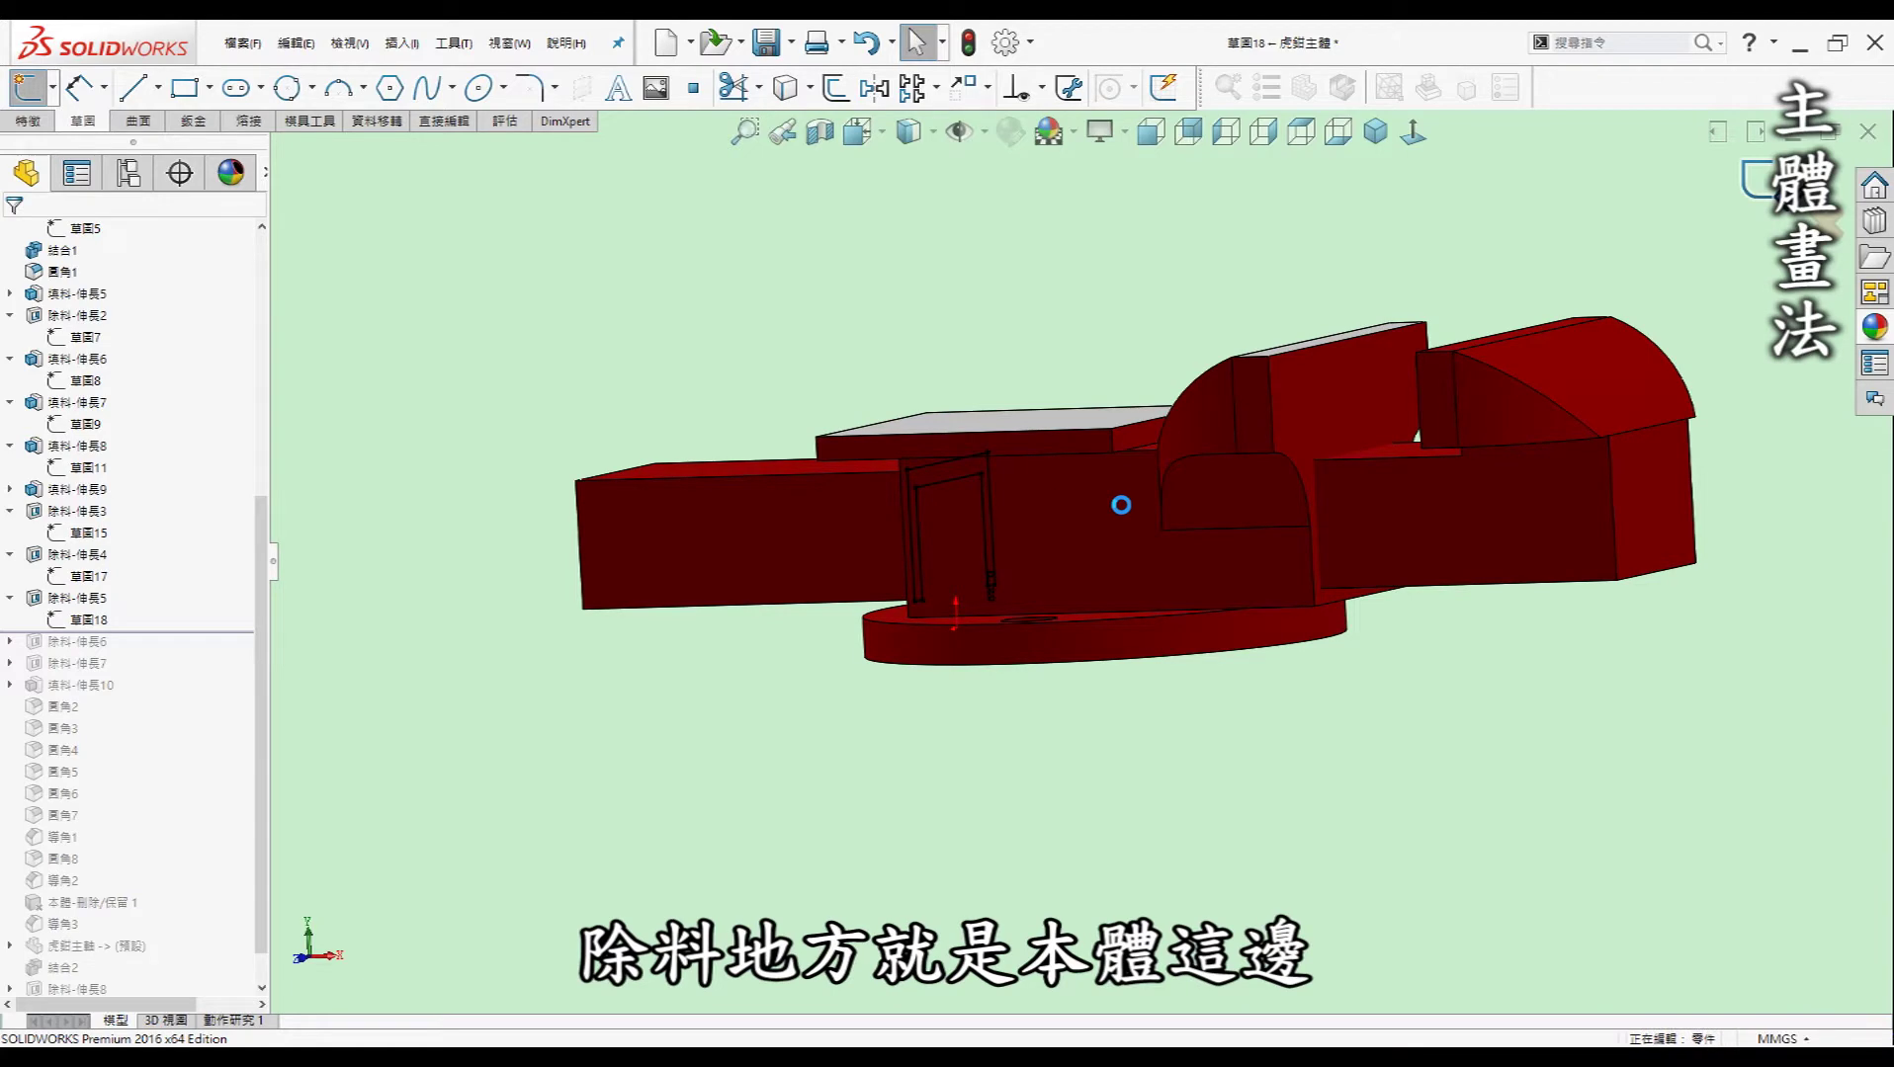
key("ctrl+b")
mouse_move(888, 471)
middle_mouse_down()
mouse_move(1056, 499)
mouse_move(1222, 440)
middle_mouse_up()
scroll(1230, 564, "down", 5)
mouse_move(1231, 564)
middle_mouse_down()
mouse_move(1135, 464)
mouse_move(1348, 682)
mouse_move(1188, 612)
mouse_move(1239, 689)
middle_mouse_up()
scroll(1293, 643, "down", 3)
scroll(1236, 672, "up", 5)
scroll(1142, 550, "up", 2)
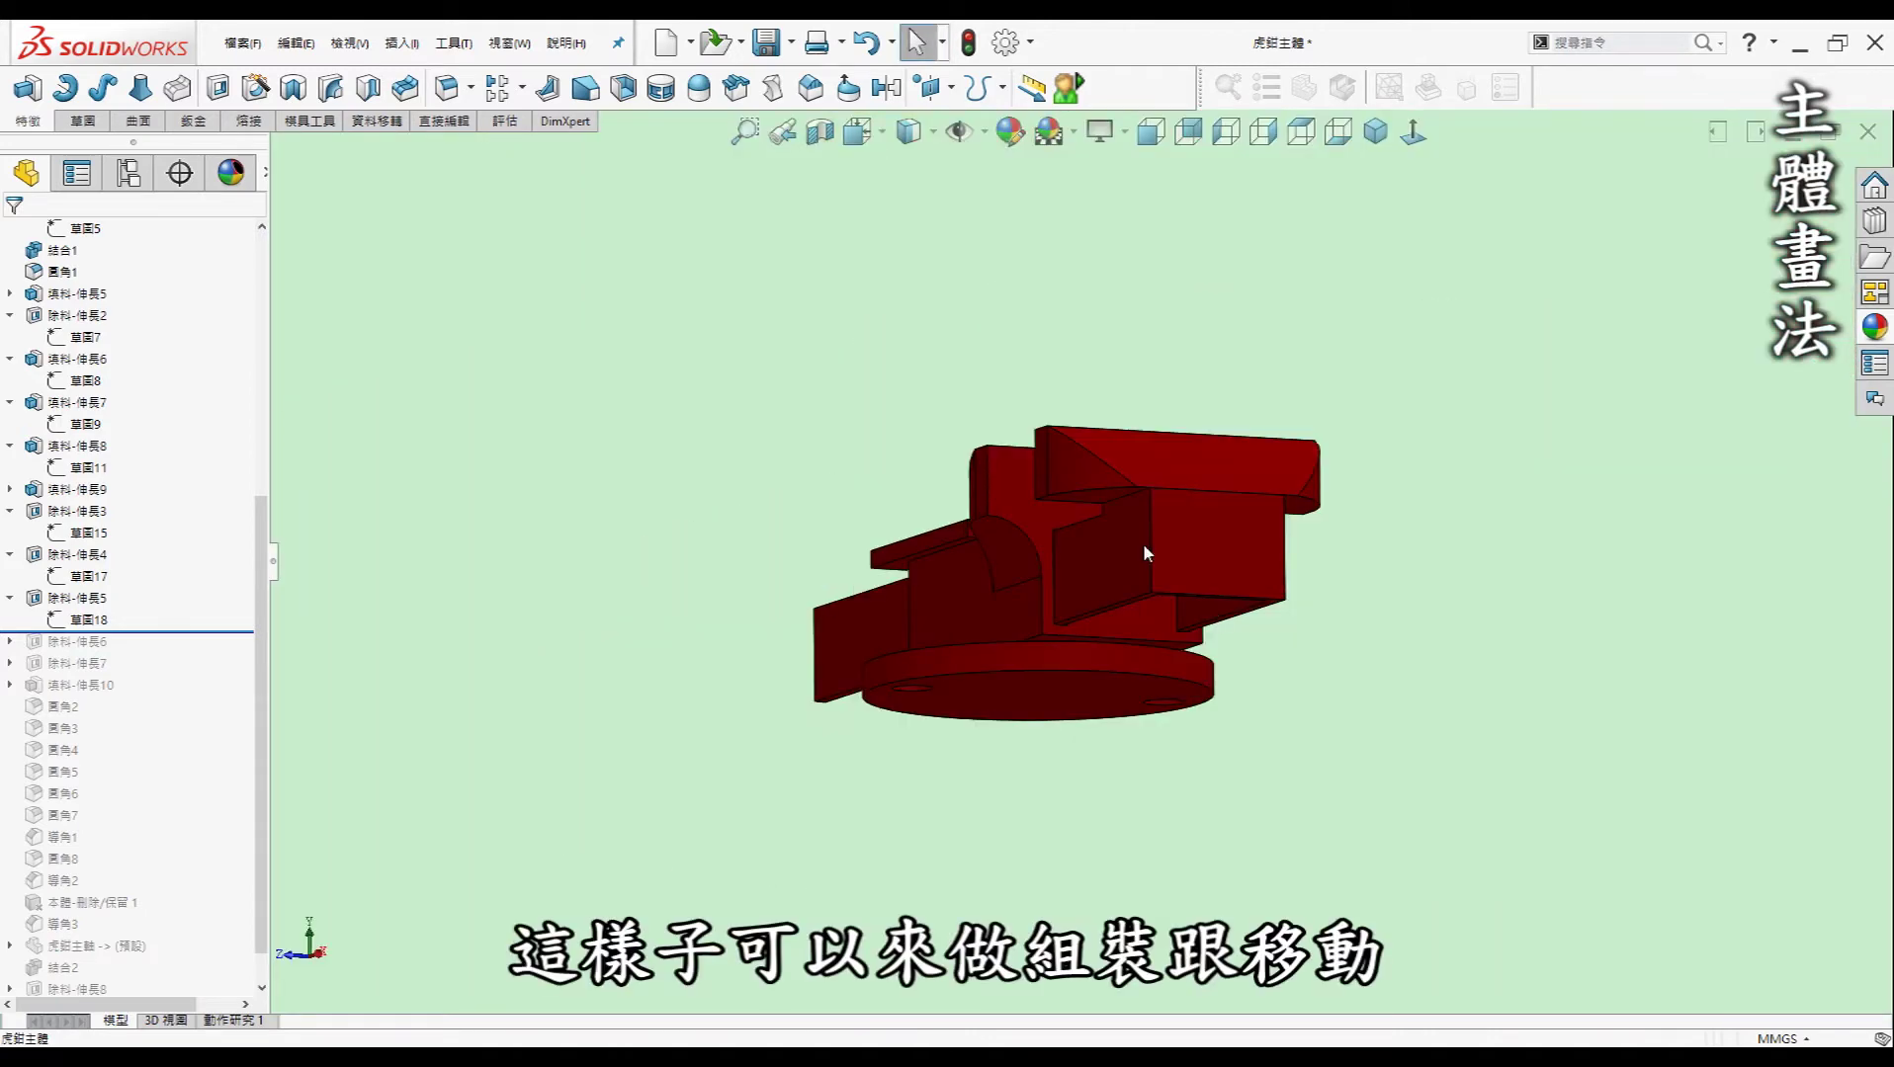
- Check that the 除料-伸長6 end hole measures 10.20 mm in diameter from the underside
middle_click_drag(1142, 549, 1184, 630)
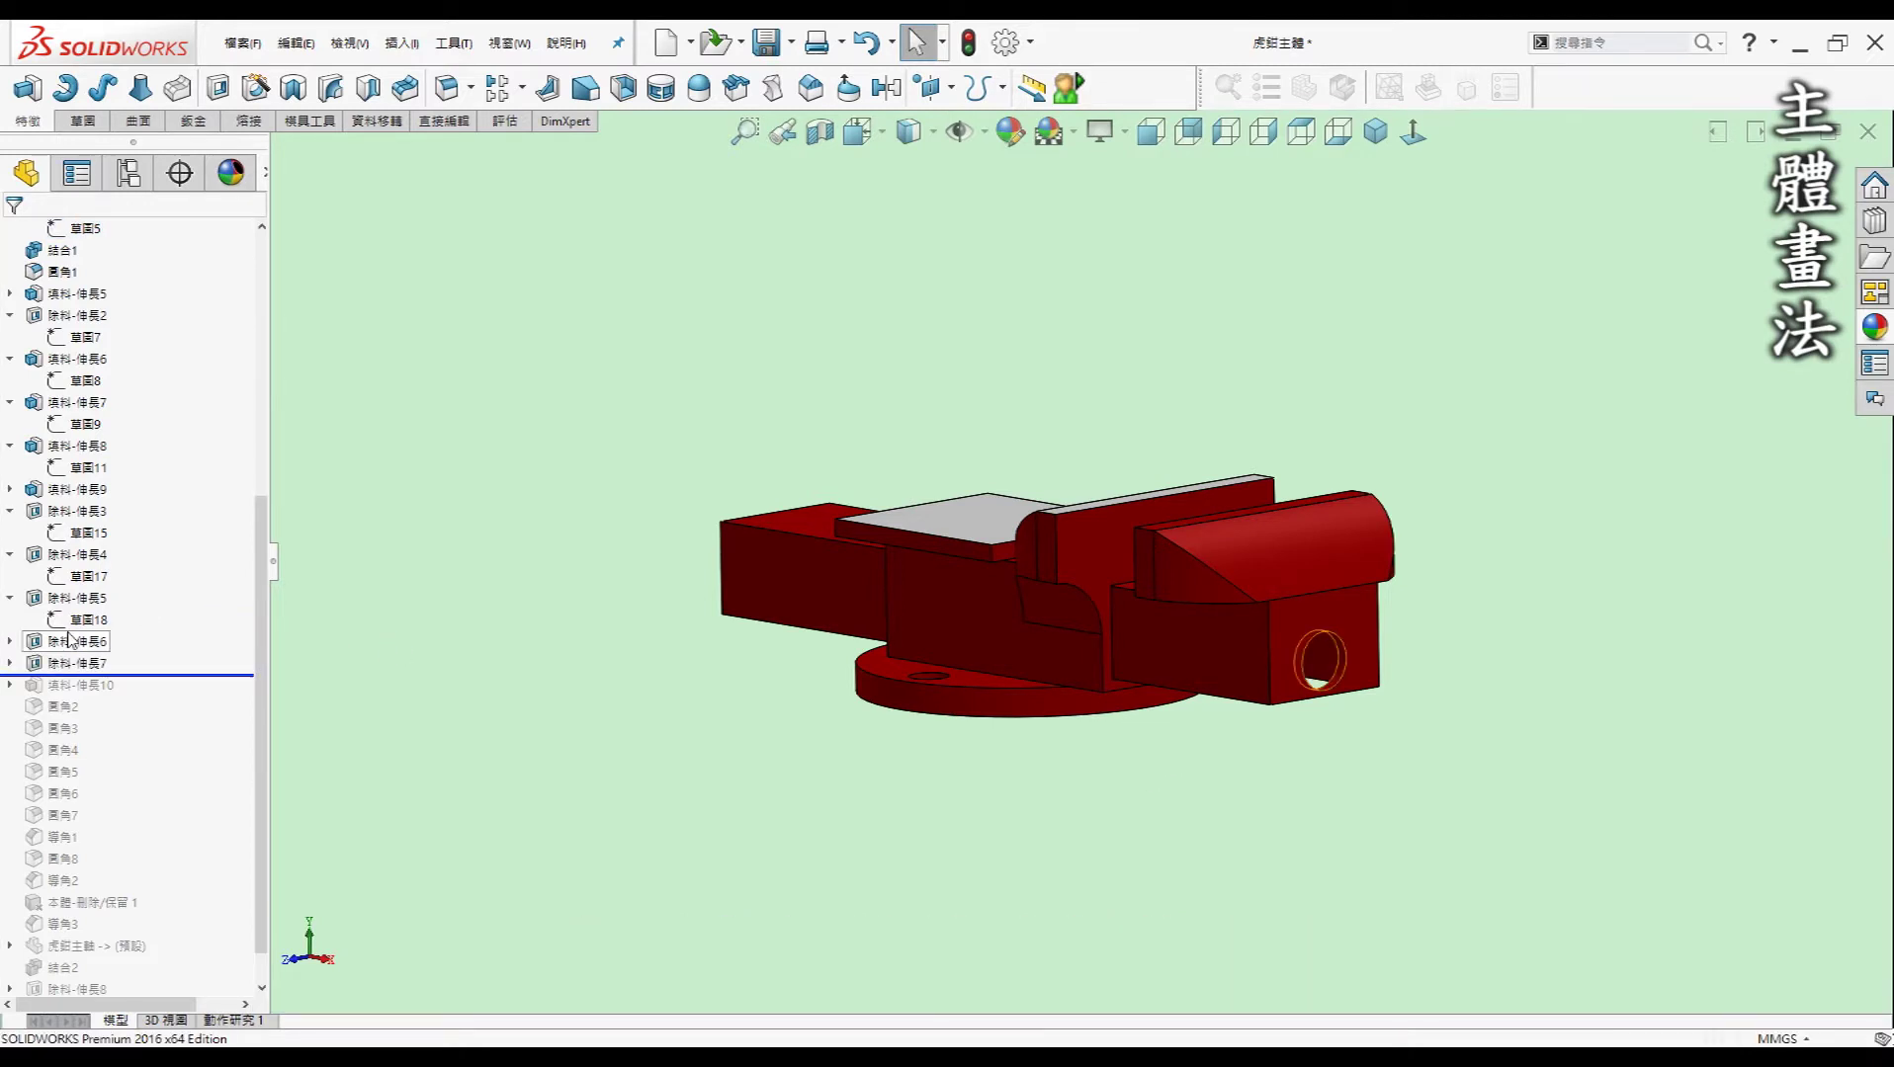
left_click(71, 639)
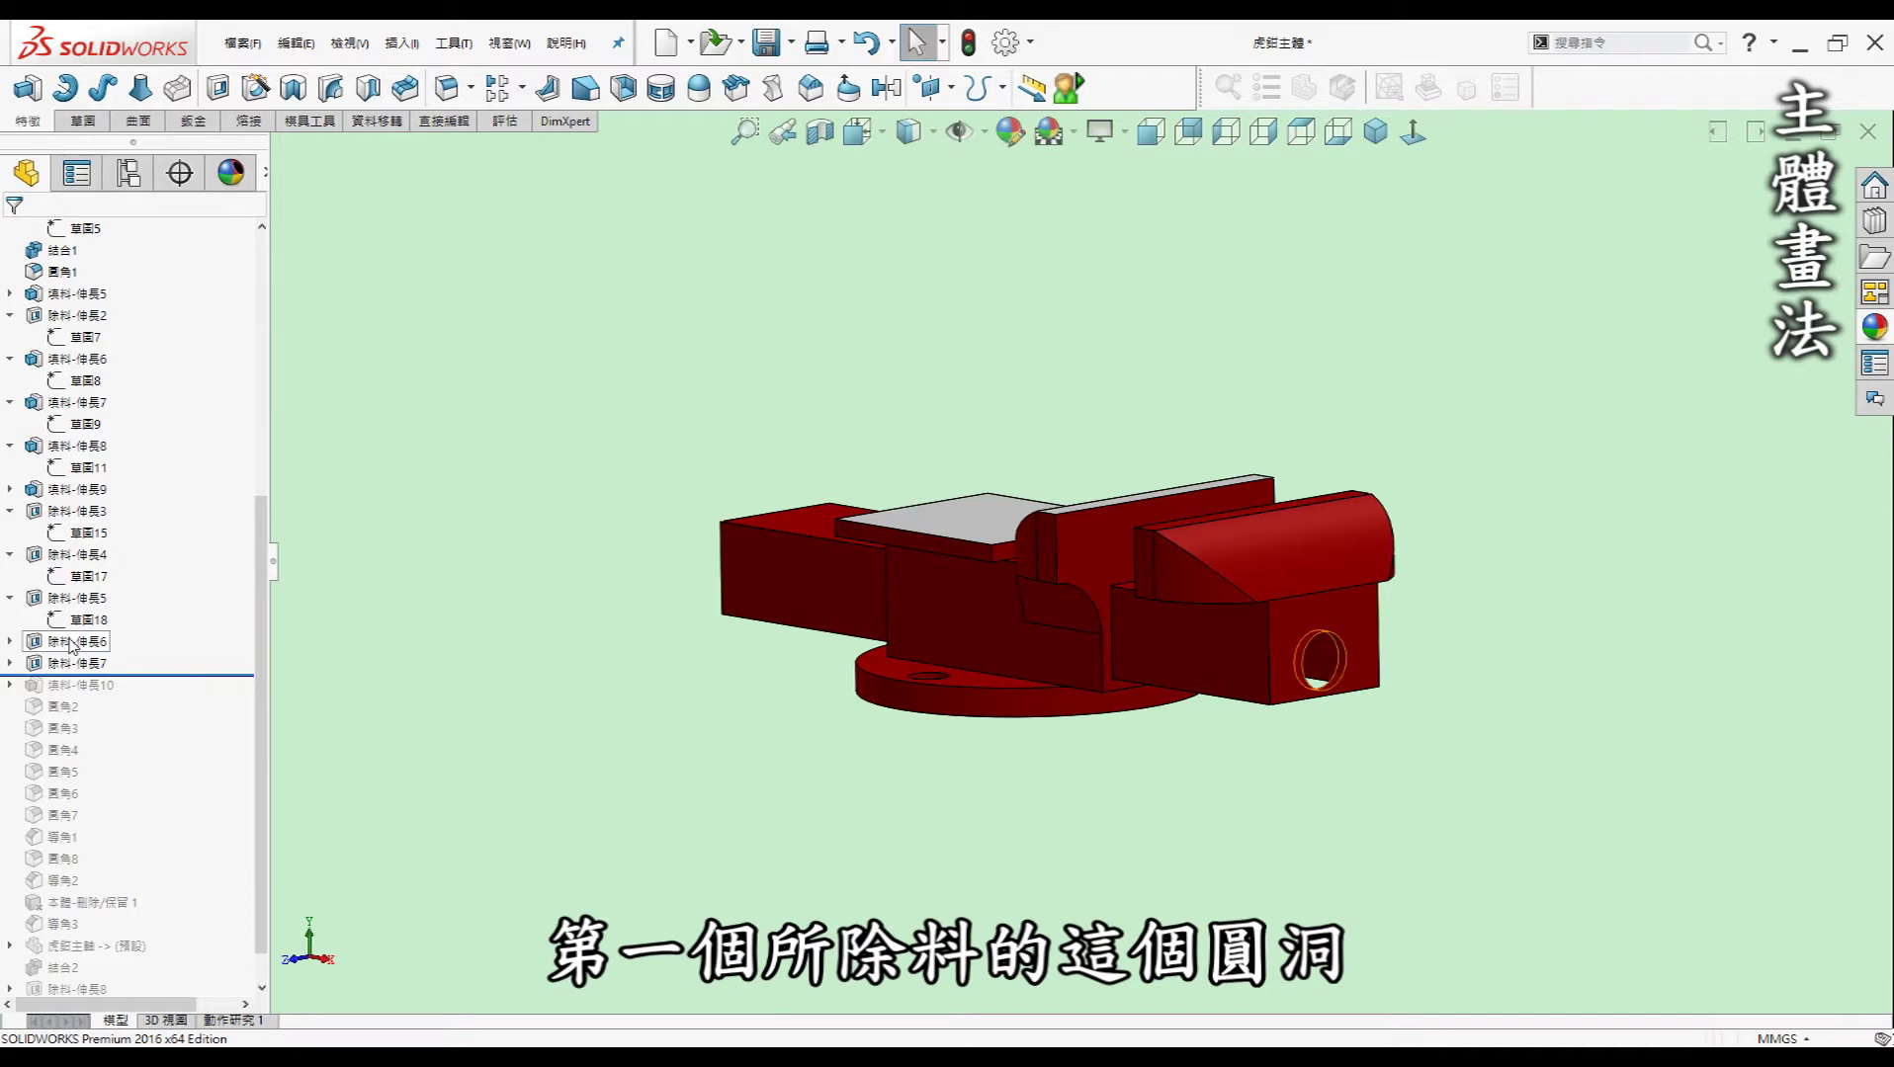
left_click(1355, 795)
scroll(1341, 675, "down", 3)
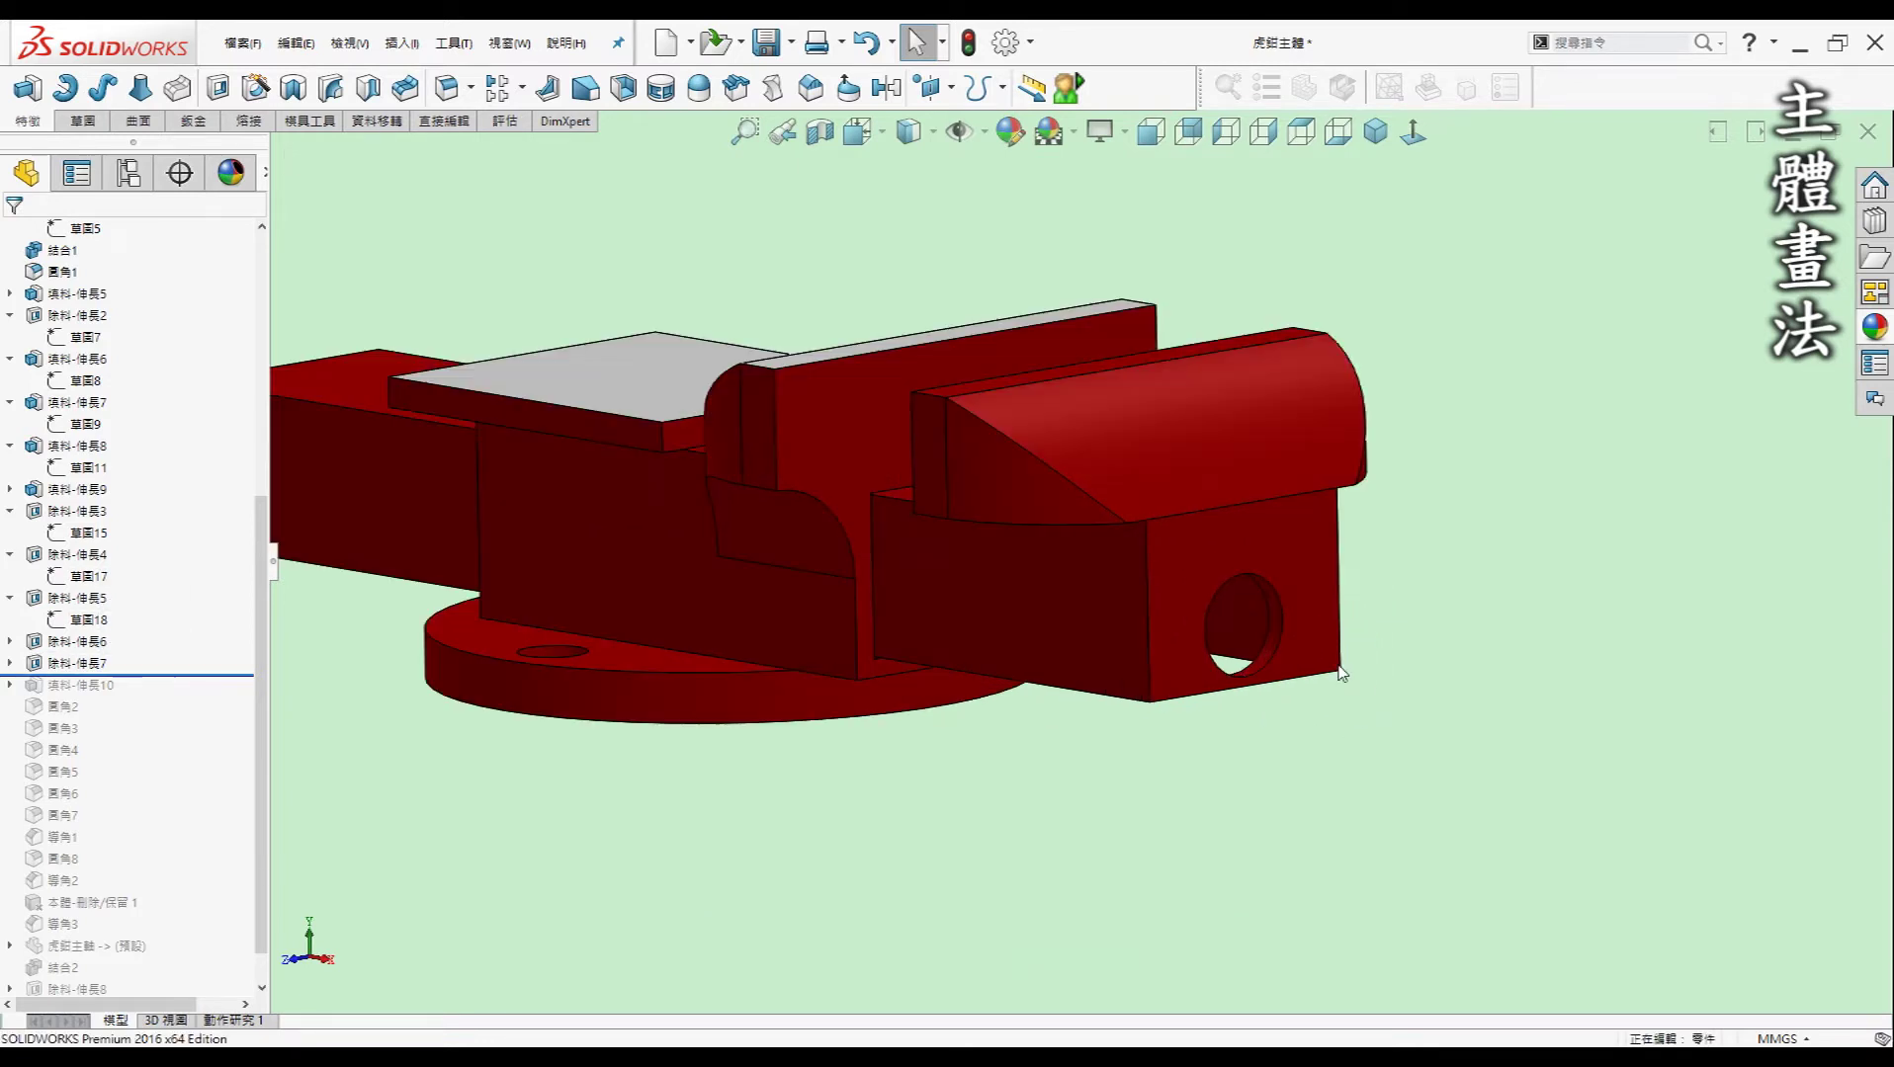
mouse_move(1222, 785)
middle_mouse_down()
mouse_move(1254, 562)
mouse_move(1160, 715)
mouse_move(1159, 664)
mouse_move(995, 426)
middle_mouse_up()
left_click(1132, 707)
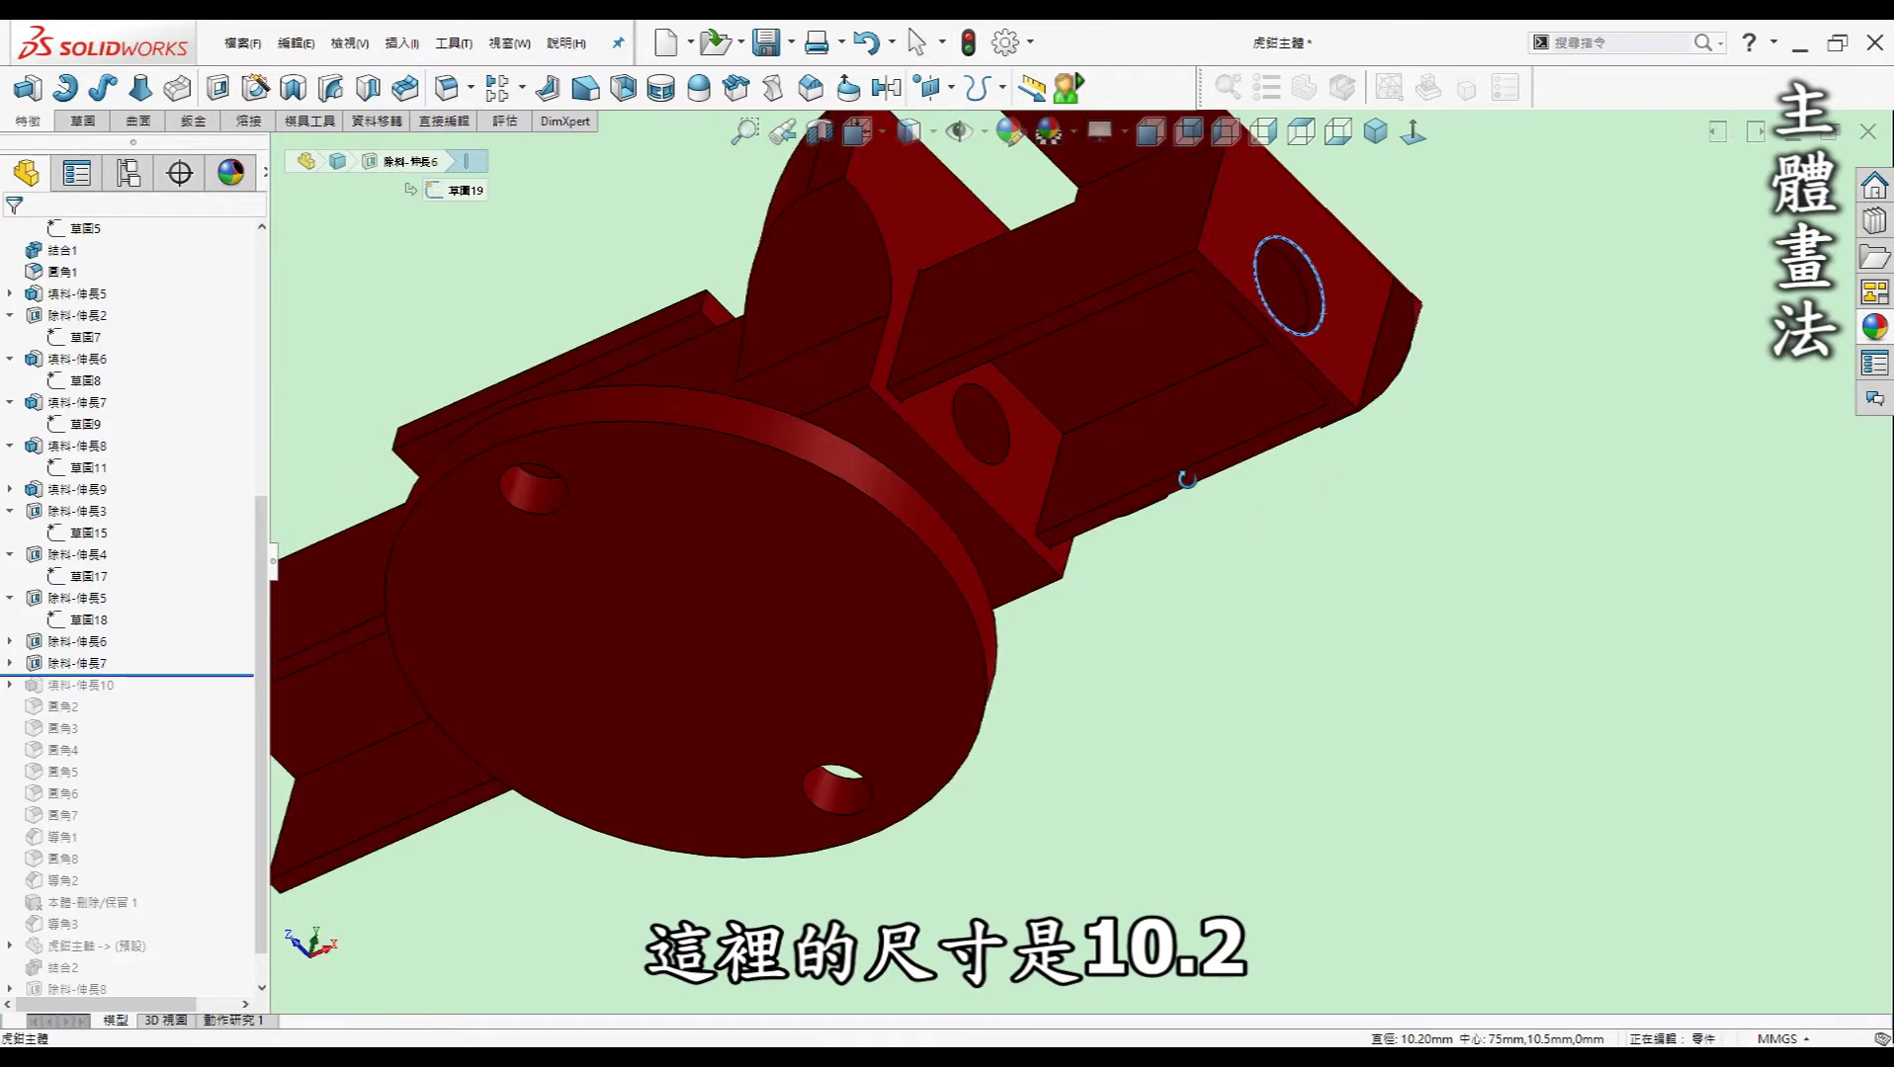
- Expand 除料-伸長7 and edit its hole sketch 草圖20
left_click(62, 666)
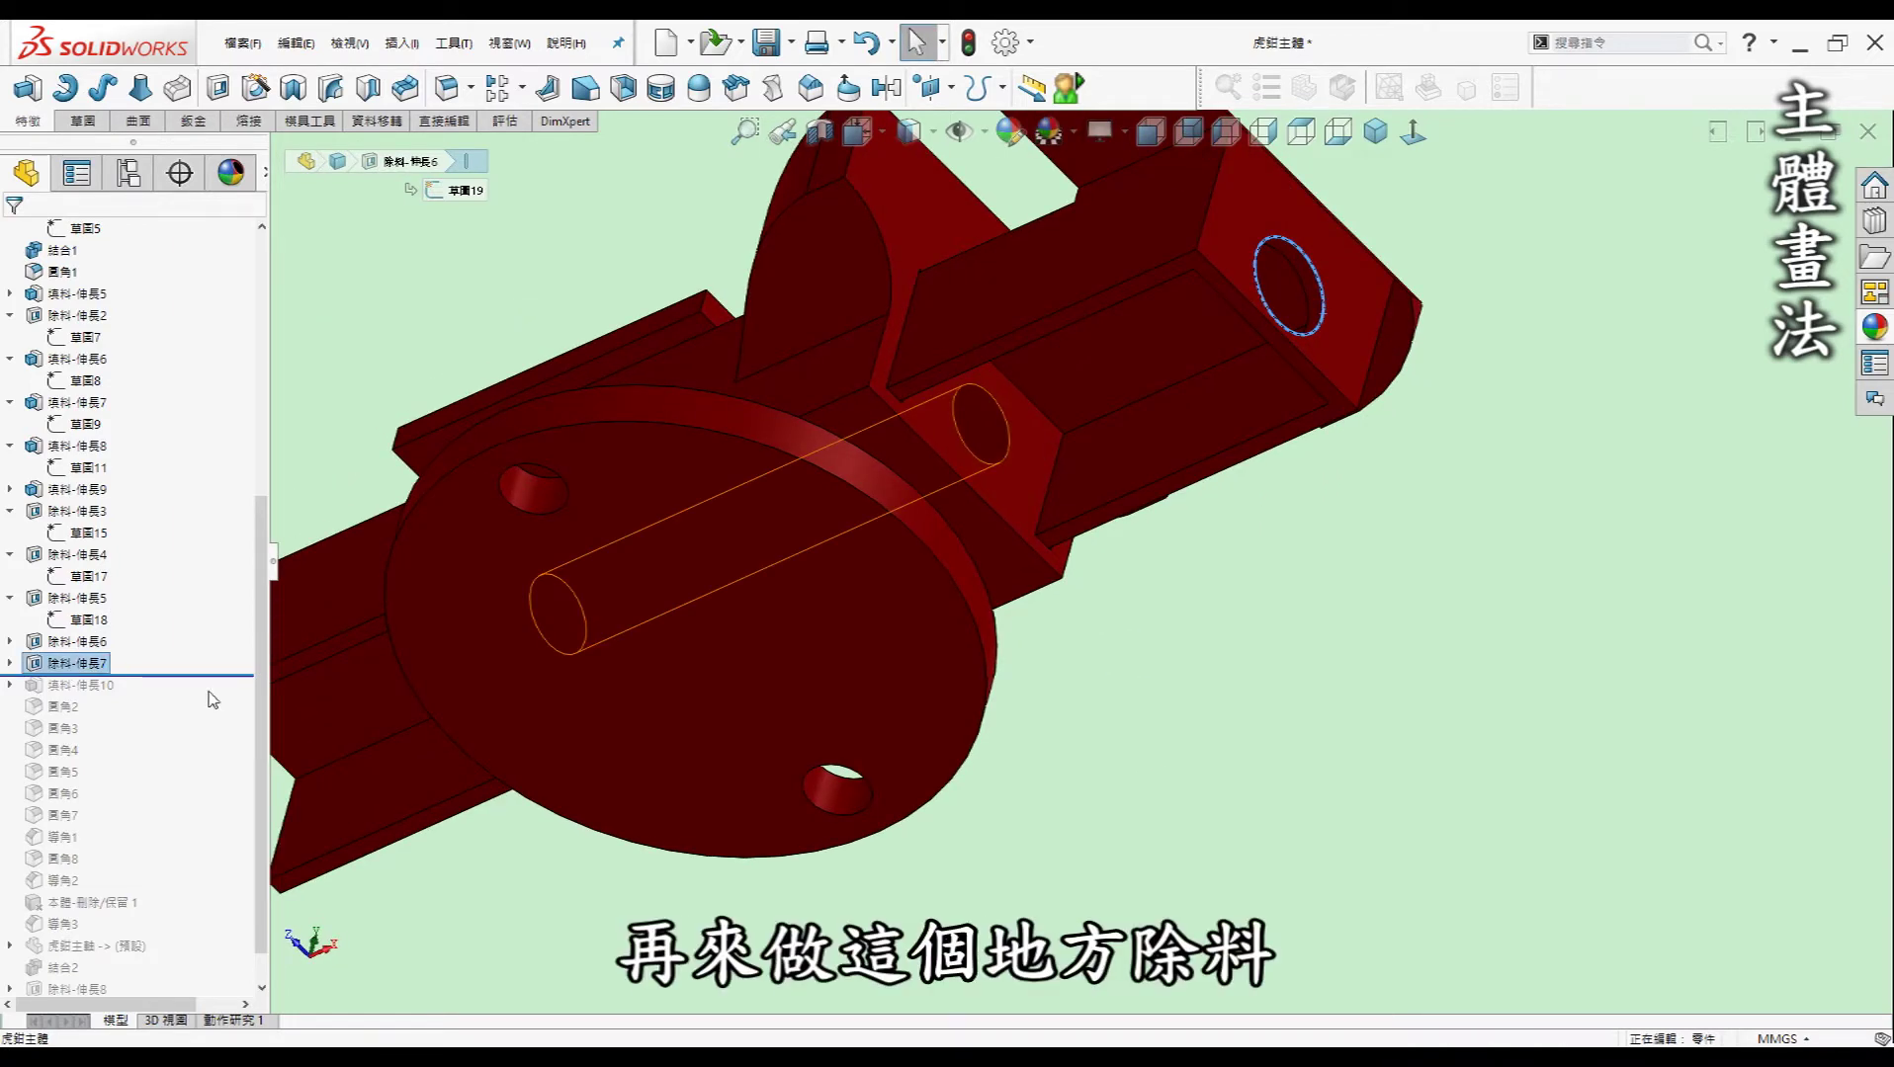
left_click(1275, 689)
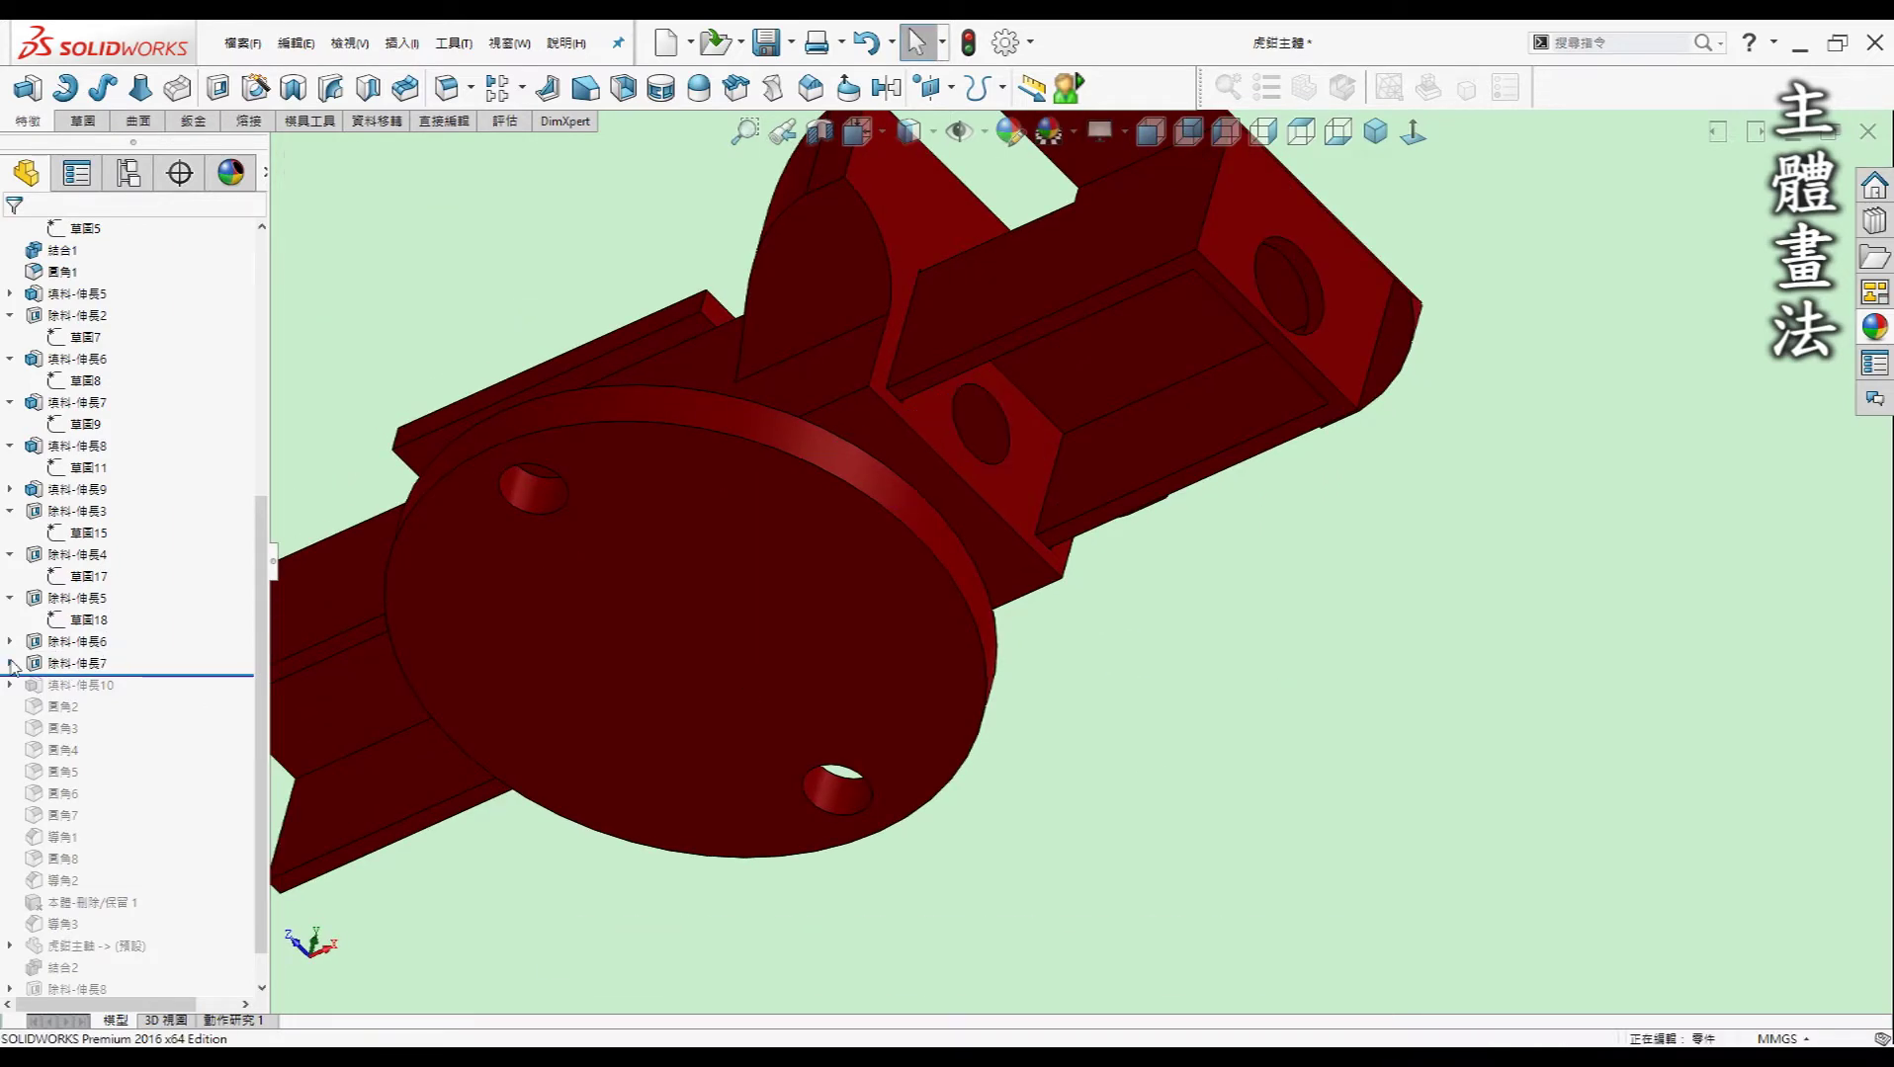
left_click(10, 663)
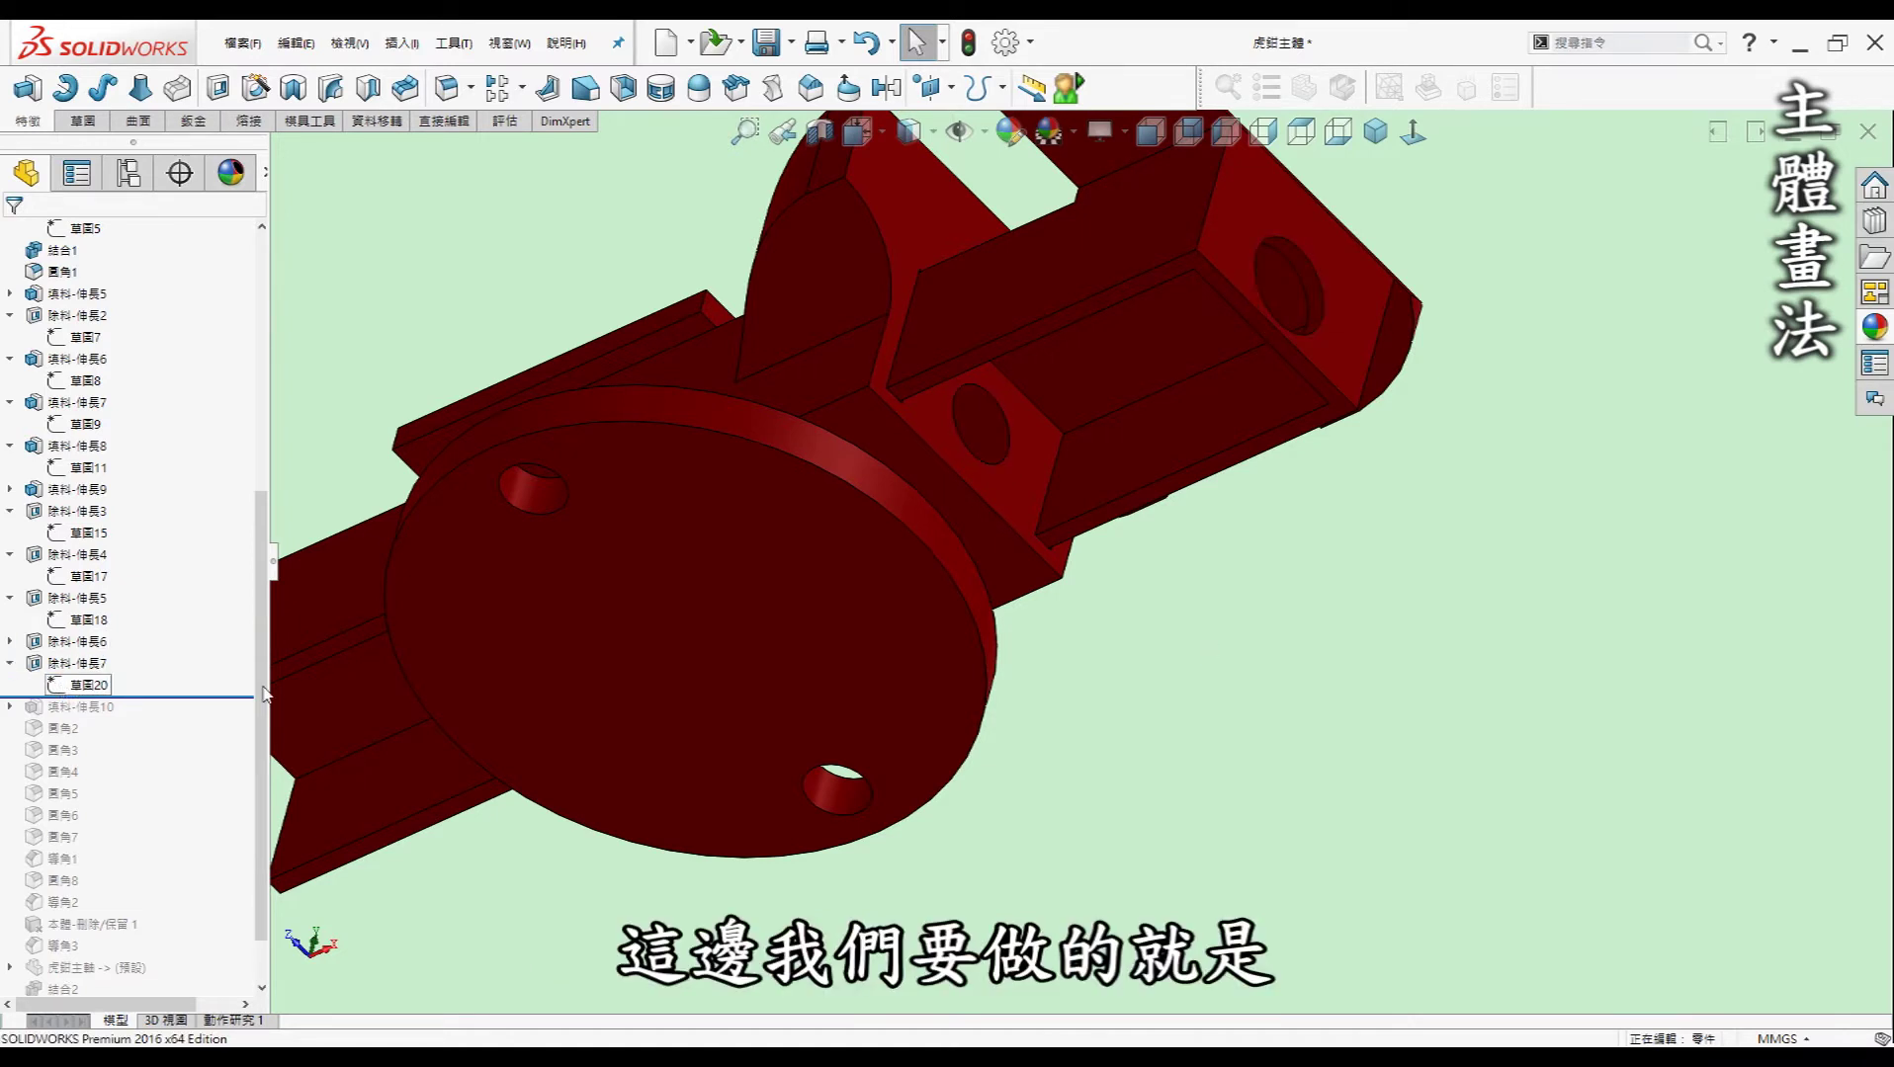
left_click(89, 684)
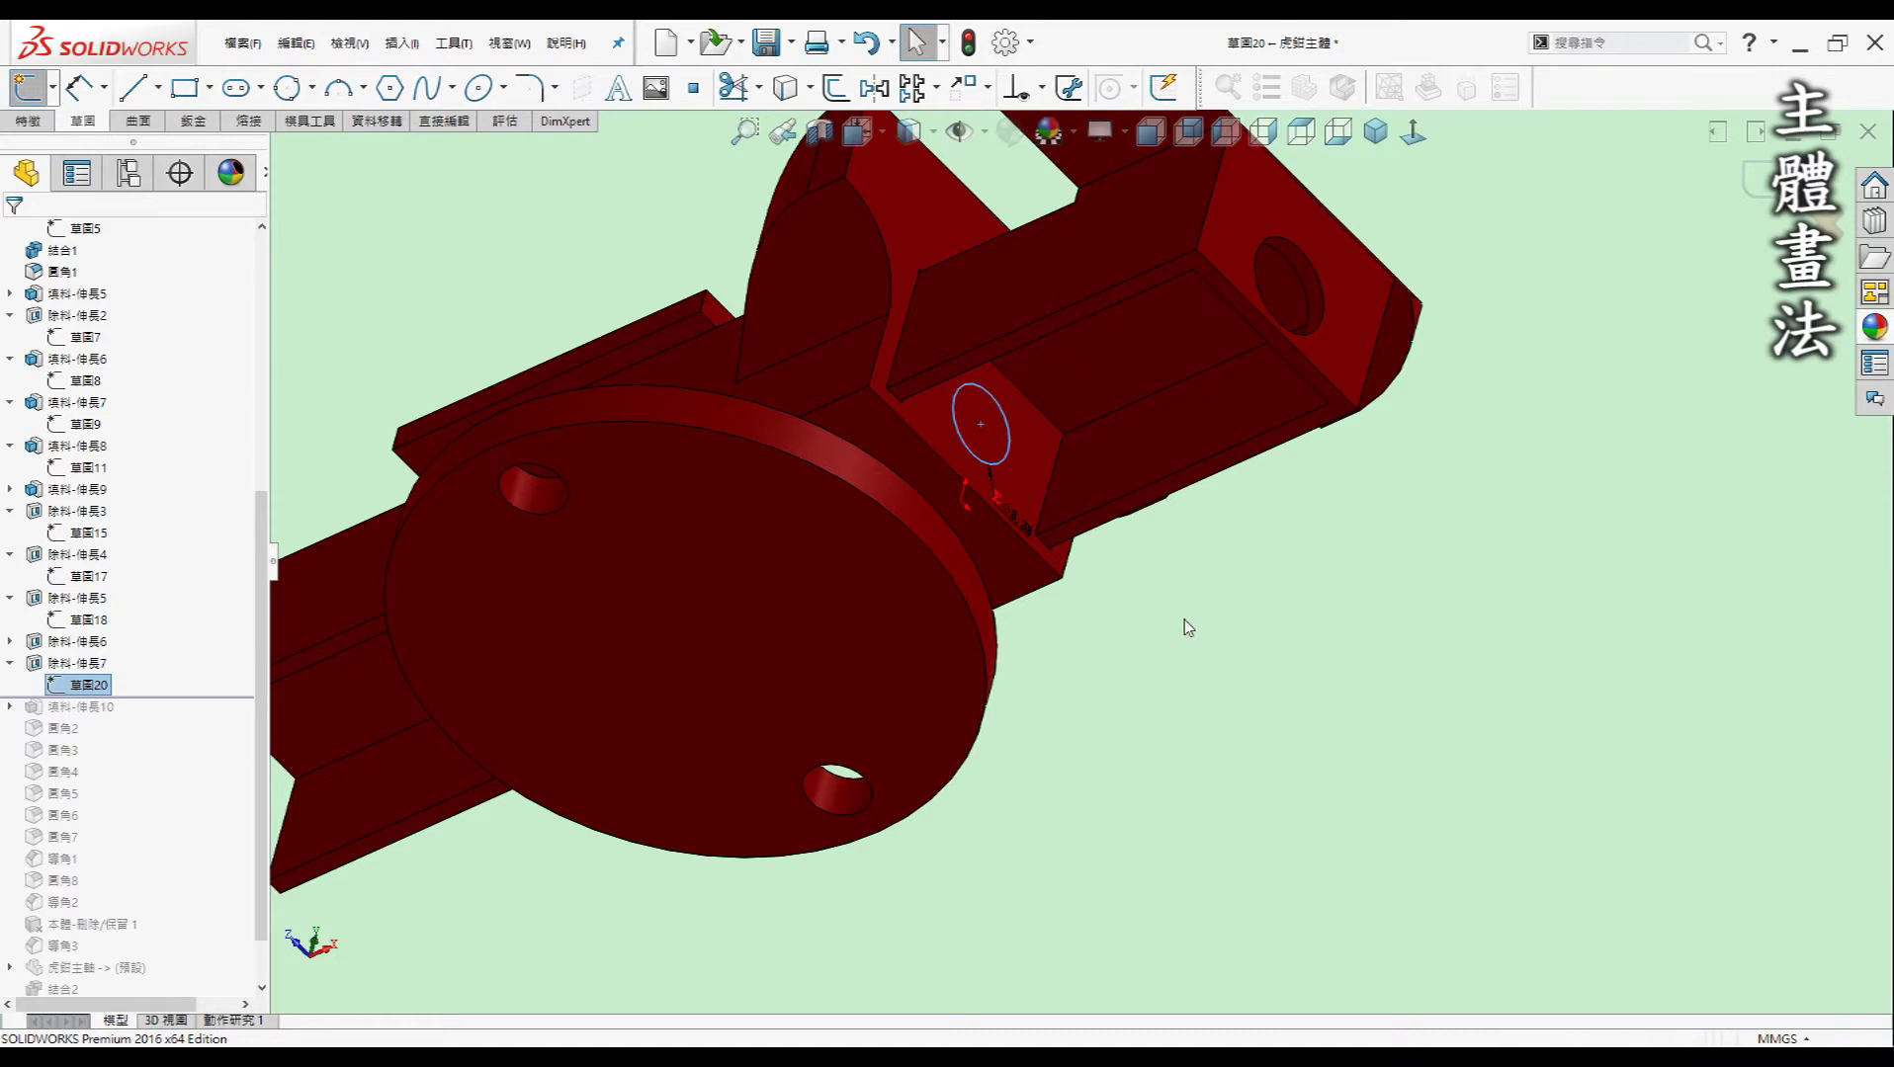
- Review the equation D1 = D − 1.082532·P that gives the 8.38 mm hole diameter
scroll(1012, 492, "down", 4)
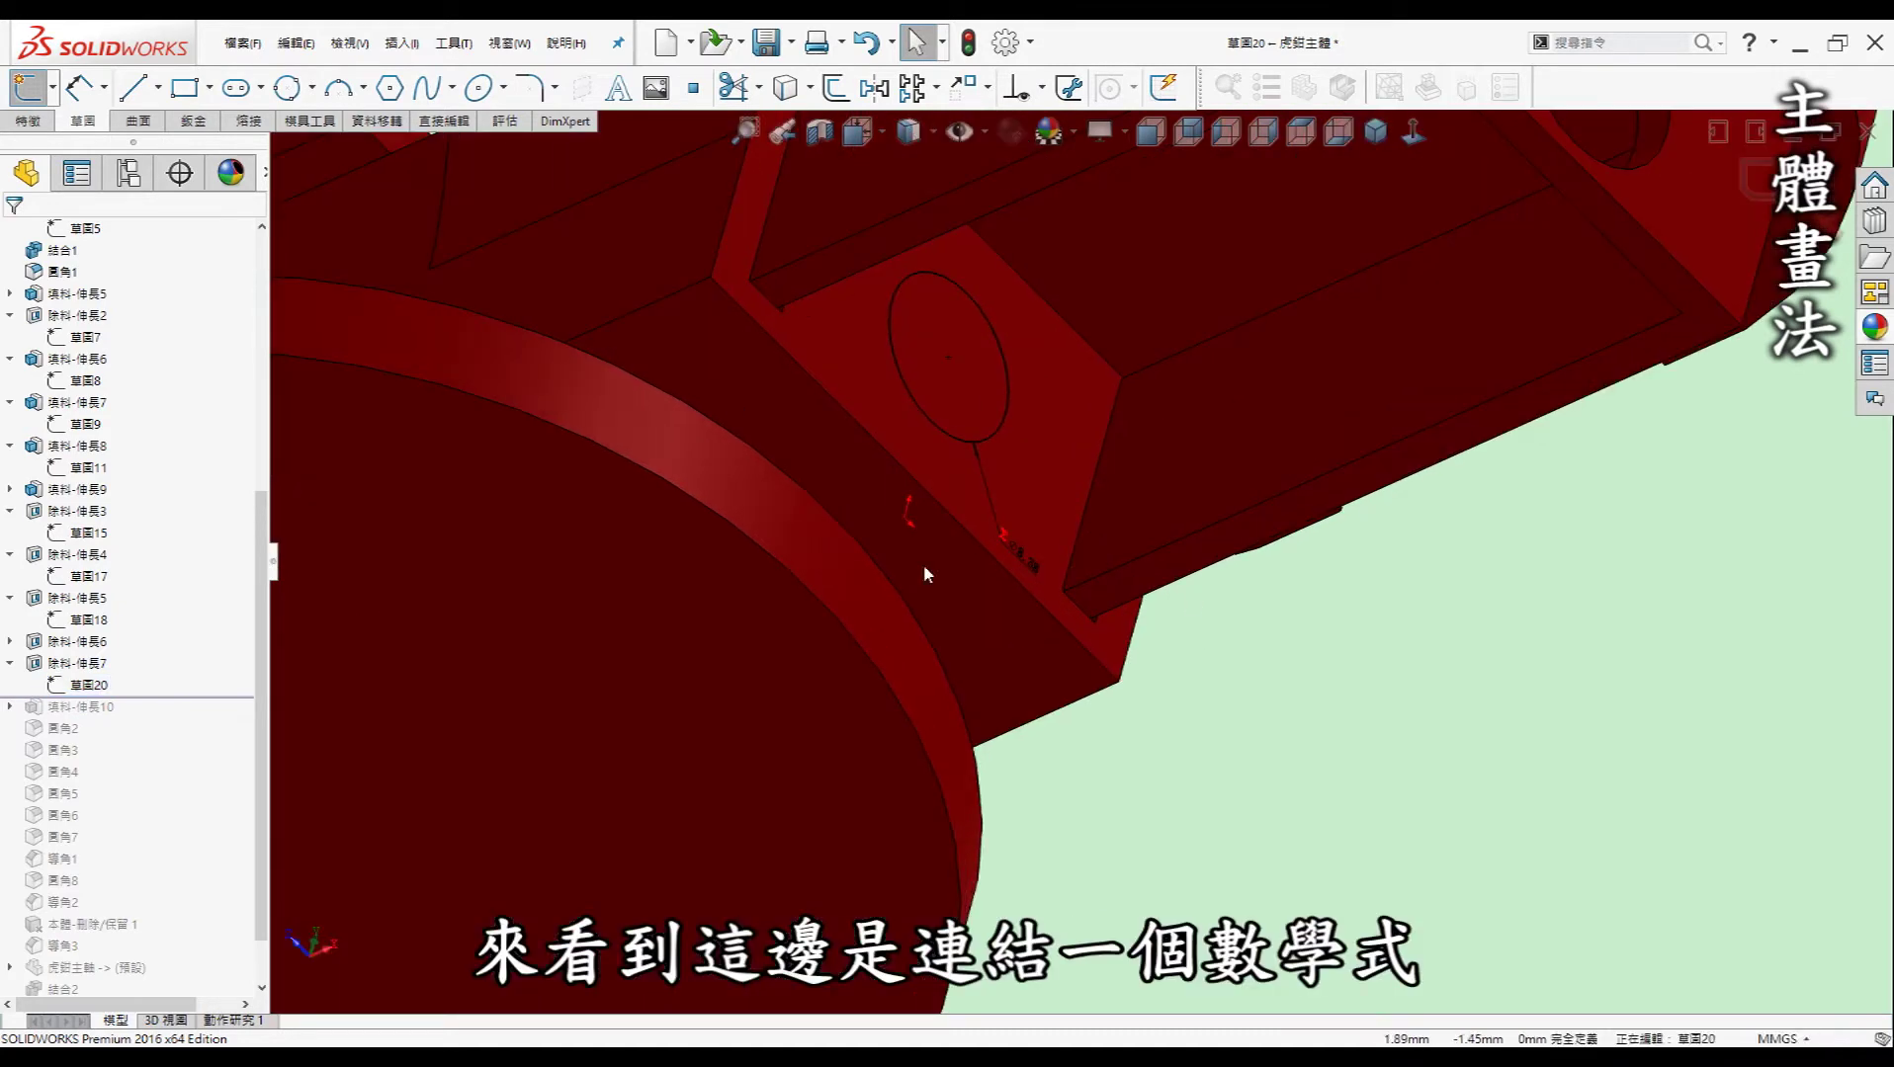
double_click(1019, 580)
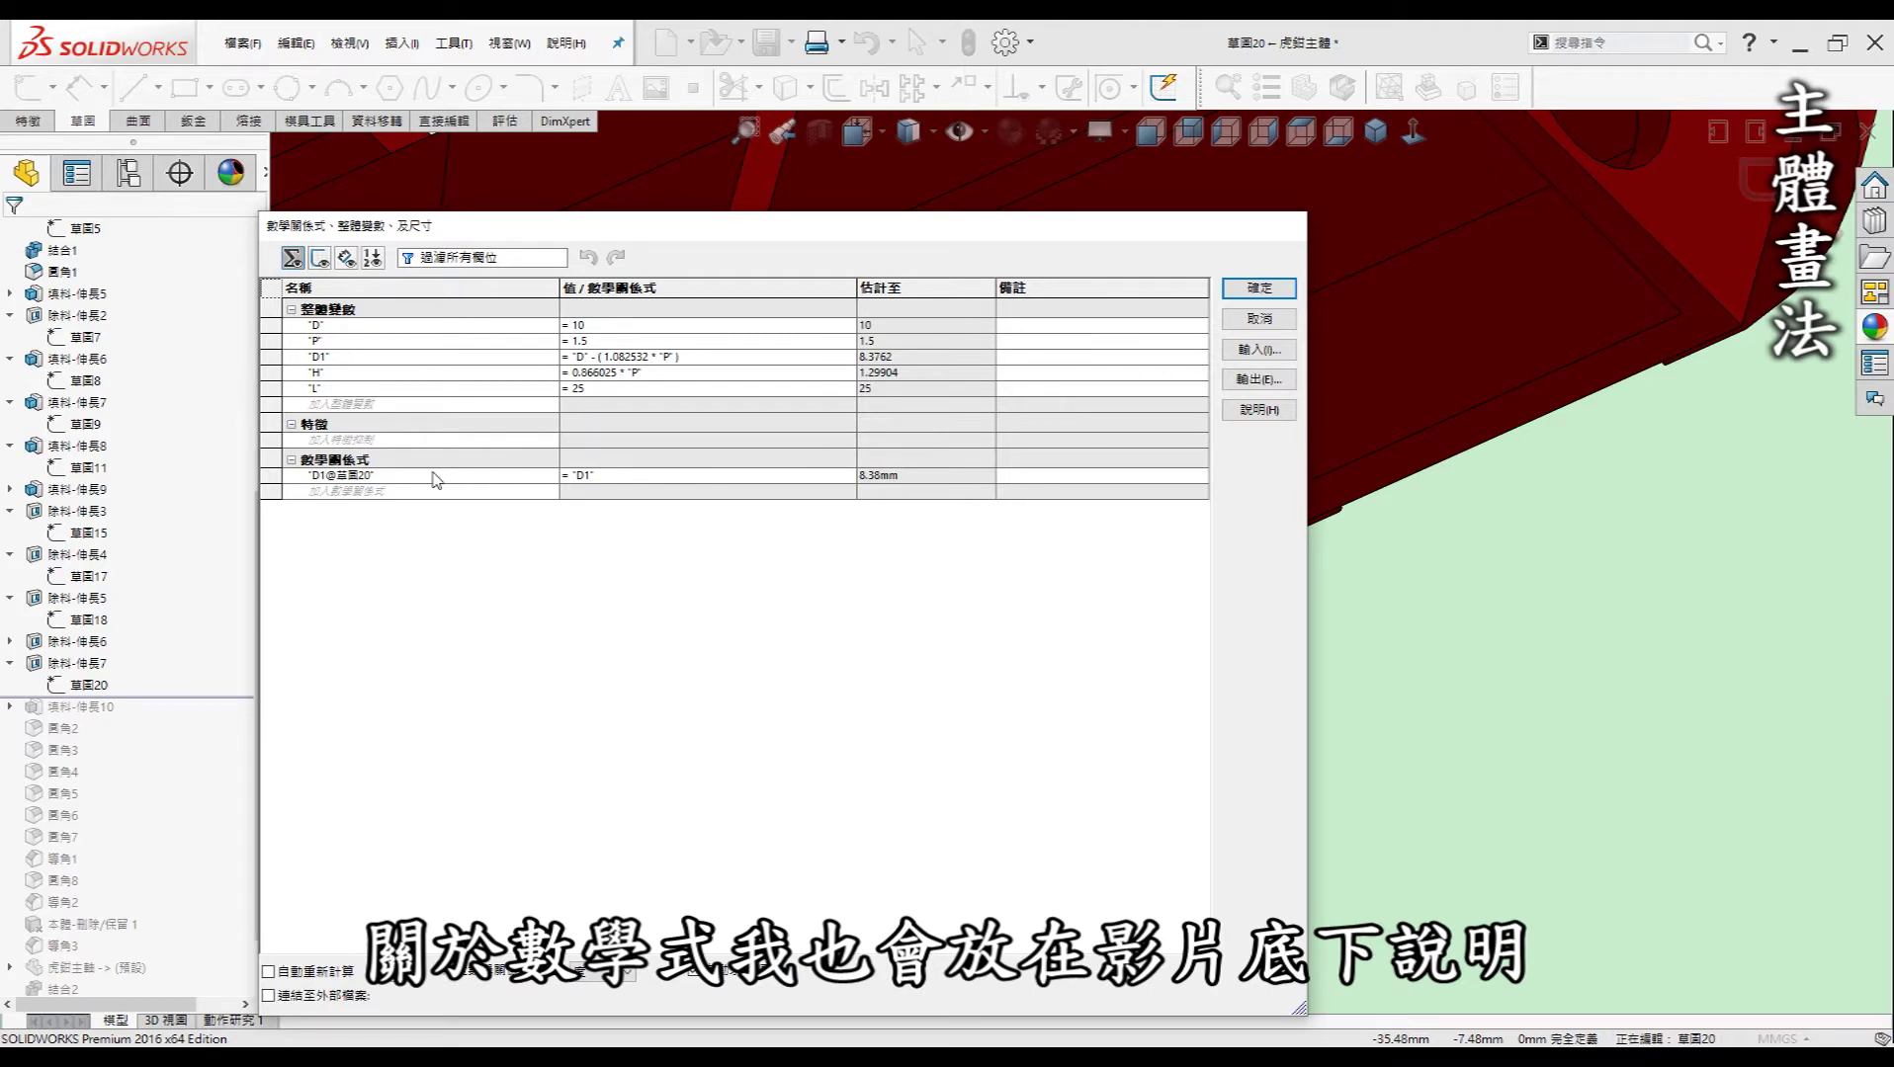
mouse_move(969, 233)
left_mouse_down()
mouse_move(1789, 394)
mouse_move(1340, 306)
left_mouse_up()
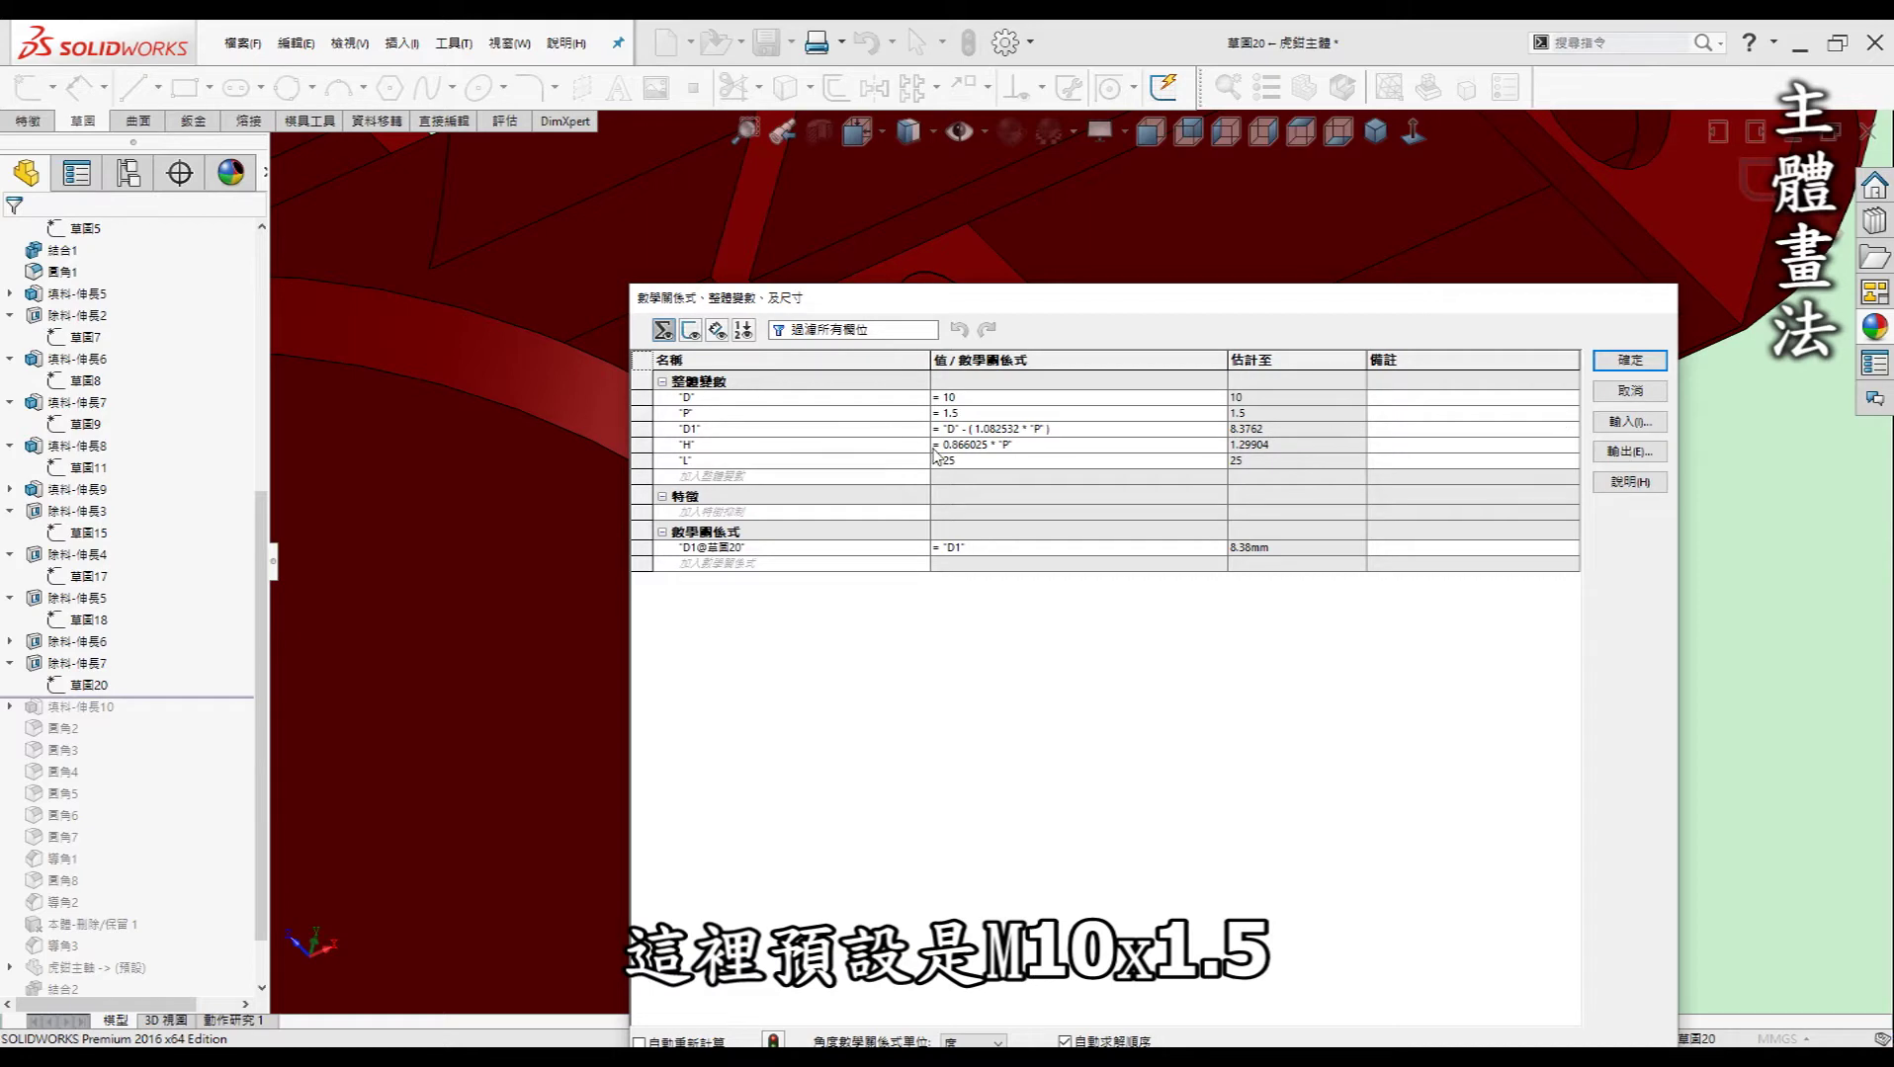
left_click(1629, 359)
- Exit 草圖20 back to the whole part and reposition the view
key("ctrl+b")
scroll(1119, 443, "up", 5)
key("ctrl+b")
mouse_move(992, 446)
middle_mouse_down()
mouse_move(1255, 566)
mouse_move(1301, 527)
mouse_move(1128, 541)
mouse_move(1052, 613)
mouse_move(940, 561)
middle_mouse_up()
key("ctrl+Right")
key("ctrl+Down")
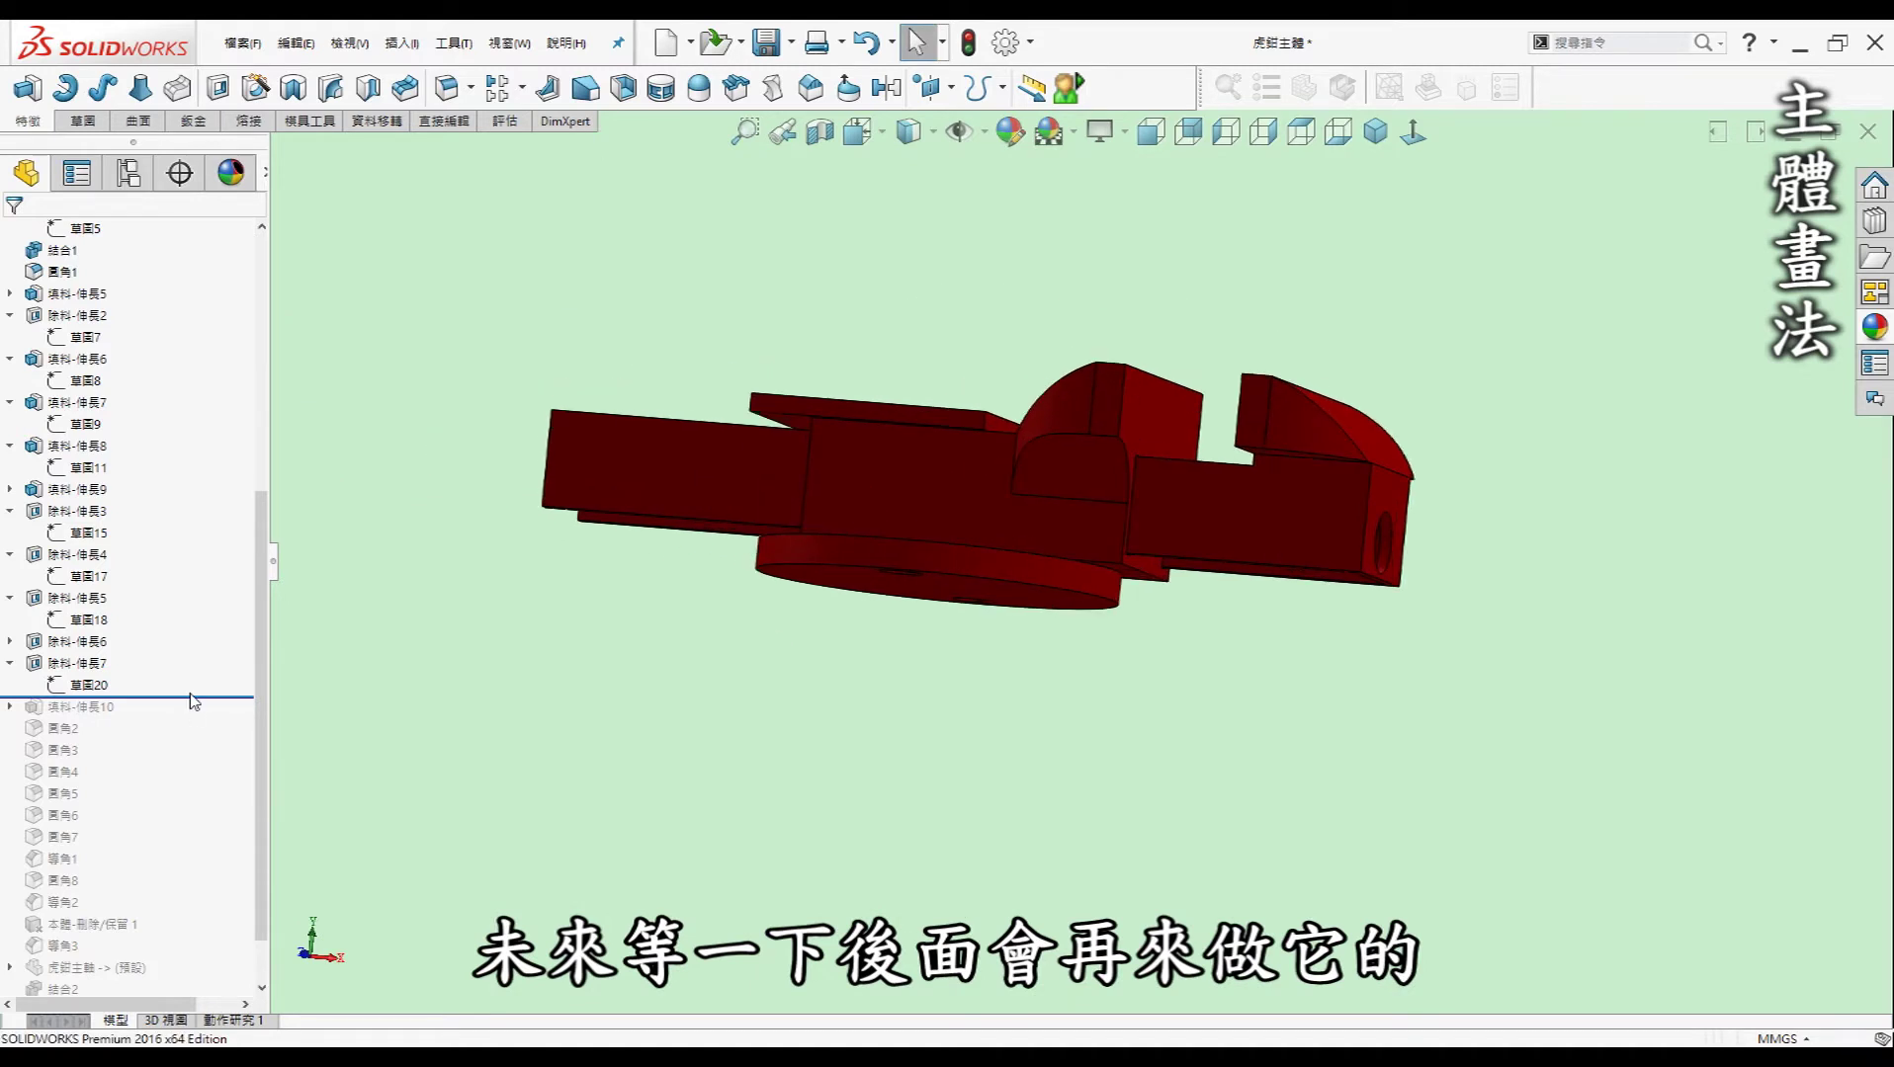
- Roll the vise body forward to include 填料-伸長10 and view it in isometric
left_click_drag(194, 699, 189, 721)
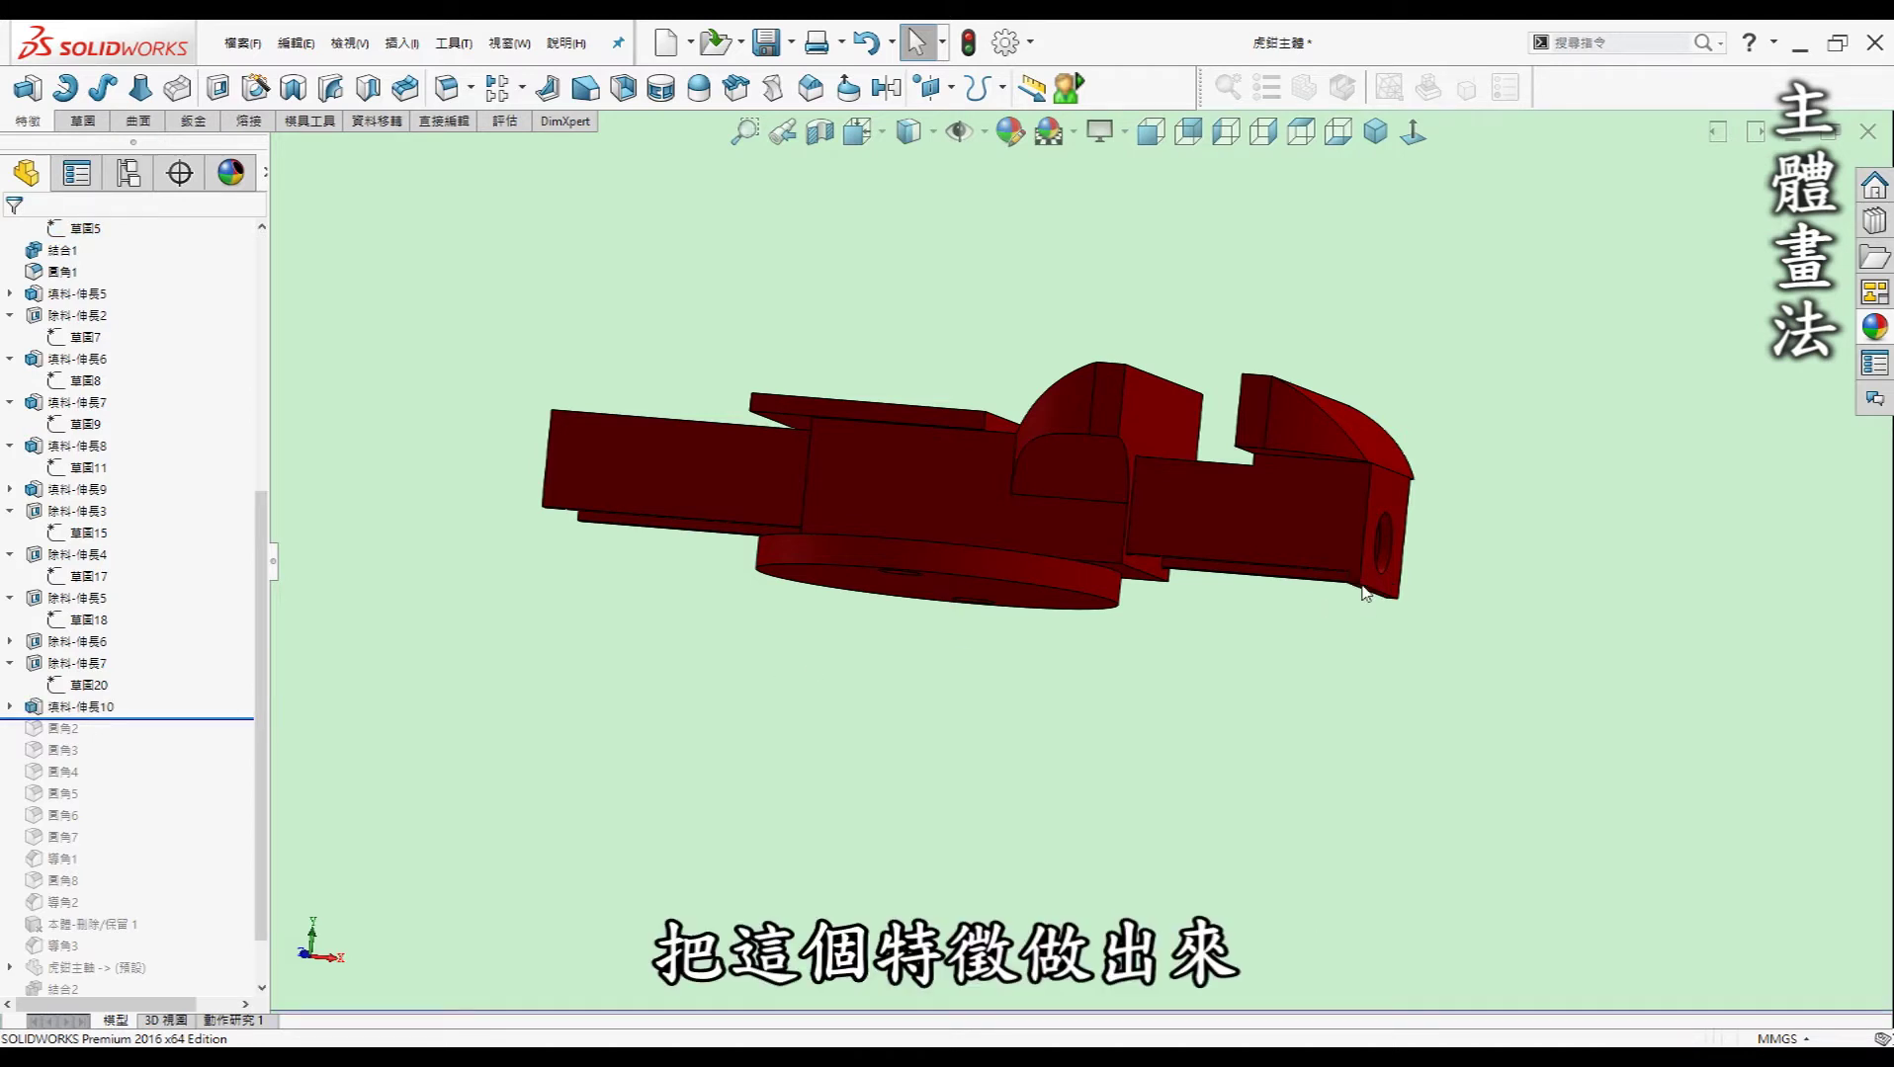
scroll(1364, 593, "up", 5)
mouse_move(1316, 542)
middle_mouse_down()
mouse_move(1286, 605)
mouse_move(1142, 571)
middle_mouse_up()
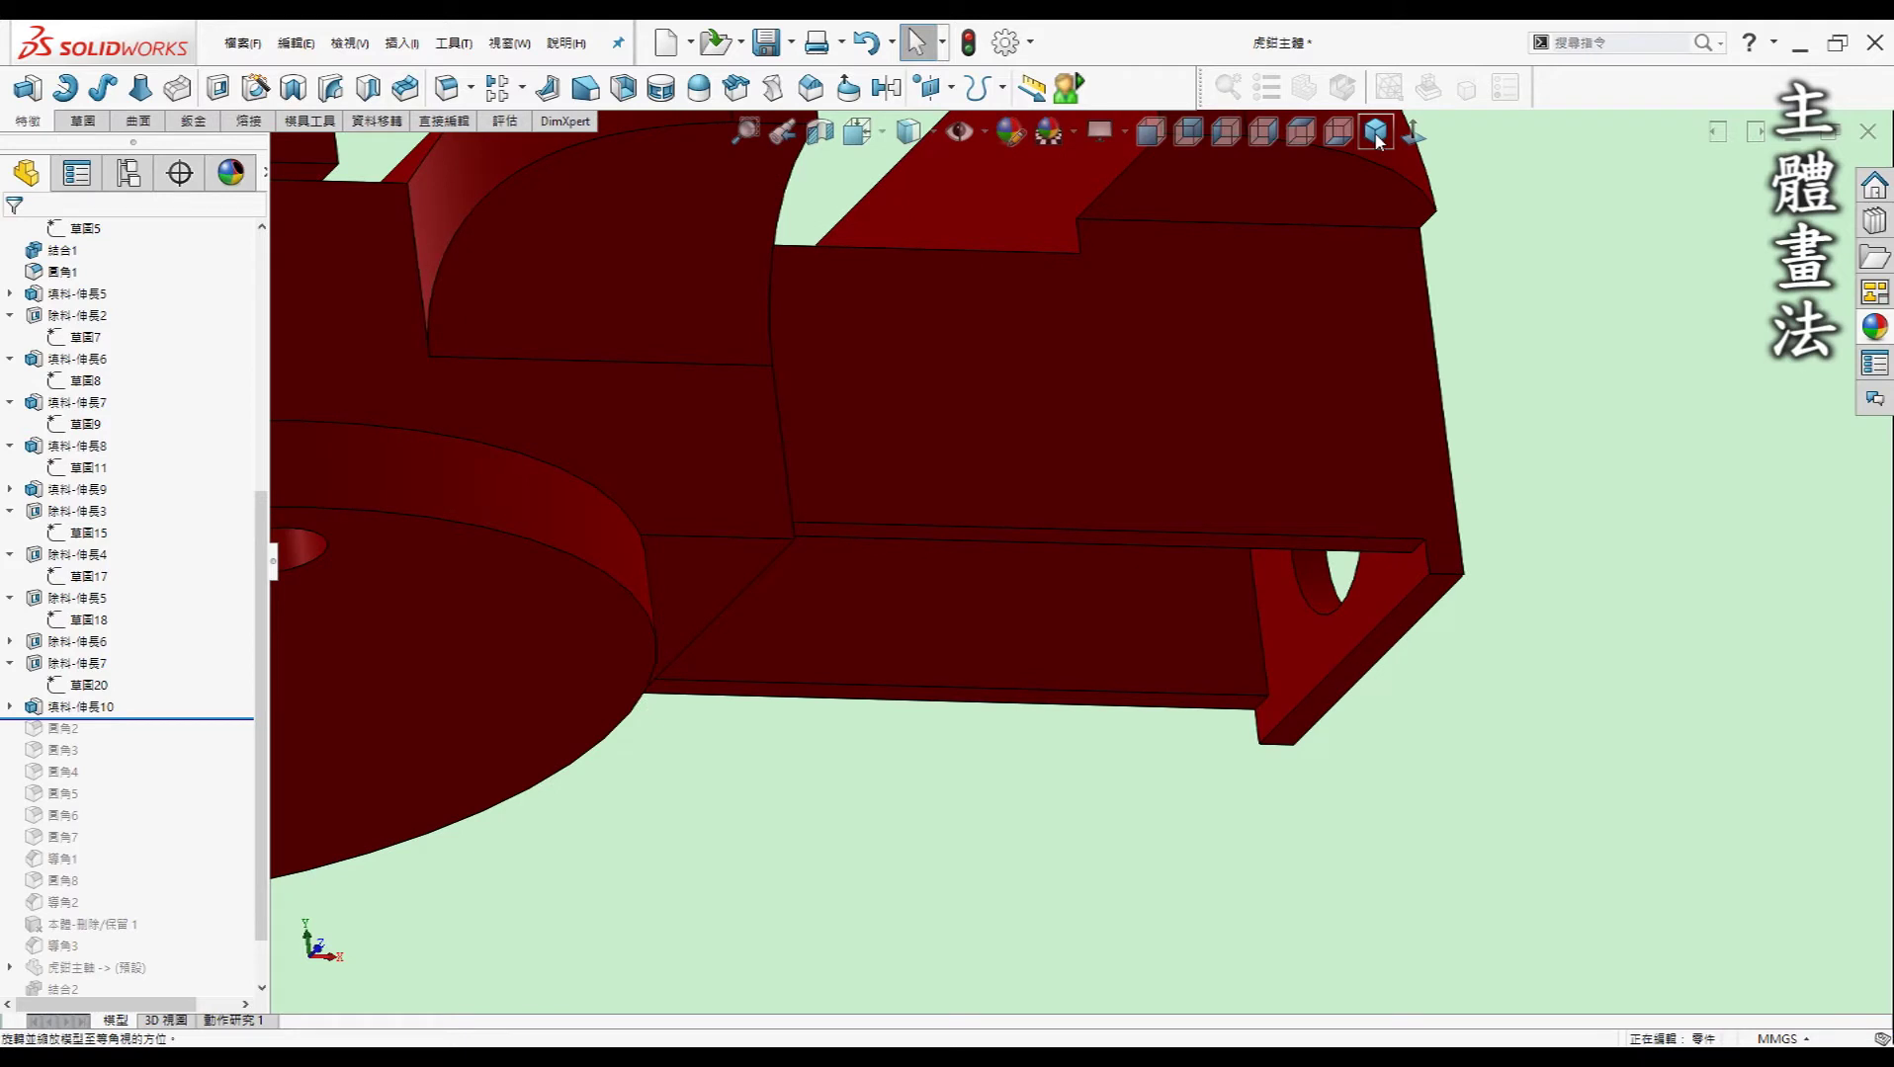
left_click(1375, 131)
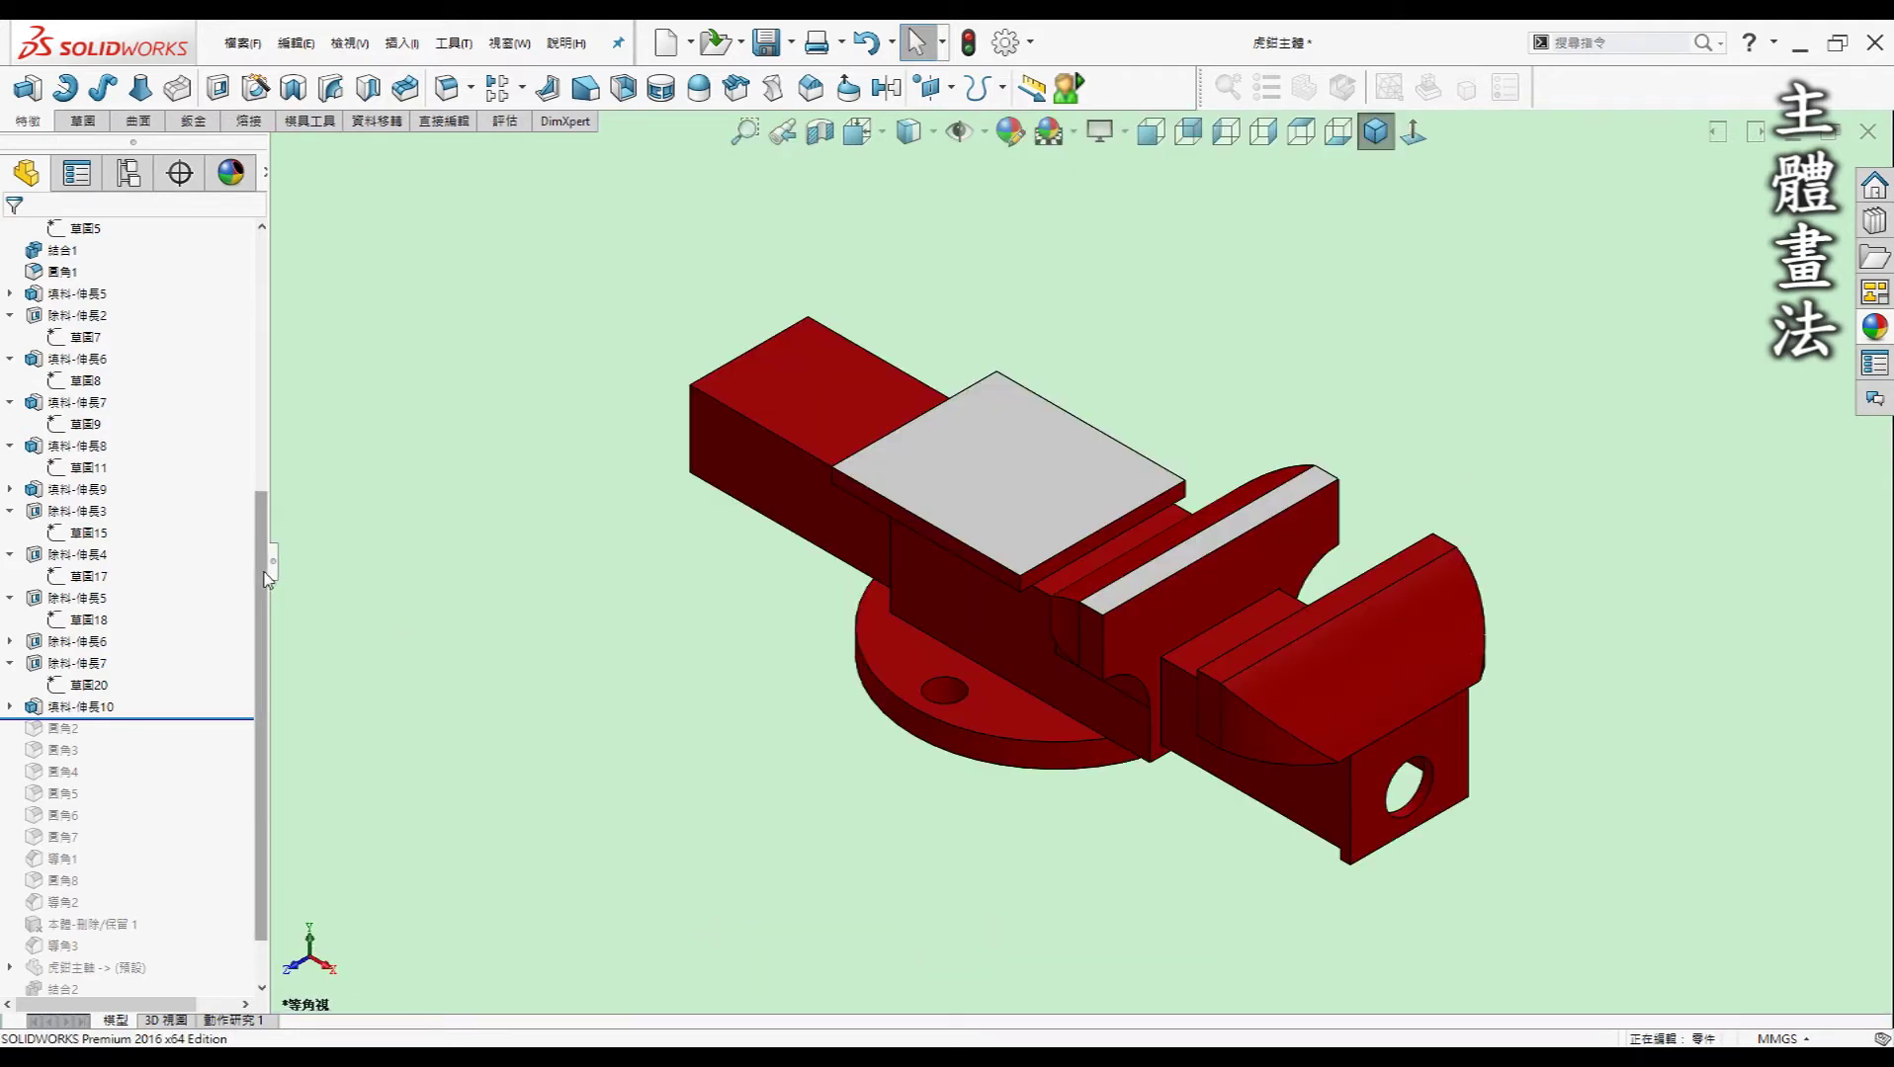
scroll(195, 674, "down", 1)
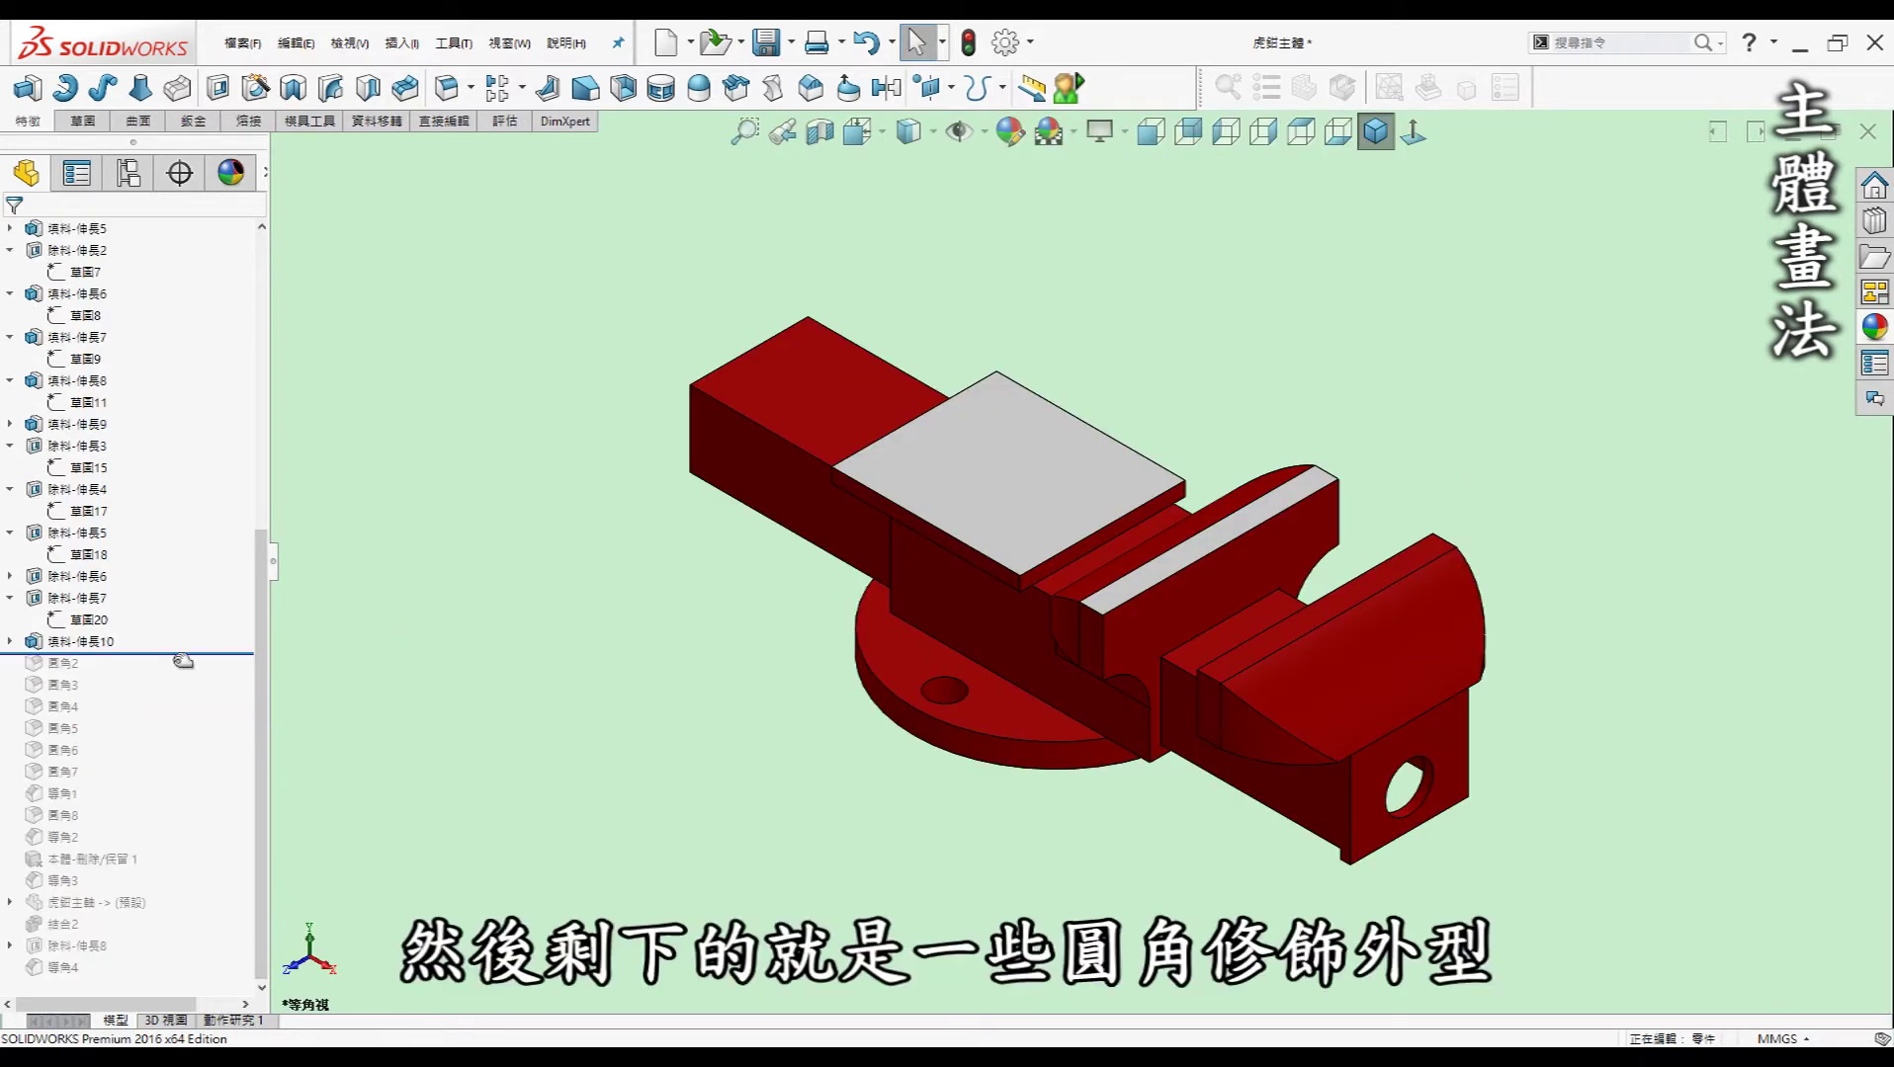
- Roll forward past 導角2 to include all fillets and chamfers, then inspect the rounded edges
left_click_drag(182, 653, 156, 838)
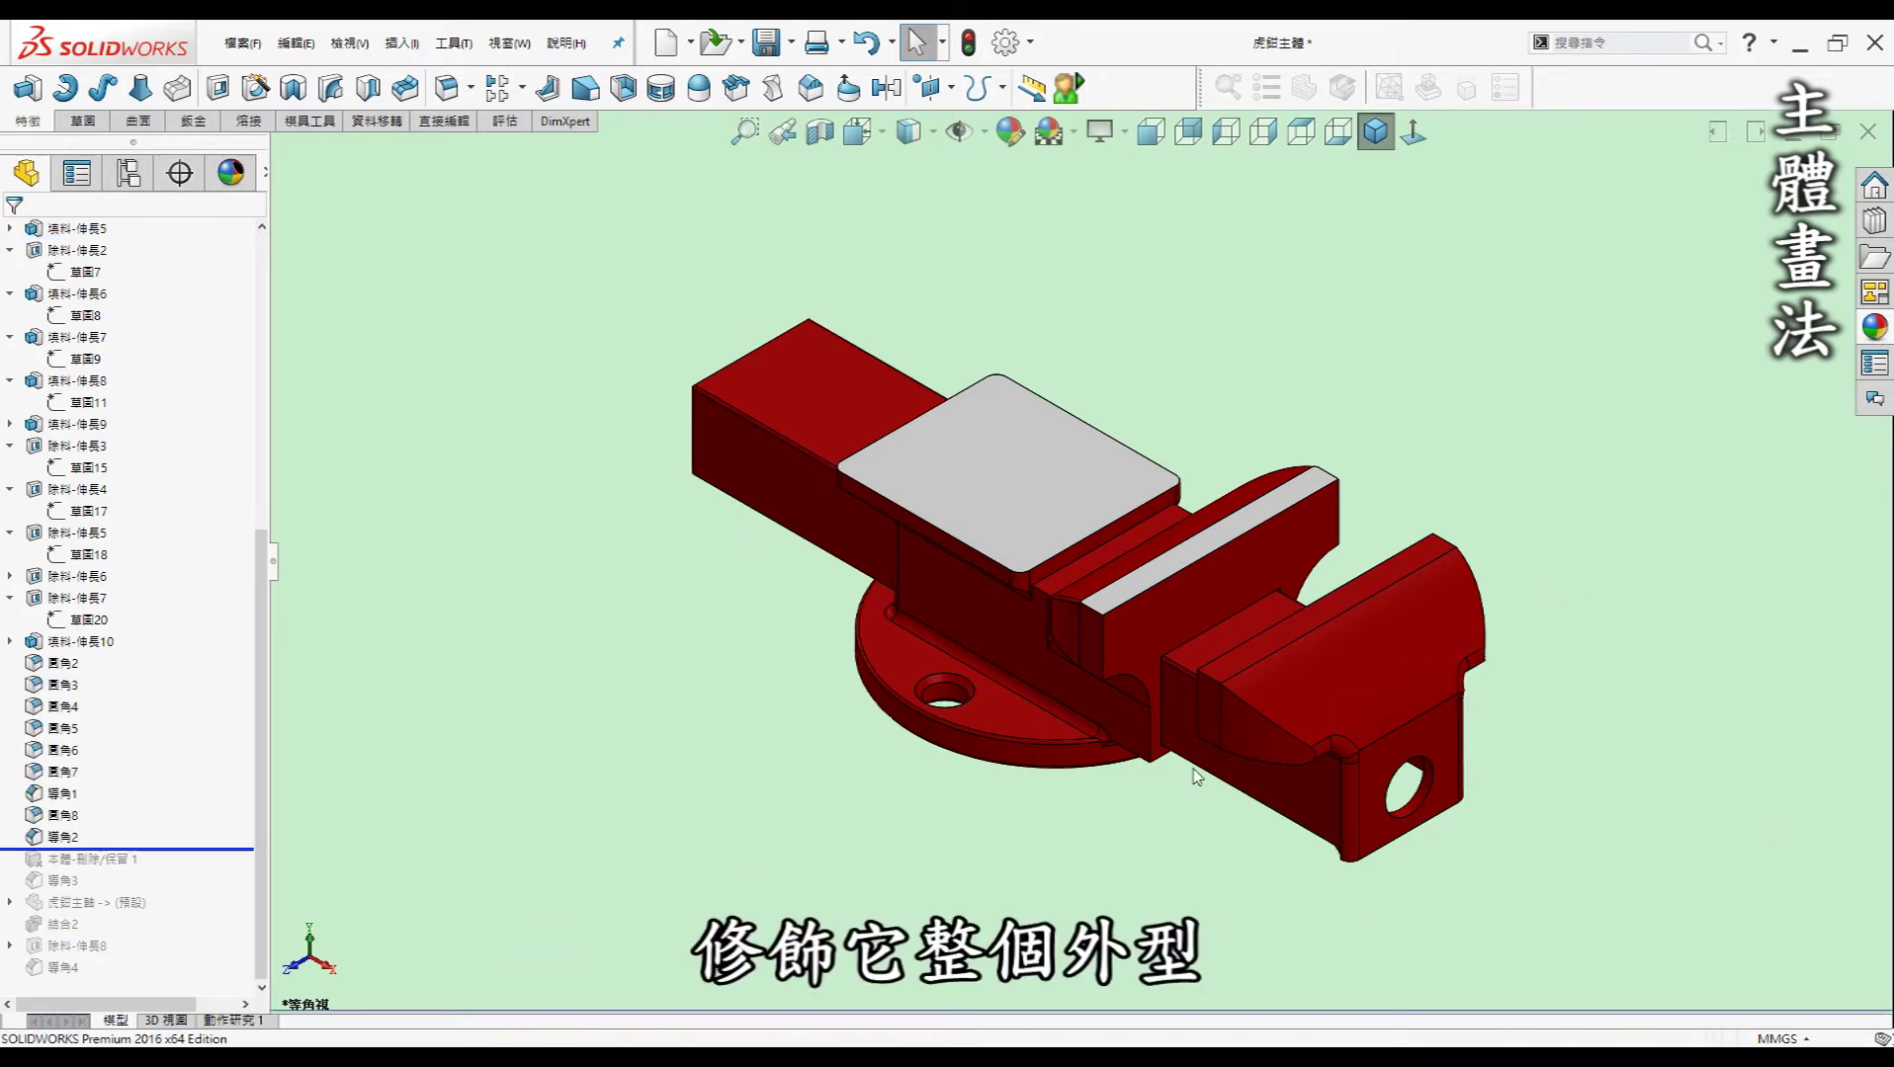
mouse_move(1189, 769)
middle_mouse_down()
mouse_move(1095, 548)
mouse_move(1019, 449)
middle_mouse_up()
scroll(1131, 619, "down", 3)
scroll(1058, 497, "down", 3)
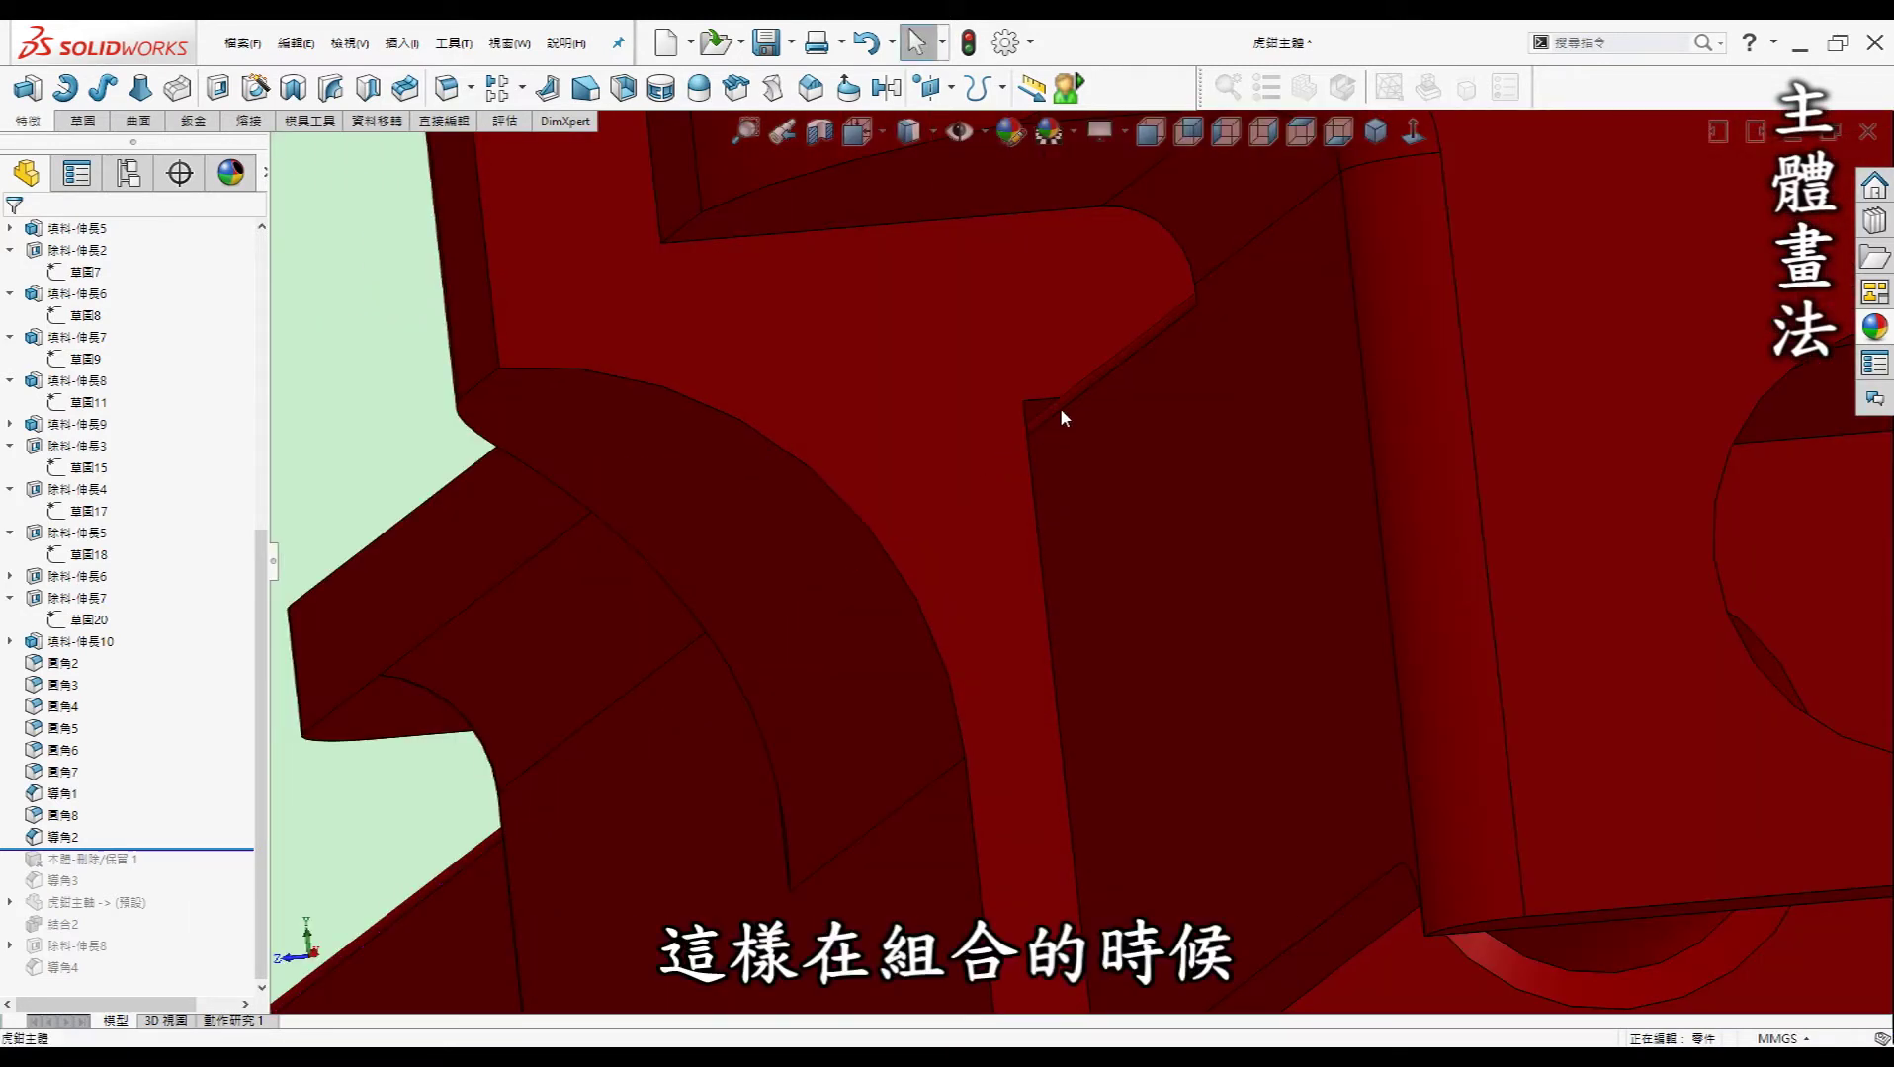
scroll(1057, 414, "up", 3)
scroll(1057, 408, "up", 2)
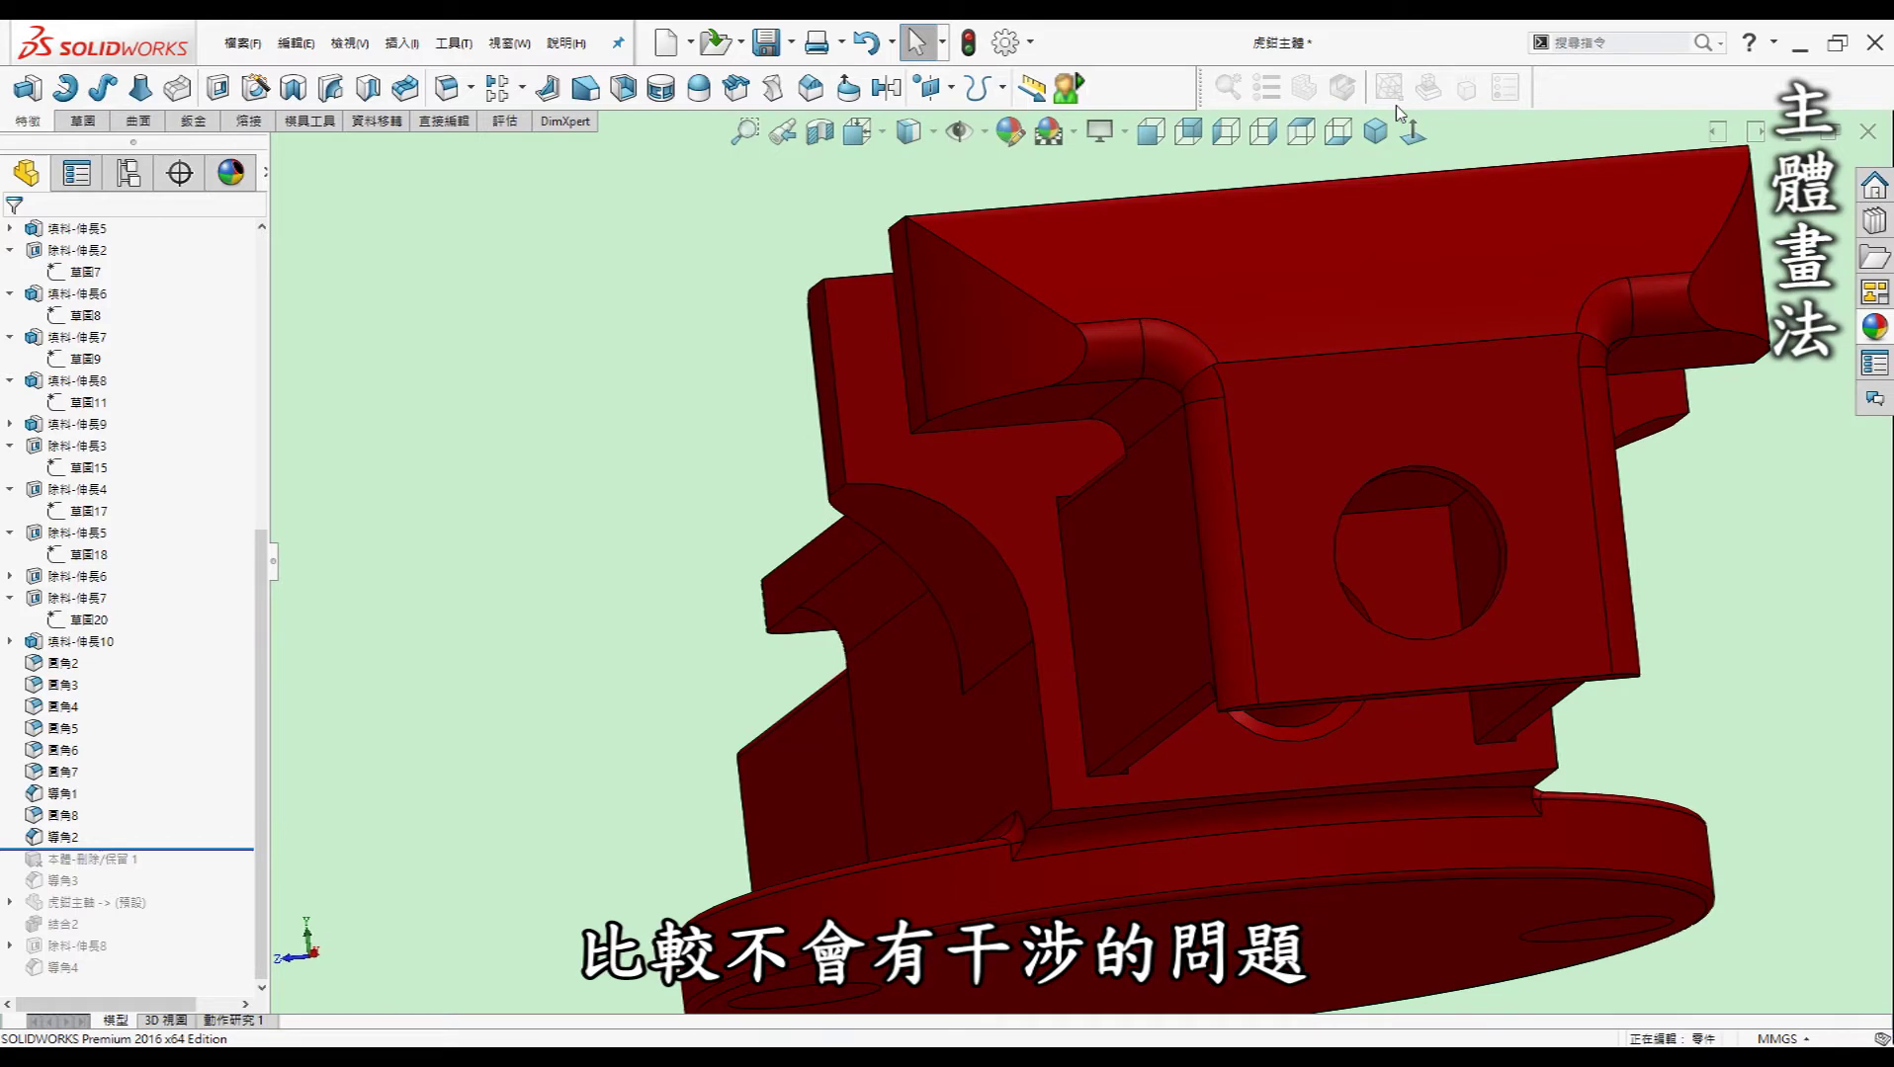
left_click(1377, 133)
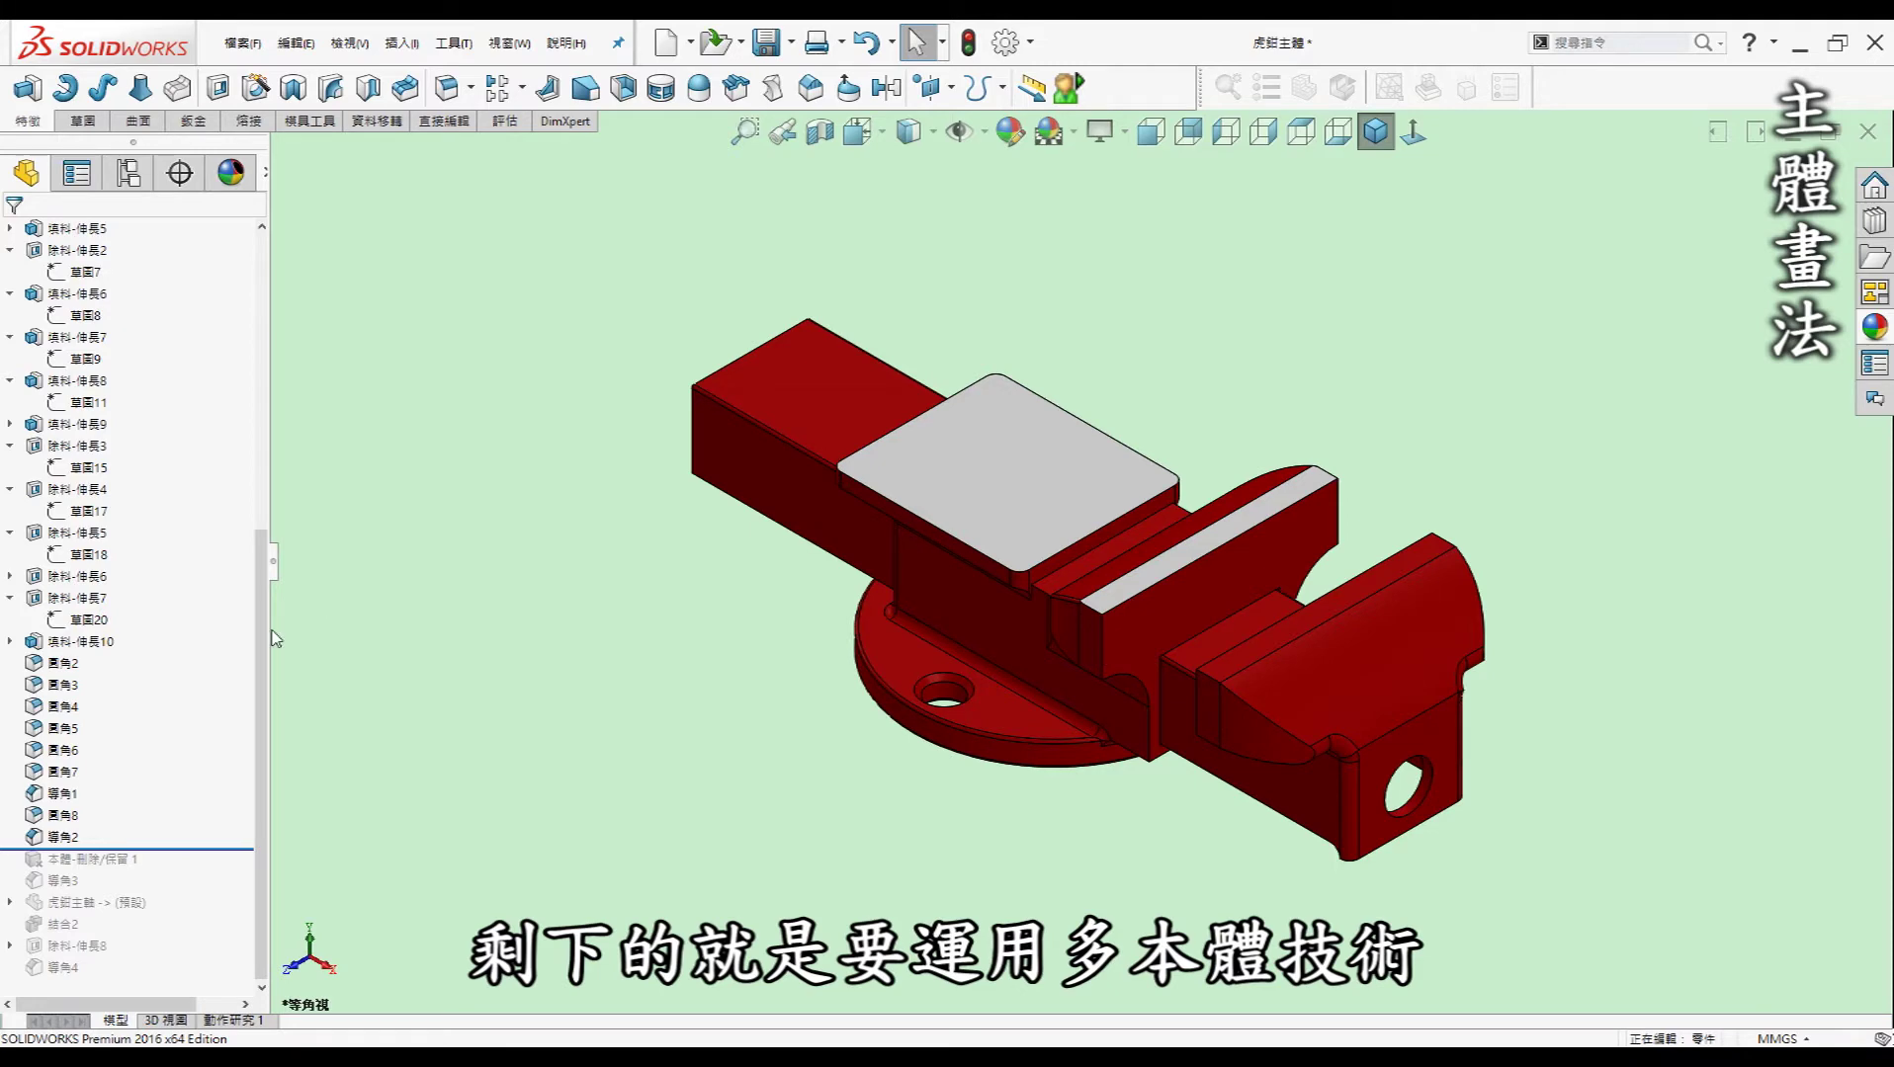
left_click_drag(262, 634, 263, 259)
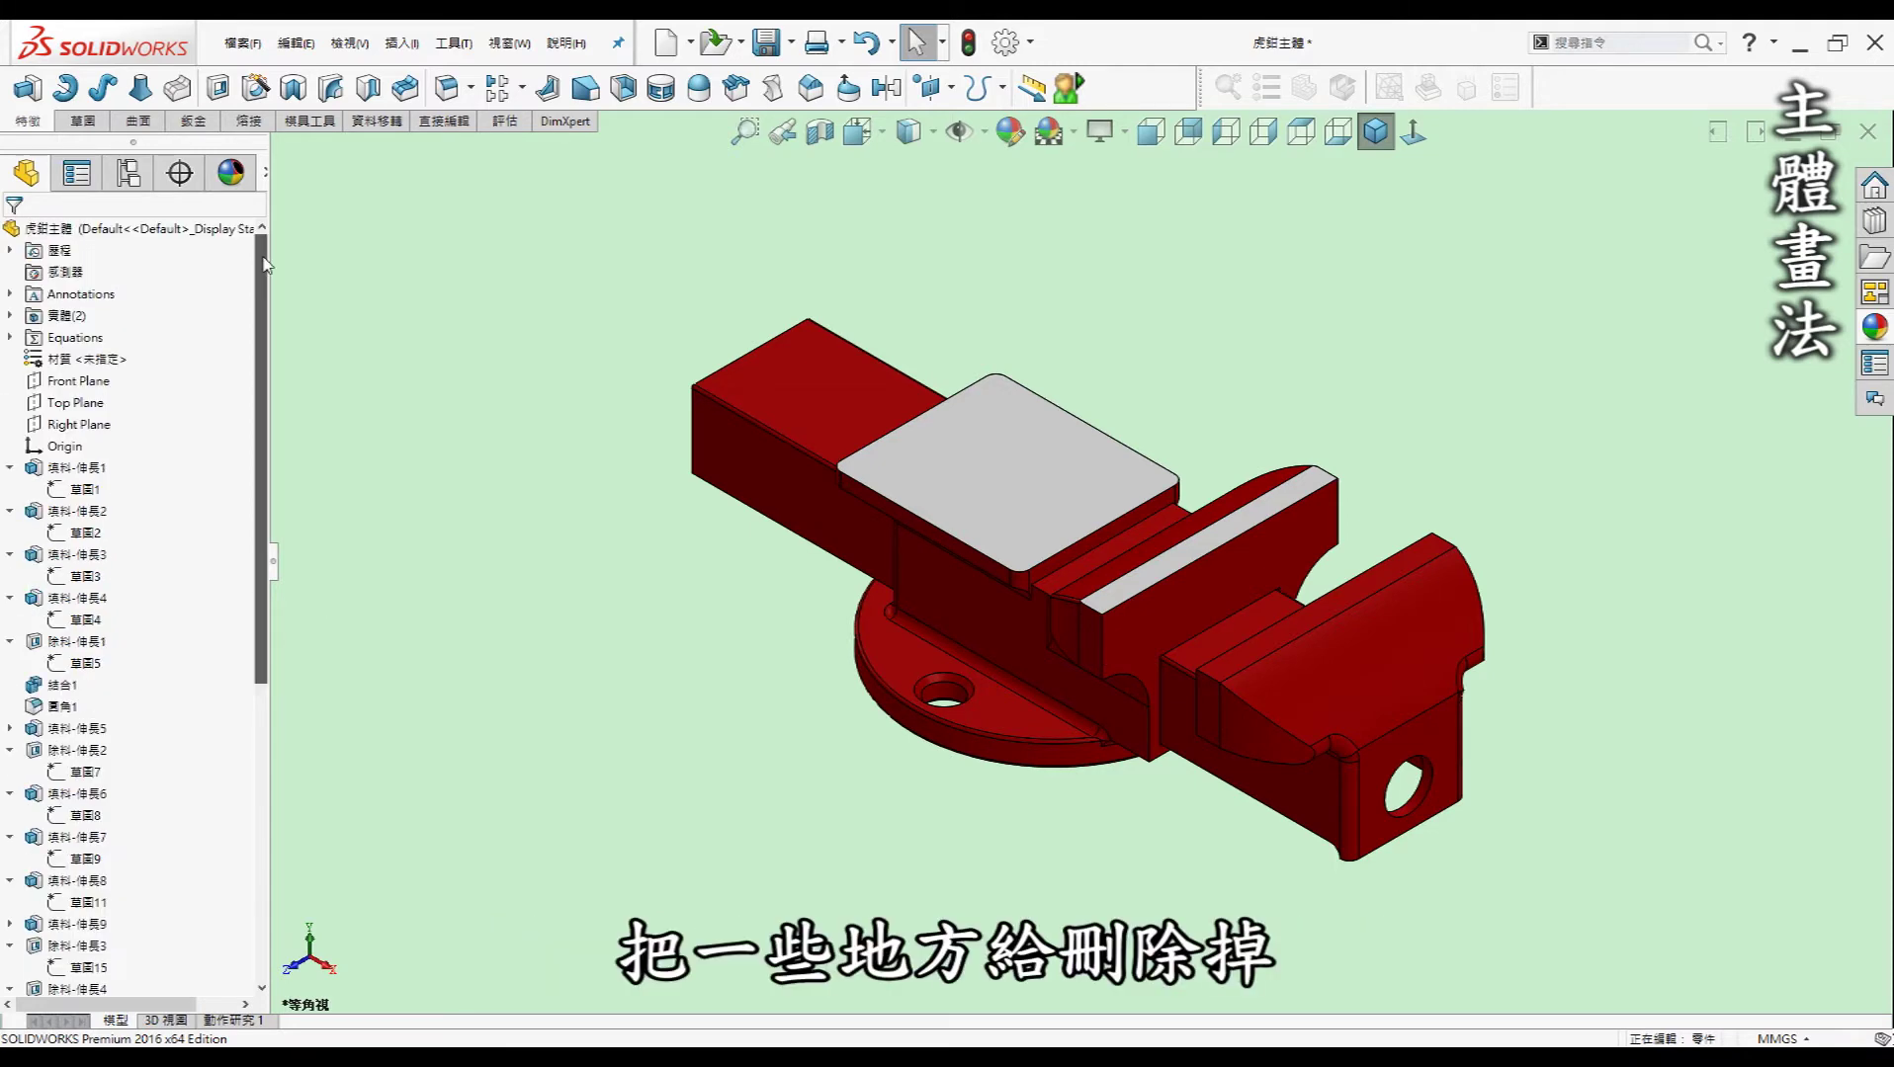
- Scroll down the feature tree to reach the 虎鉗移動座 moving-jaw section
left_click_drag(263, 265, 274, 760)
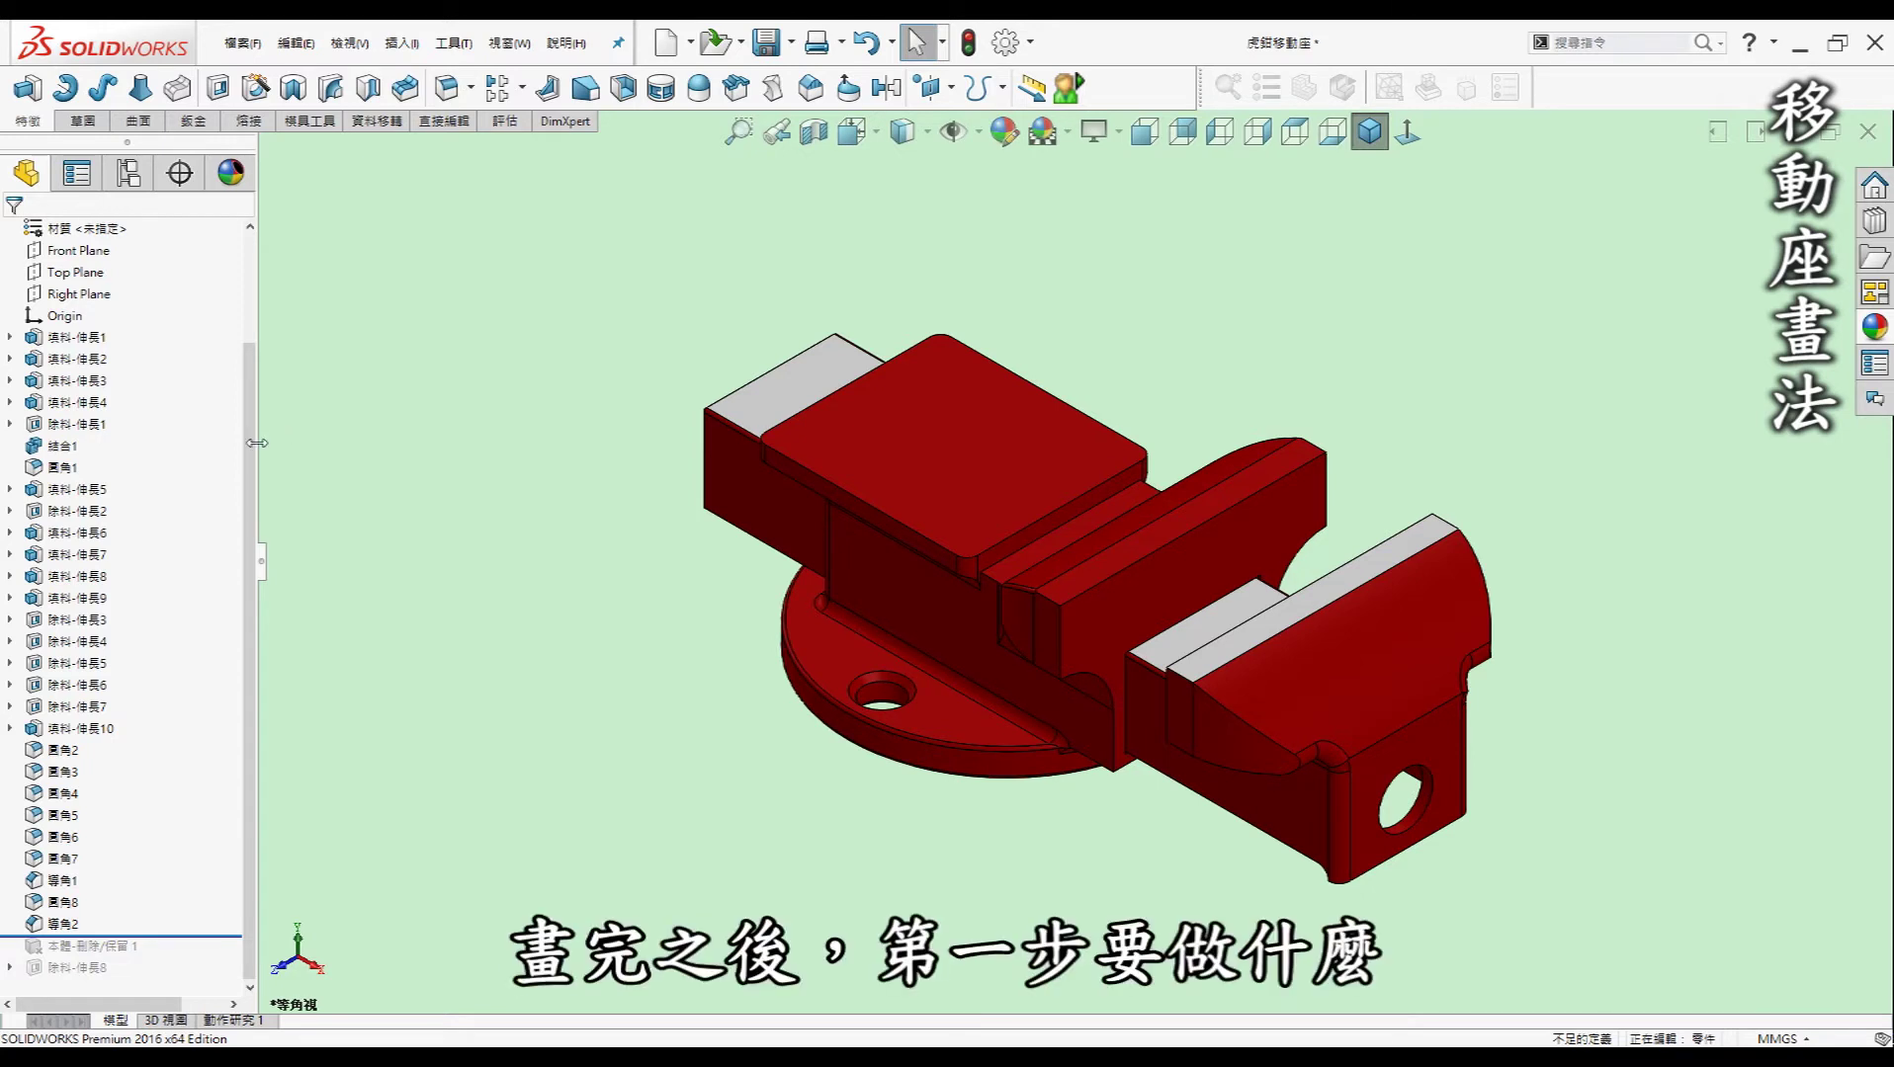
- Delete the base solid body so only the sliding jaw body remains
left_click_drag(248, 455, 241, 301)
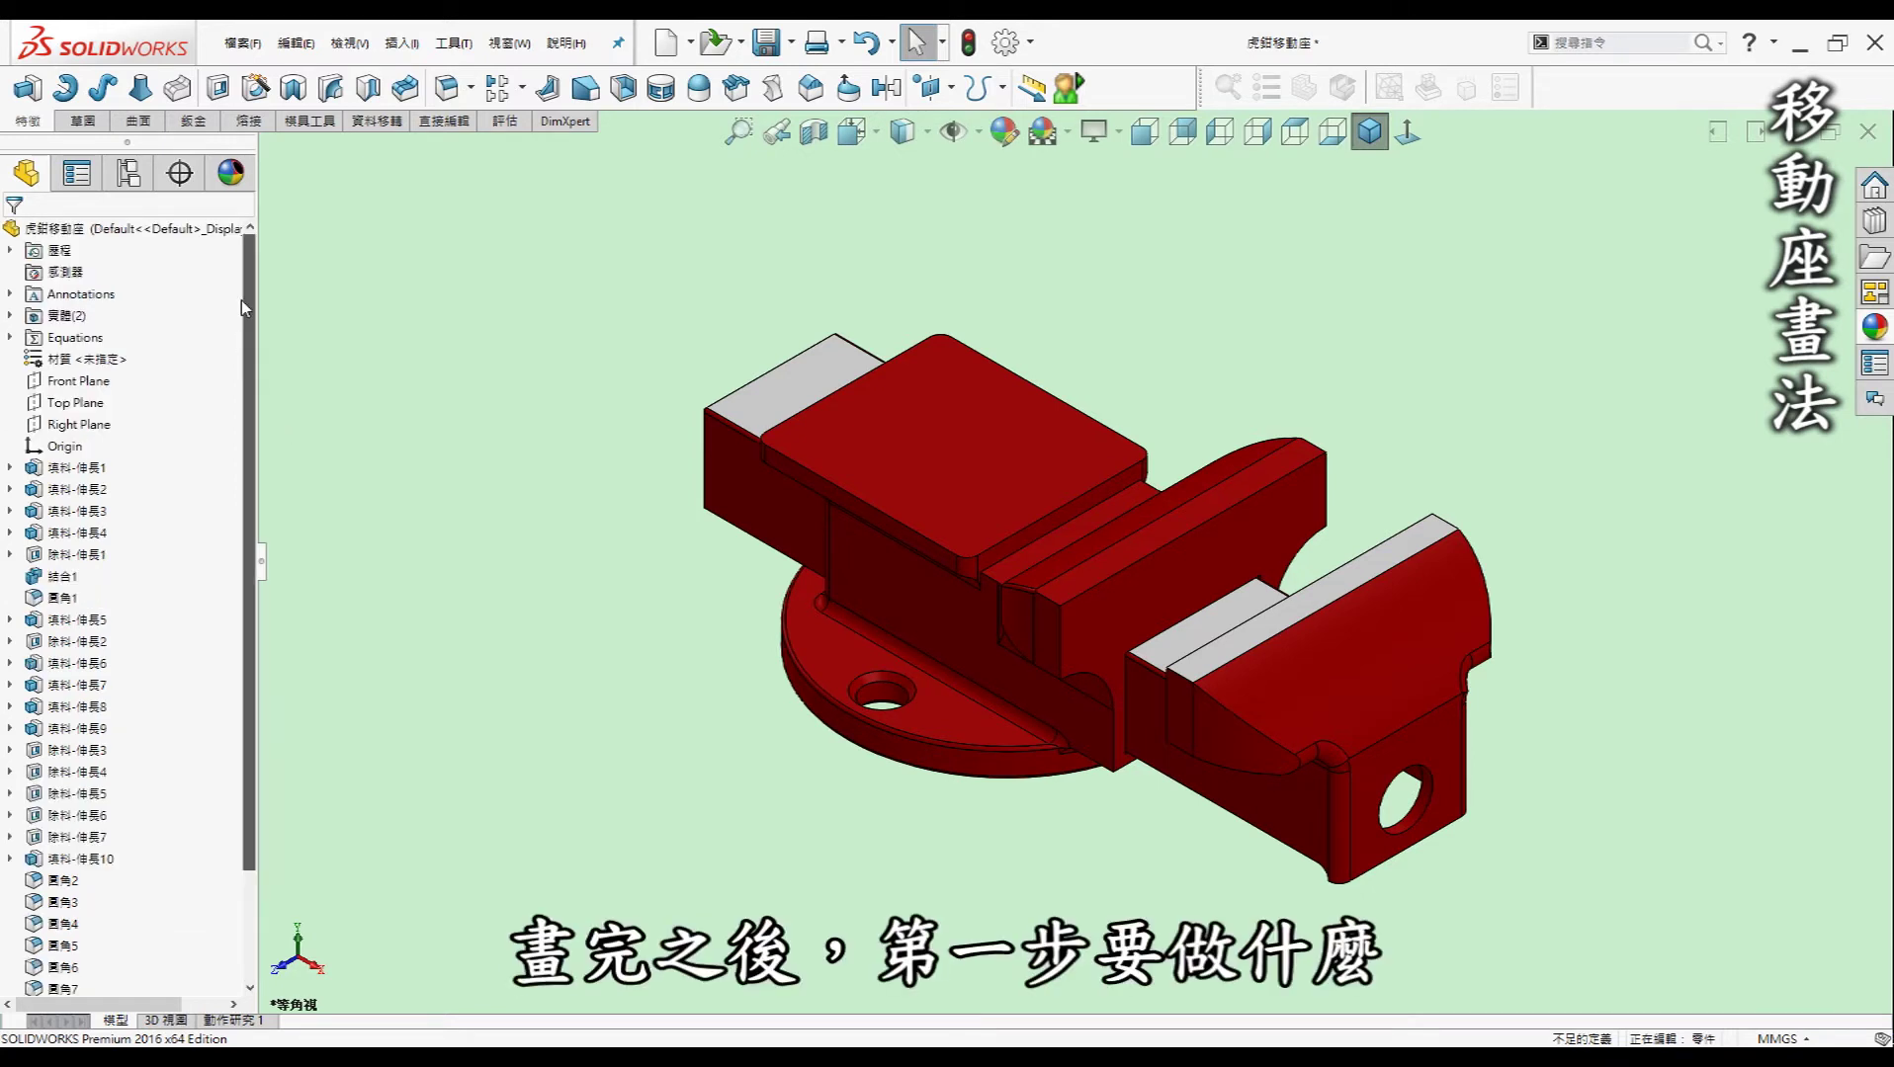
scroll(241, 300, "down", 2)
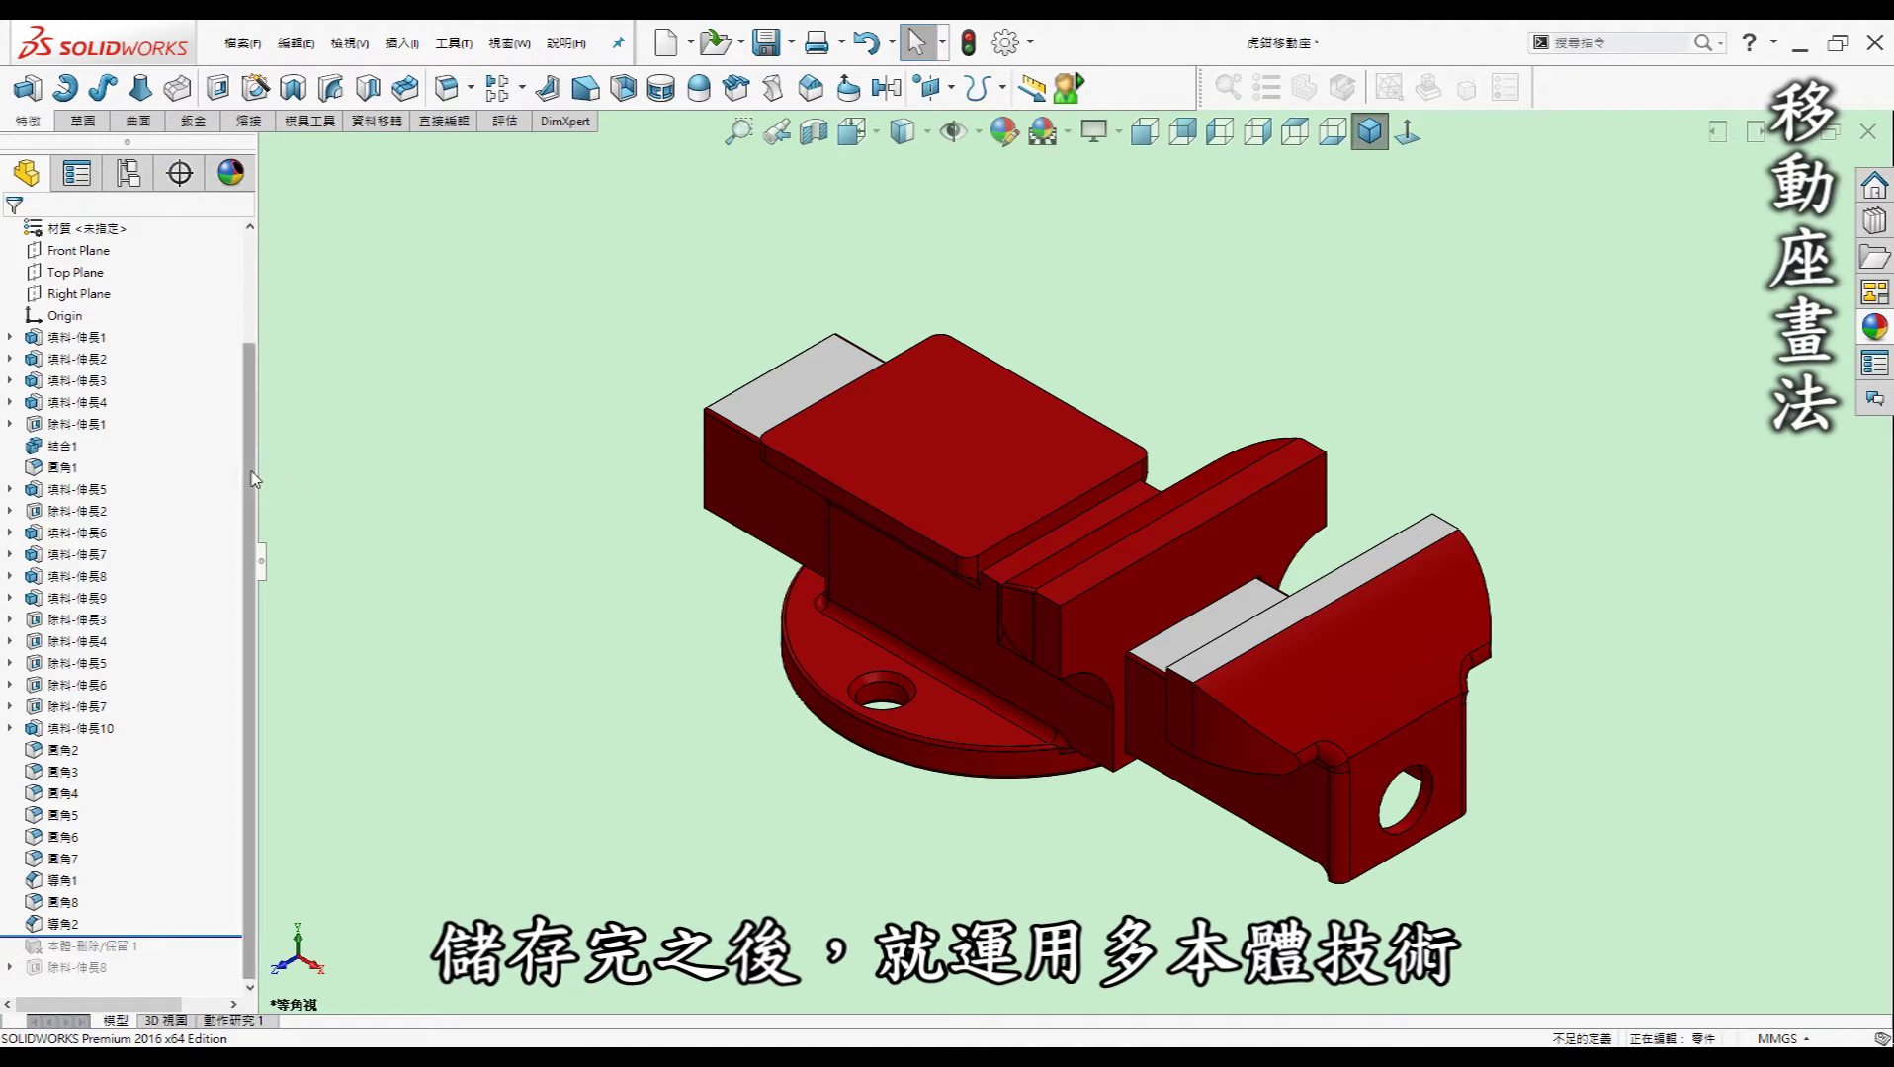
scroll(253, 353, "up", 2)
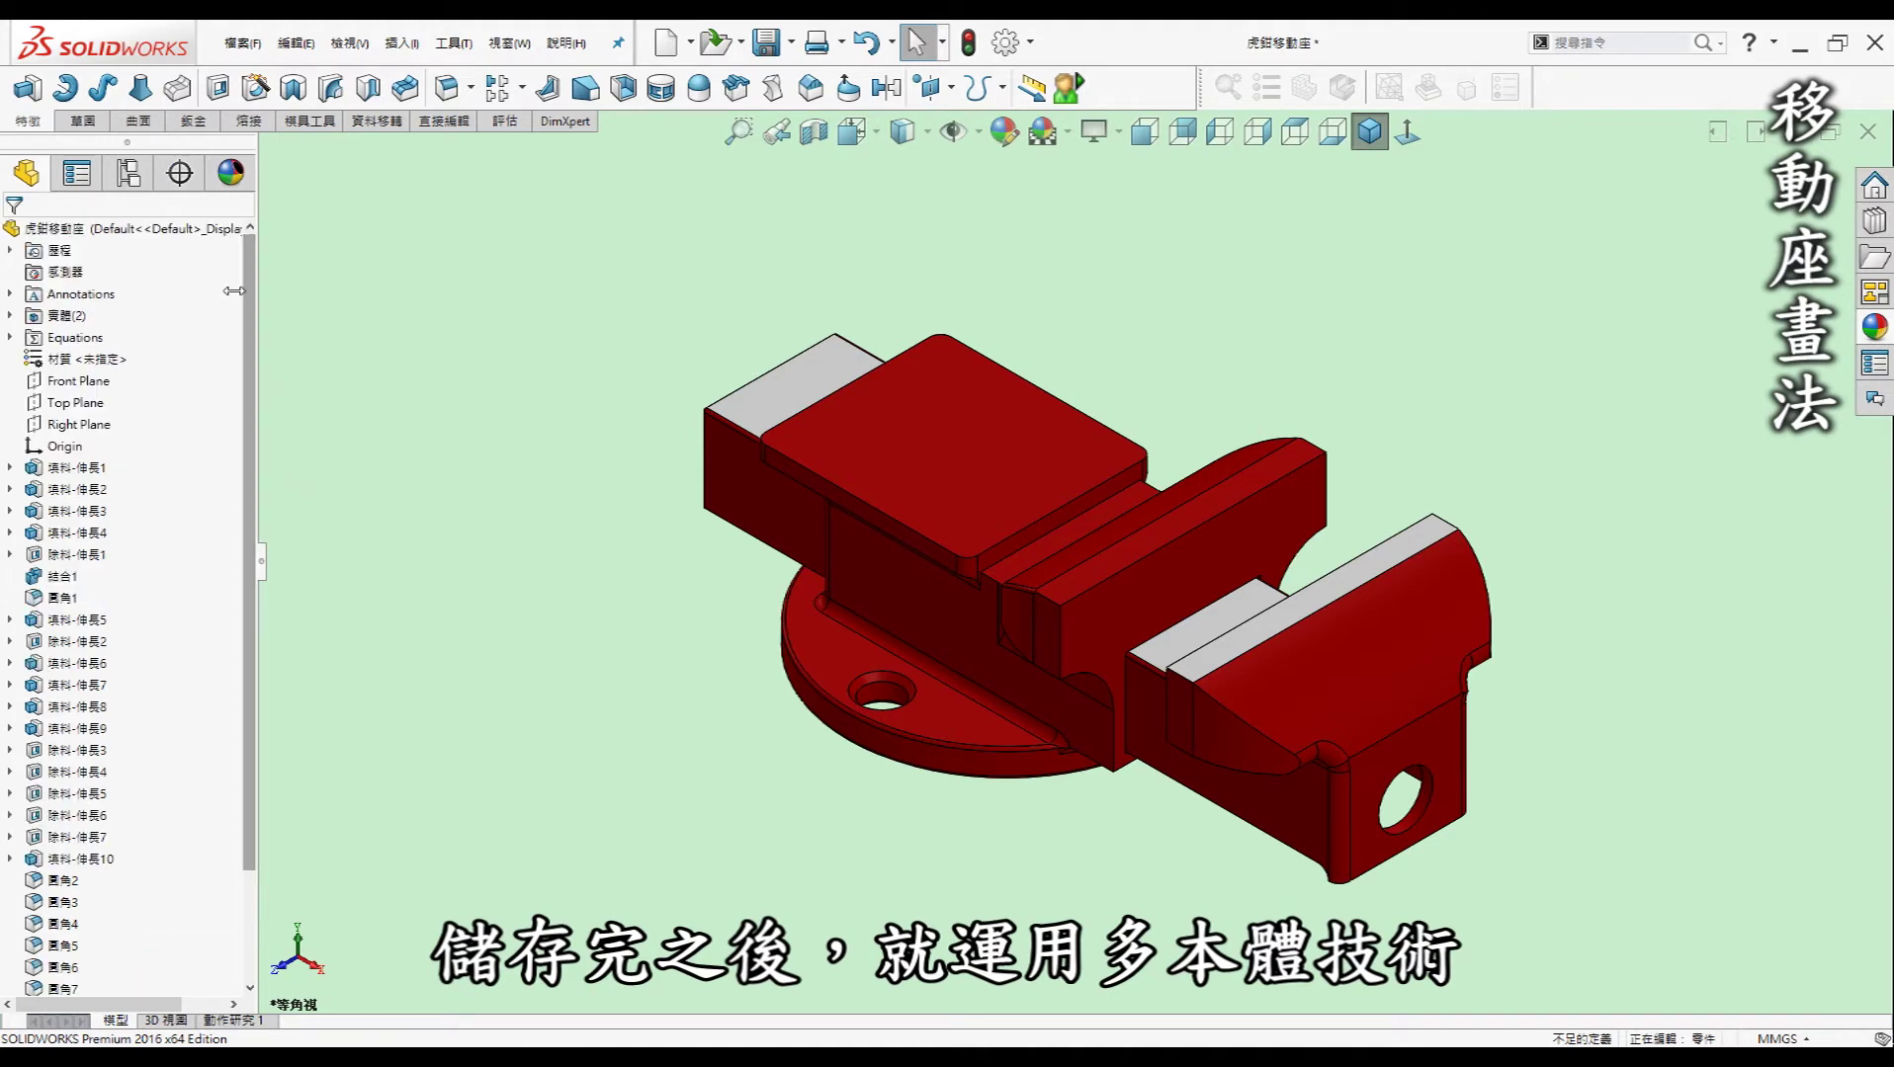
left_click(10, 317)
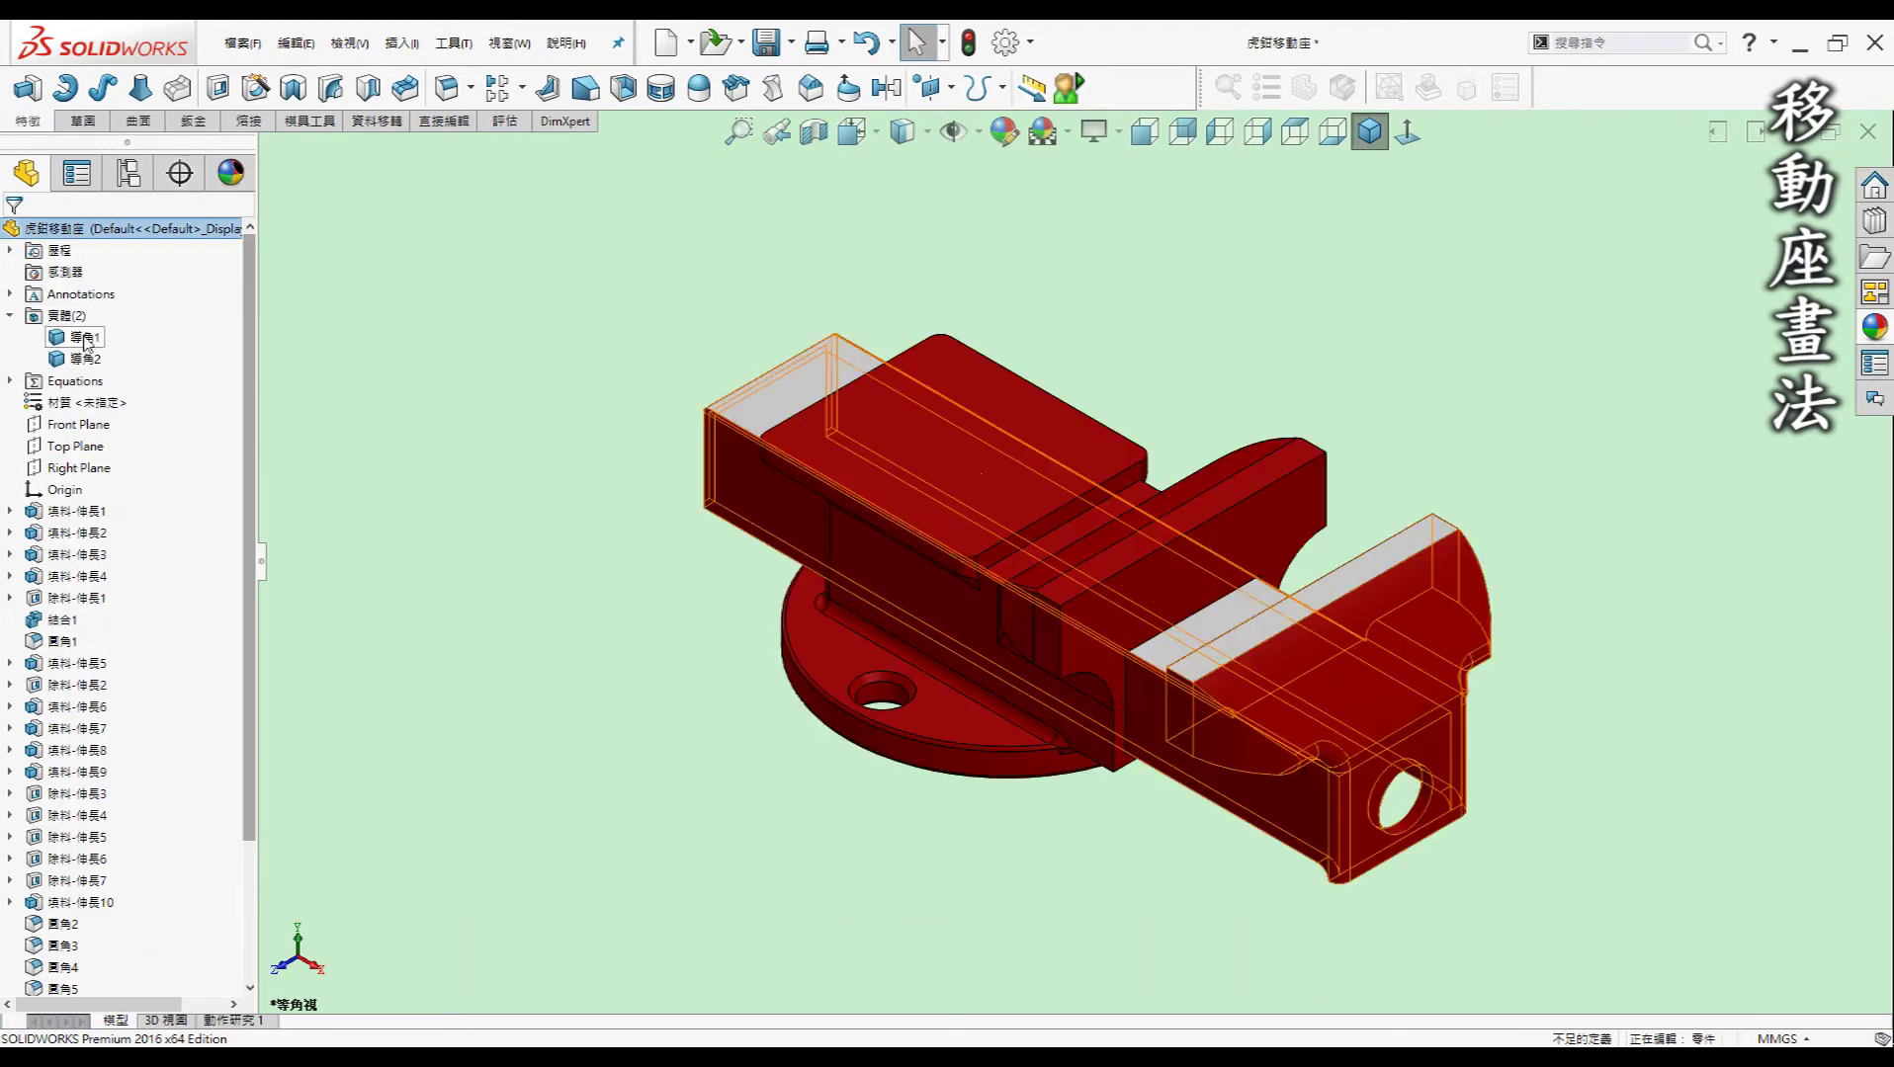
right_click(87, 361)
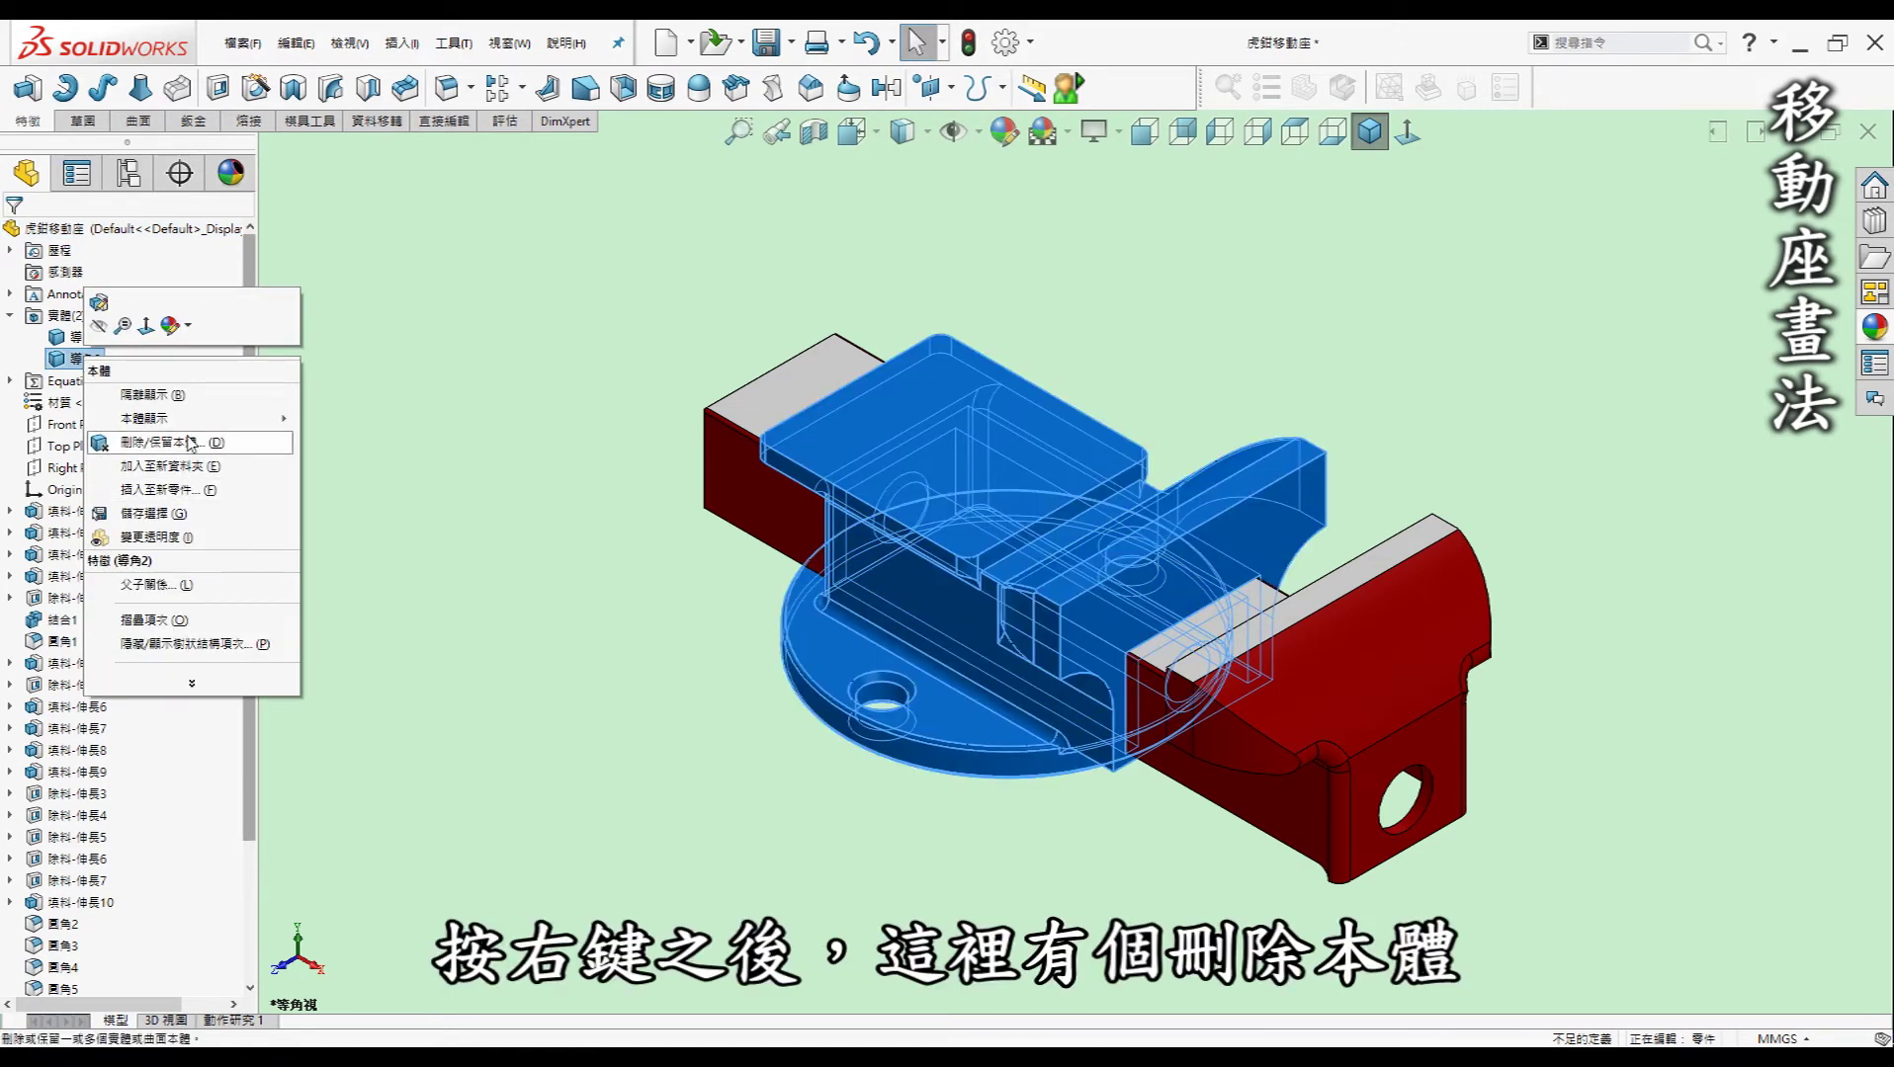
left_click(511, 490)
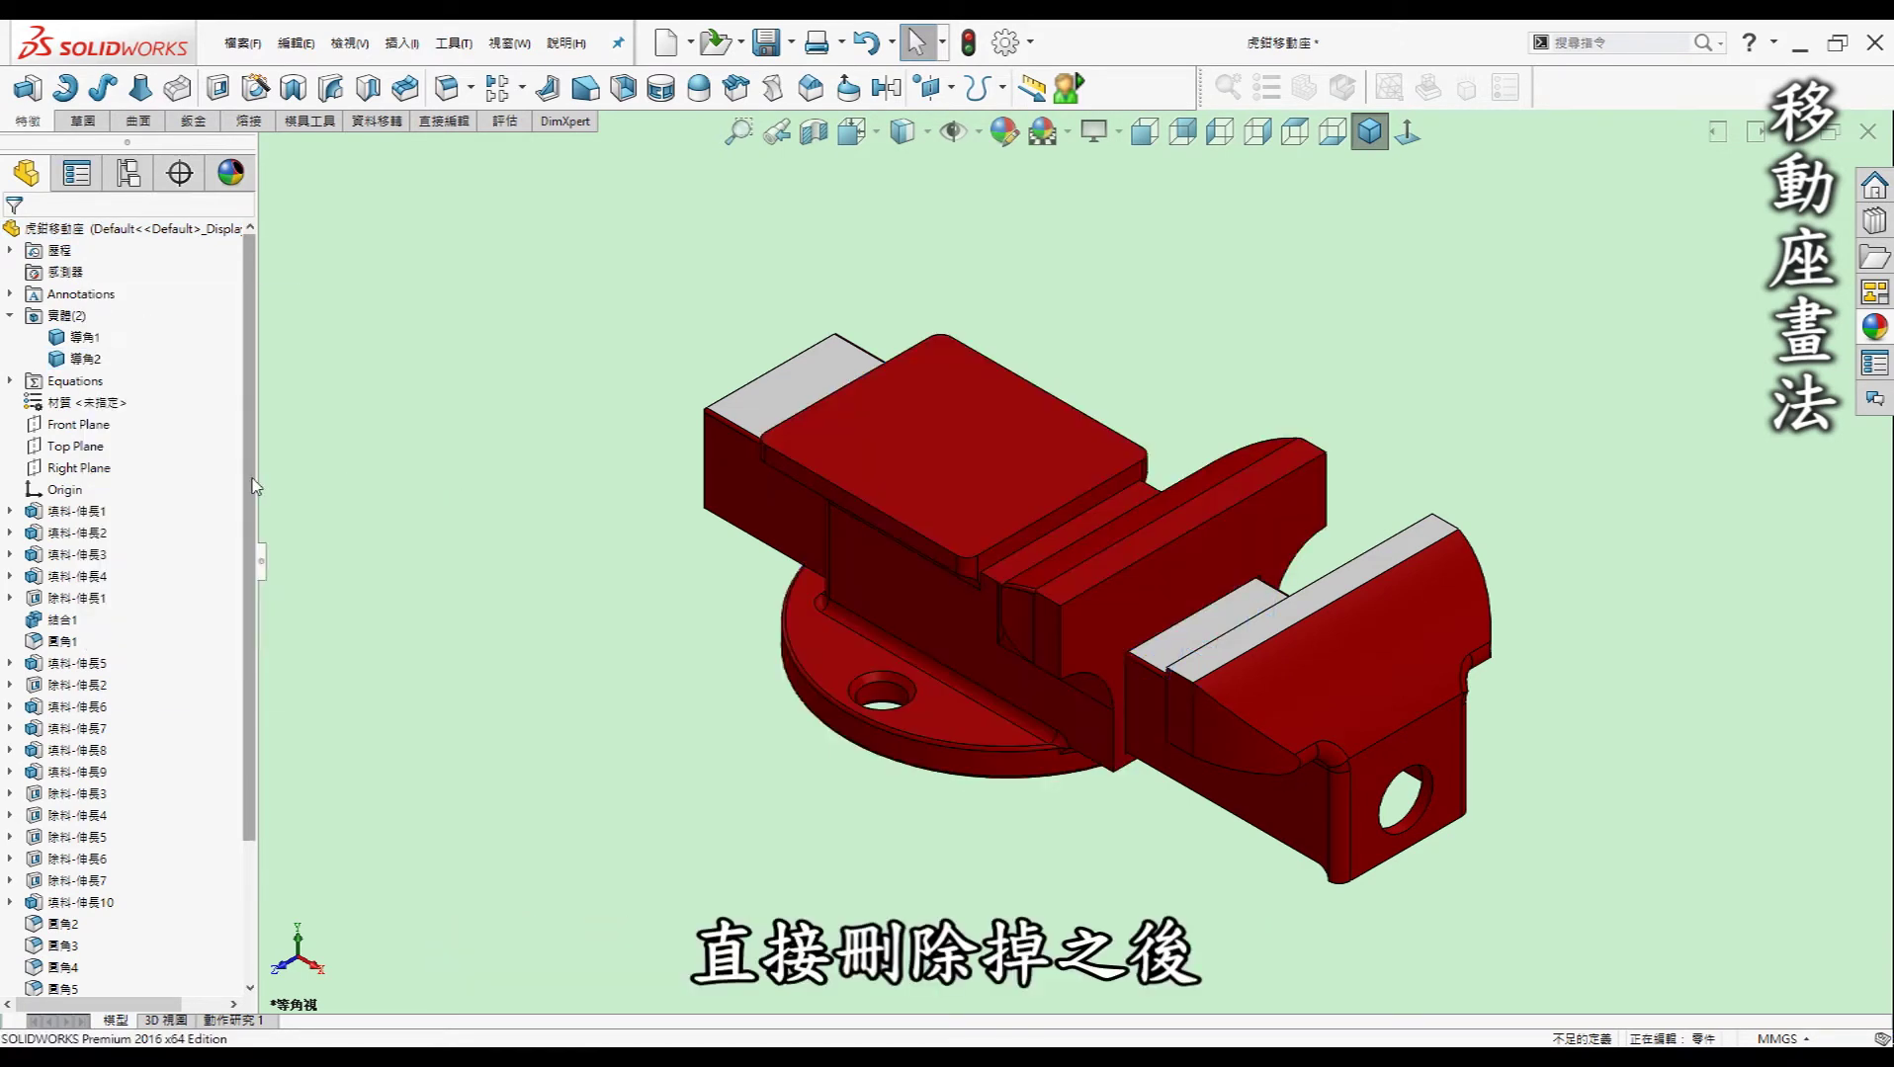
- Roll forward past Delete Body and Cut-Extrude8 to restore the side slot
scroll(237, 657, "down", 3)
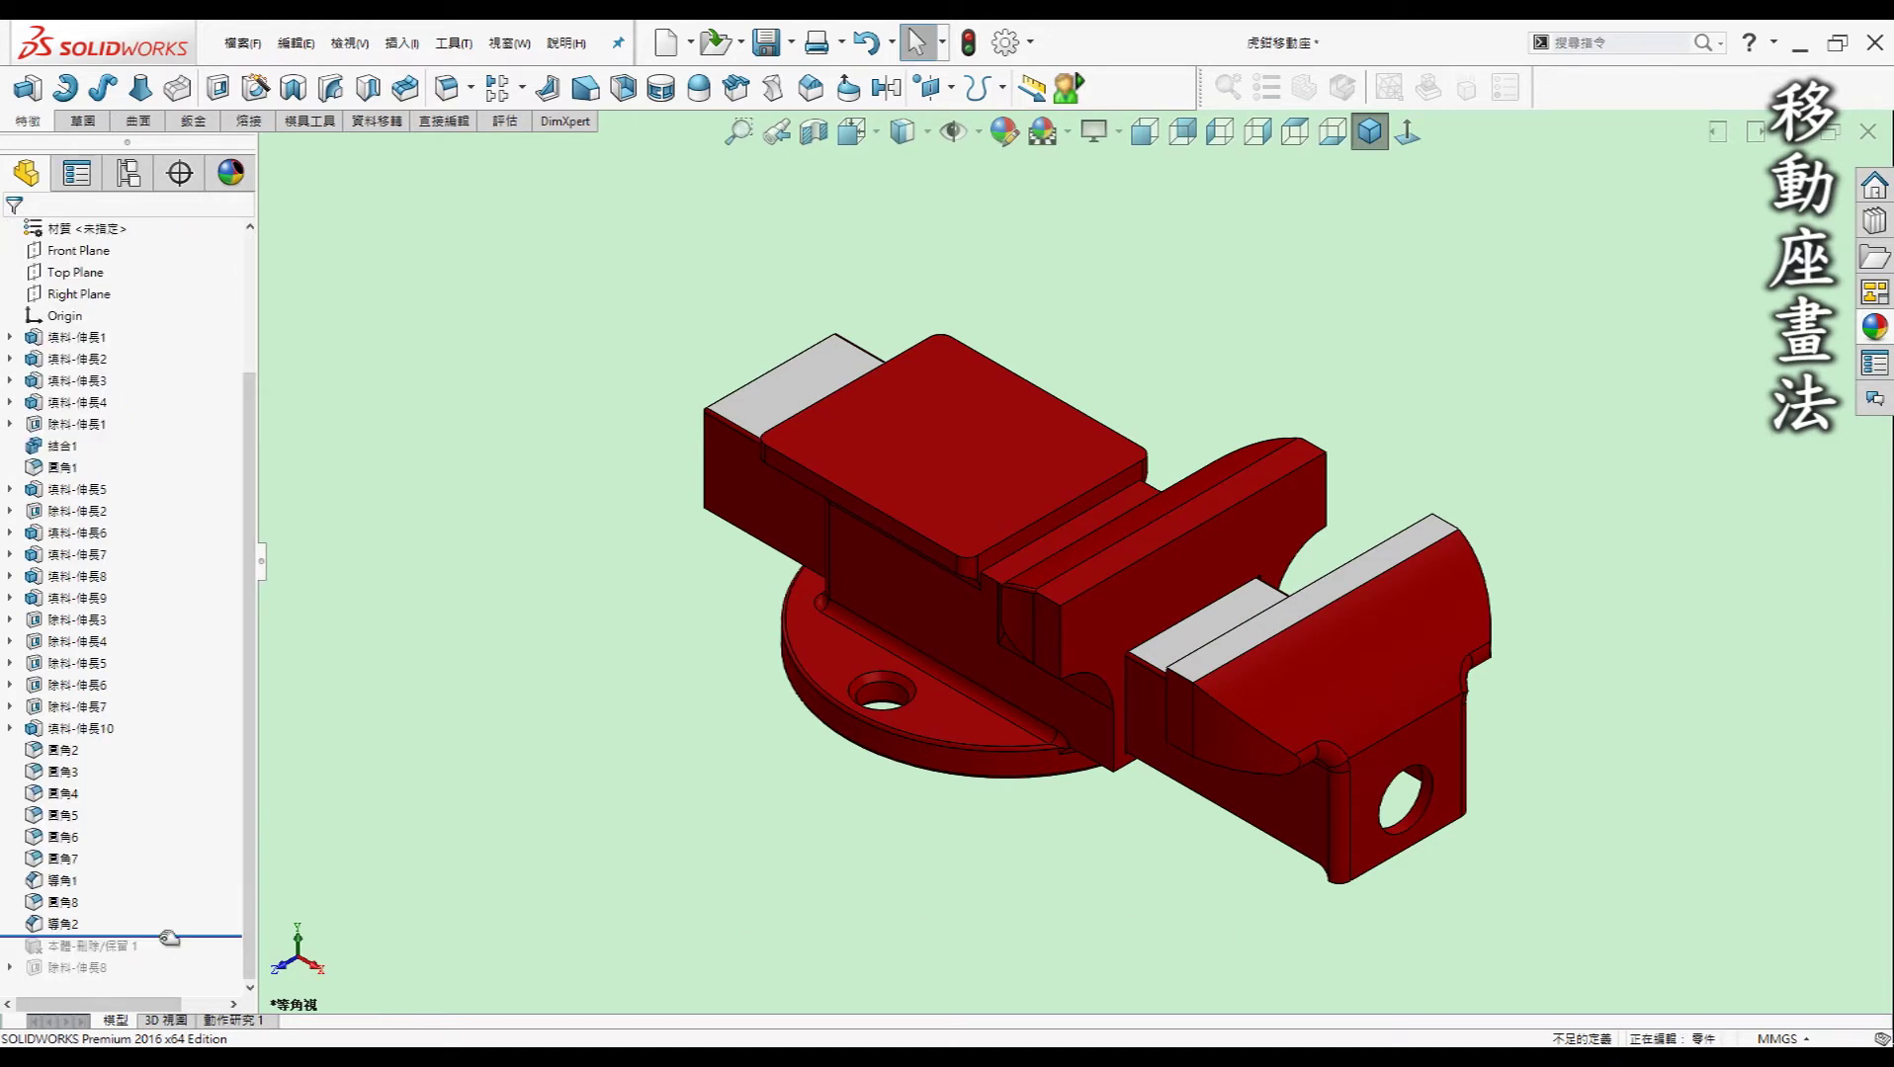
left_click_drag(169, 938, 163, 959)
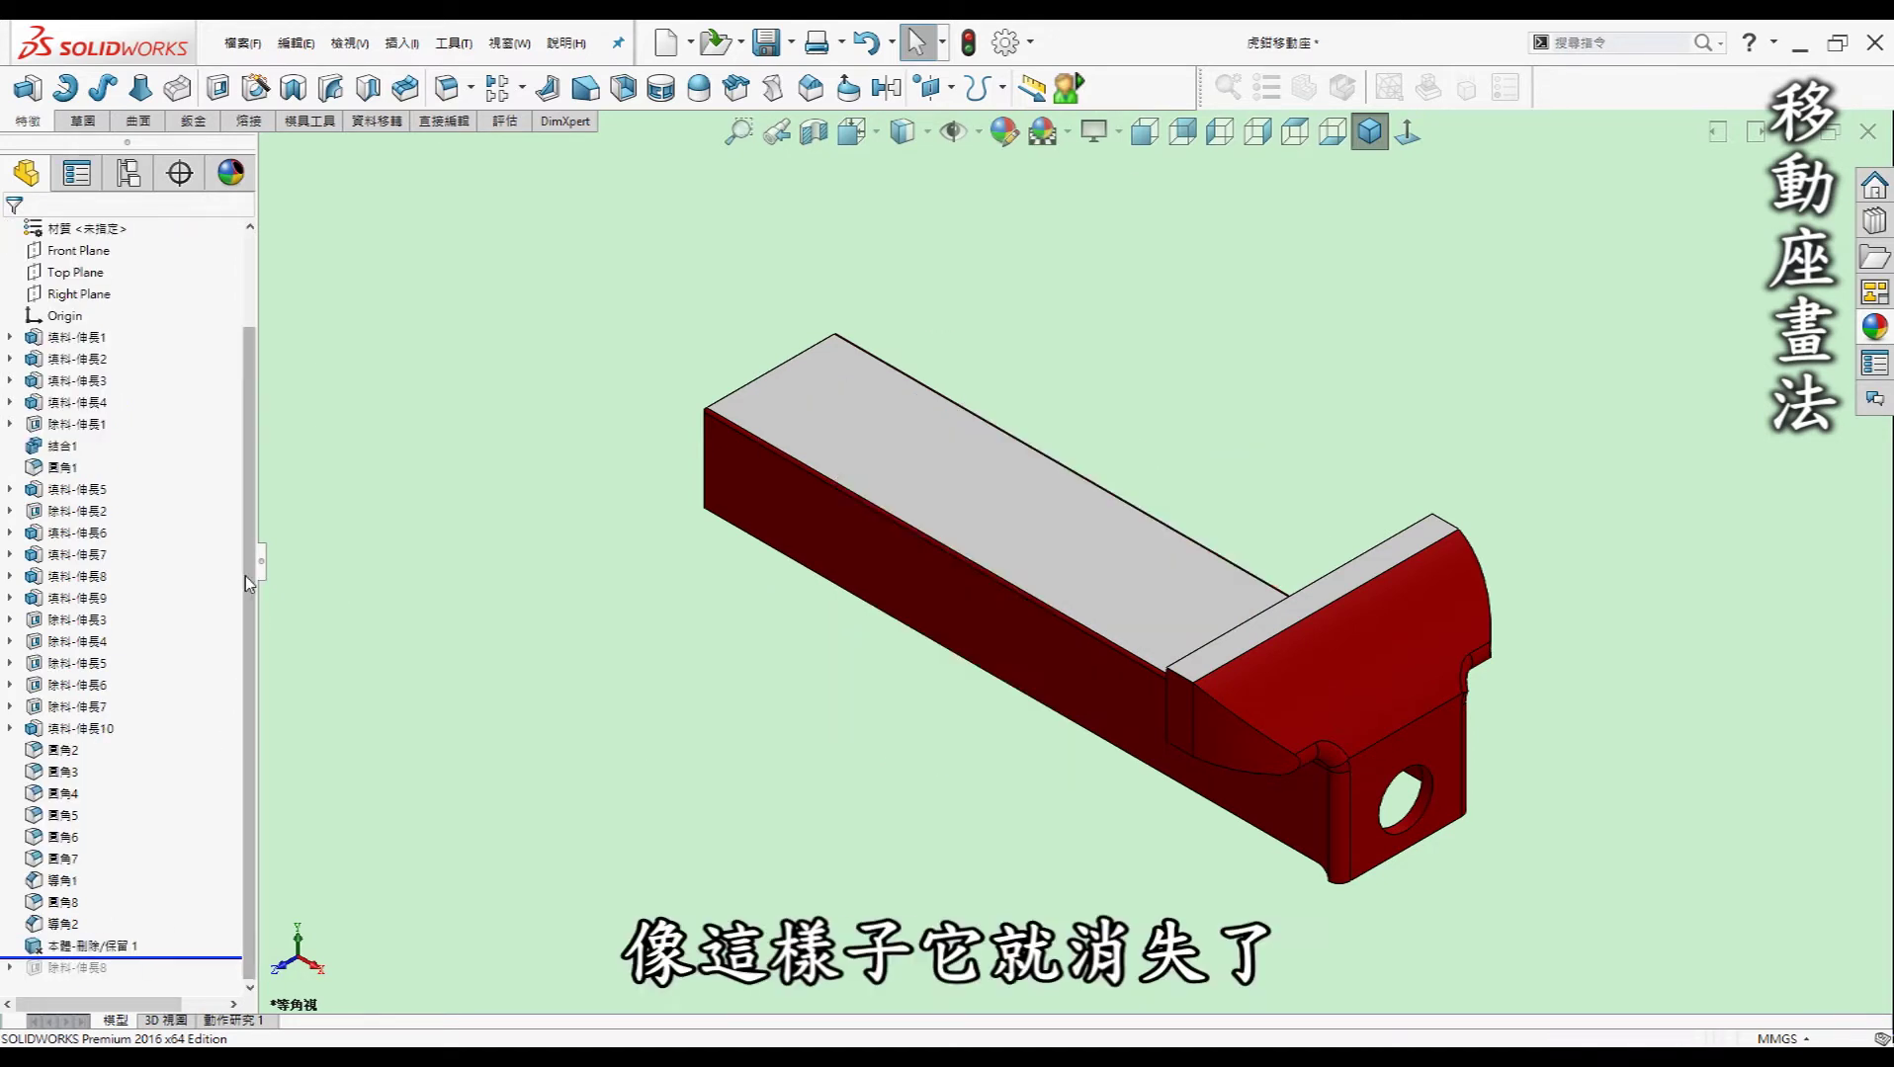
scroll(244, 575, "up", 2)
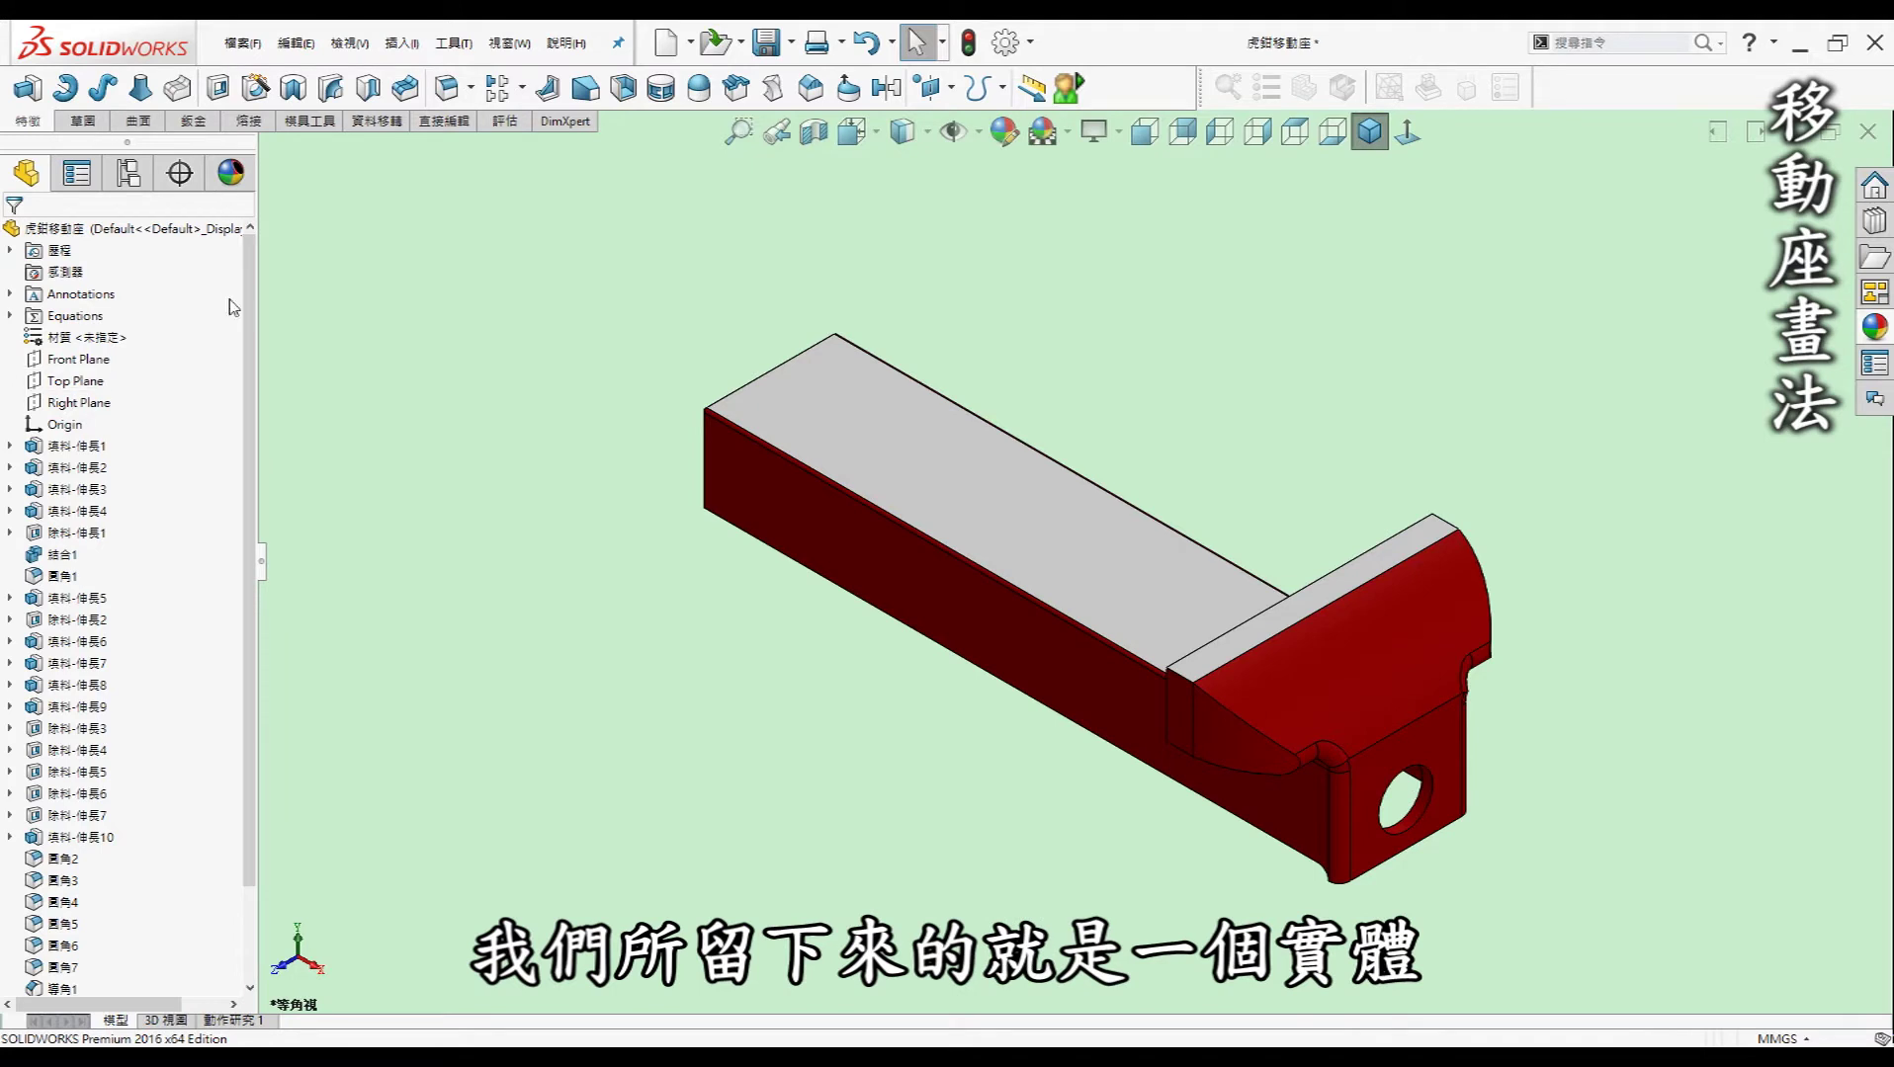
scroll(247, 301, "down", 2)
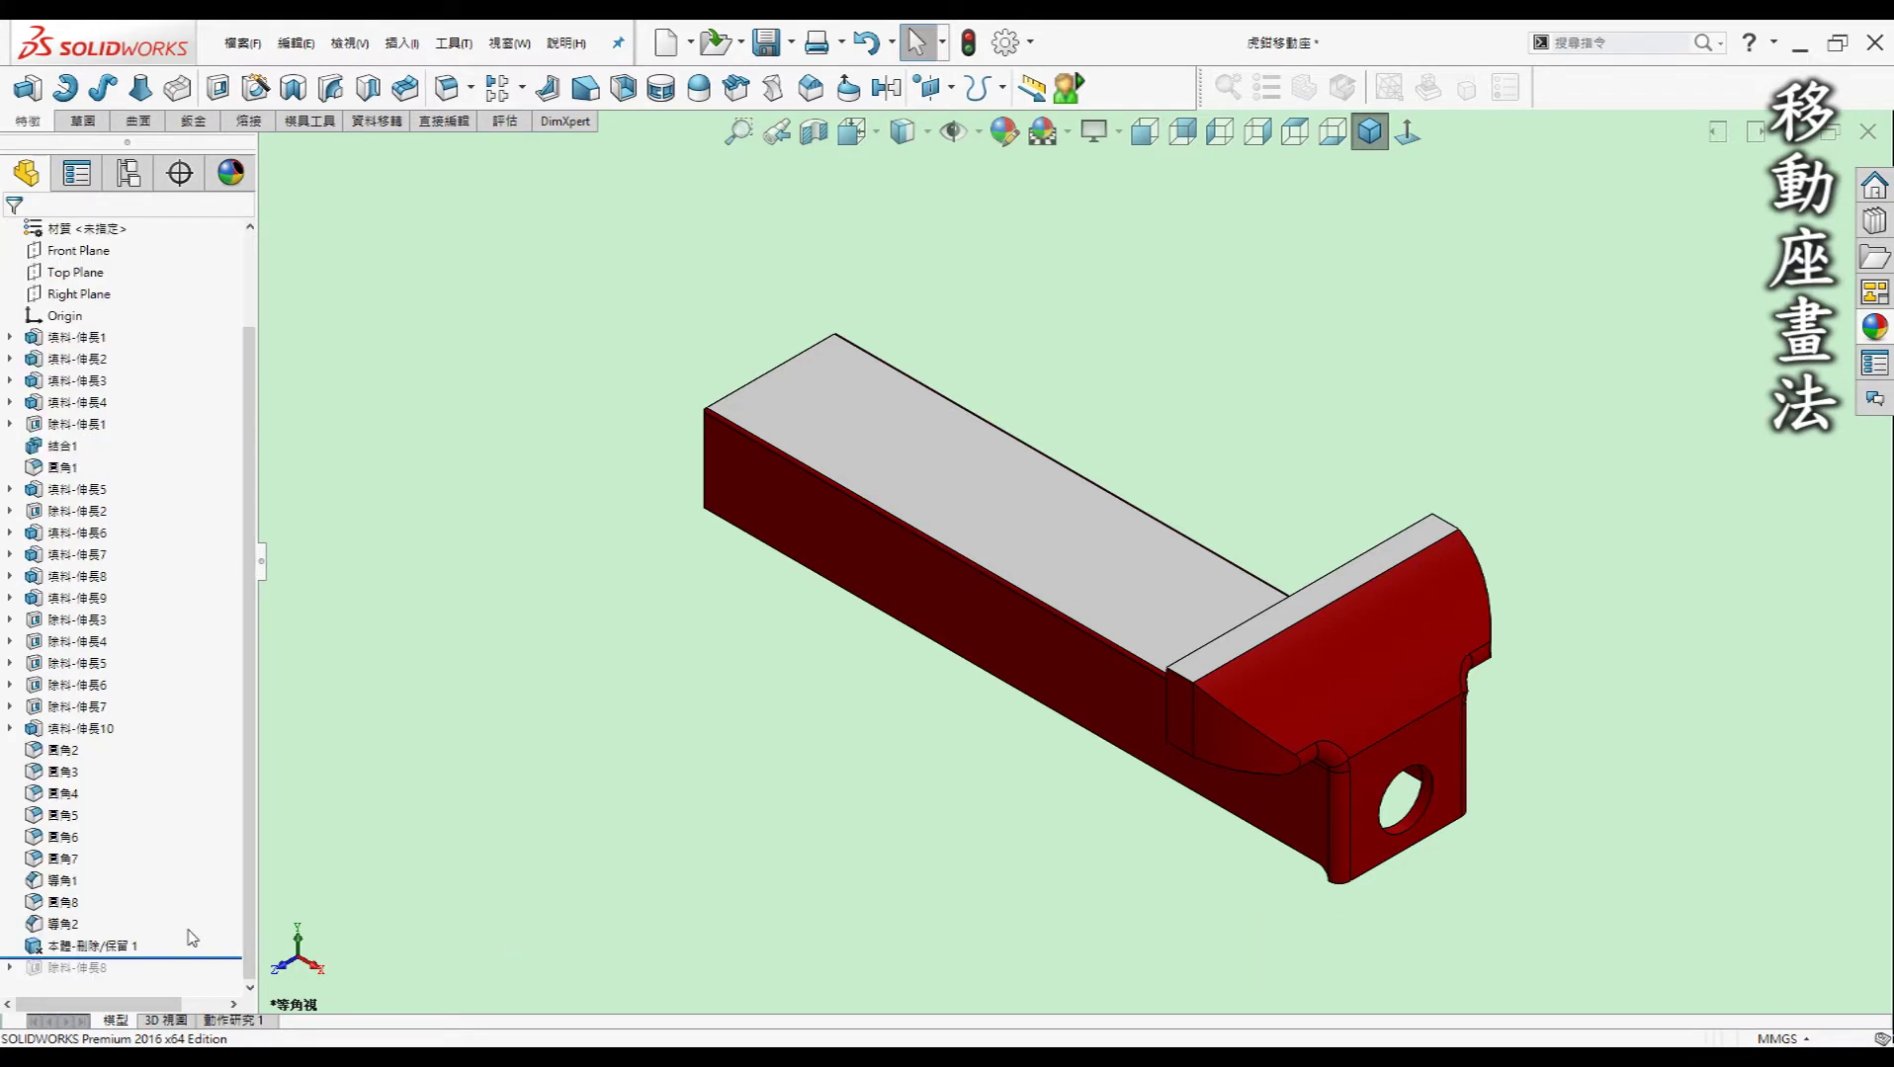
left_click_drag(178, 977, 180, 981)
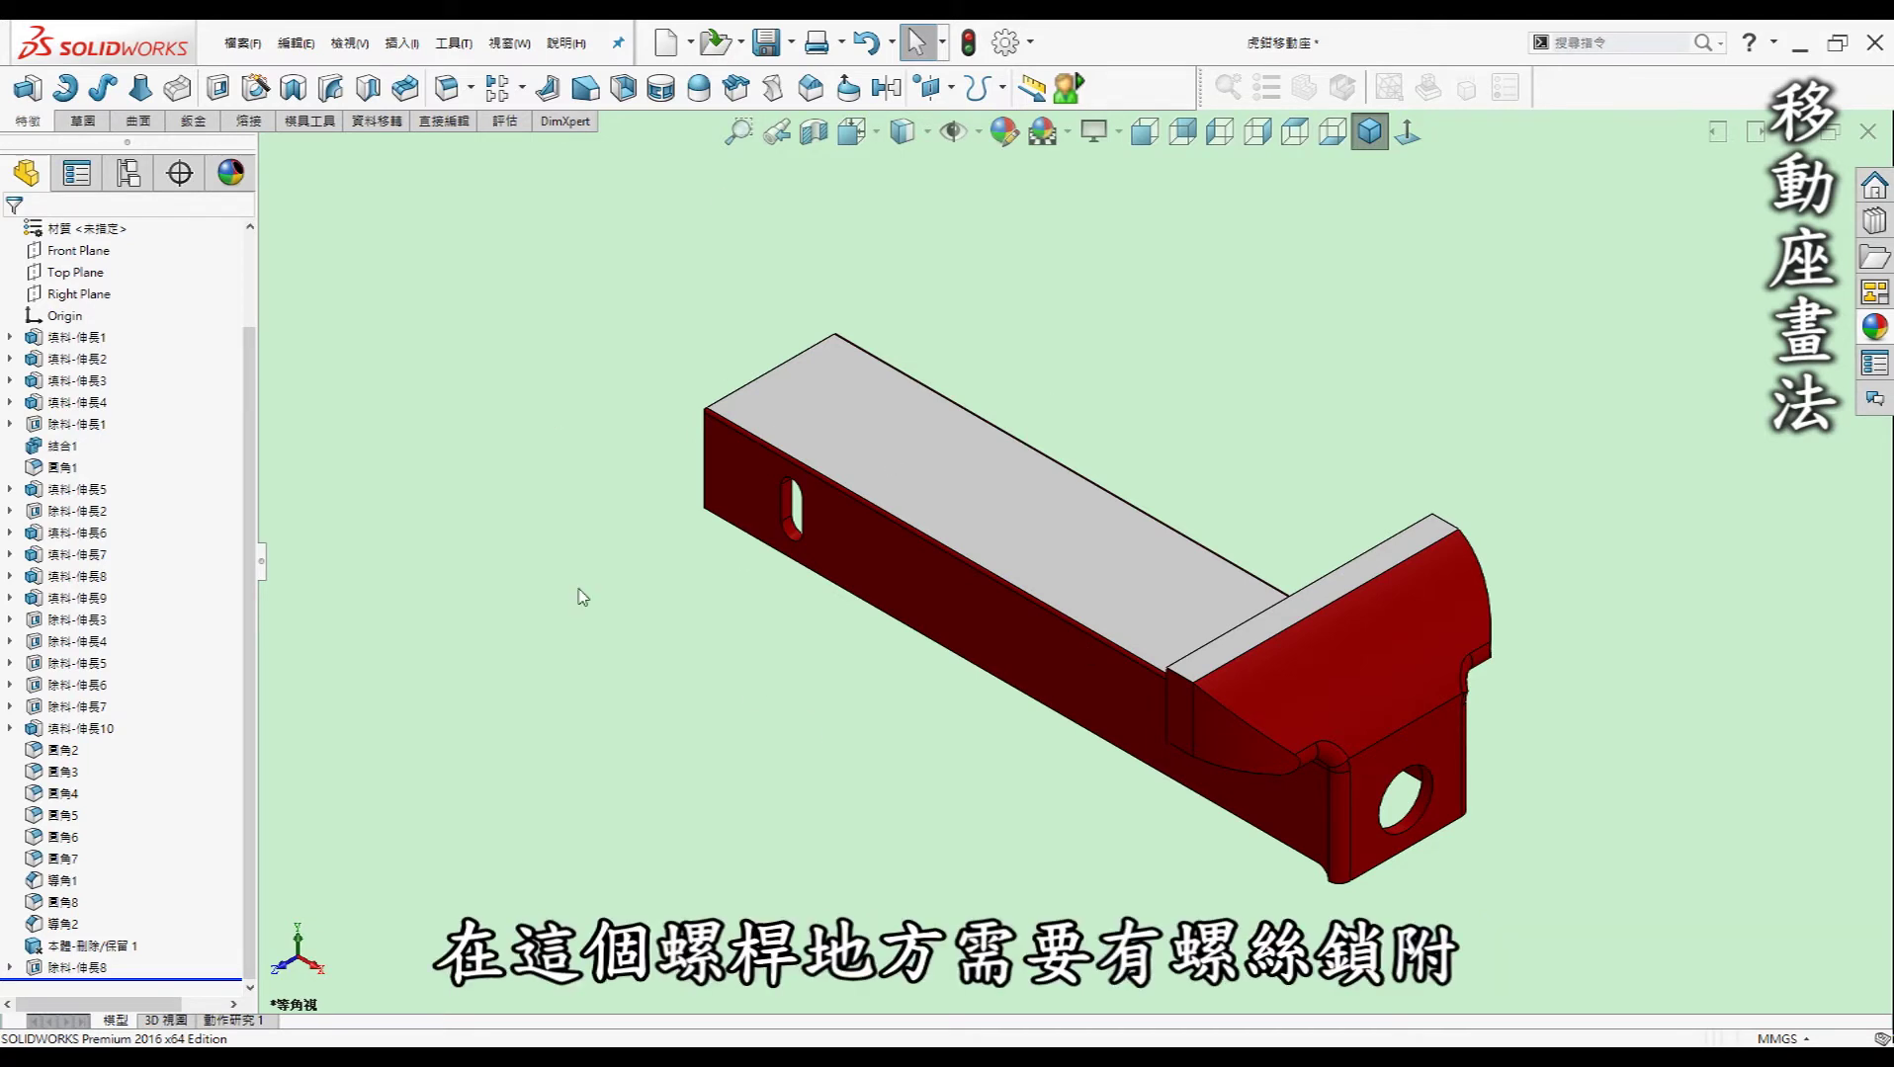
left_click(10, 968)
left_click(87, 968)
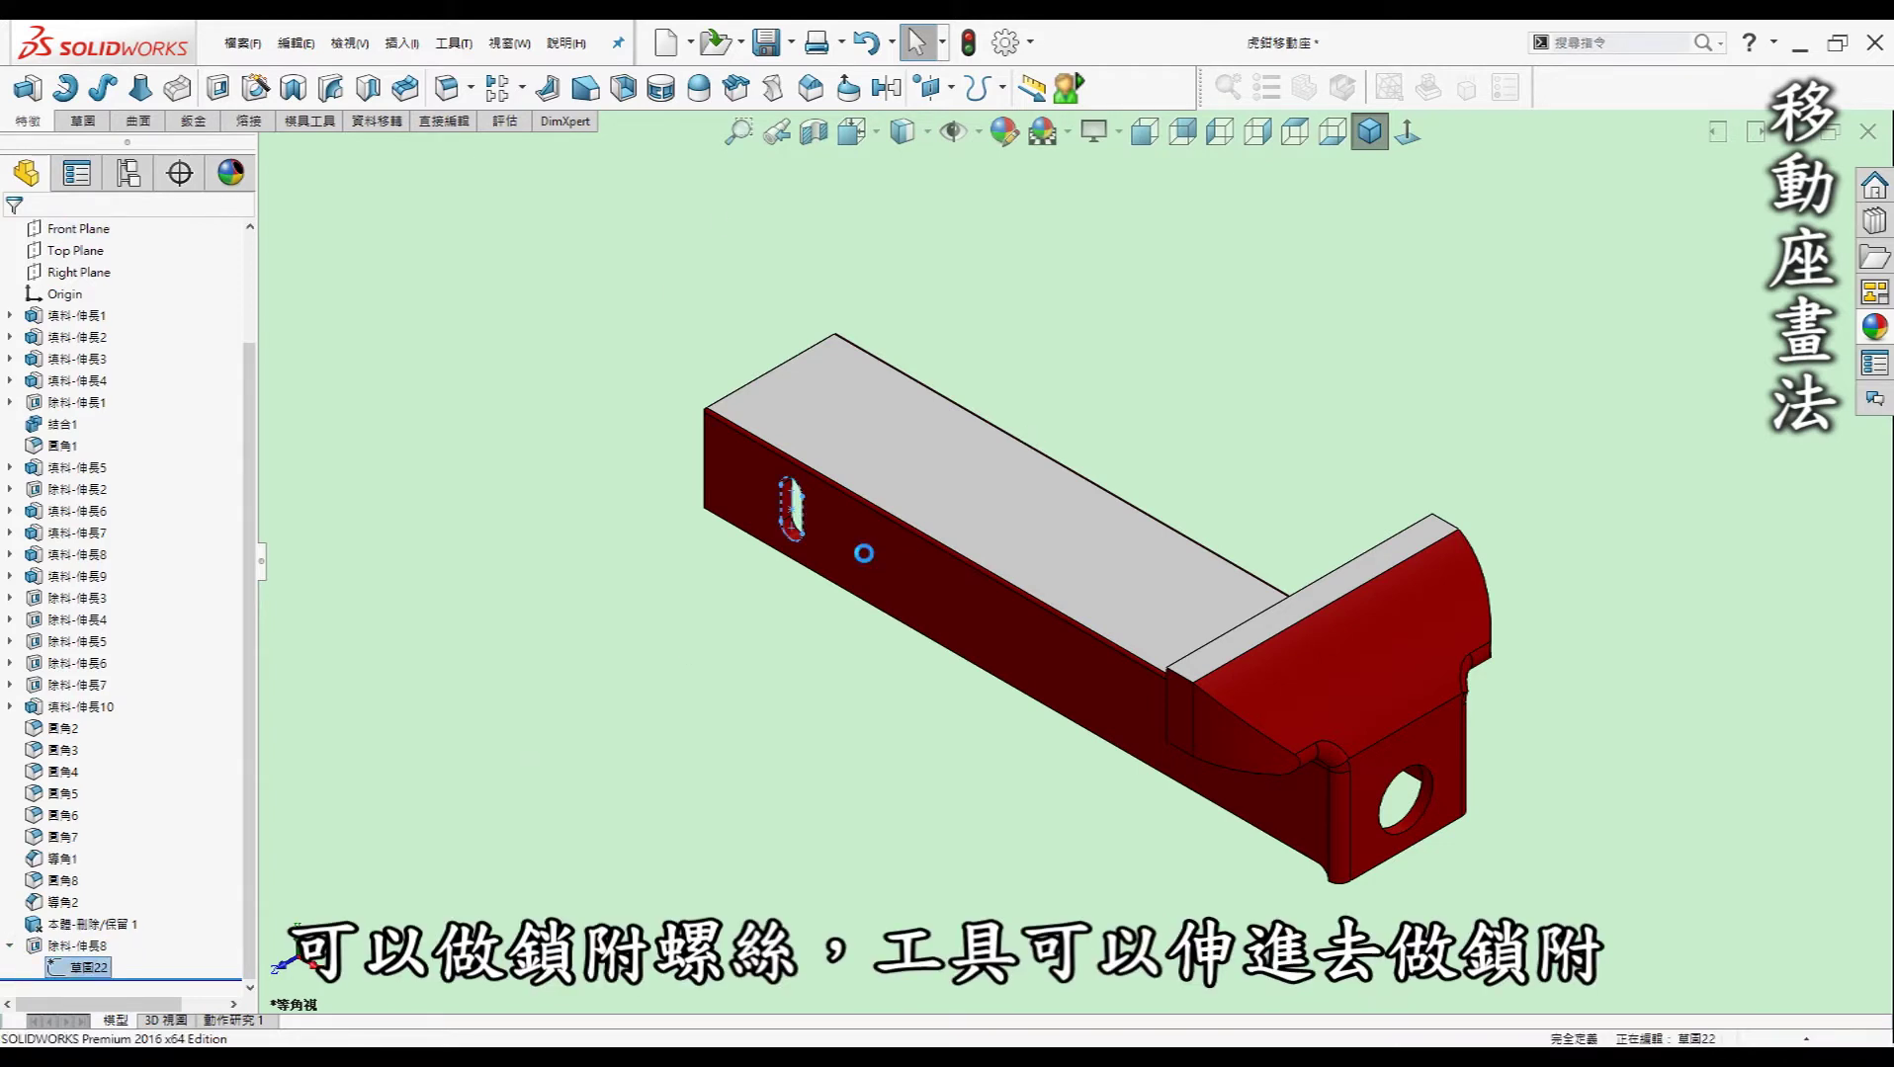
left_click(975, 444)
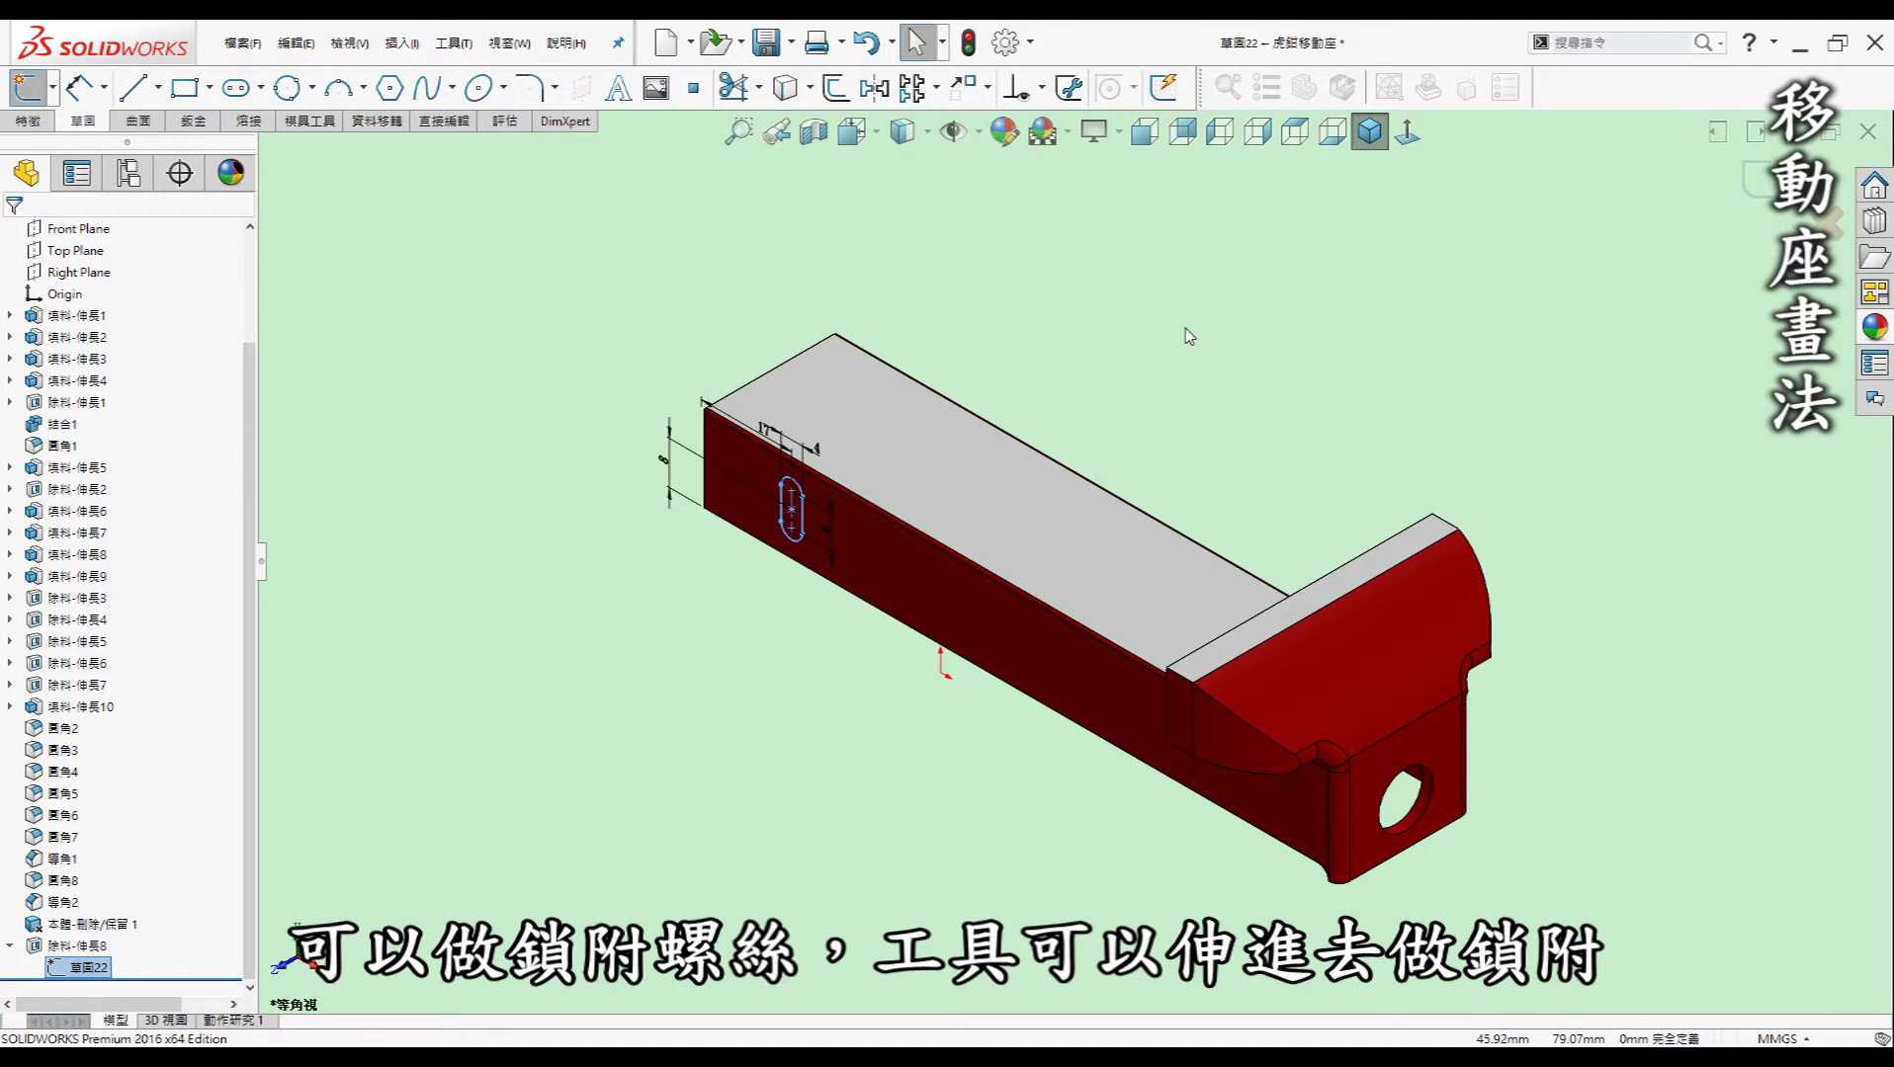
left_click(1404, 145)
scroll(761, 568, "down", 3)
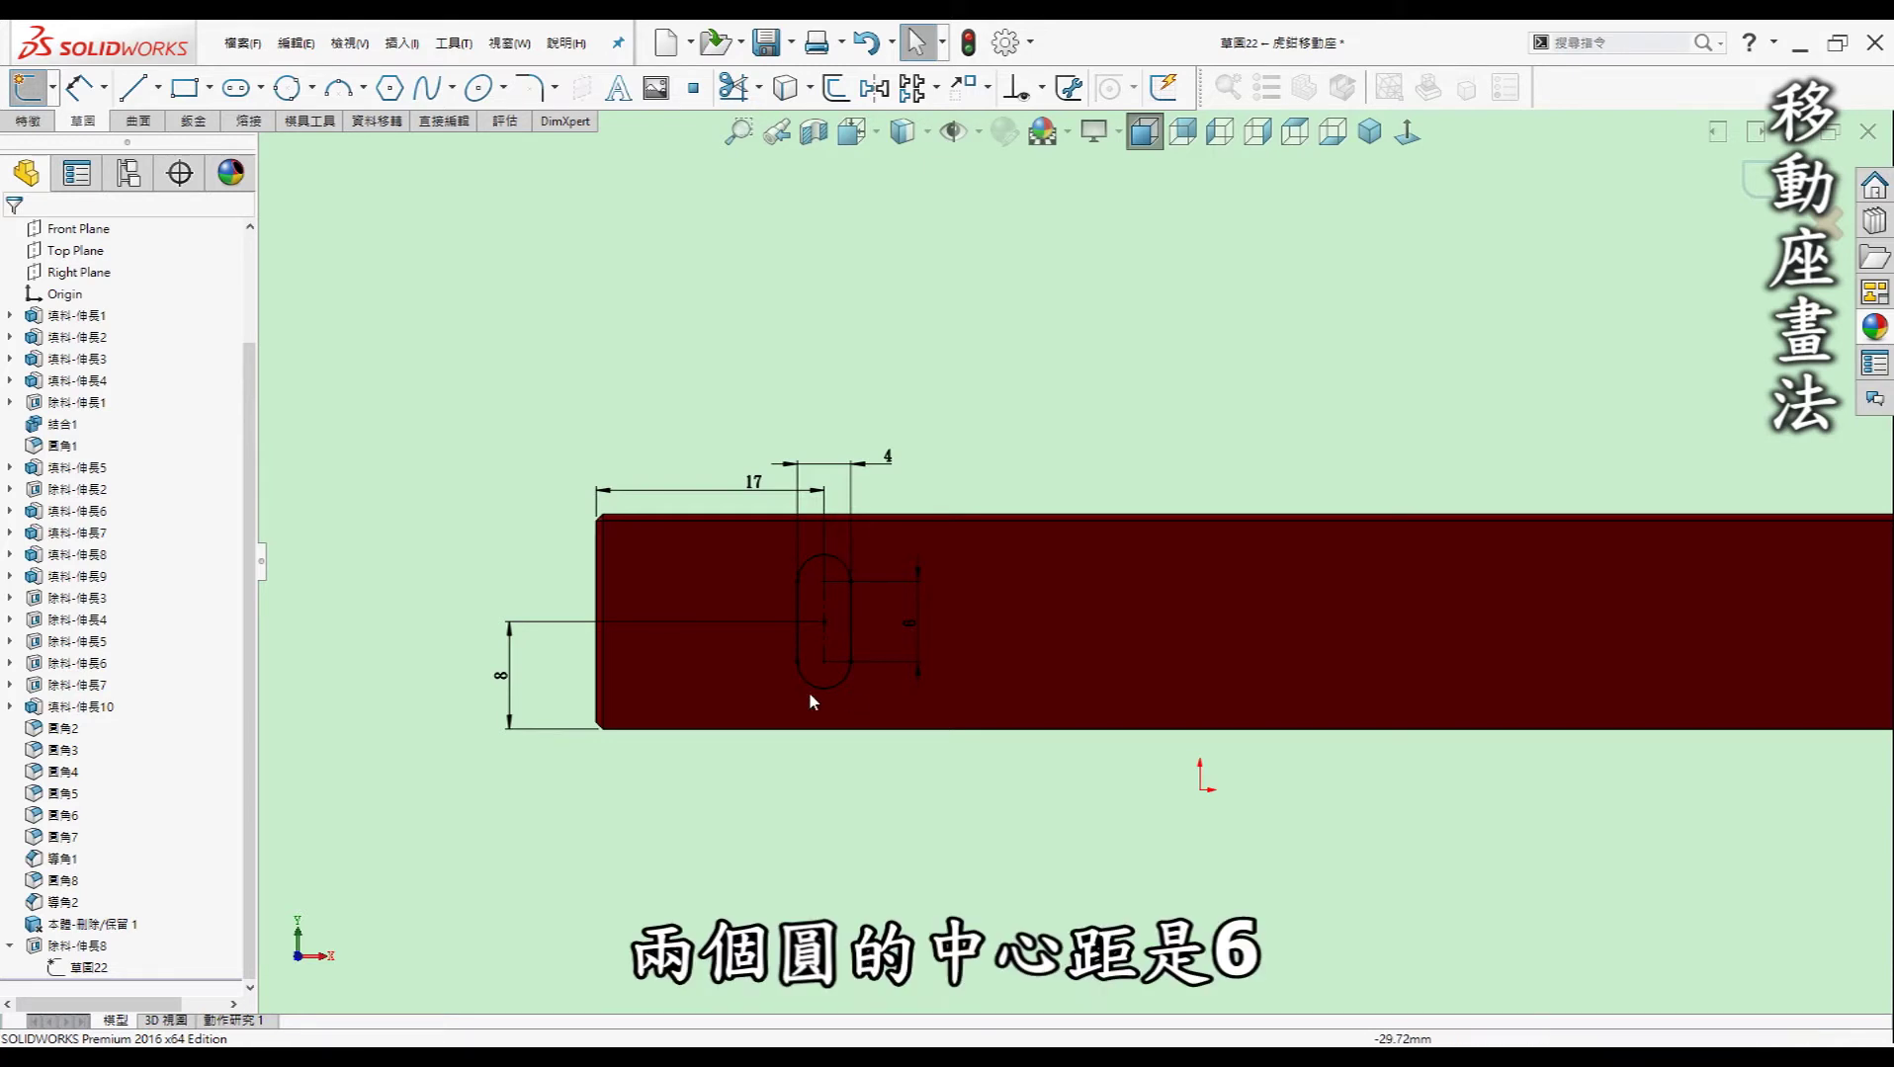
left_click(1760, 197)
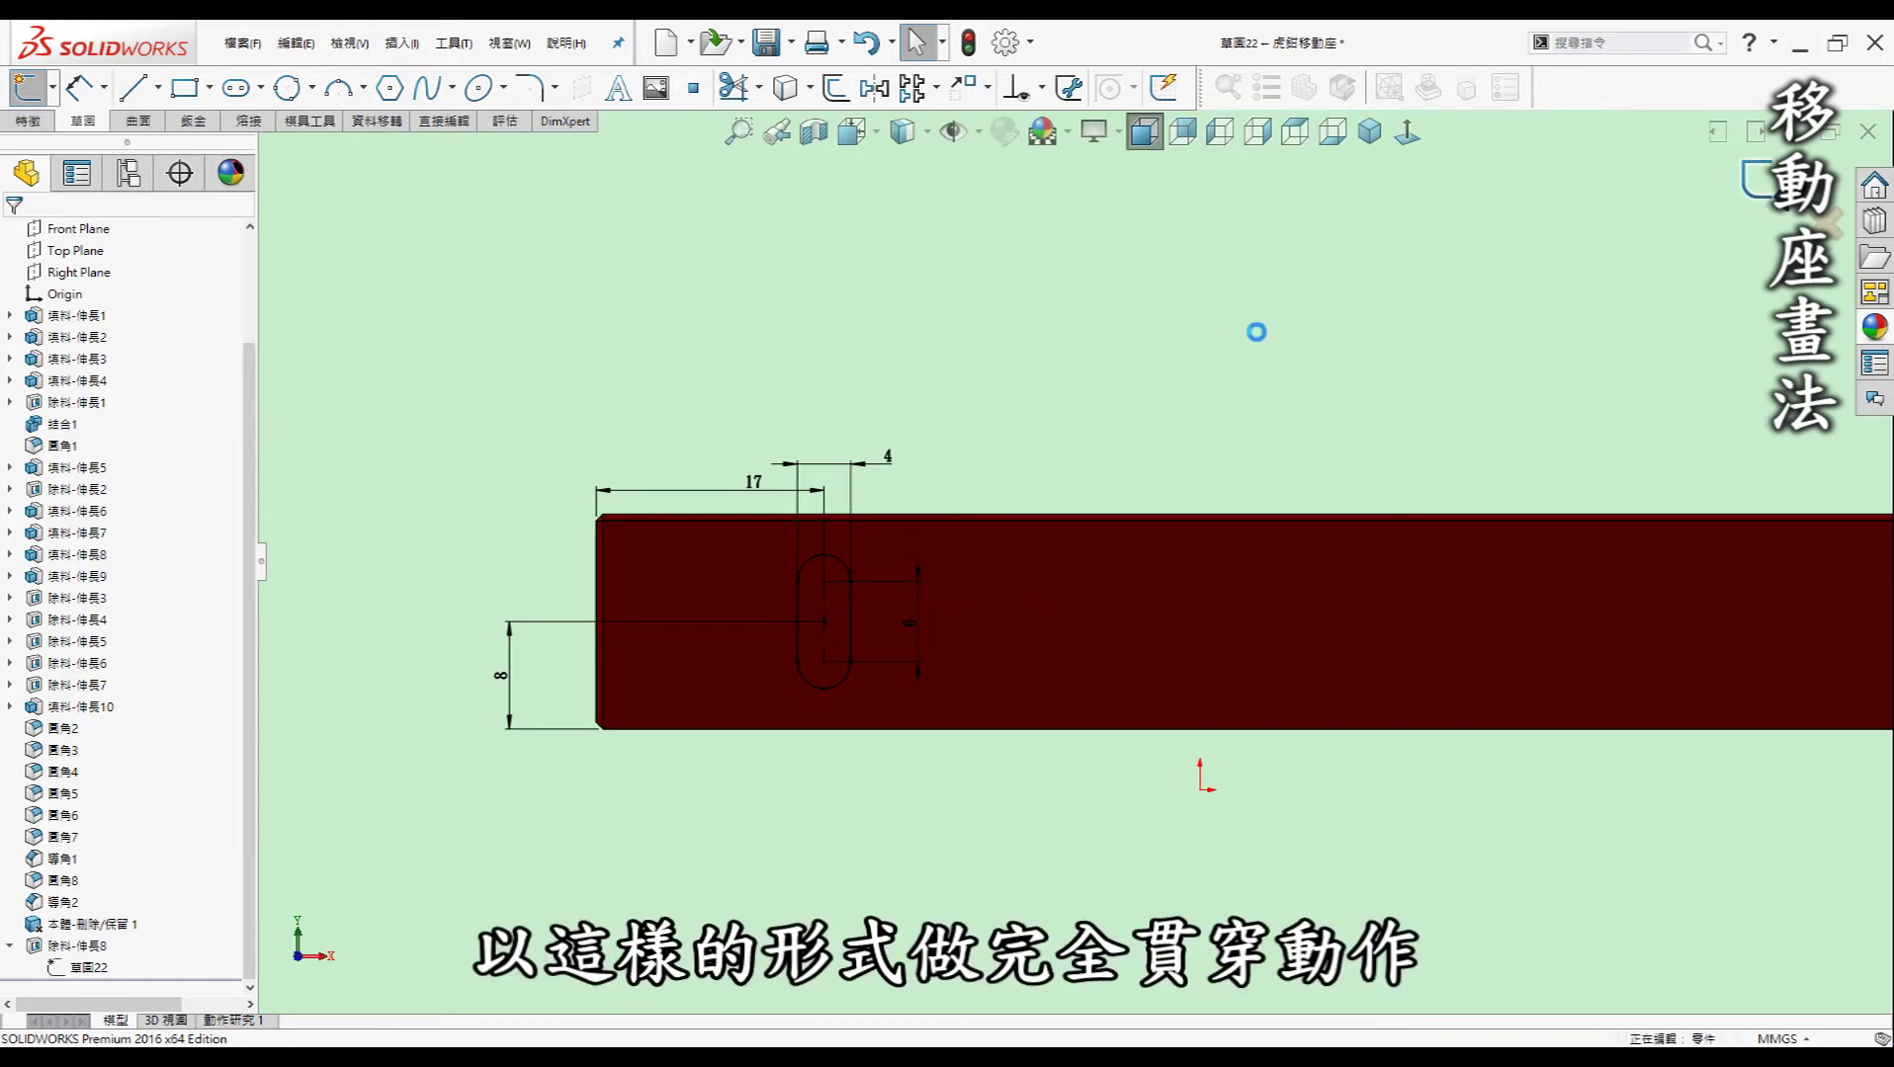
mouse_move(1222, 393)
middle_mouse_down()
mouse_move(1239, 258)
mouse_move(1027, 338)
mouse_move(1171, 207)
middle_mouse_up()
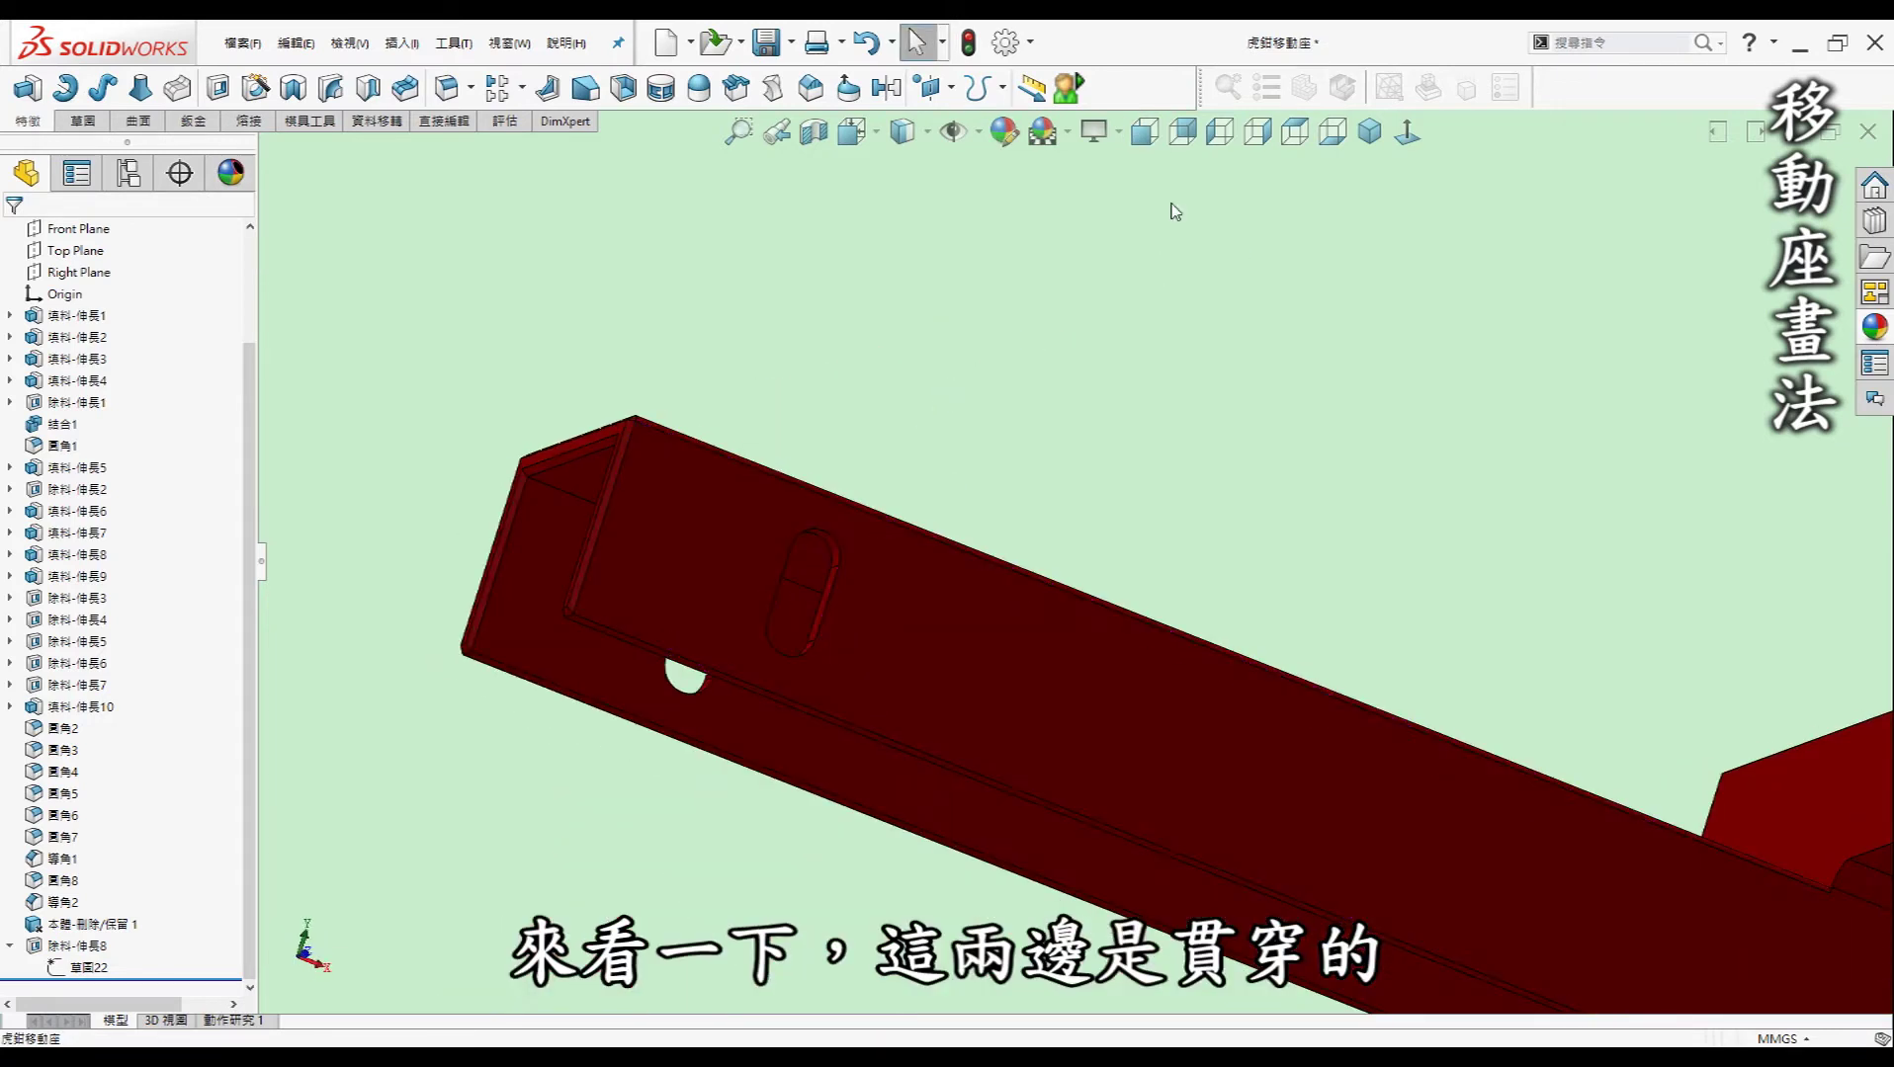
left_click(1384, 137)
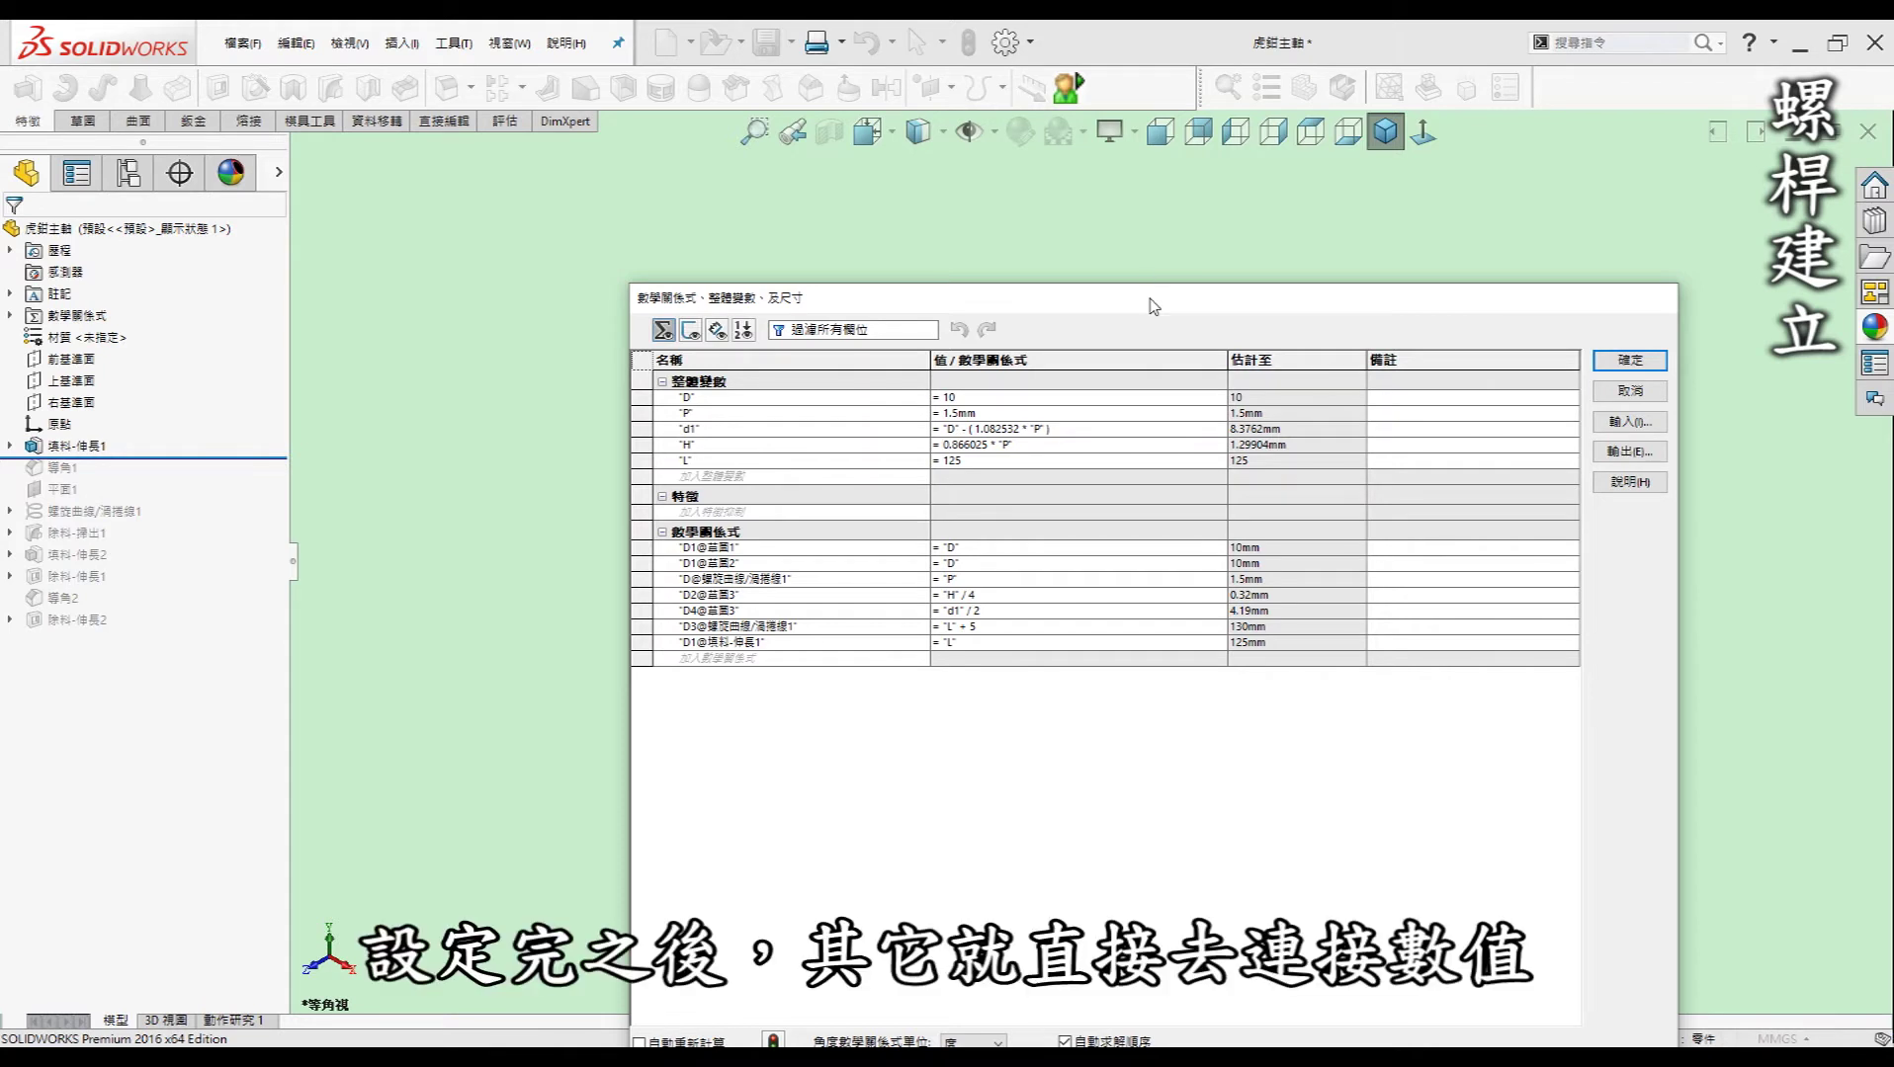
- Review the lead screw equations D = 10, P = 1.5mm, L = 125 and select Boss-Extrude1
left_click_drag(1147, 296, 1002, 227)
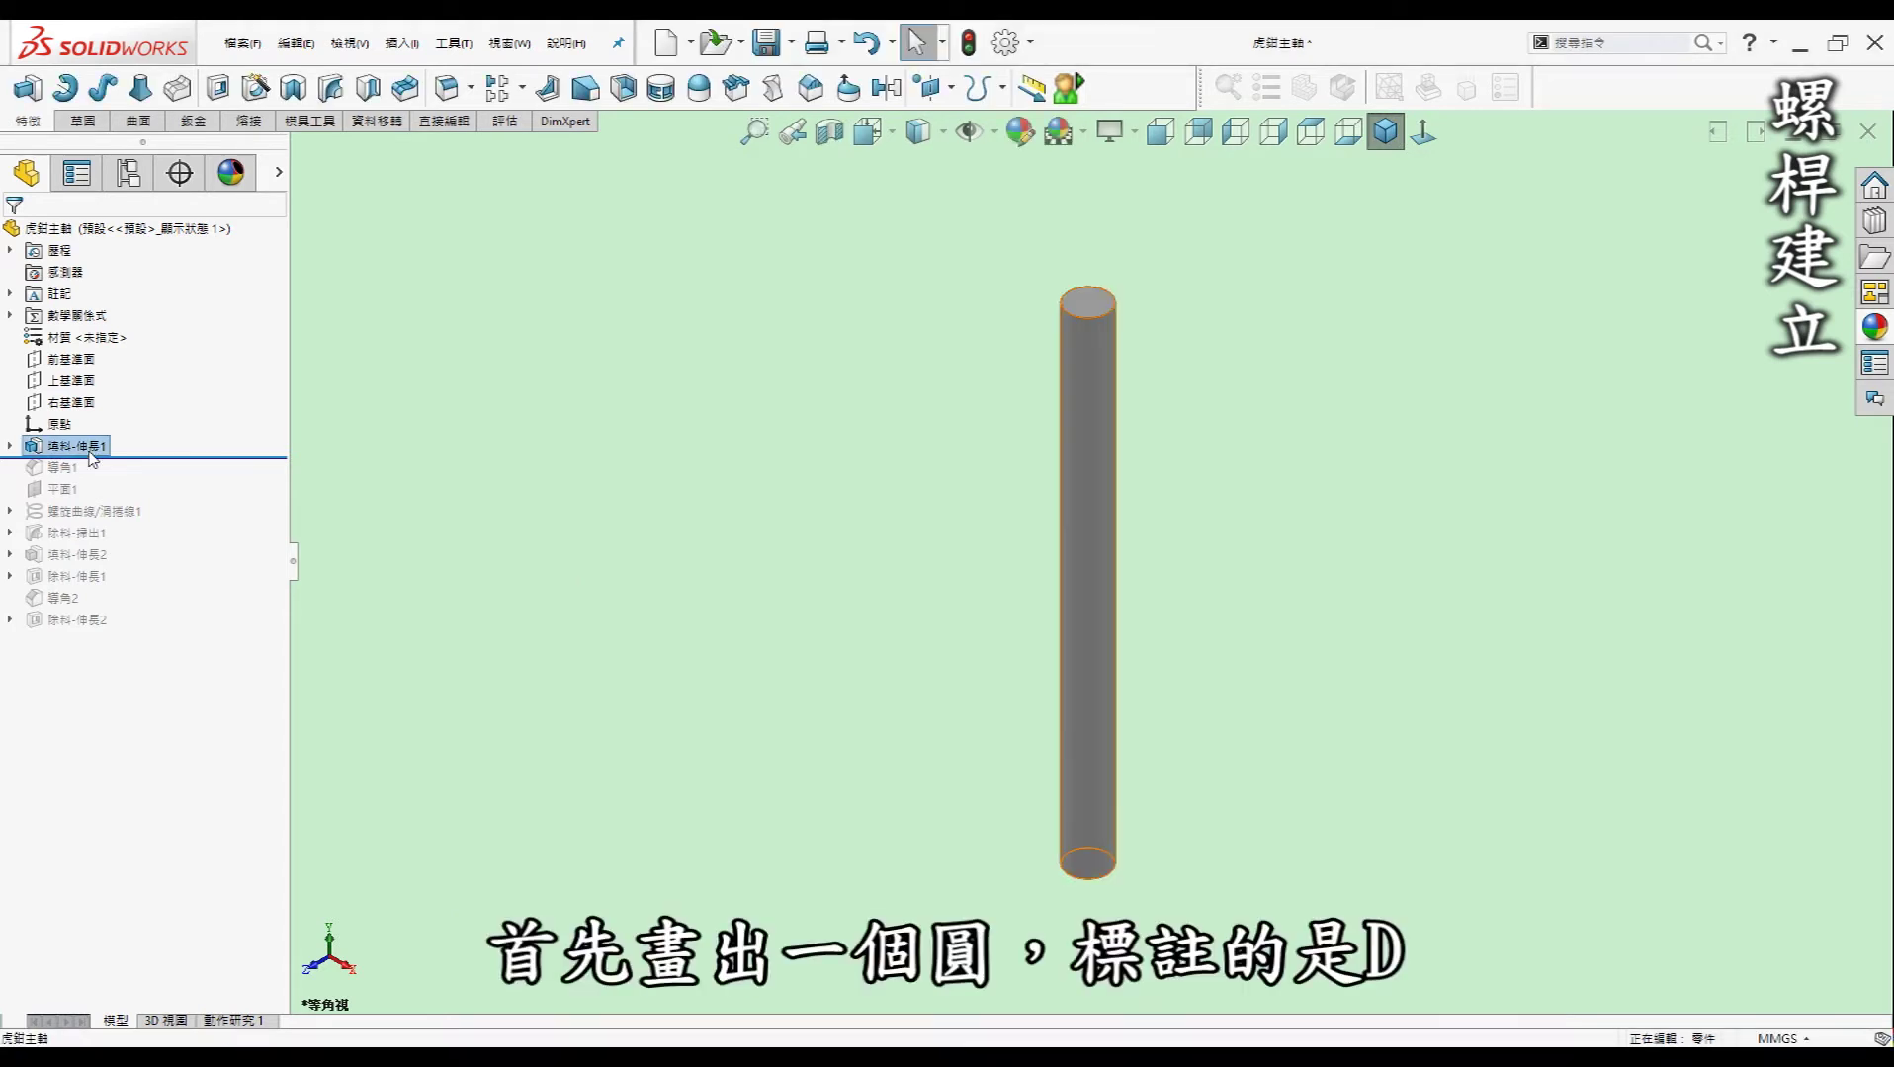
left_click(79, 445)
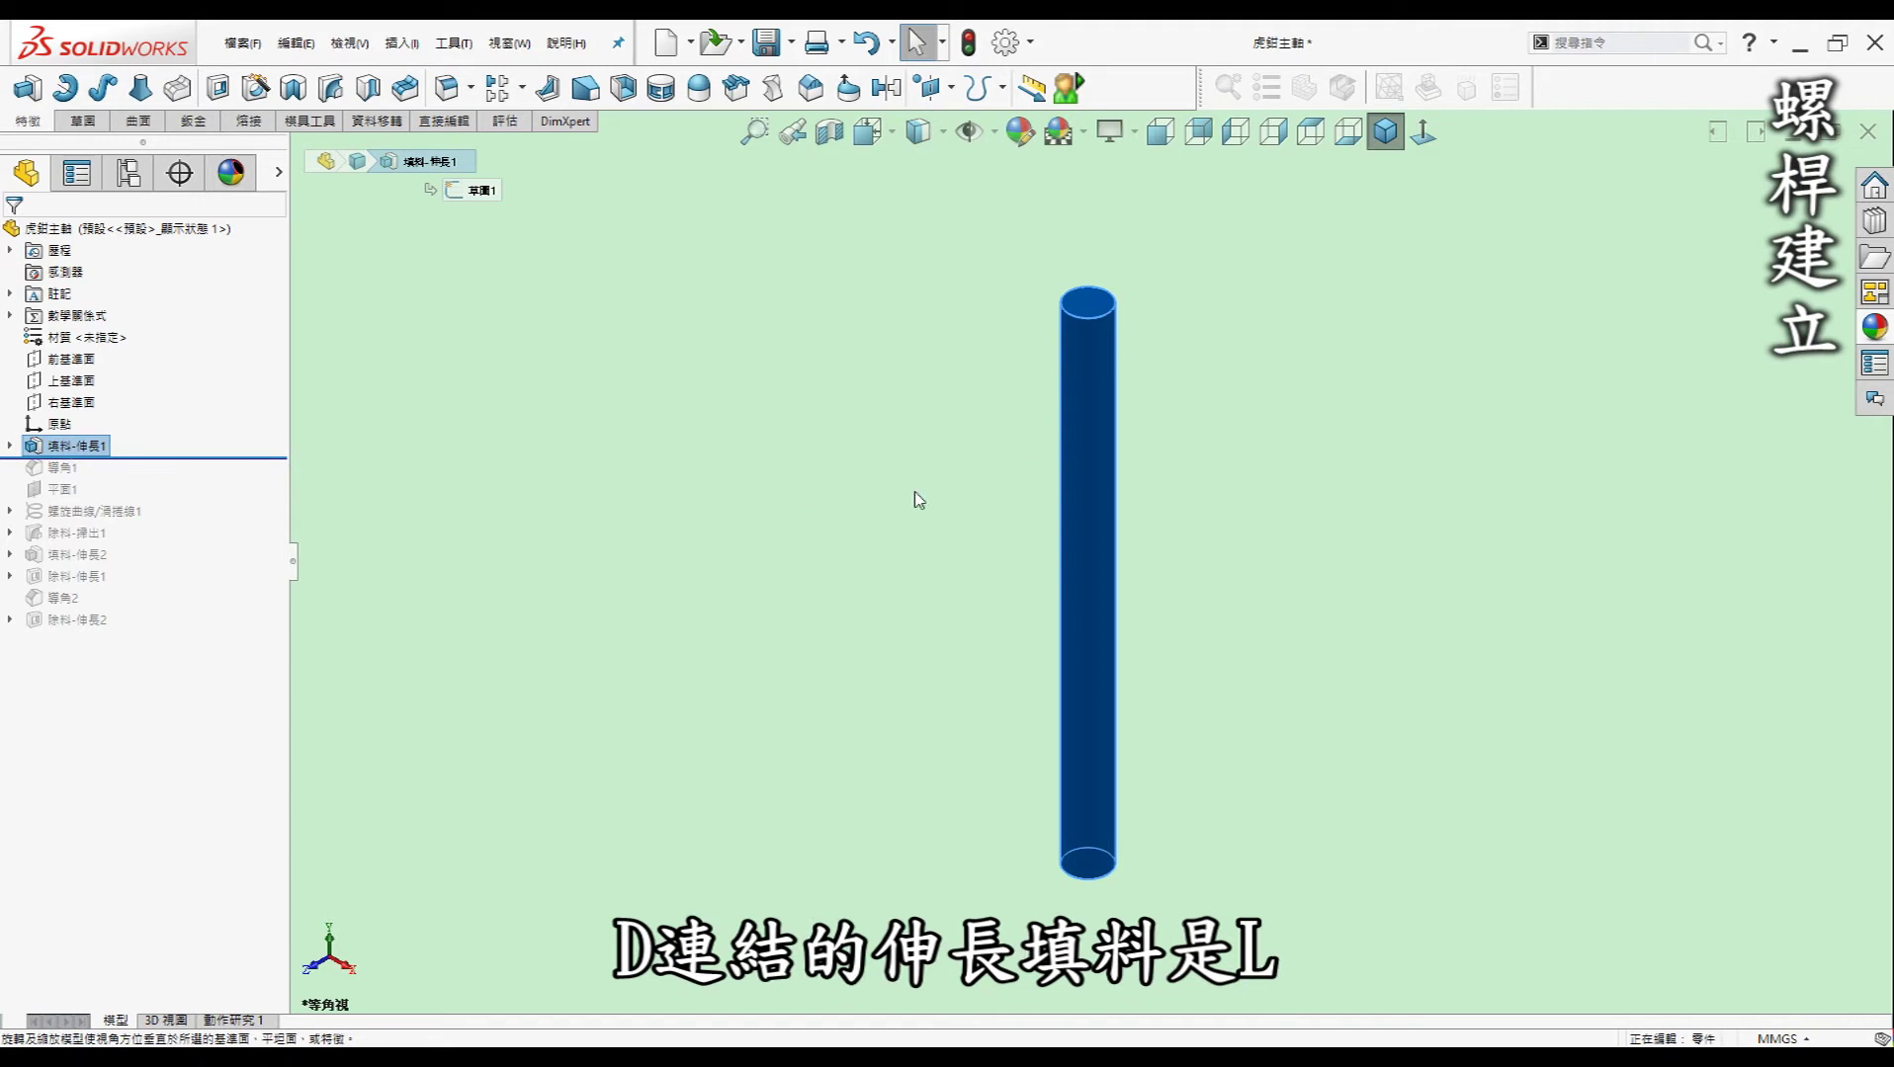
- Roll the lead screw forward through Chamfer1 and the 5mm offset Plane1
left_click(745, 529)
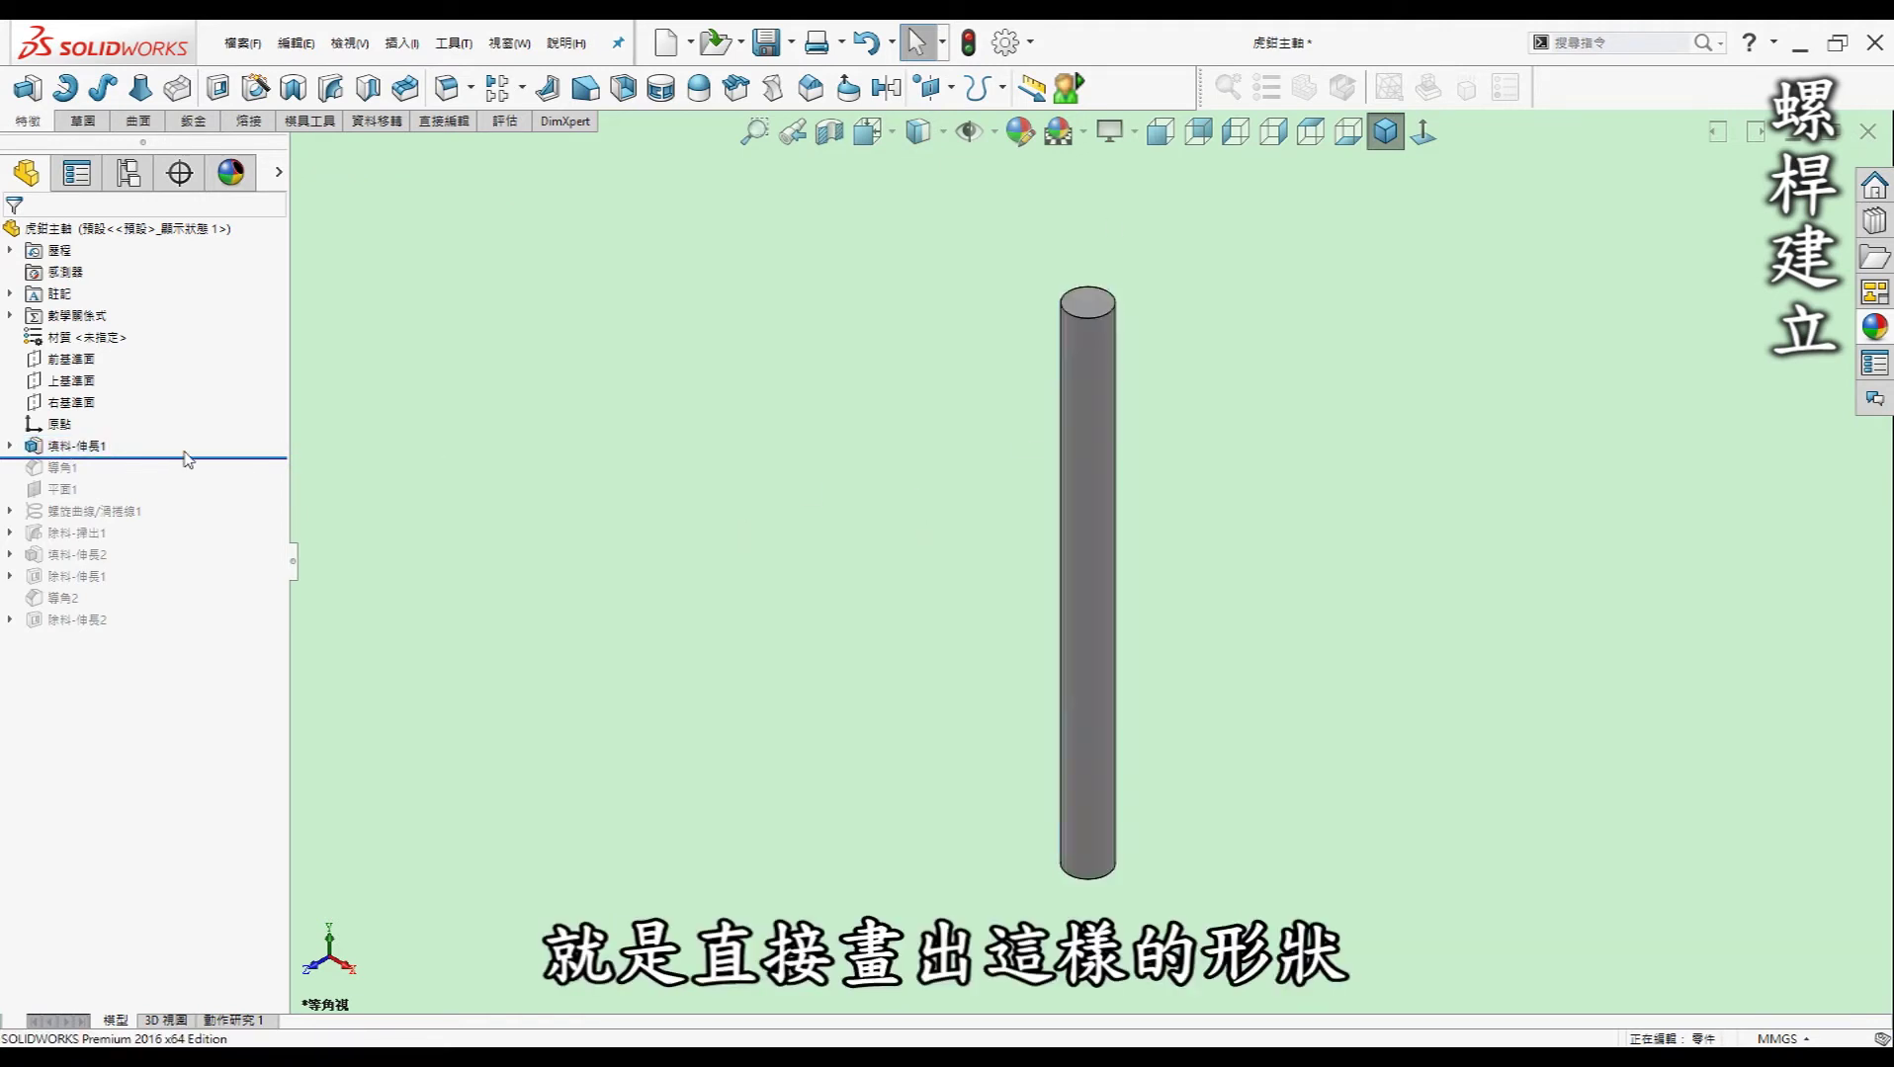
left_click_drag(188, 456, 180, 479)
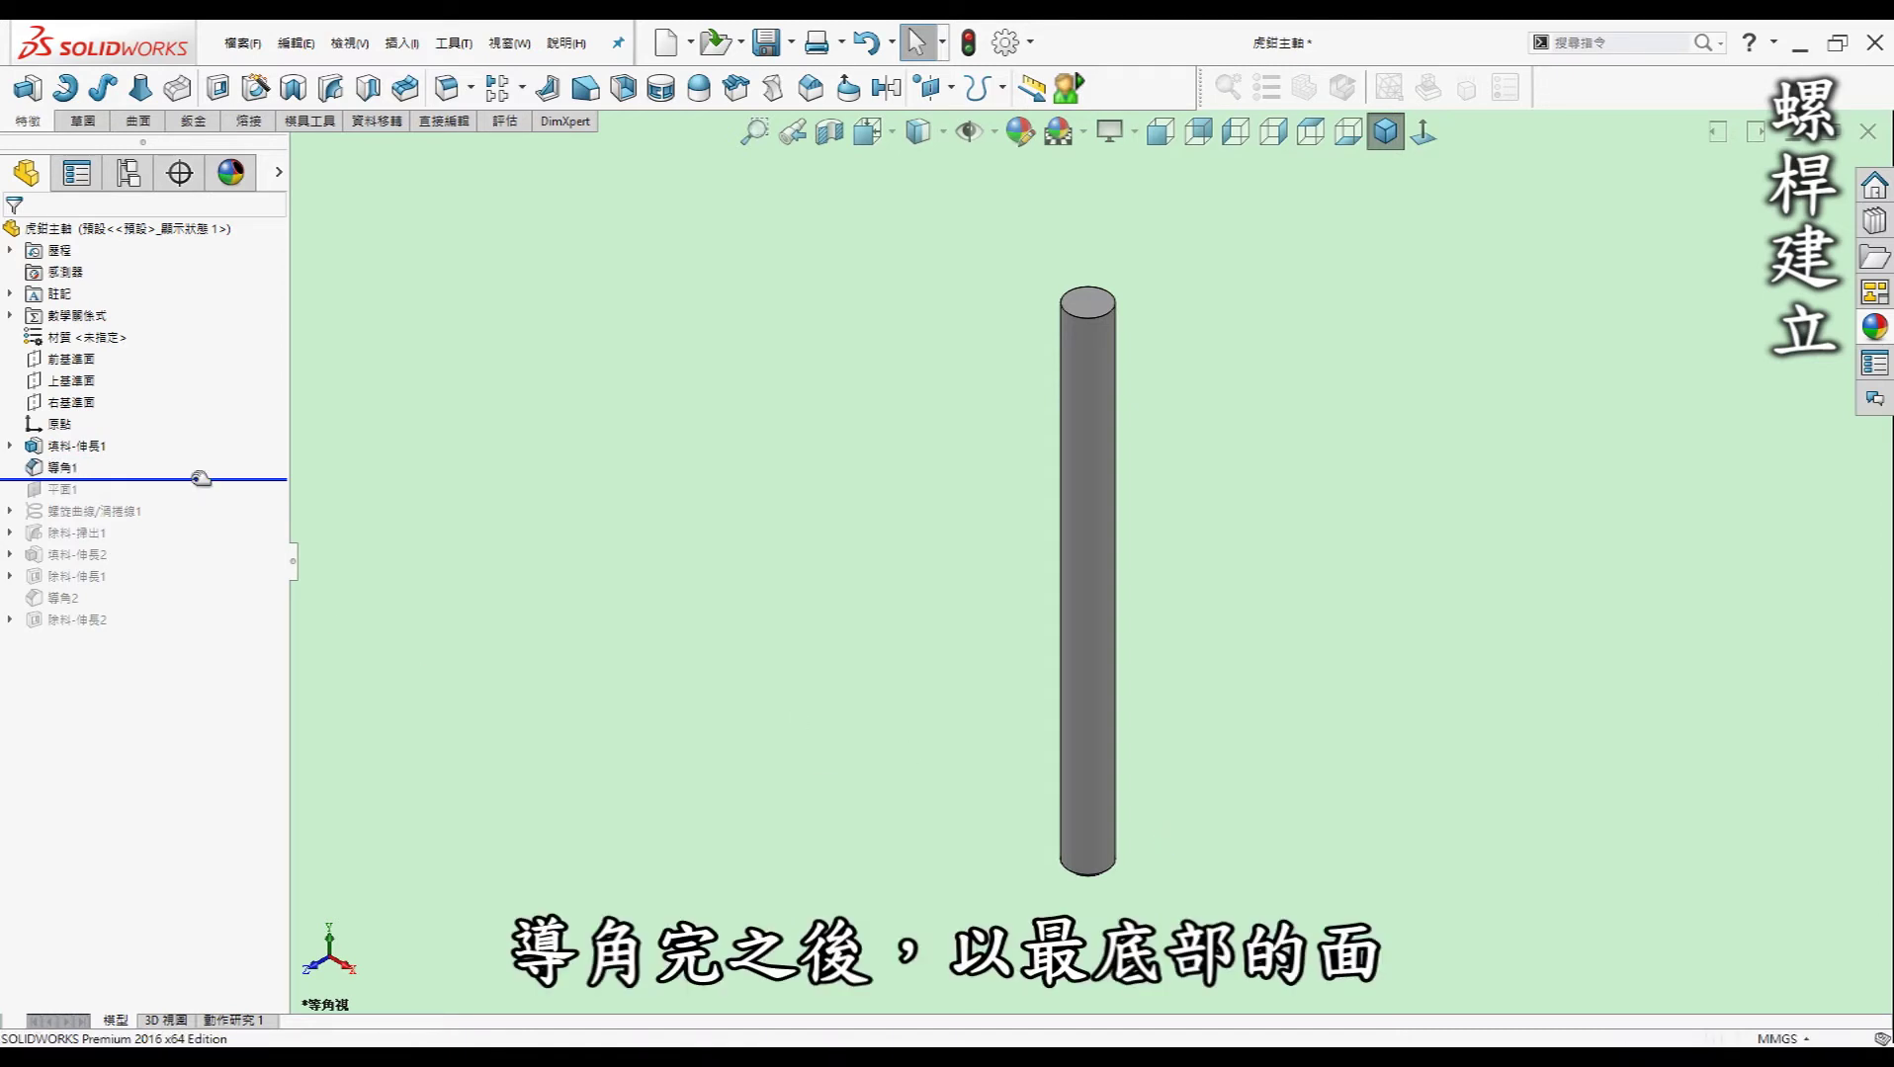
left_click_drag(199, 483, 193, 501)
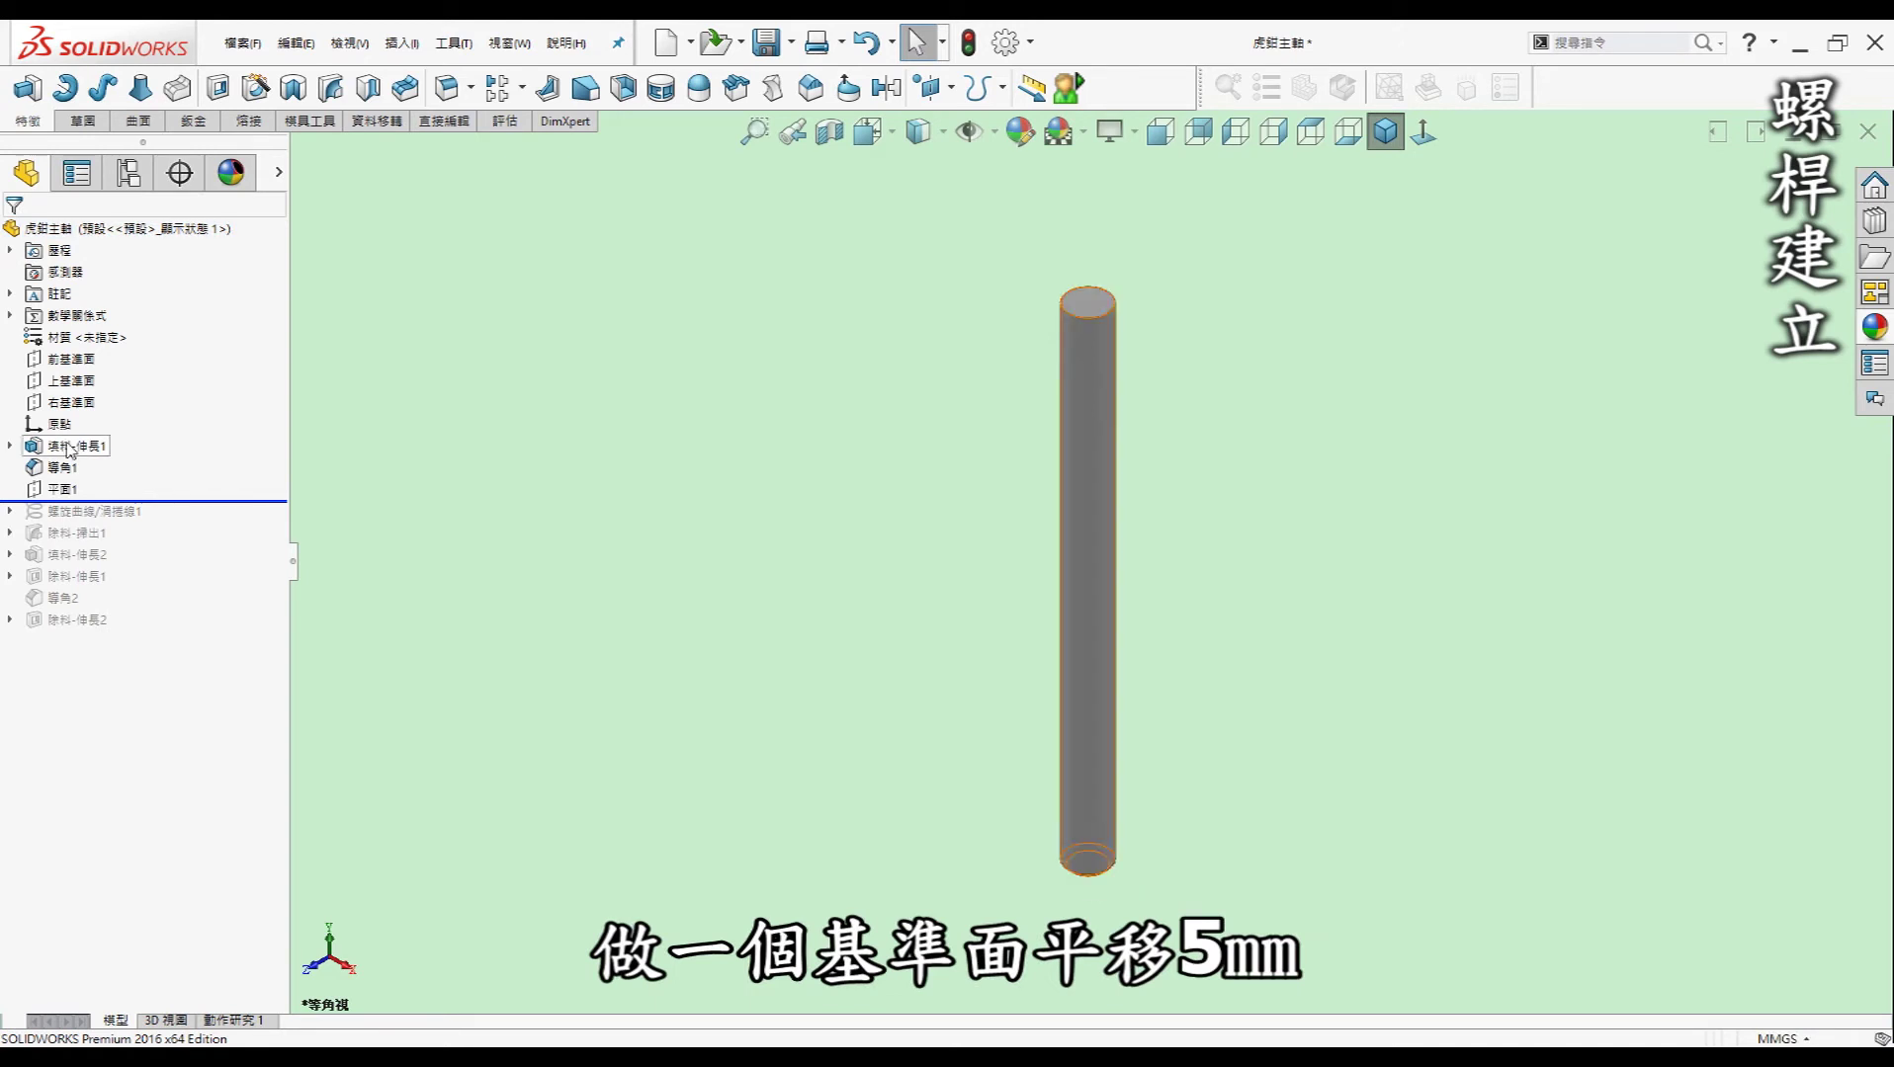
left_click(49, 488)
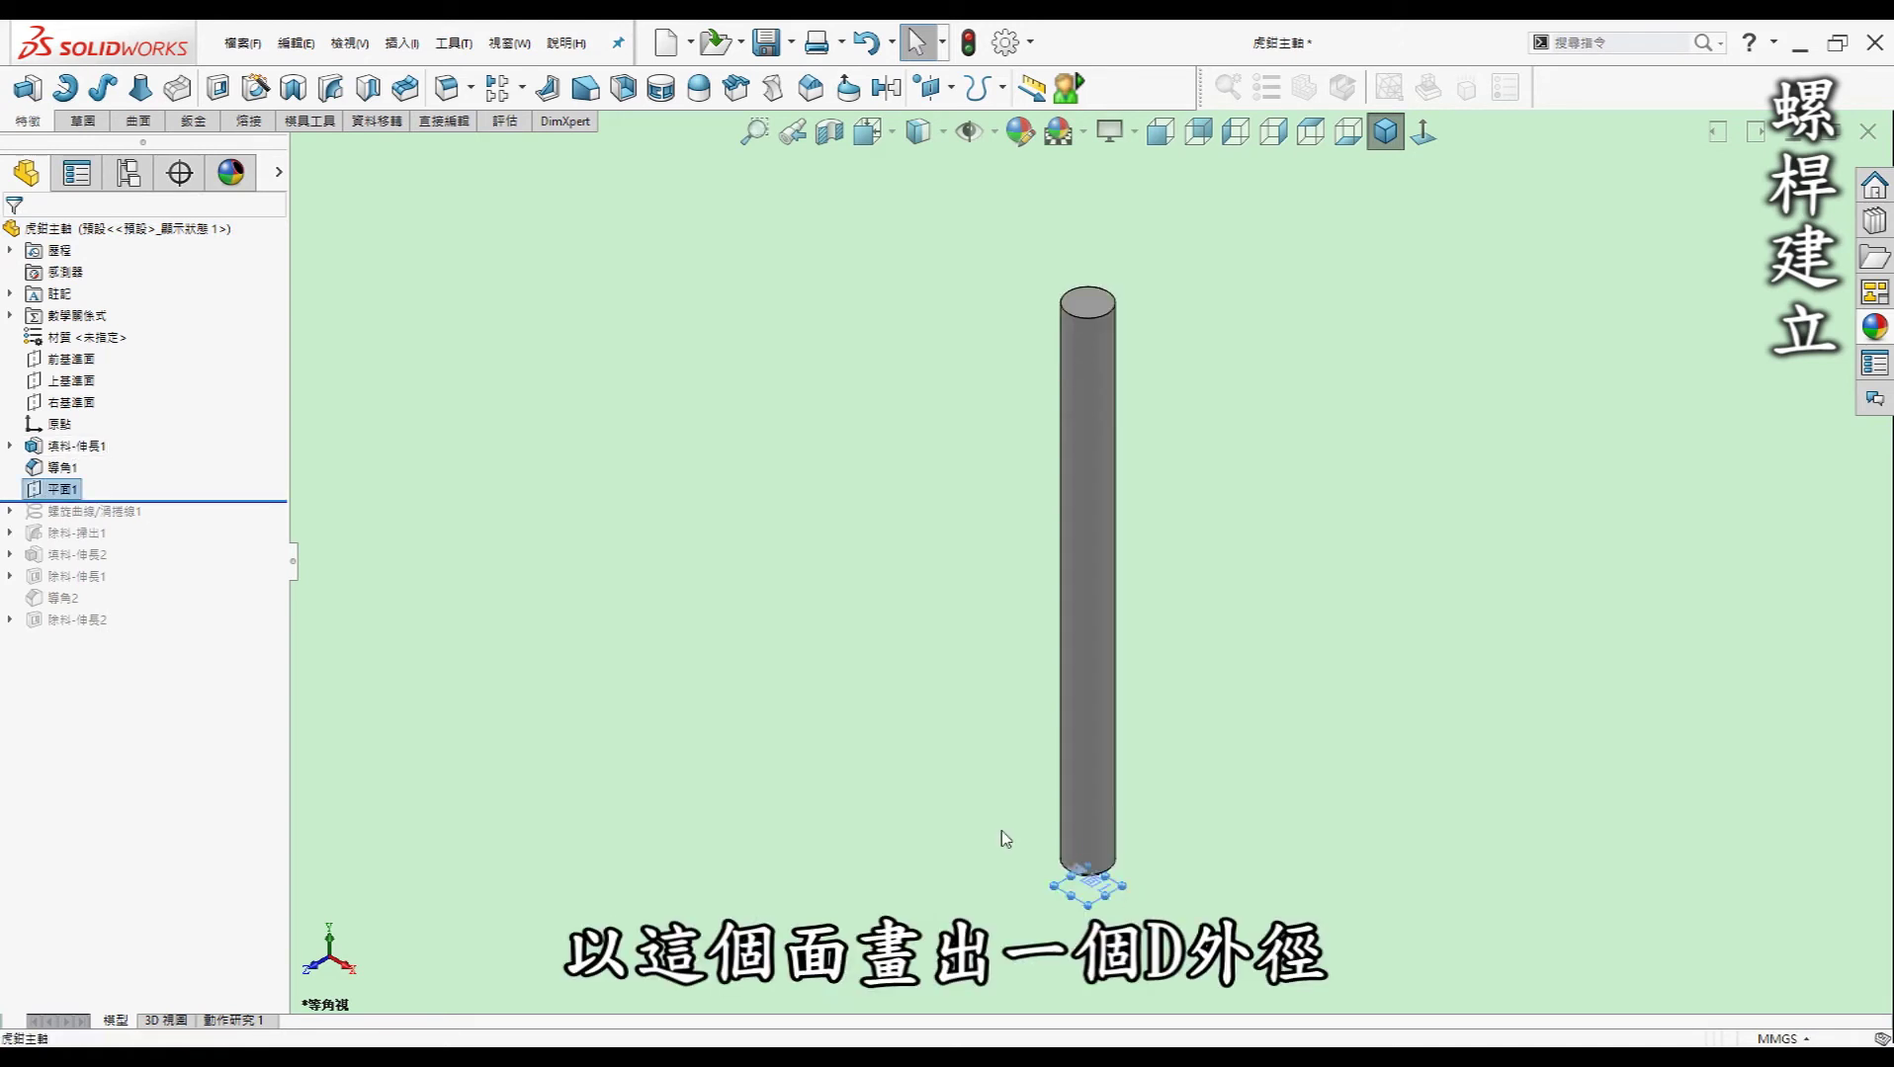
- Roll in Helix1, check its pitch, then add Cut-Sweep1 threads and view from front
left_click_drag(227, 502, 225, 523)
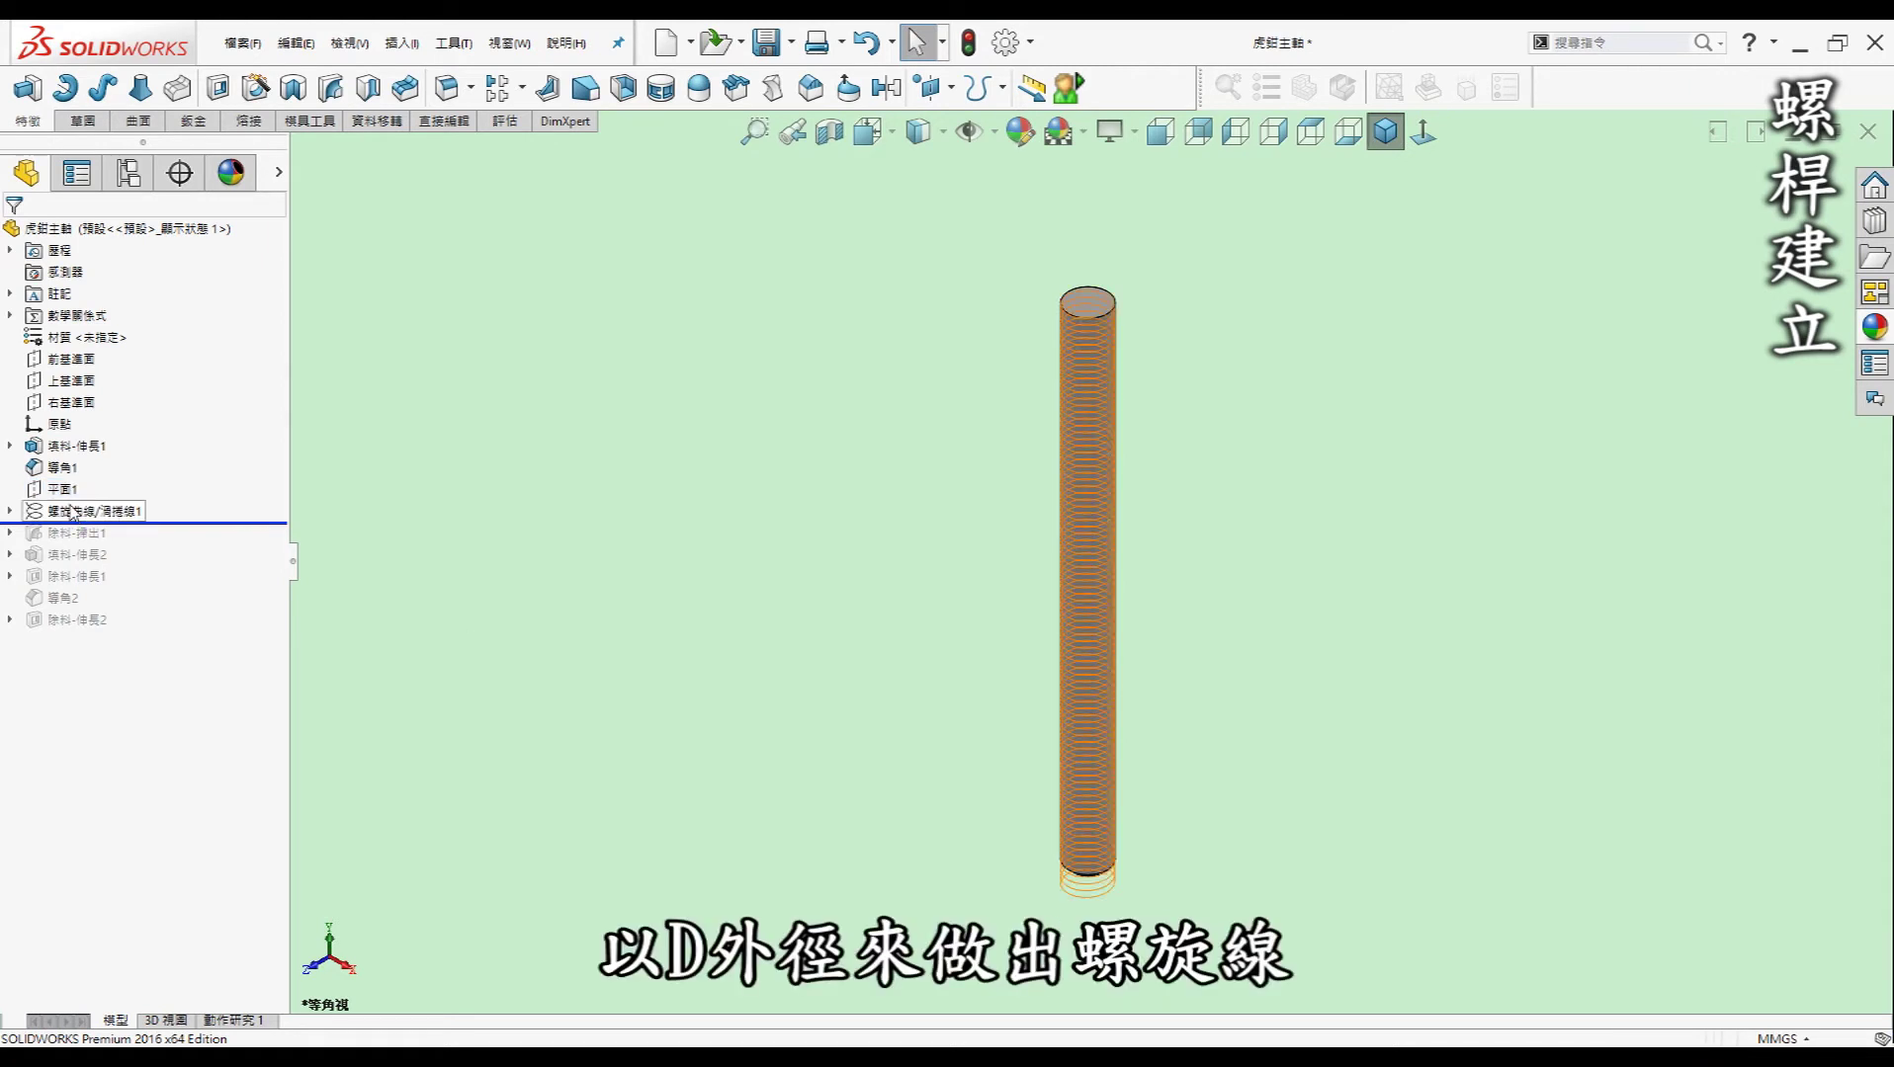
double_click(71, 512)
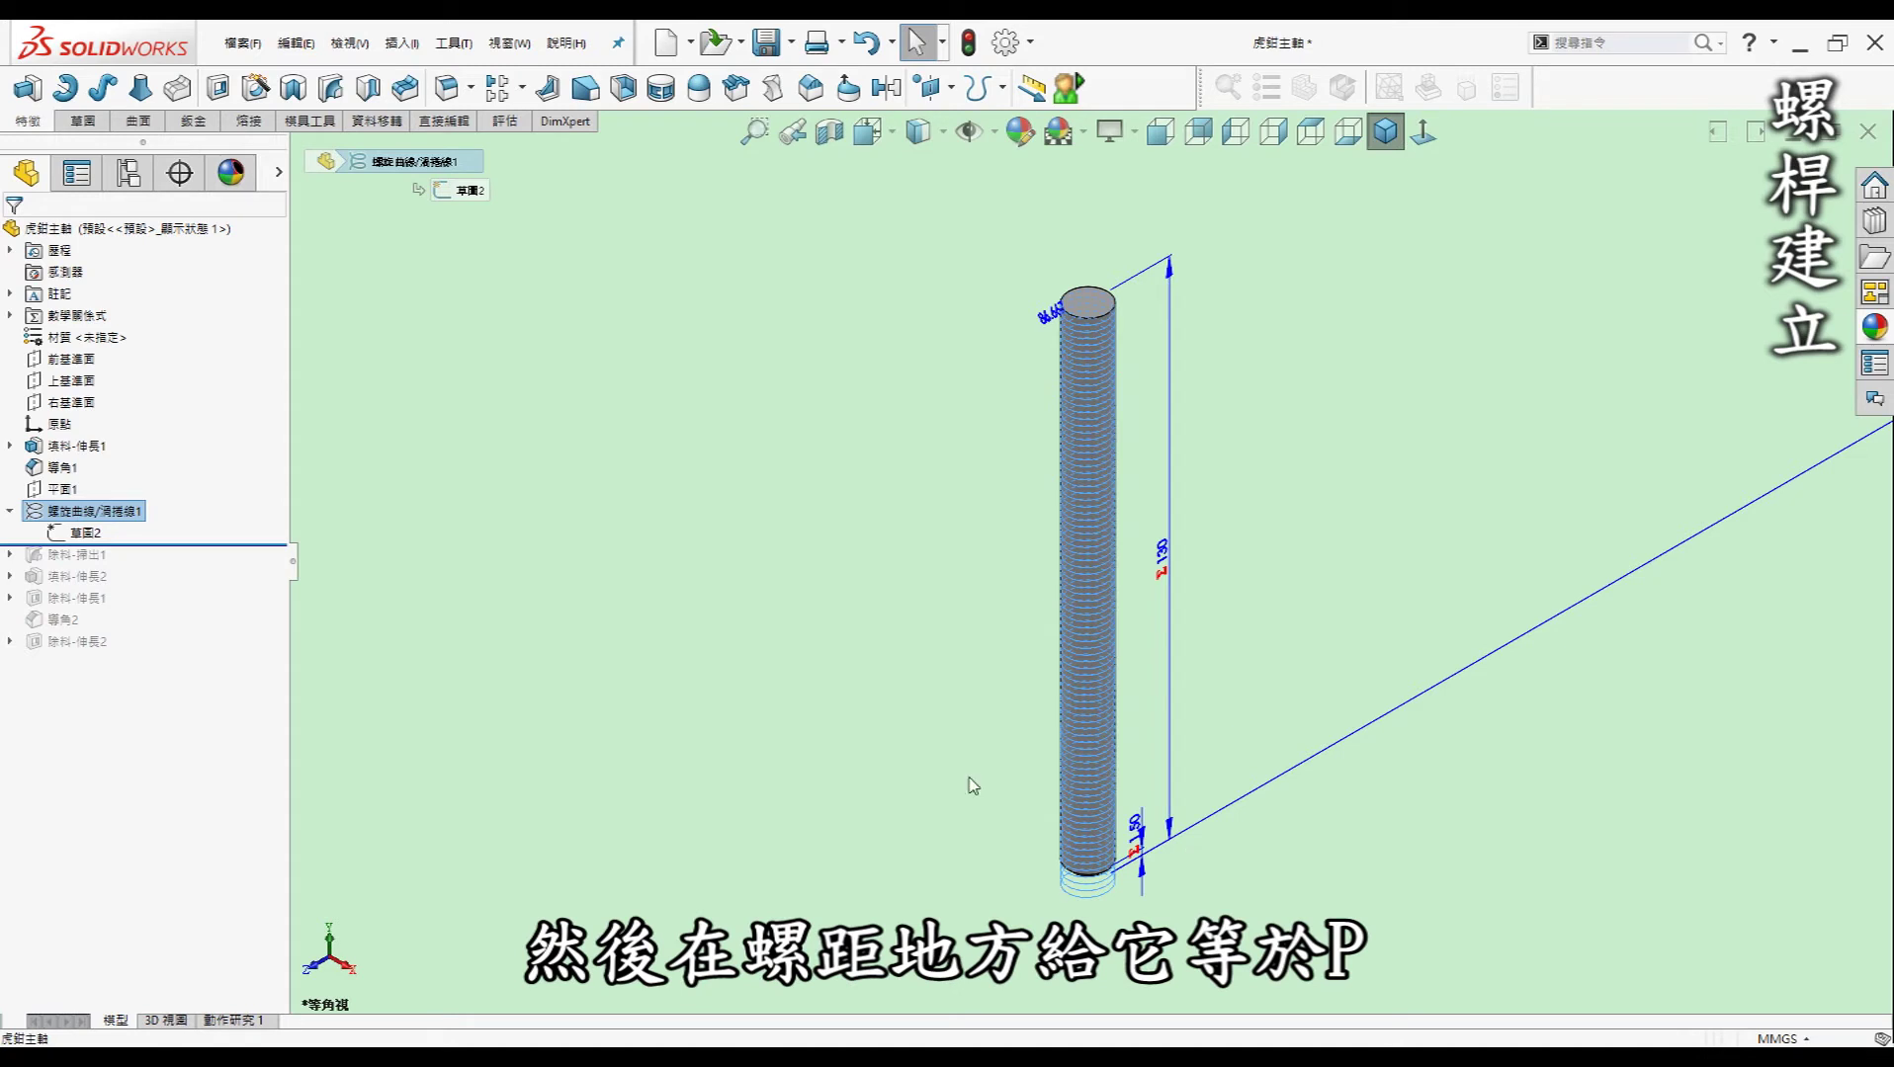
left_click(1509, 420)
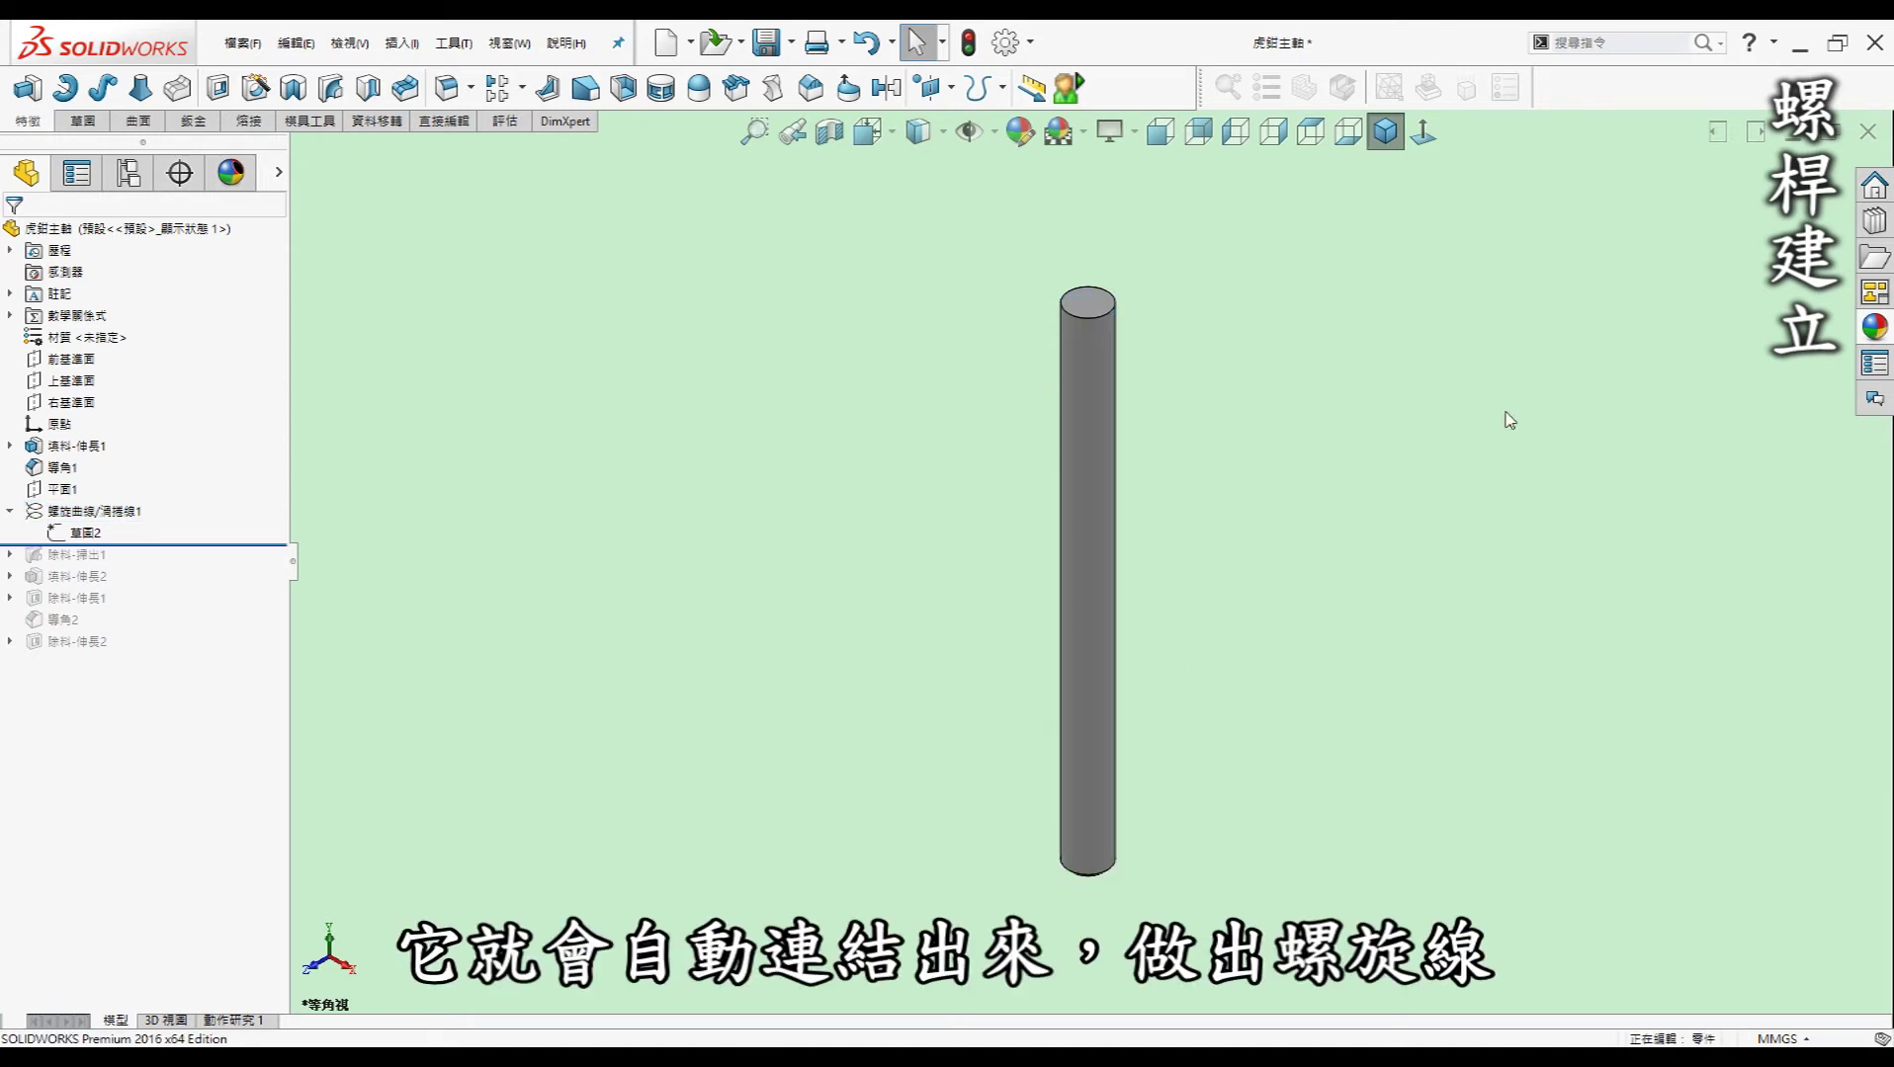
left_click_drag(139, 544, 139, 567)
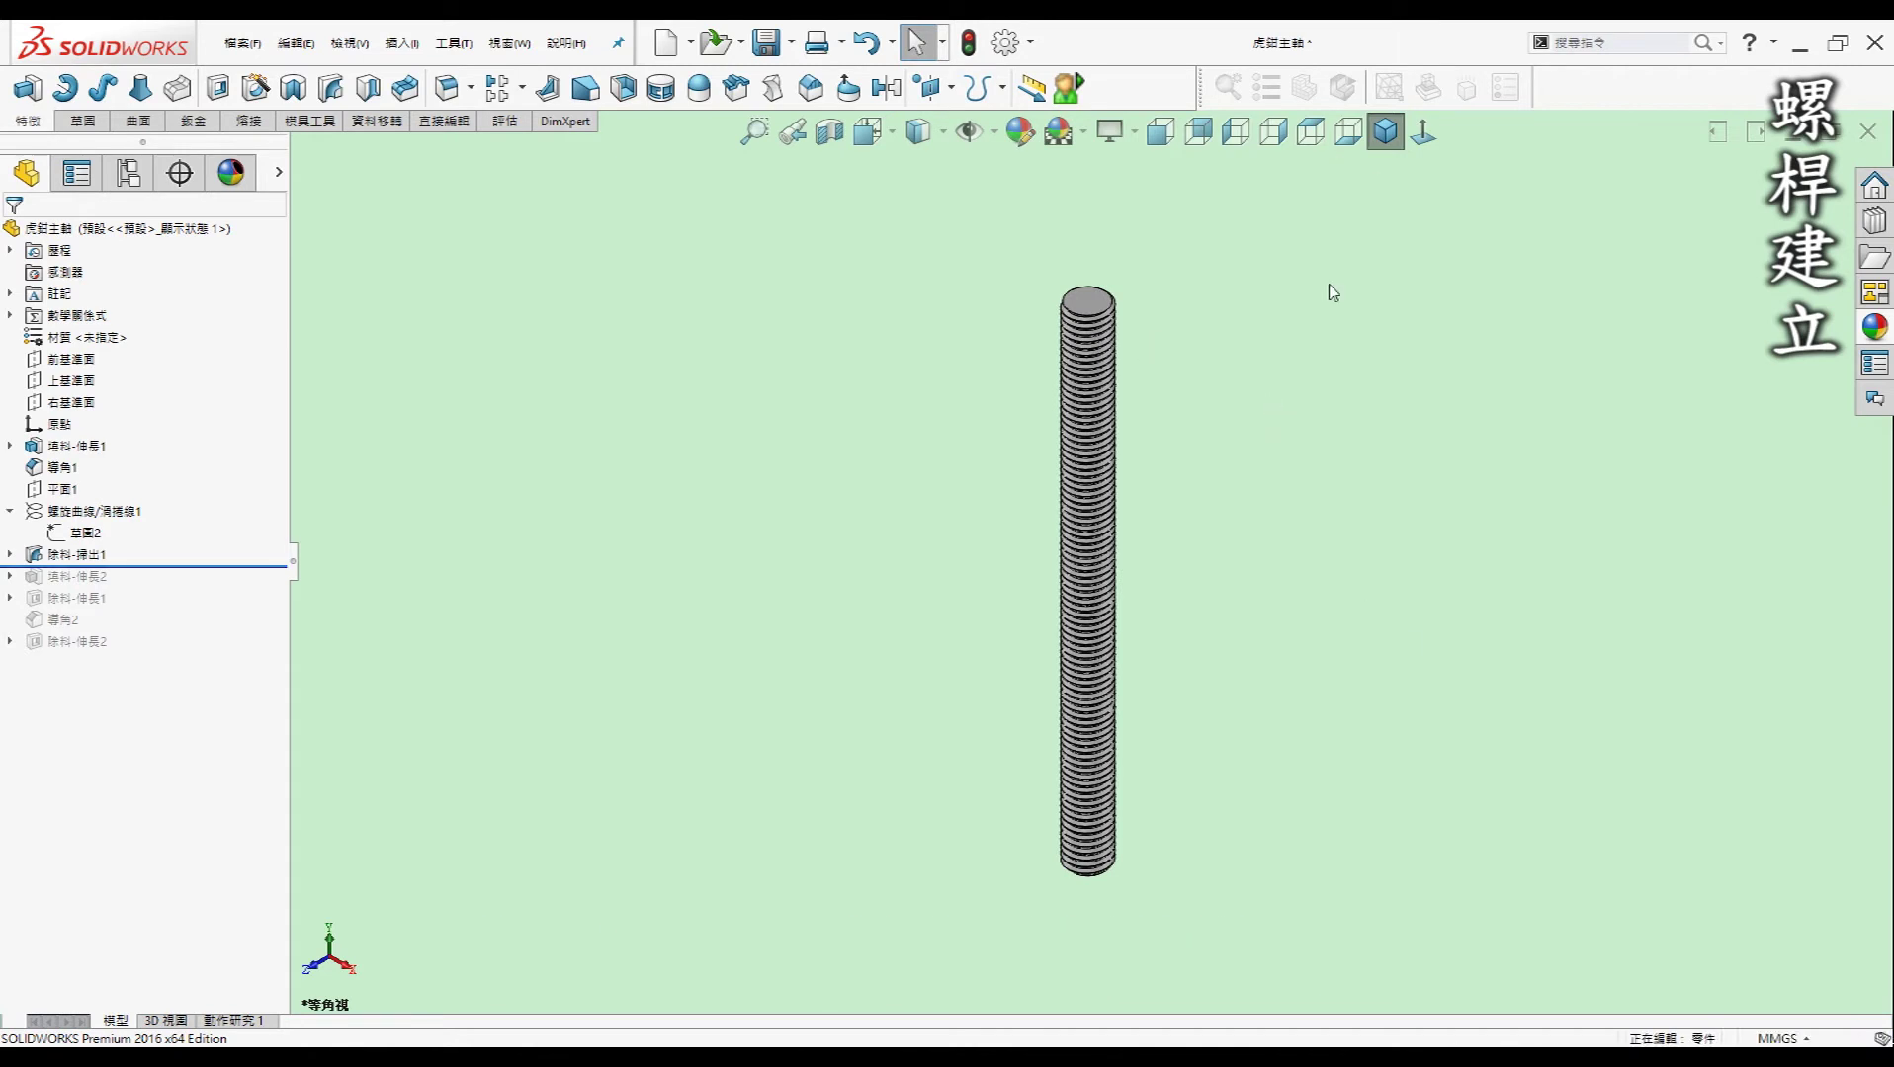
left_click(1164, 131)
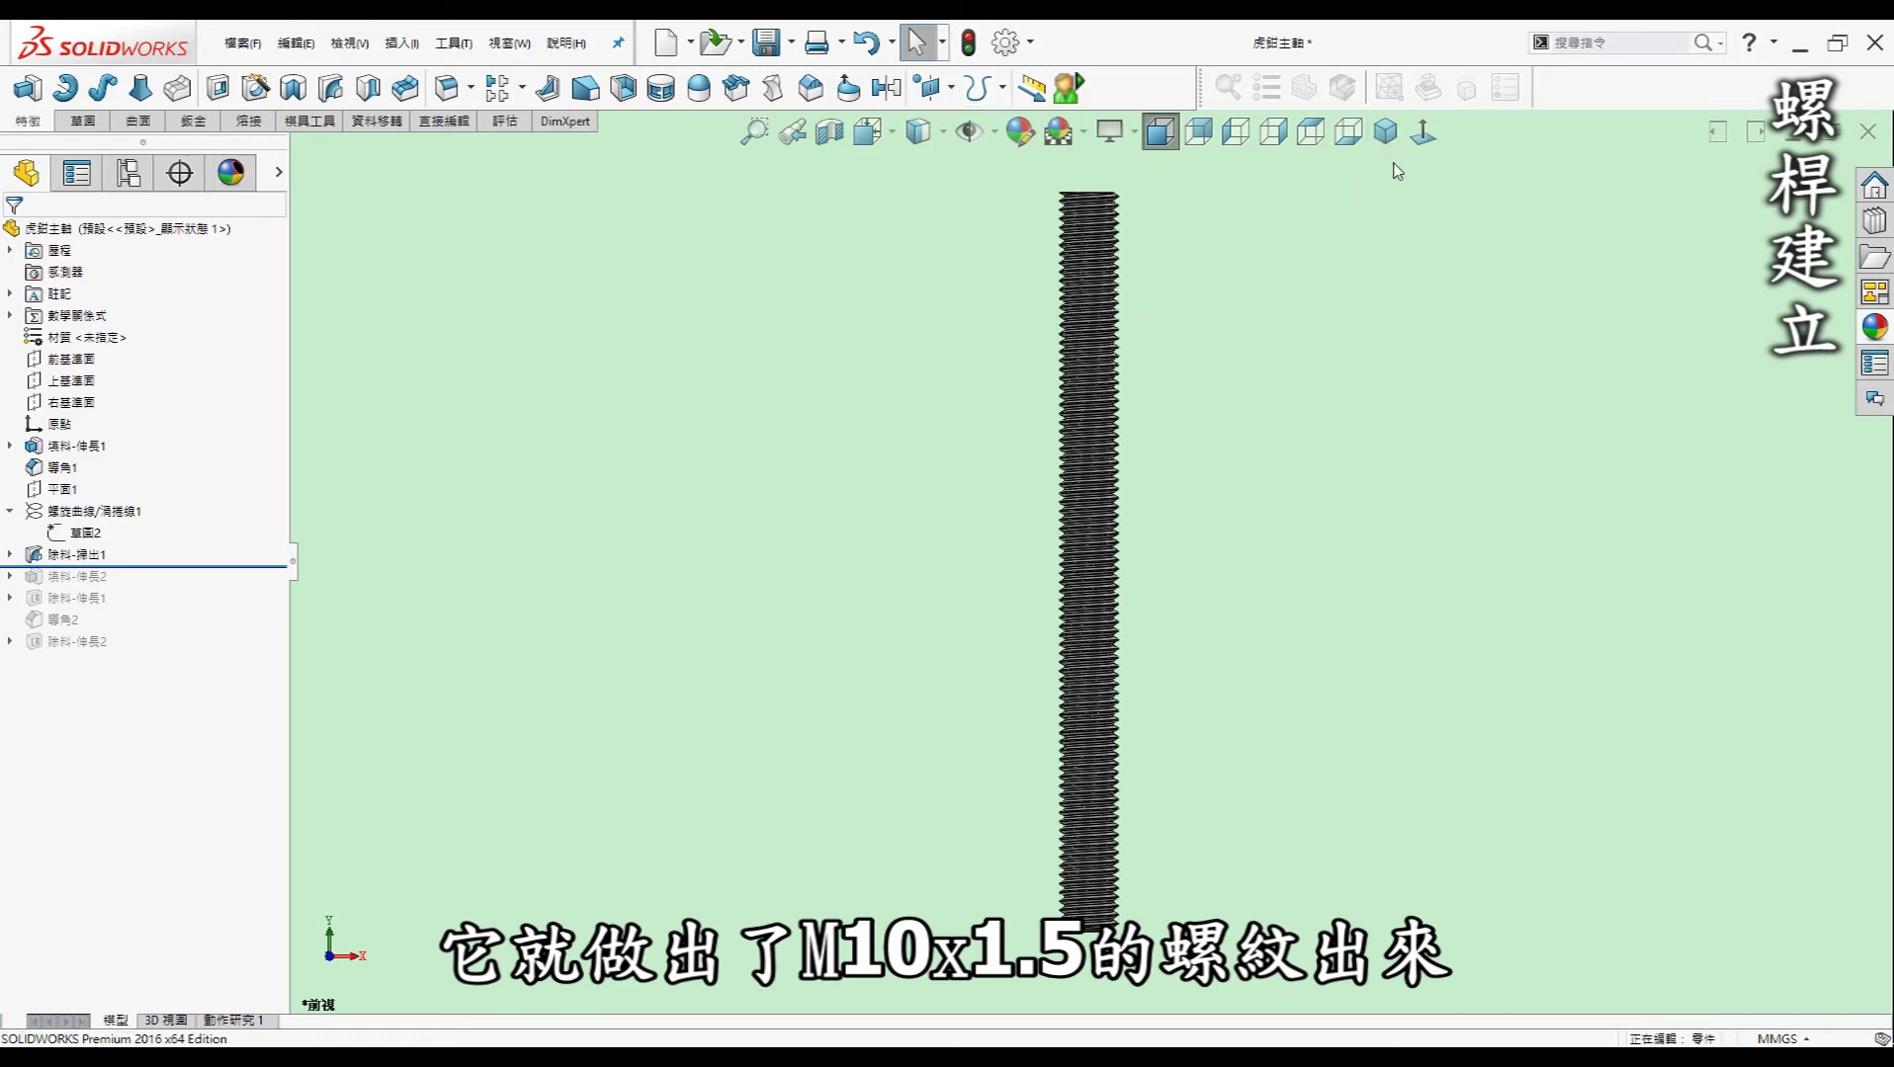
- Roll in the Ø15 screw head, Cut-Extrude1 and Cut-Extrude2, adding the head's cross hole
left_click(1385, 132)
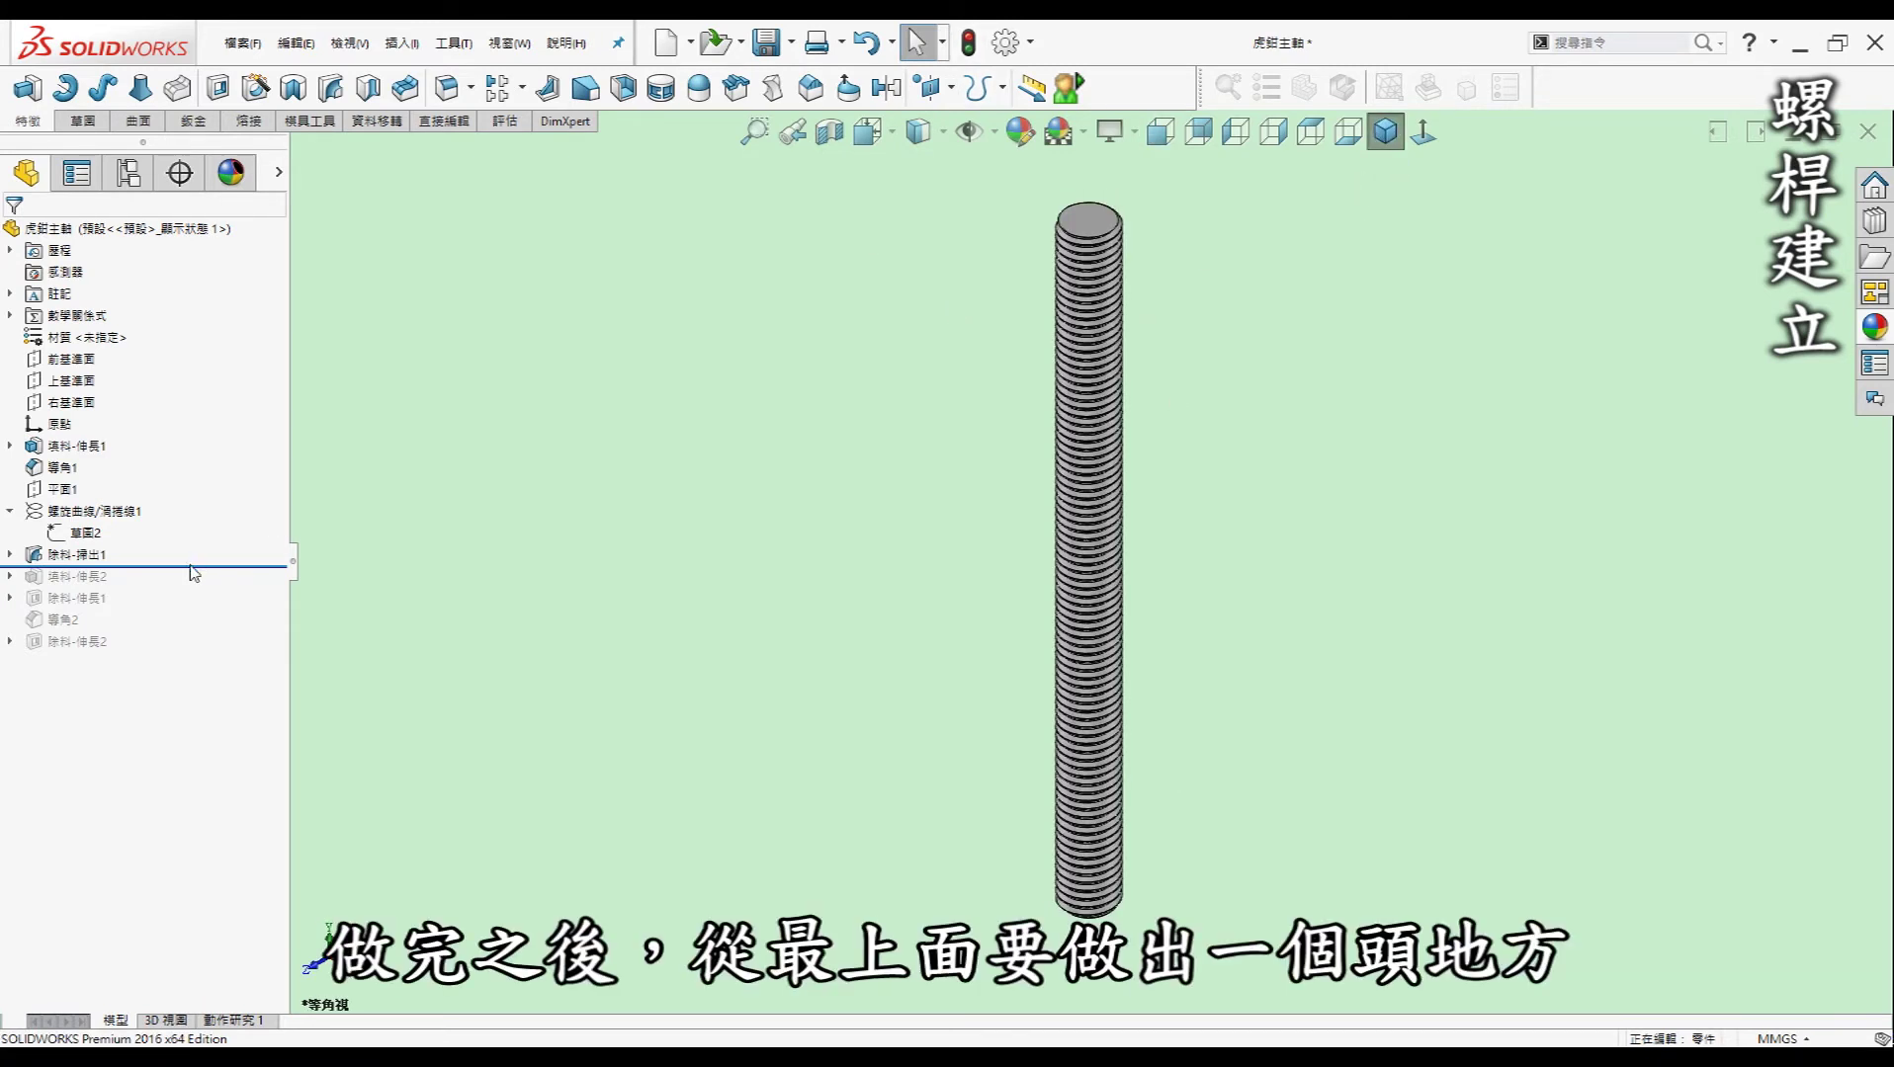
left_click_drag(198, 566, 194, 589)
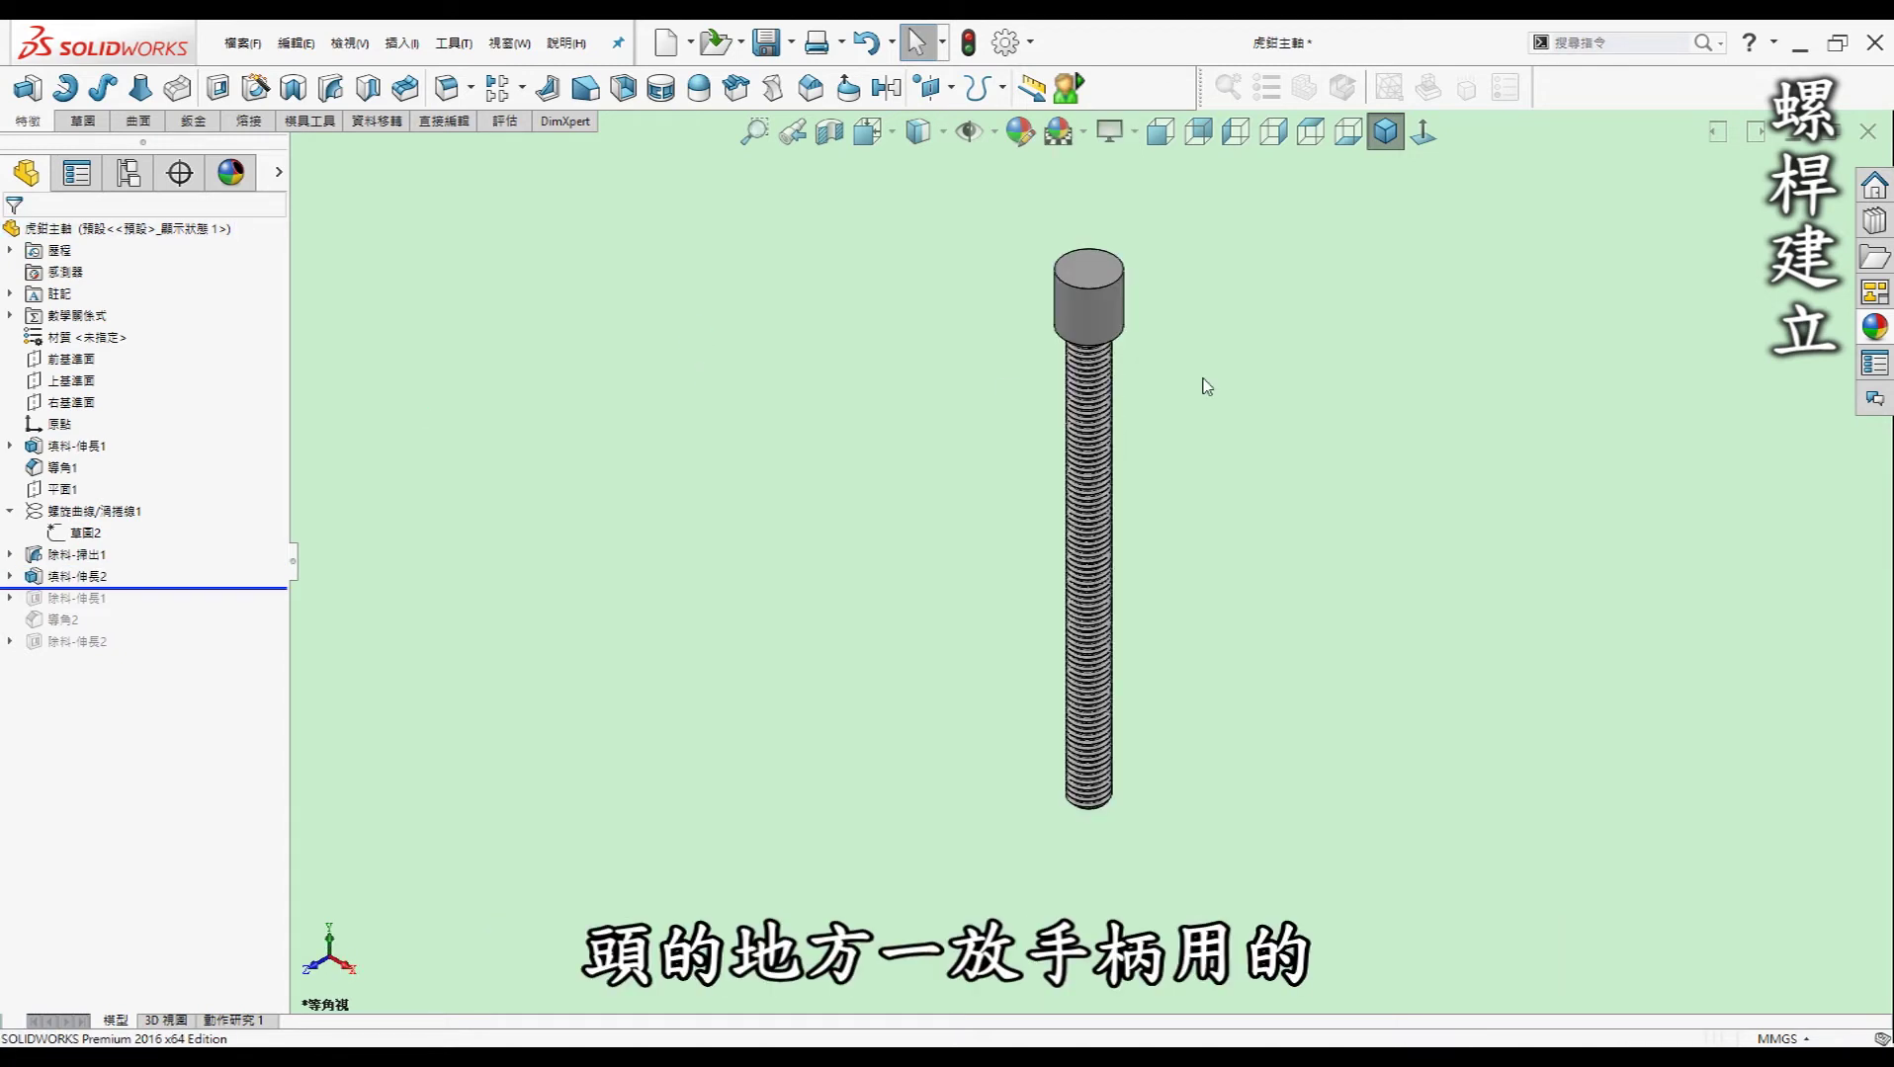
scroll(1046, 285, "down", 3)
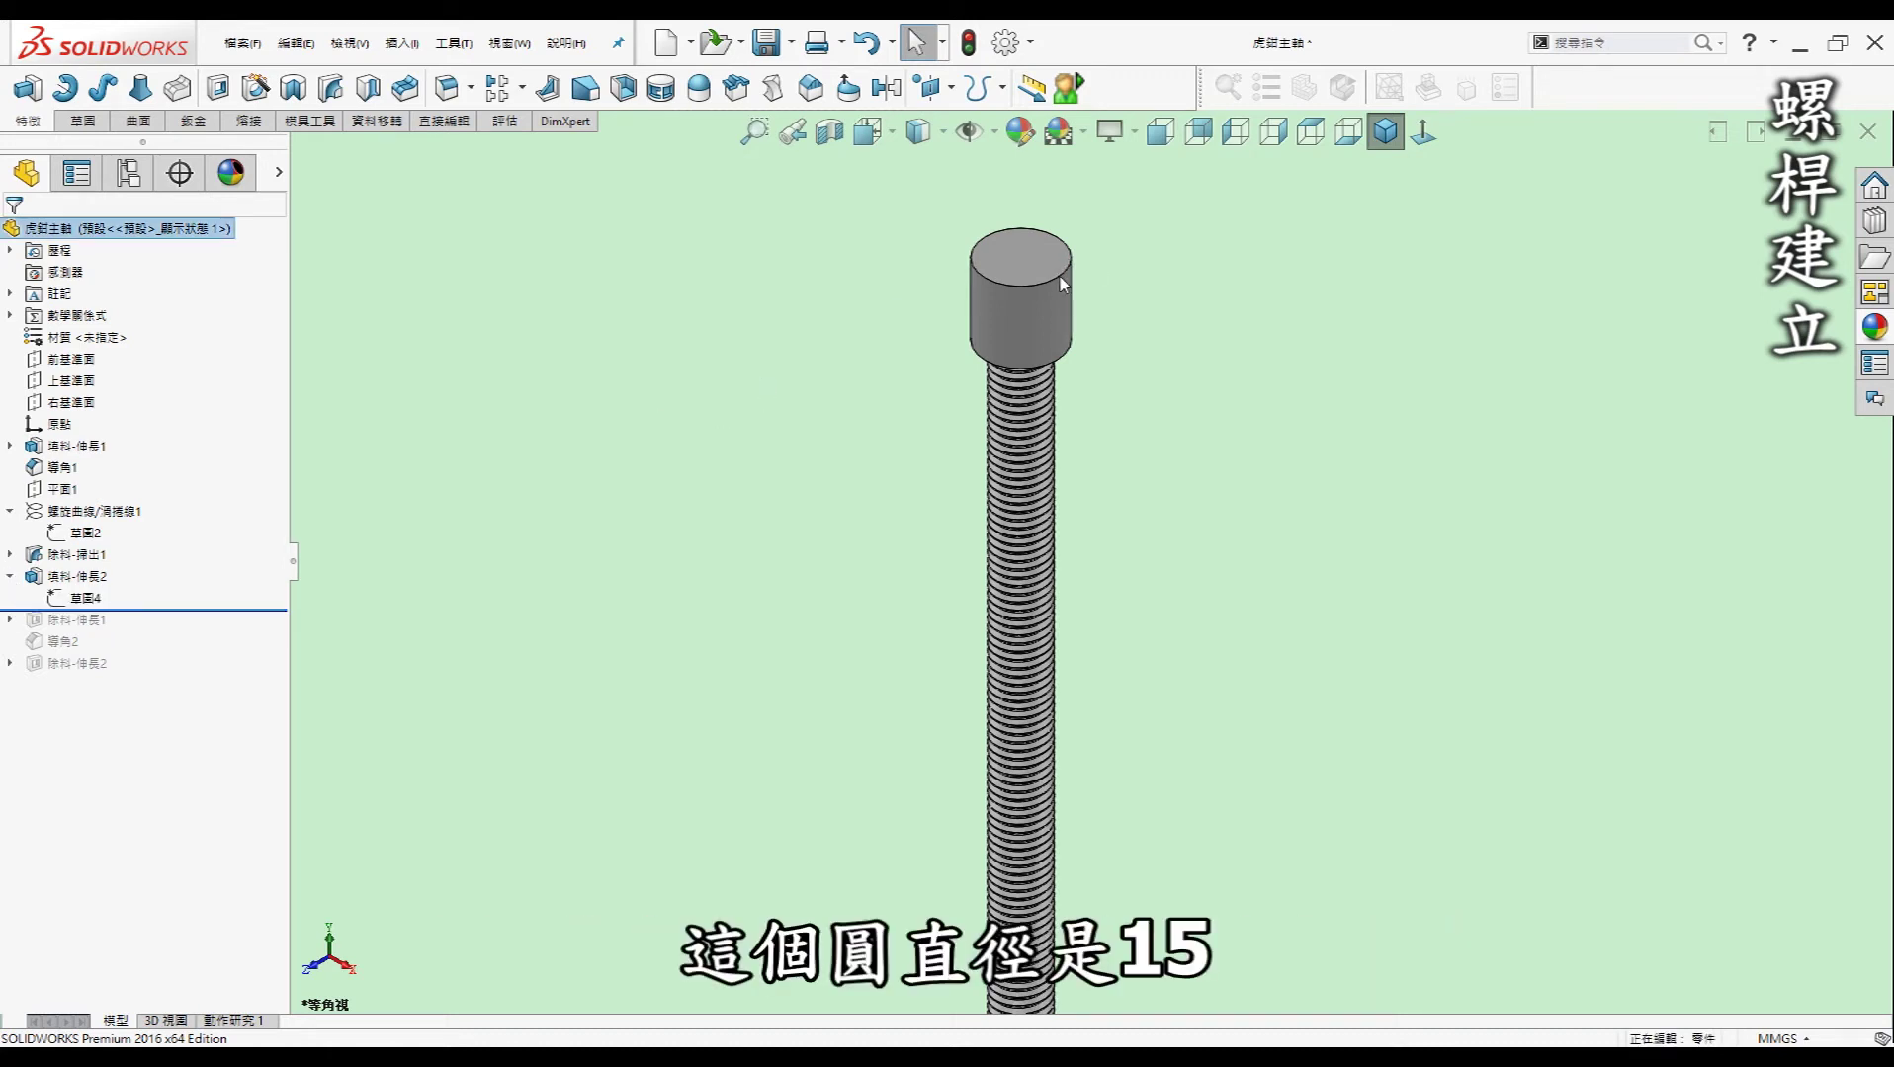
left_click(94, 581)
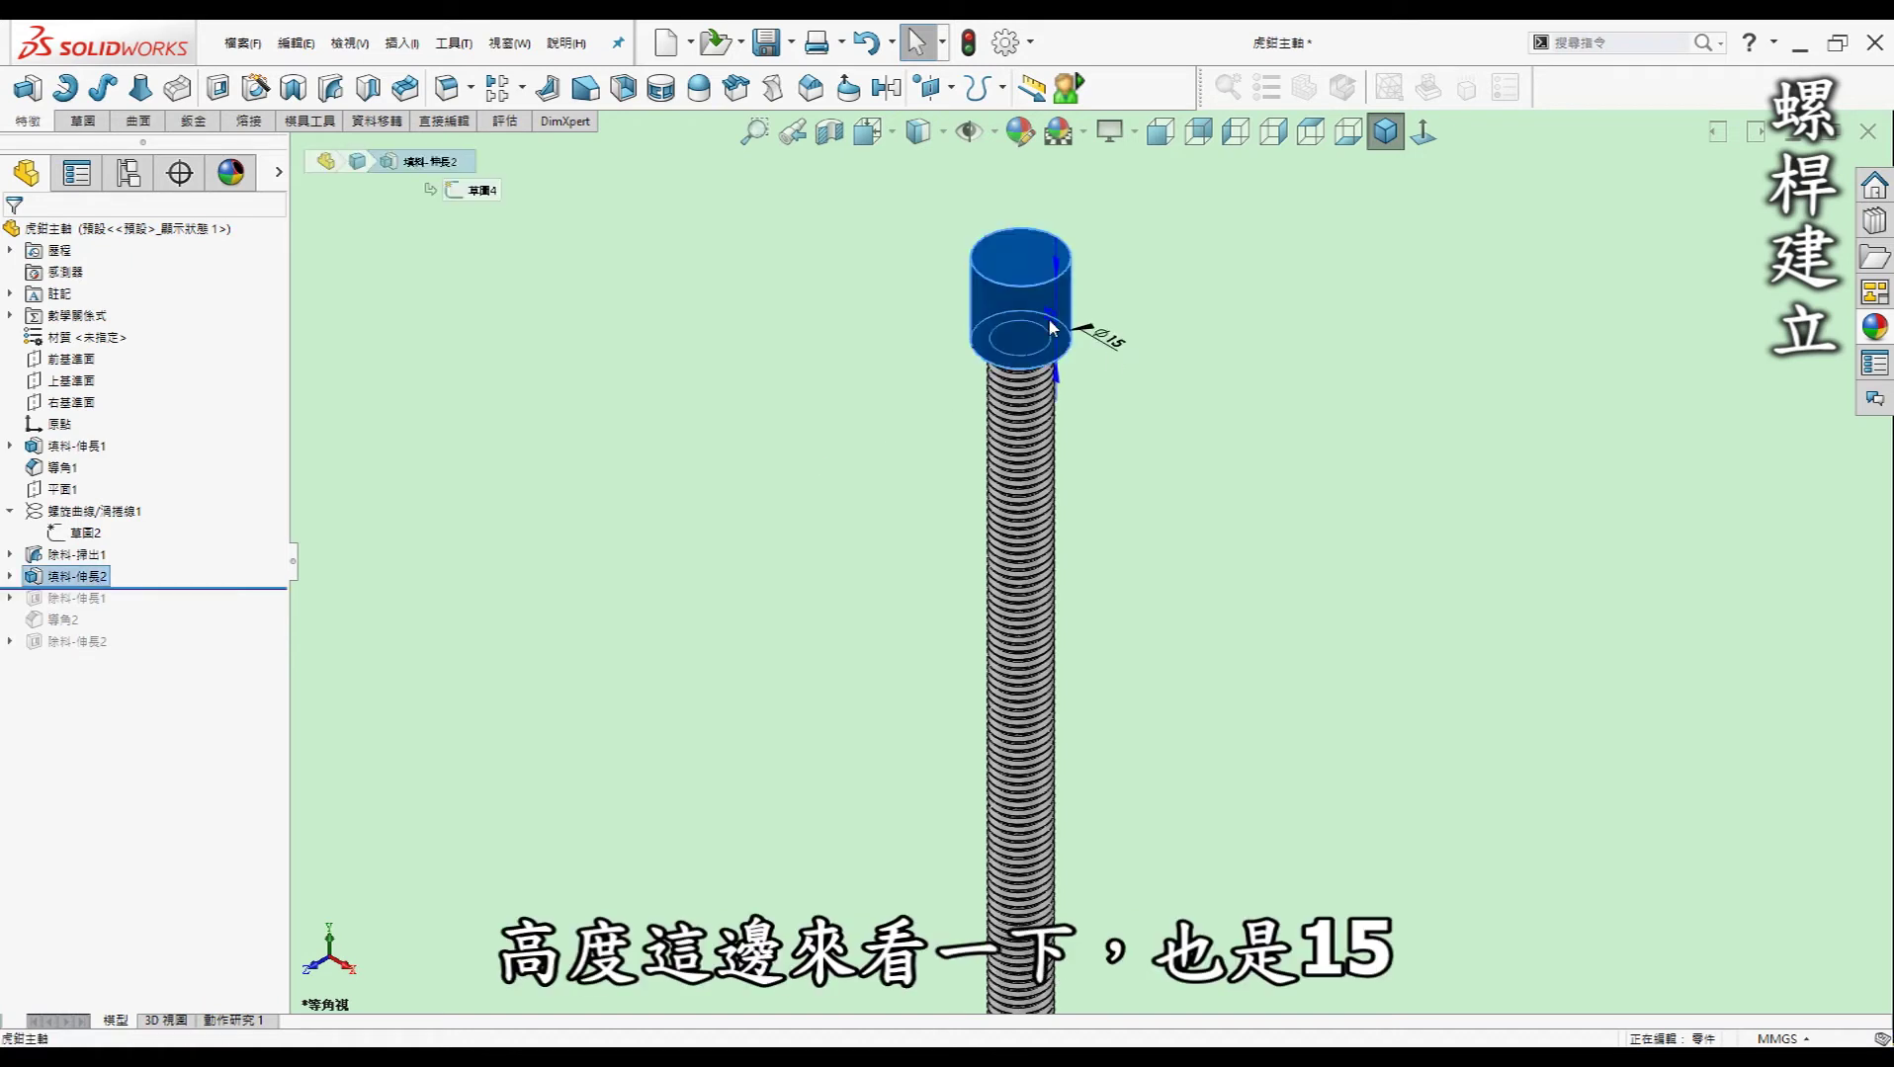
left_click(685, 468)
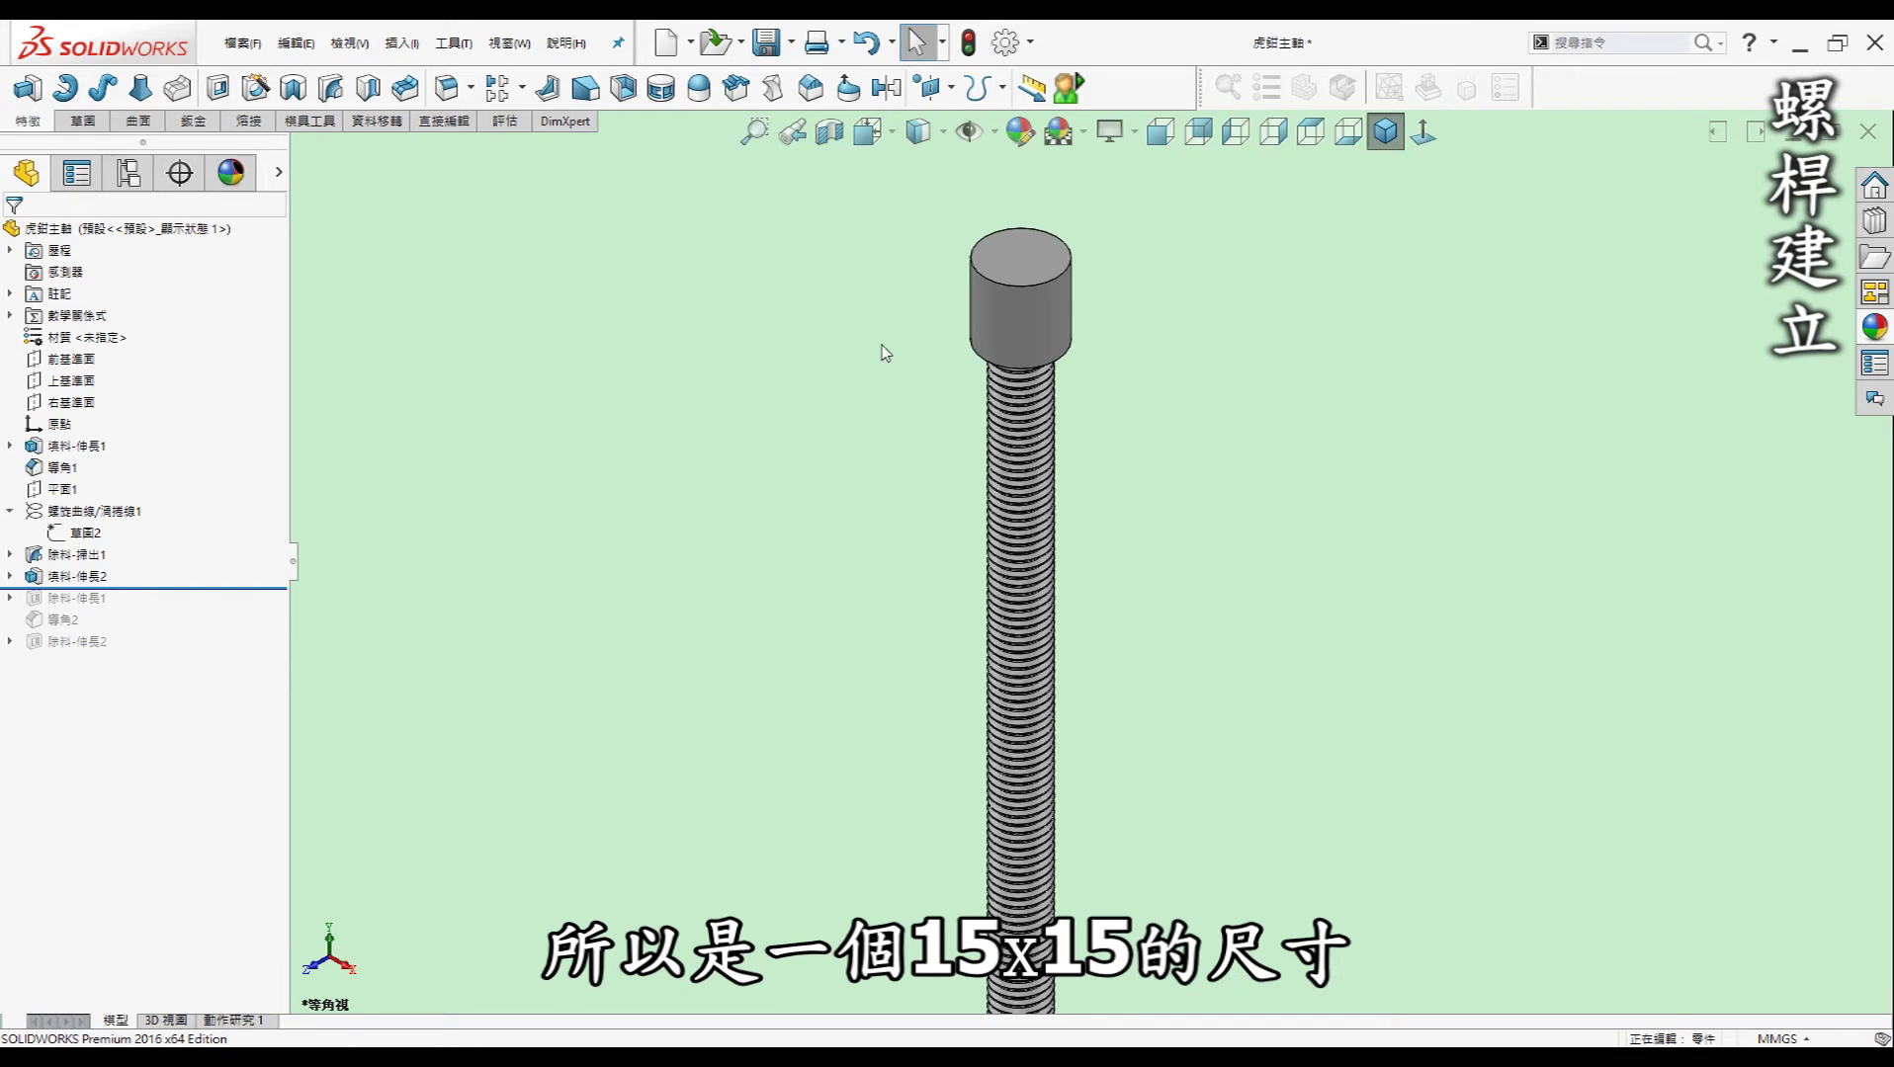
left_click_drag(137, 586, 130, 610)
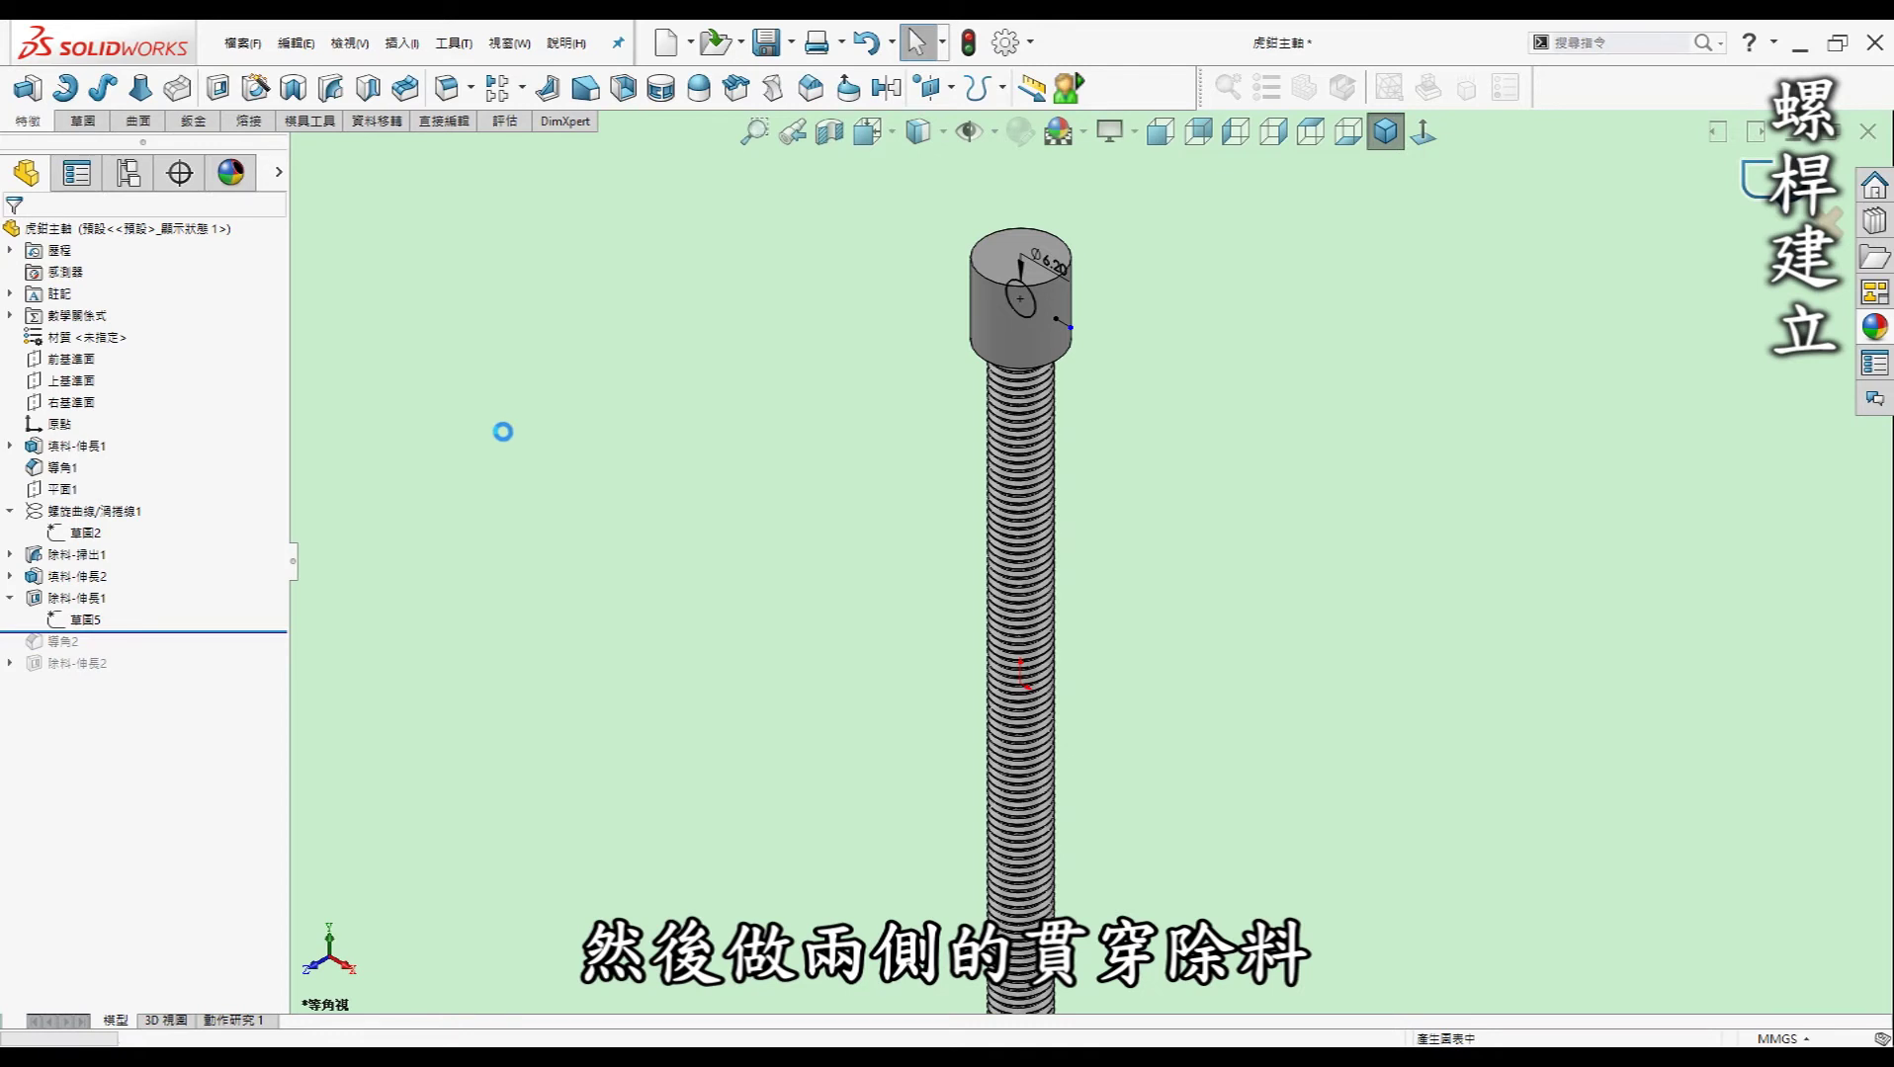
left_click_drag(156, 633, 151, 677)
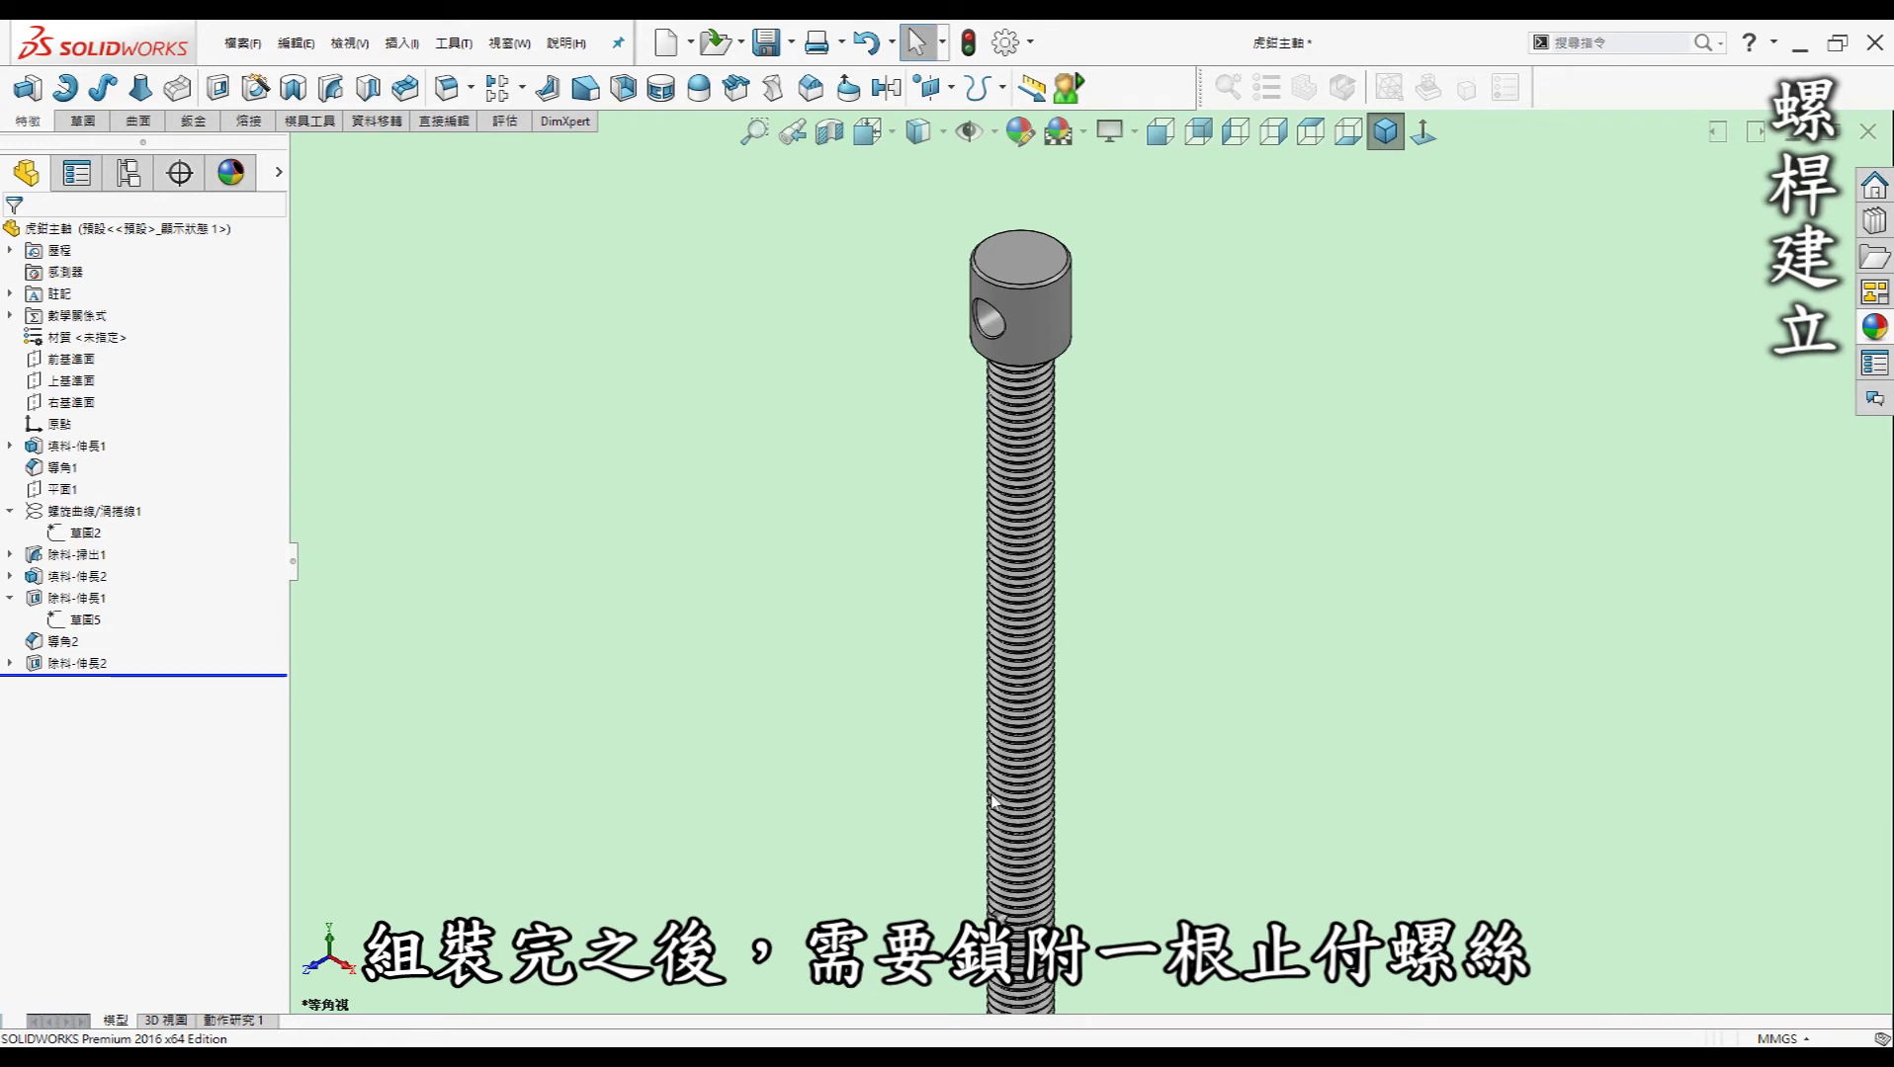
- Inspect Sketch6's Ø2.80 pin-hole dimensions in Cut-Extrude2, then return to isometric view
scroll(1107, 637, "up", 3)
scroll(1031, 795, "down", 3)
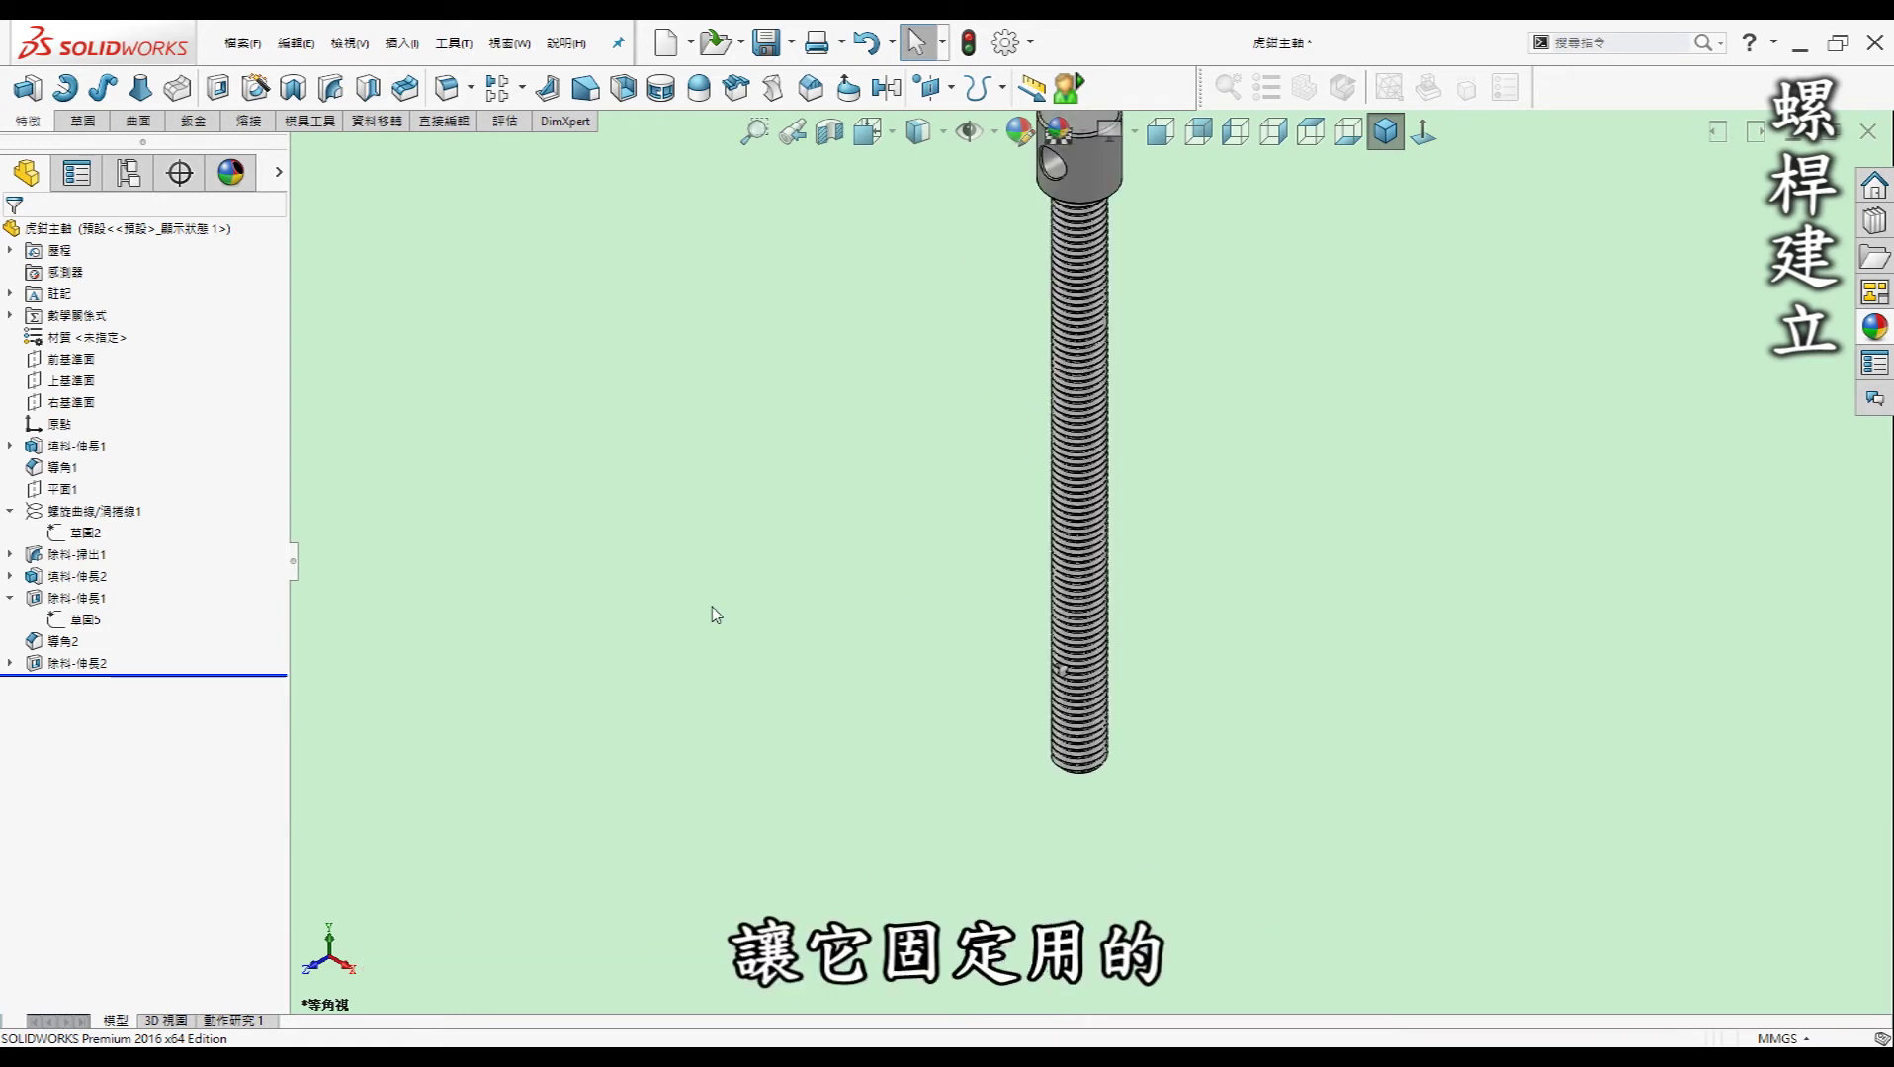
left_click(10, 663)
left_click(89, 685)
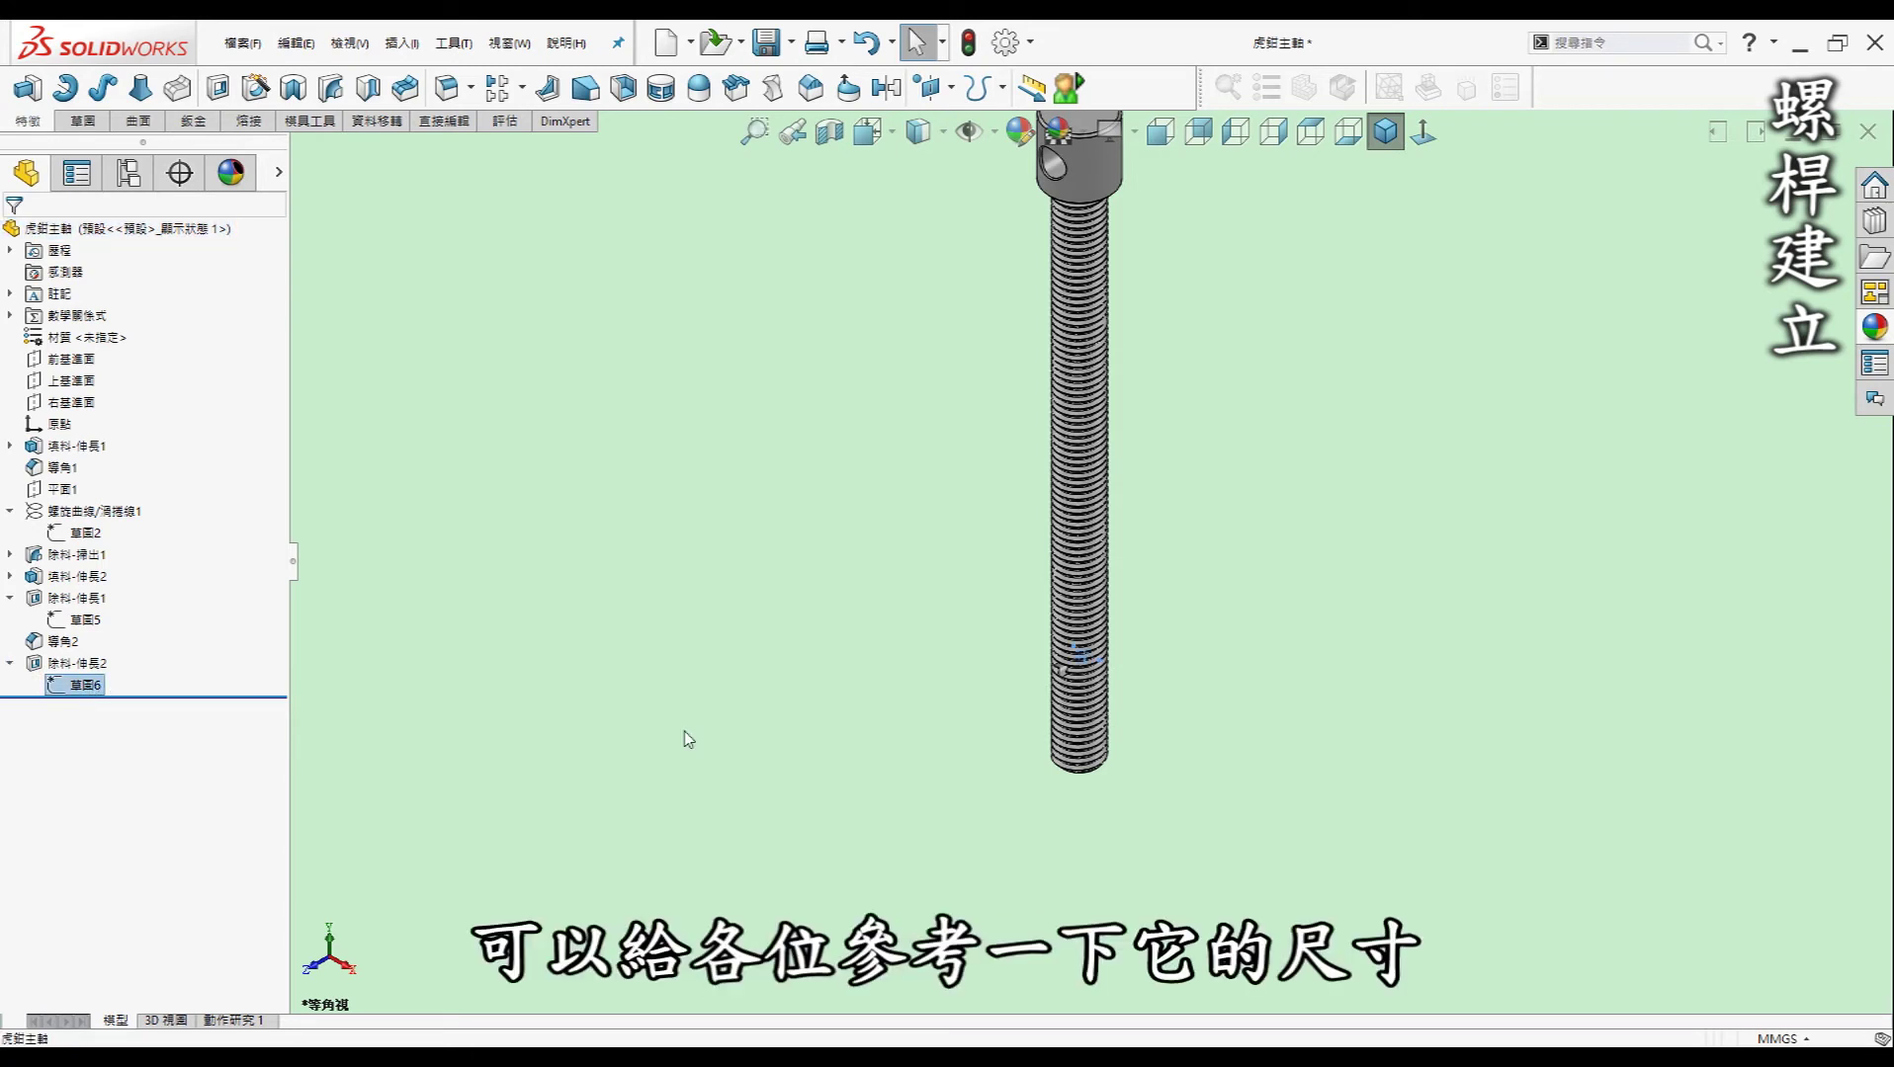
left_click(1184, 549)
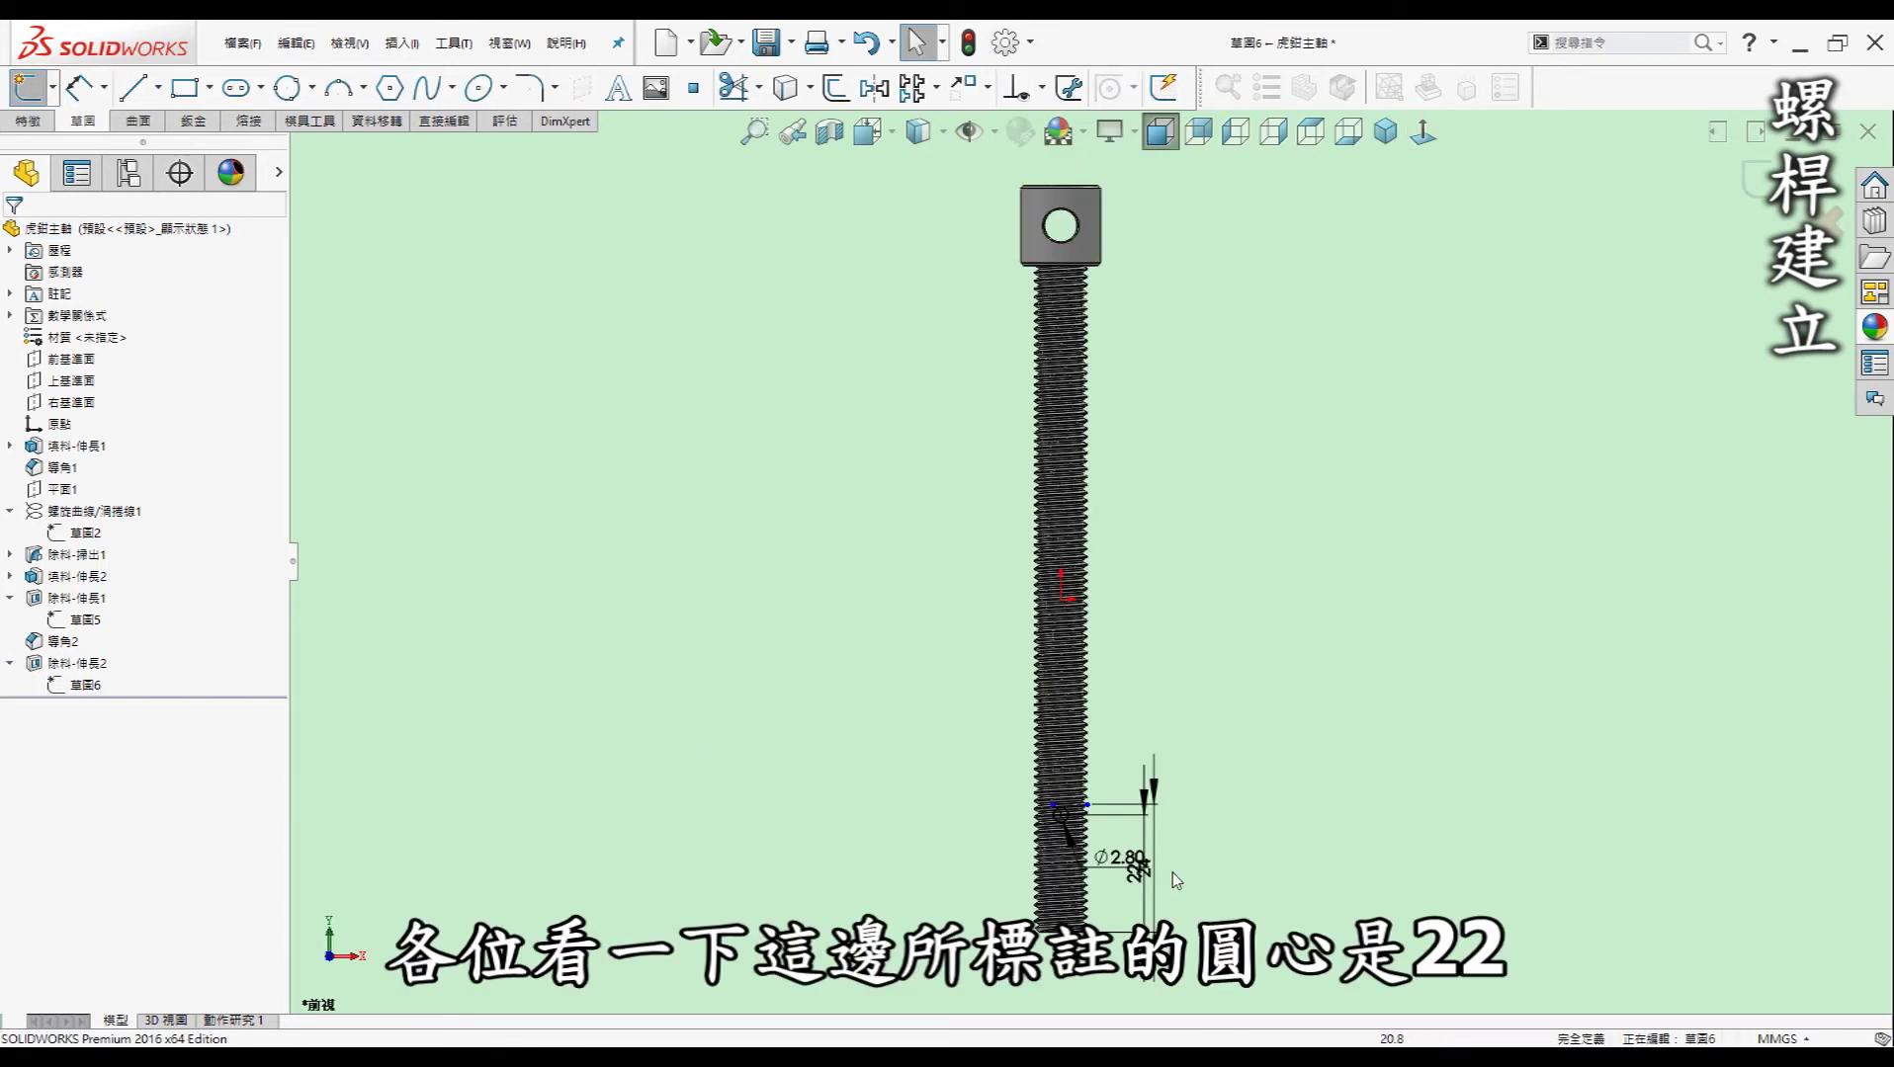
scroll(1172, 873, "down", 3)
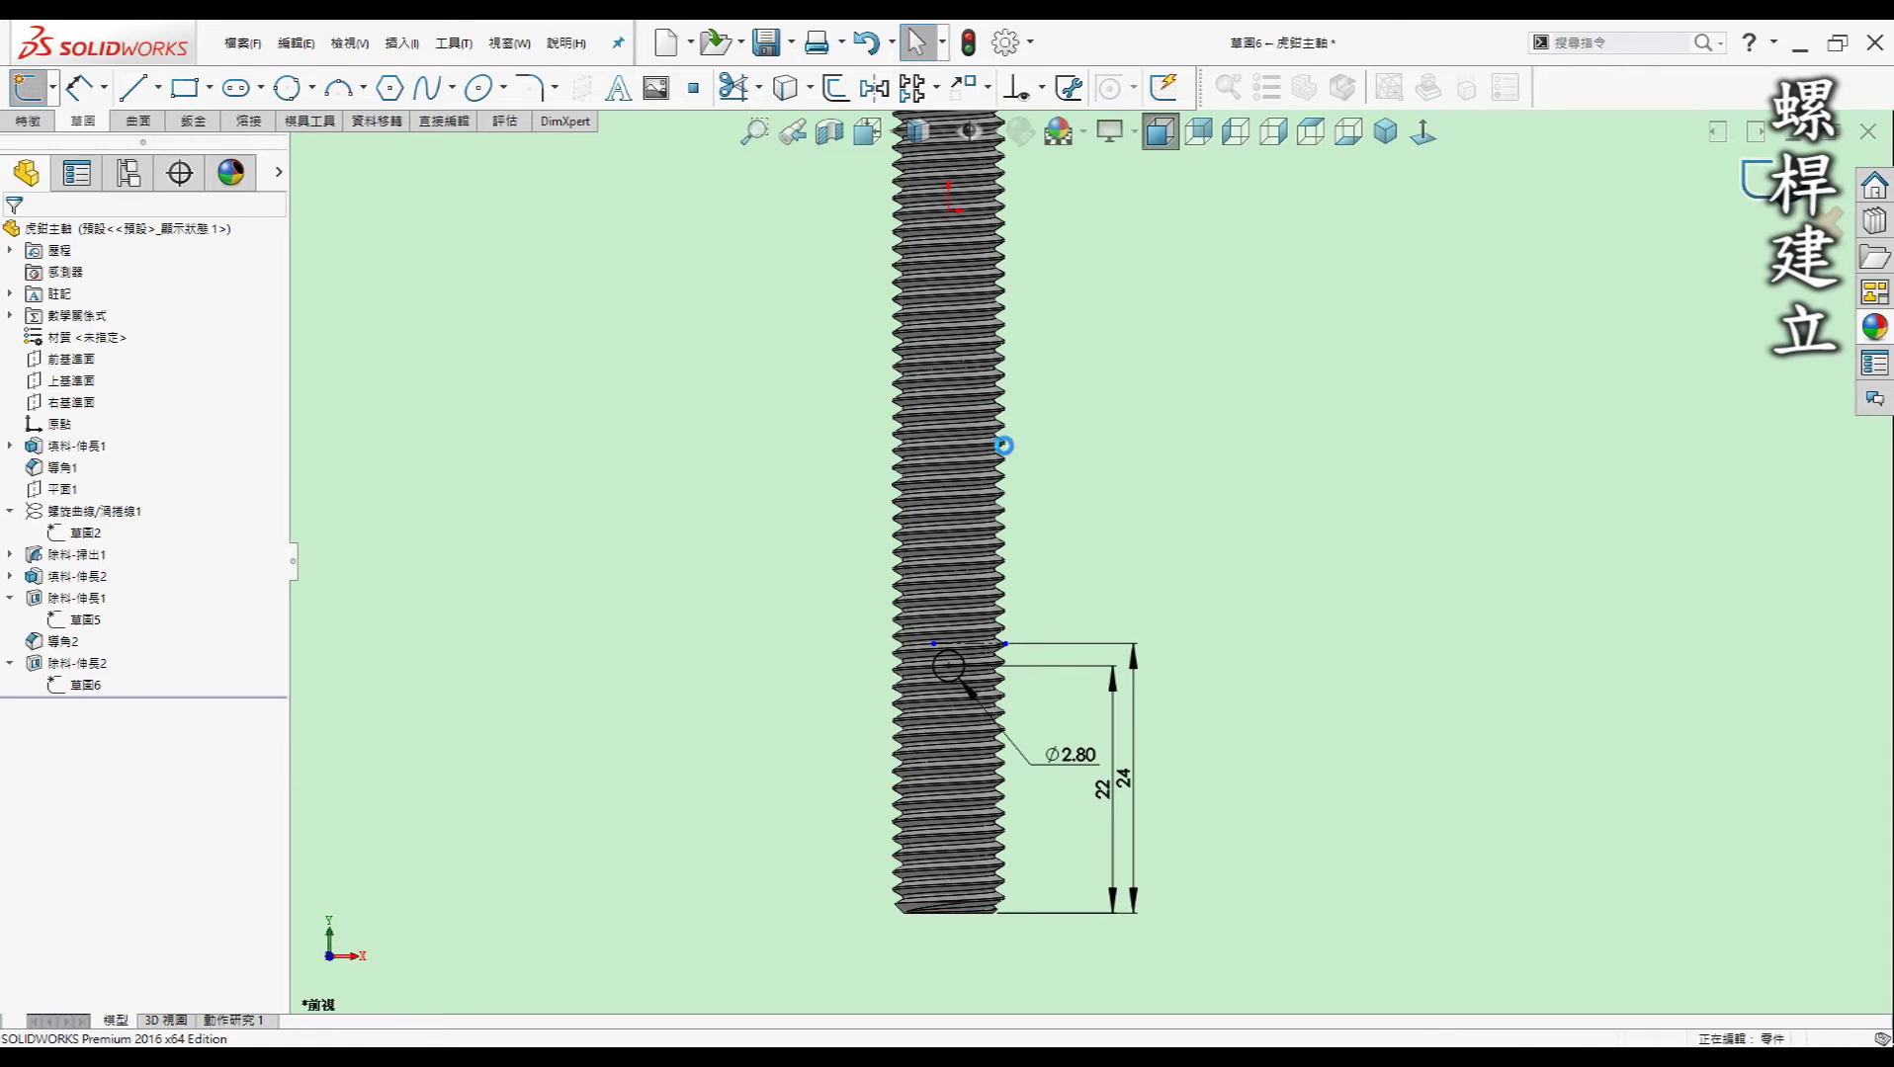
key("ctrl+b")
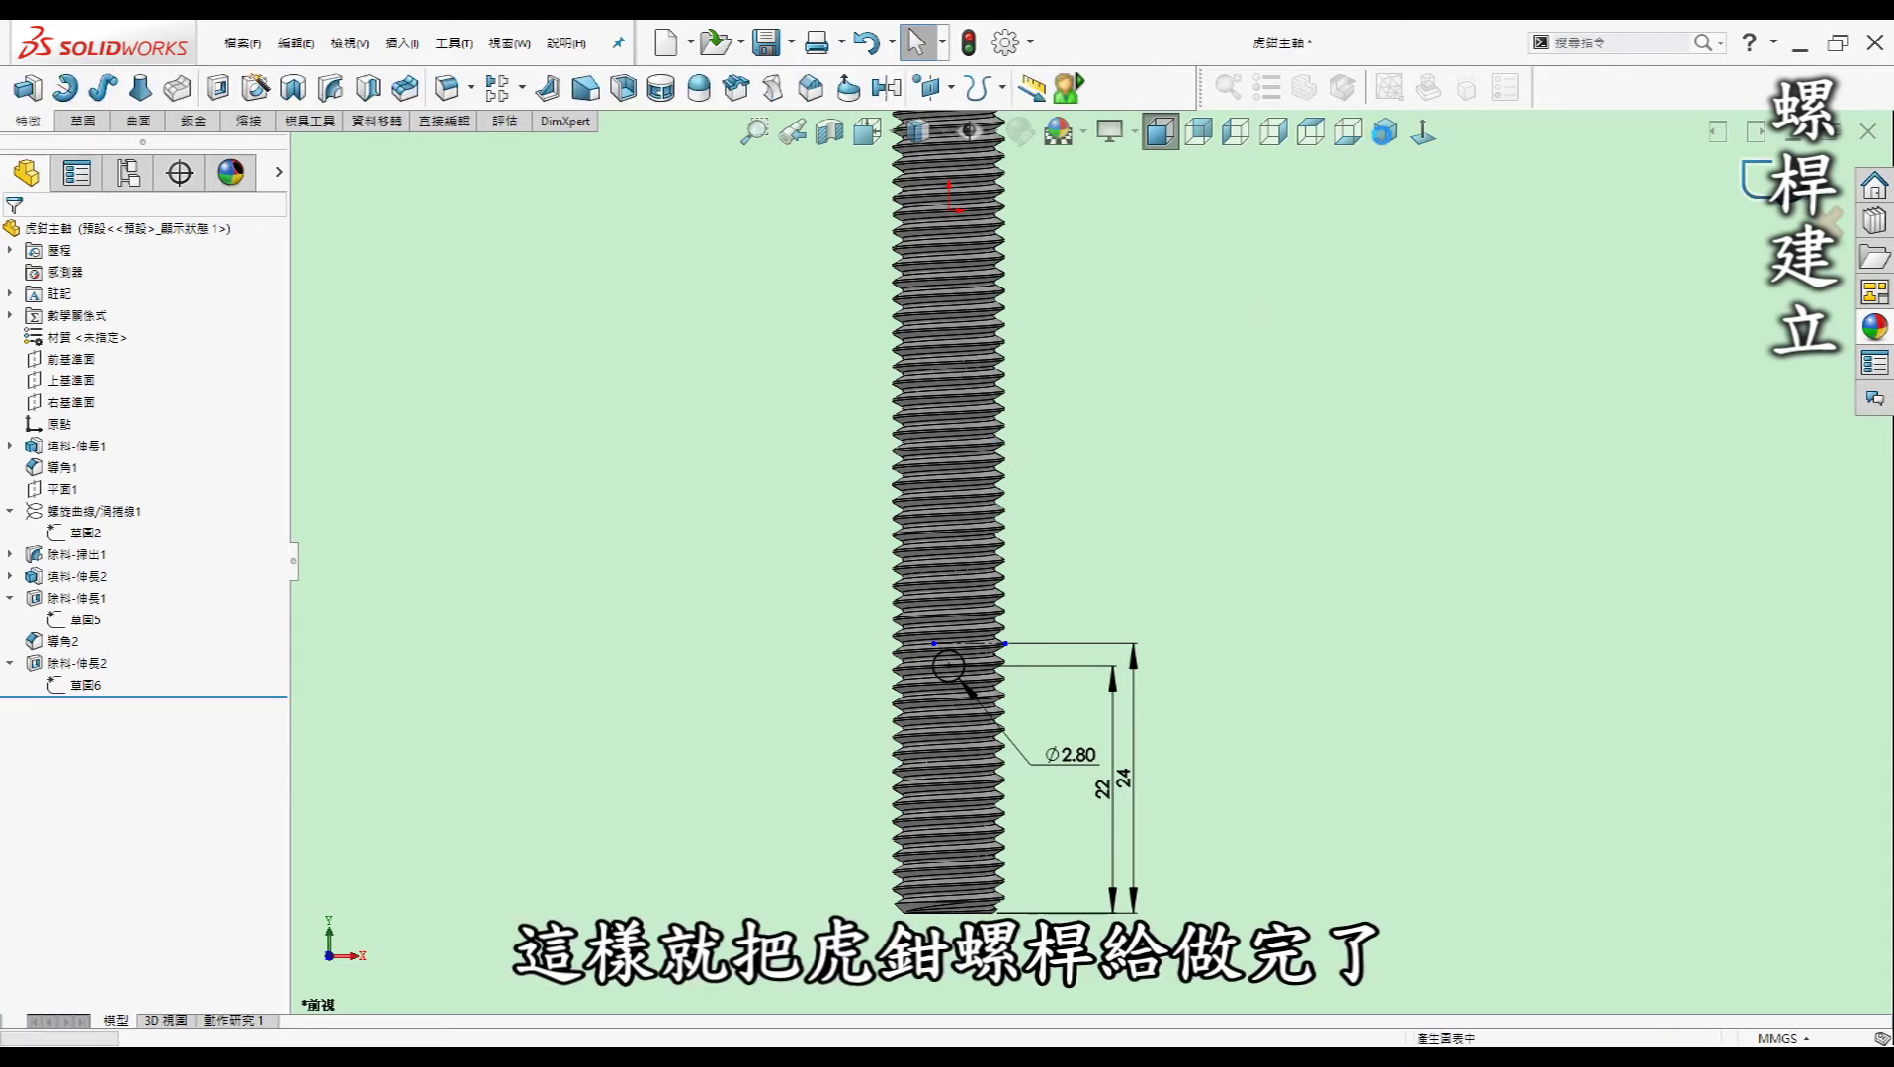
left_click(1386, 134)
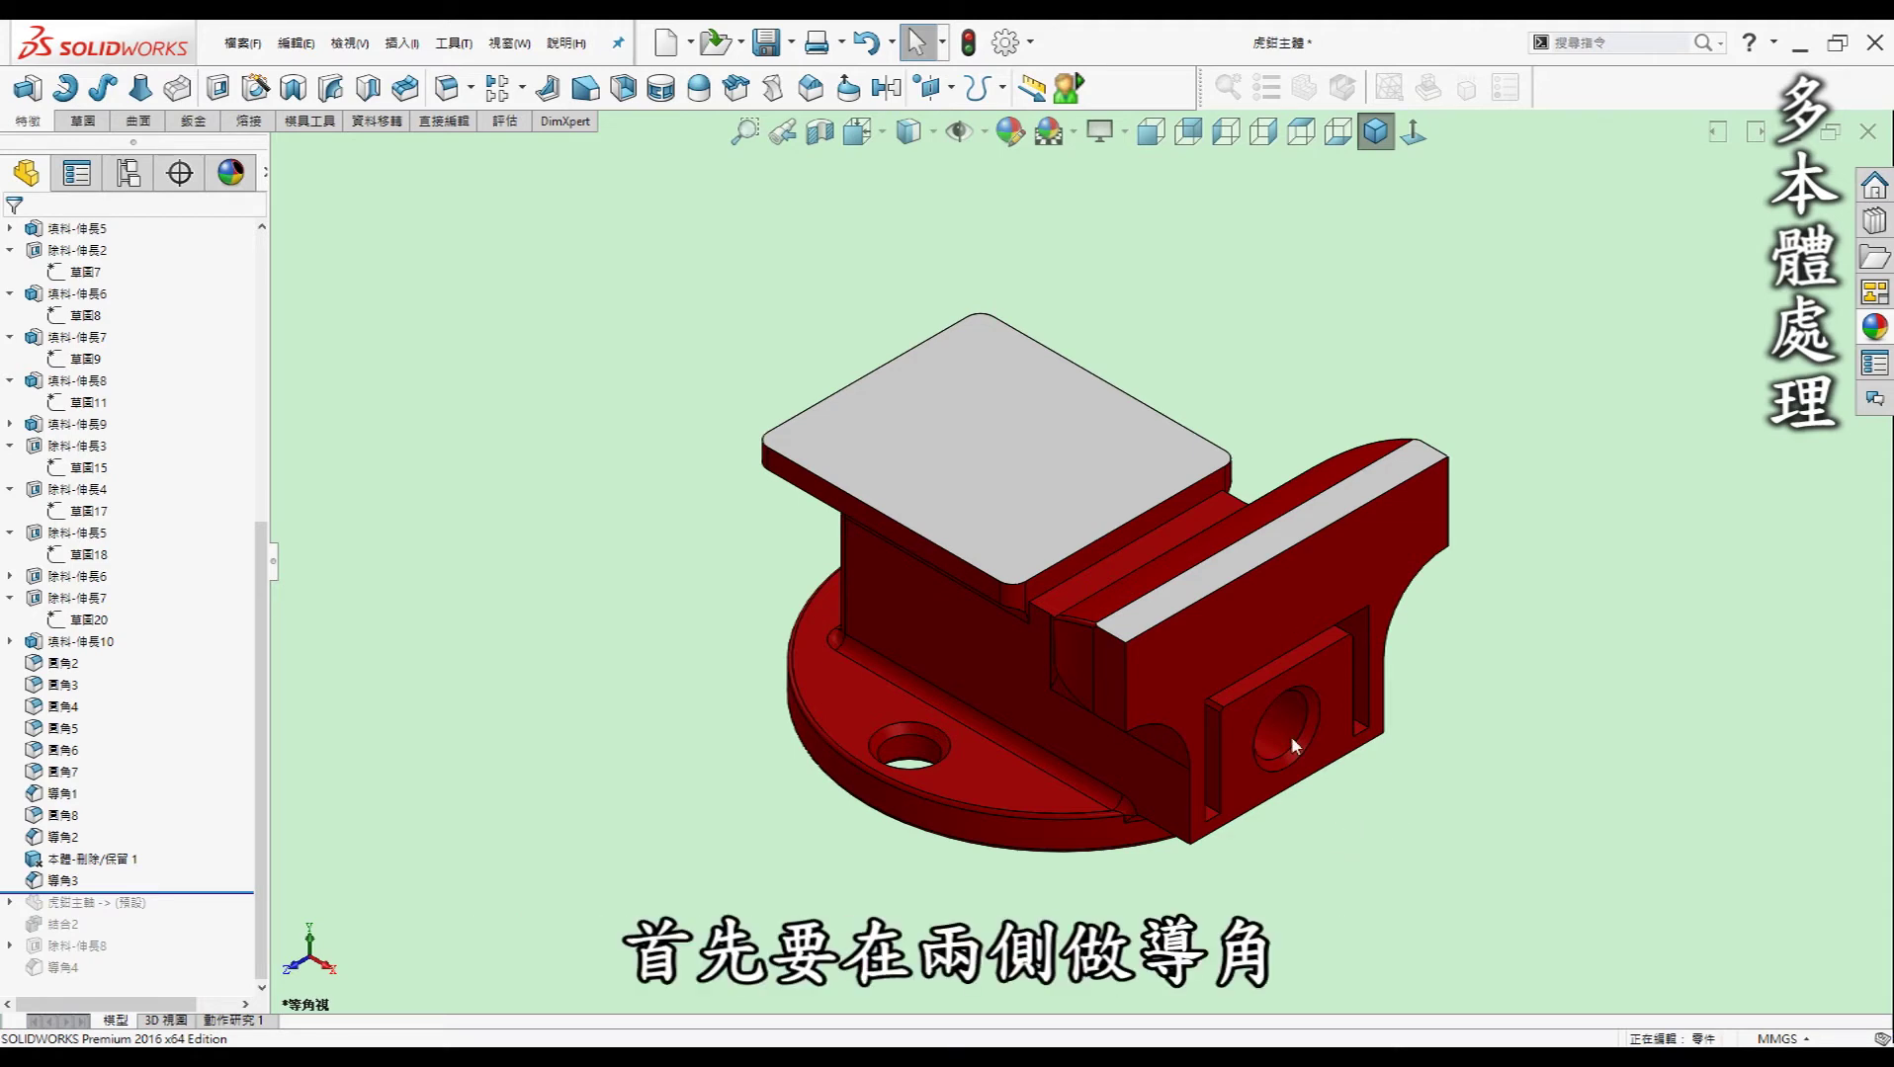
mouse_move(1272, 733)
middle_mouse_down()
mouse_move(1411, 655)
mouse_move(1539, 675)
mouse_move(1150, 638)
mouse_move(1416, 622)
mouse_move(1509, 656)
mouse_move(1245, 700)
middle_mouse_up()
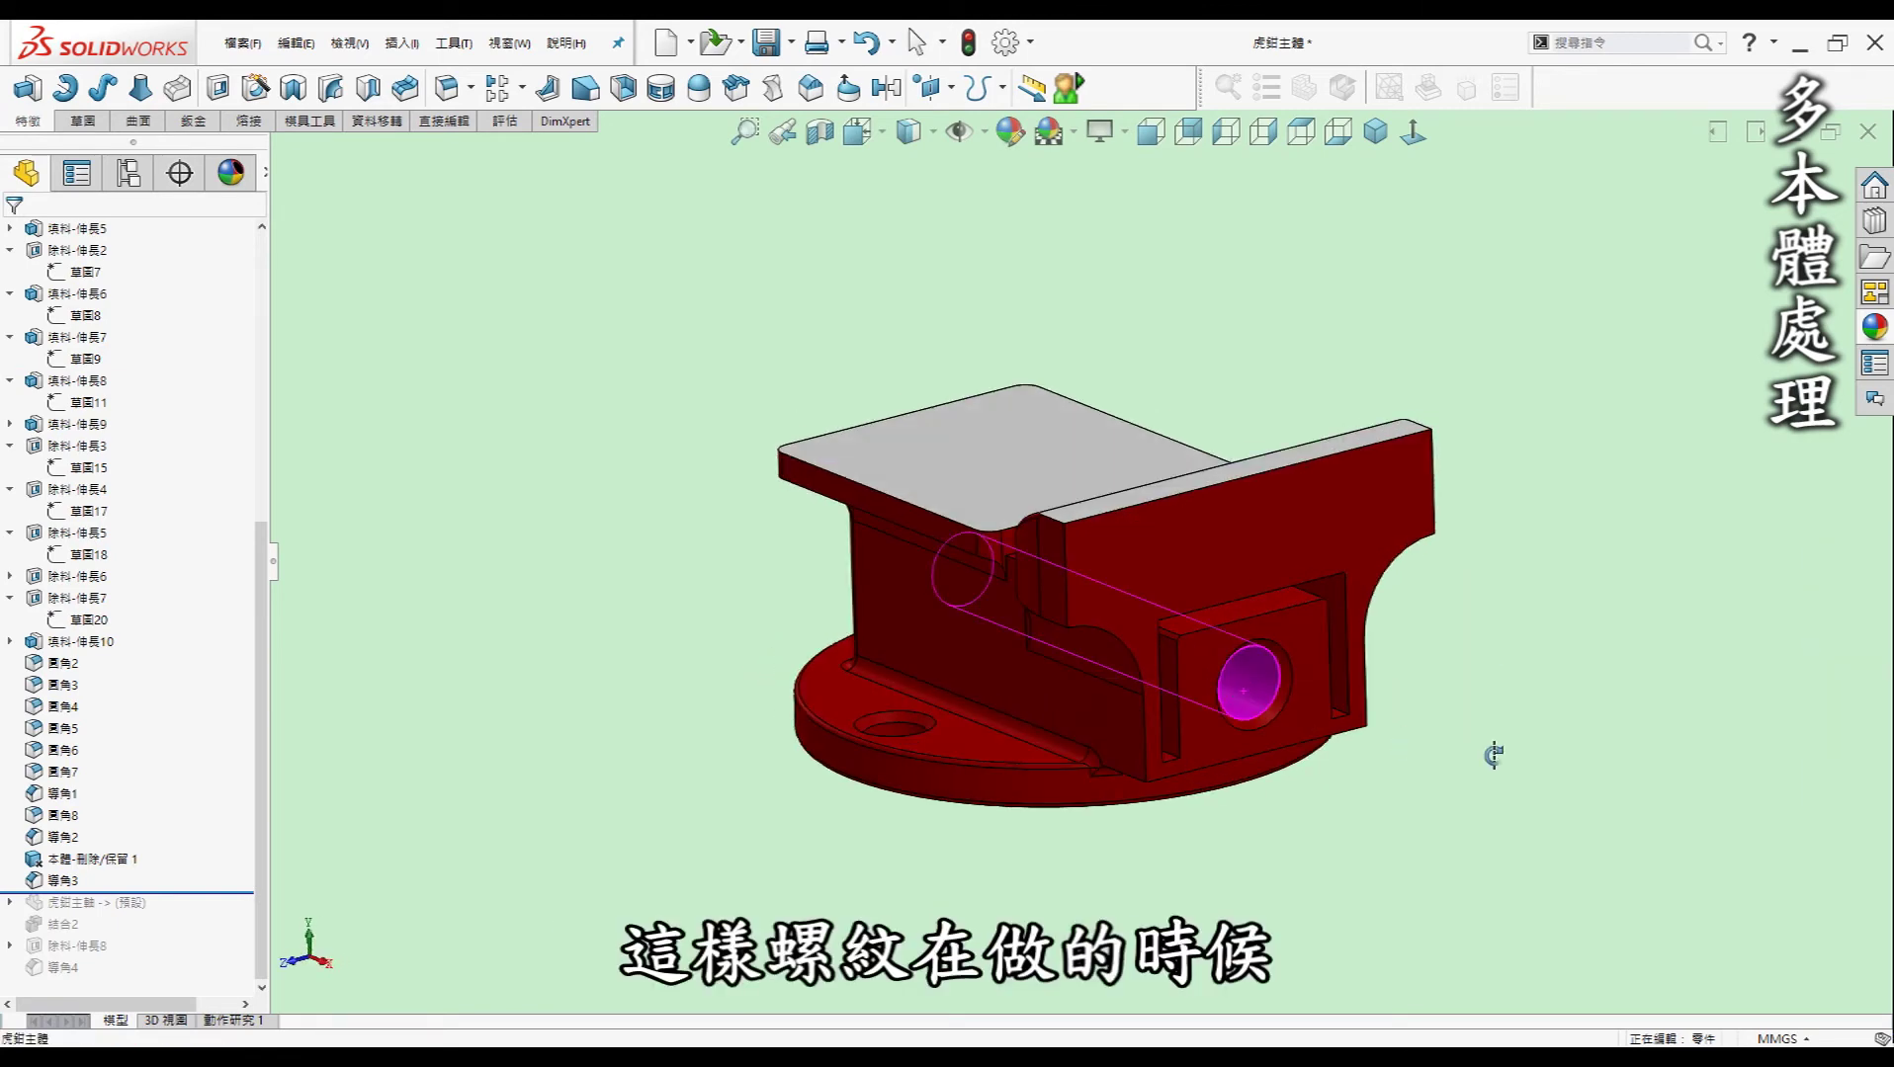
middle_click_drag(1019, 651, 1036, 662)
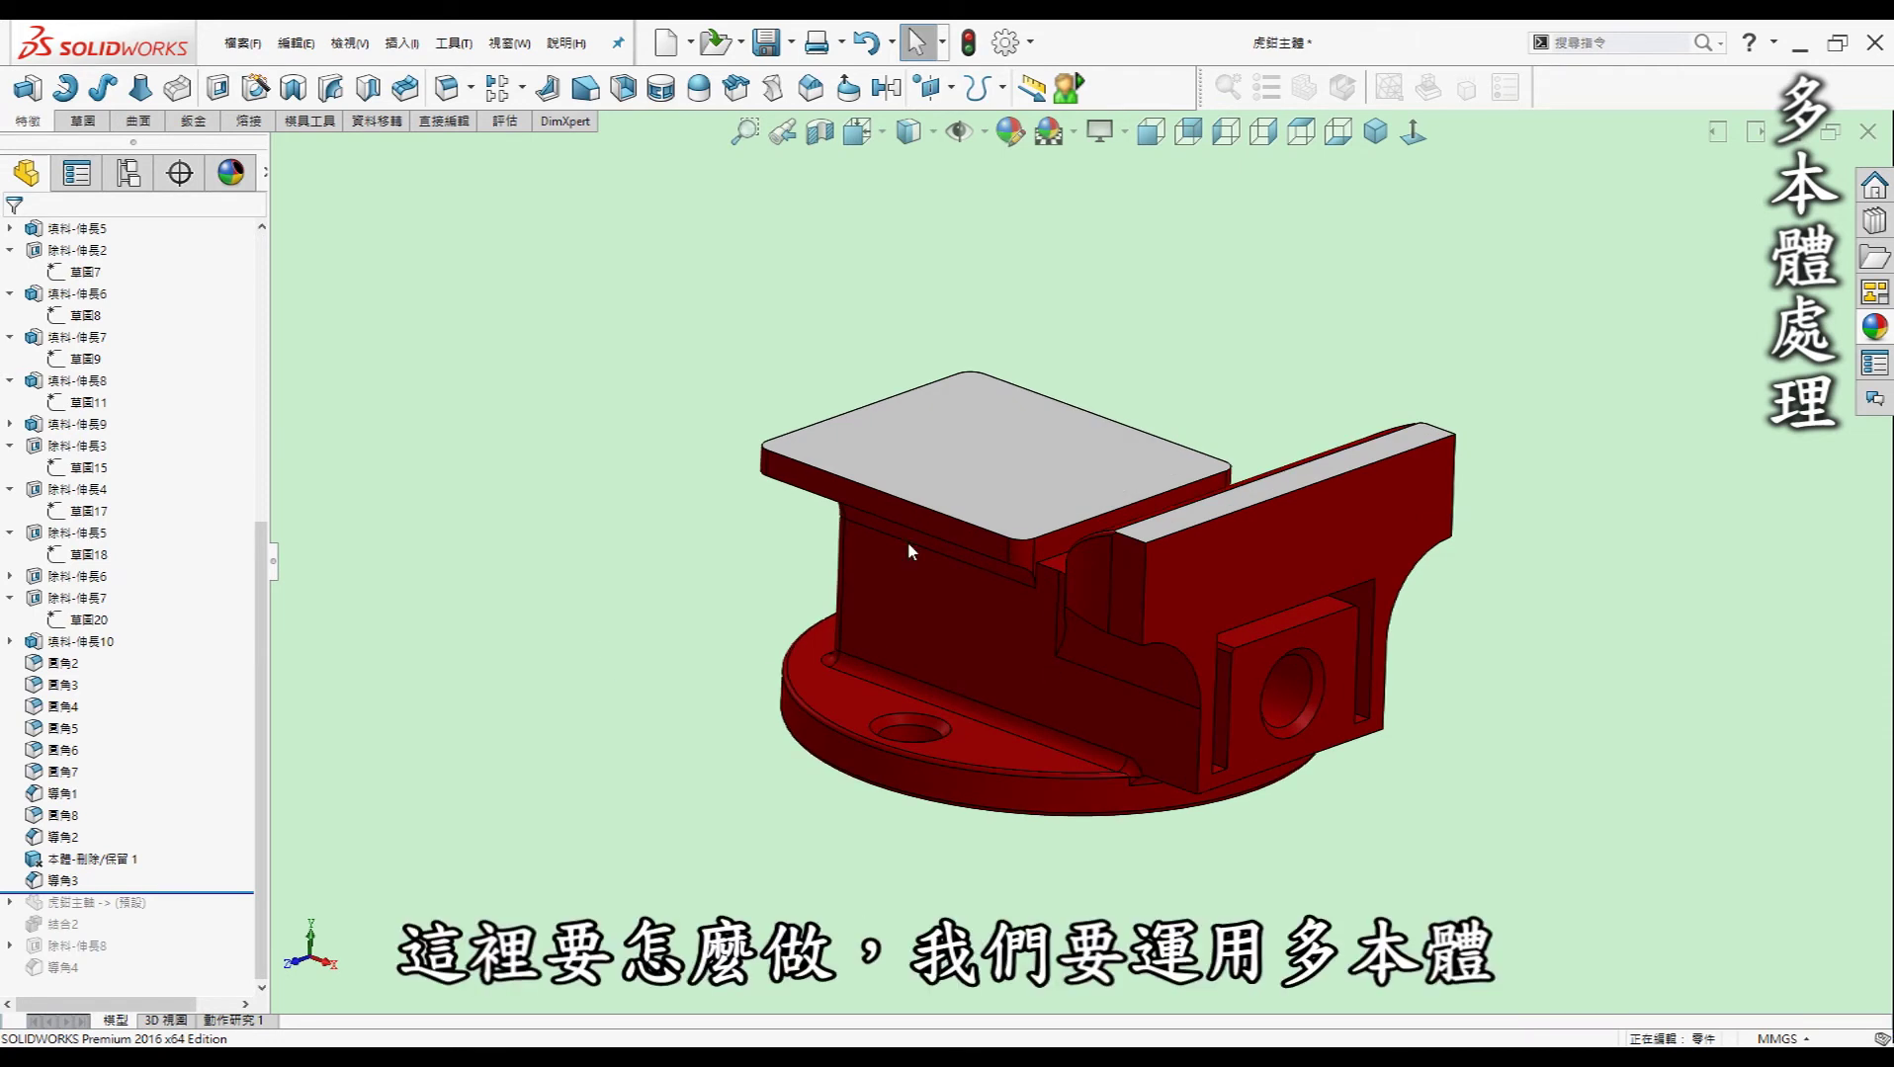
middle_click_drag(907, 542, 884, 589)
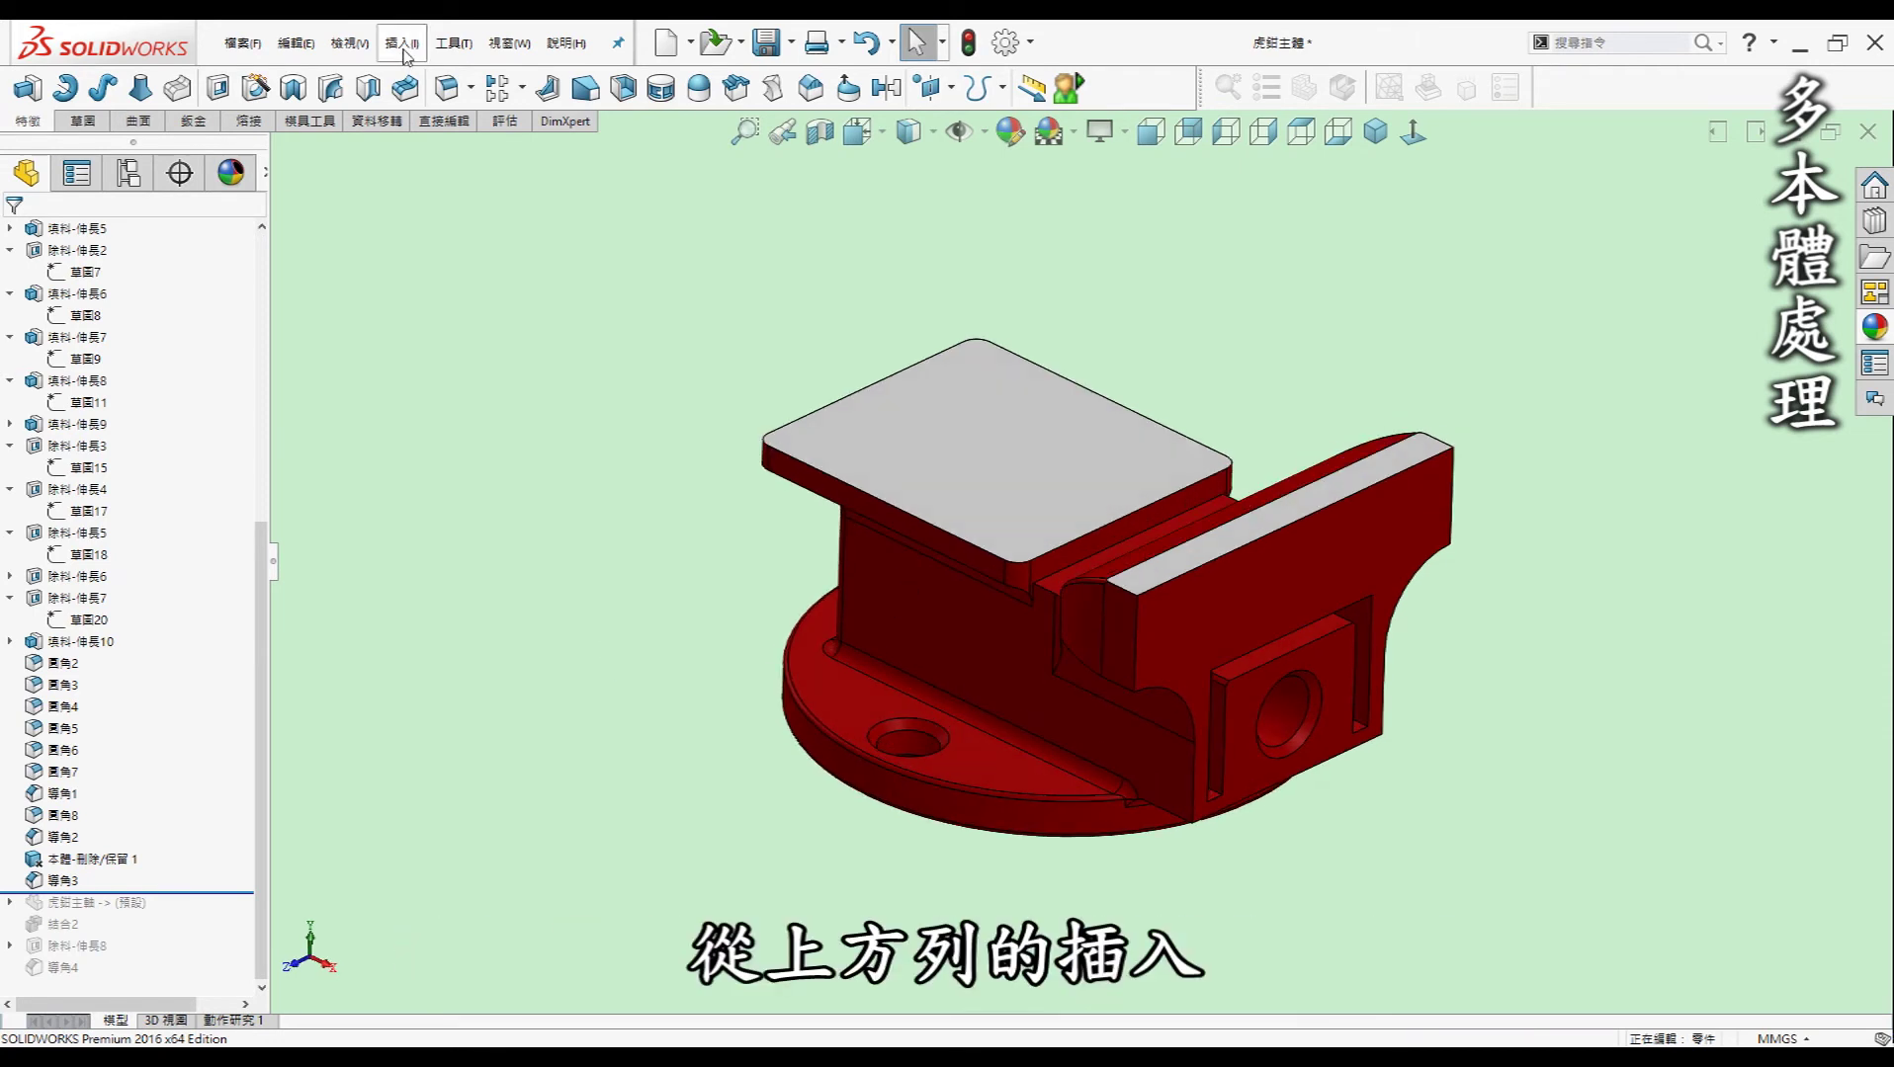
left_click(401, 42)
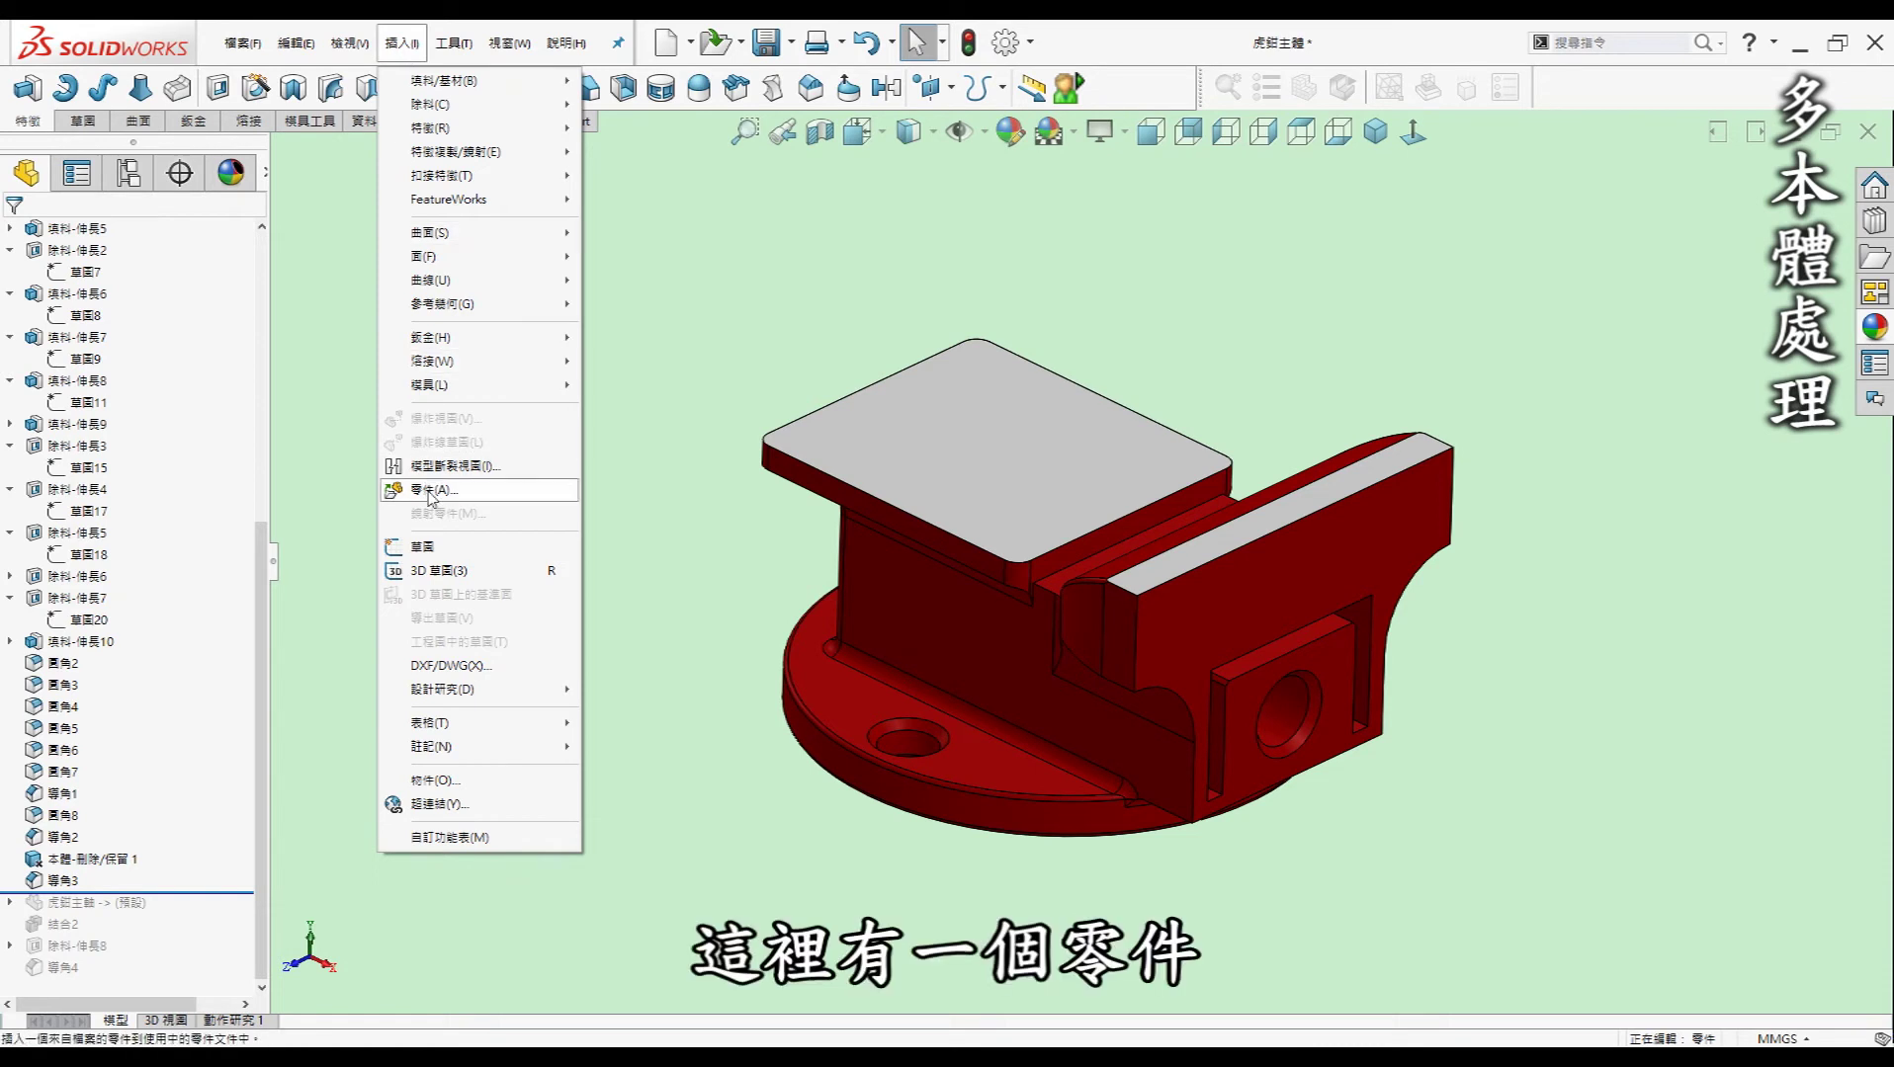
left_click(635, 515)
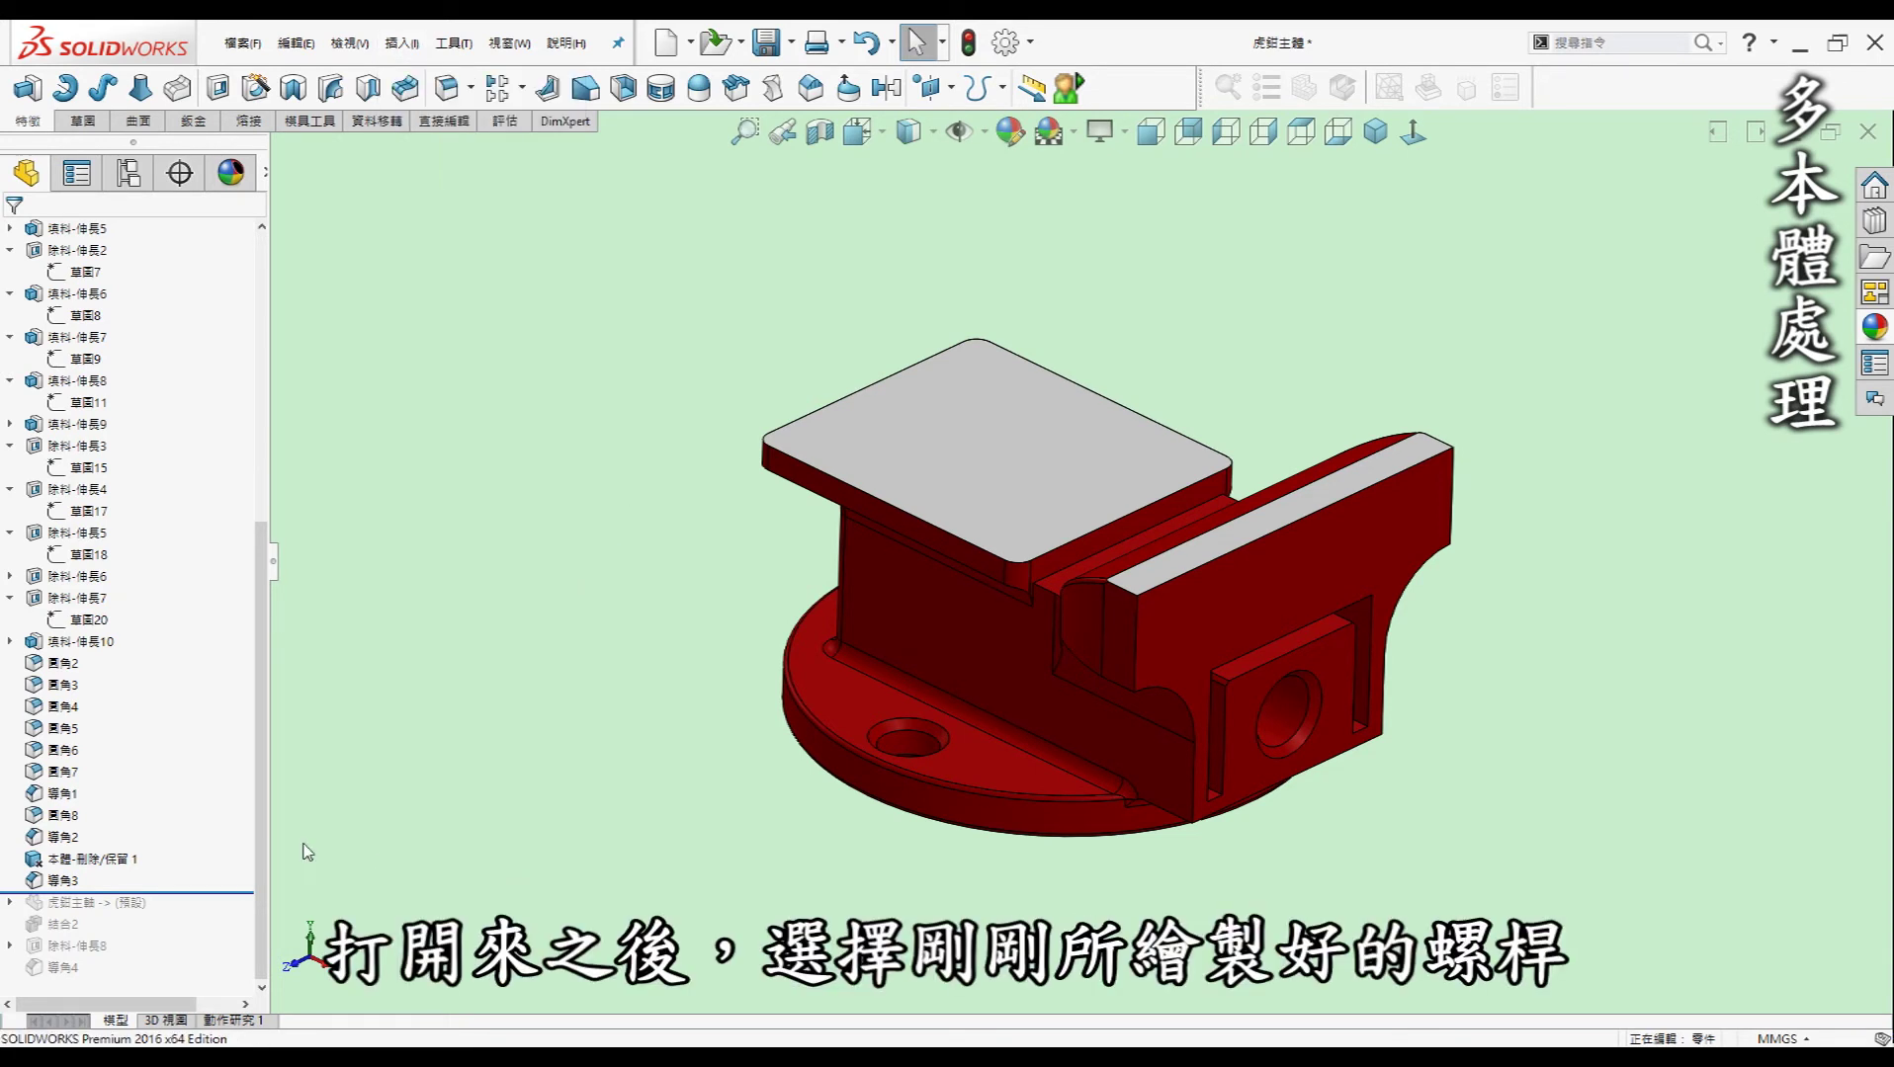
- Roll the history forward past the inserted lead screw and orbit to see it through the body
left_click_drag(213, 894, 212, 915)
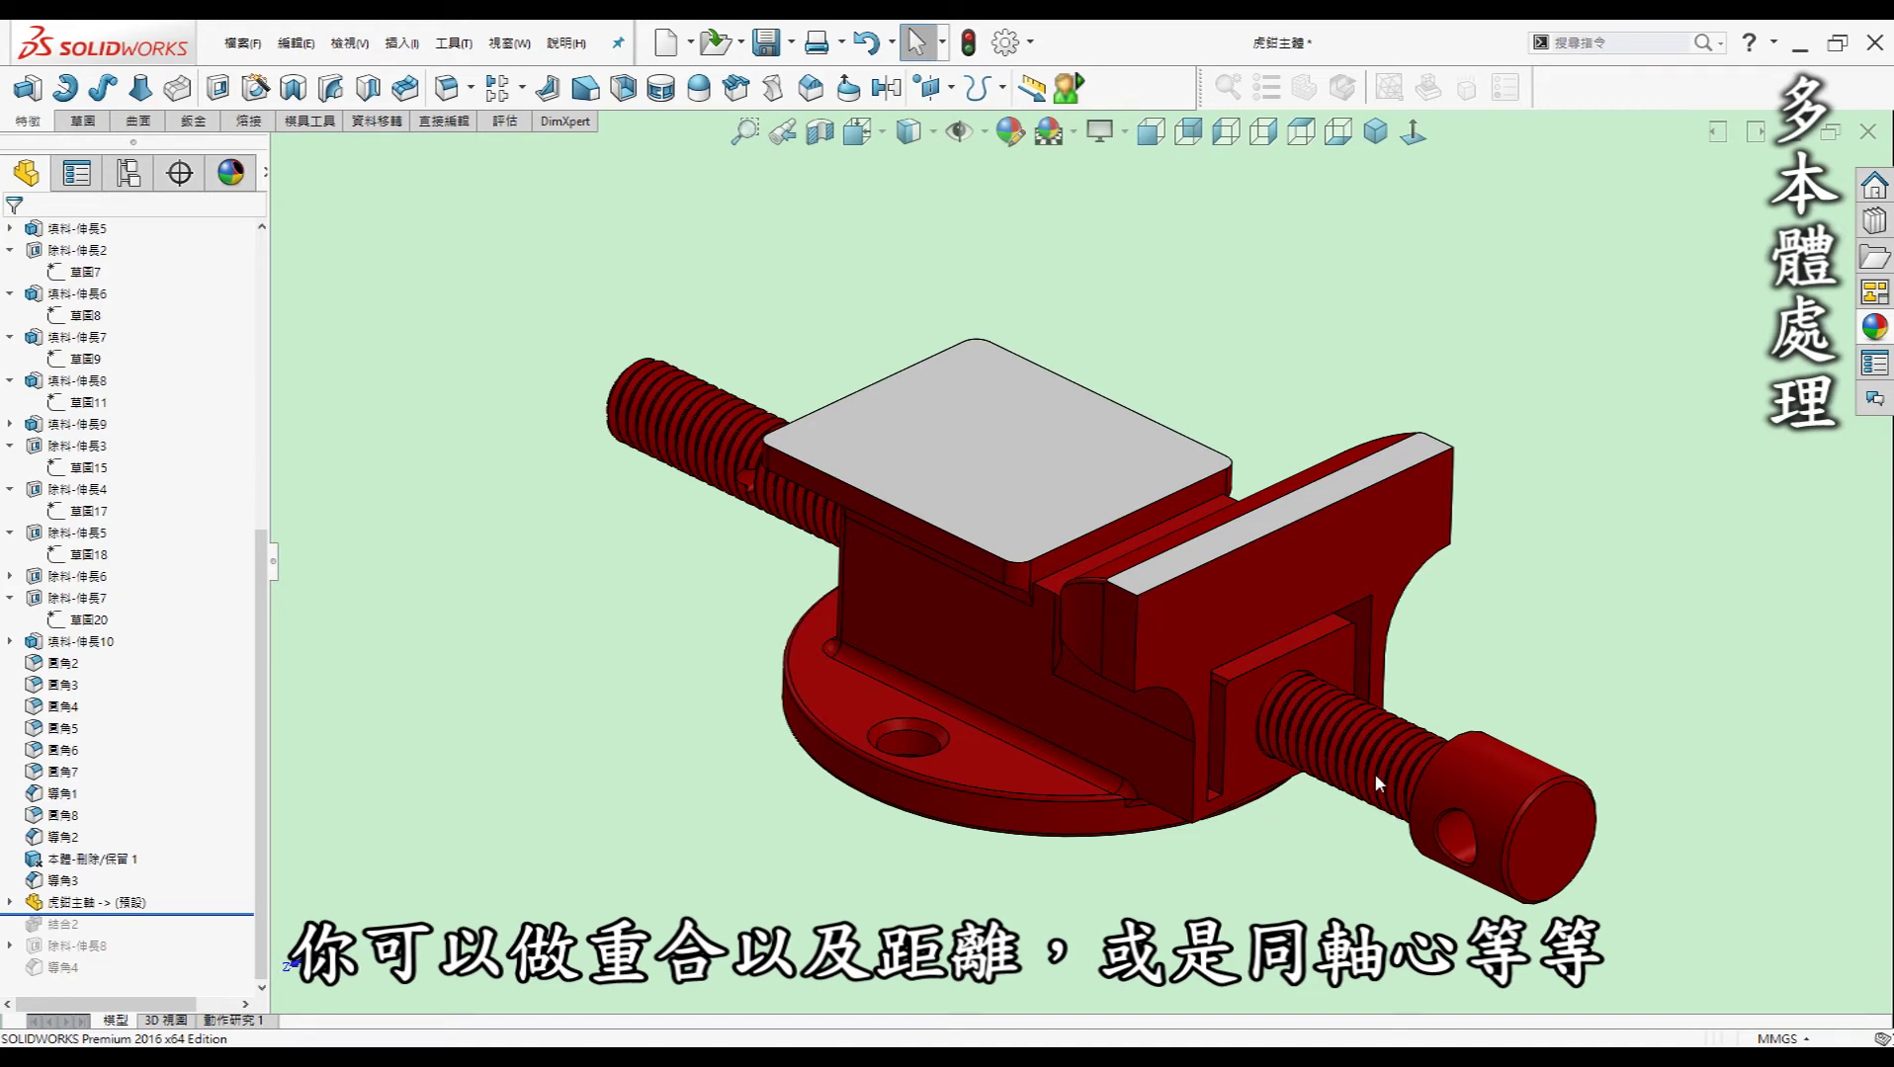
middle_click_drag(1374, 772, 1444, 757)
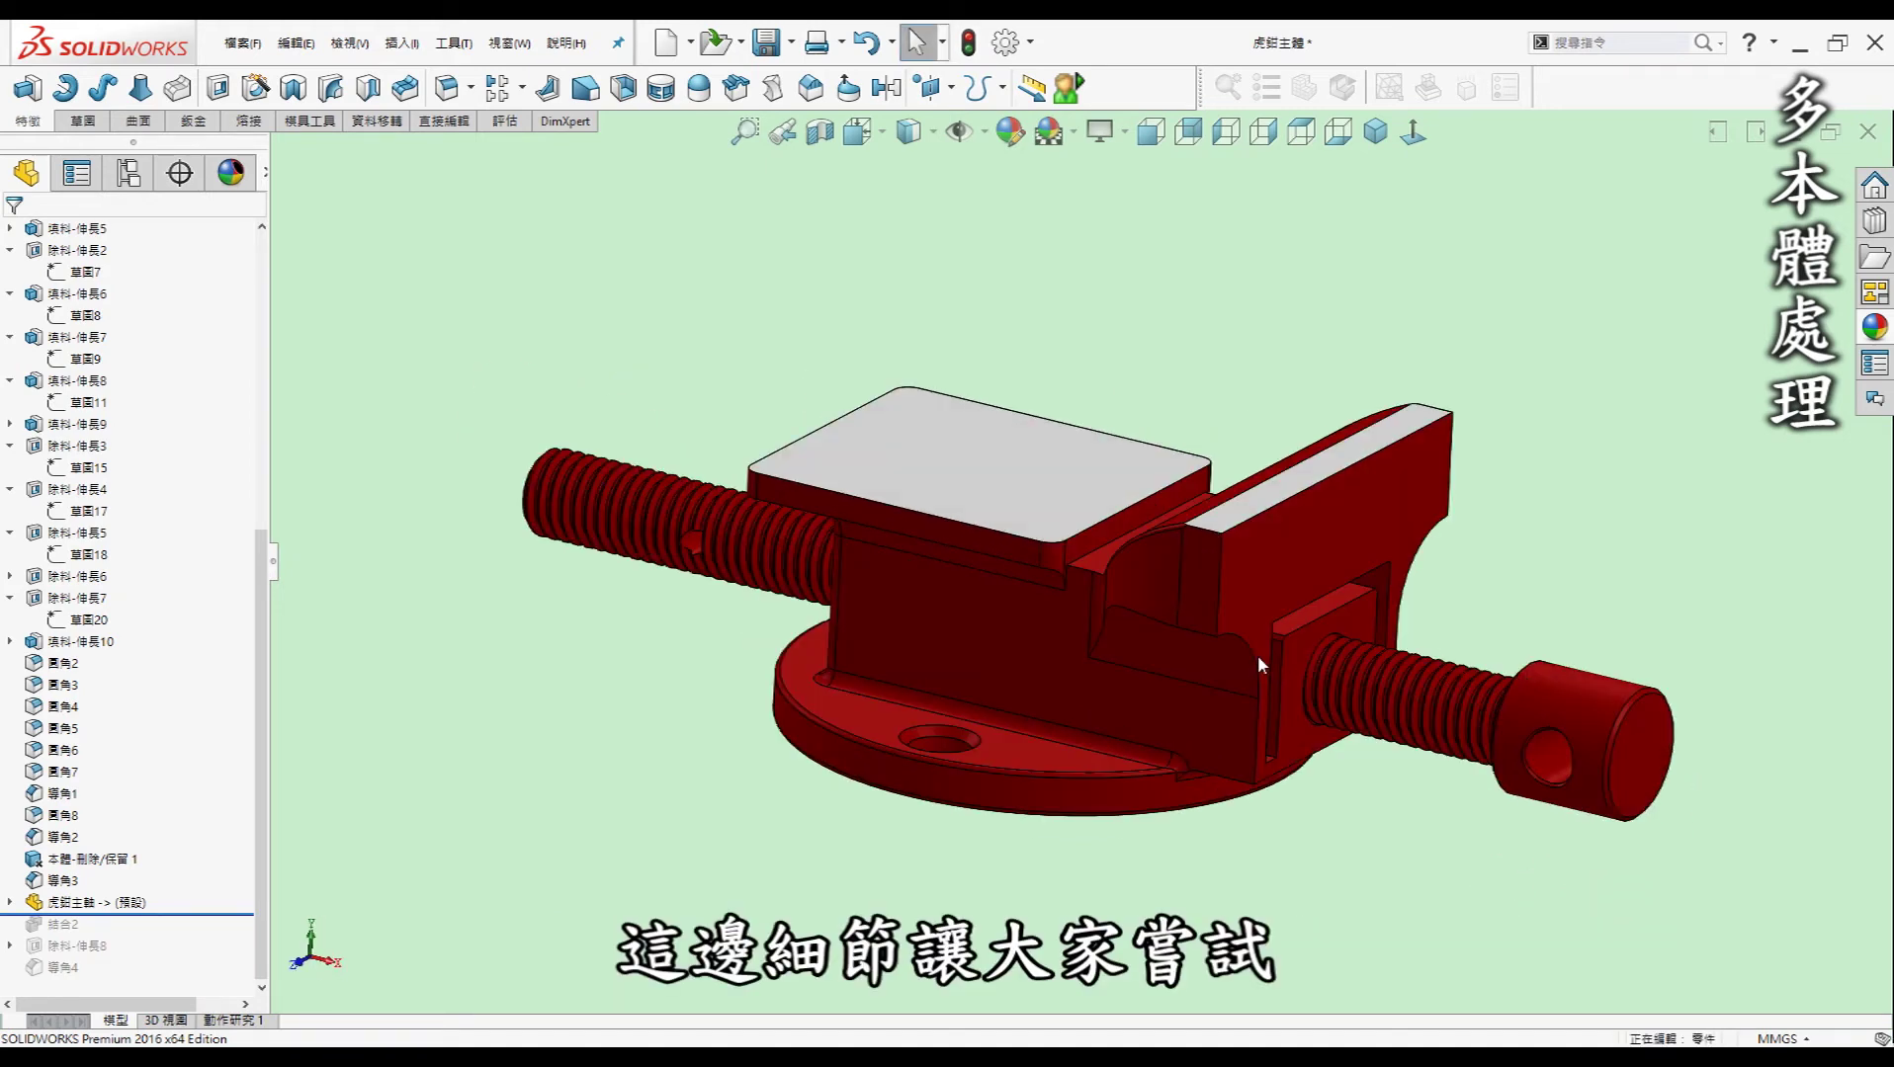
middle_click_drag(1260, 653, 1341, 568)
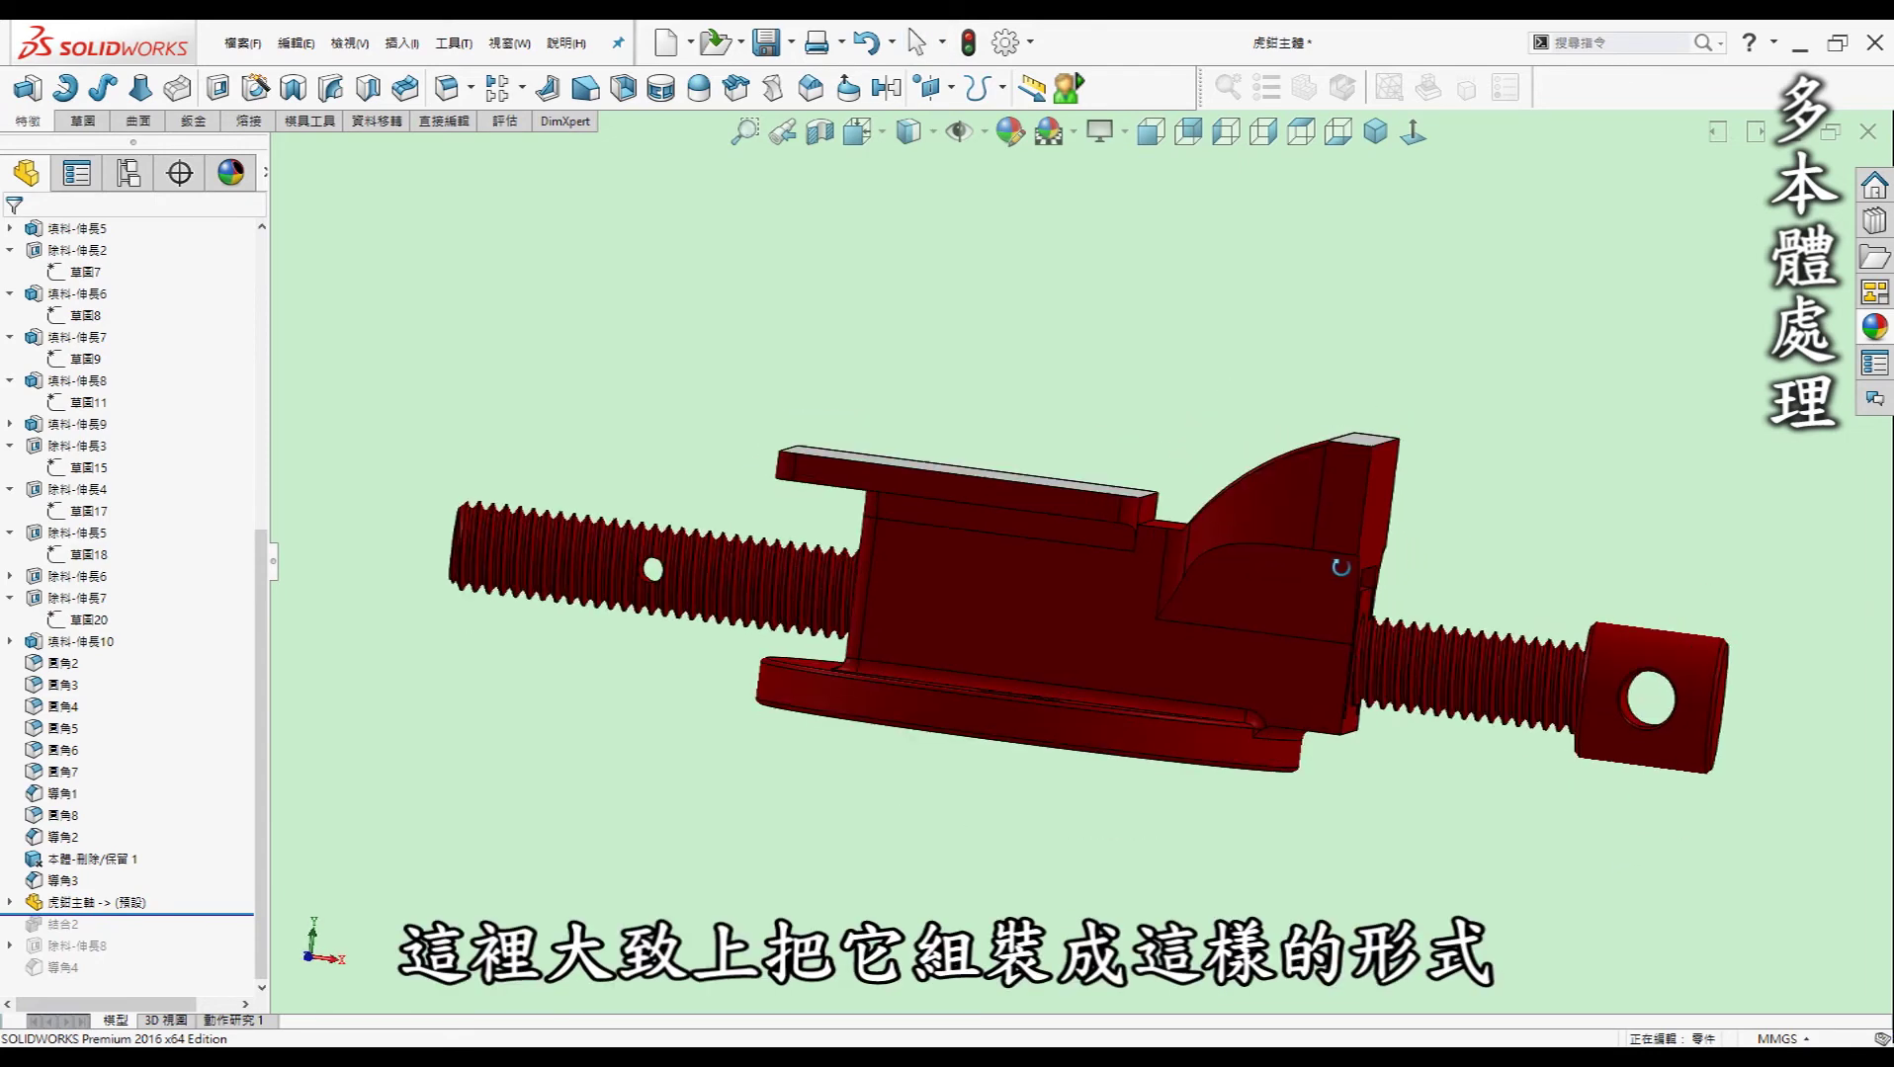
mouse_move(1112, 594)
middle_mouse_down()
mouse_move(1179, 553)
mouse_move(1073, 599)
middle_mouse_up()
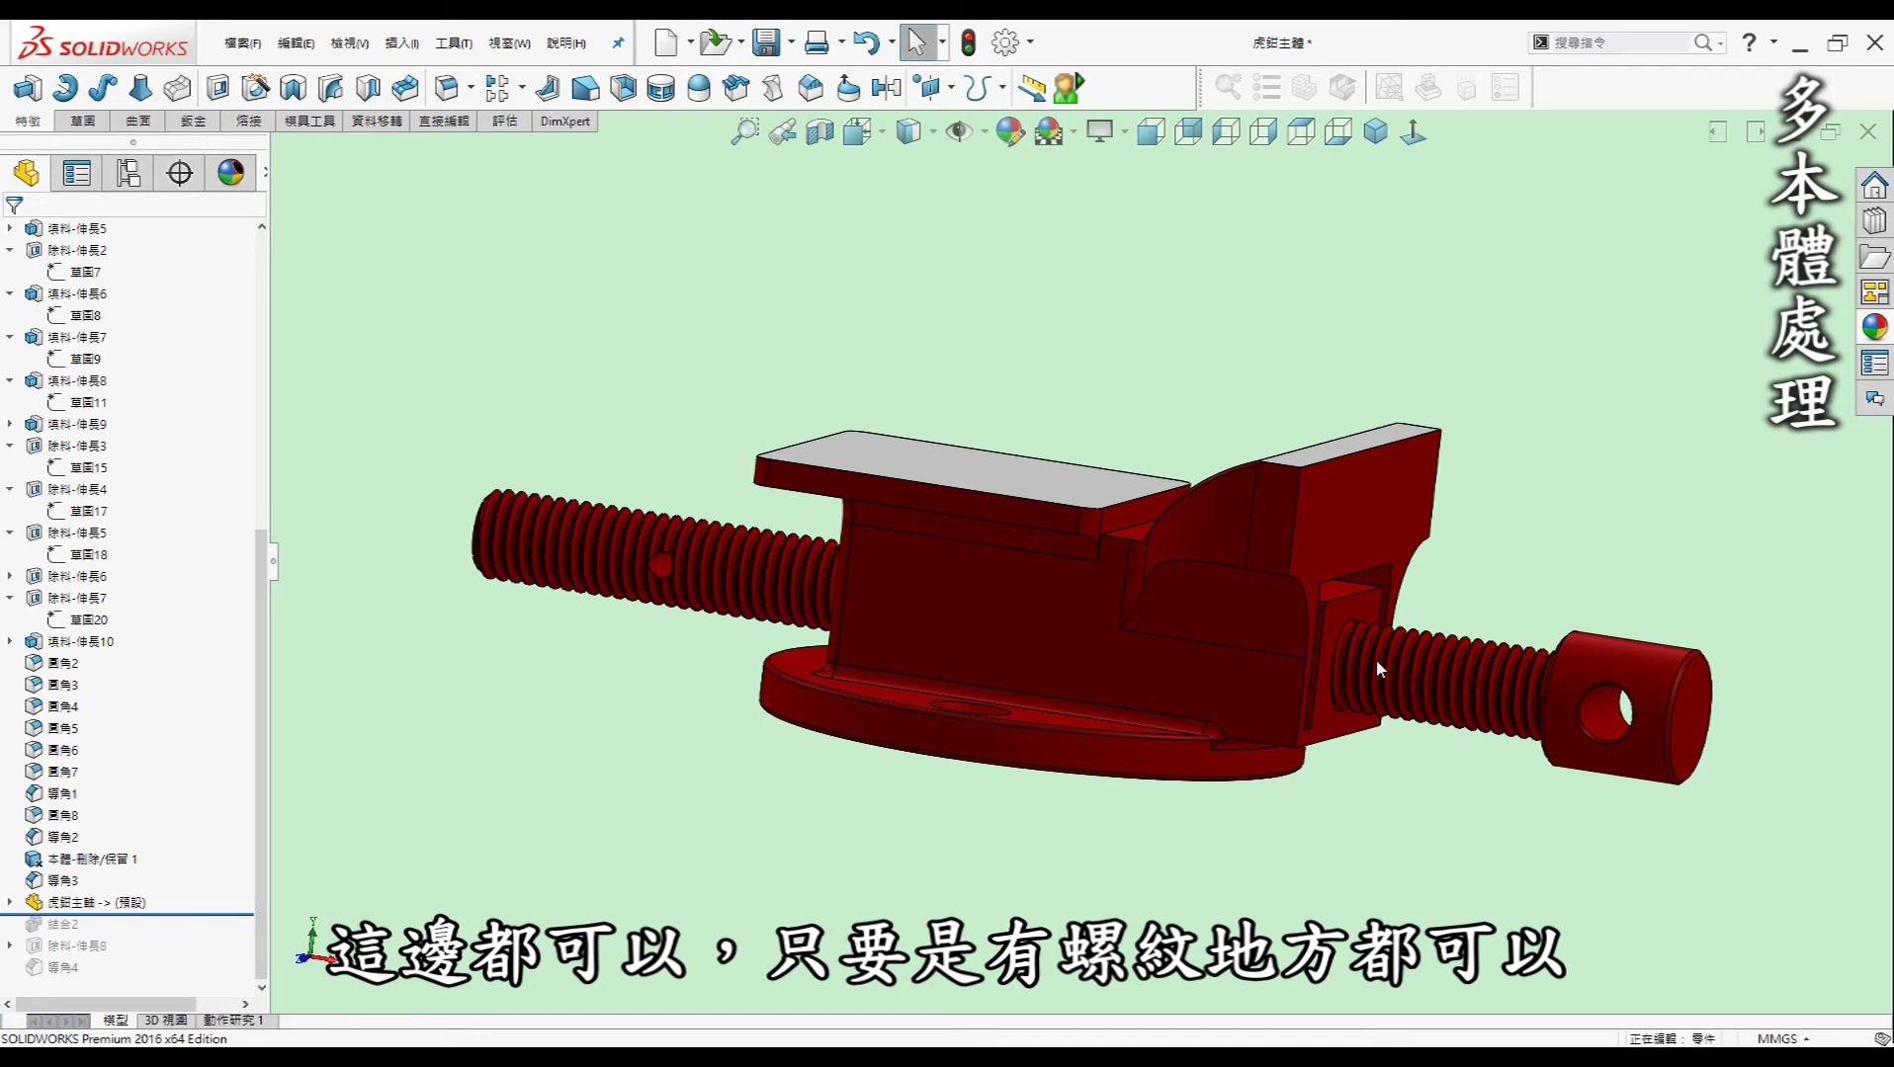
mouse_move(1328, 675)
middle_mouse_down()
mouse_move(1040, 581)
mouse_move(1133, 596)
mouse_move(1107, 642)
middle_mouse_up()
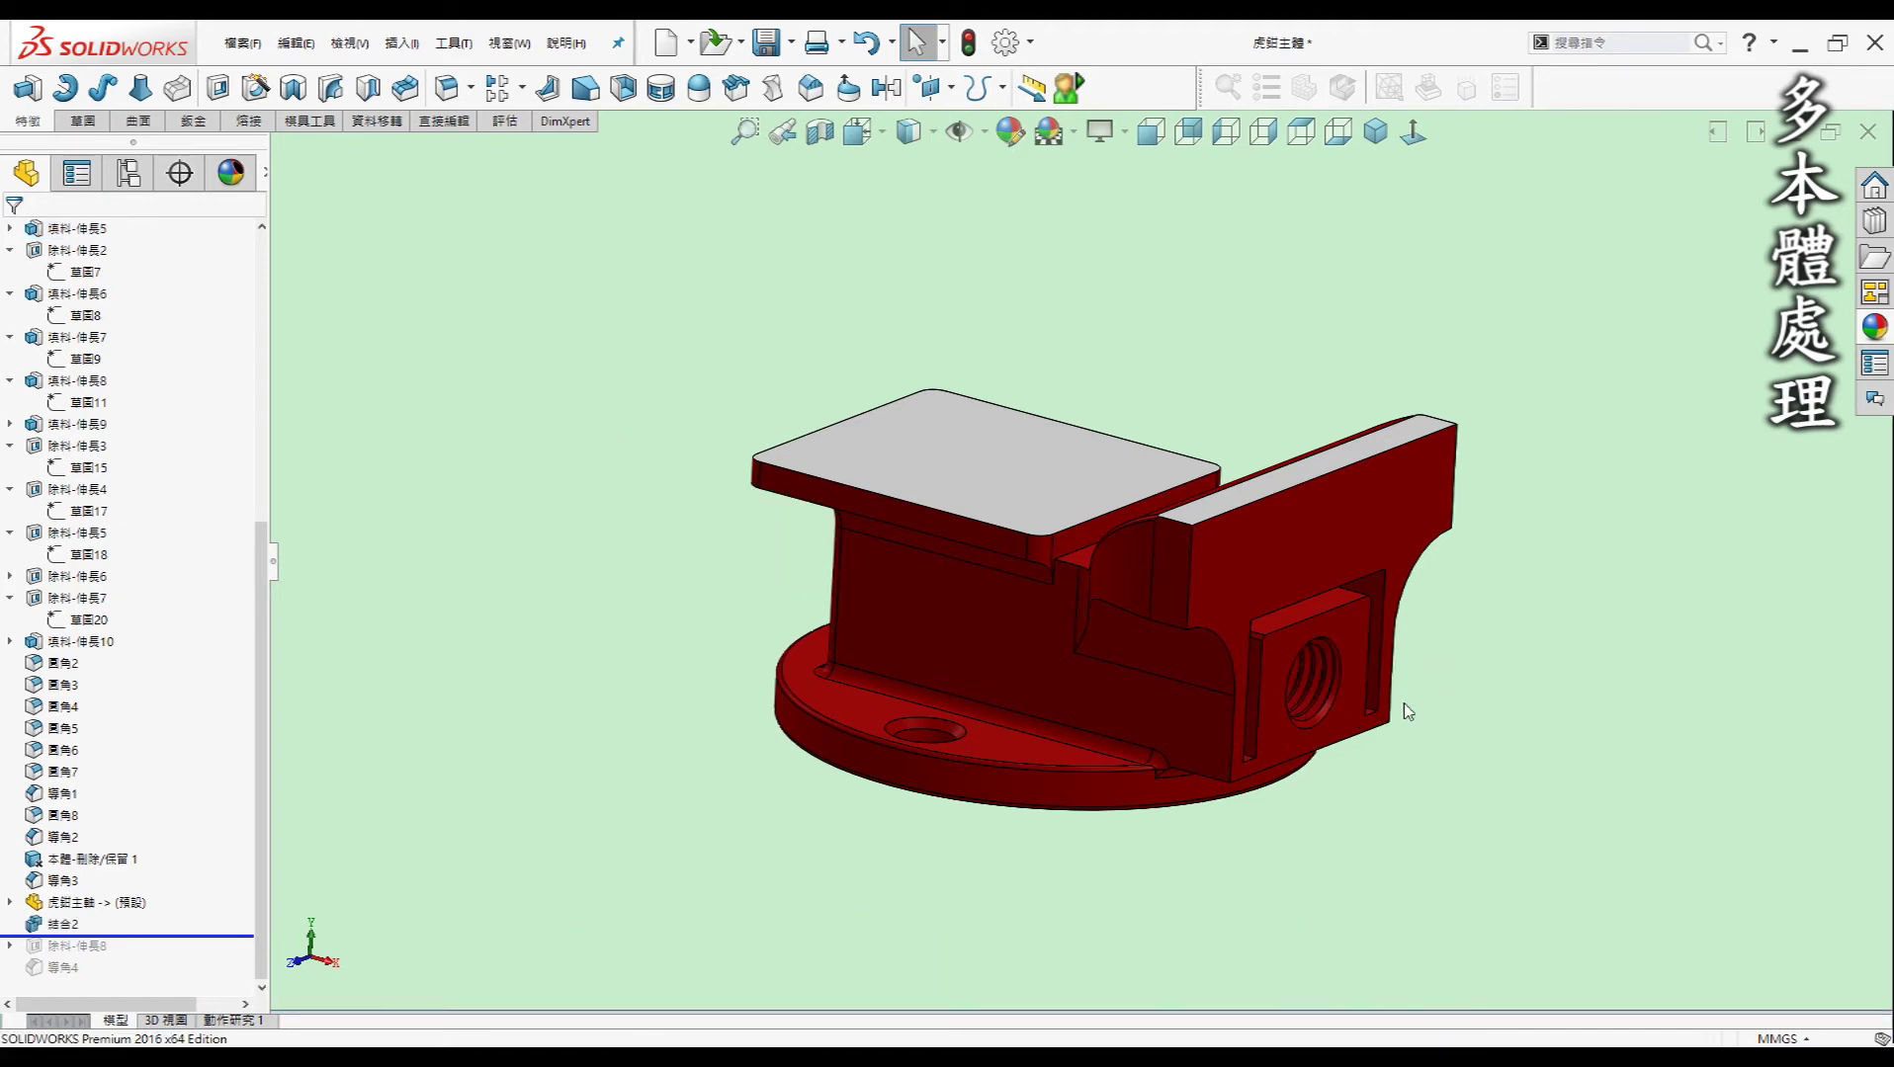
- Orbit and zoom to inspect the newly threaded hole in the vise body's front boss
mouse_move(1450, 701)
middle_mouse_down()
mouse_move(1386, 590)
mouse_move(1115, 576)
mouse_move(683, 322)
middle_mouse_up()
scroll(1181, 569, "down", 3)
scroll(1182, 569, "down", 5)
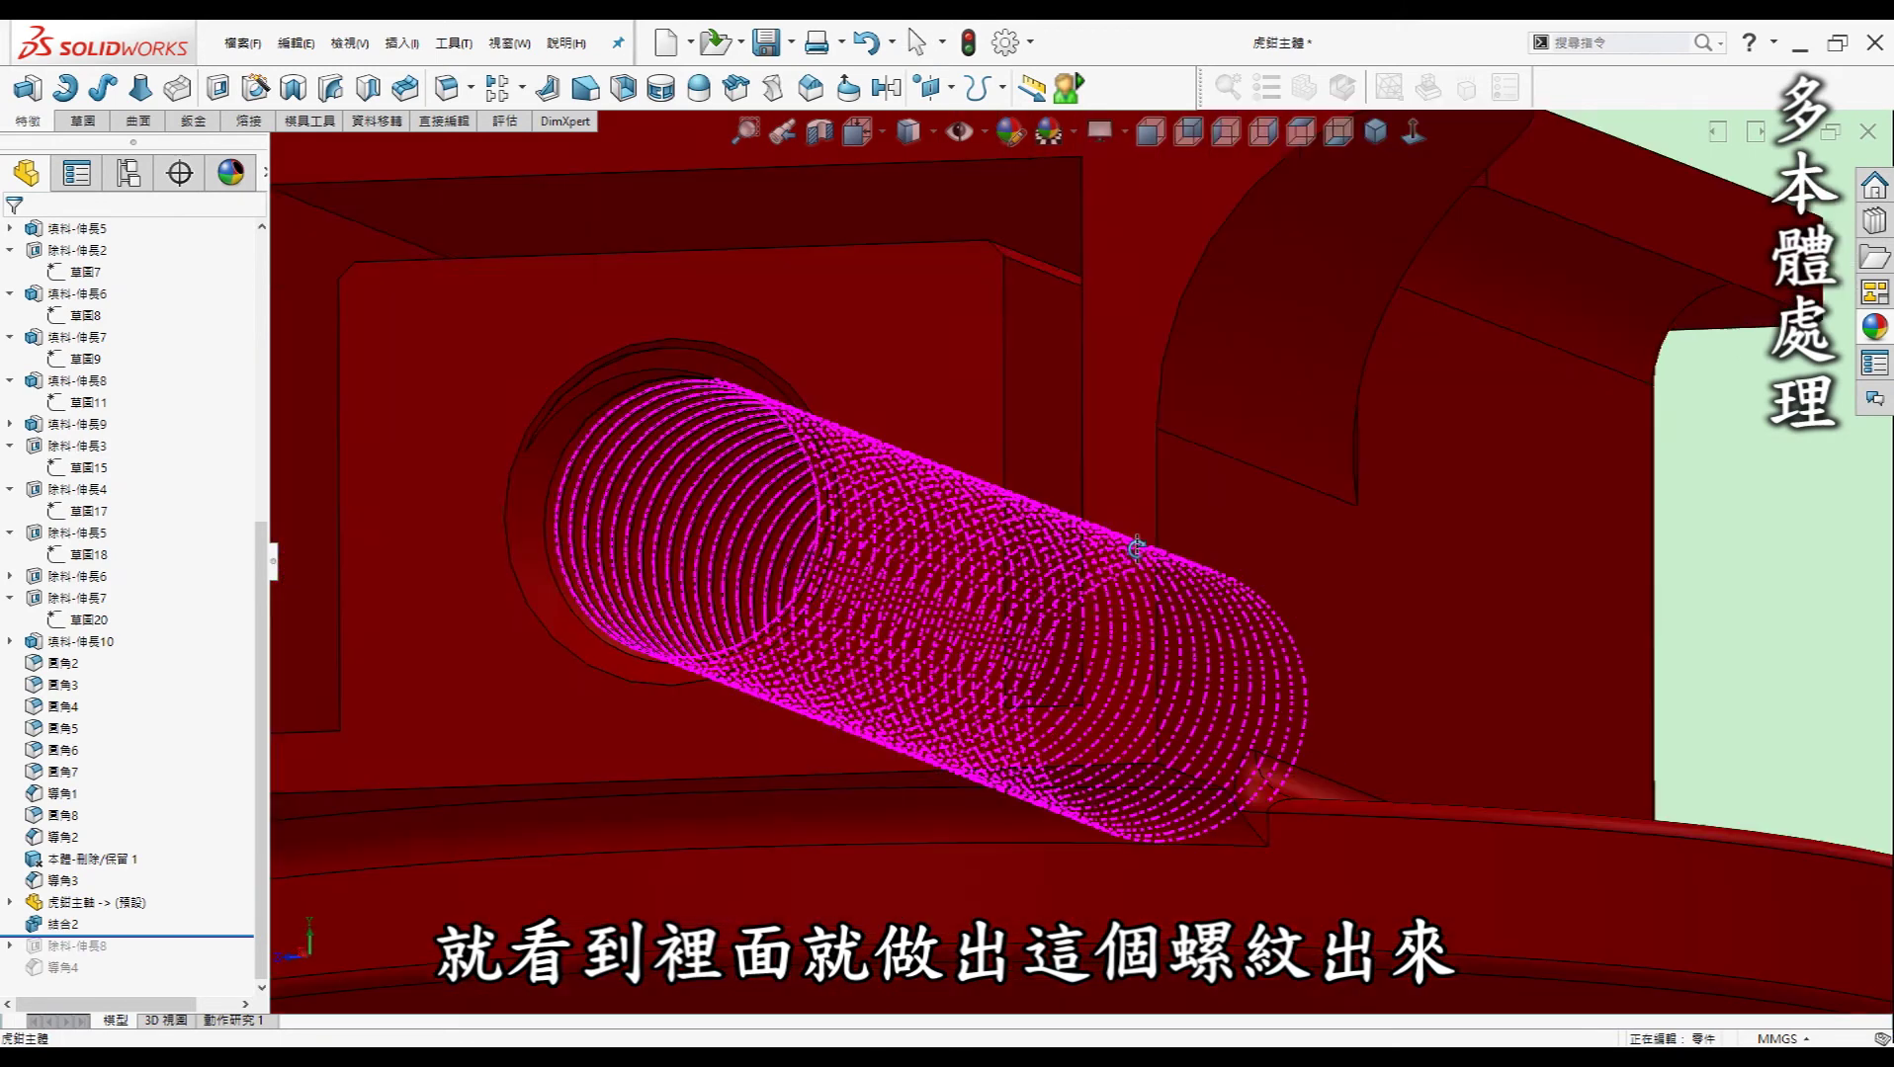
scroll(703, 504, "up", 5)
scroll(875, 510, "up", 4)
mouse_move(876, 510)
middle_mouse_down()
mouse_move(1057, 535)
mouse_move(1079, 589)
middle_mouse_up()
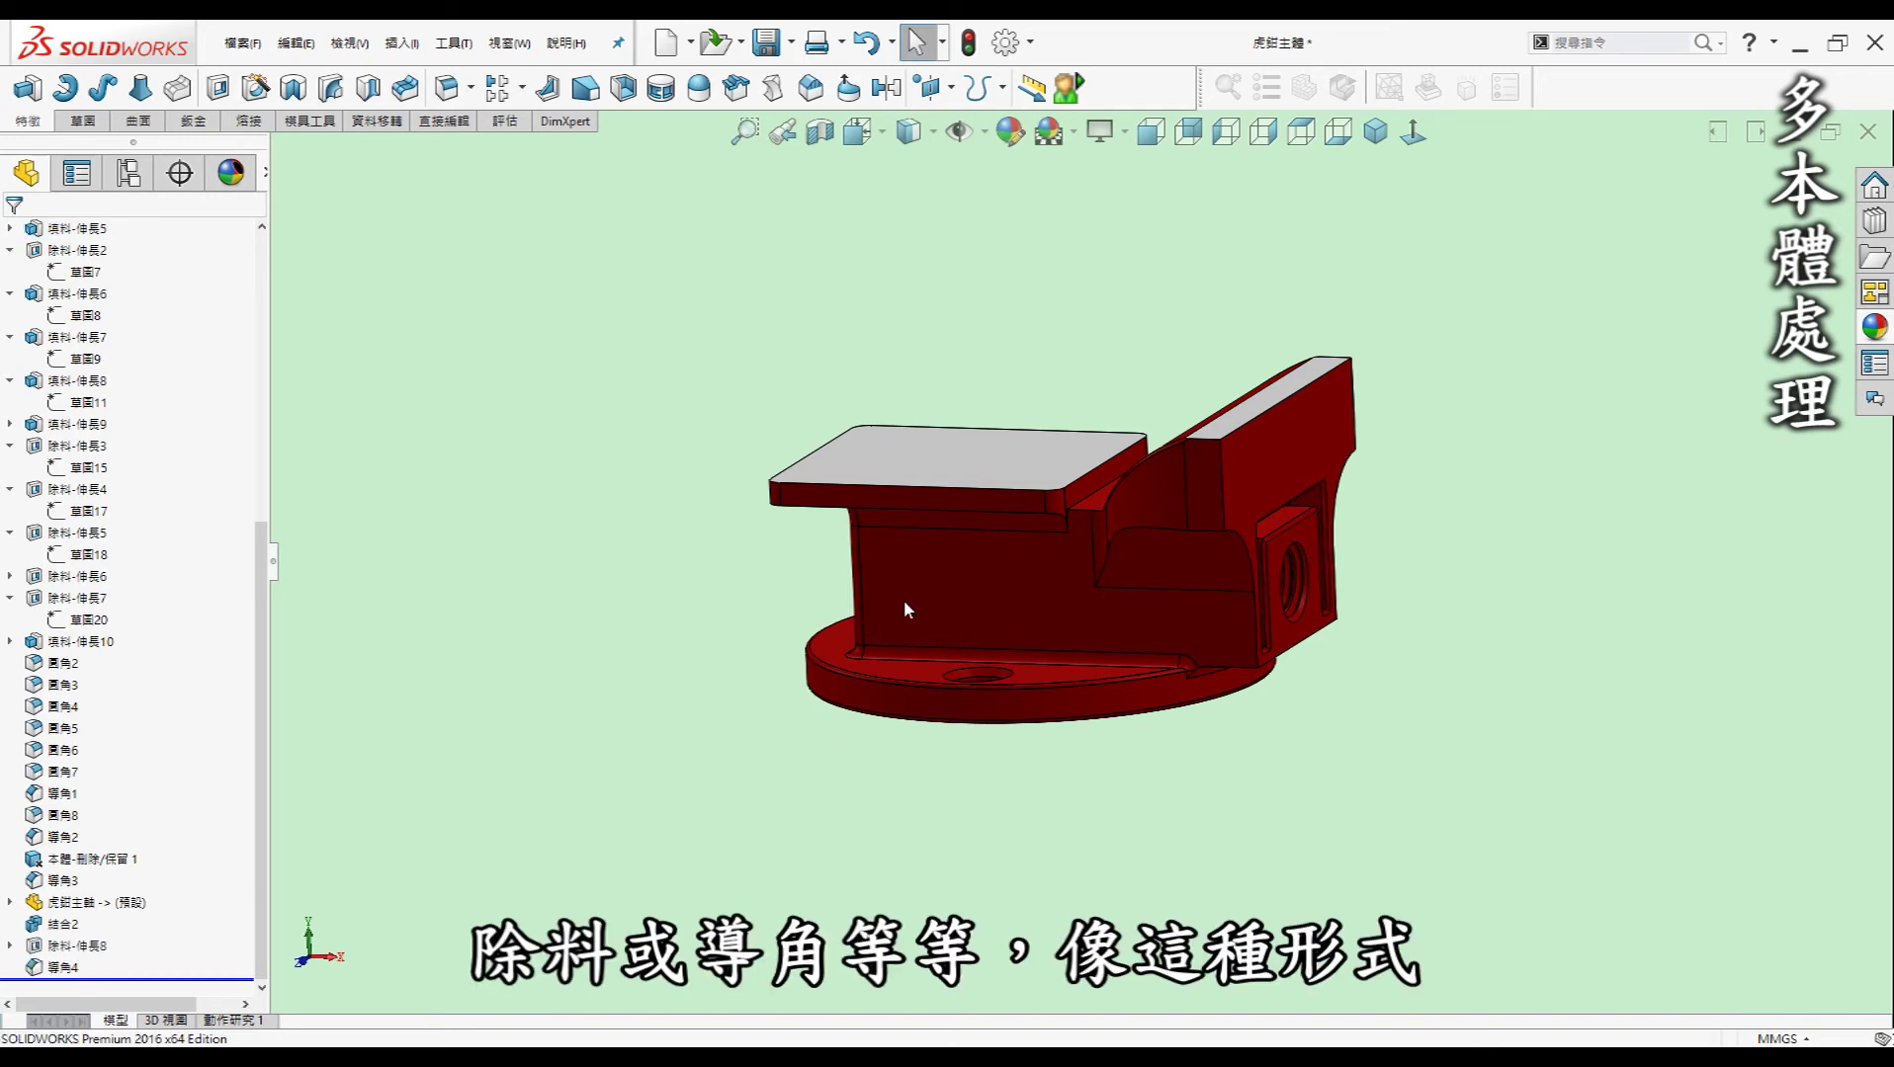
middle_click_drag(908, 610, 990, 628)
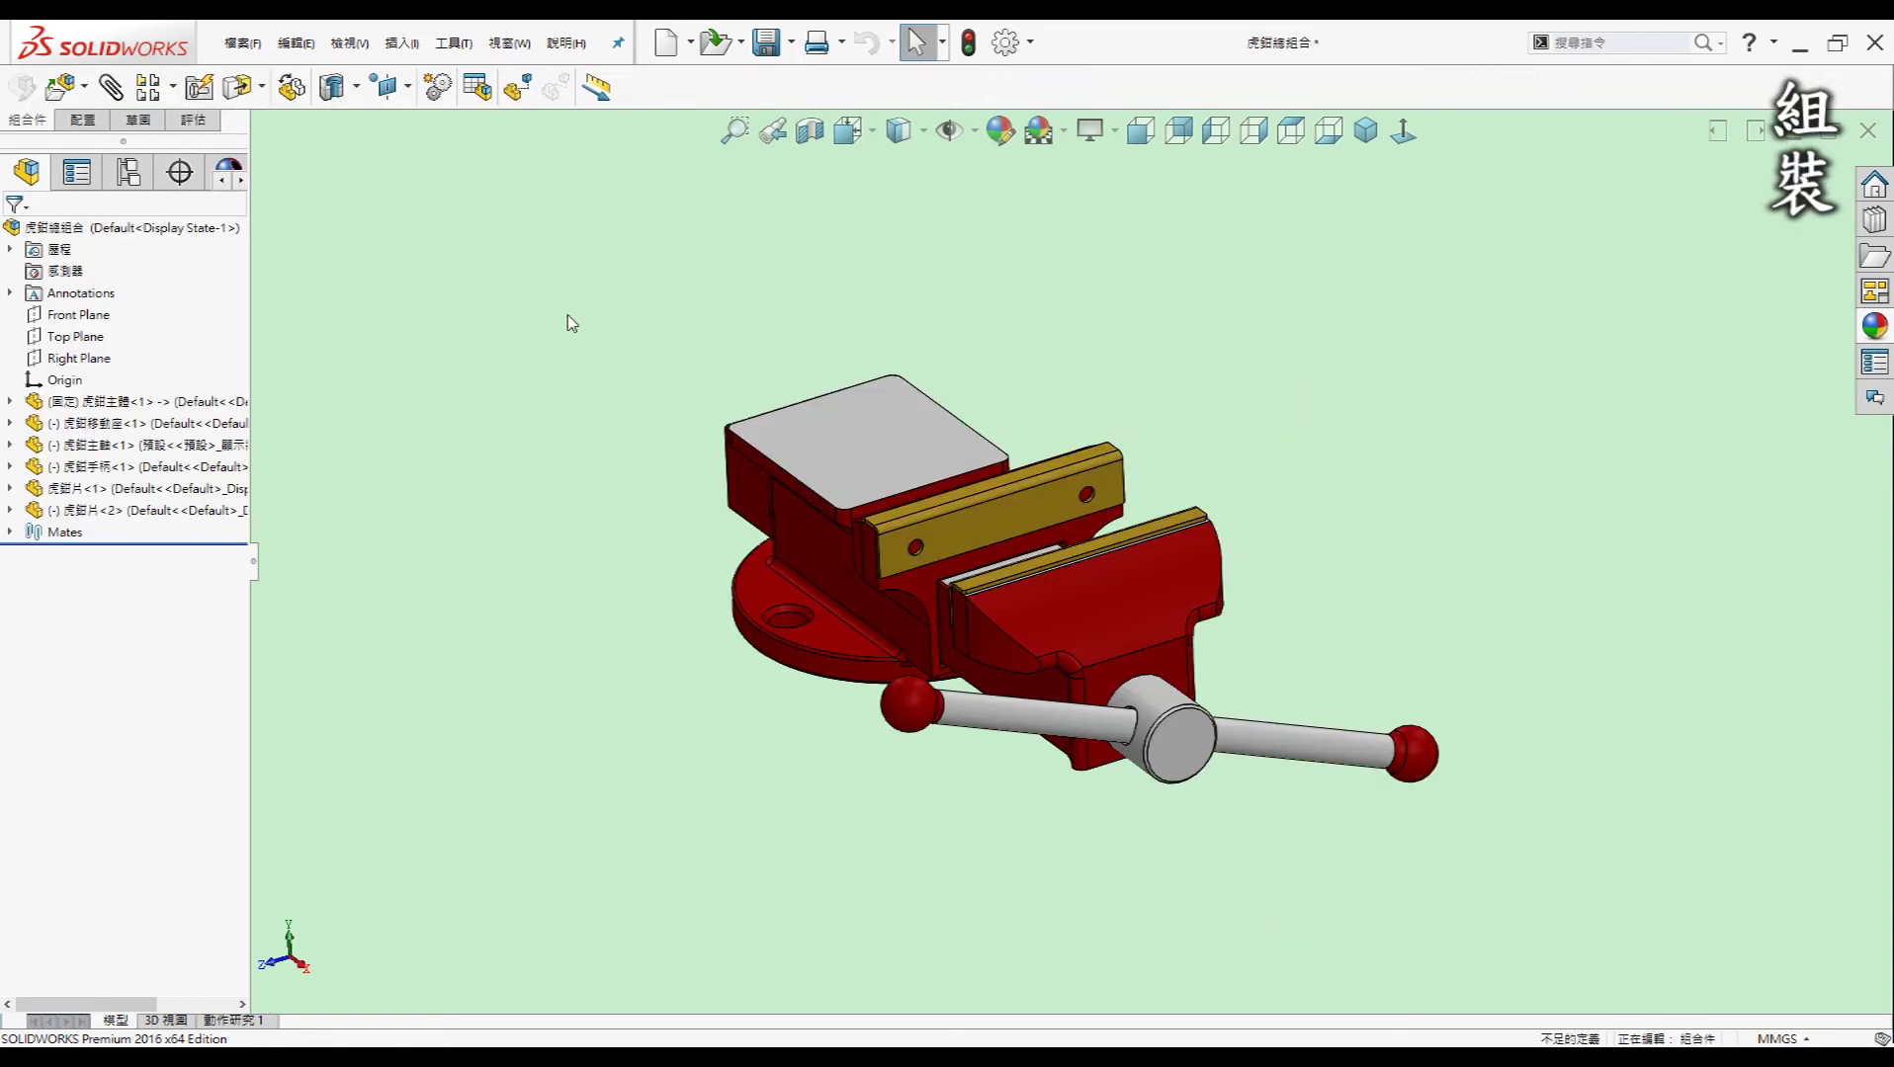
- Orbit and zoom the 虎鉗總組合 assembly, then scroll the FeatureManager tree
middle_click_drag(553, 368, 587, 384)
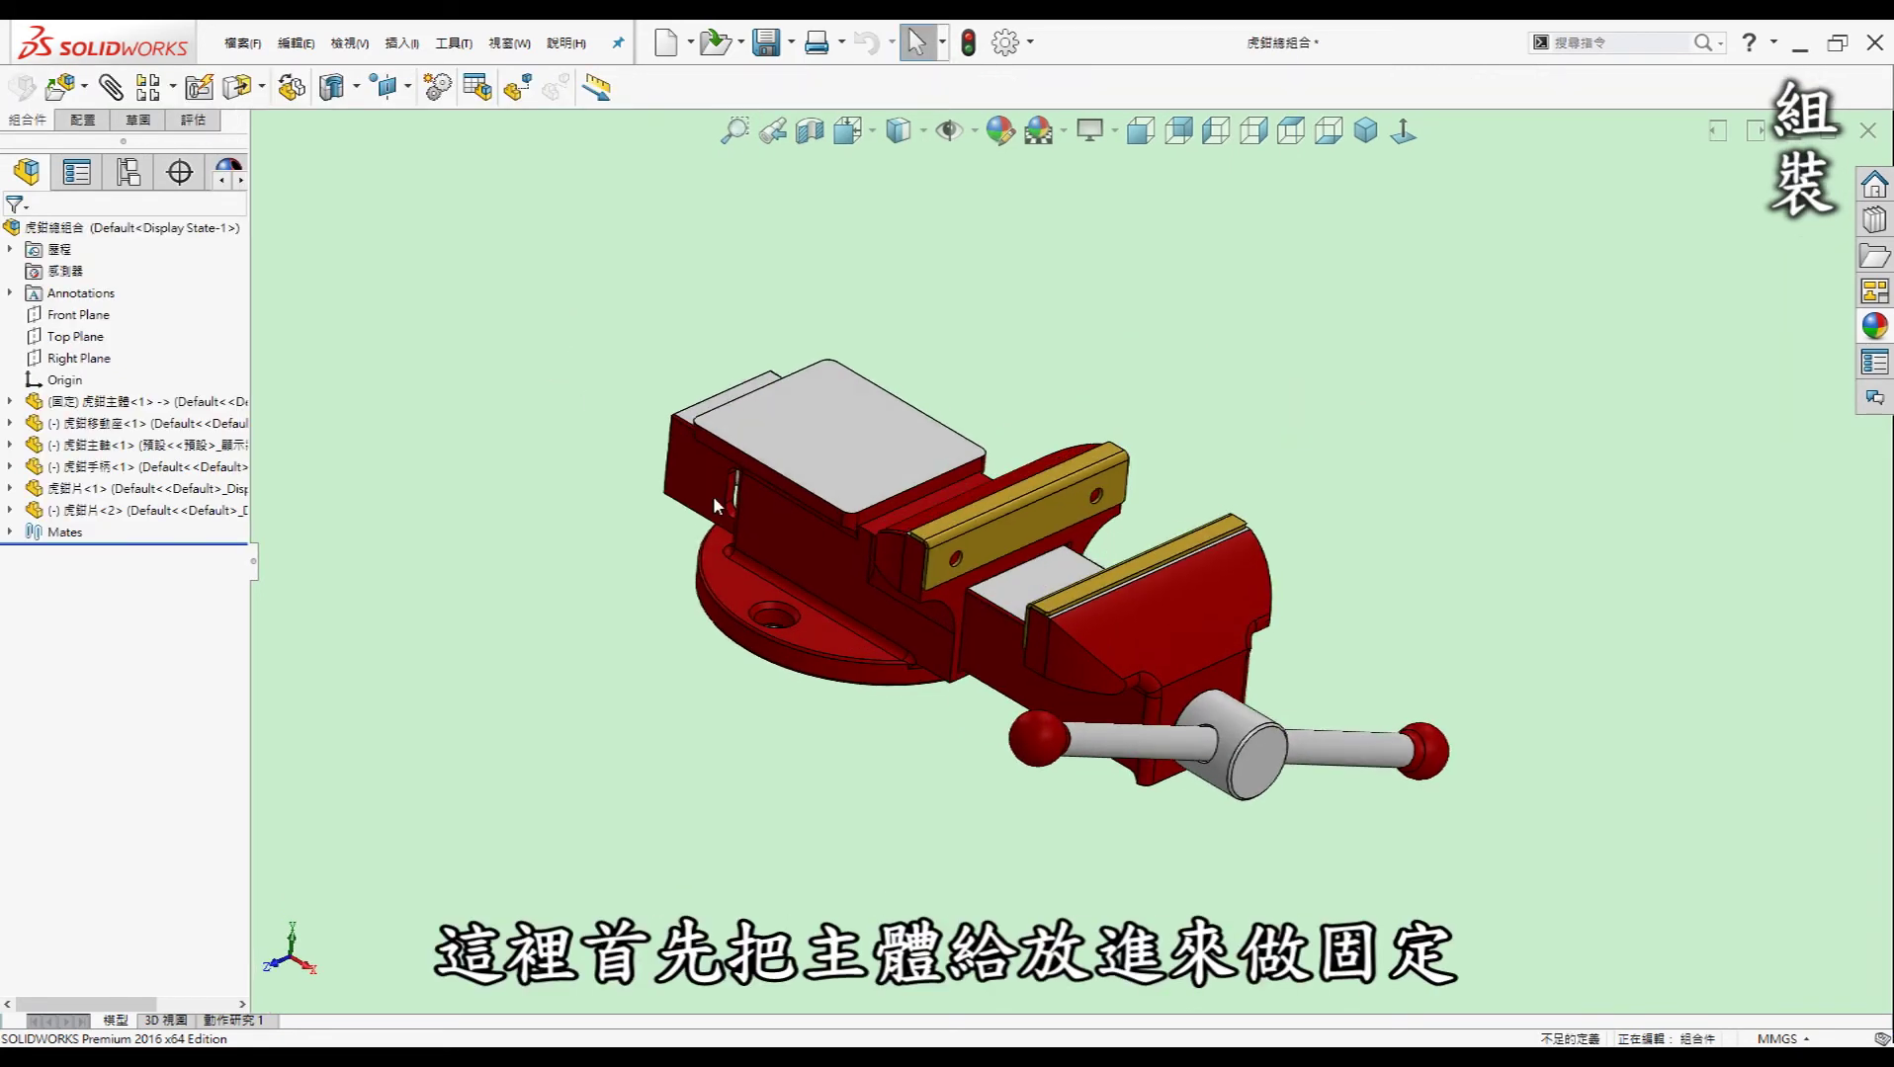
scroll(777, 636, "down", 2)
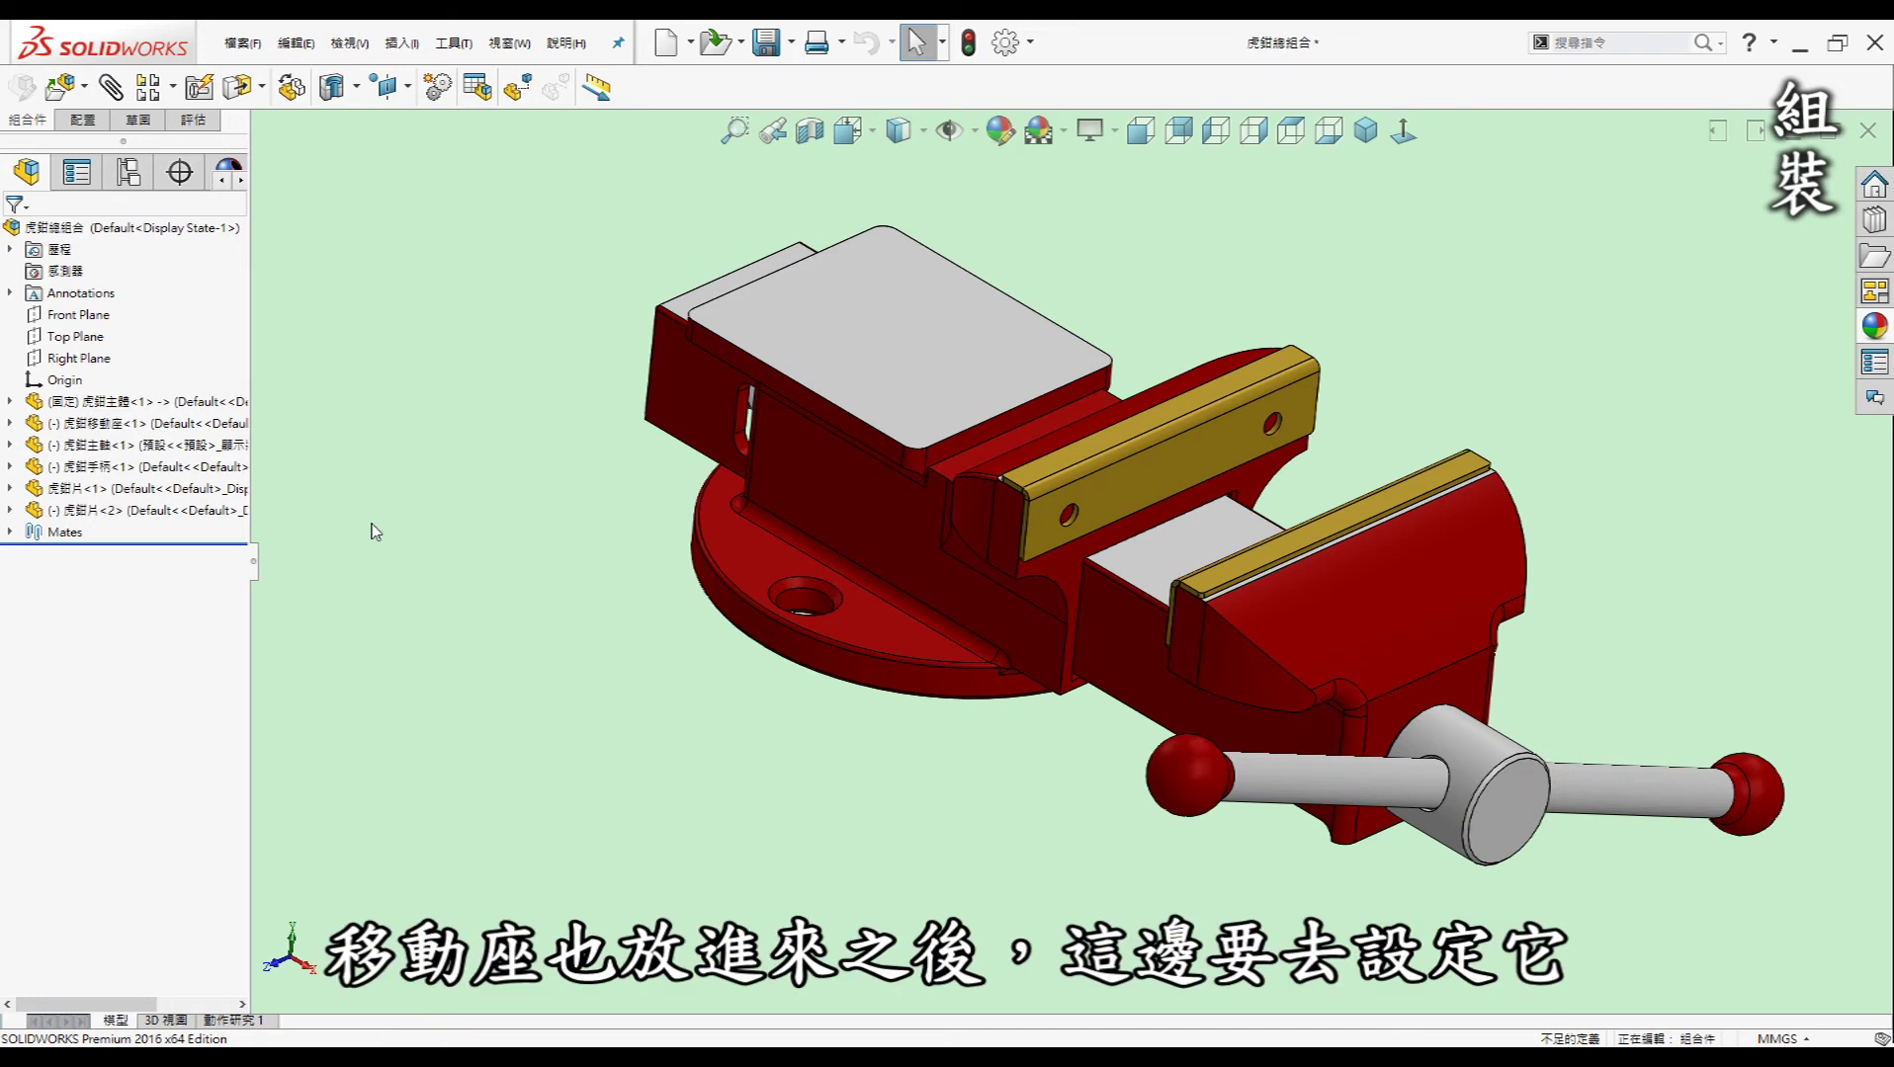
left_click_drag(20, 466, 22, 443)
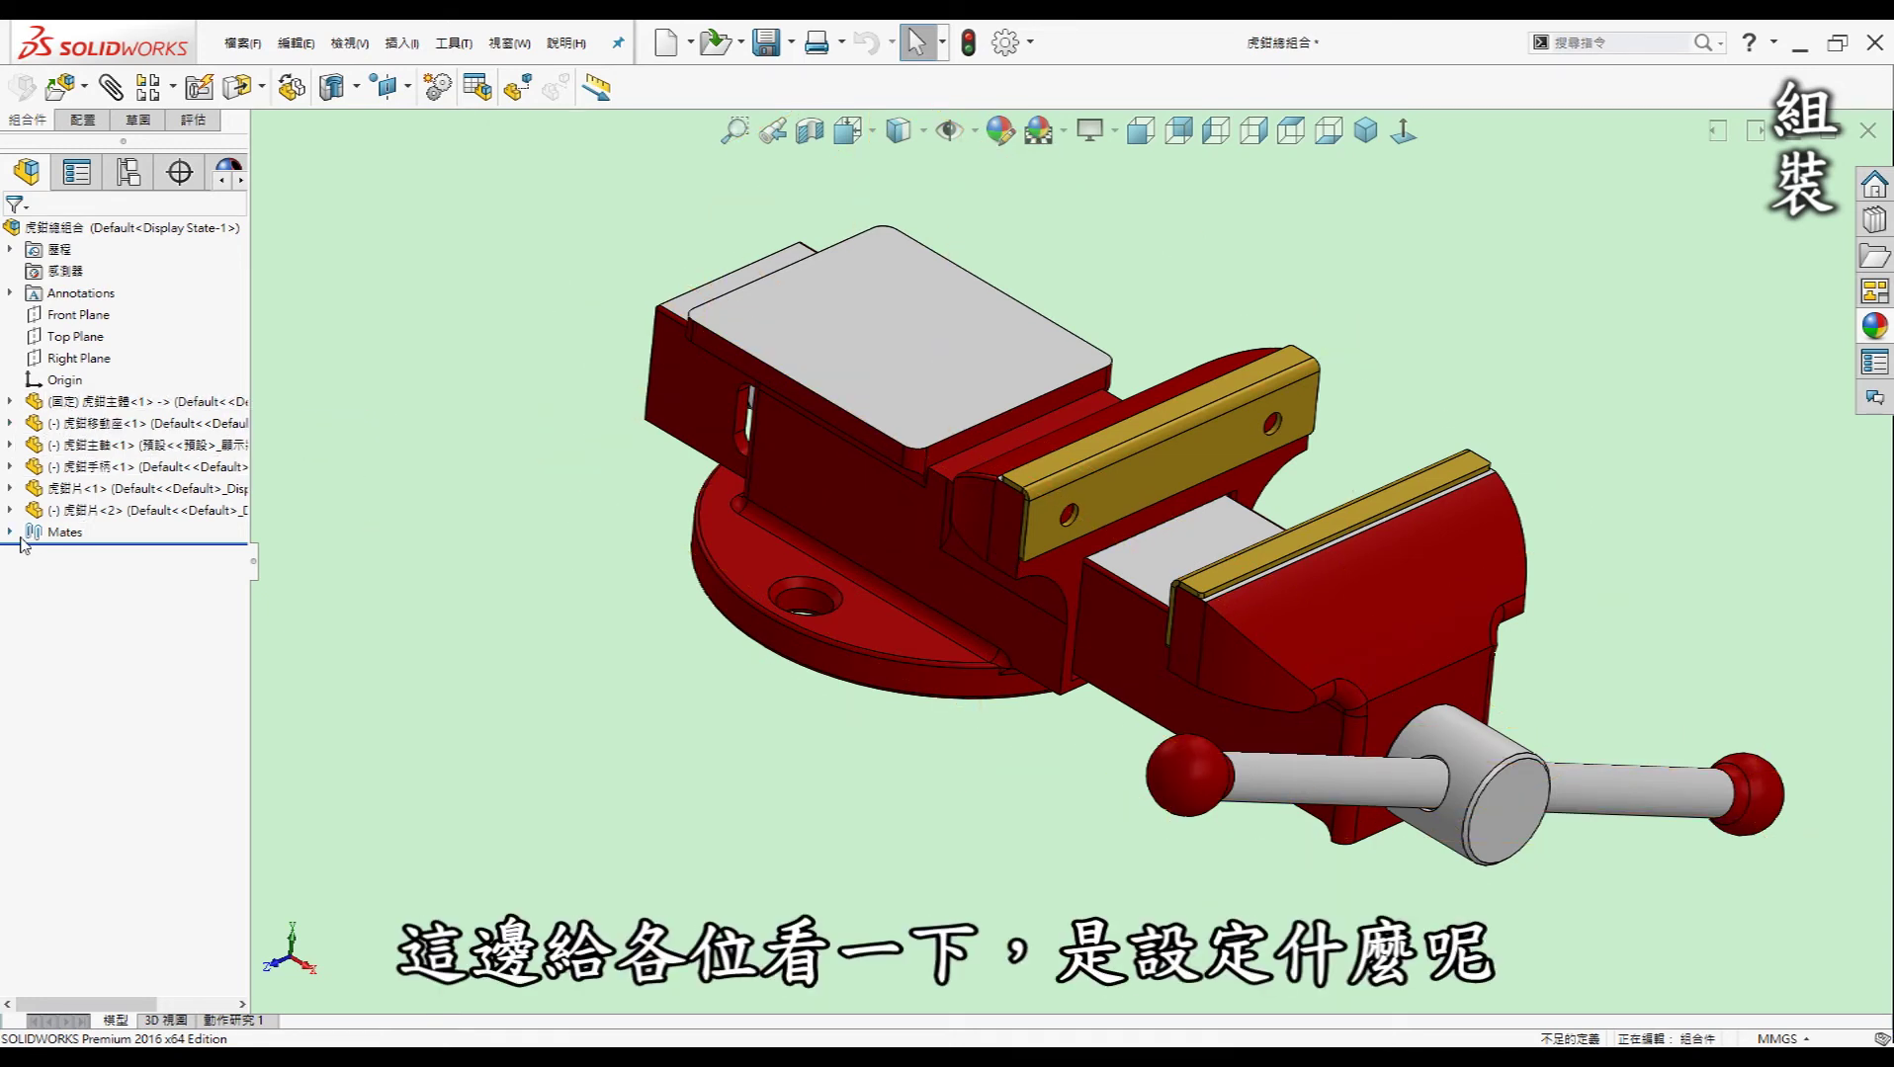
- Expand 虎鉗移動座's Mates folder and select the width mate 寬度1
left_click(11, 422)
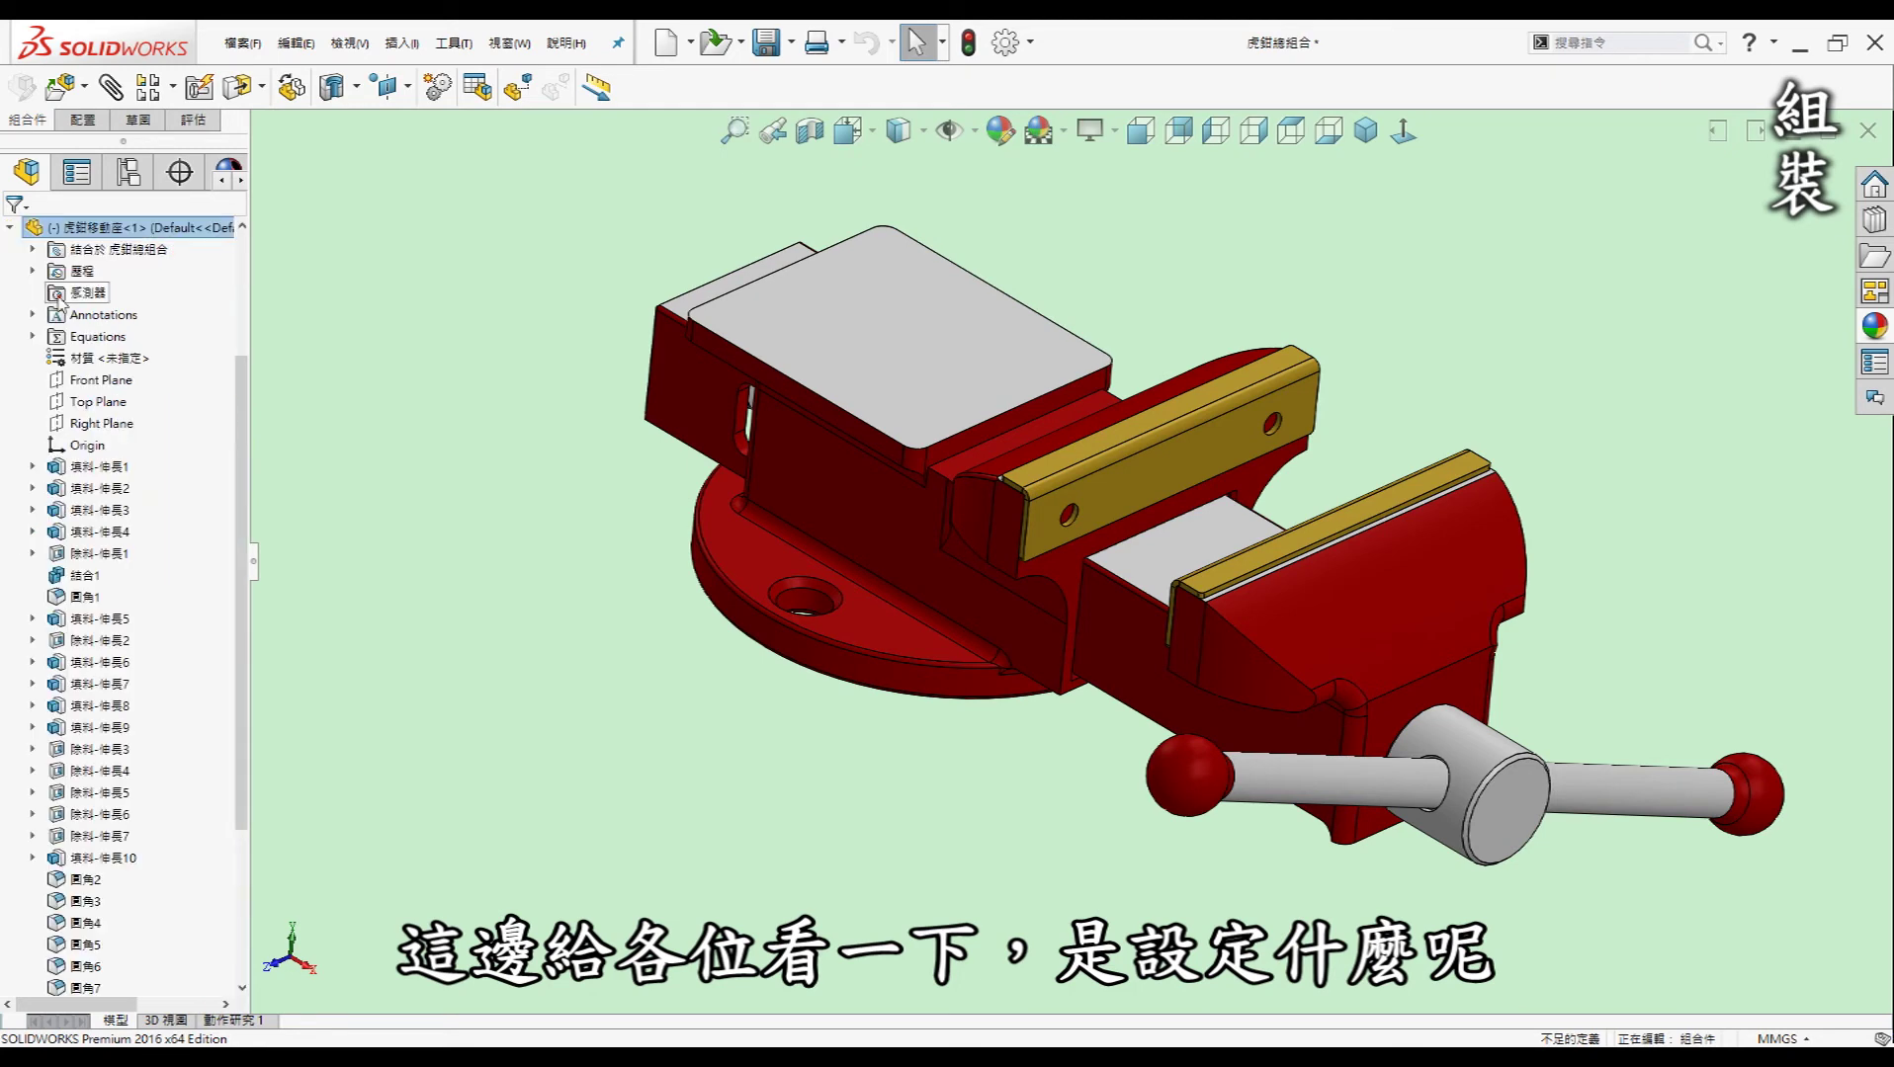
left_click(32, 249)
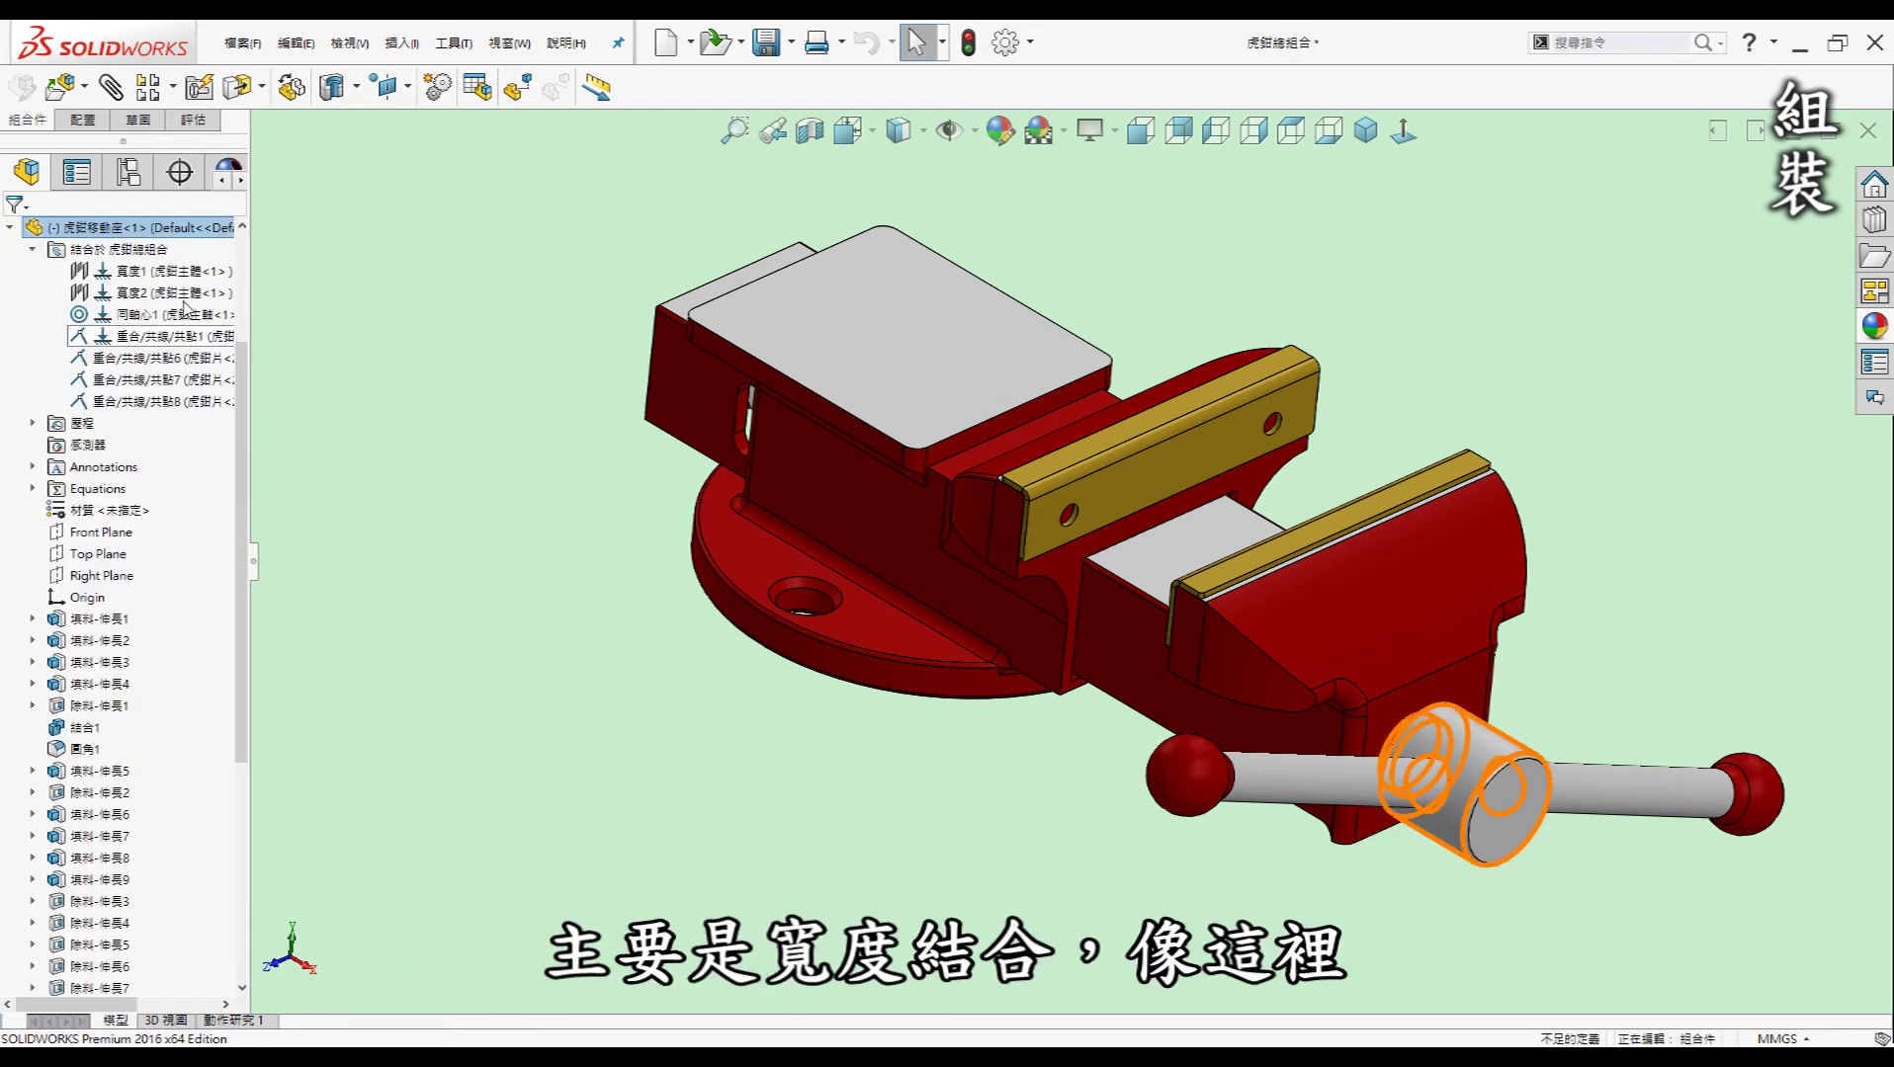
left_click(148, 271)
scroll(1121, 524, "down", 3)
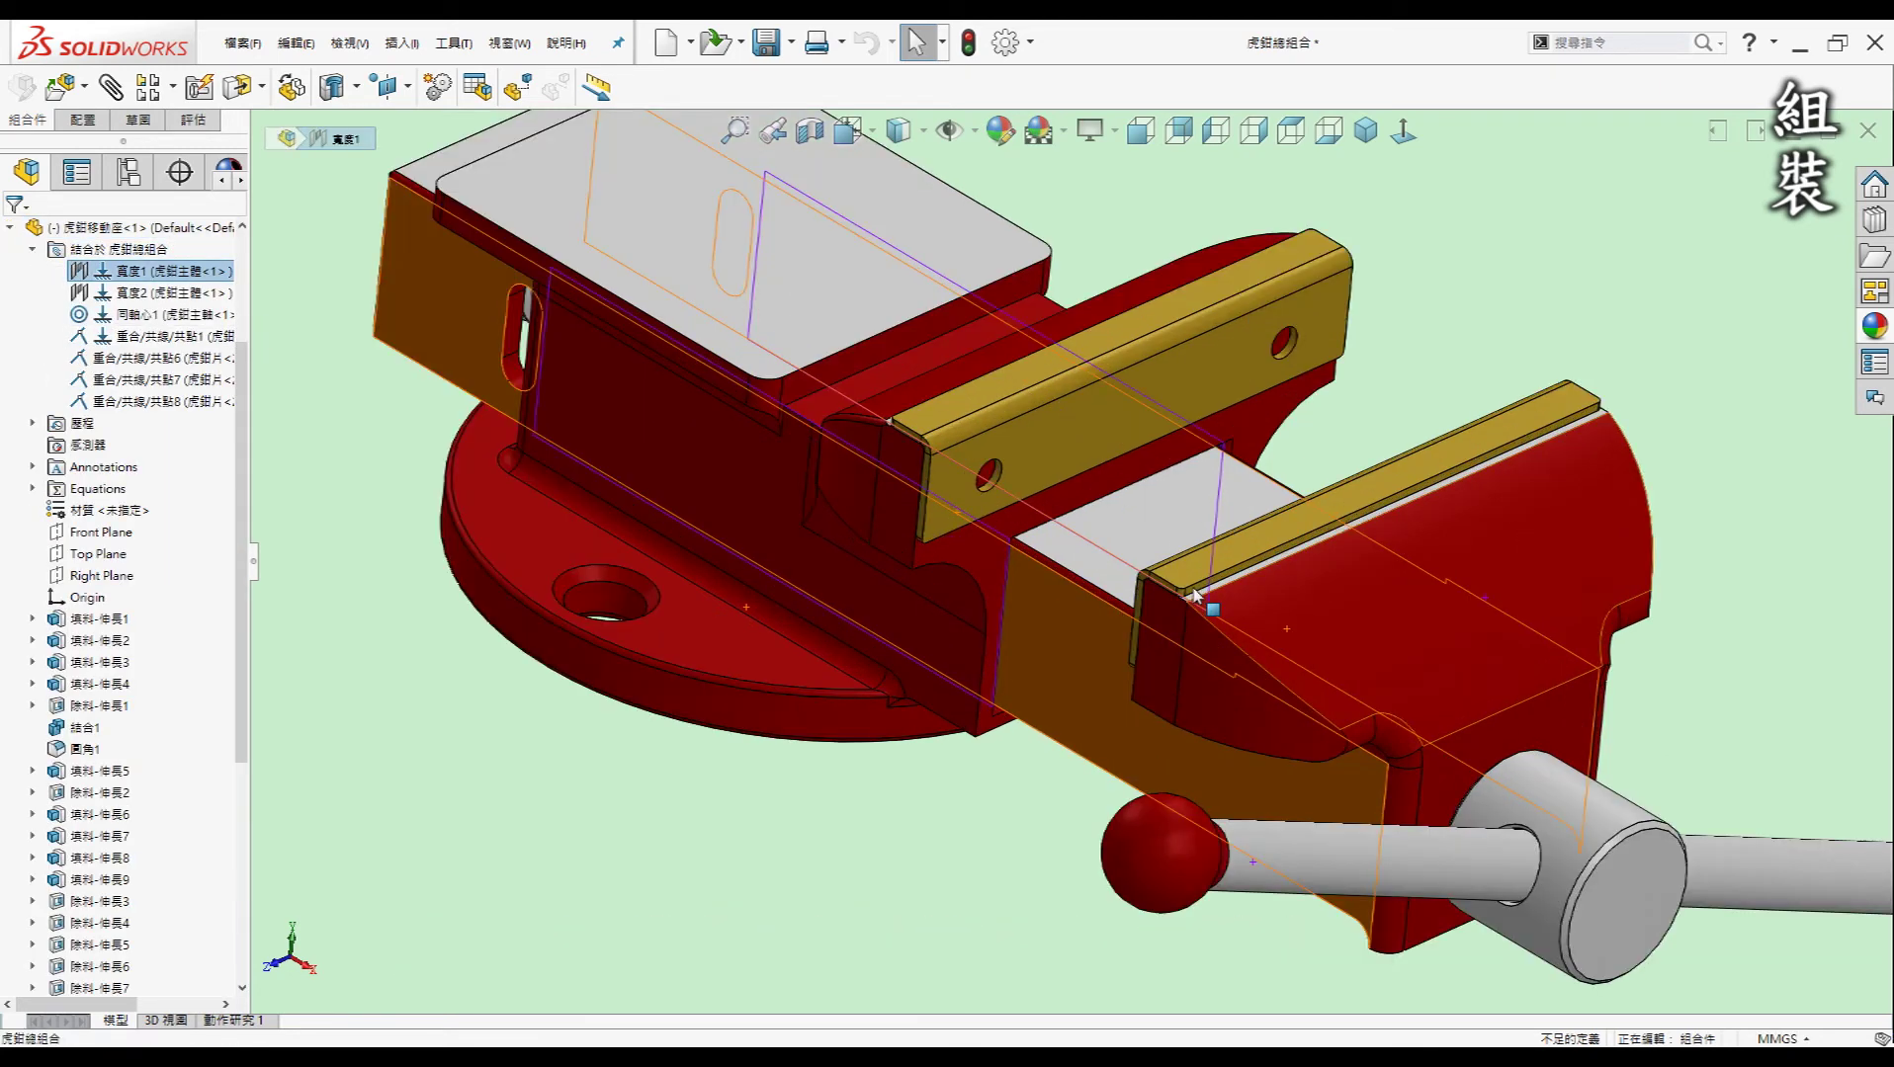
scroll(1121, 524, "down", 3)
scroll(1121, 523, "up", 3)
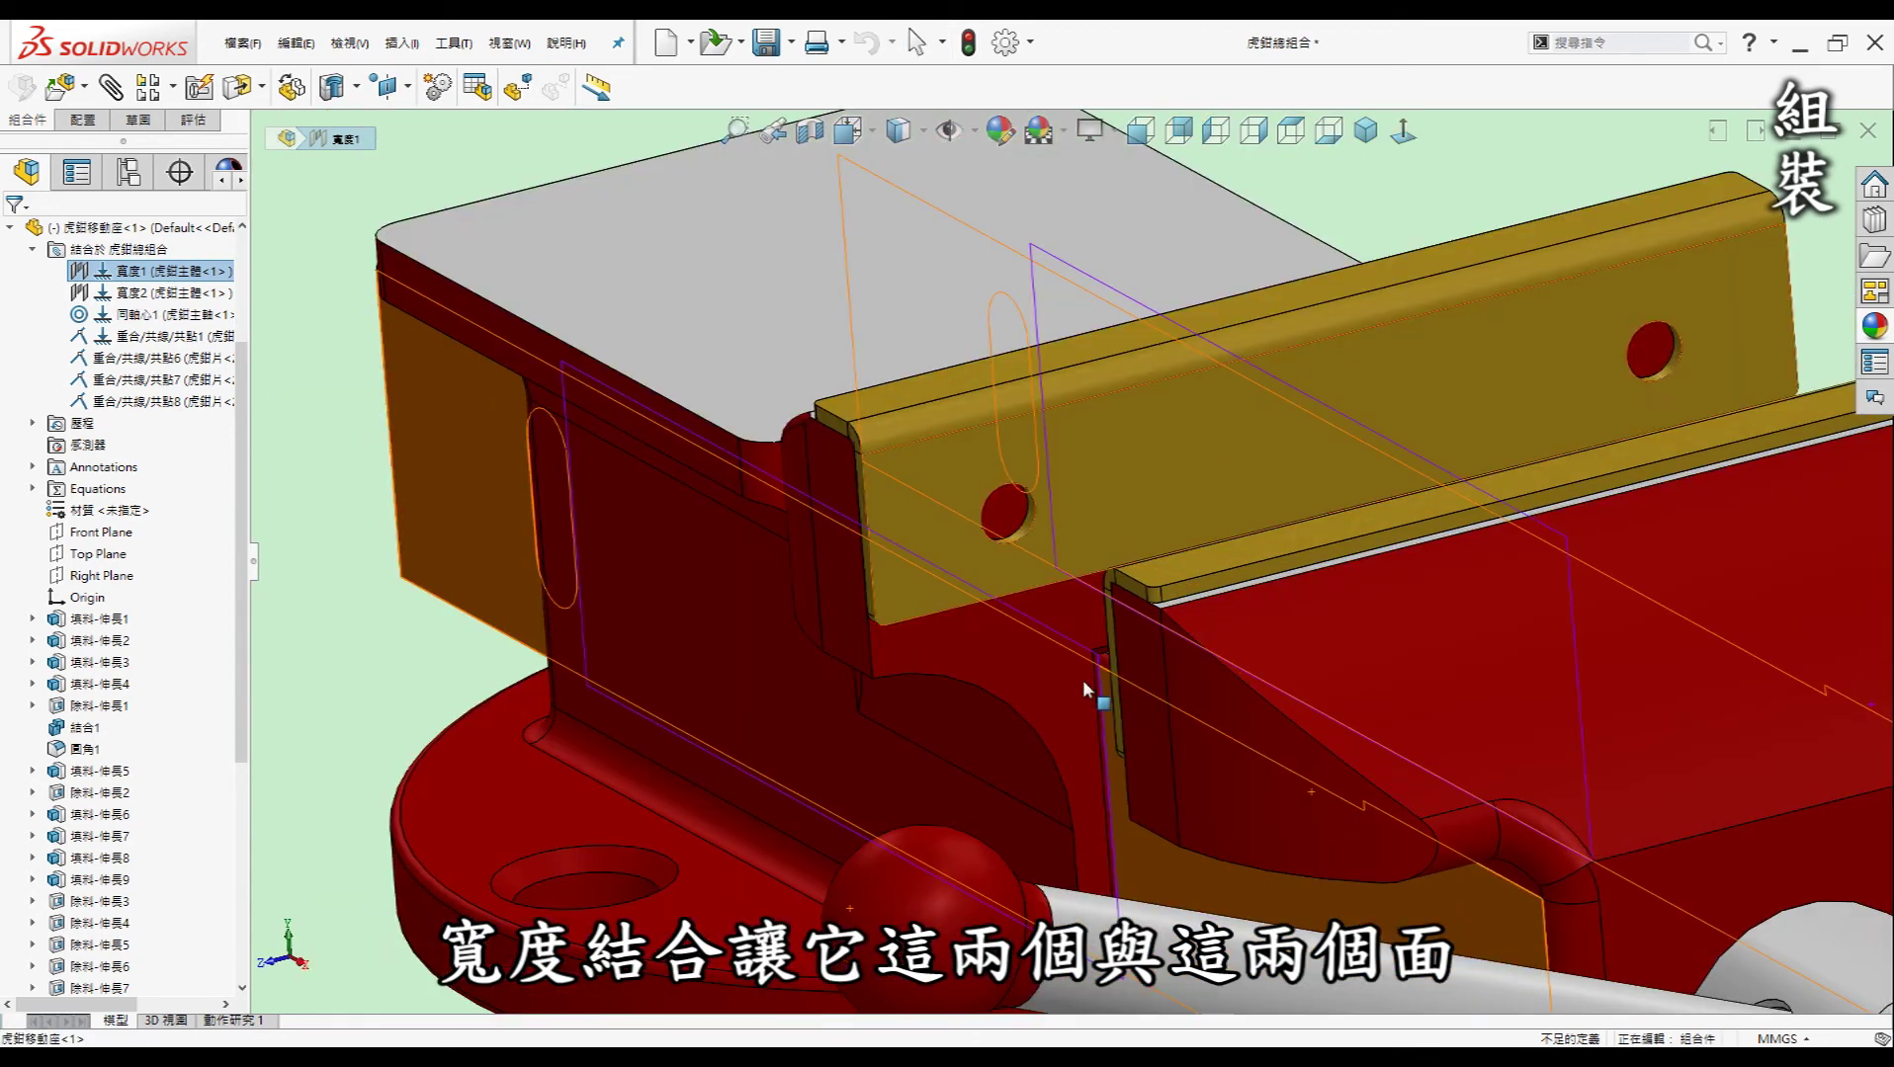
scroll(1483, 643, "up", 2)
- Orbit and zoom around the screw slot to inspect 寬度1's highlighted faces
mouse_move(1443, 653)
middle_mouse_down()
mouse_move(1335, 612)
mouse_move(1255, 550)
middle_mouse_up()
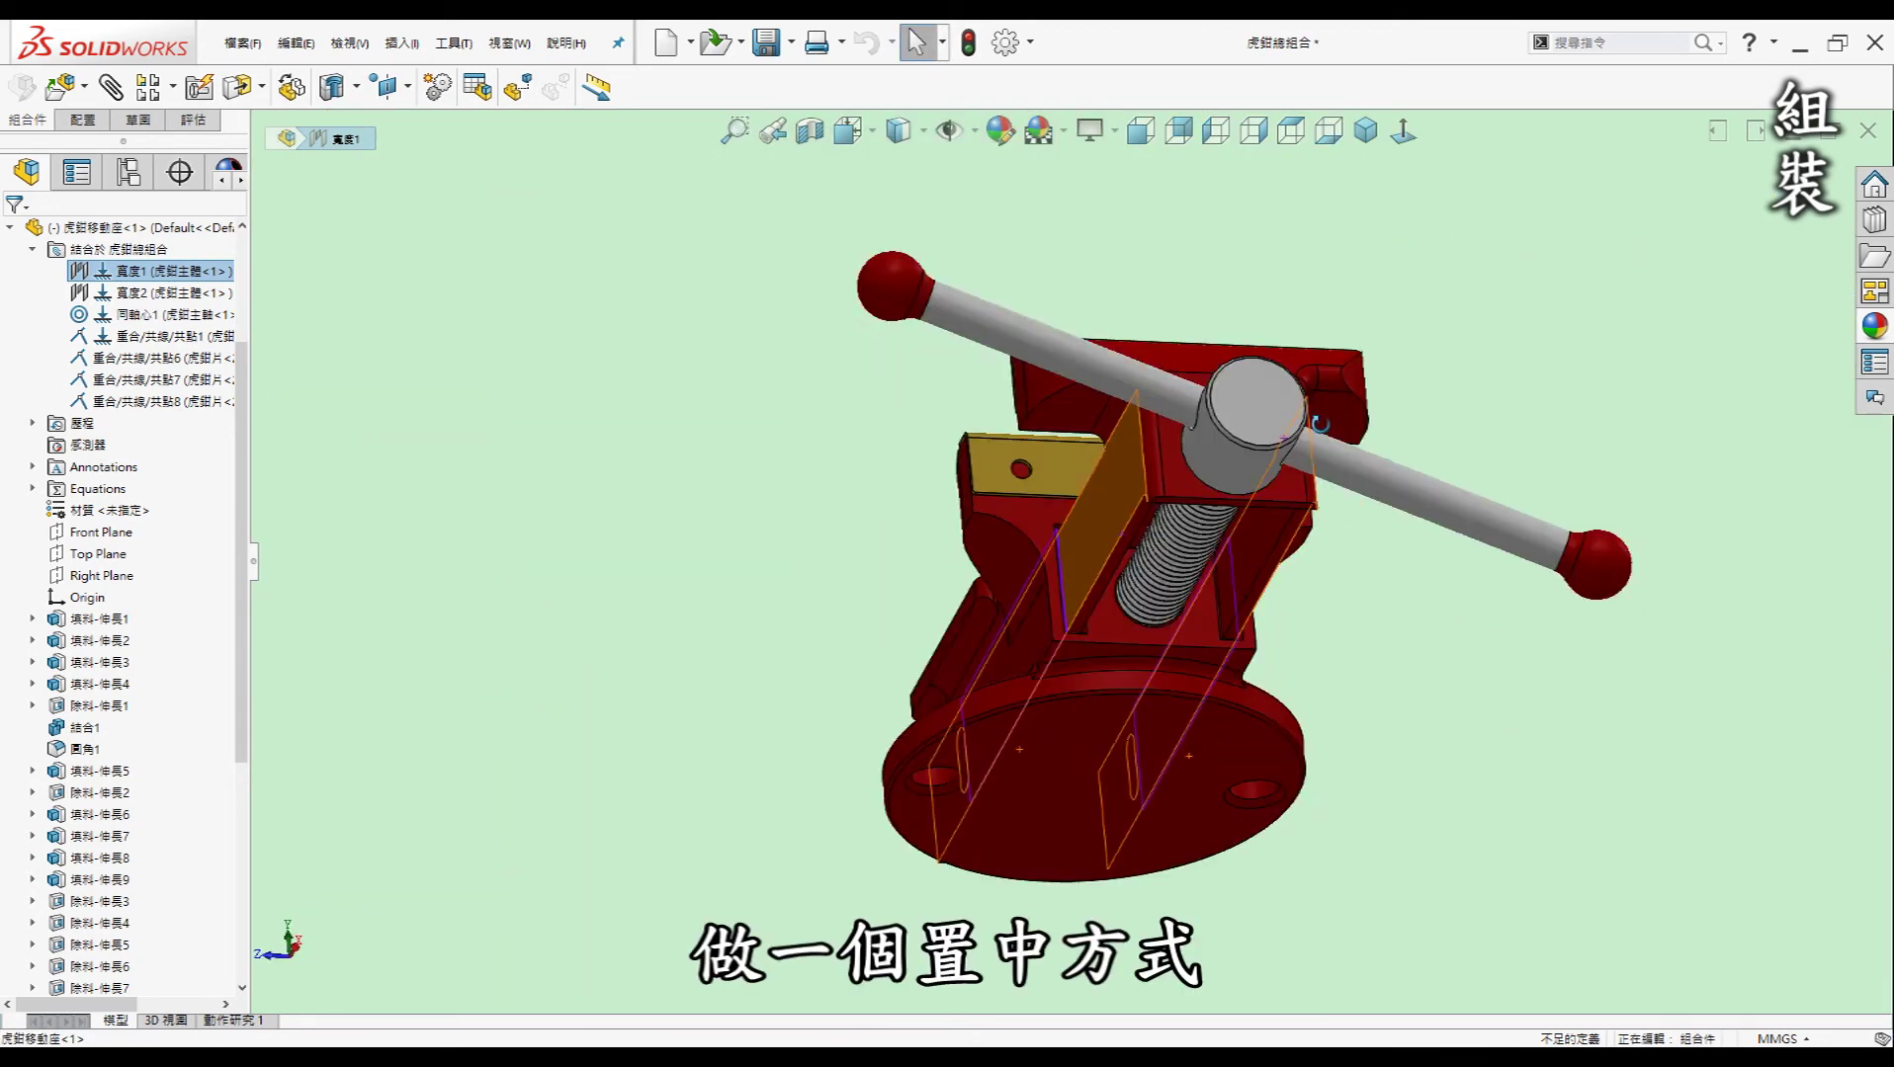
scroll(1255, 550, "down", 3)
scroll(1189, 704, "down", 2)
mouse_move(1189, 704)
middle_mouse_down()
mouse_move(1196, 593)
mouse_move(1163, 642)
mouse_move(1205, 741)
middle_mouse_up()
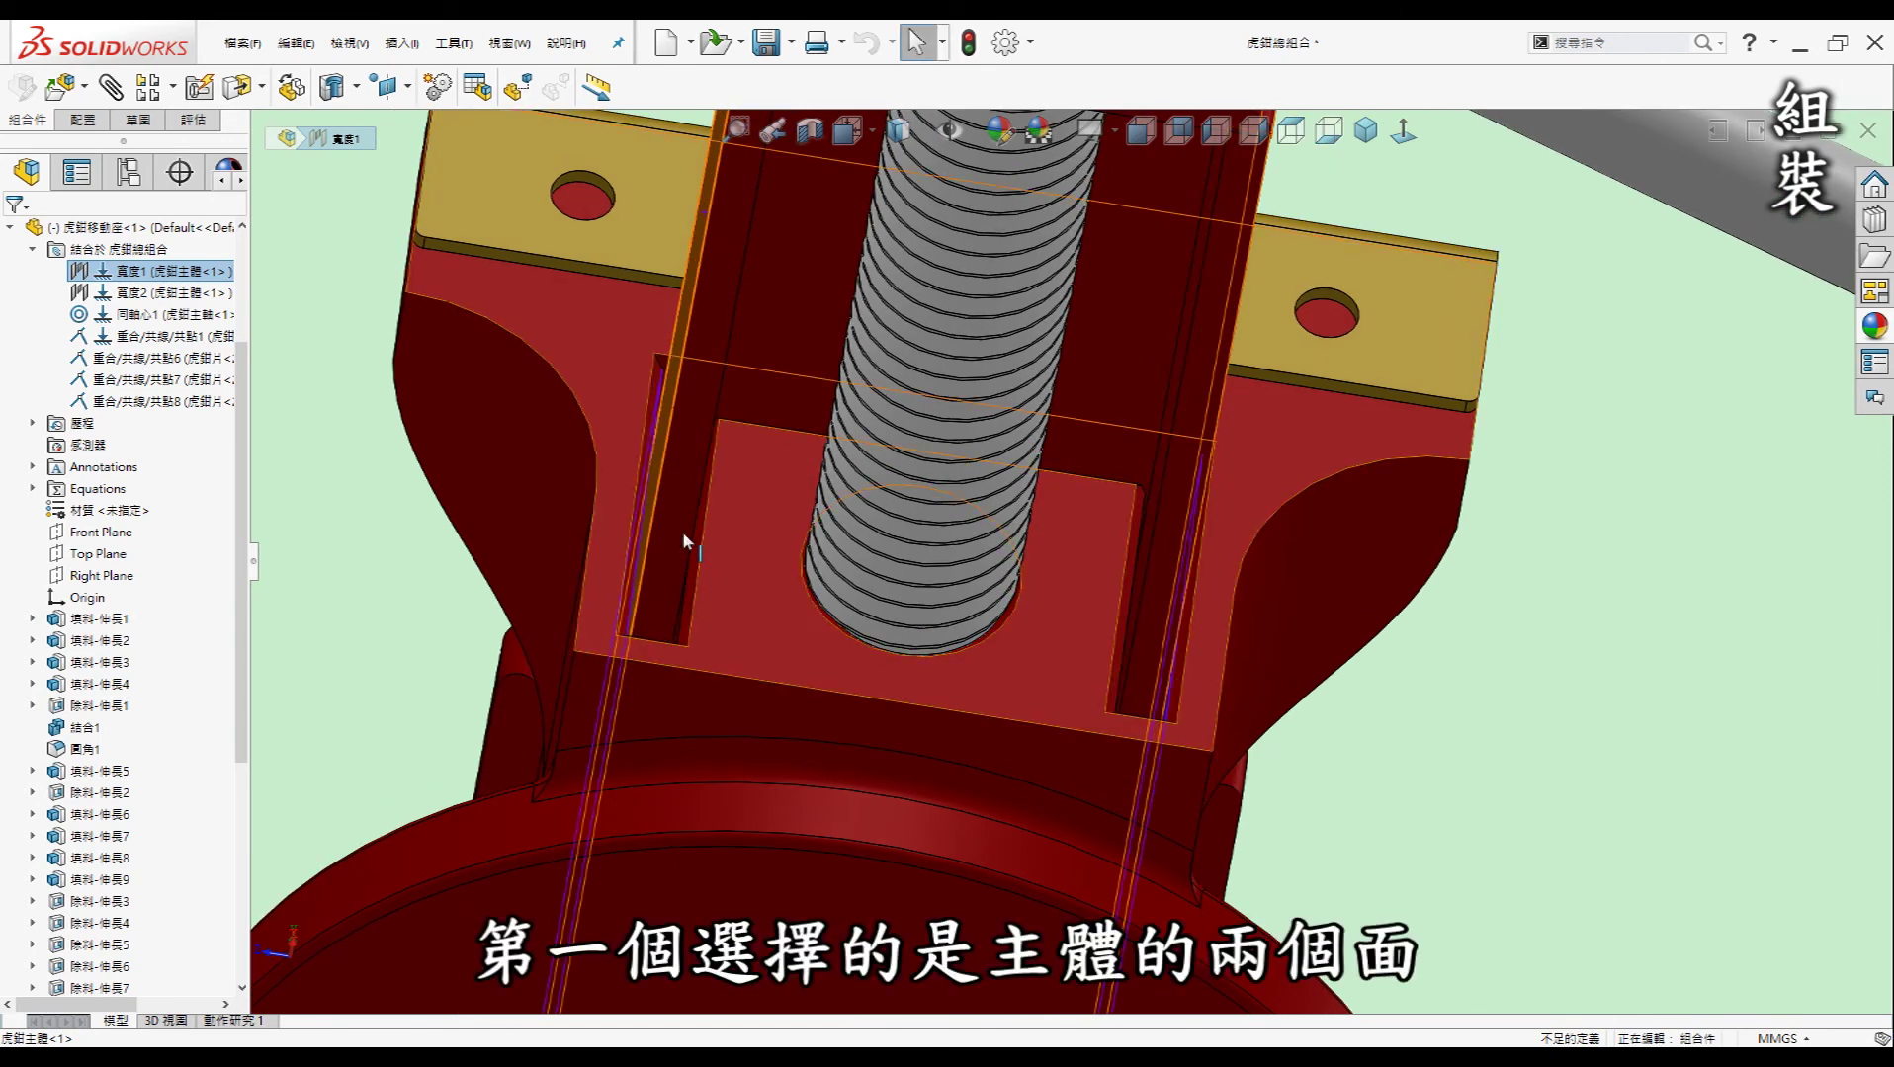
mouse_move(1322, 530)
middle_mouse_down()
mouse_move(816, 455)
mouse_move(821, 509)
middle_mouse_up()
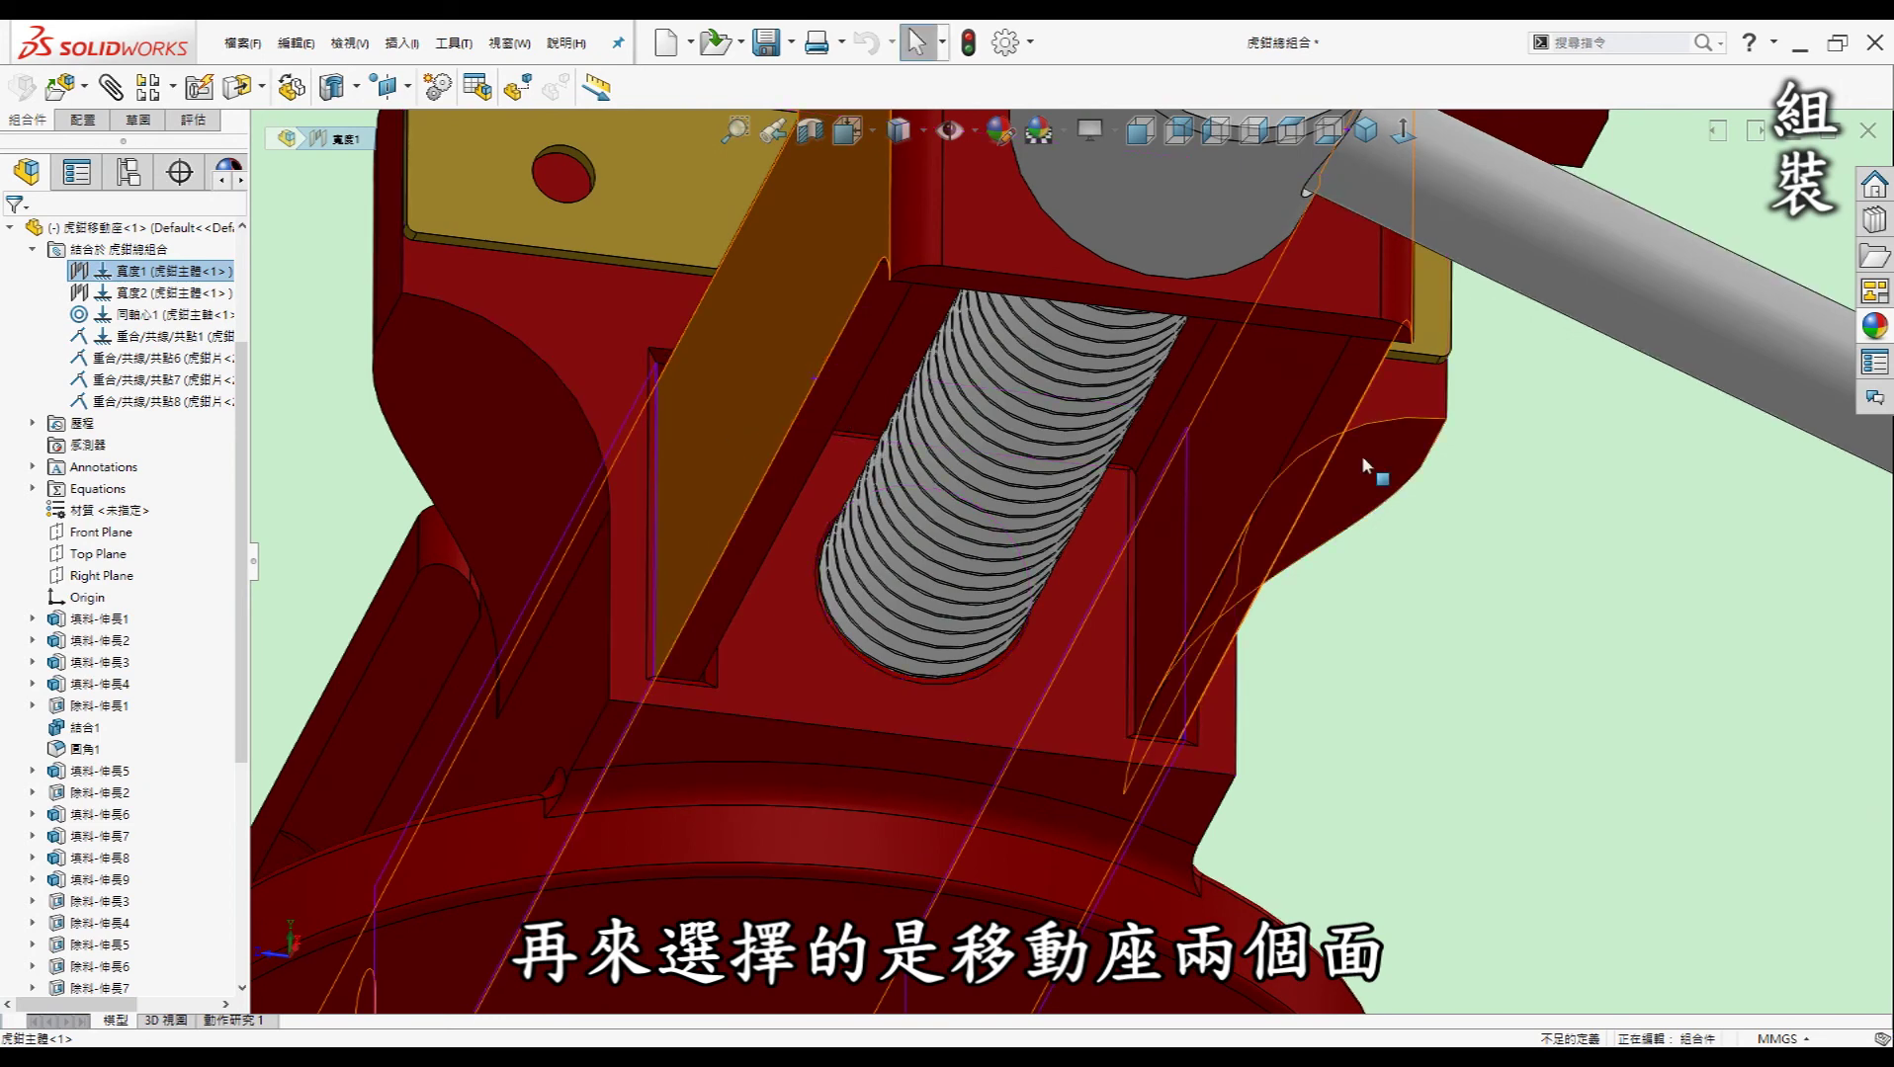
middle_click_drag(1361, 455, 1290, 500)
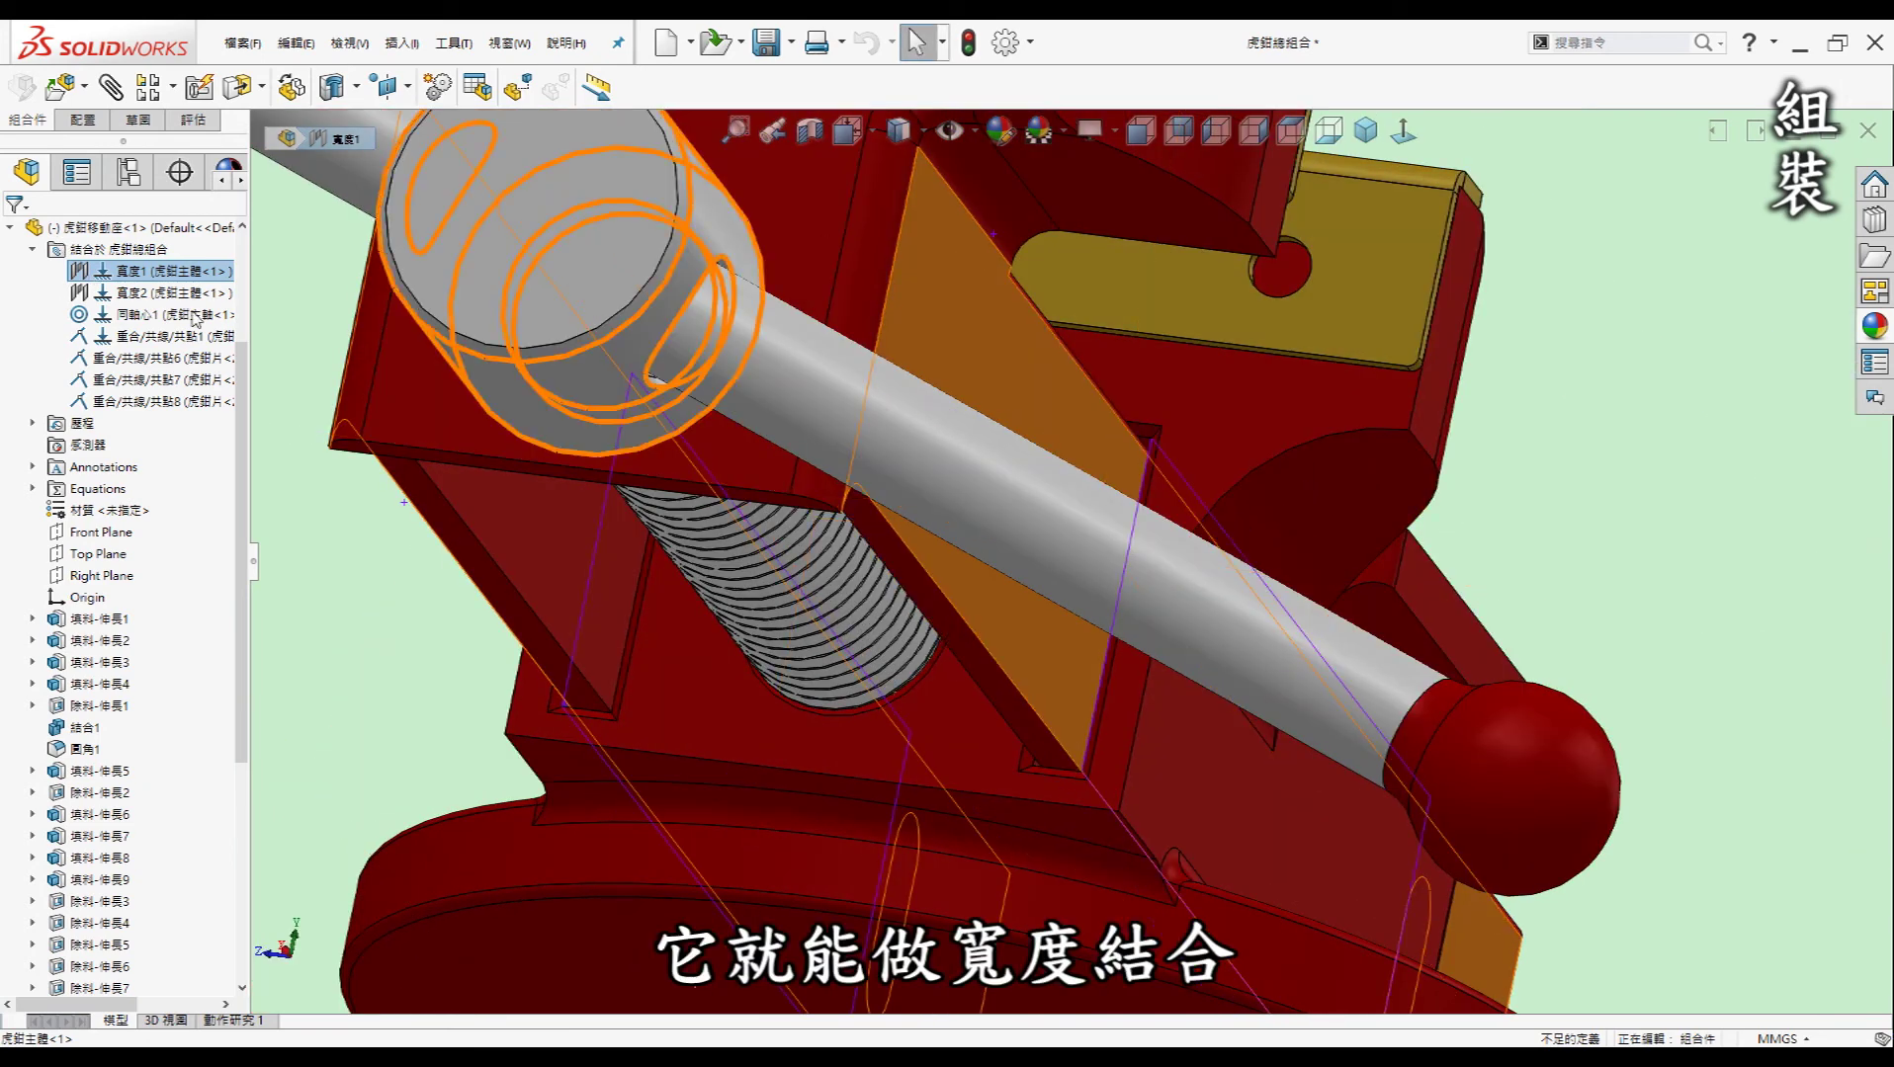
- Step to width mate 寬度2, inspect its faces, then clear the selection
key("Down")
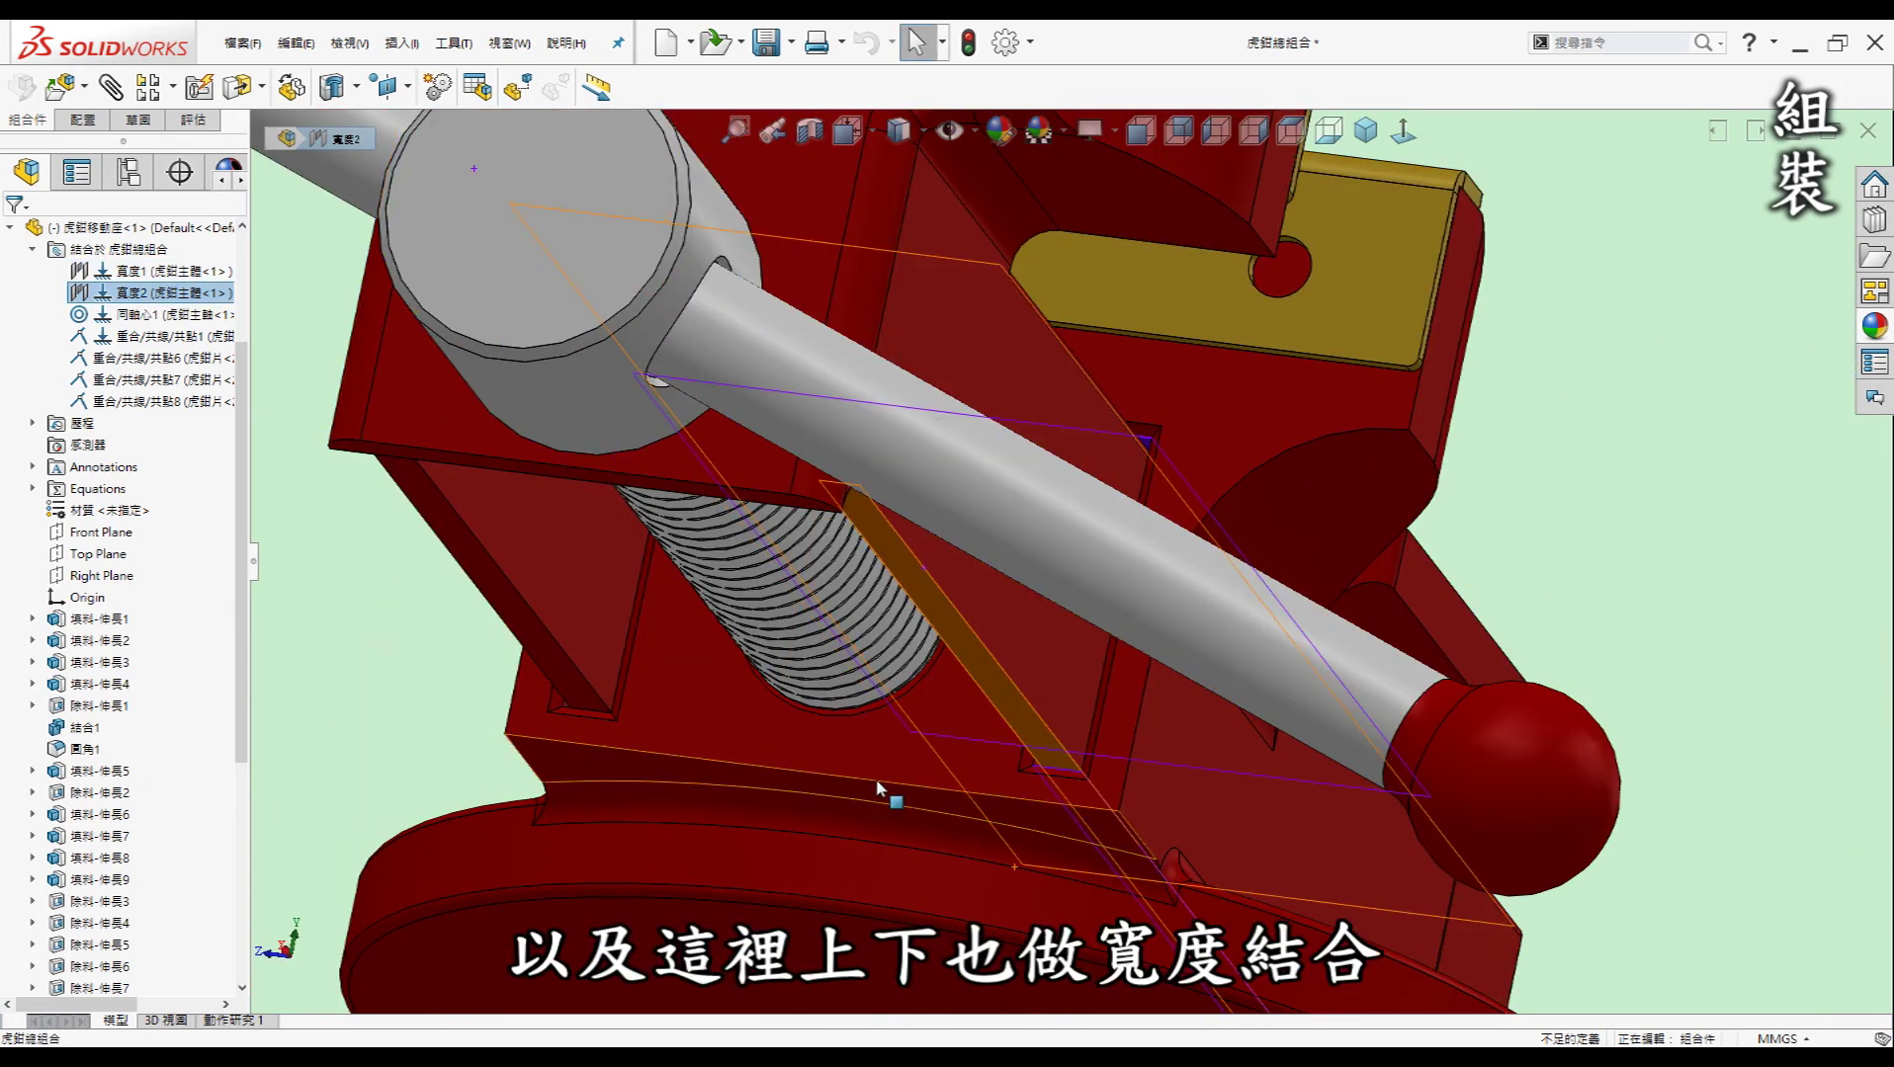
mouse_move(1055, 736)
middle_mouse_down()
mouse_move(1012, 737)
mouse_move(1125, 699)
middle_mouse_up()
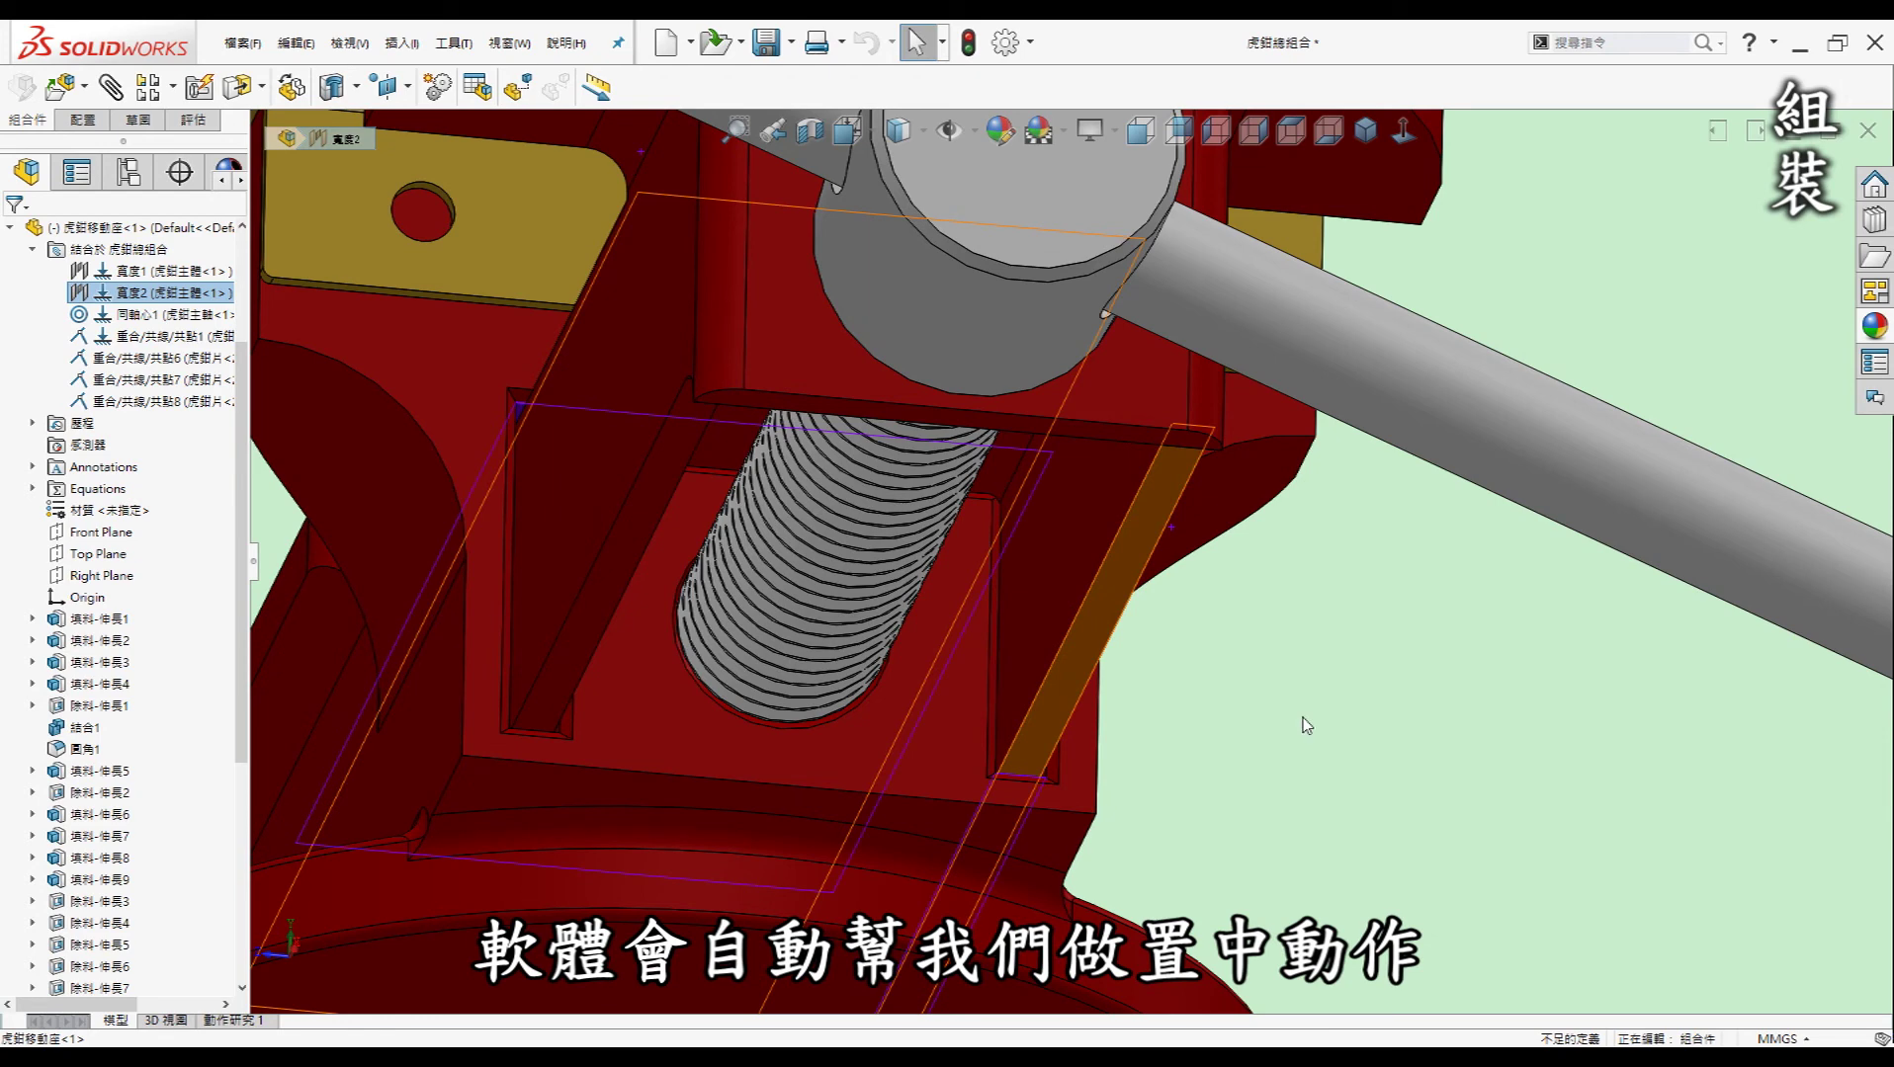
left_click(1486, 707)
scroll(910, 642, "up", 5)
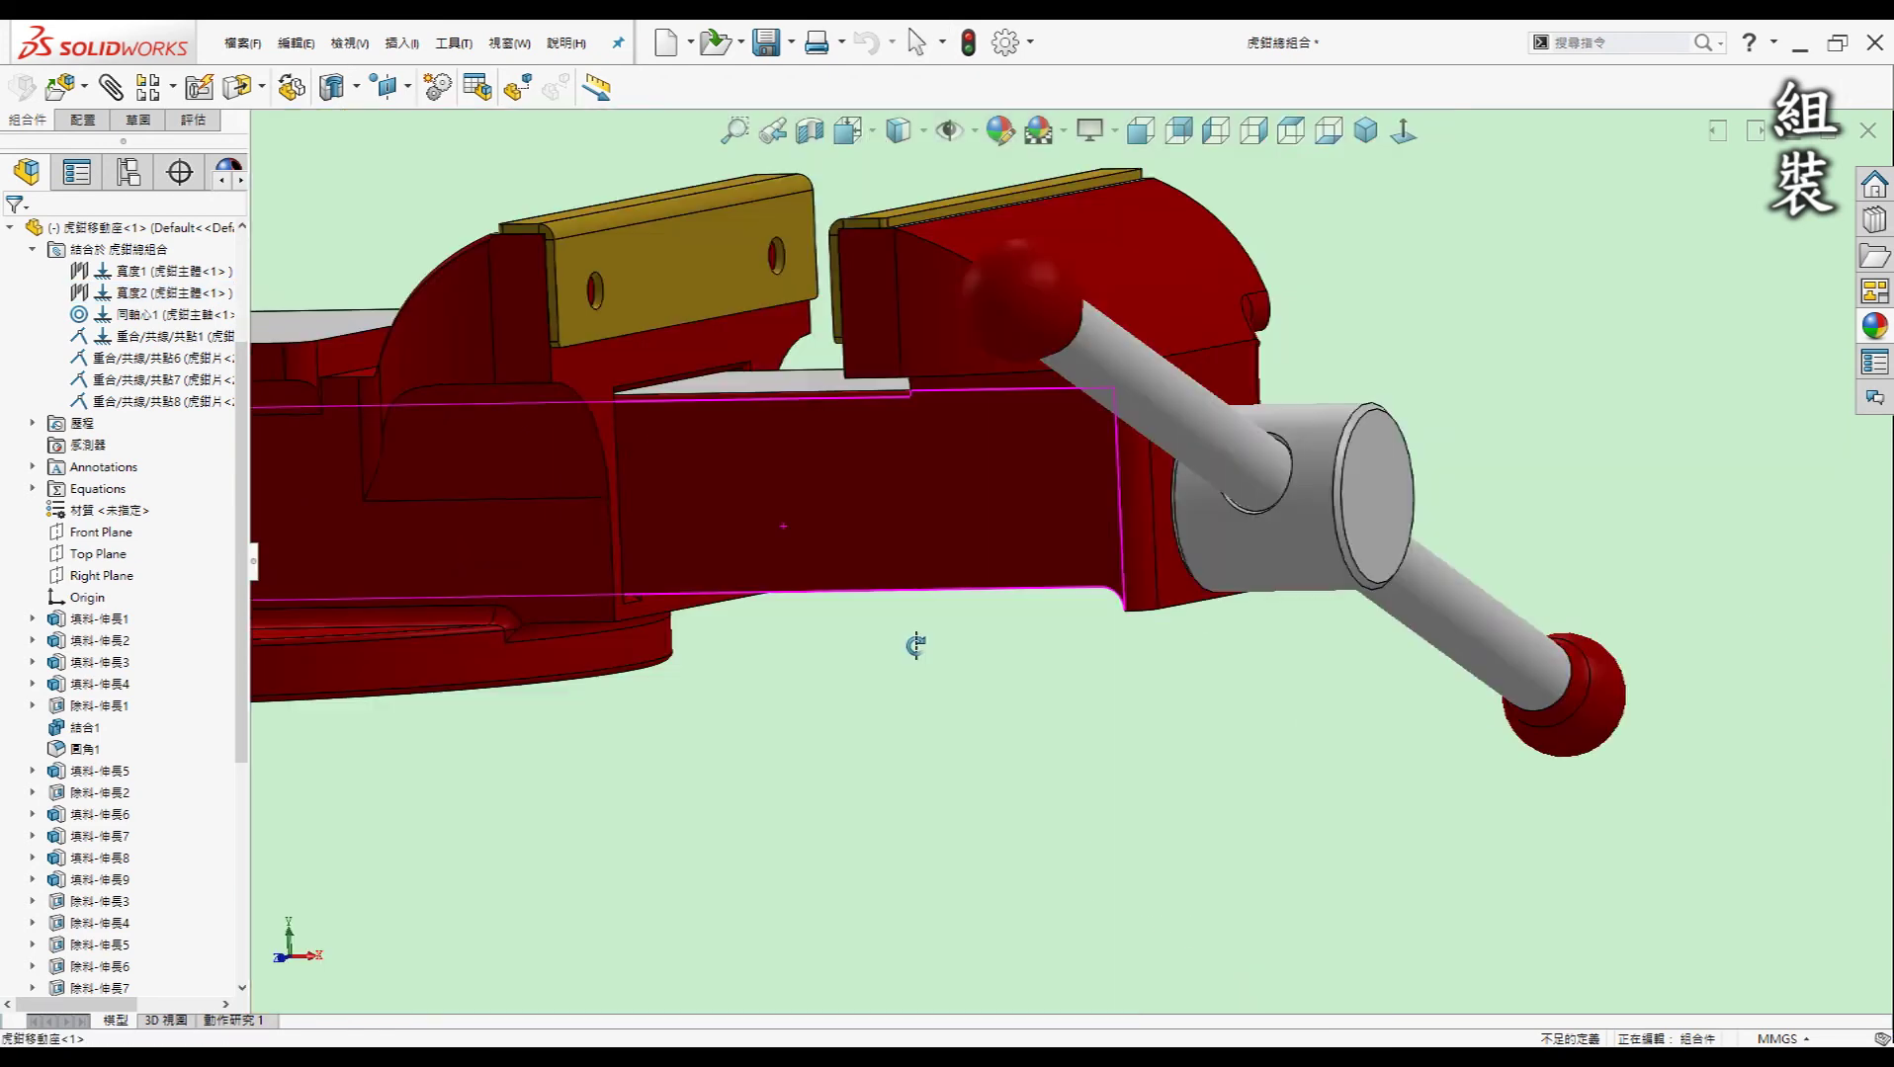
- Inspect concentric mate 同軸心1 on the lead screw, then collapse the 虎鉗移動座<1> subtree
scroll(909, 640, "up", 2)
scroll(909, 638, "down", 3)
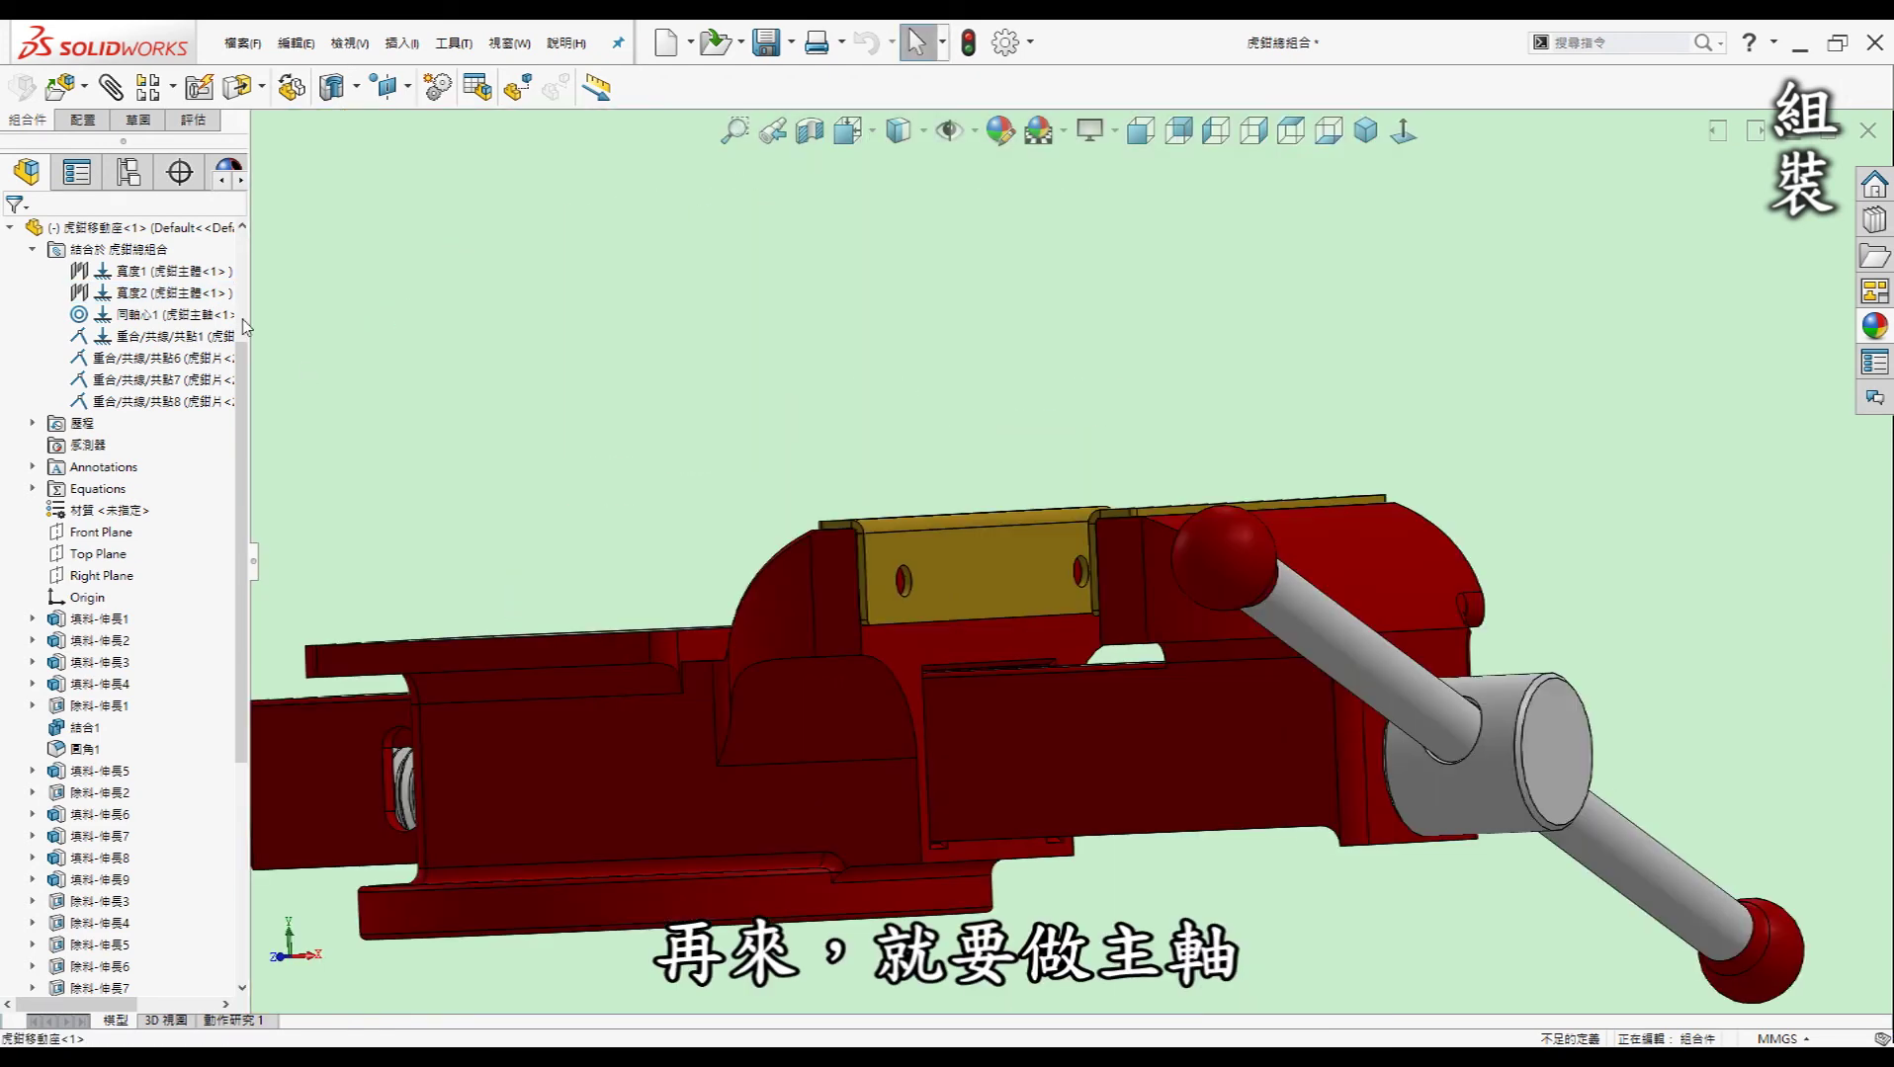
left_click(1475, 713)
middle_click_drag(1373, 840, 1403, 875)
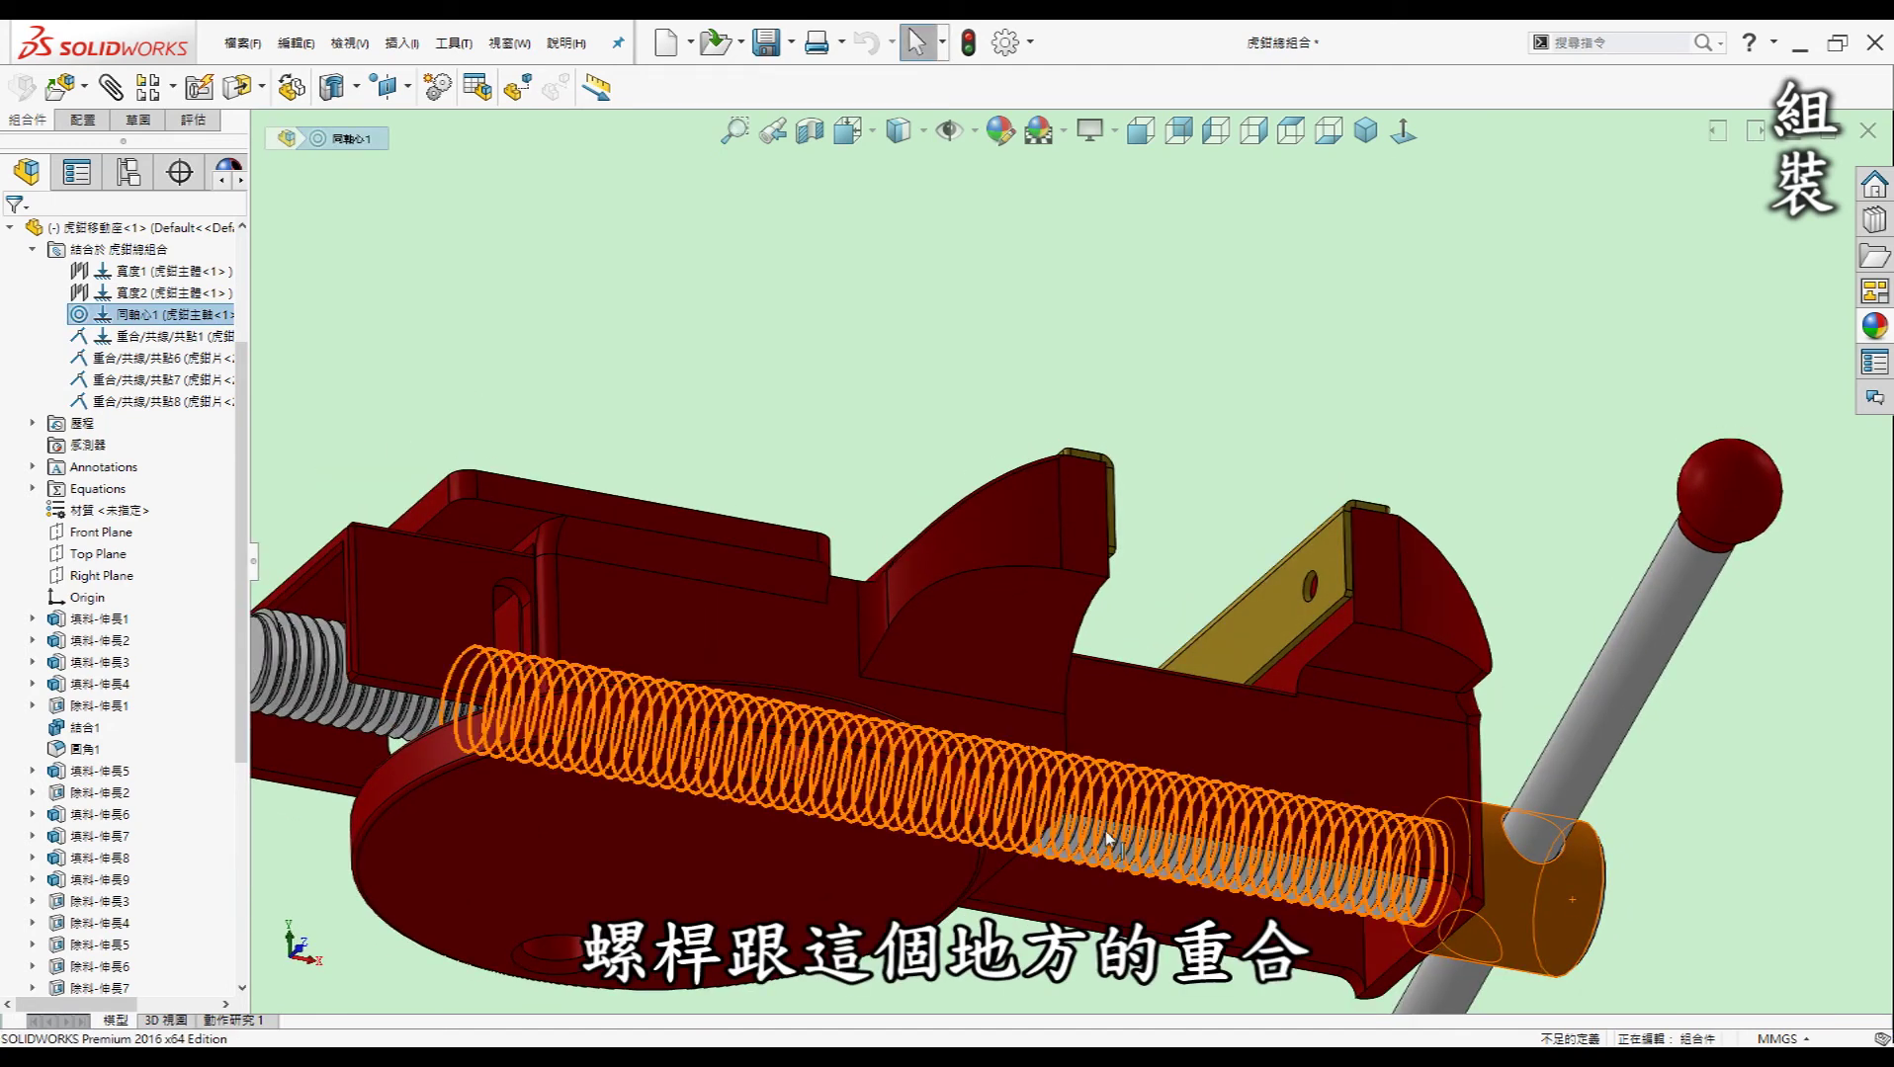
left_click(728, 351)
mouse_move(1201, 456)
middle_mouse_down()
mouse_move(1132, 524)
mouse_move(1245, 670)
middle_mouse_up()
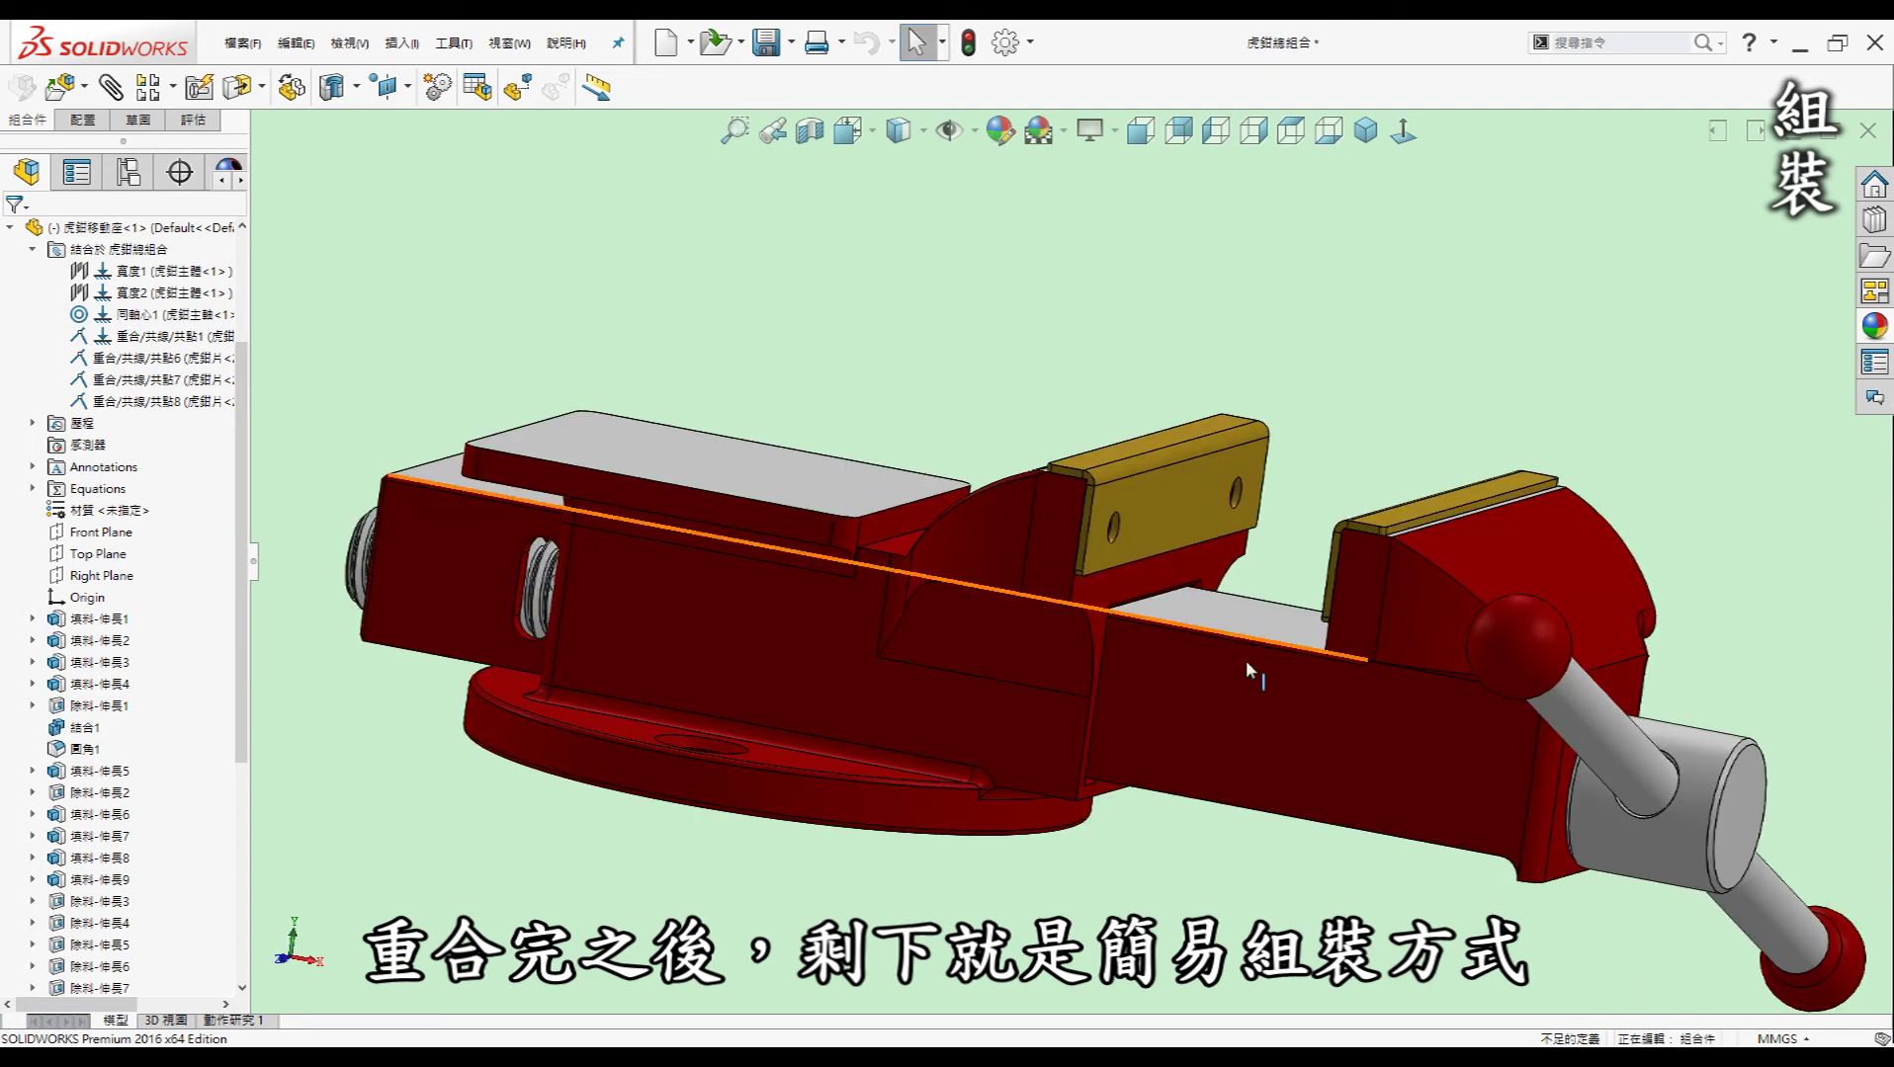
left_click(10, 227)
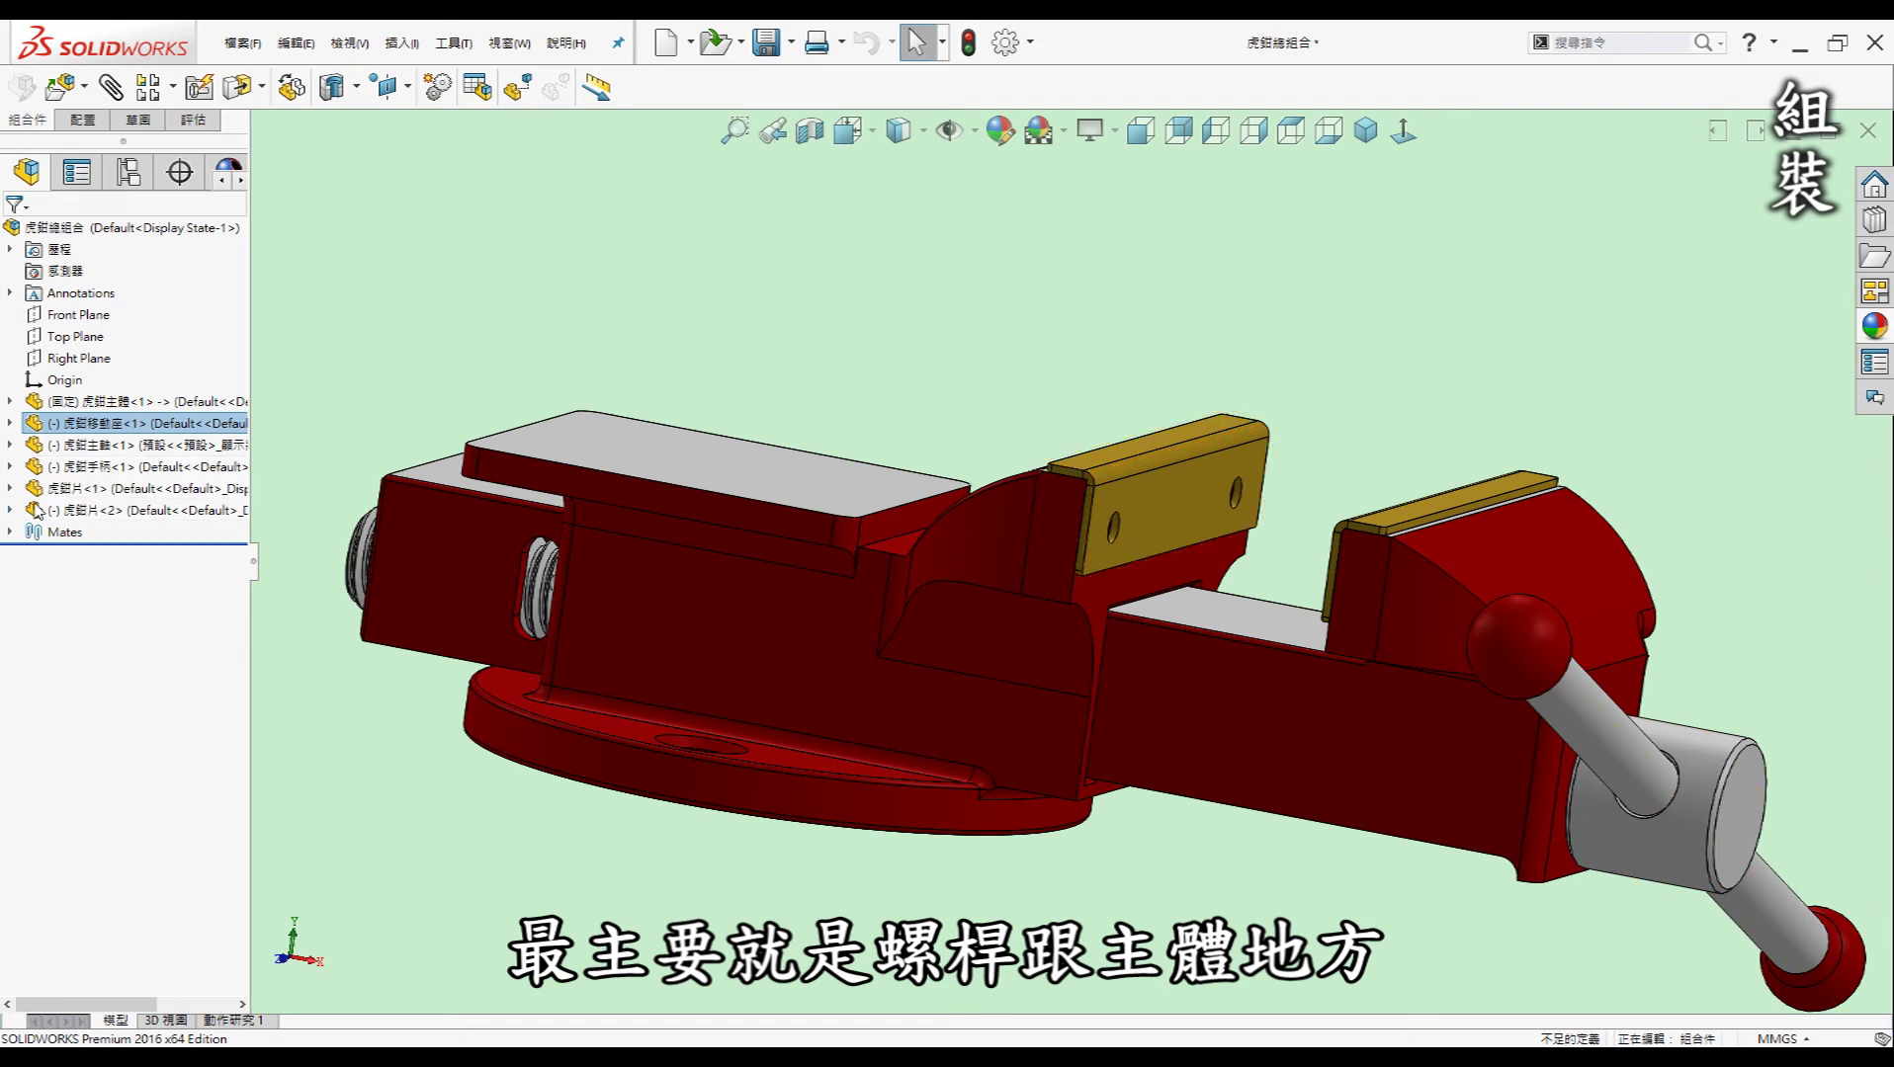
- Open screw mate 螺釘2 to verify 1.50 mm per revolution with Reverse checked, then close it
left_click(10, 533)
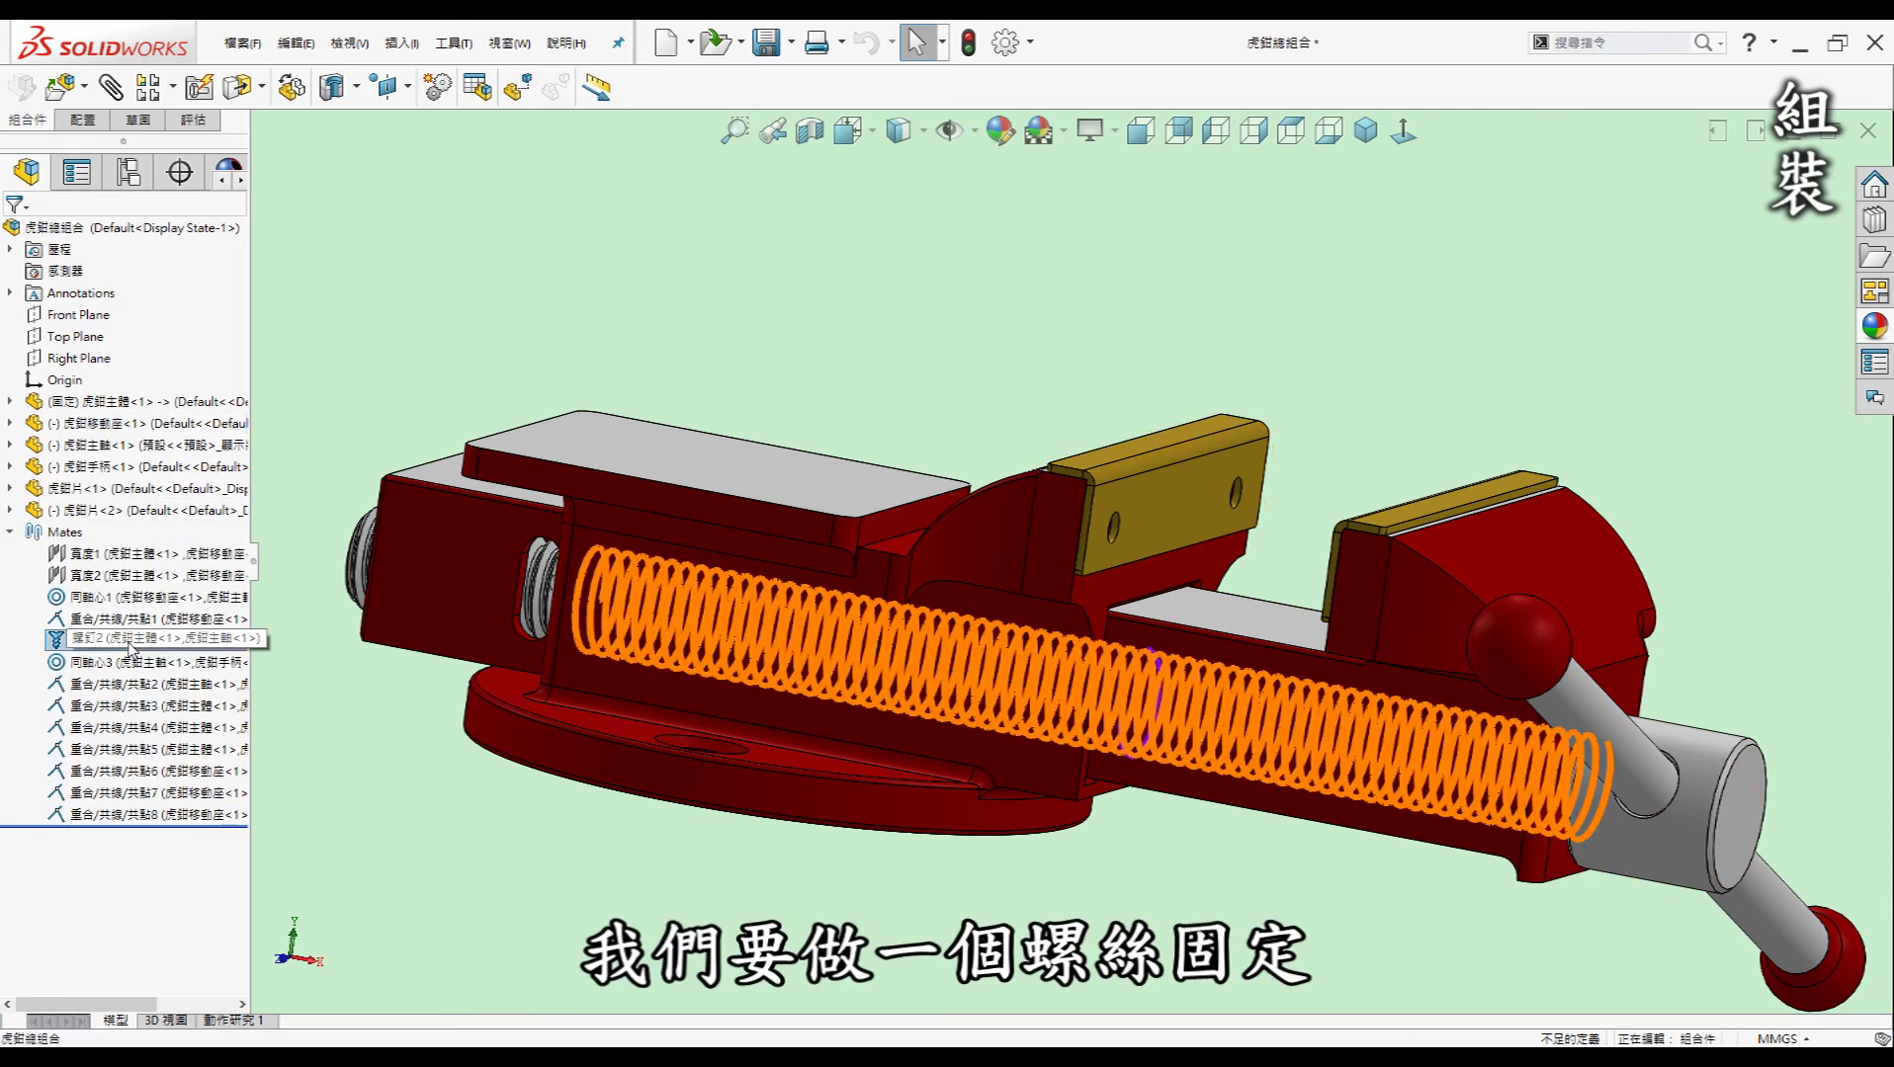
left_click(131, 640)
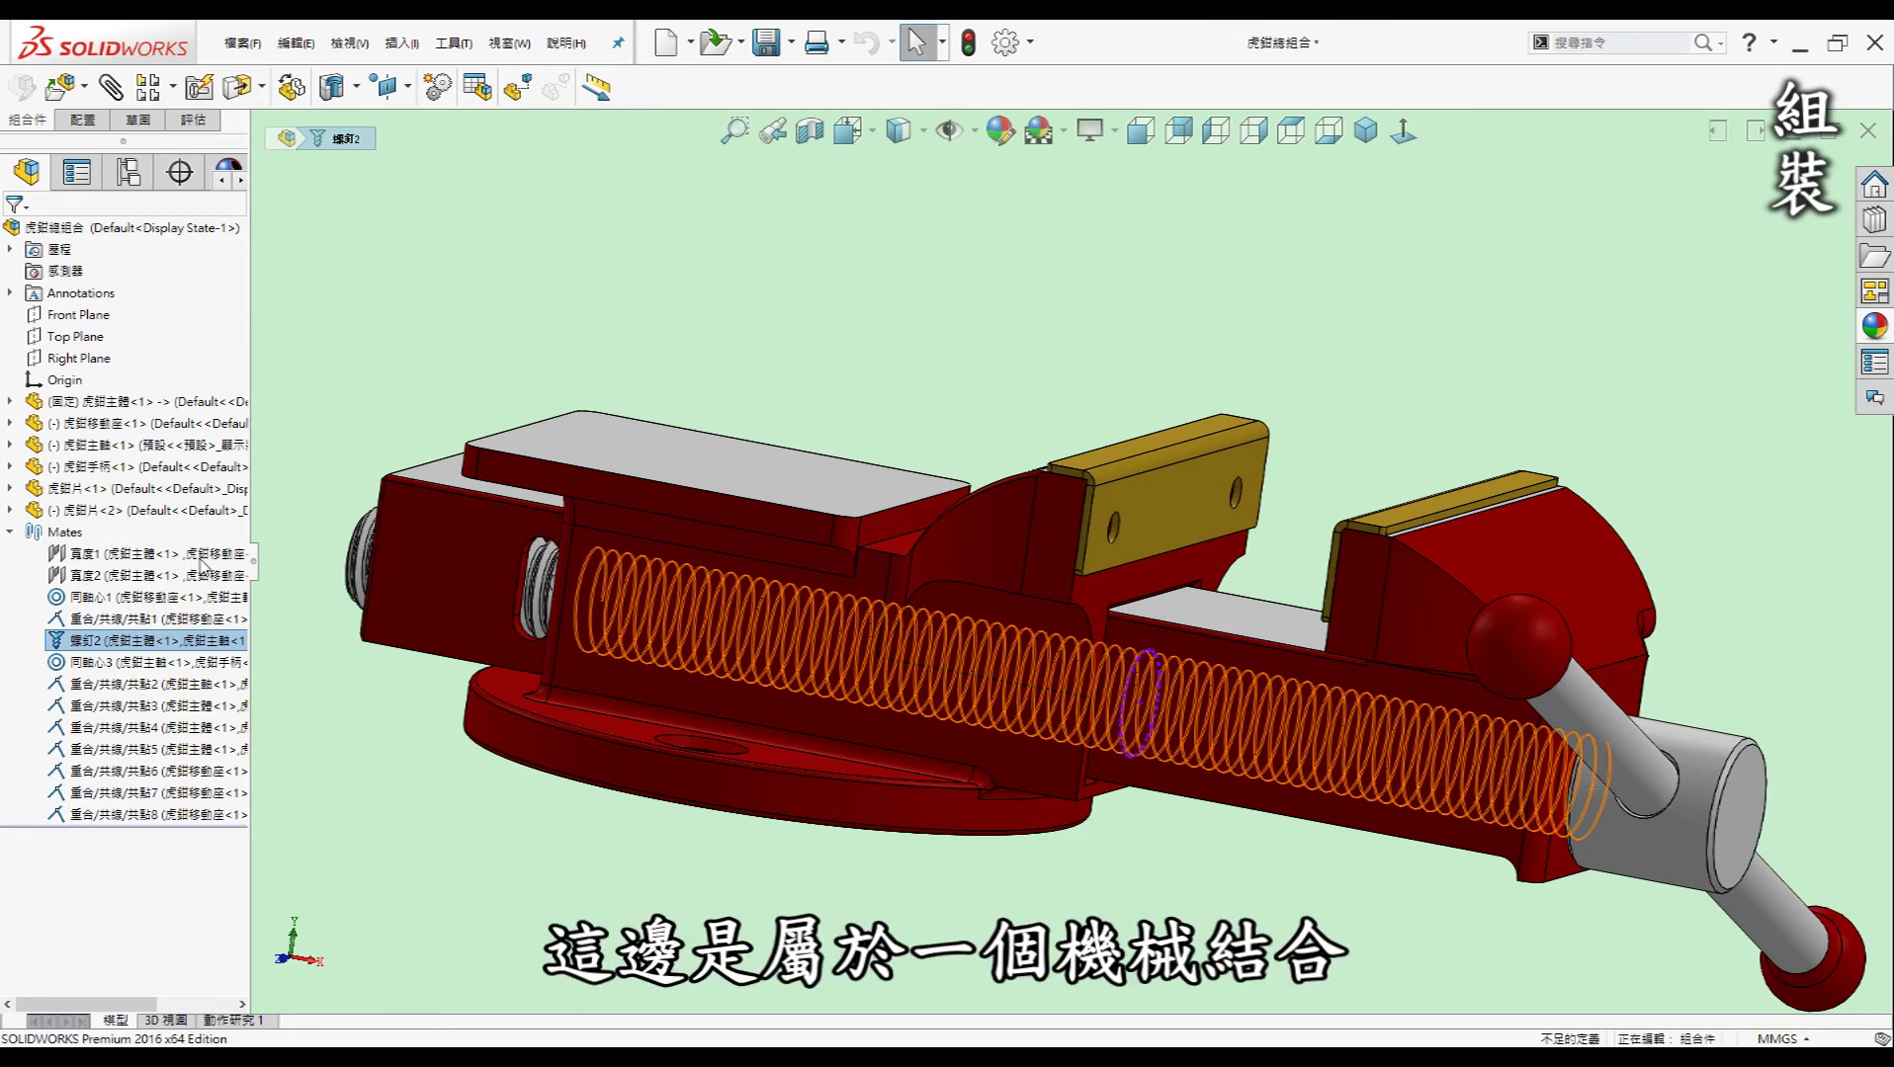
double_click(132, 641)
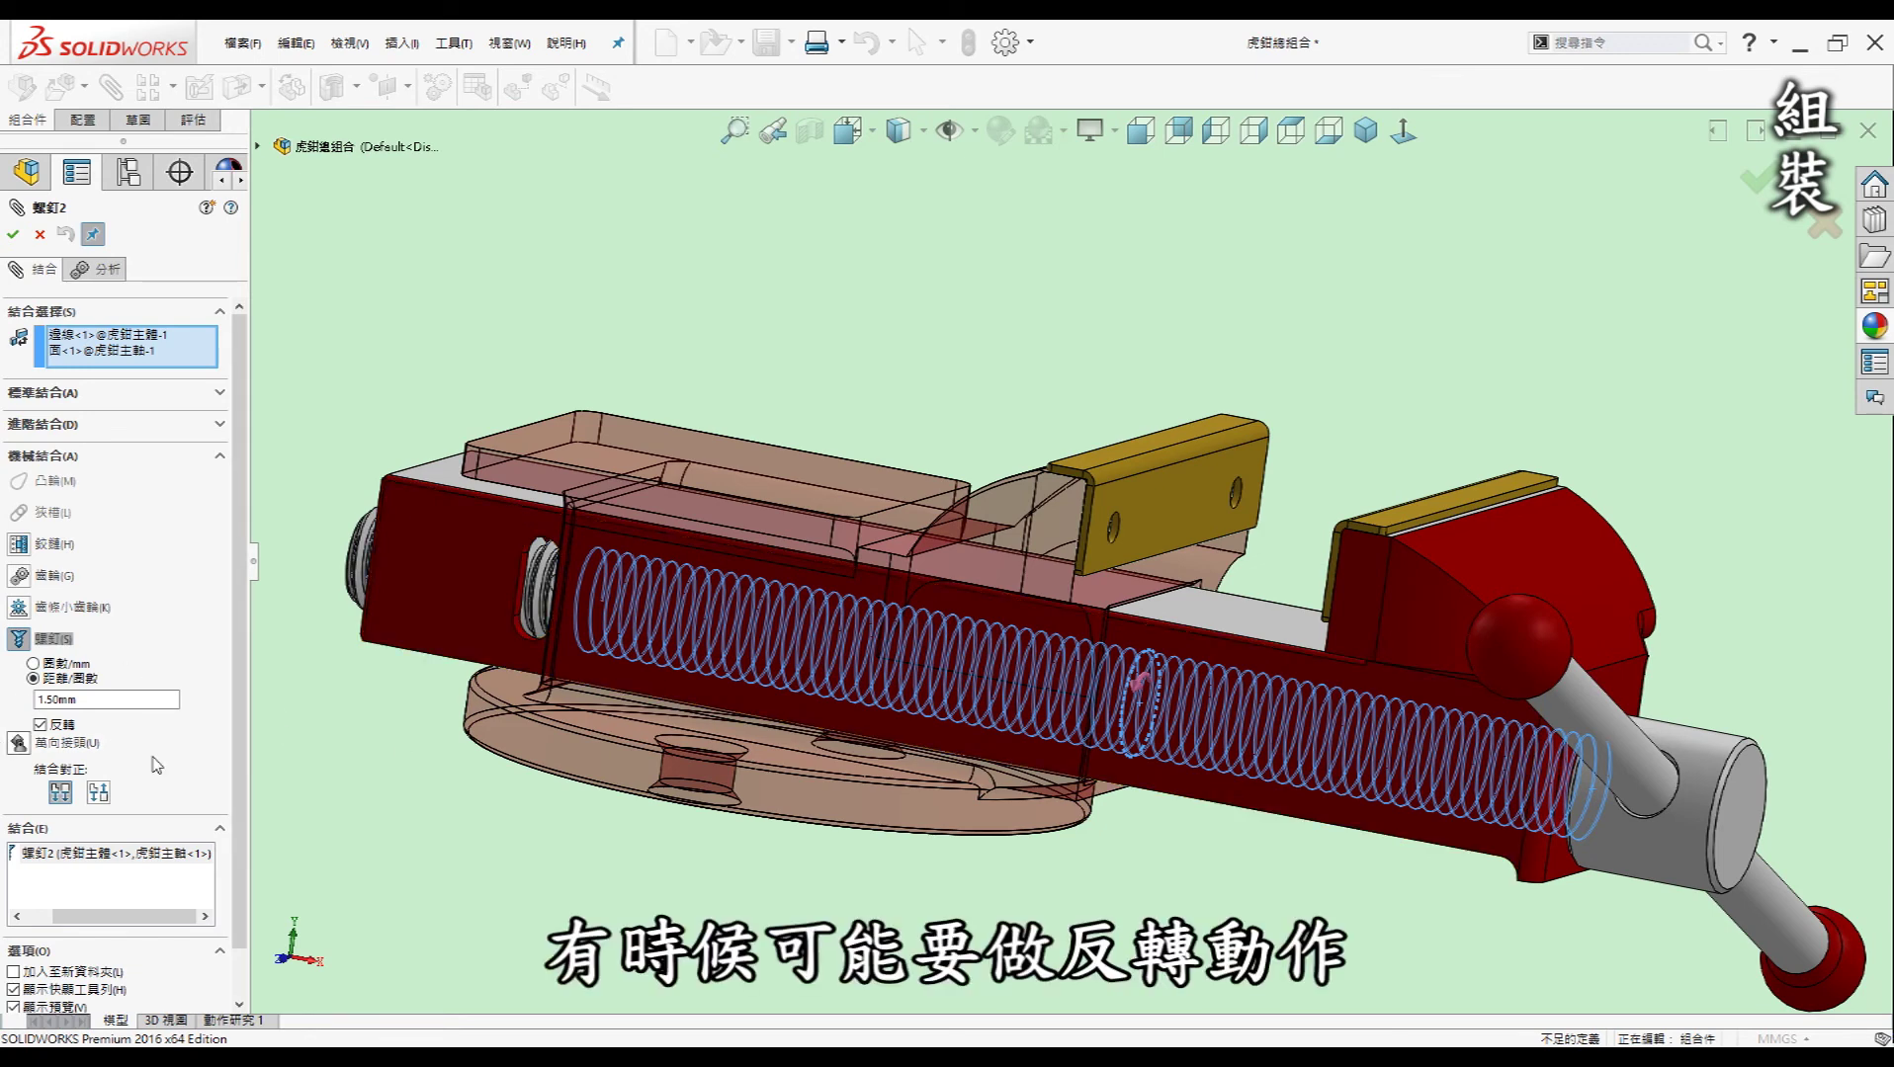
scroll(1369, 734, "down", 2)
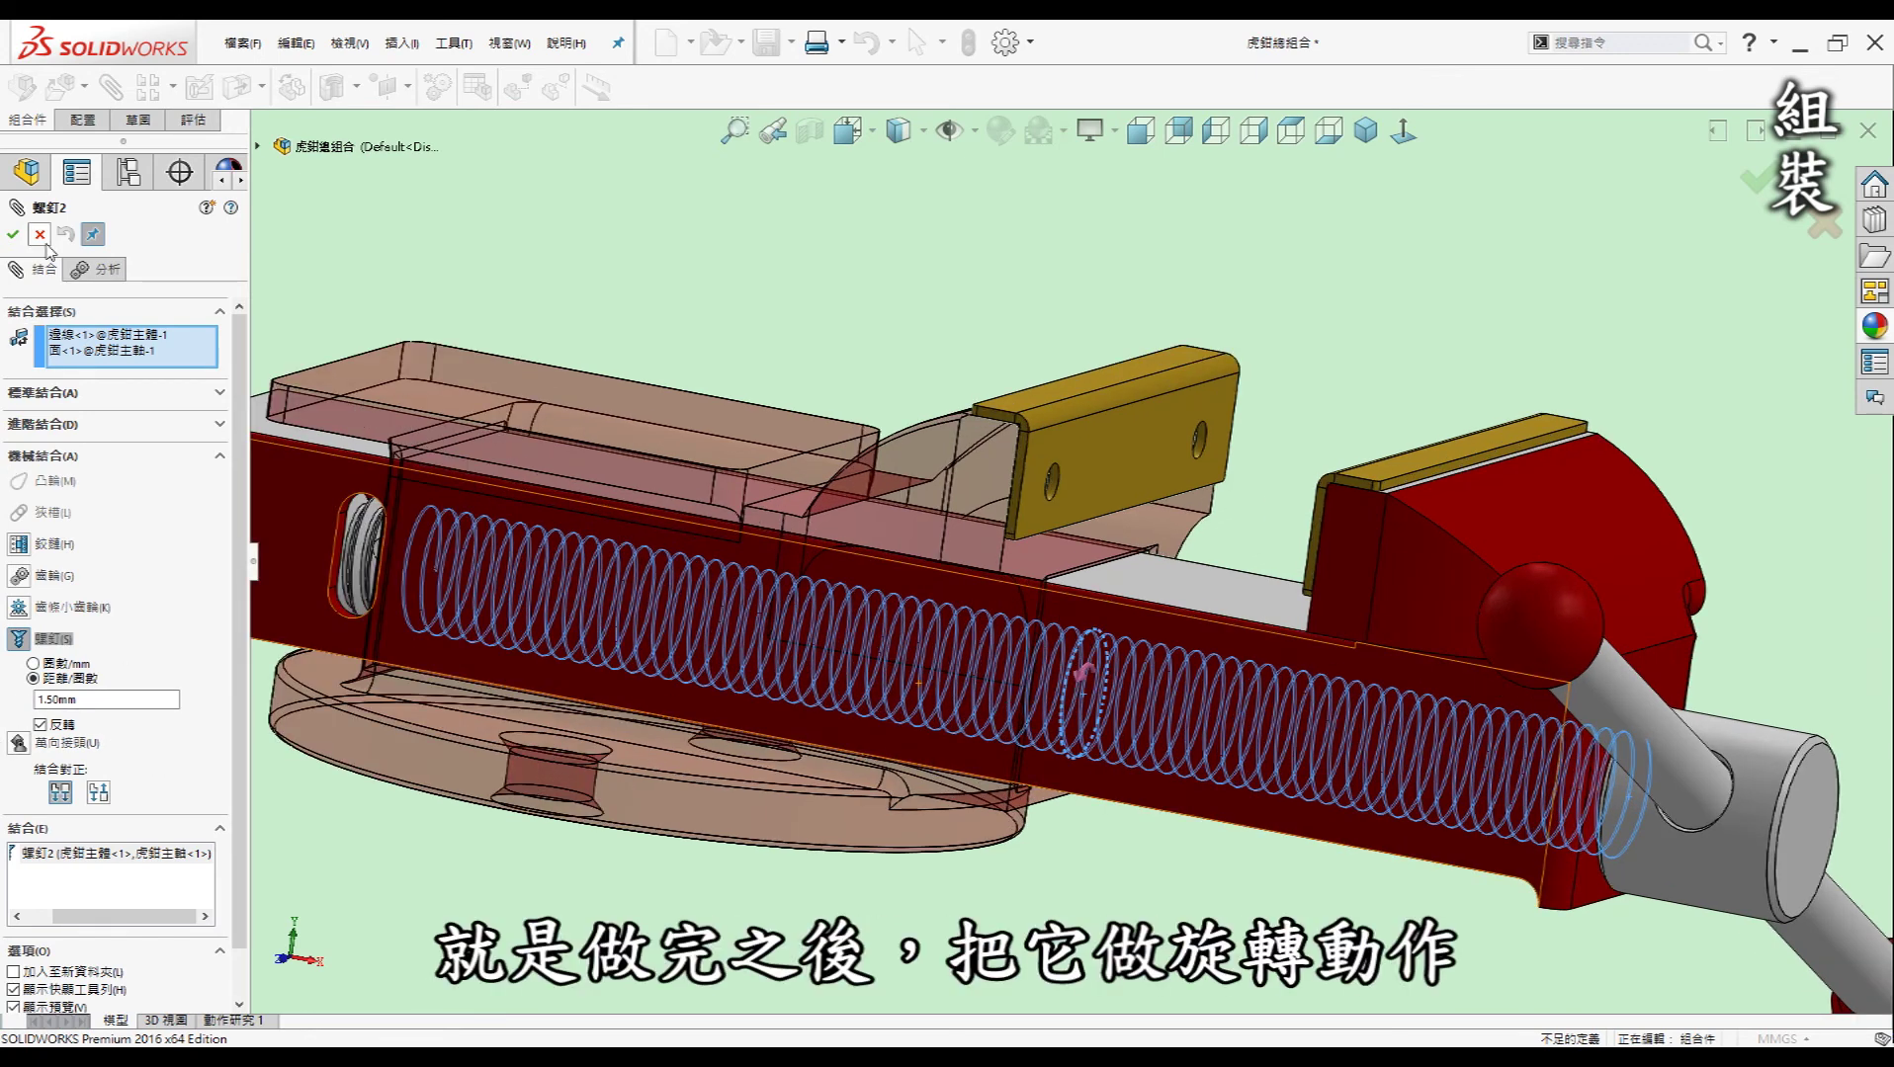
key("Return")
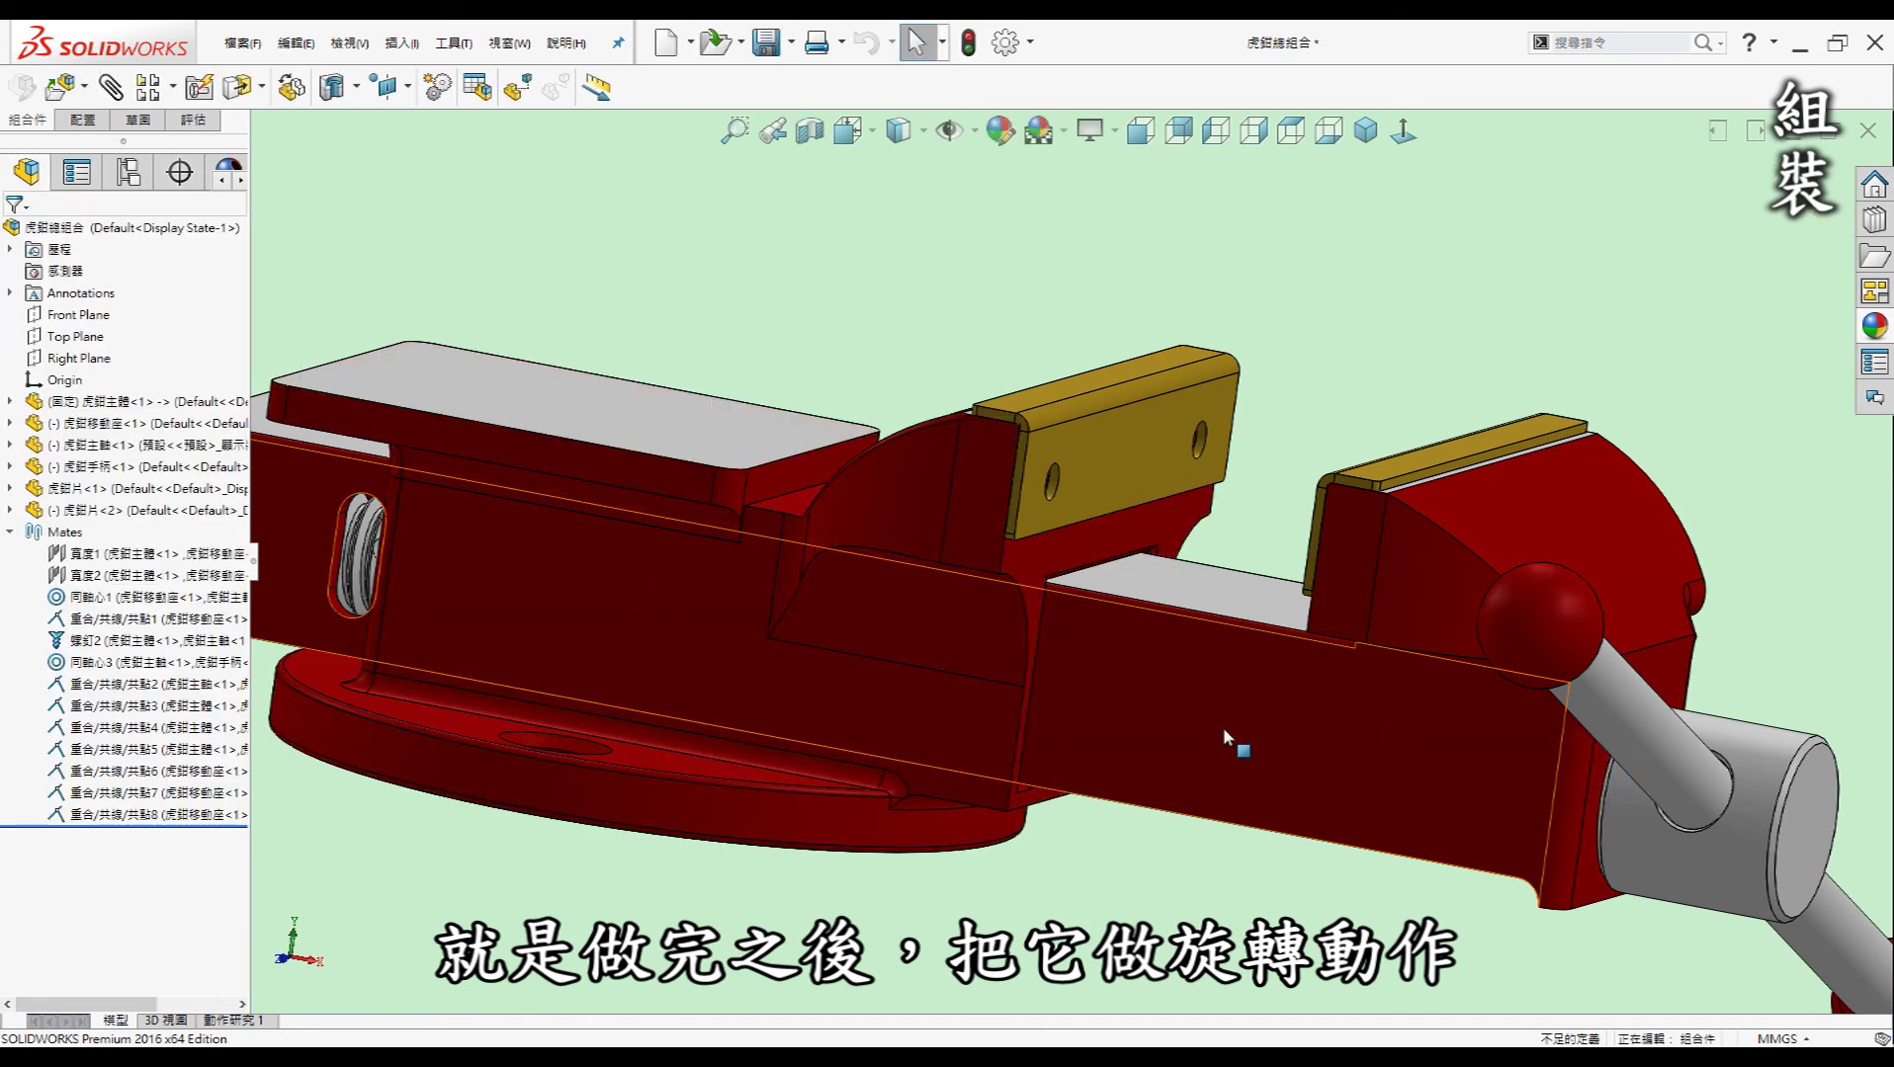
- Orbit and zoom the vise until the tilted handle is in view
mouse_move(1248, 822)
middle_mouse_down()
mouse_move(1281, 633)
mouse_move(1259, 541)
middle_mouse_up()
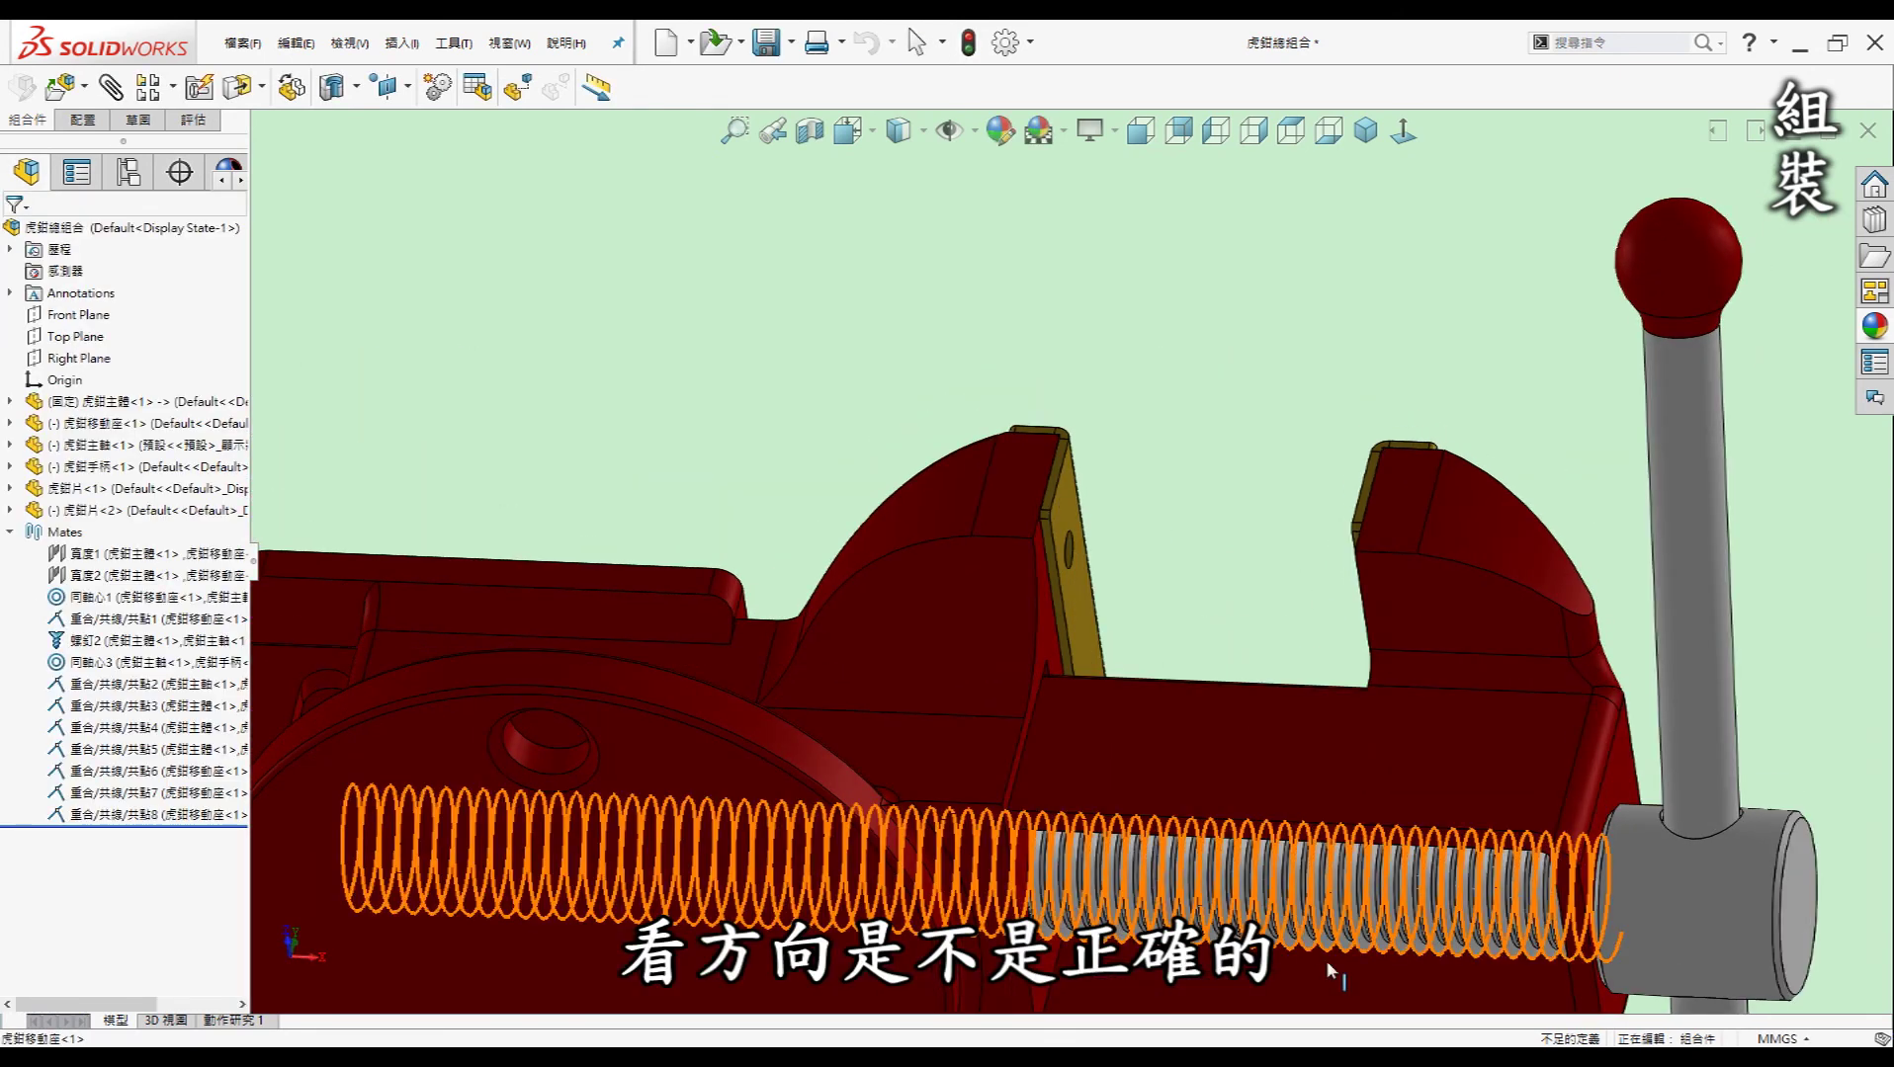
scroll(1571, 805, "up", 3)
scroll(1542, 796, "up", 2)
middle_click_drag(1481, 770, 1409, 774)
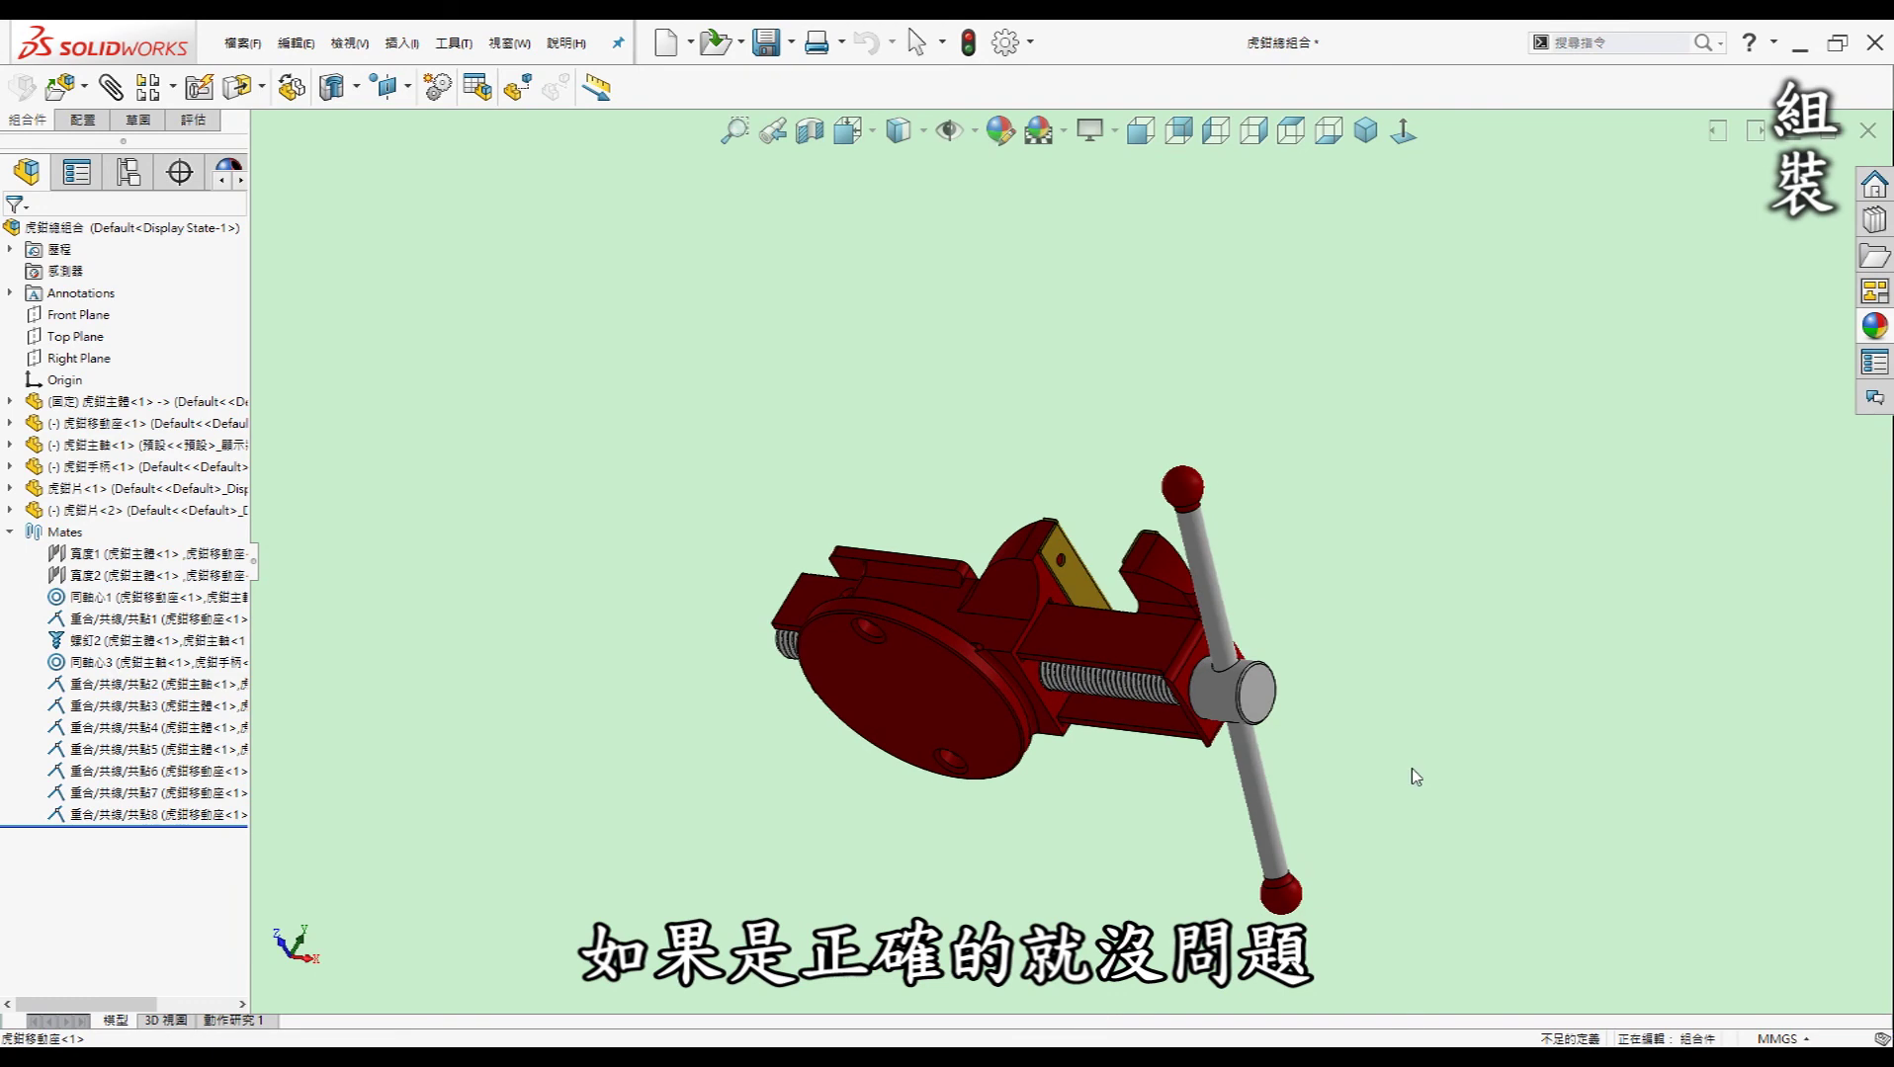
scroll(1305, 632, "down", 4)
- Drag the handle around the lead screw until upright, then return to the isometric view
left_click_drag(1113, 581, 1370, 575)
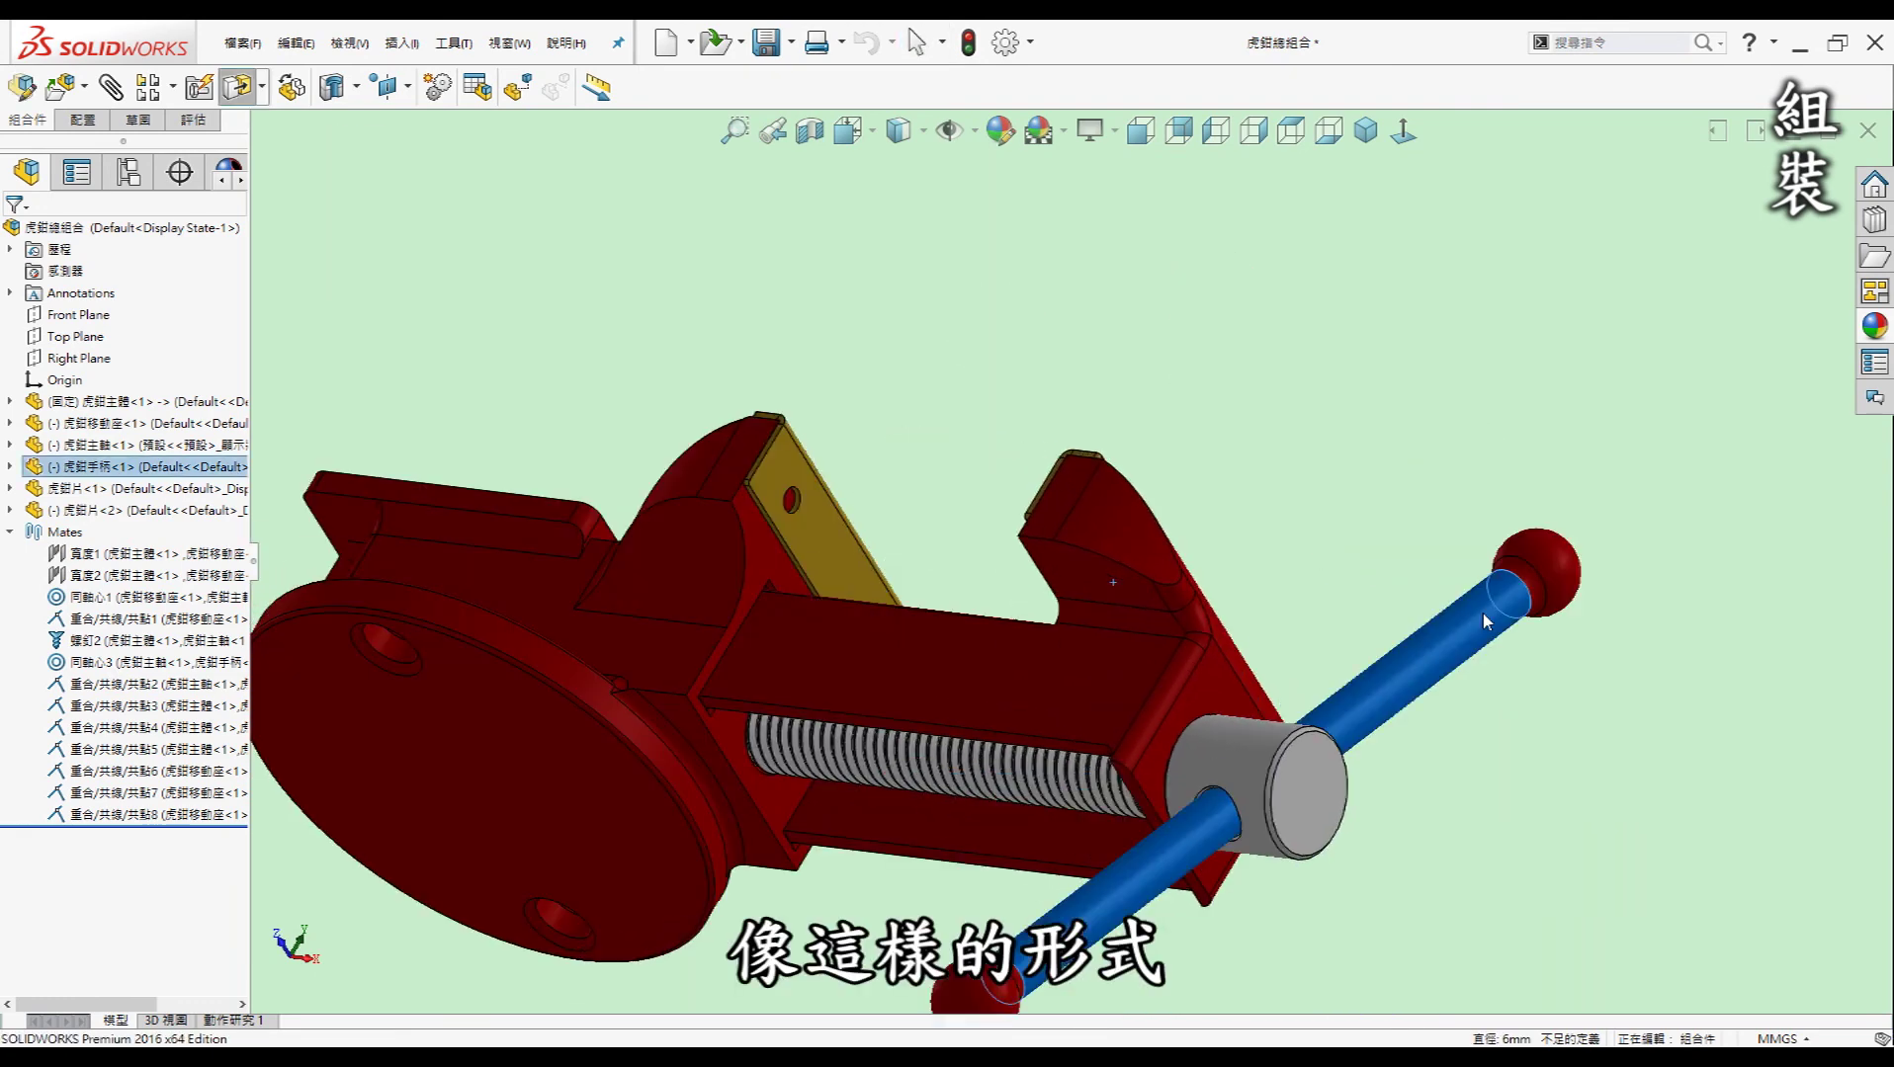
left_click_drag(1370, 576, 1147, 339)
key("Escape")
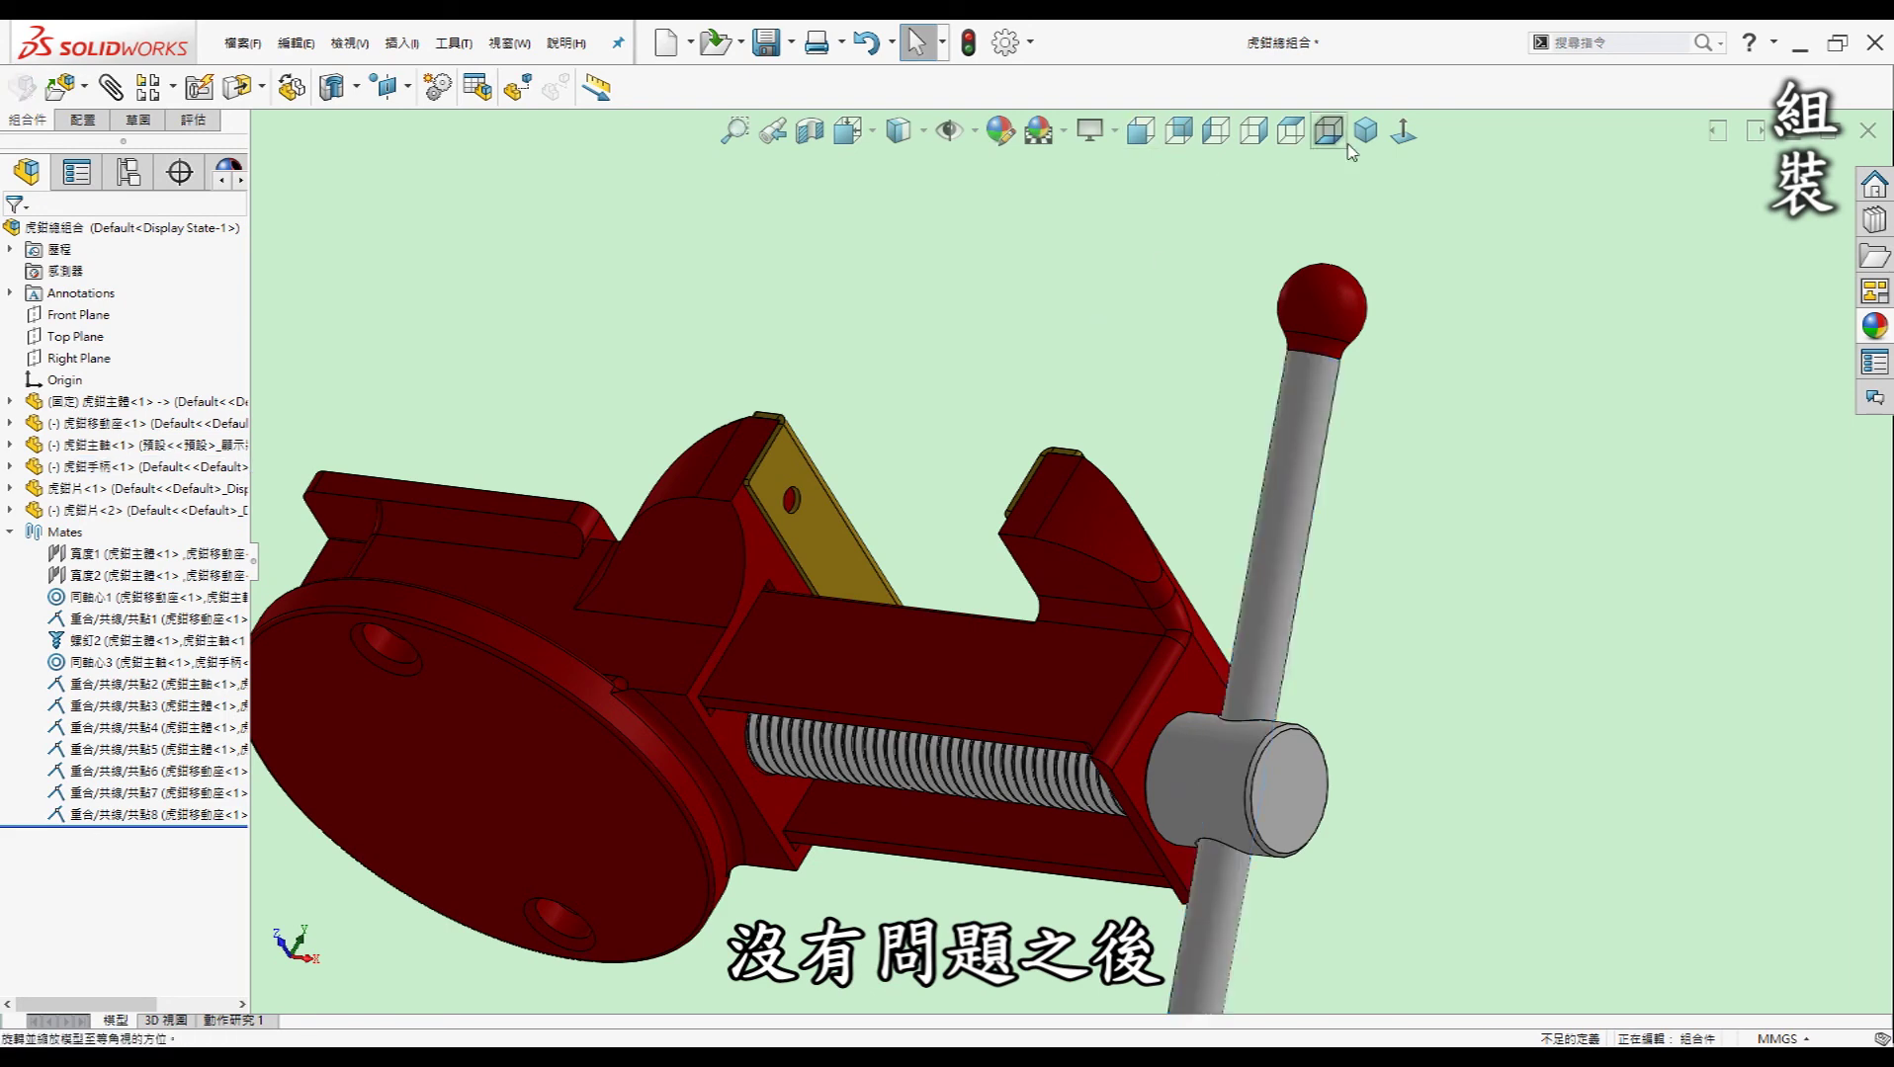
left_click(1365, 130)
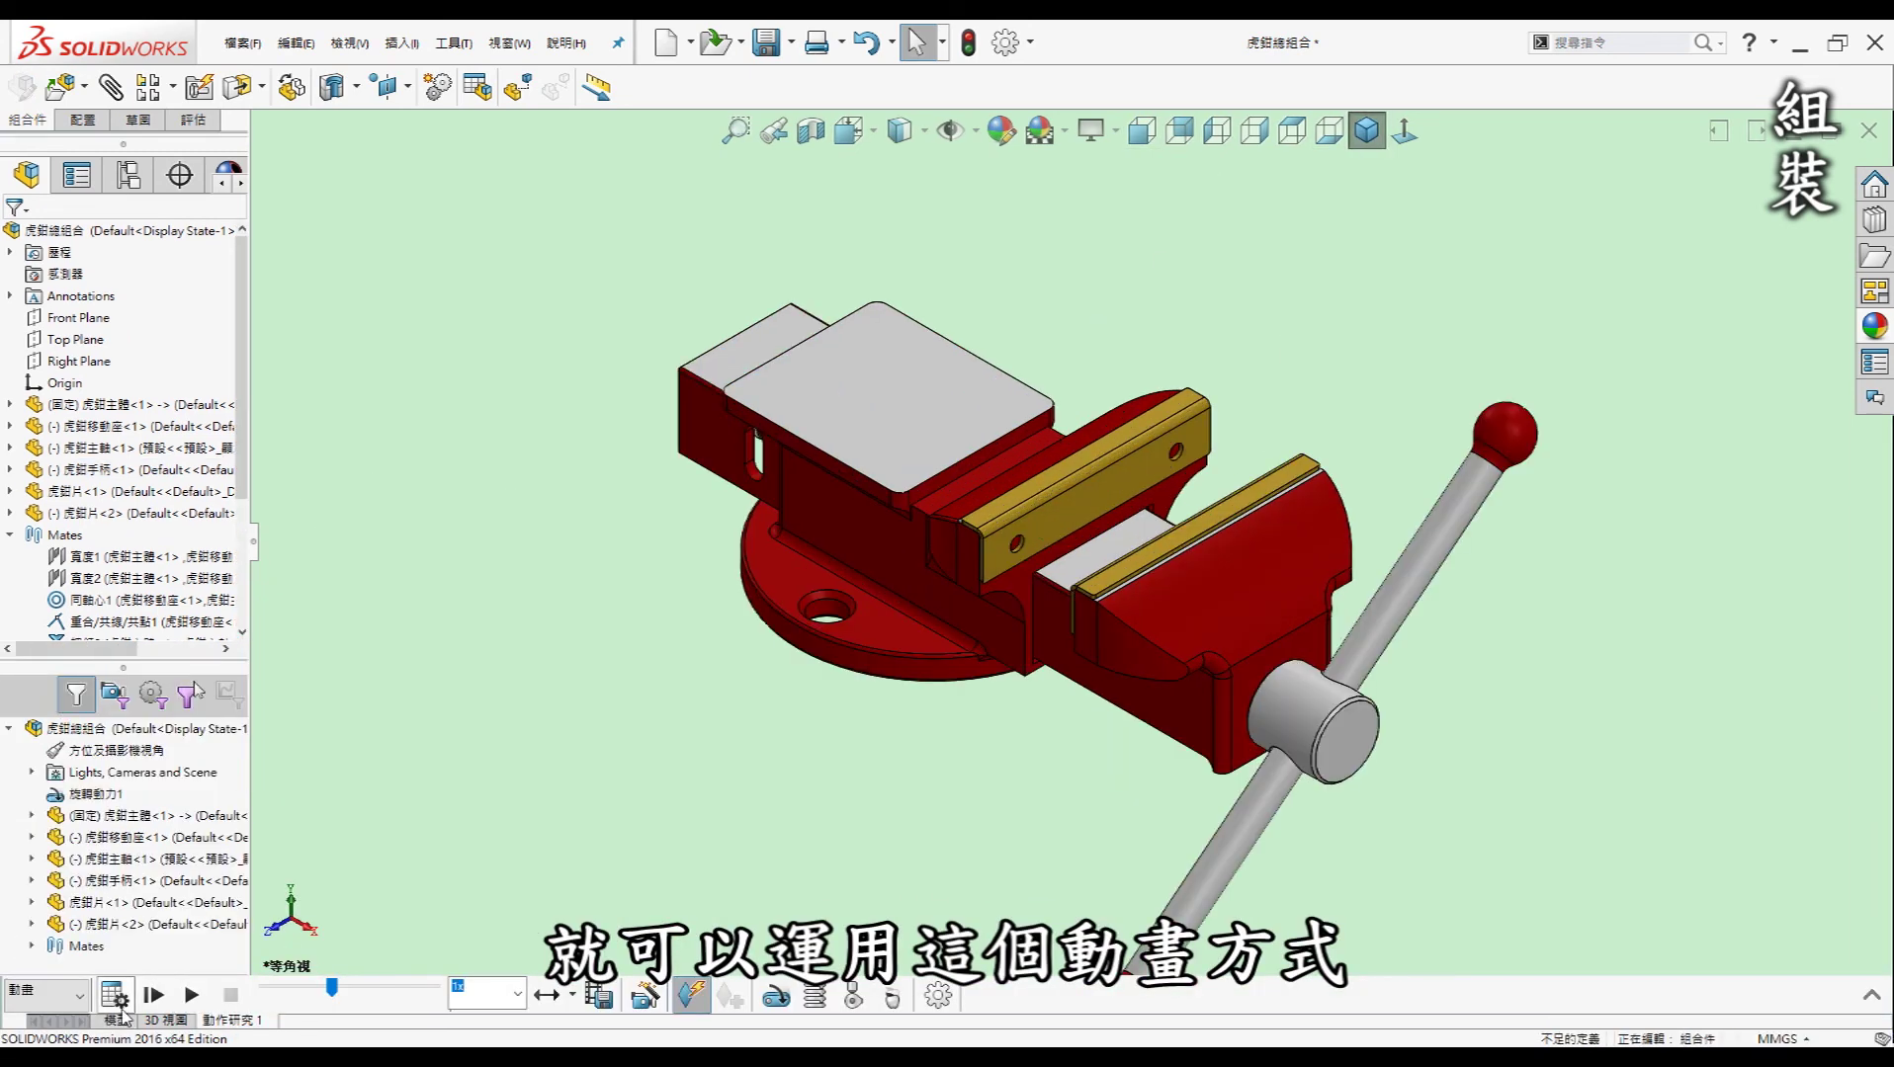
- Play the Motion Study animation of the handle turning the lead screw
left_click(164, 998)
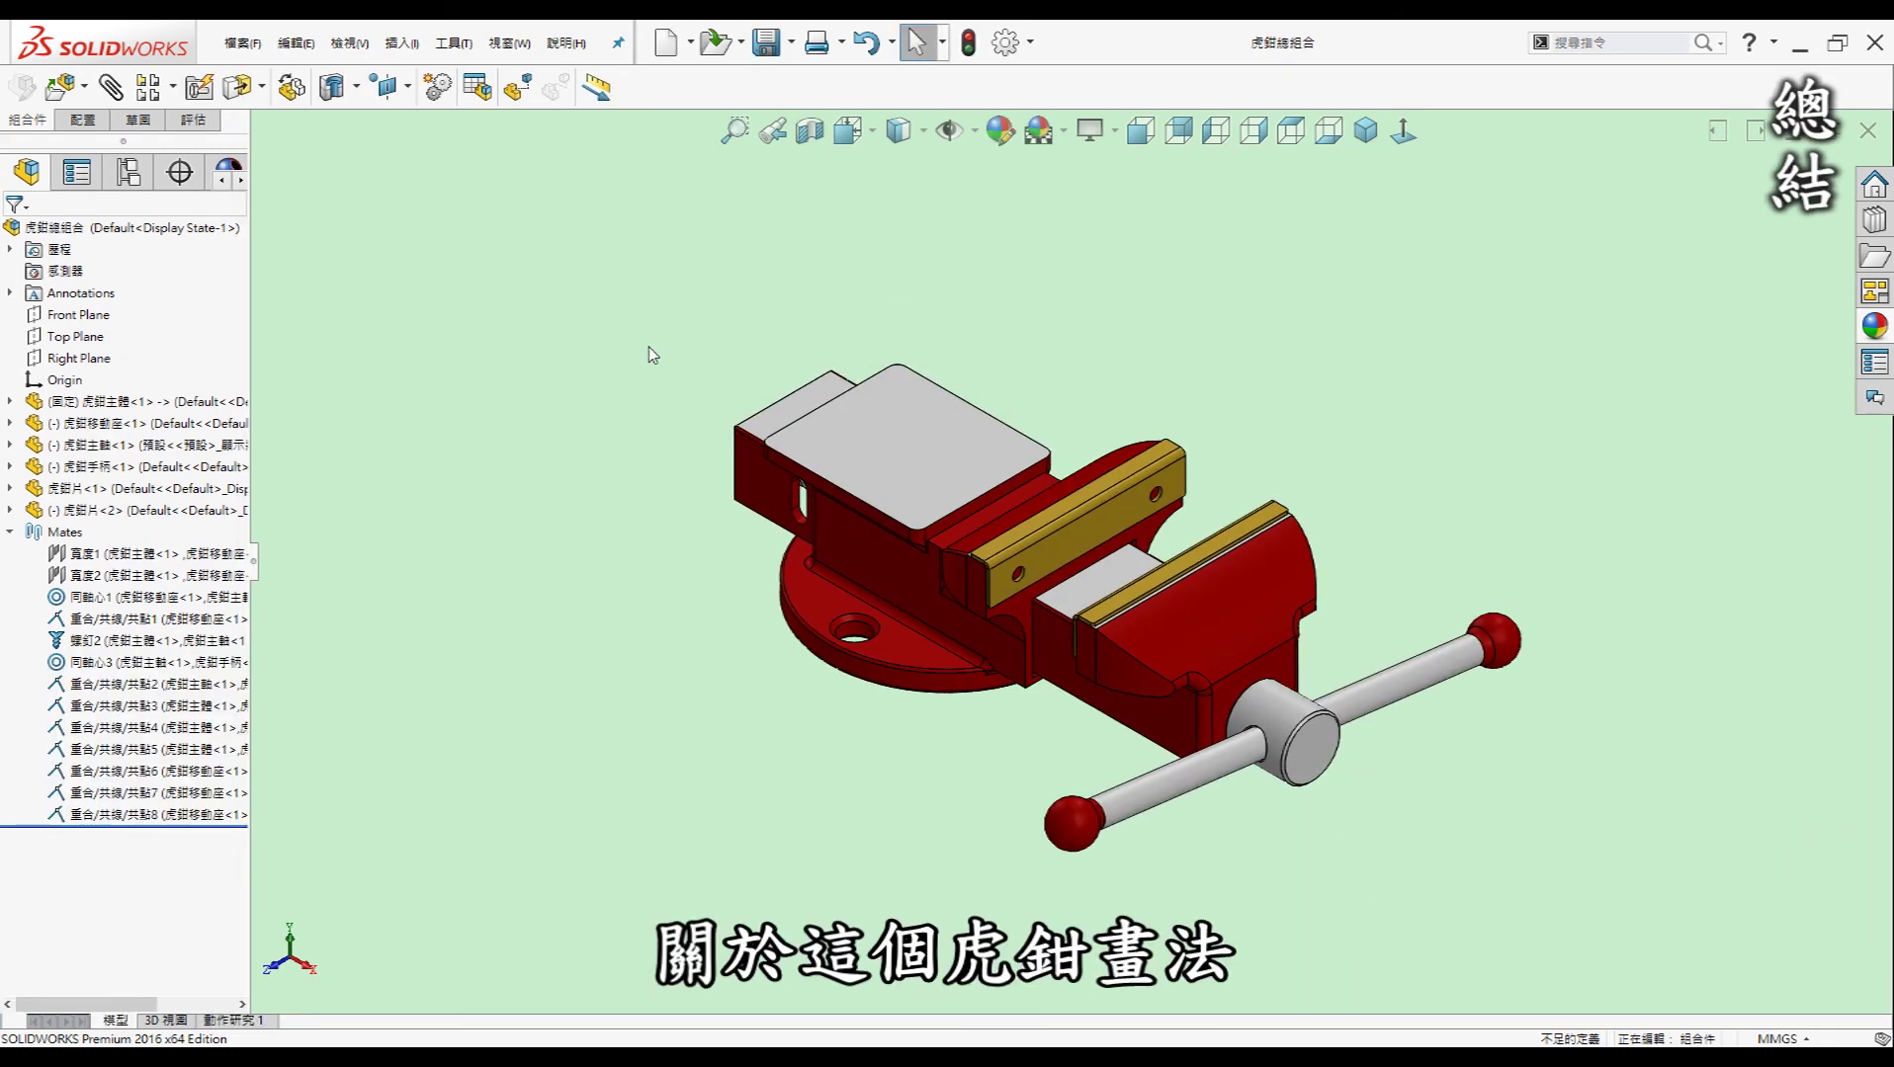
middle_click_drag(681, 326, 684, 336)
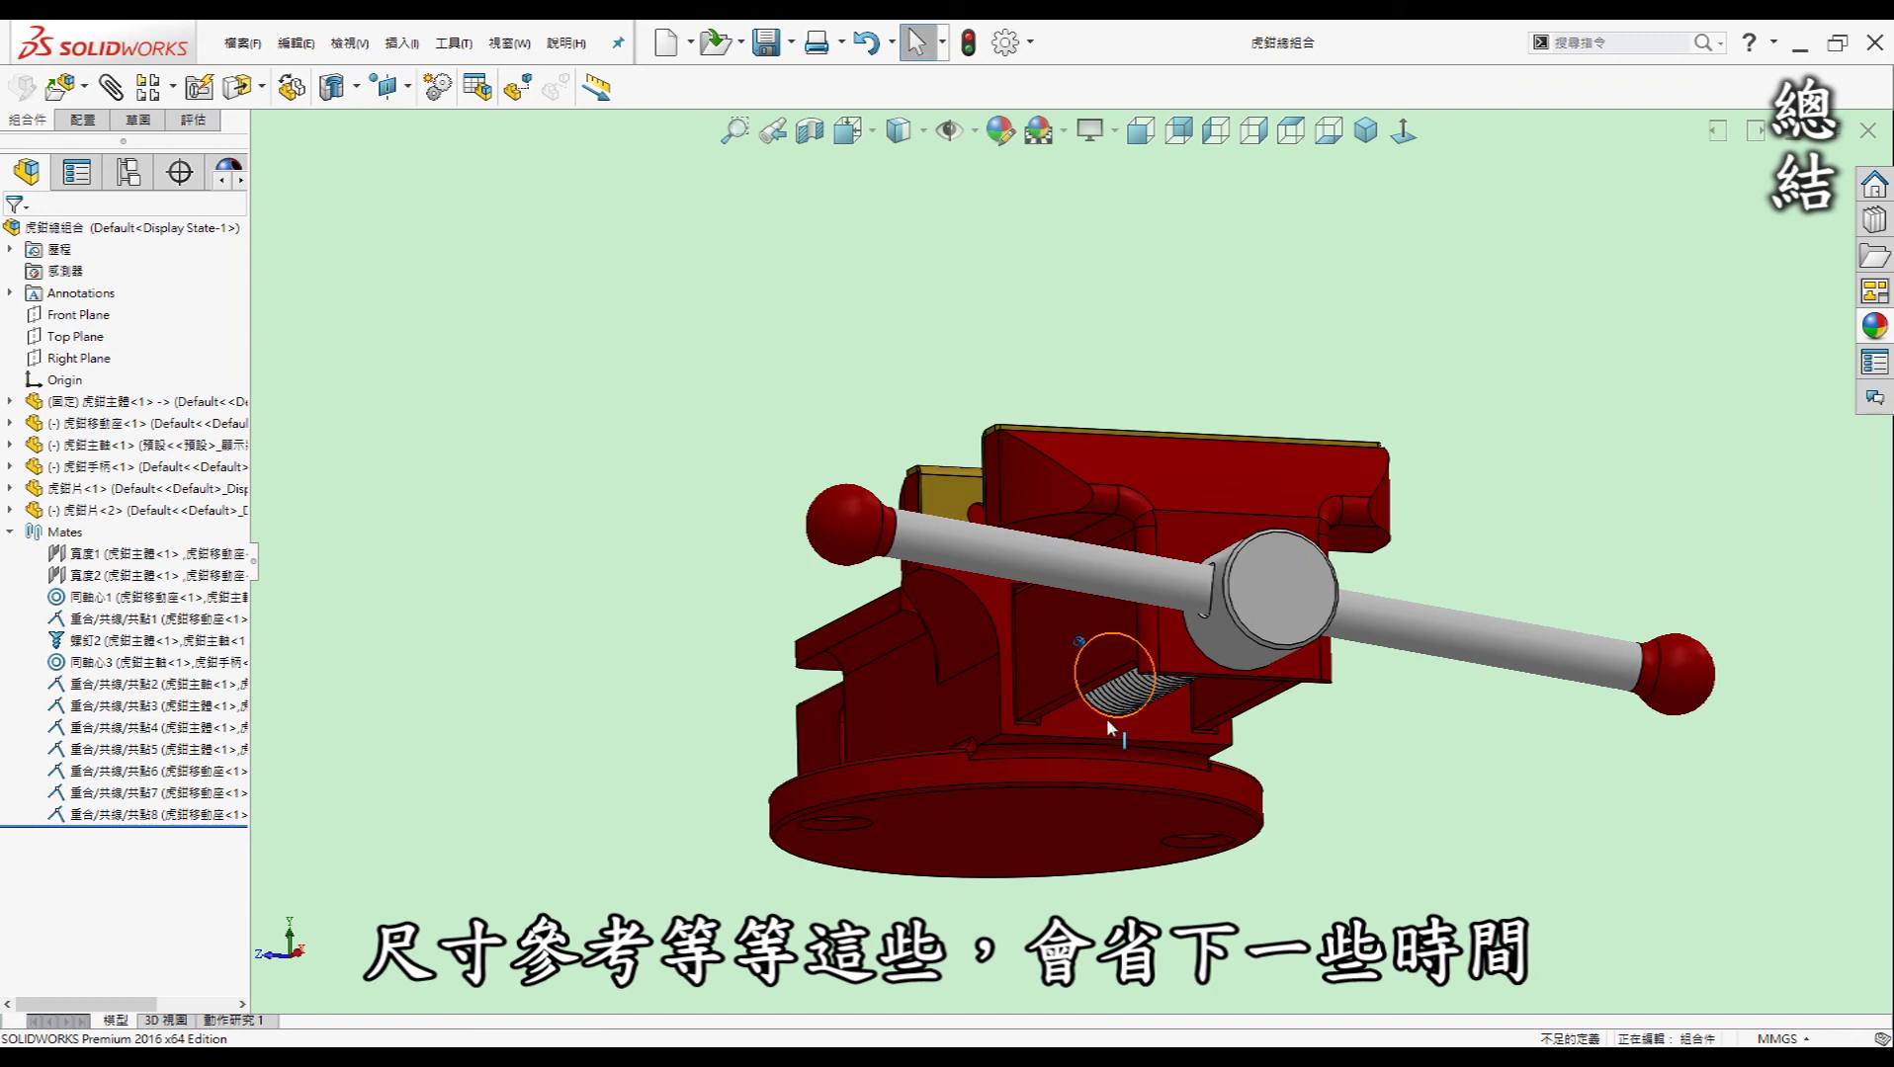
key("ctrl+1")
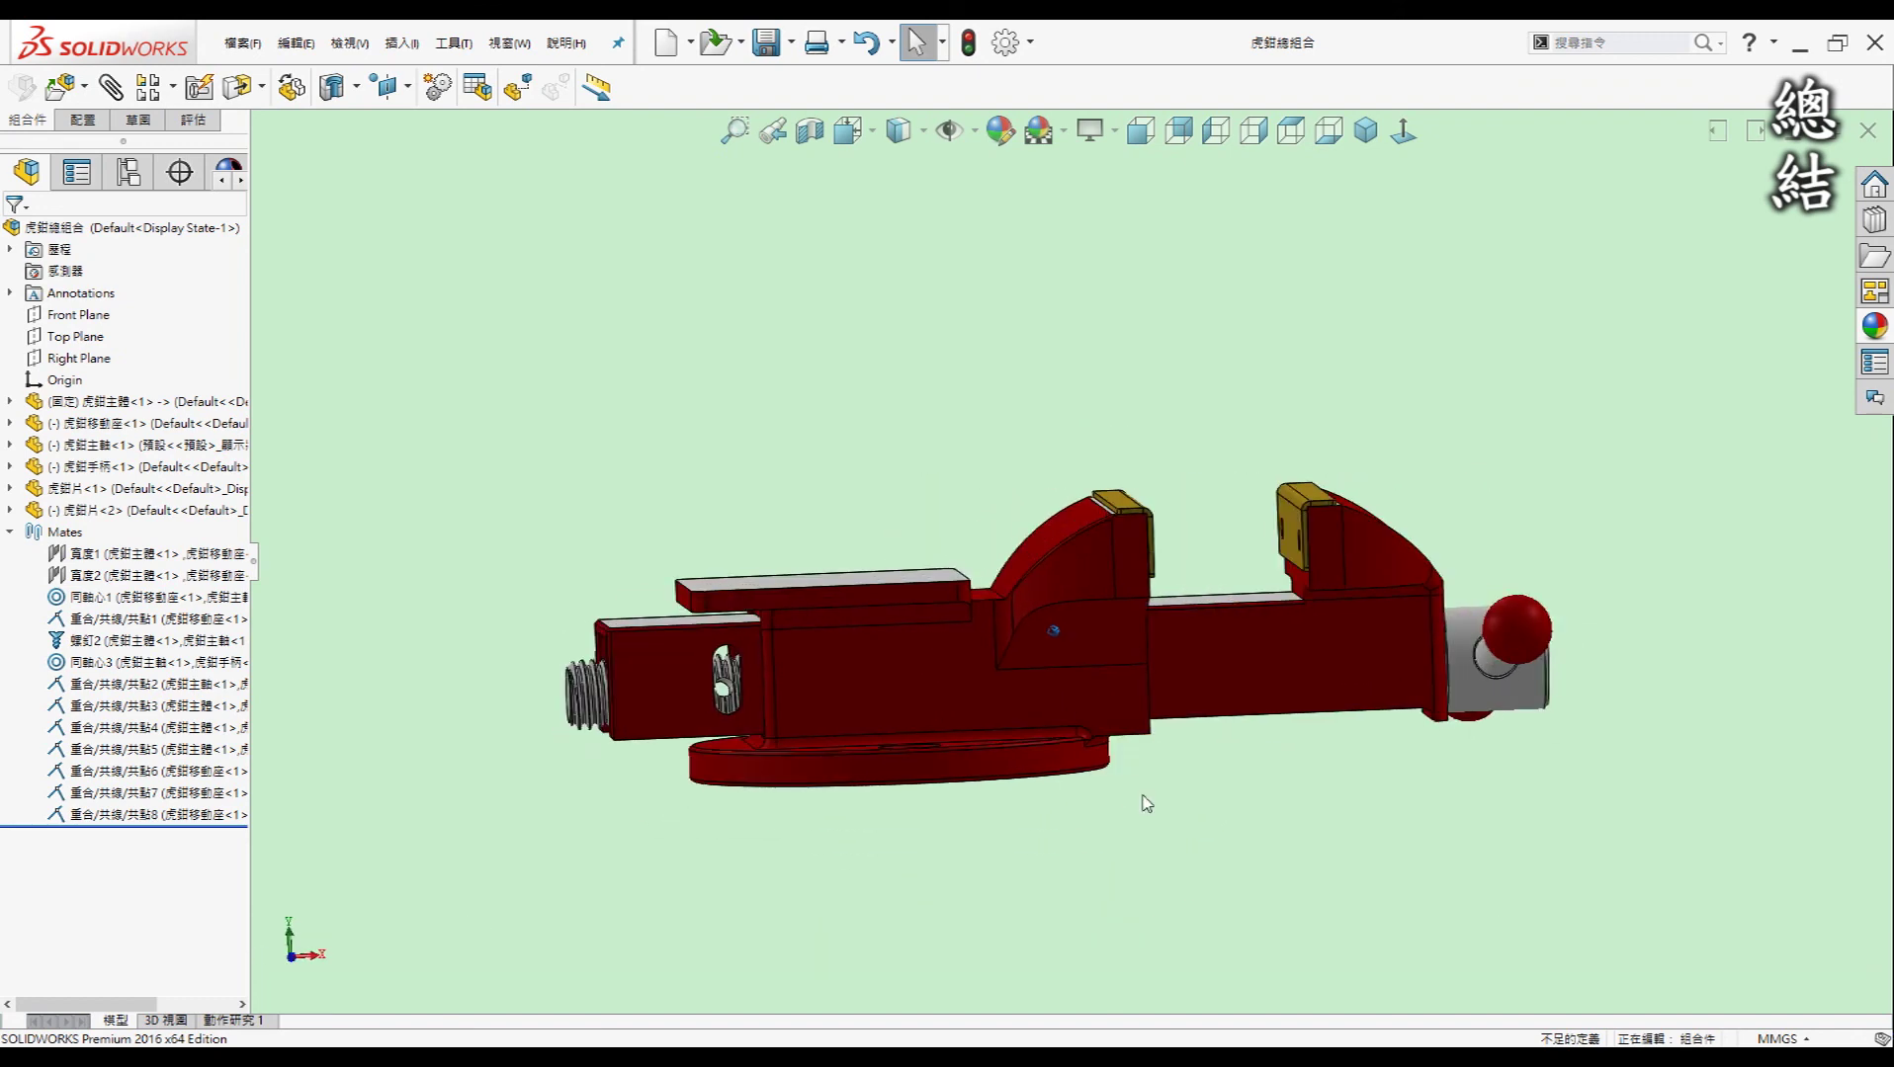
key("ctrl+7")
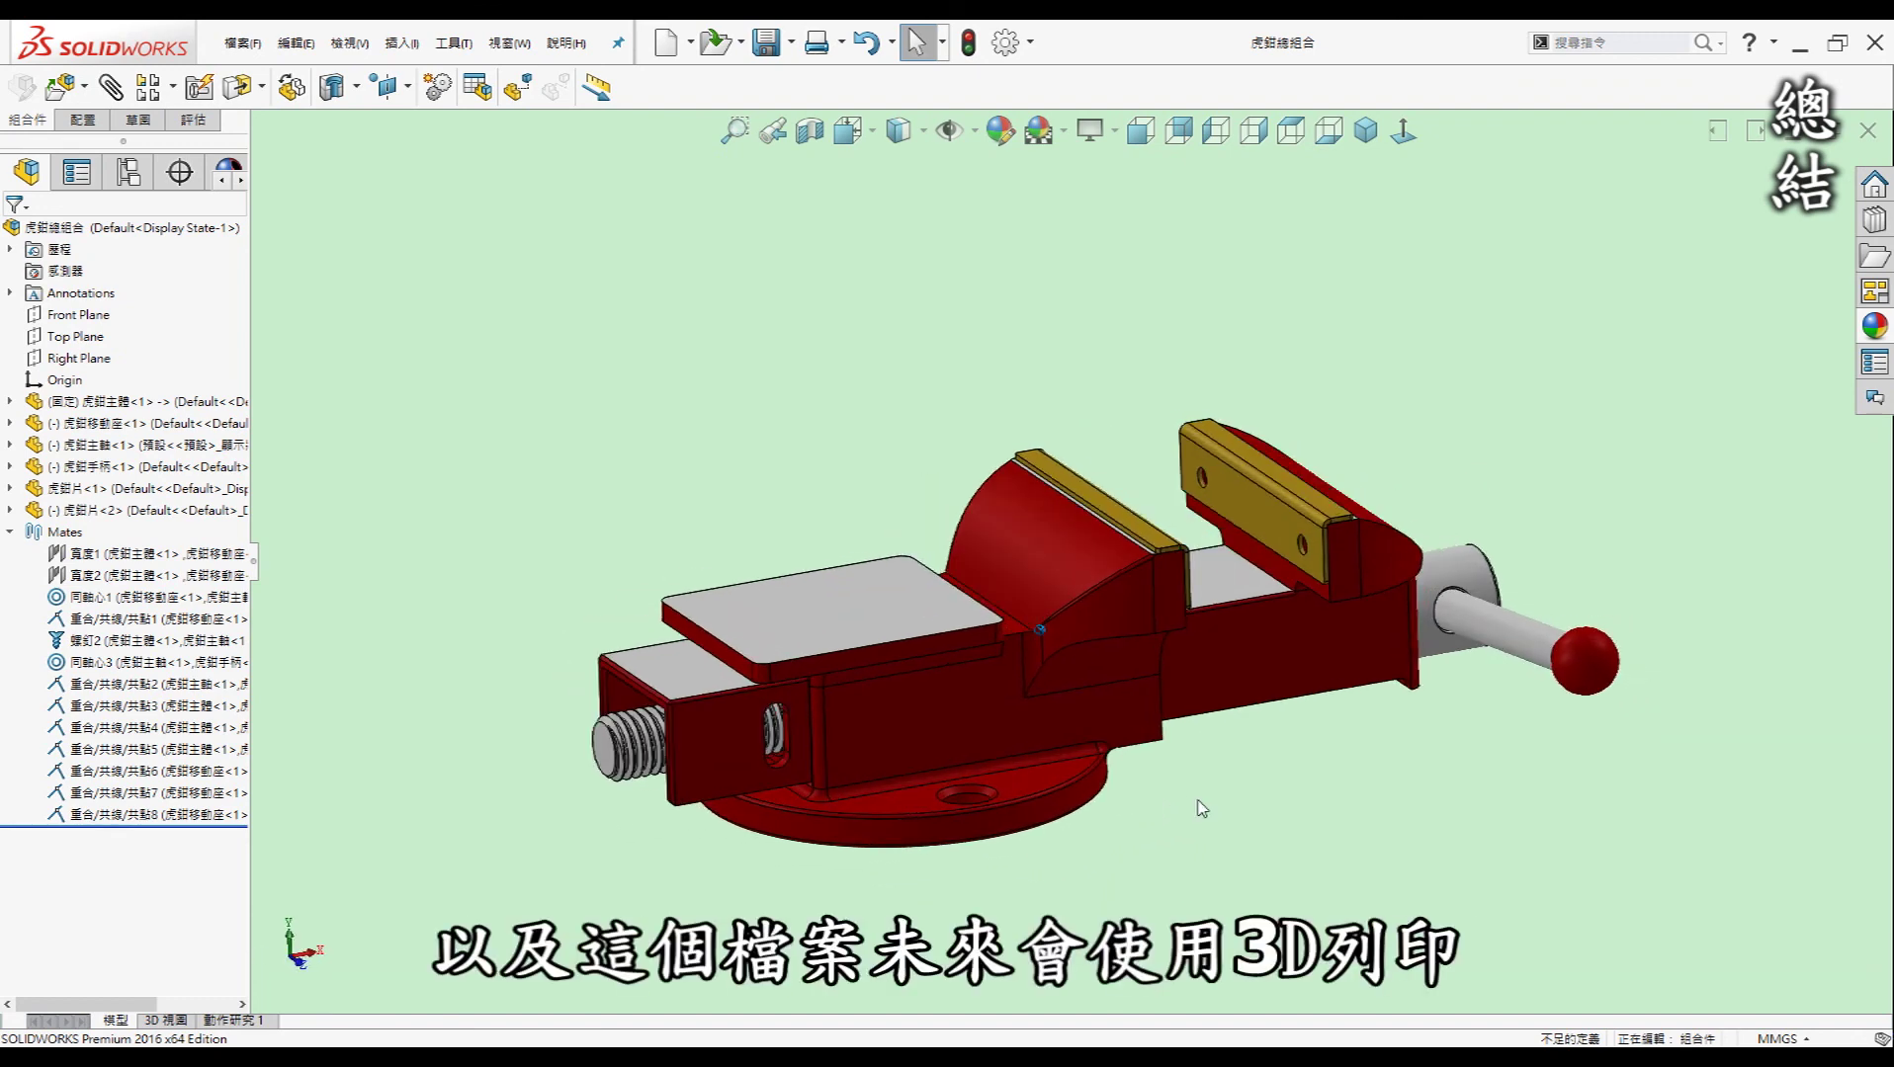